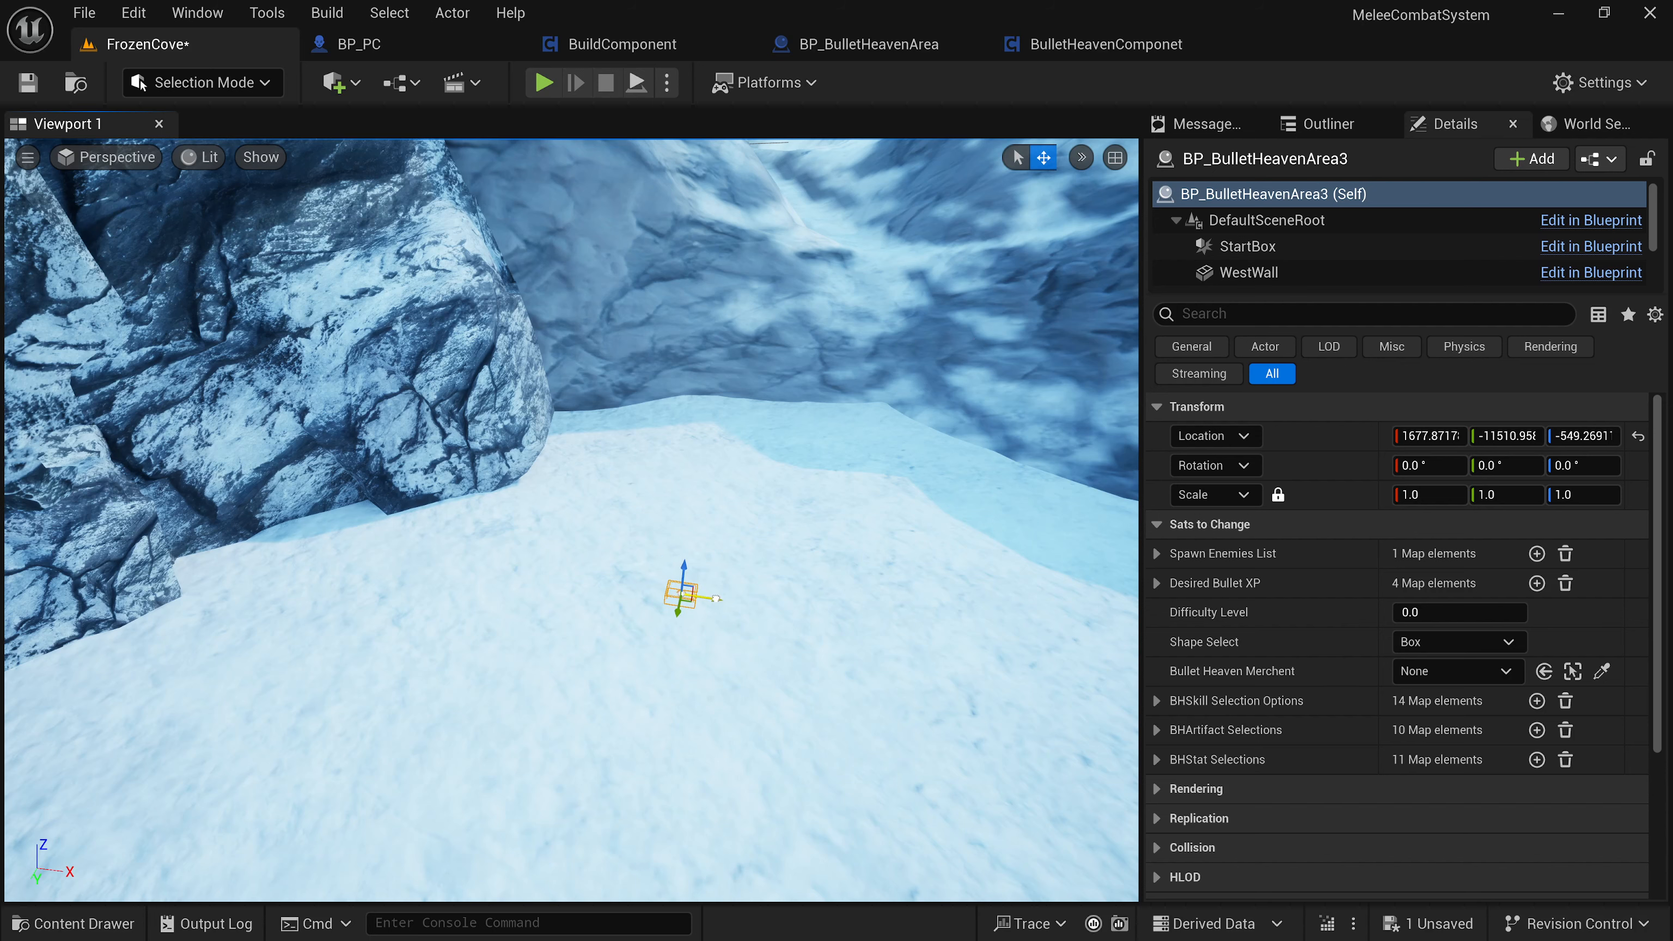
Move BP_BulletHeavenArea3 along X to about 1979 and scale it uniformly to about 36.13.
mouse_move(717, 599)
mouse_down()
mouse_move(744, 605)
mouse_move(724, 567)
mouse_up()
key(r)
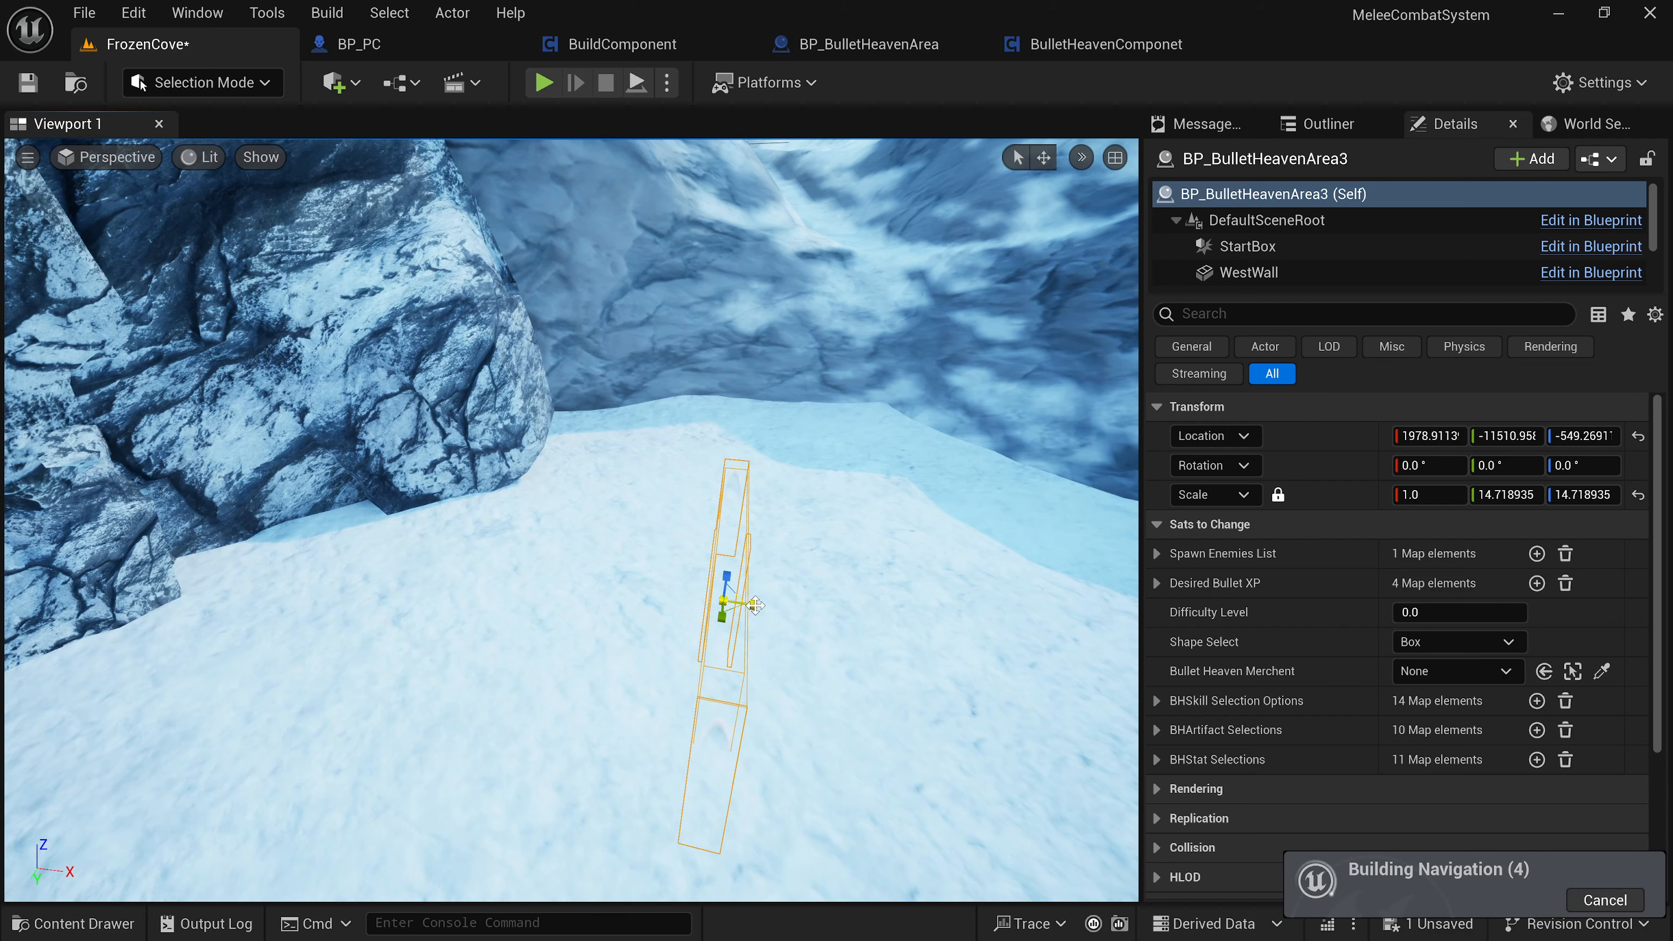
key(ctrl+z)
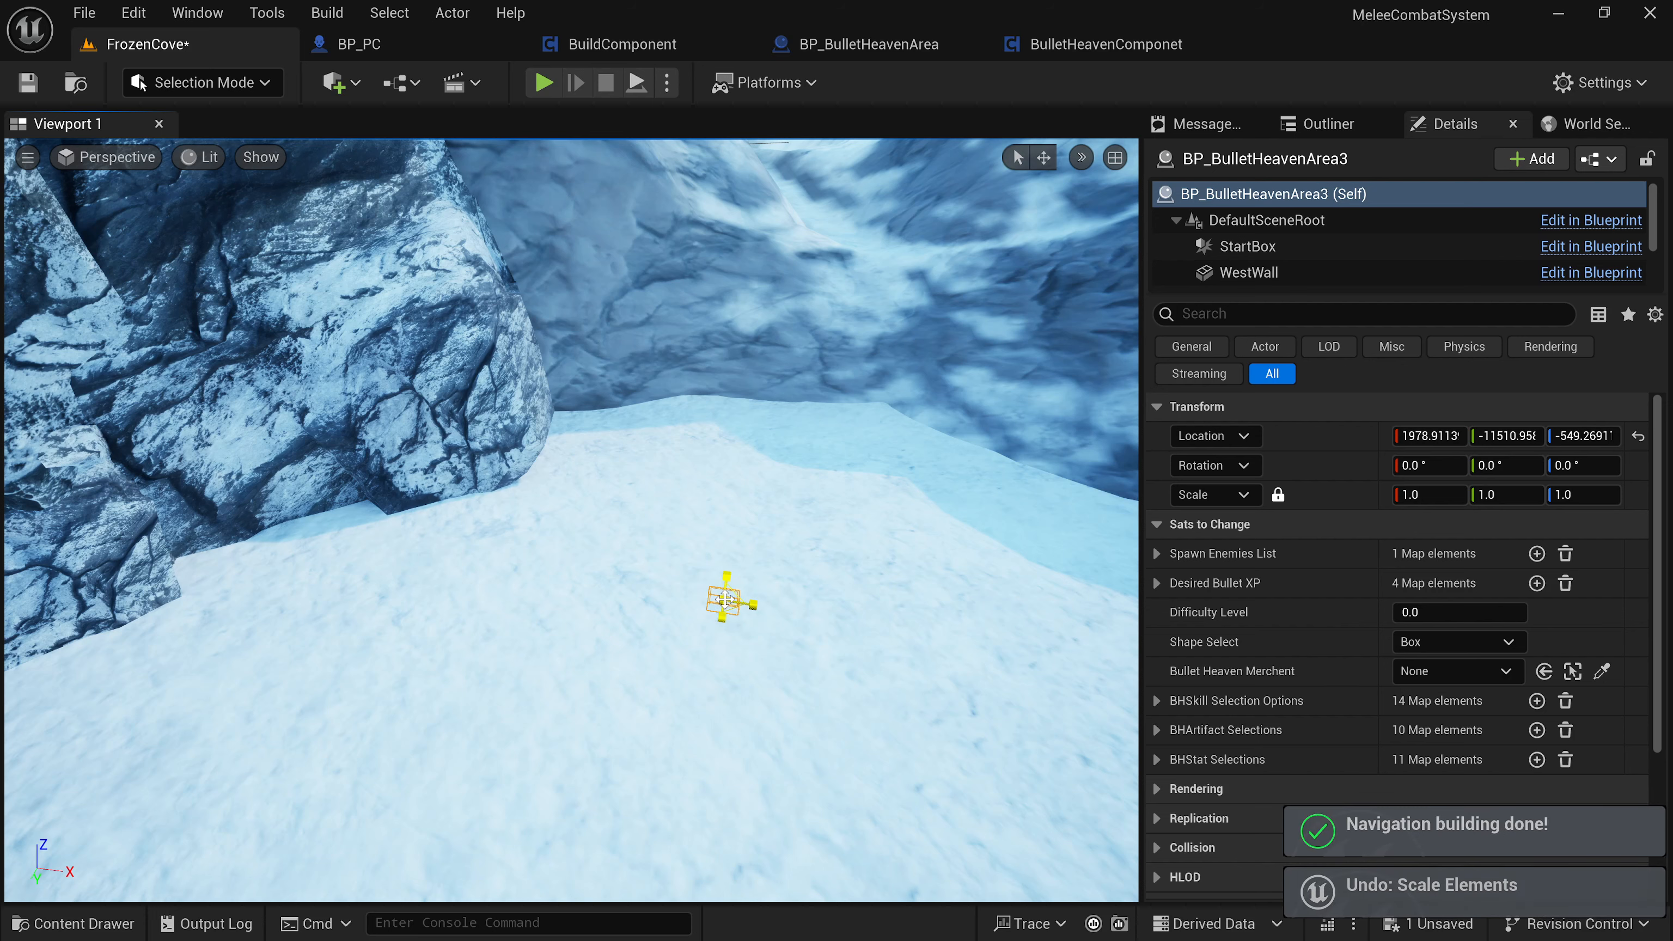
drag(724, 600, 779, 548)
right_drag(779, 549, 808, 546)
key(s)
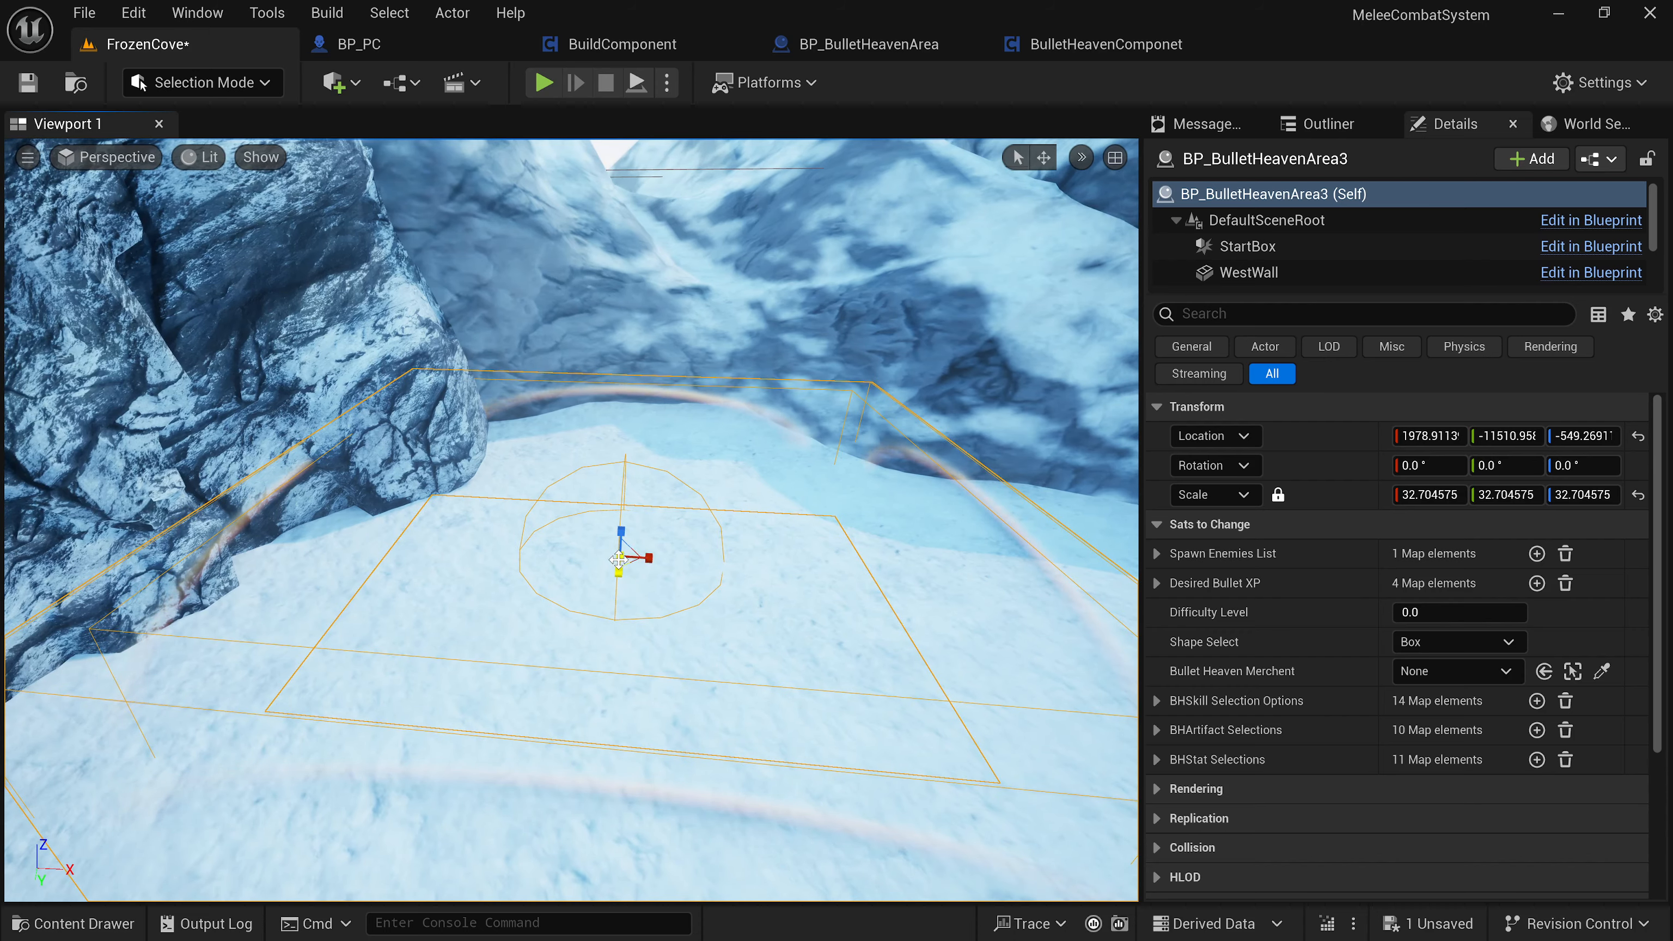
drag(620, 557, 626, 551)
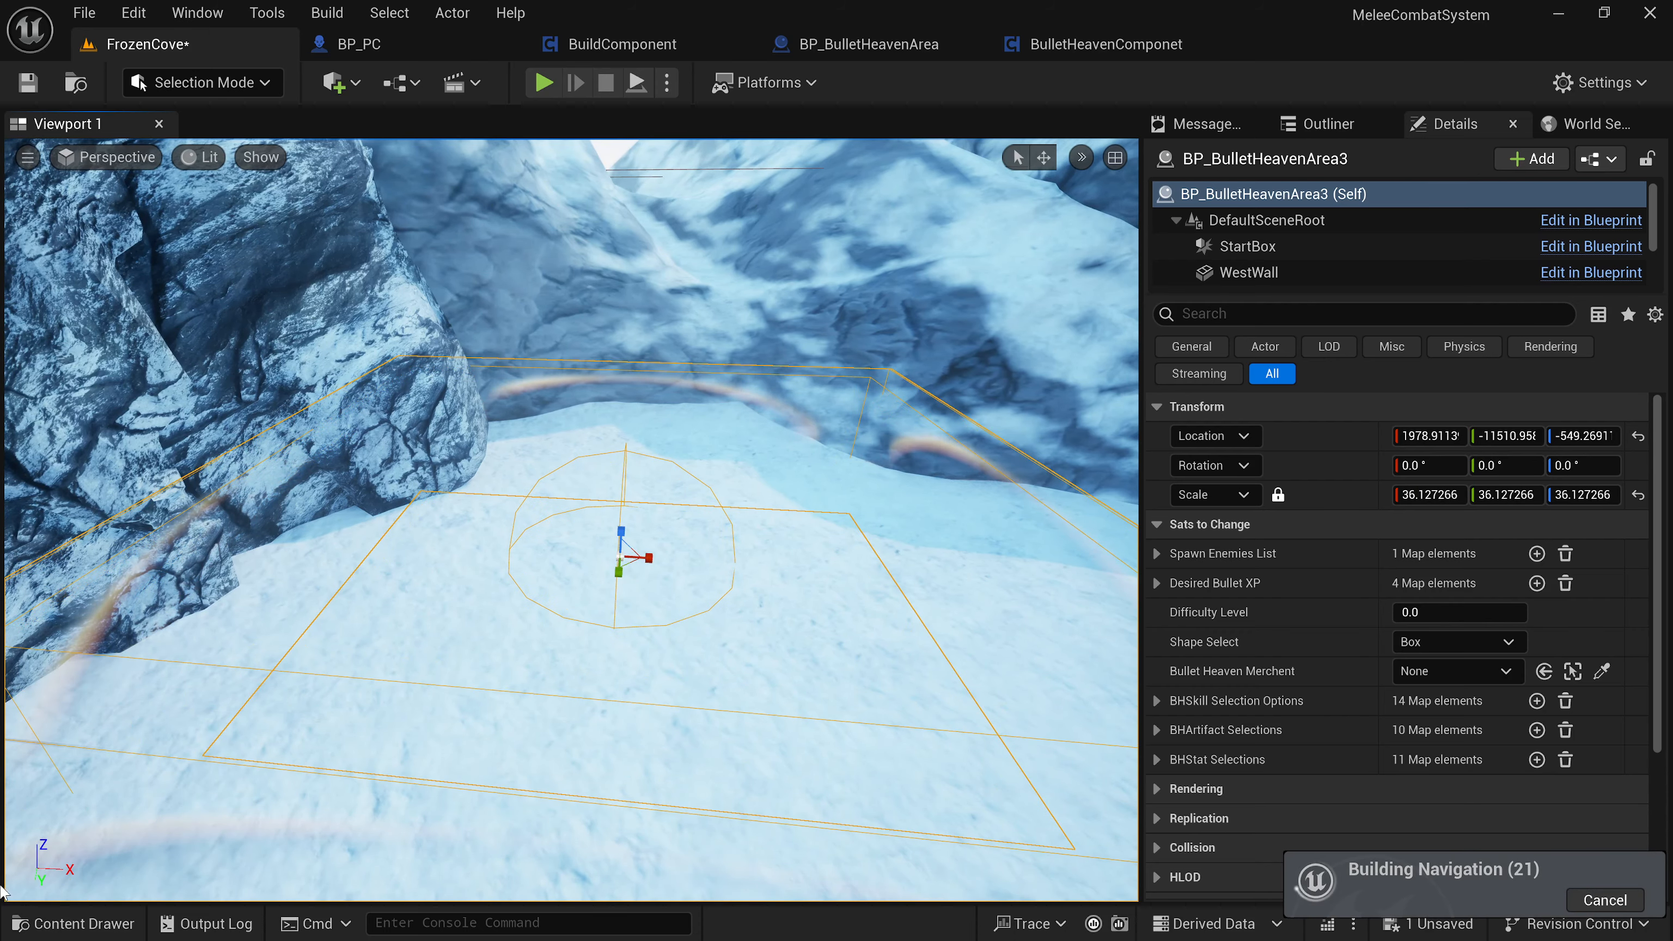
click(51, 925)
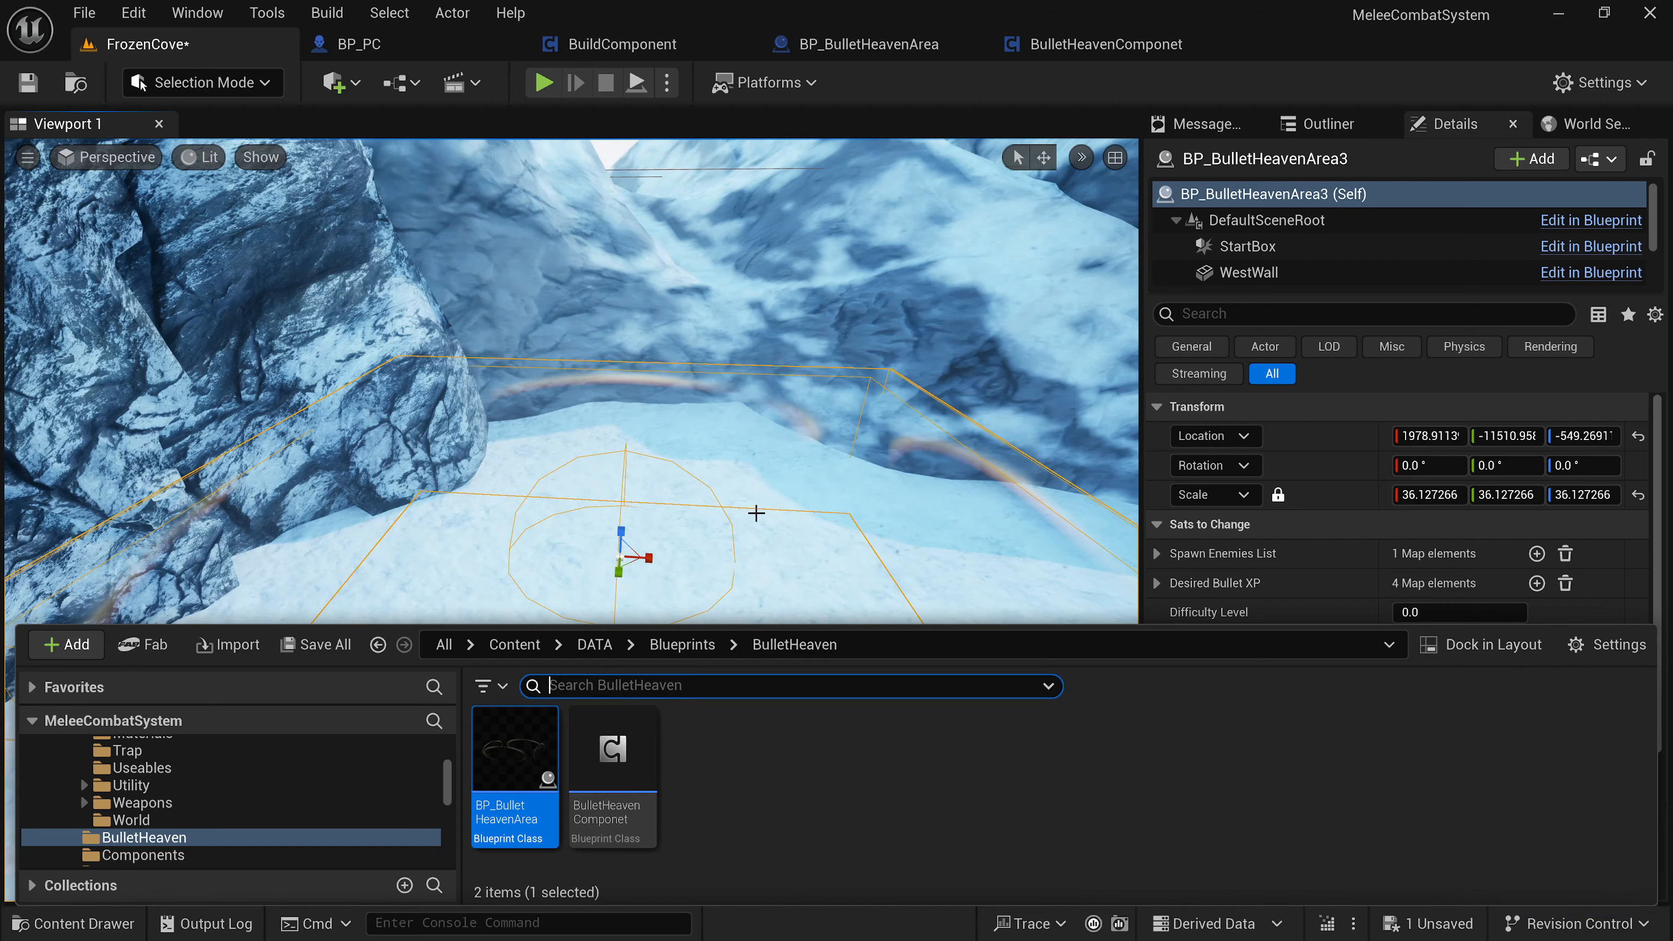
Rotate the bullet heaven area to about -12.85° around Z and move it to about X 3123, Y -11802.
right_drag(755, 512, 759, 514)
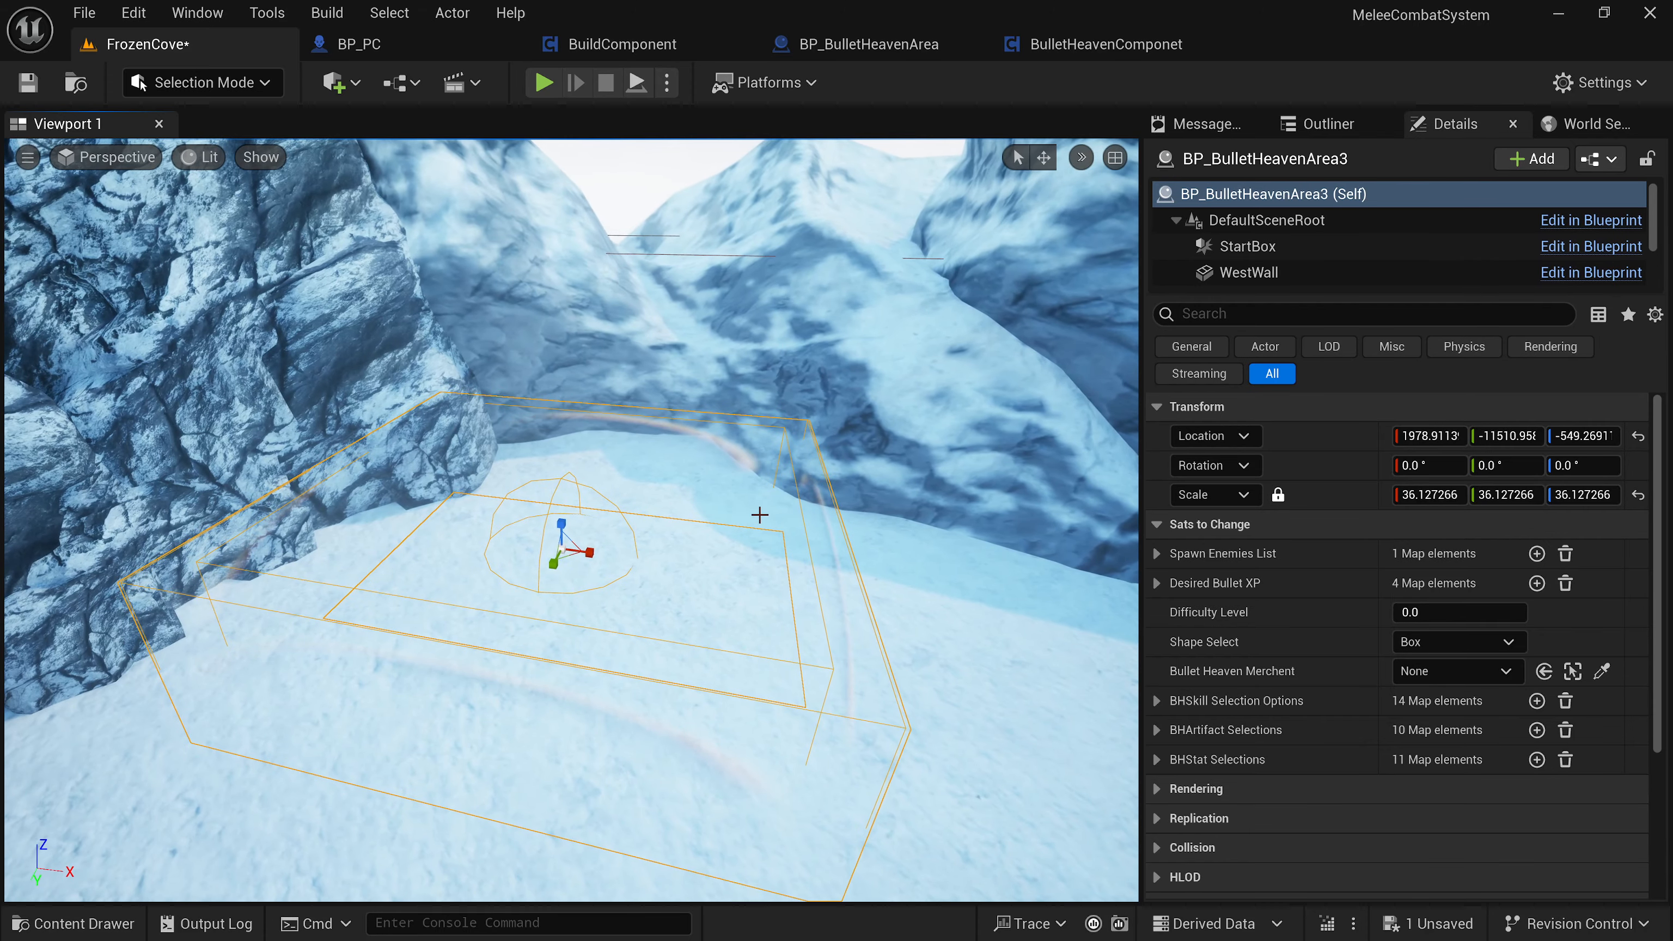
drag(589, 567, 609, 557)
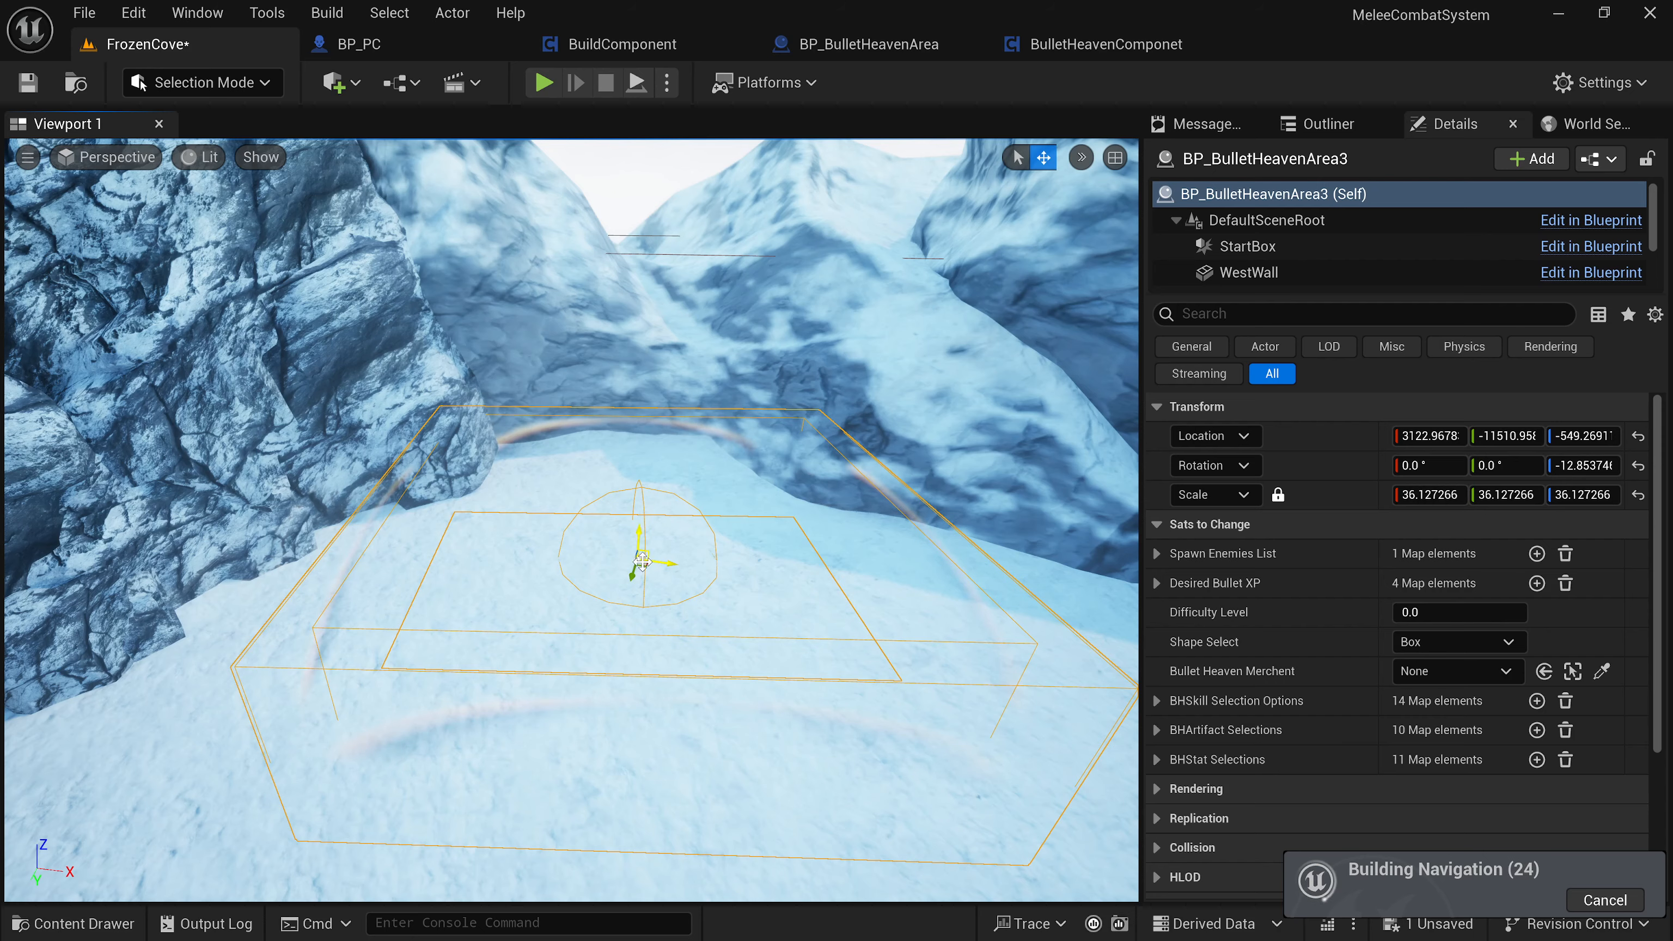
drag(645, 555, 642, 568)
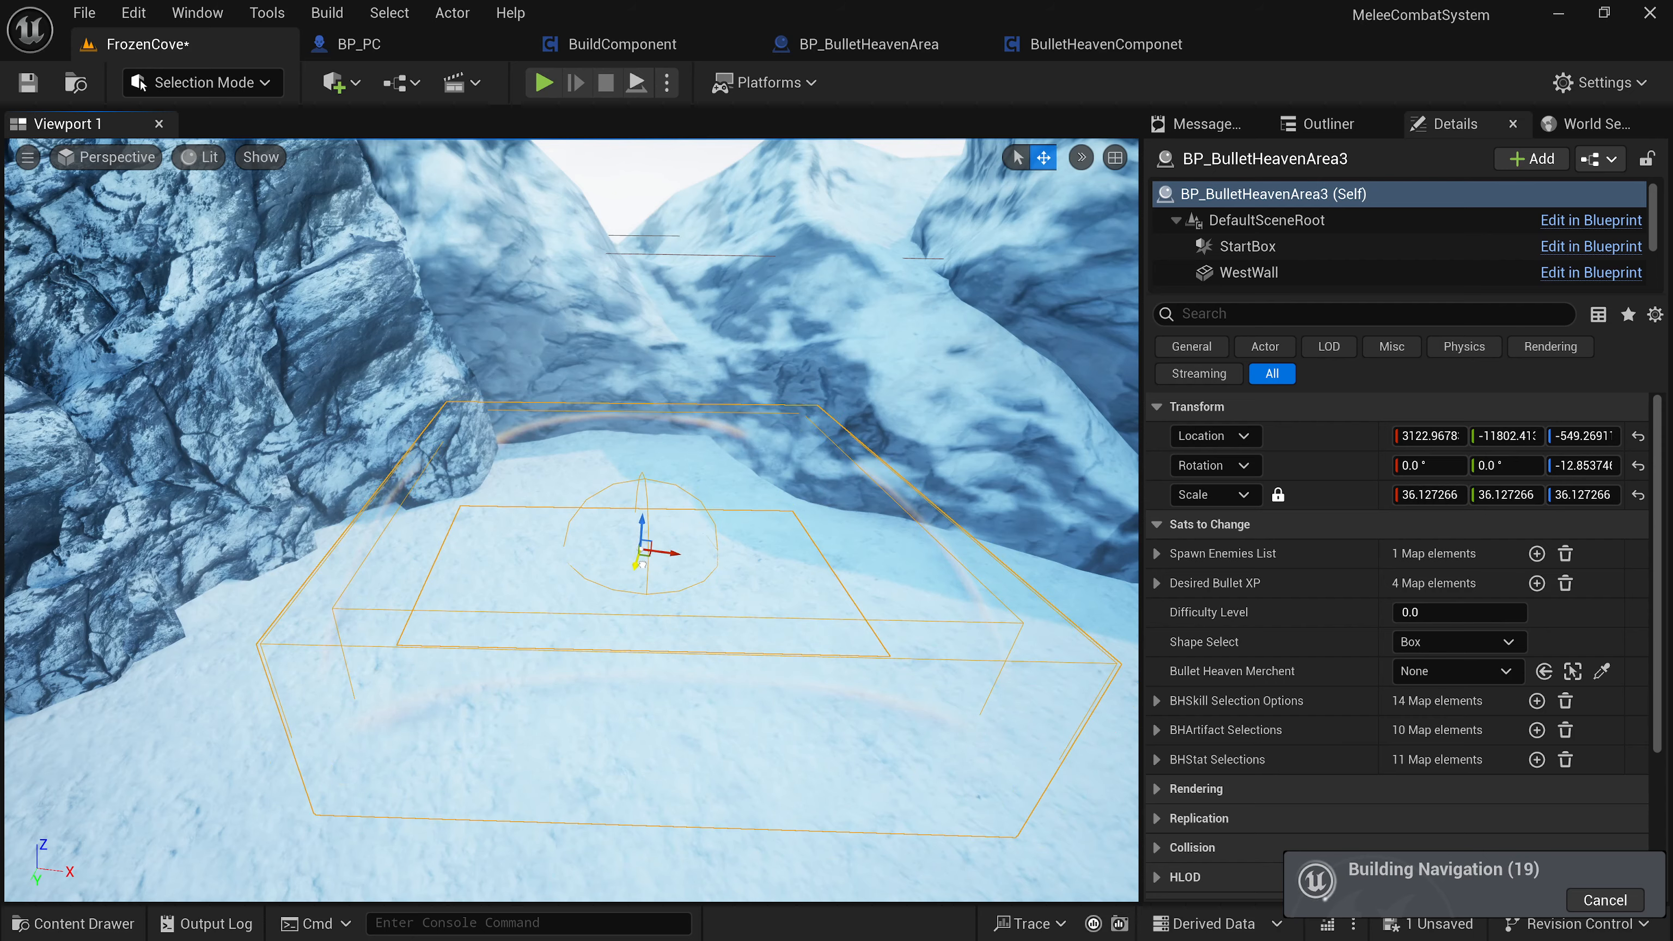
right_drag(641, 568, 691, 587)
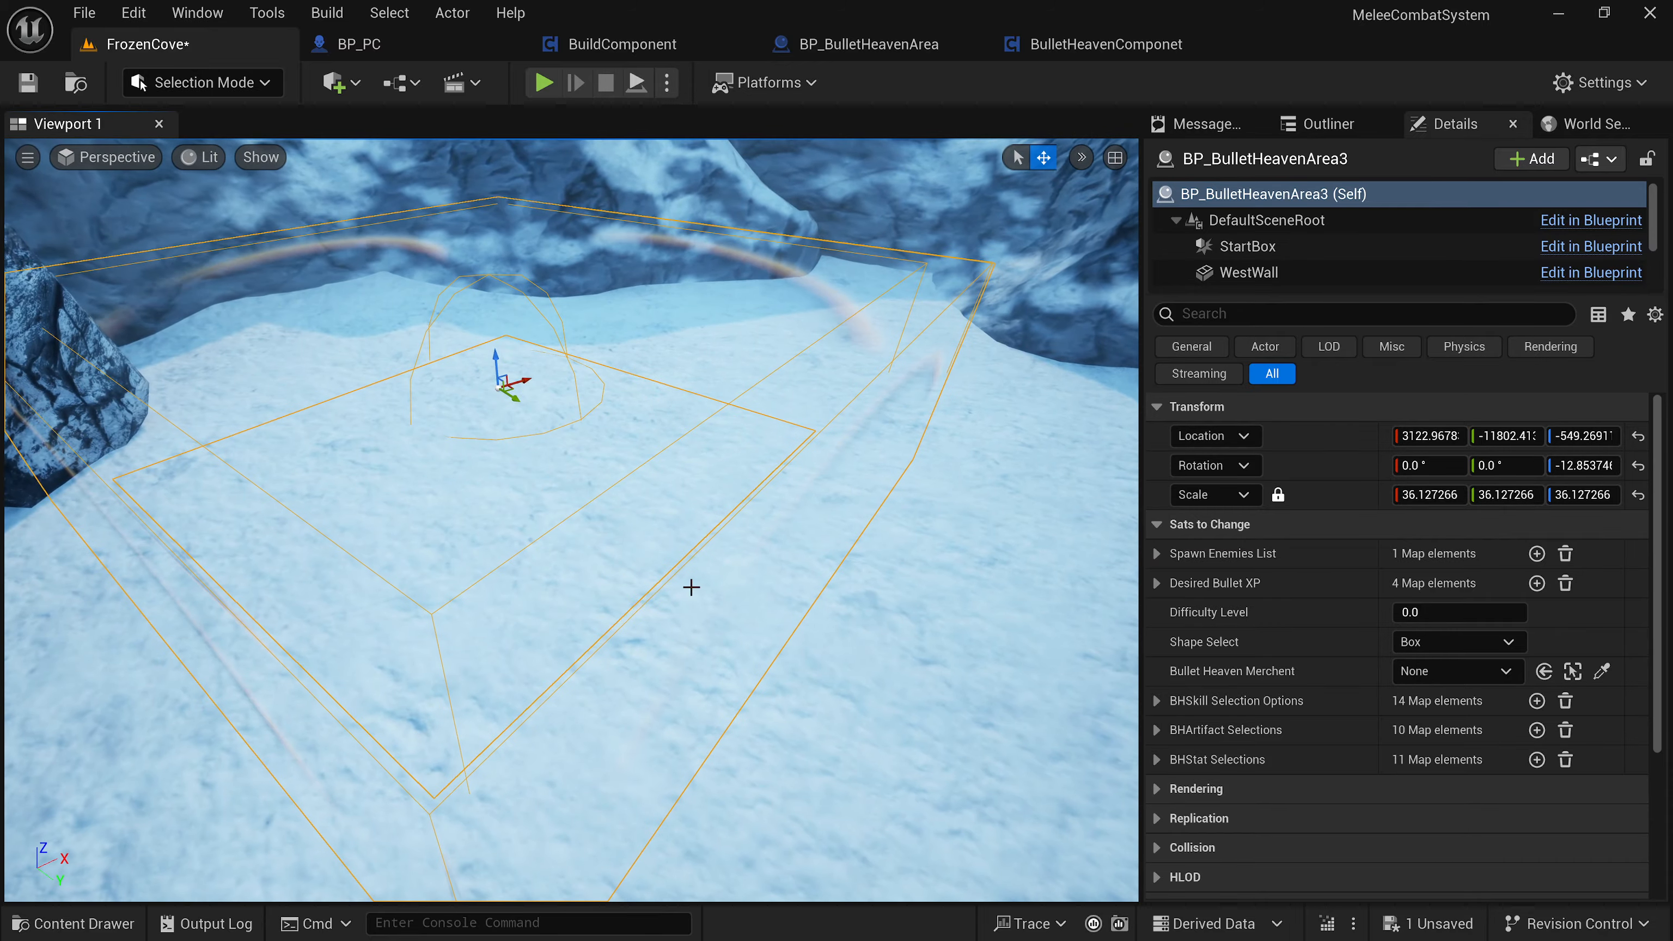
right_drag(866, 364, 866, 364)
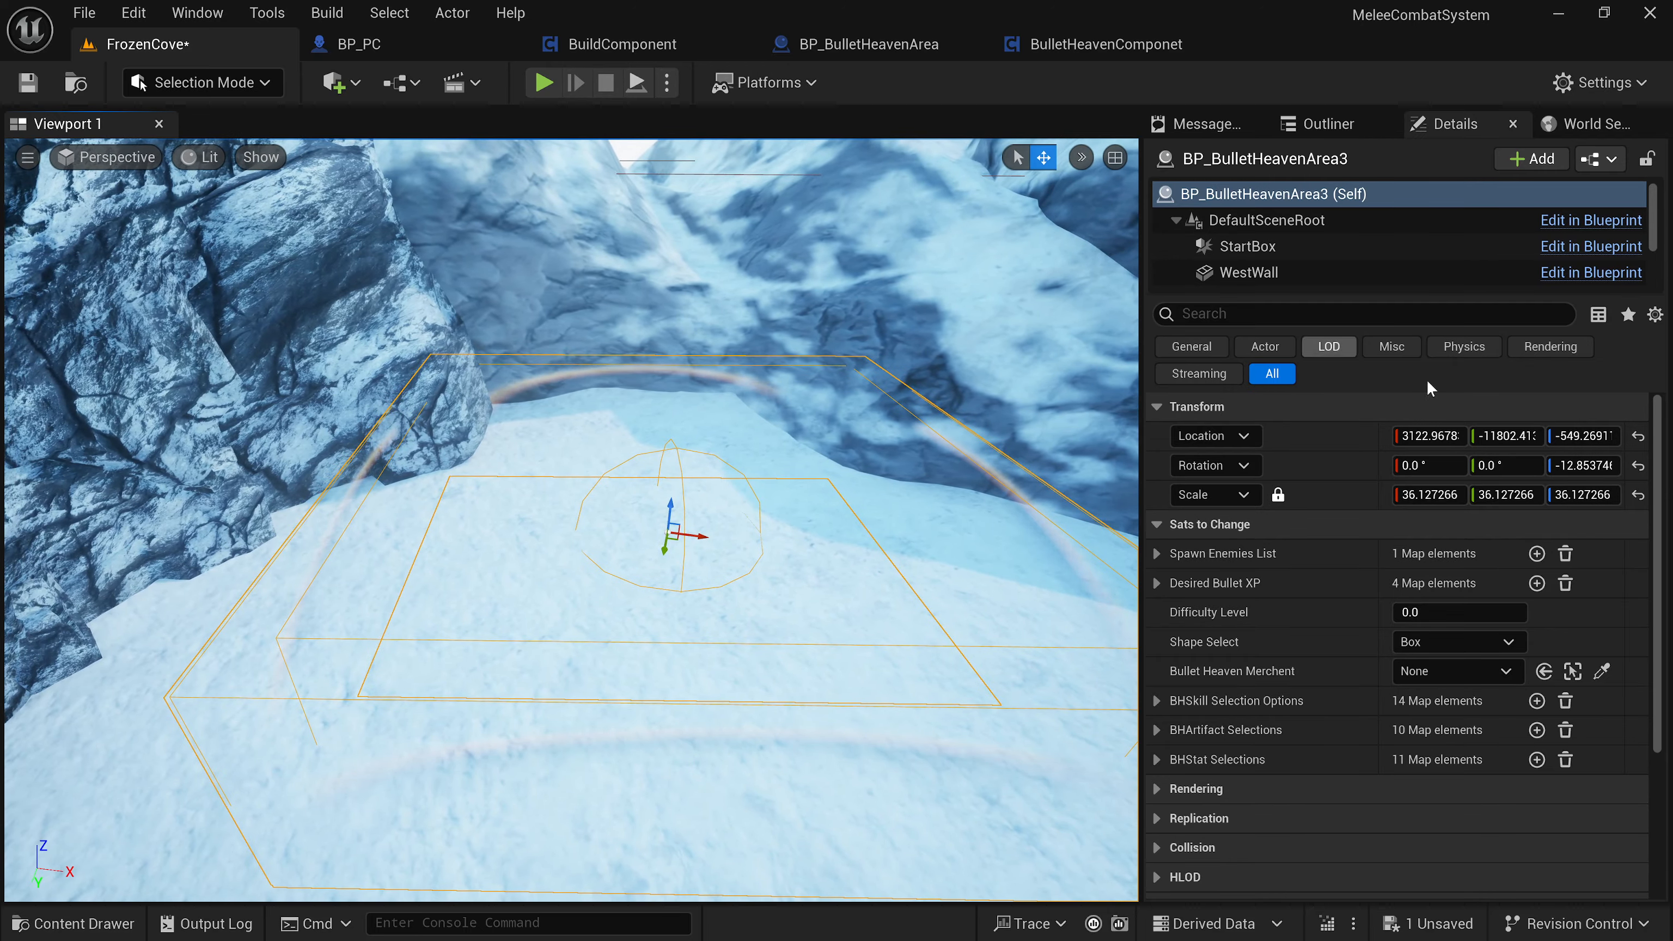
Expand the Spawn Enemies List and its existing entry, and set the entry's map key to 1.
click(1157, 552)
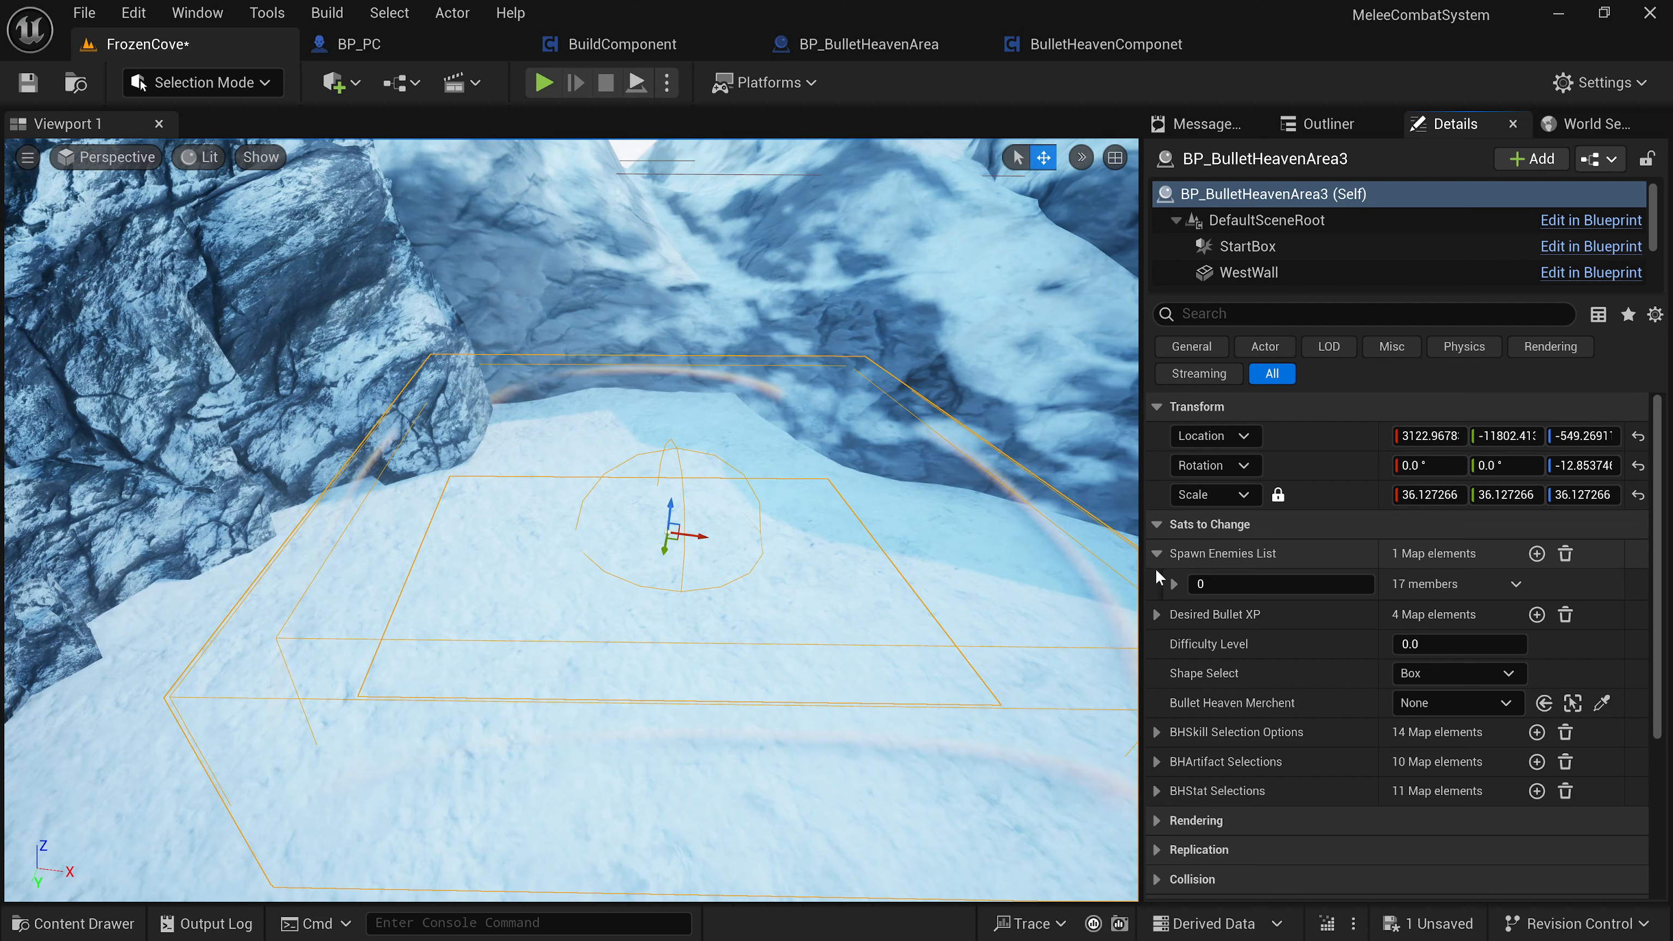
click(1173, 583)
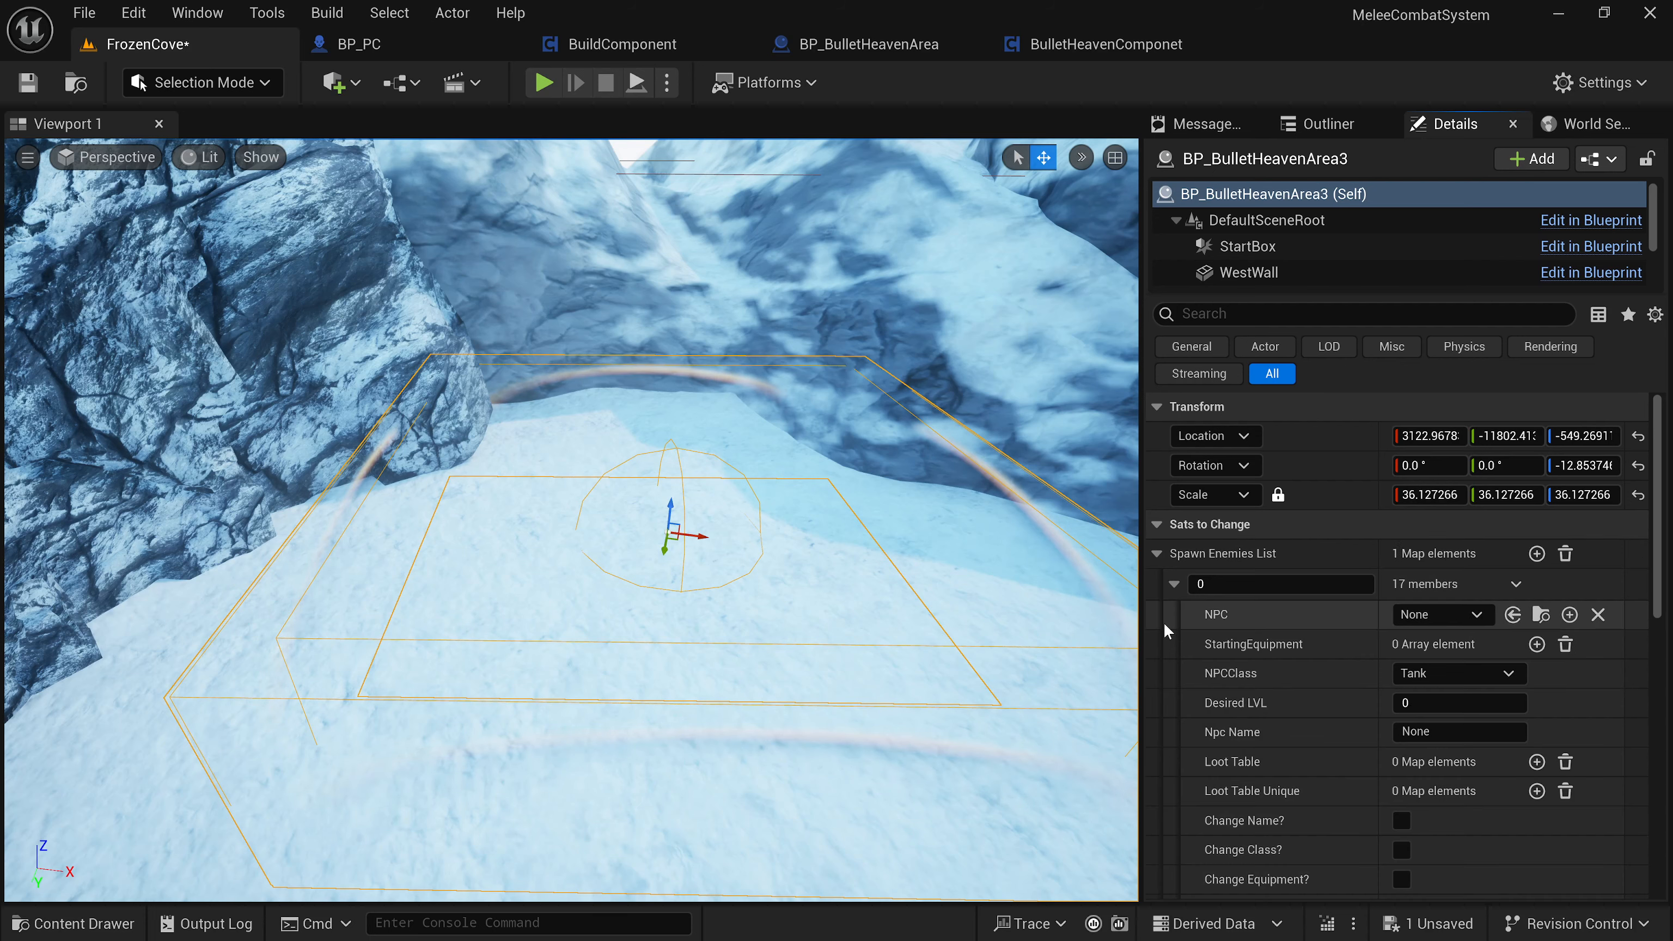
click(1219, 584)
scroll(1220, 580, down, 1)
text(2)
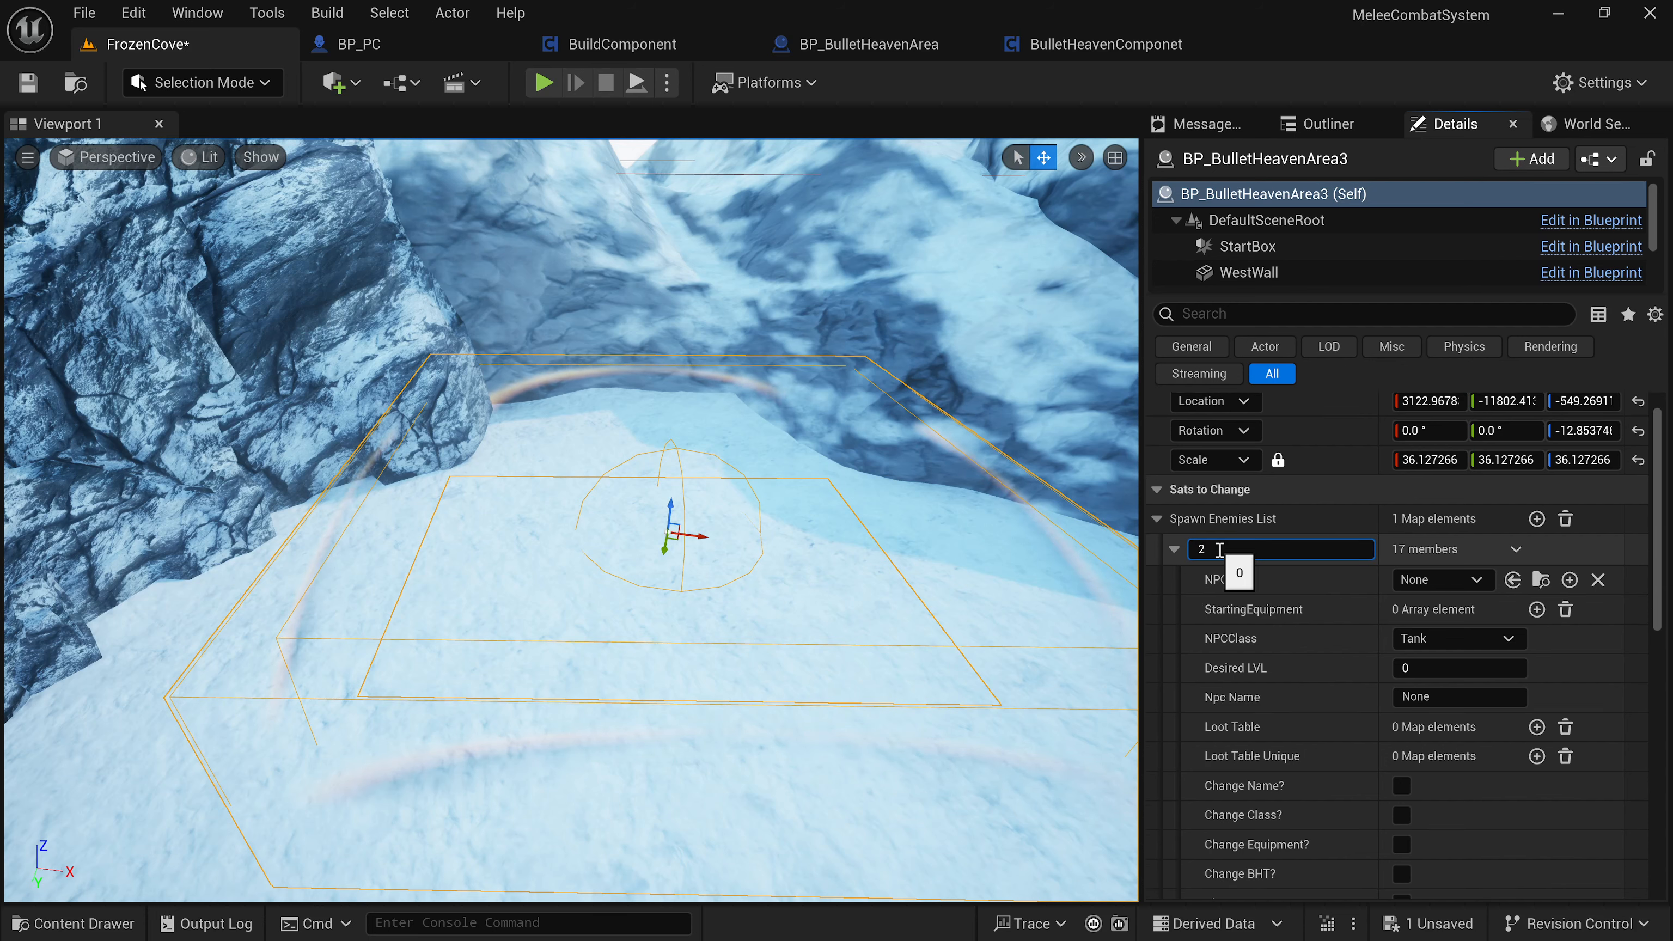
text(1)
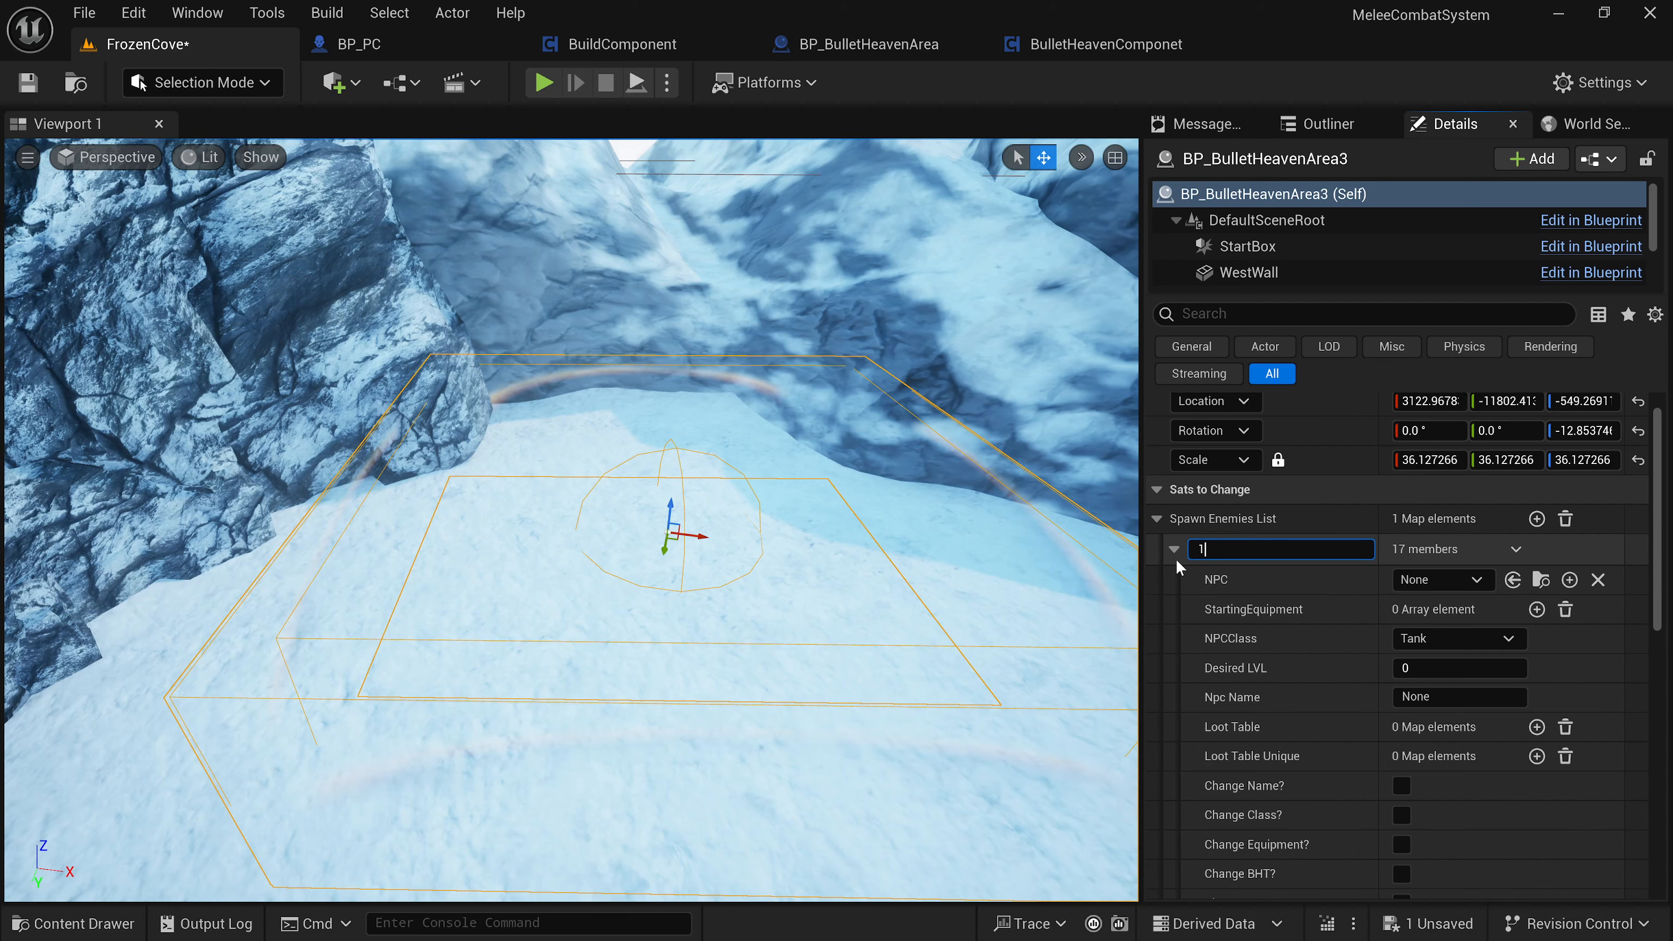
key(Return)
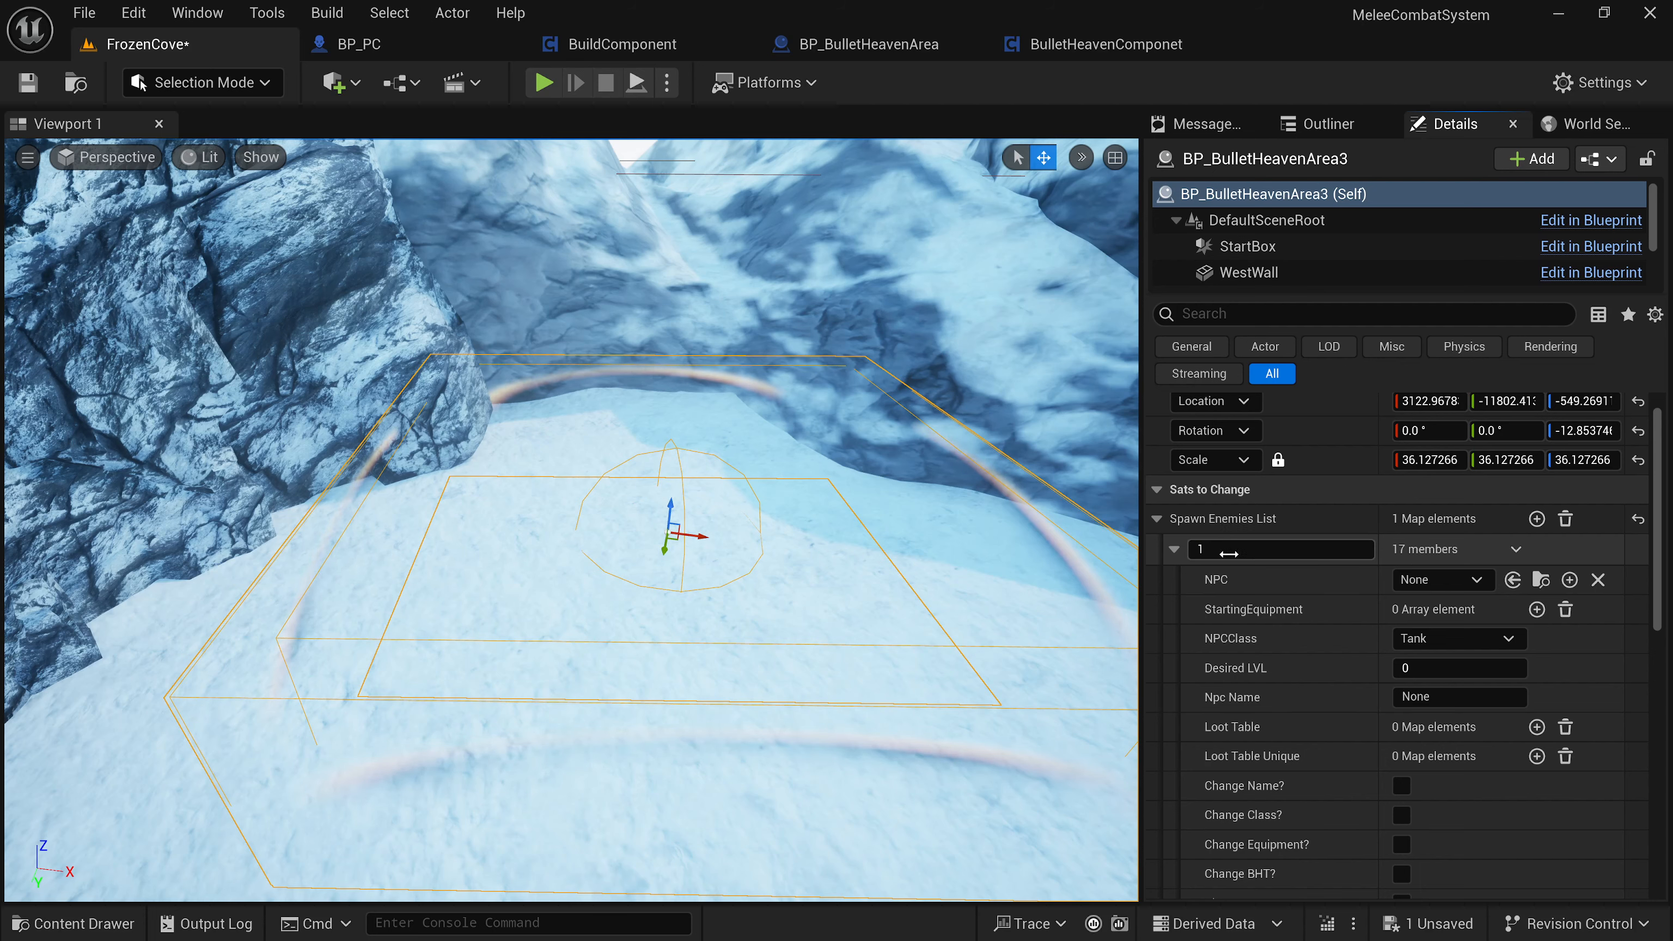
click(1174, 549)
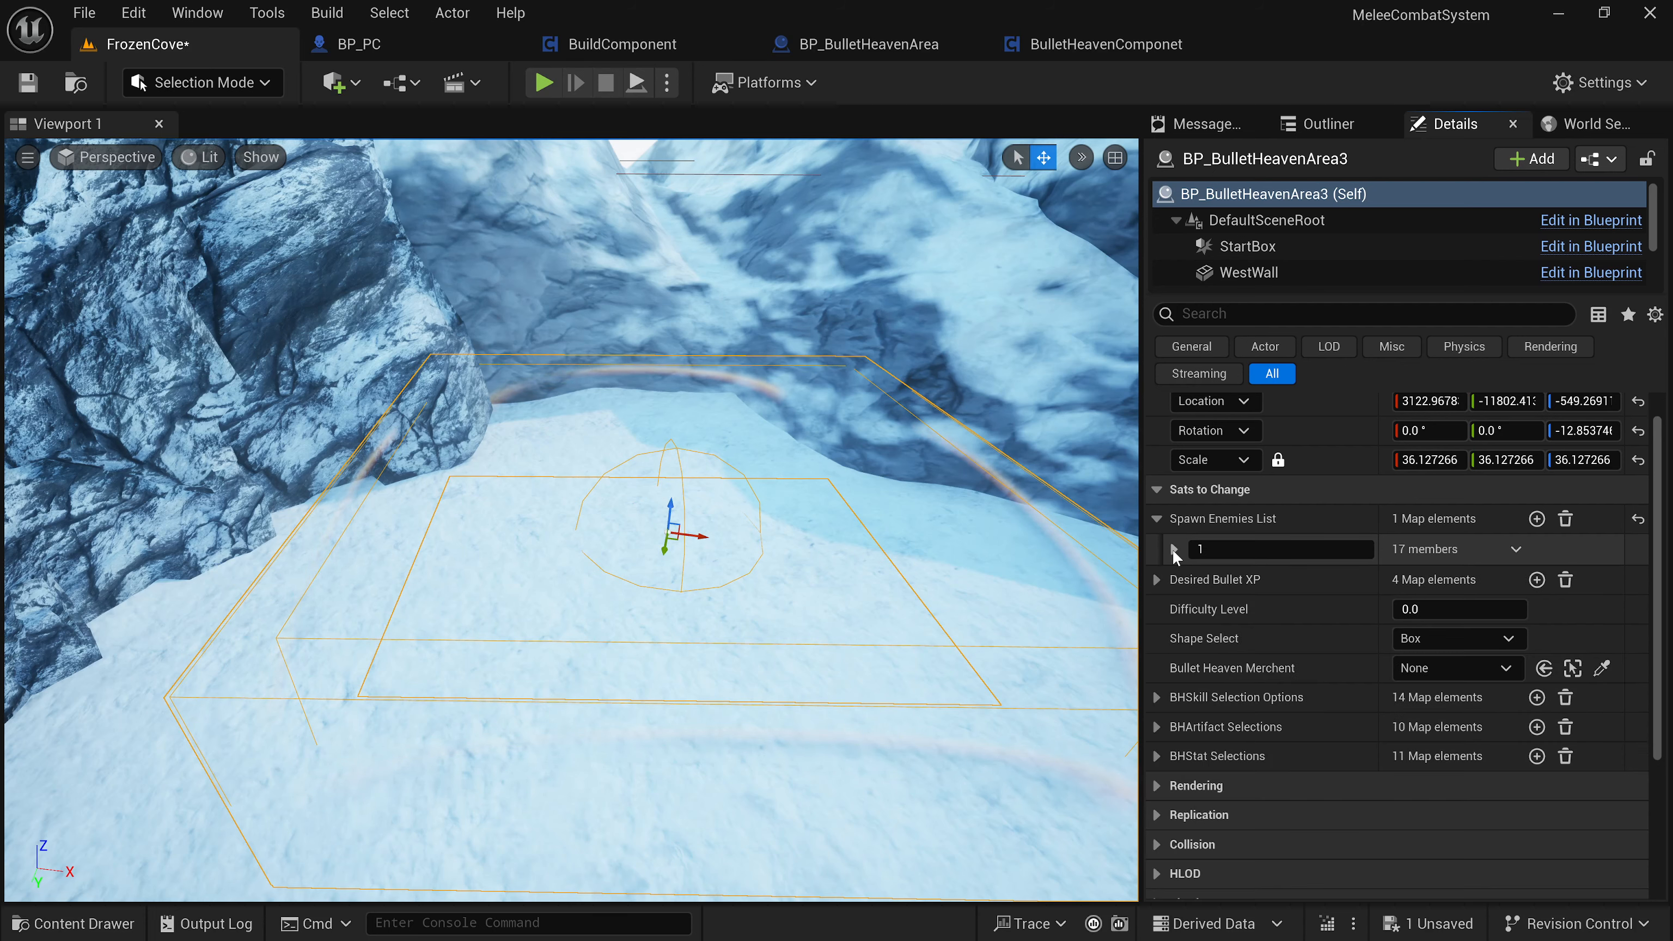
click(1174, 549)
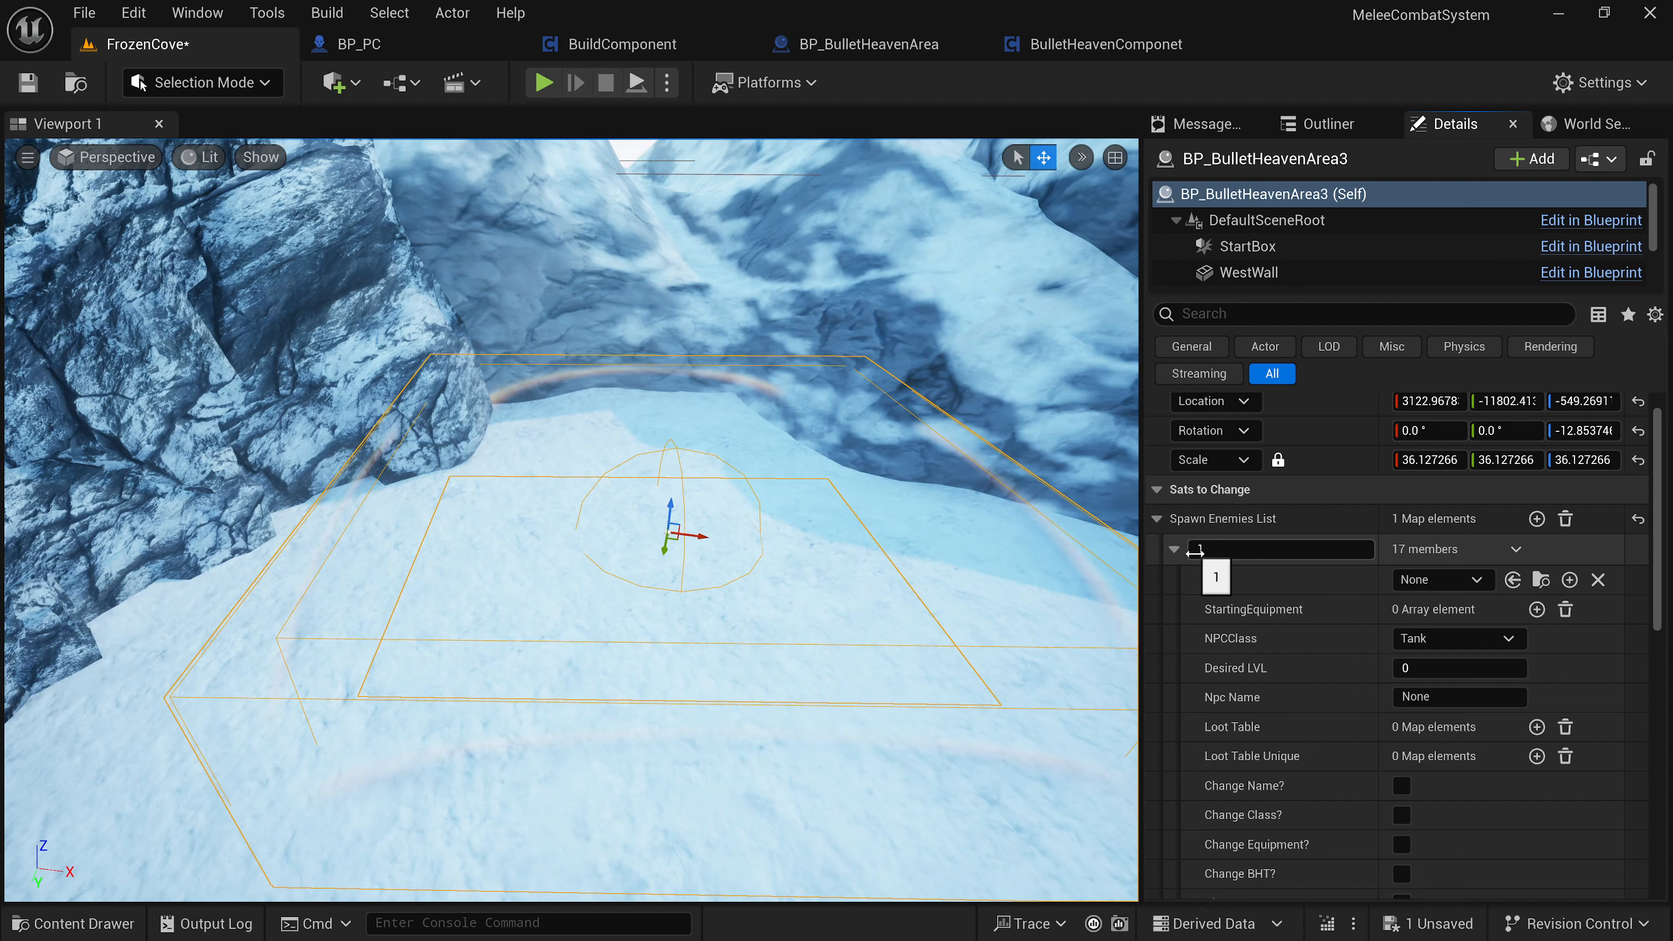
click(1174, 549)
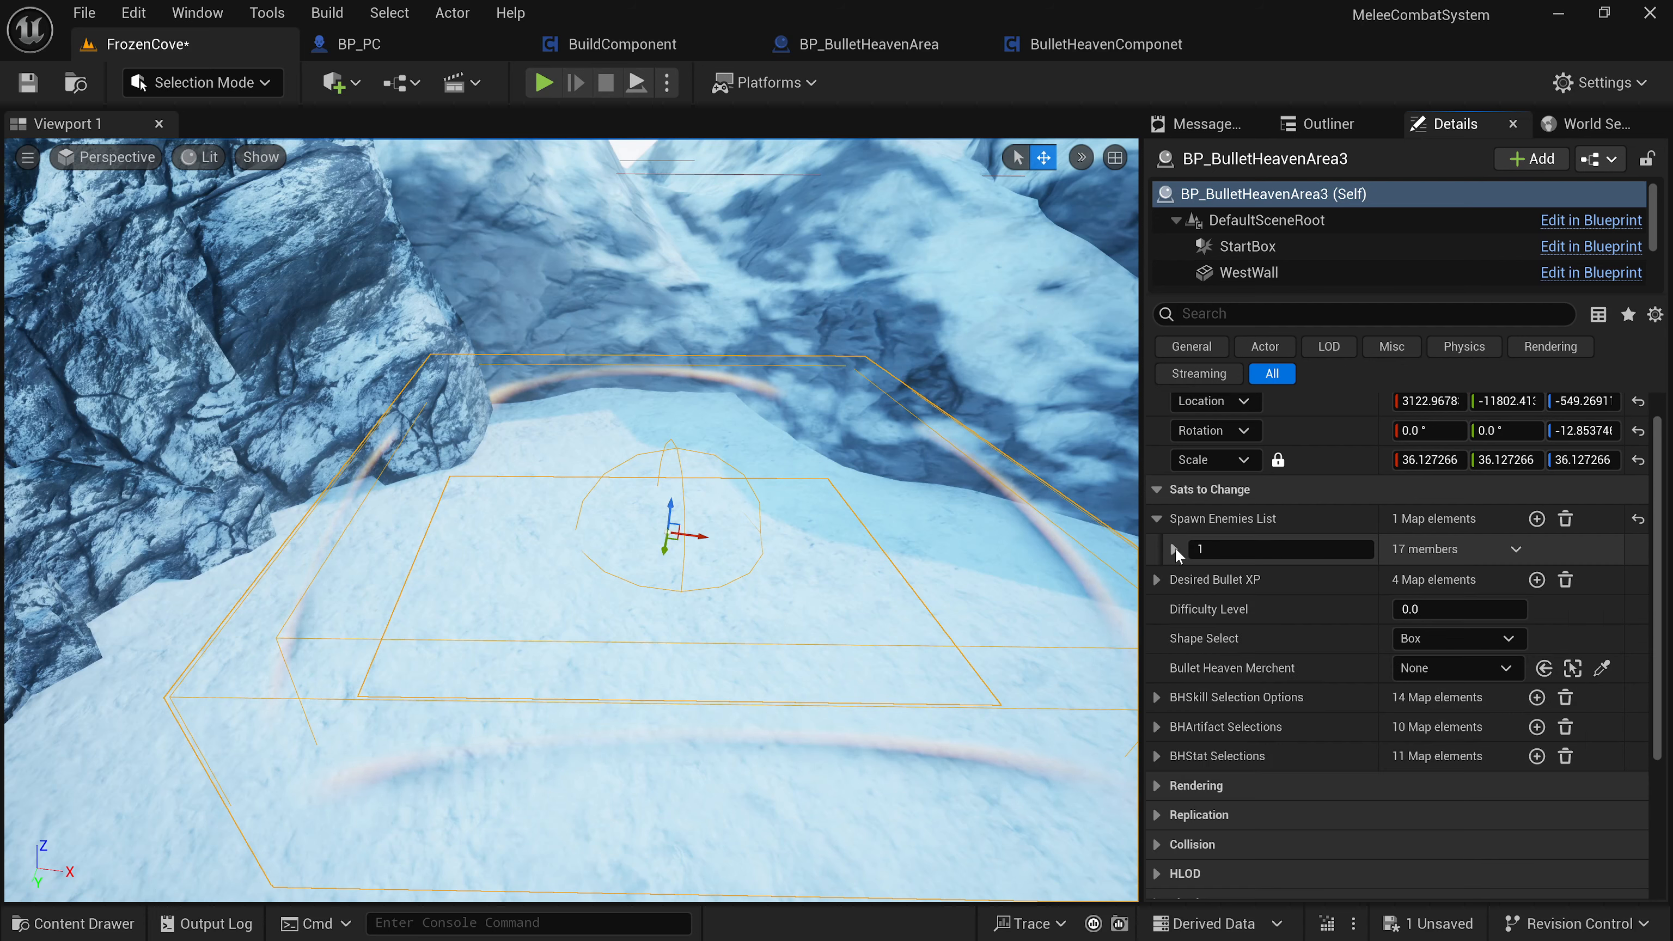
click(1175, 549)
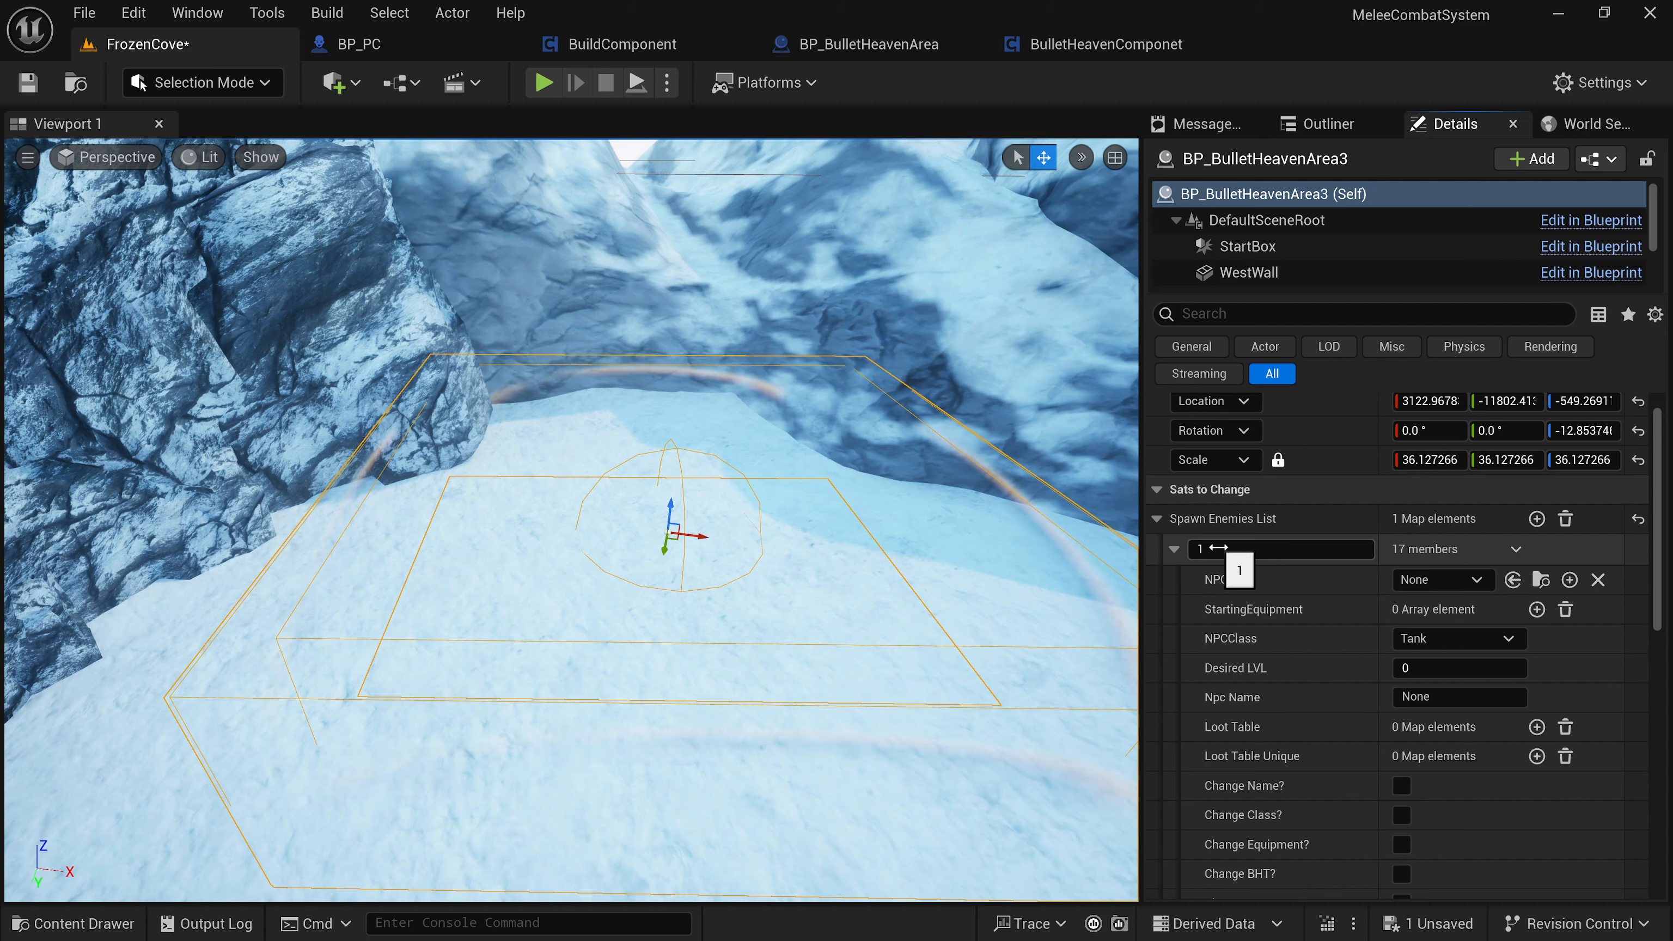
click(1174, 549)
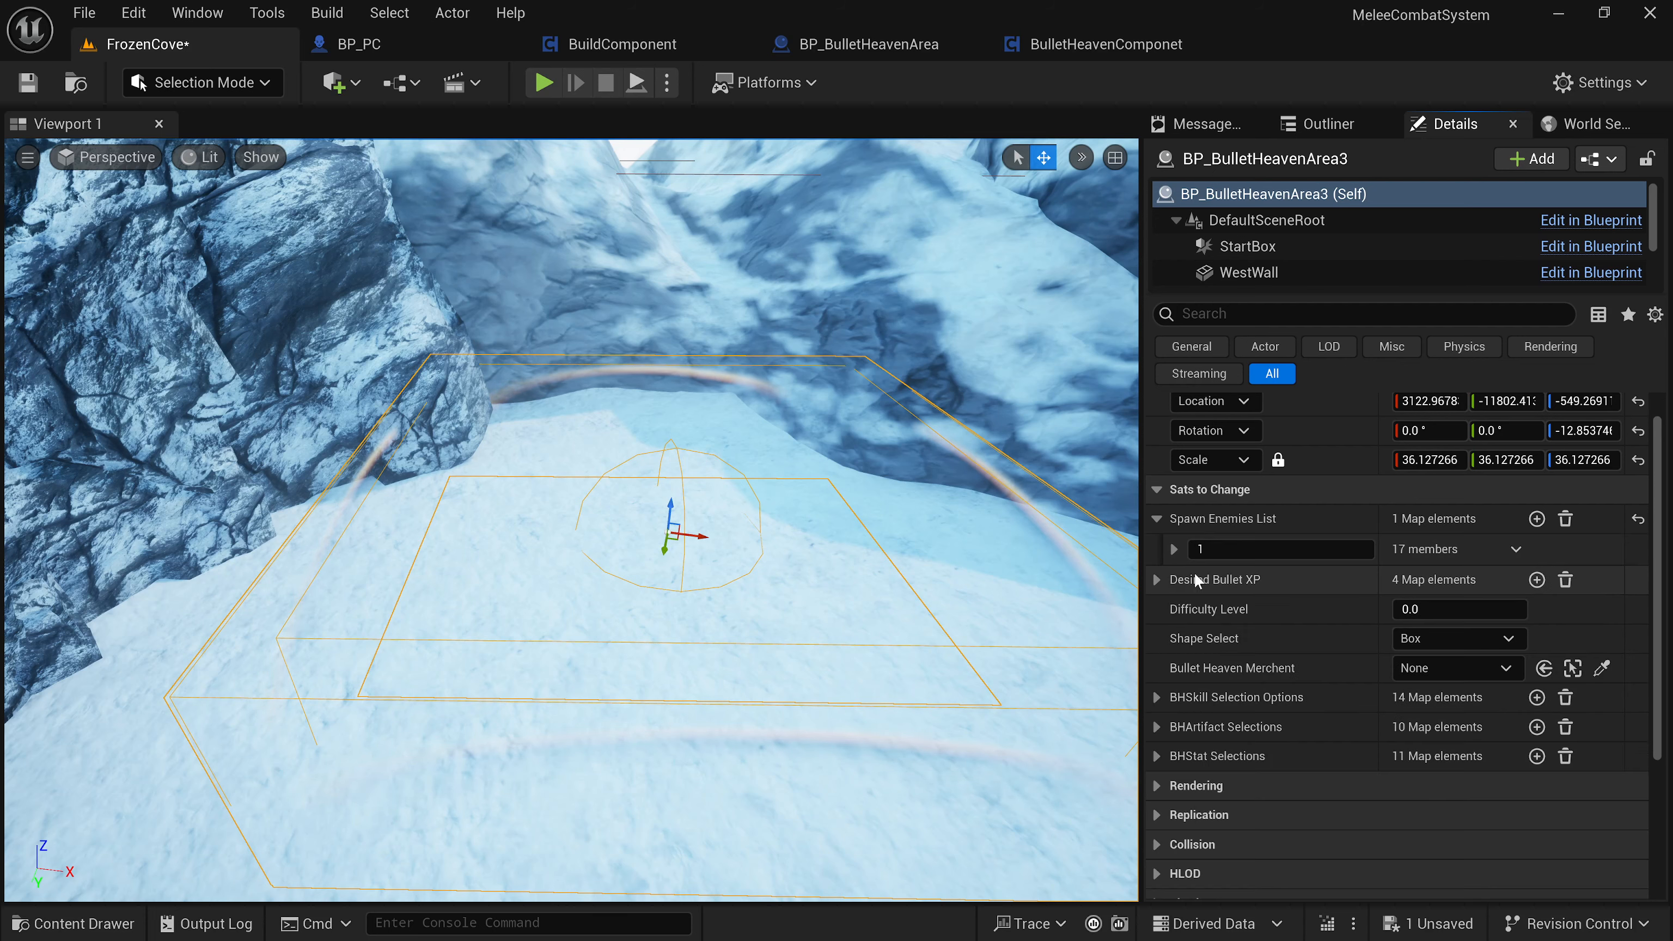
click(1174, 549)
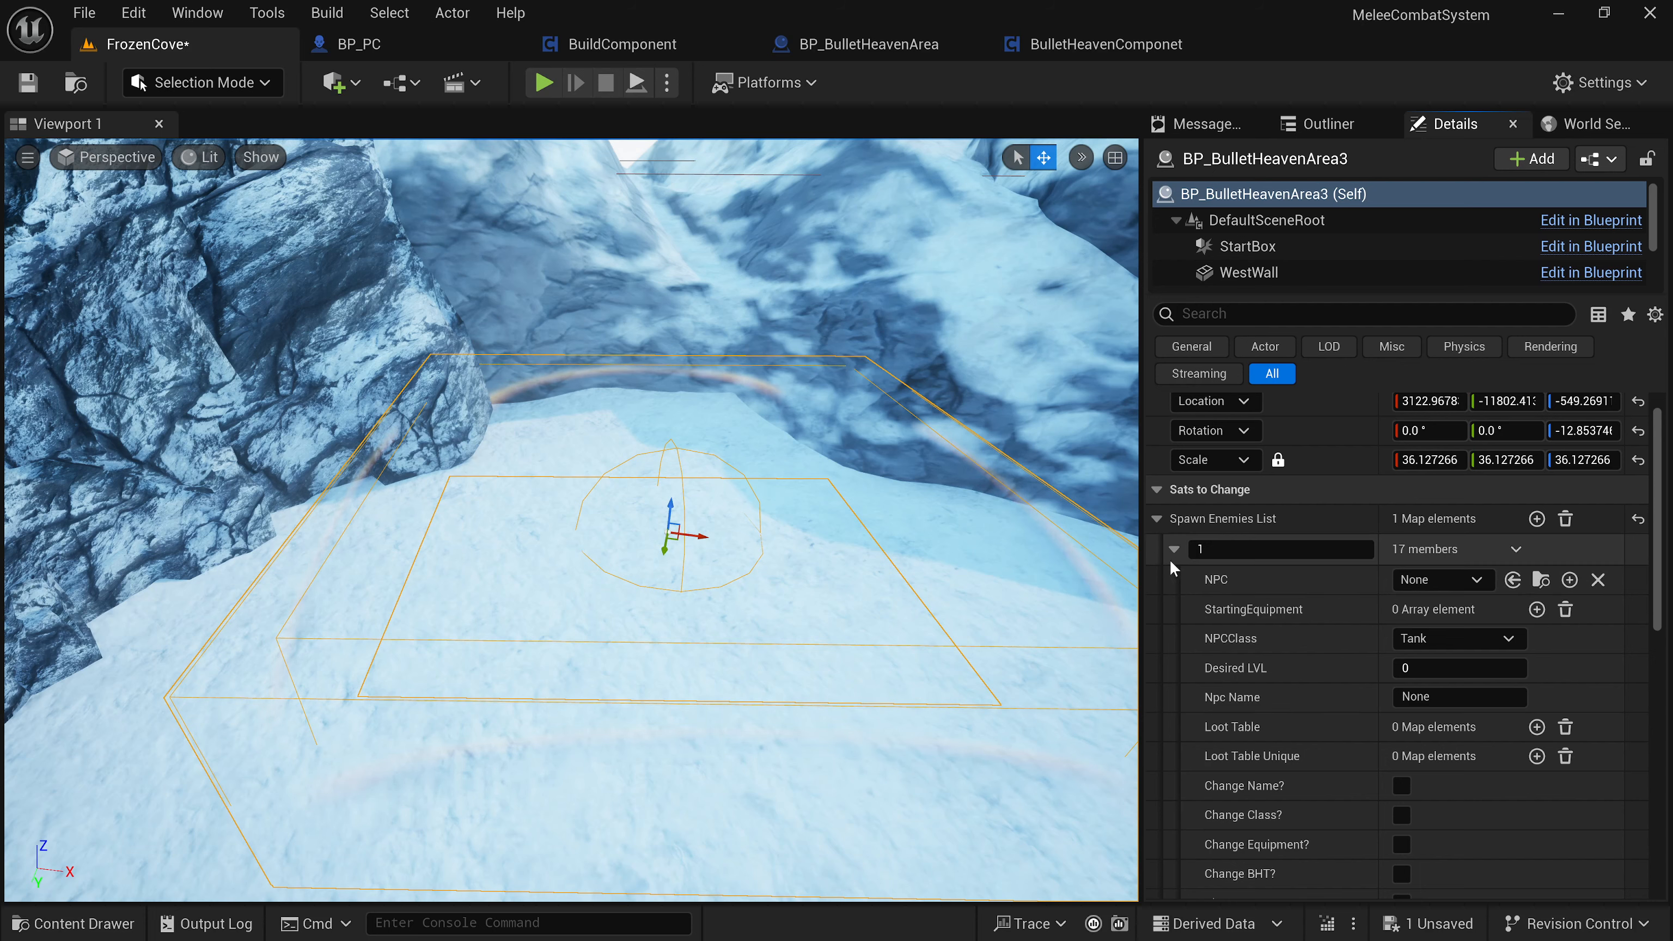
Assign BP_SkeletonRange as the NPC of spawn entry 1.
scroll(1170, 552, down, 1)
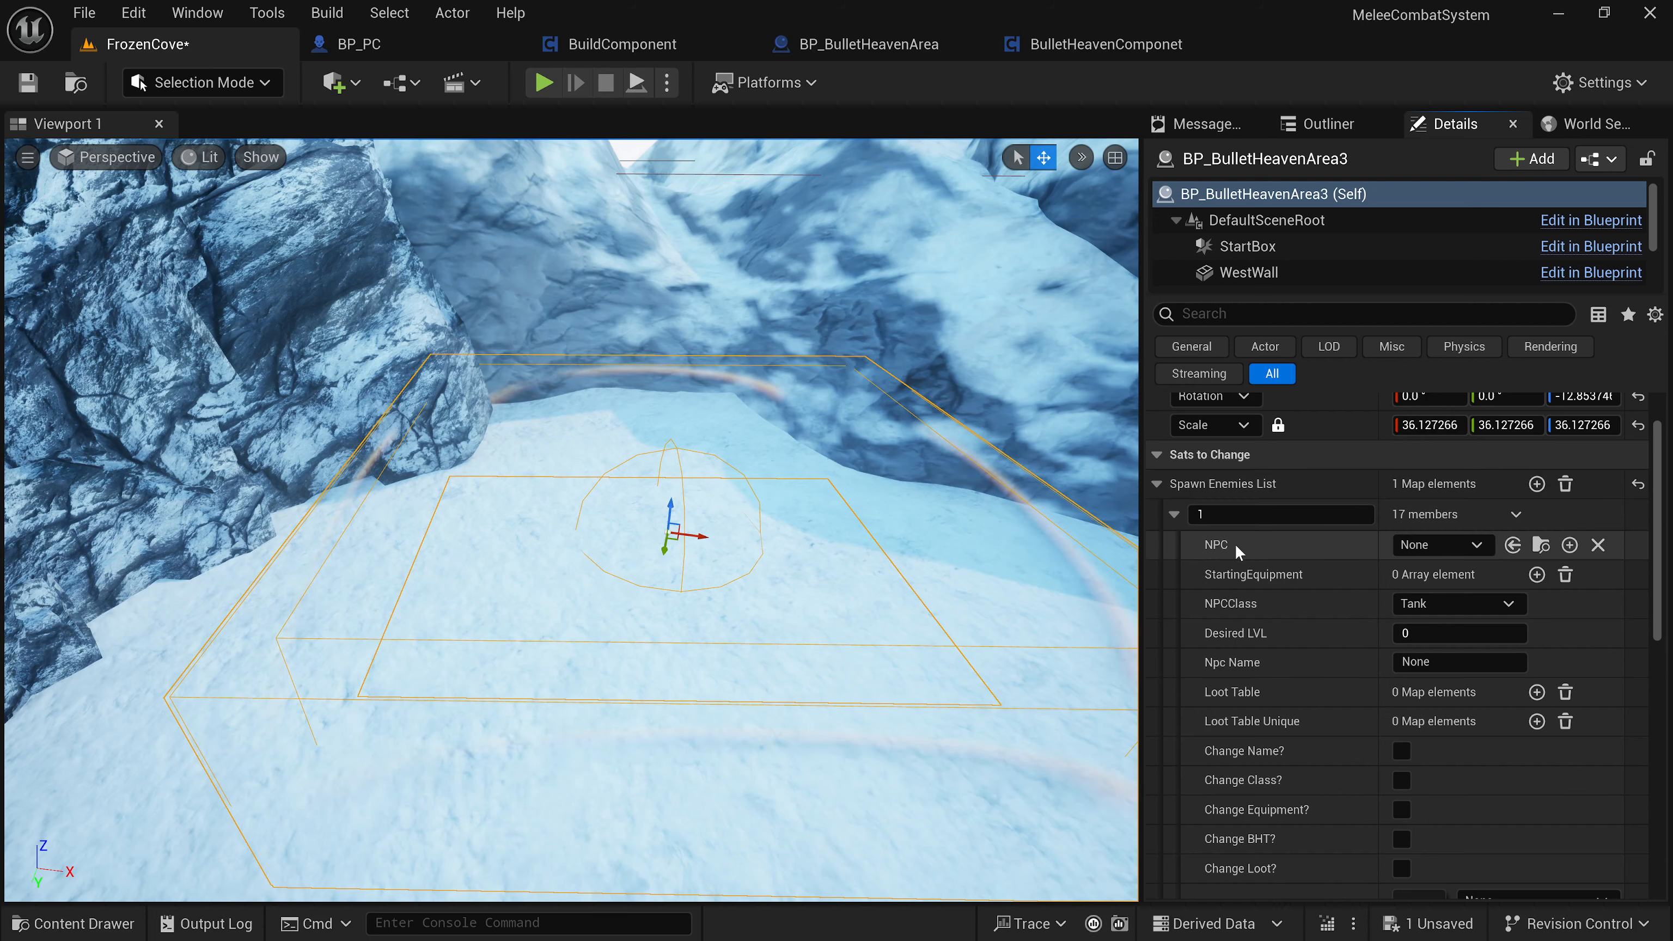
click(1422, 544)
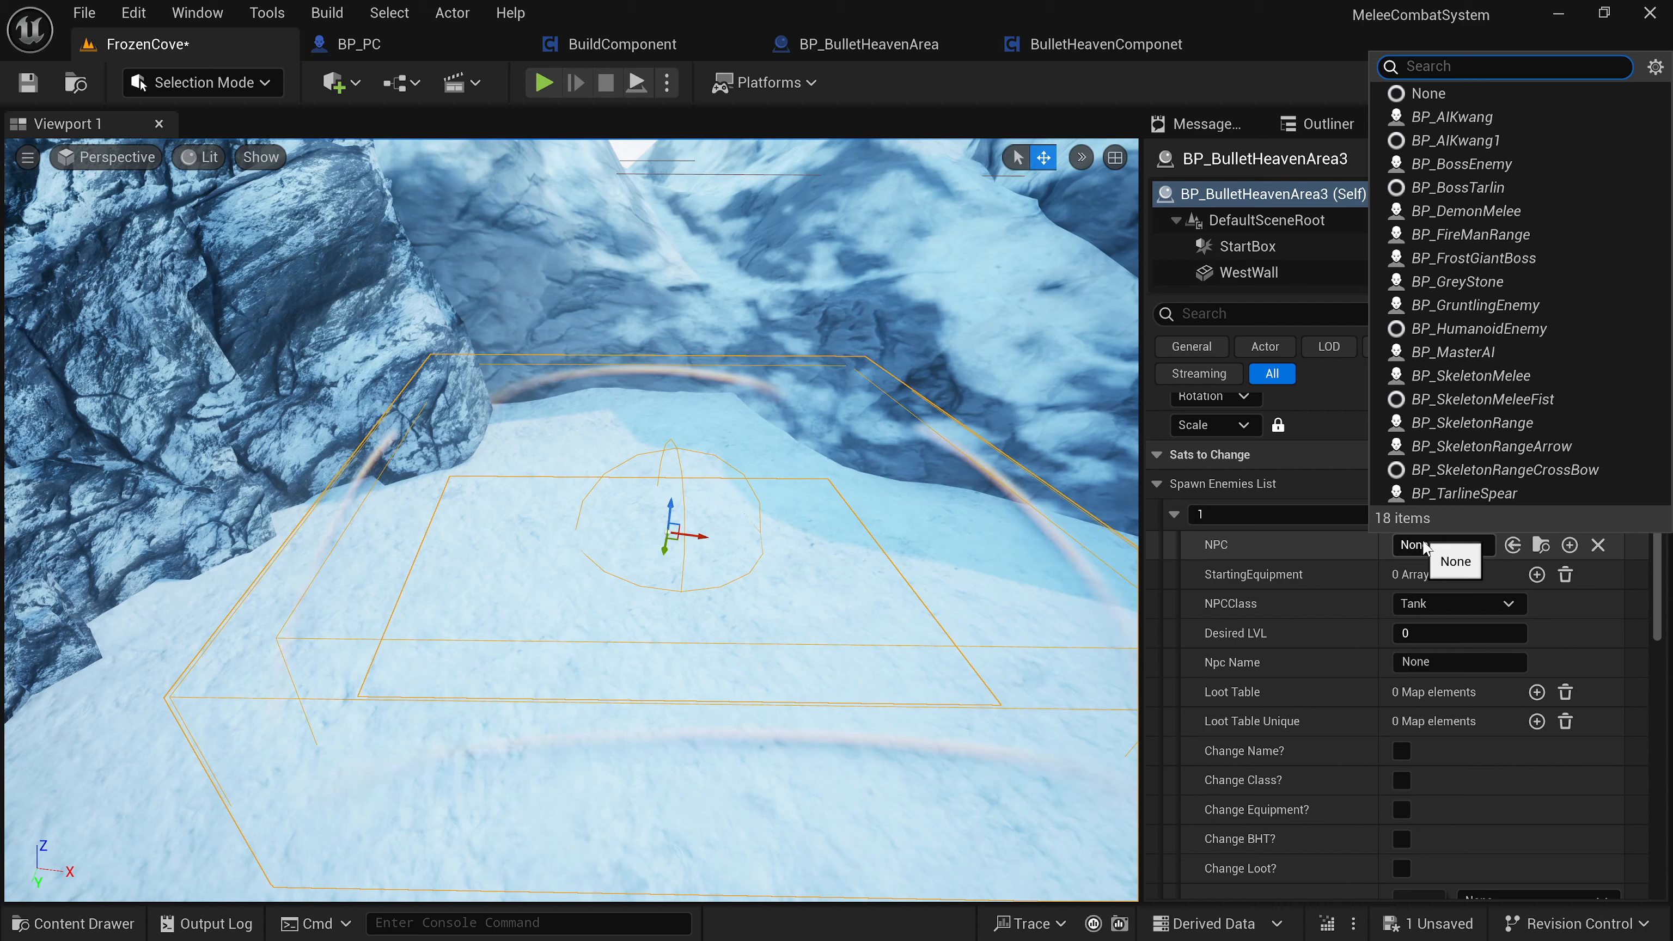
click(1460, 423)
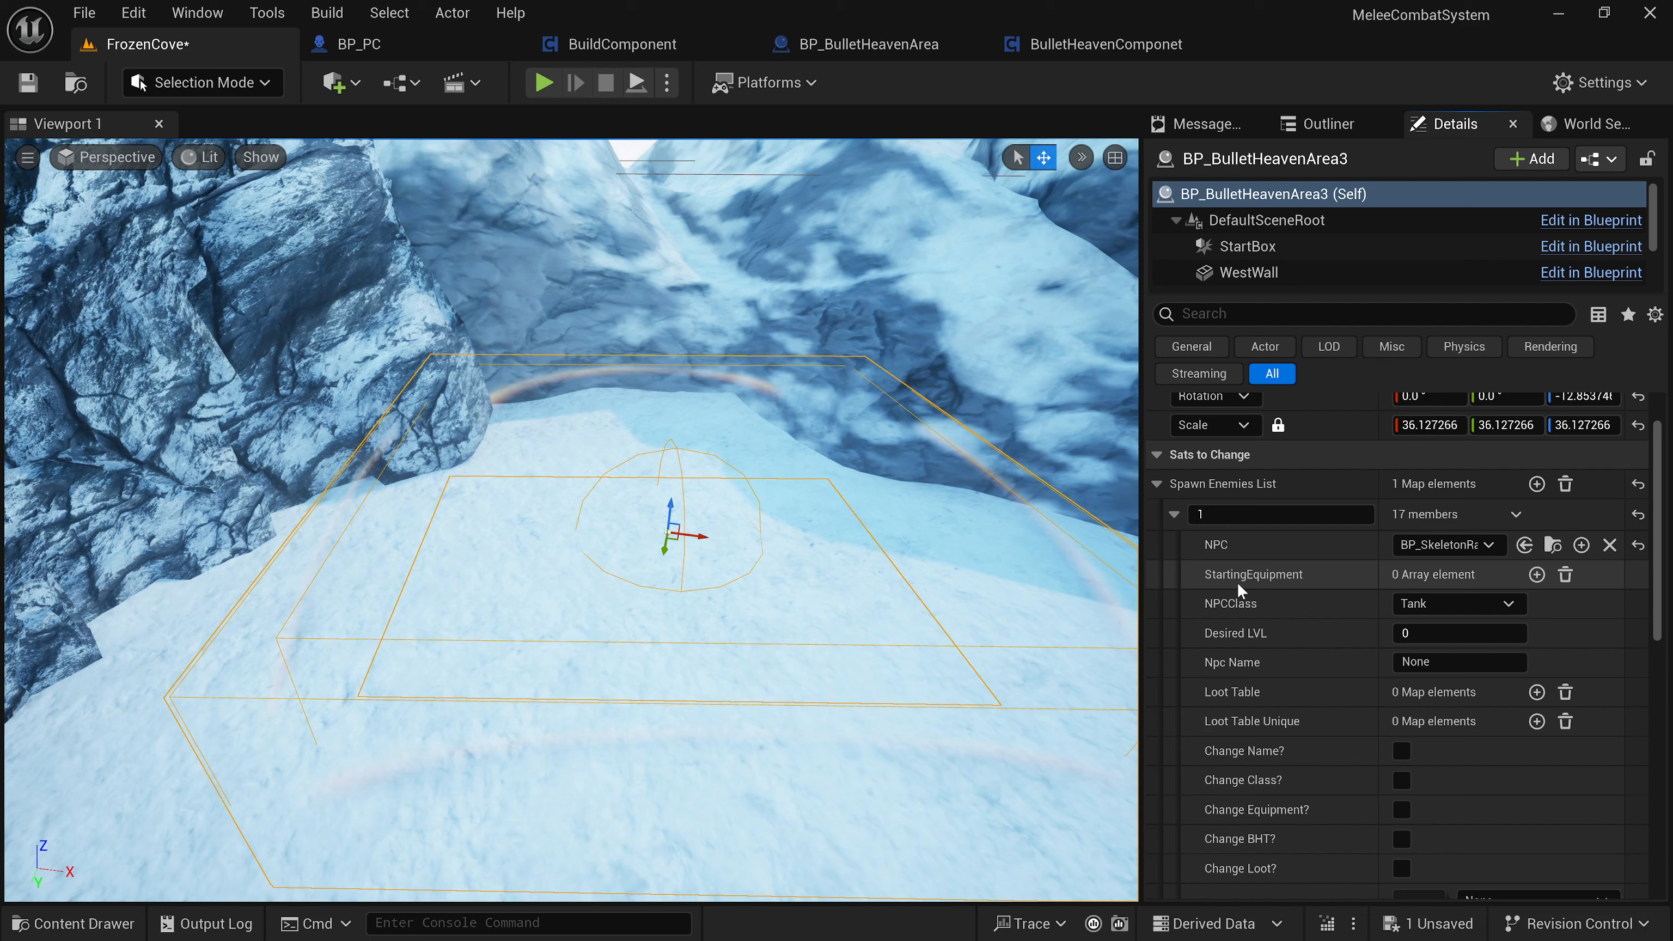
Set the Desired LVL of spawn entry 1 to 10 and look over the NPCClass options.
scroll(1344, 549, down, 1)
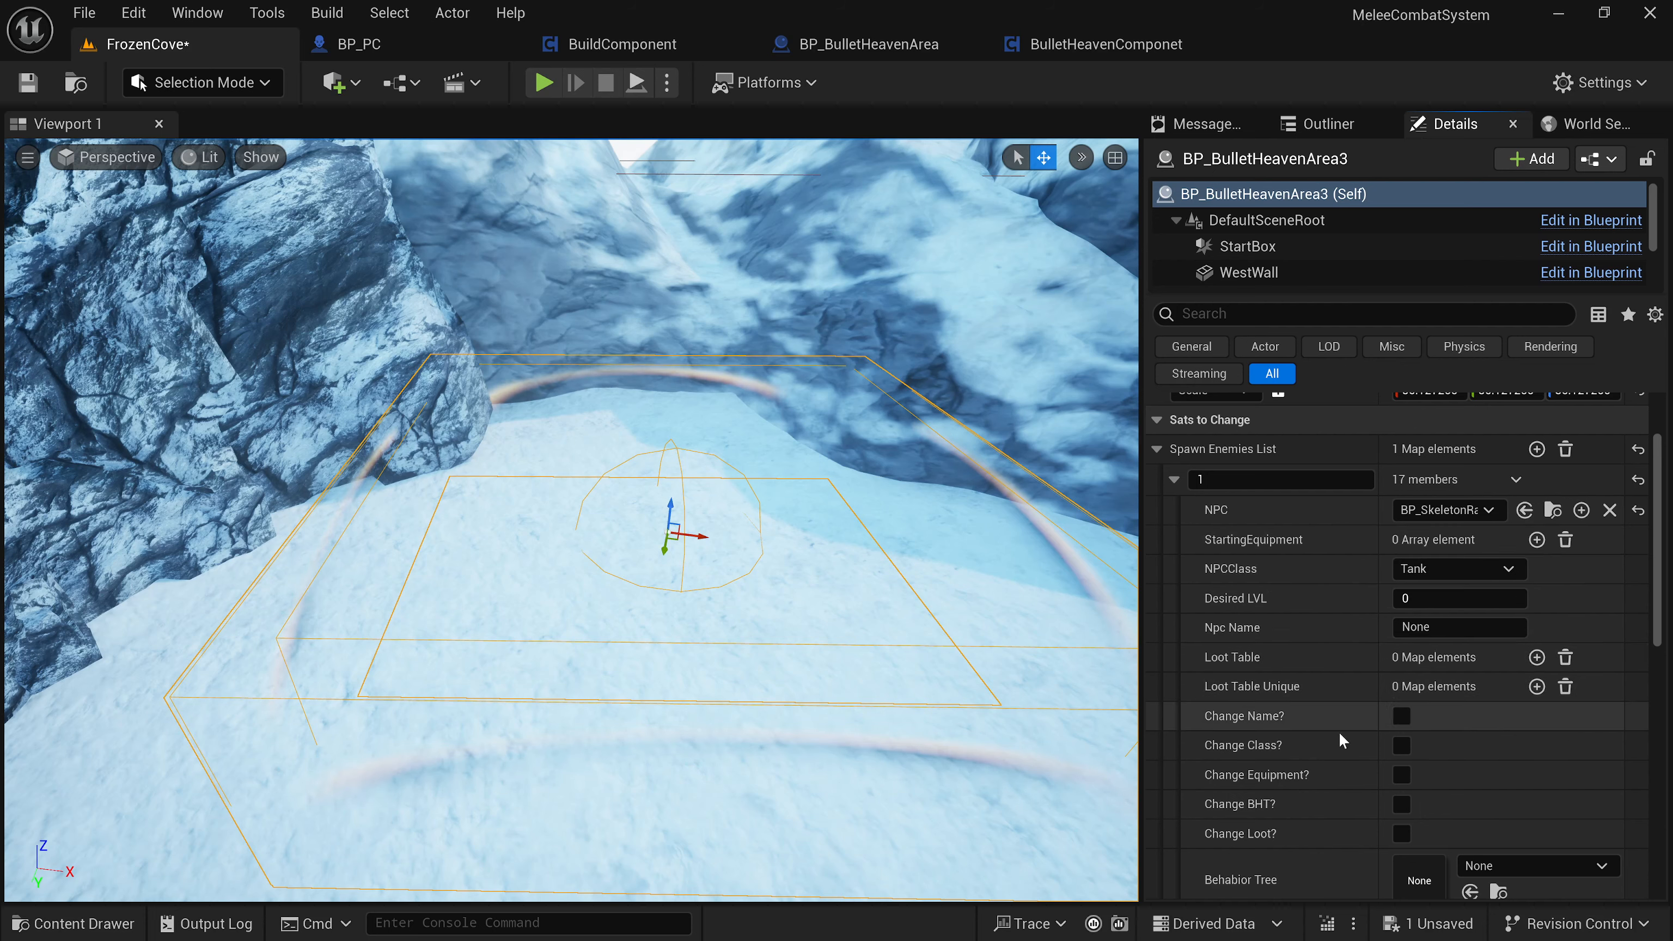
scroll(1312, 680, down, 2)
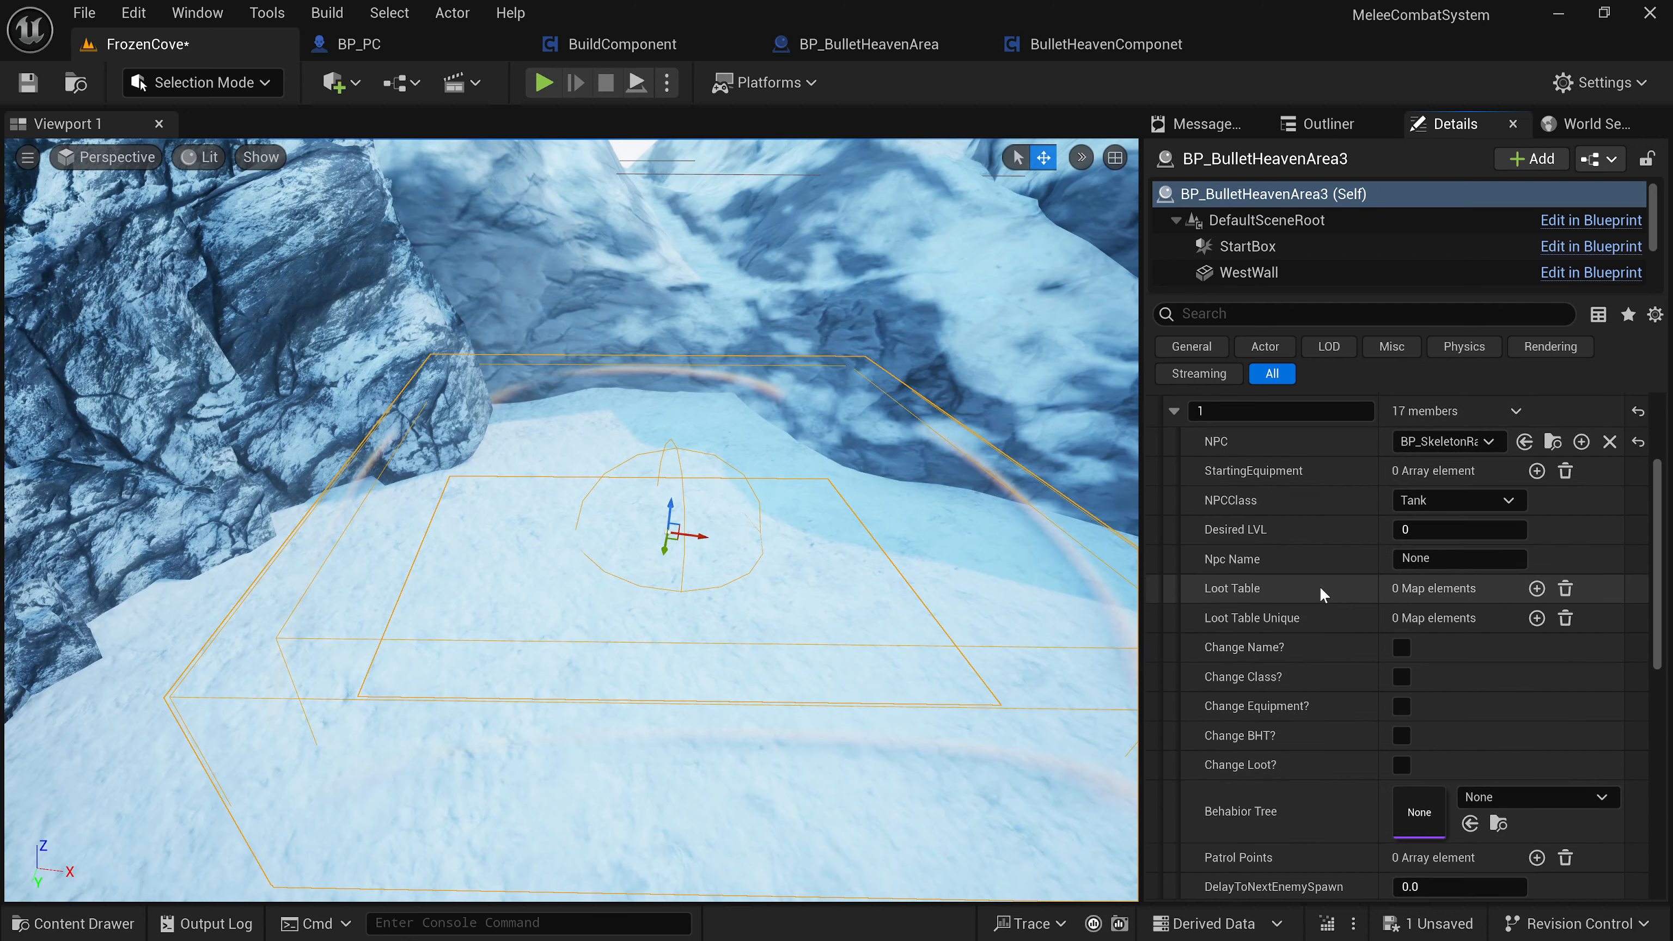
click(1450, 528)
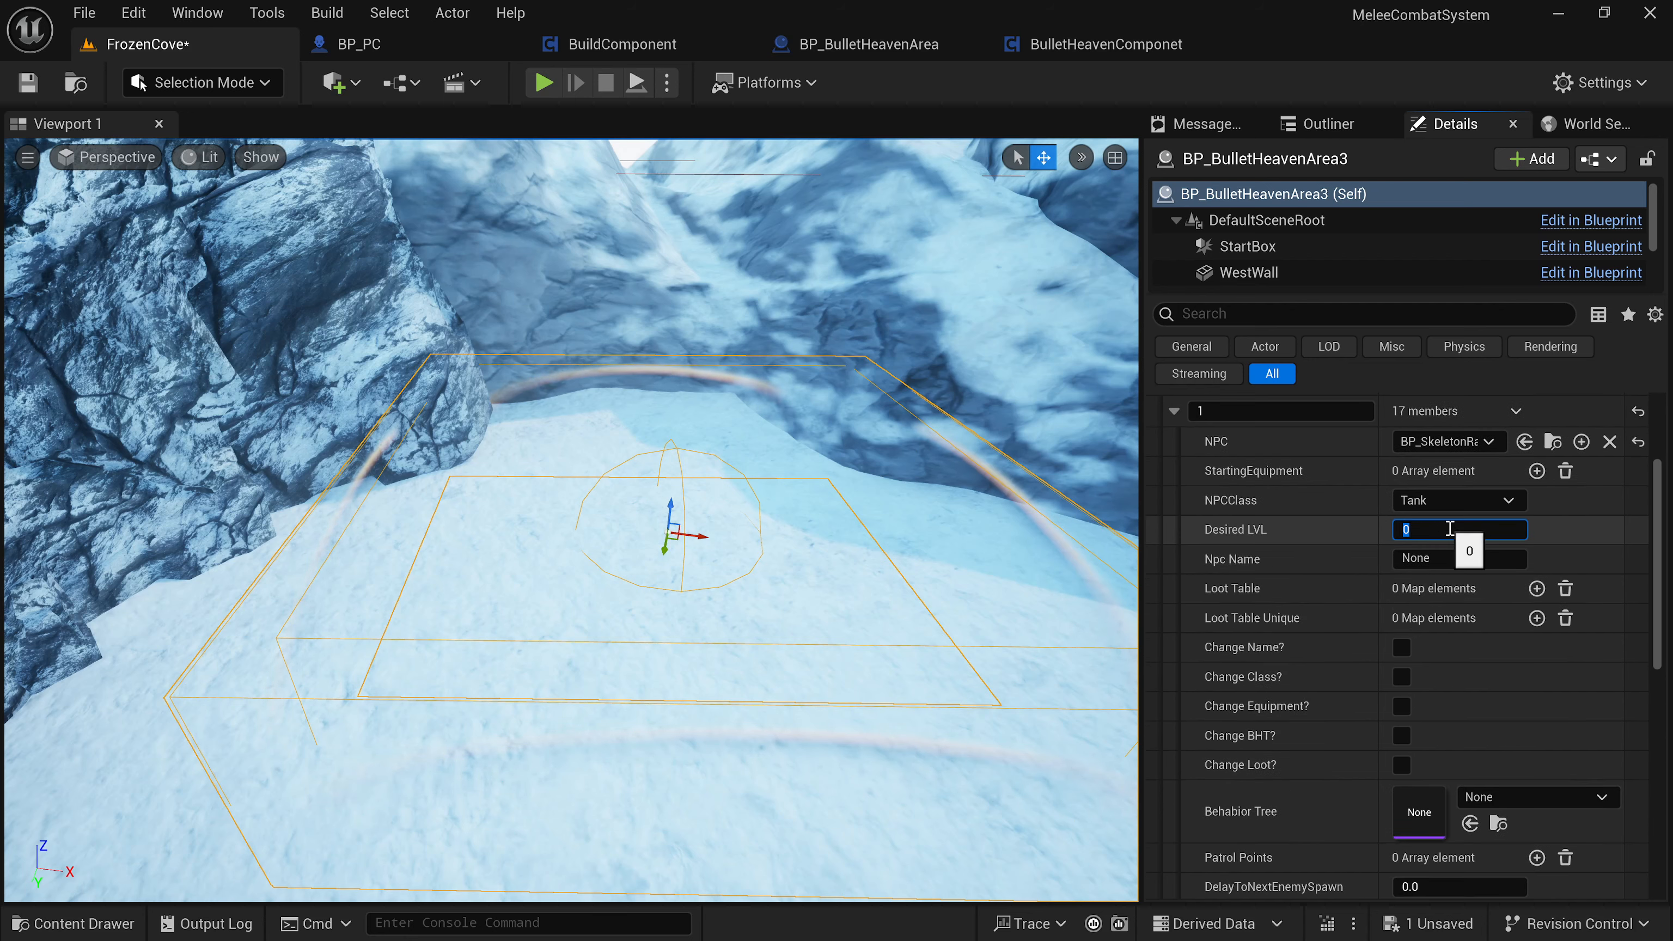
text(10)
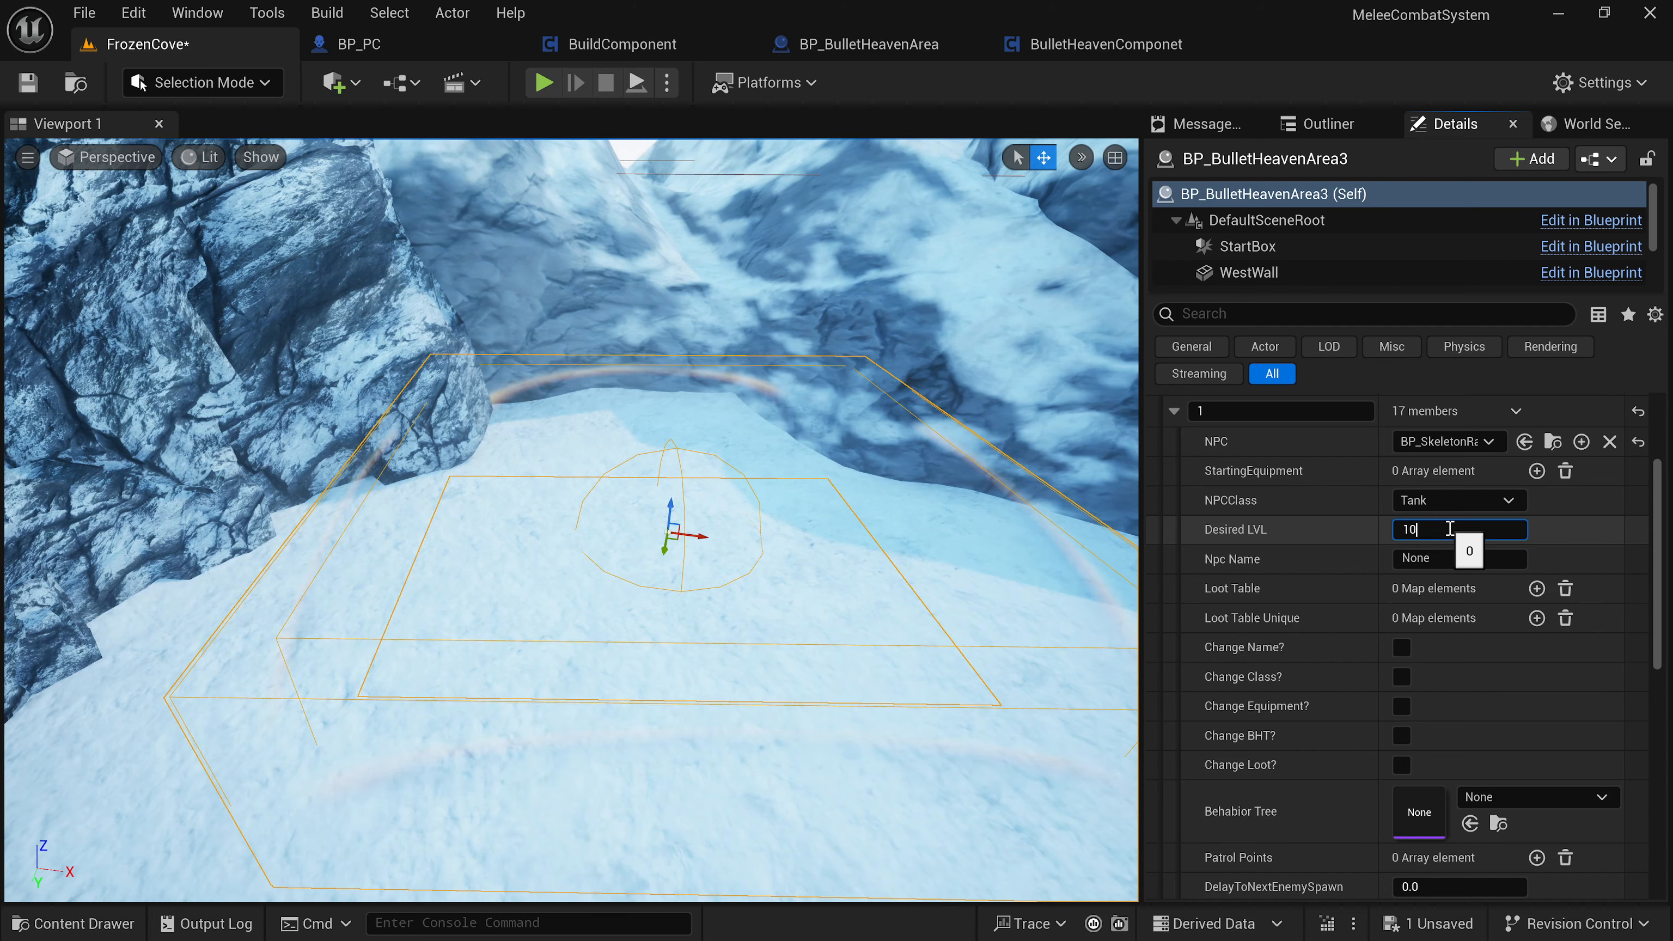
key(Tab)
scroll(1324, 698, down, 1)
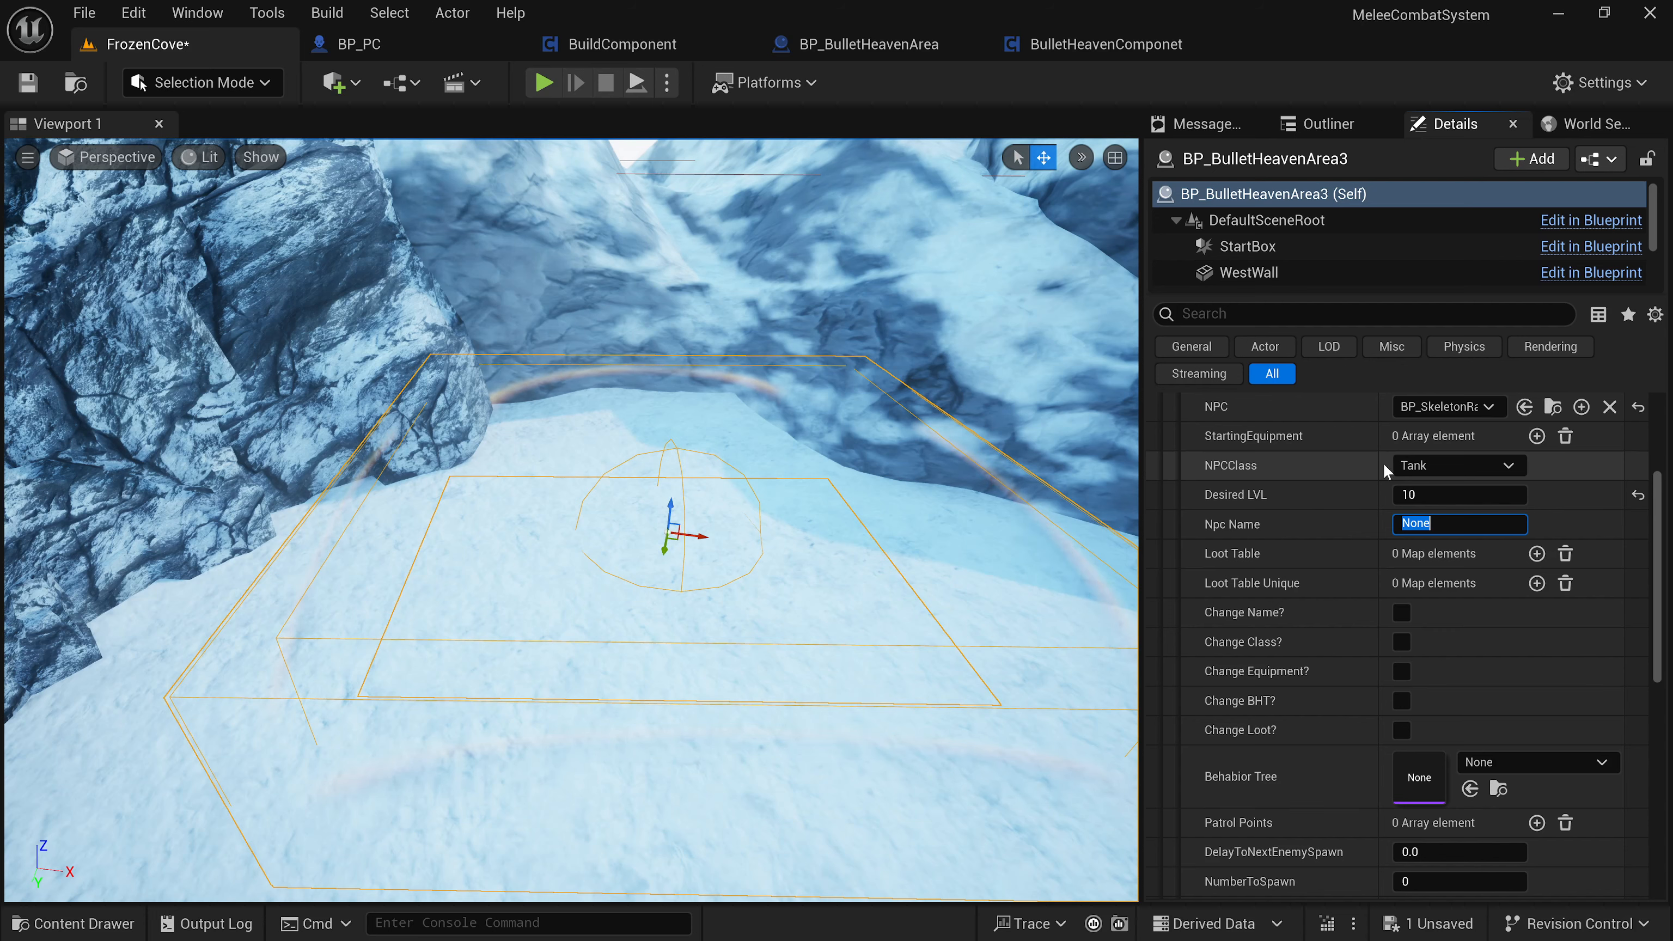
click(1408, 464)
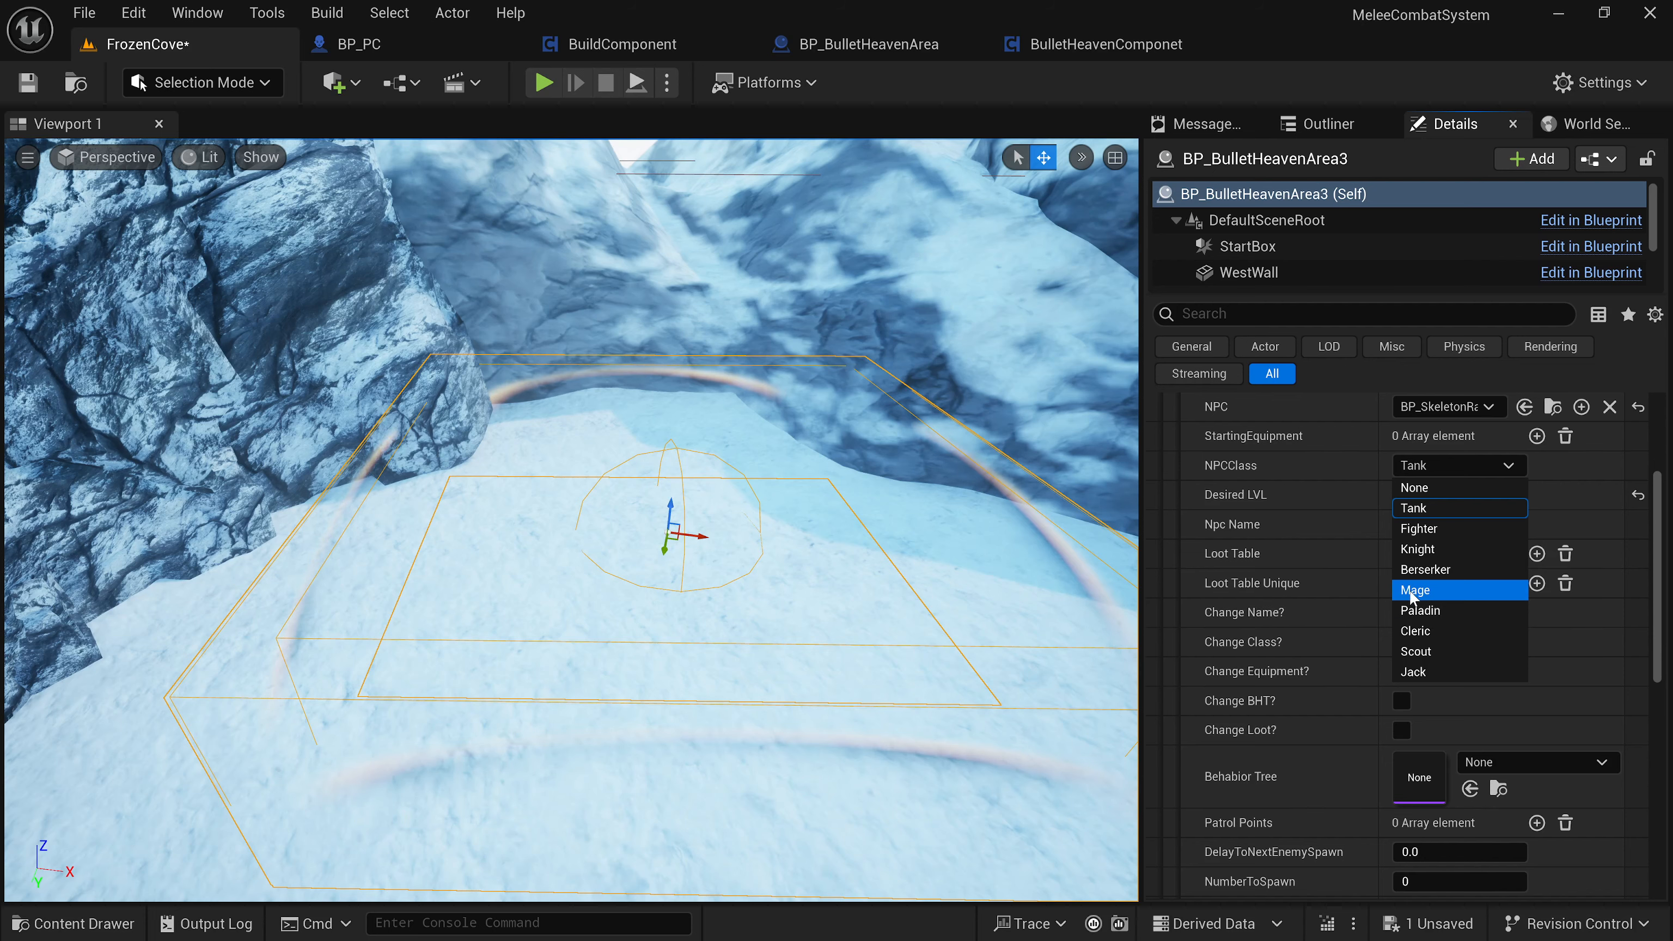
click(1258, 586)
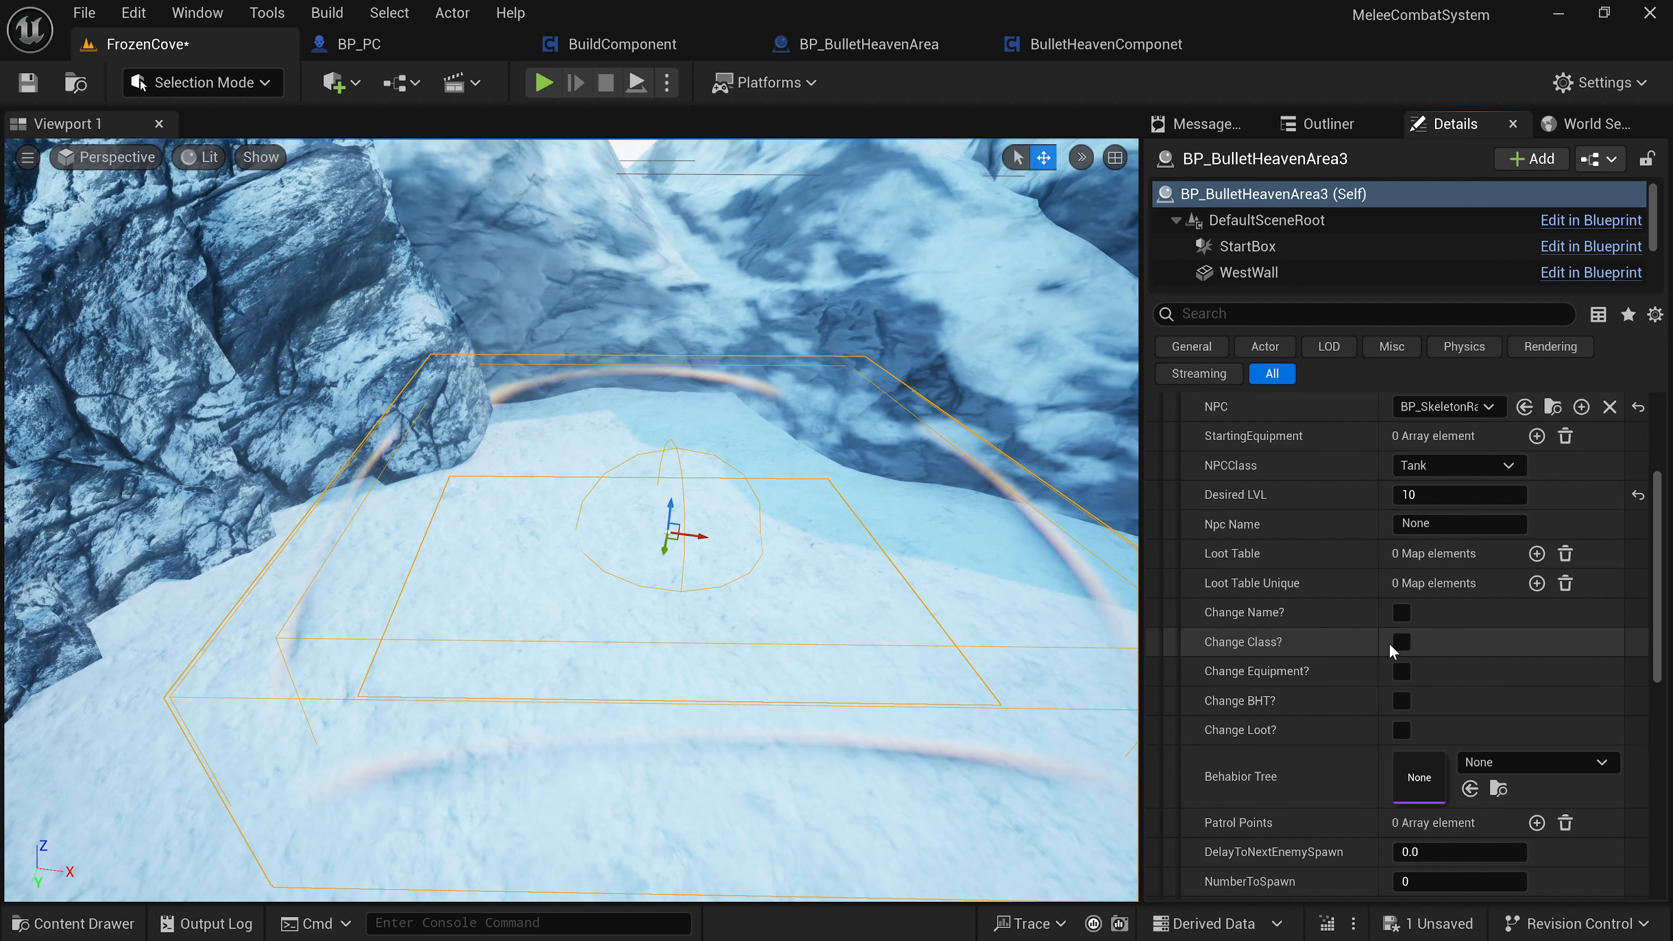
Name the NPC of spawn entry 1 "Icy Shot".
click(1409, 524)
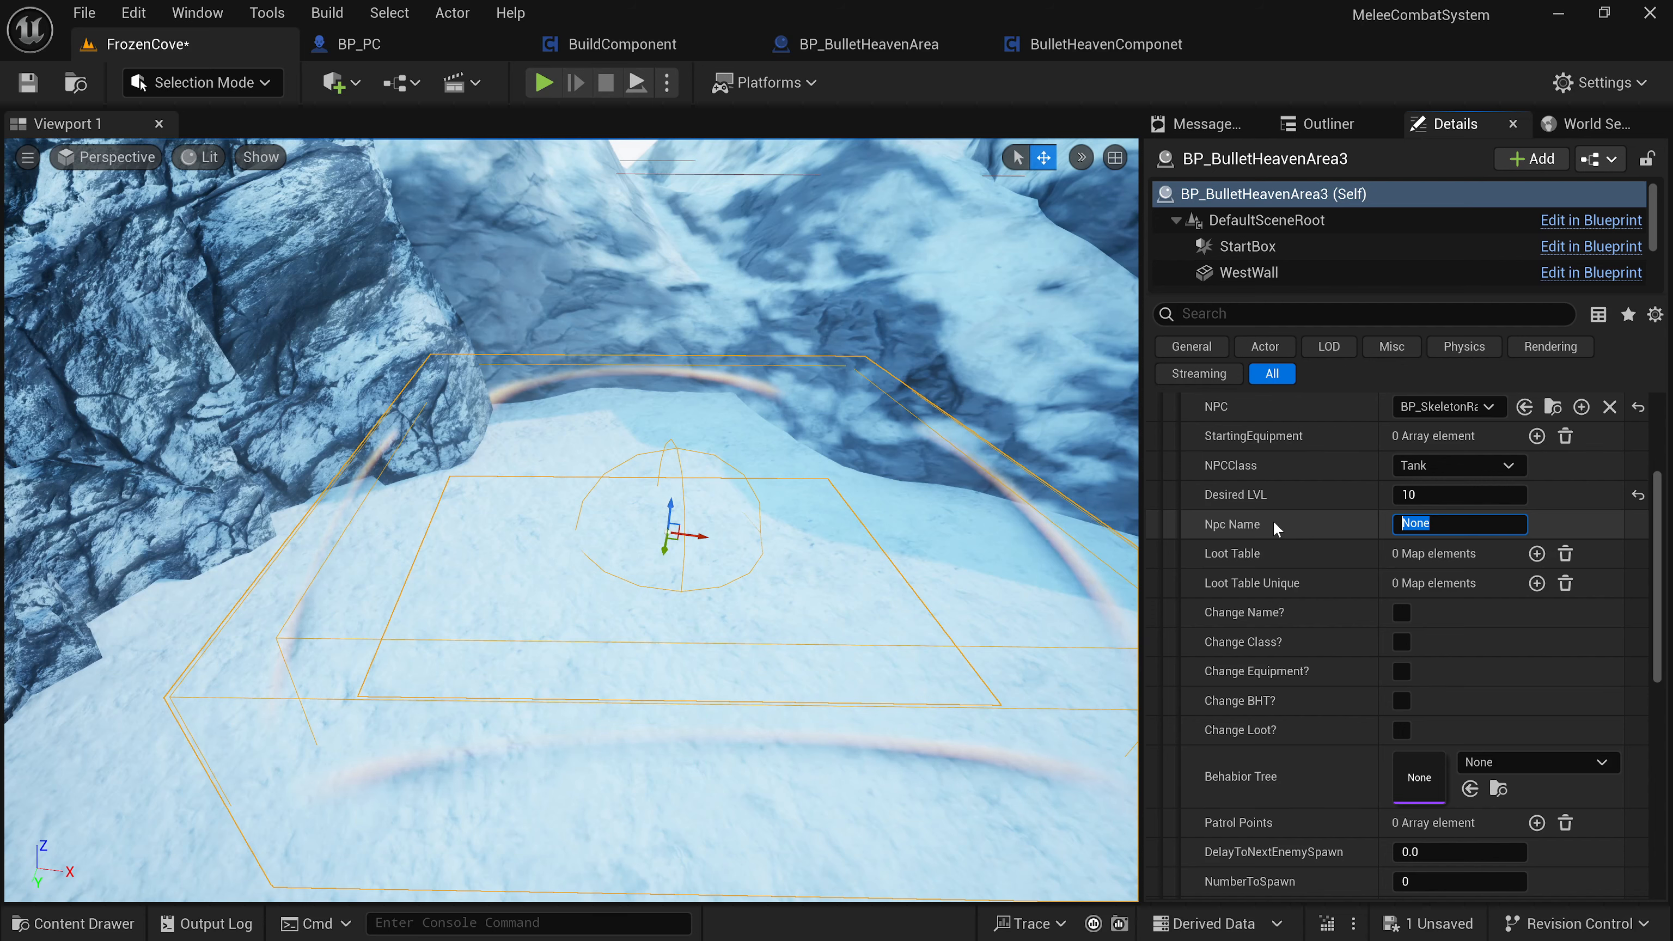
text(I)
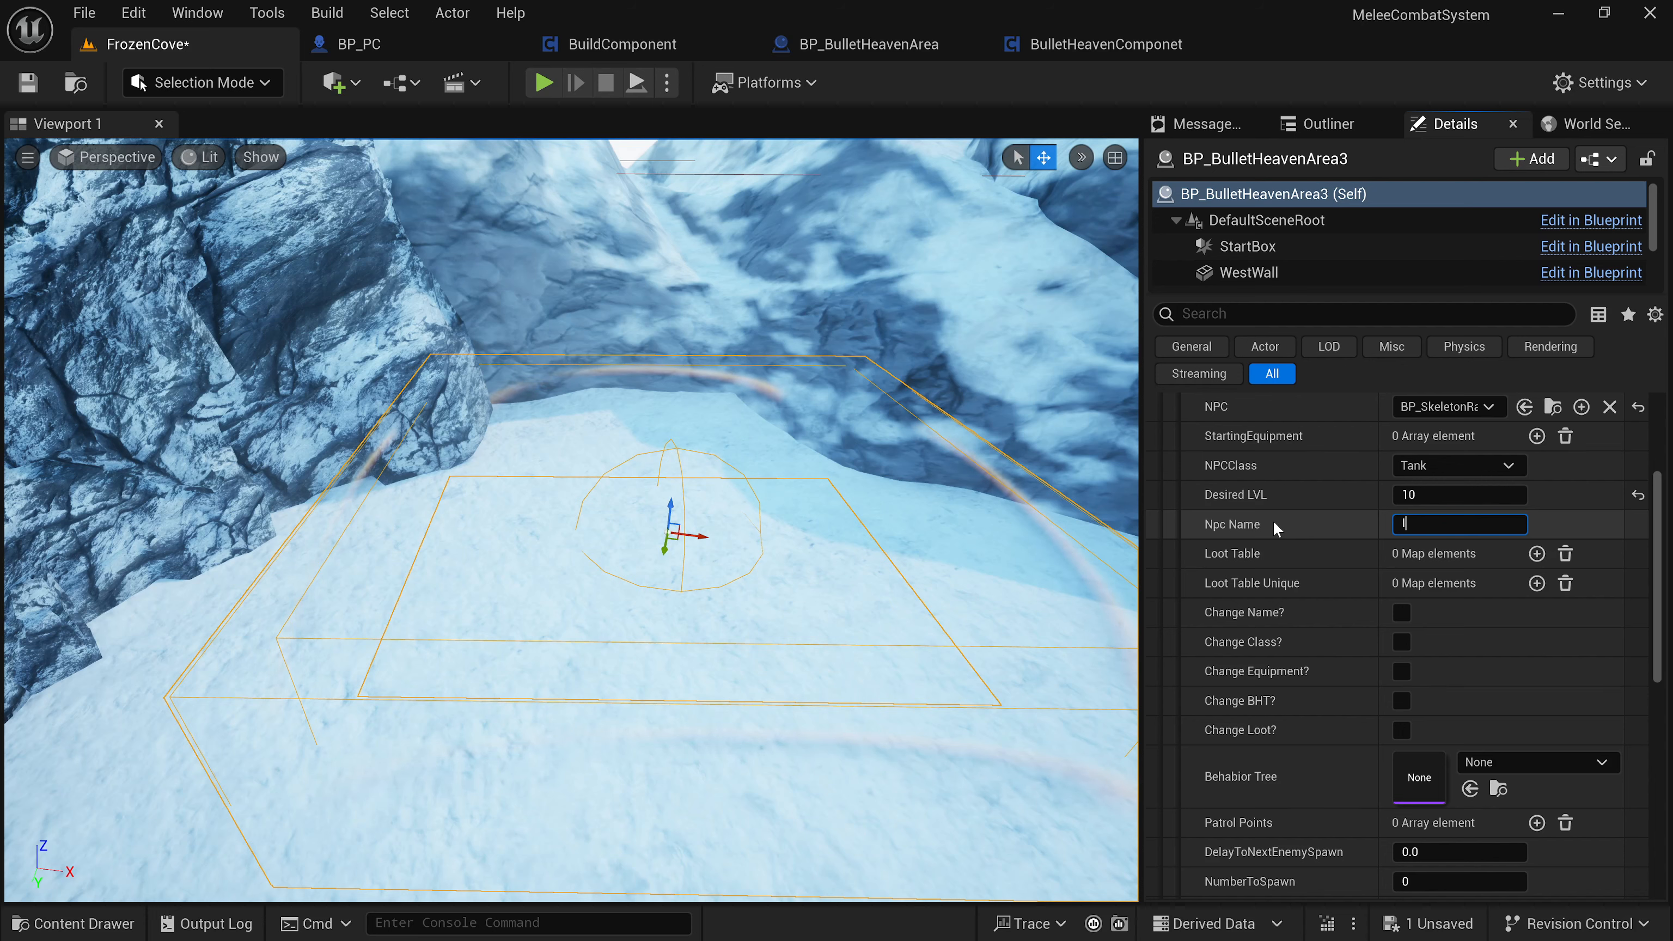
text(cey)
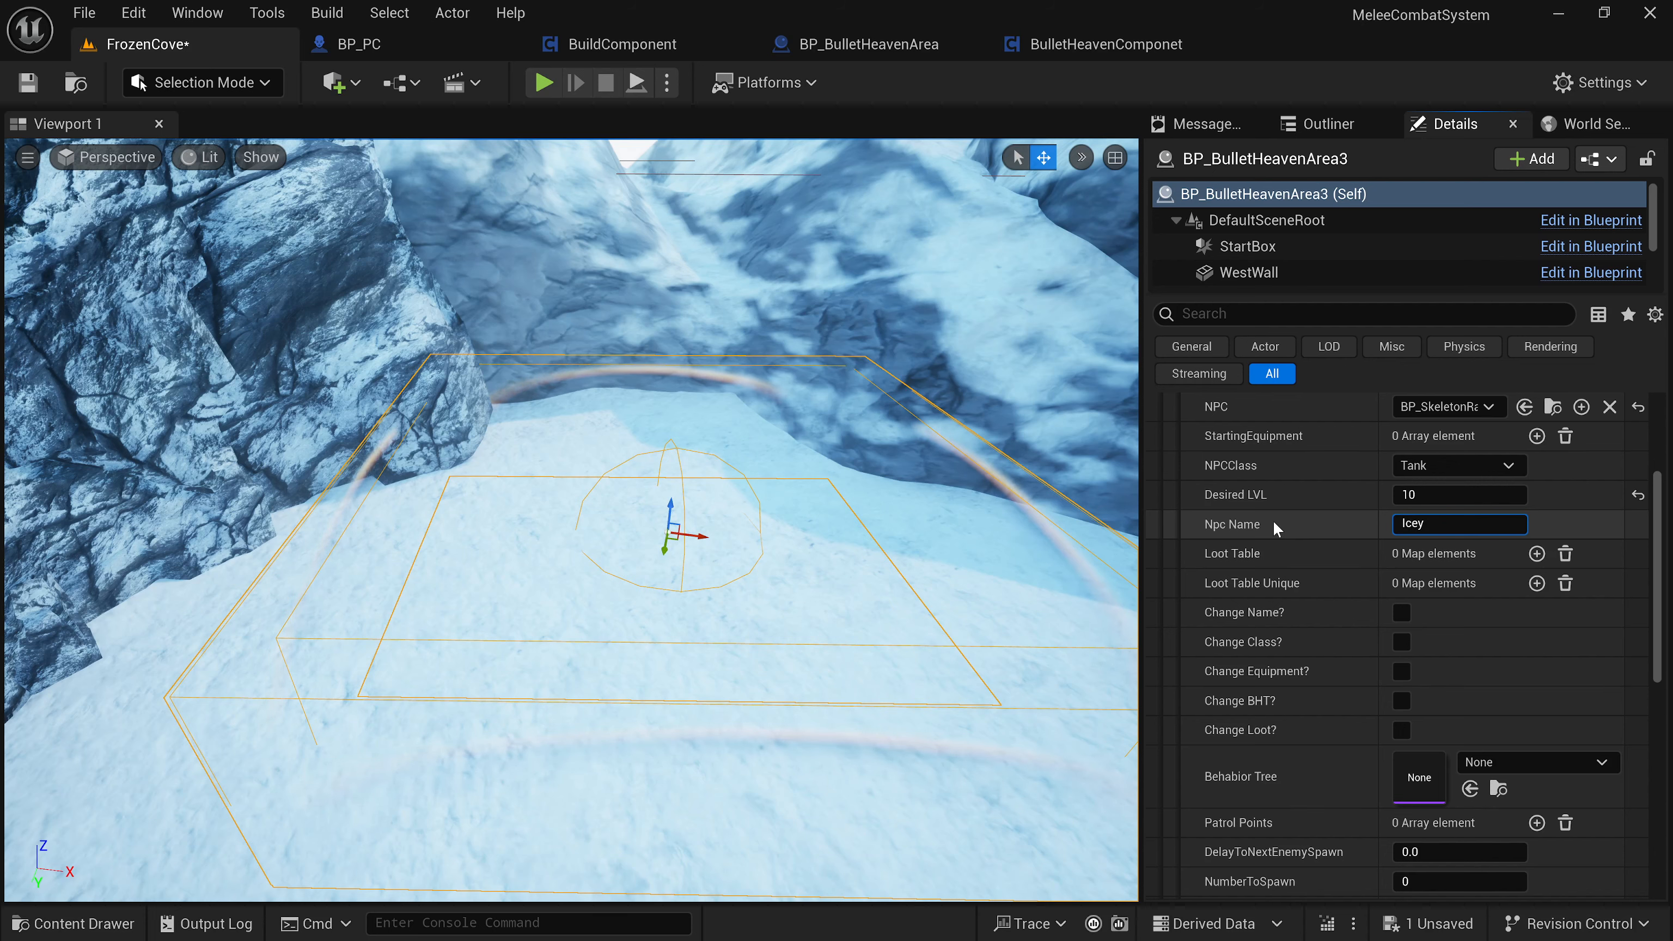
key(BackSpace)
key(BackSpace)
text(SHot)
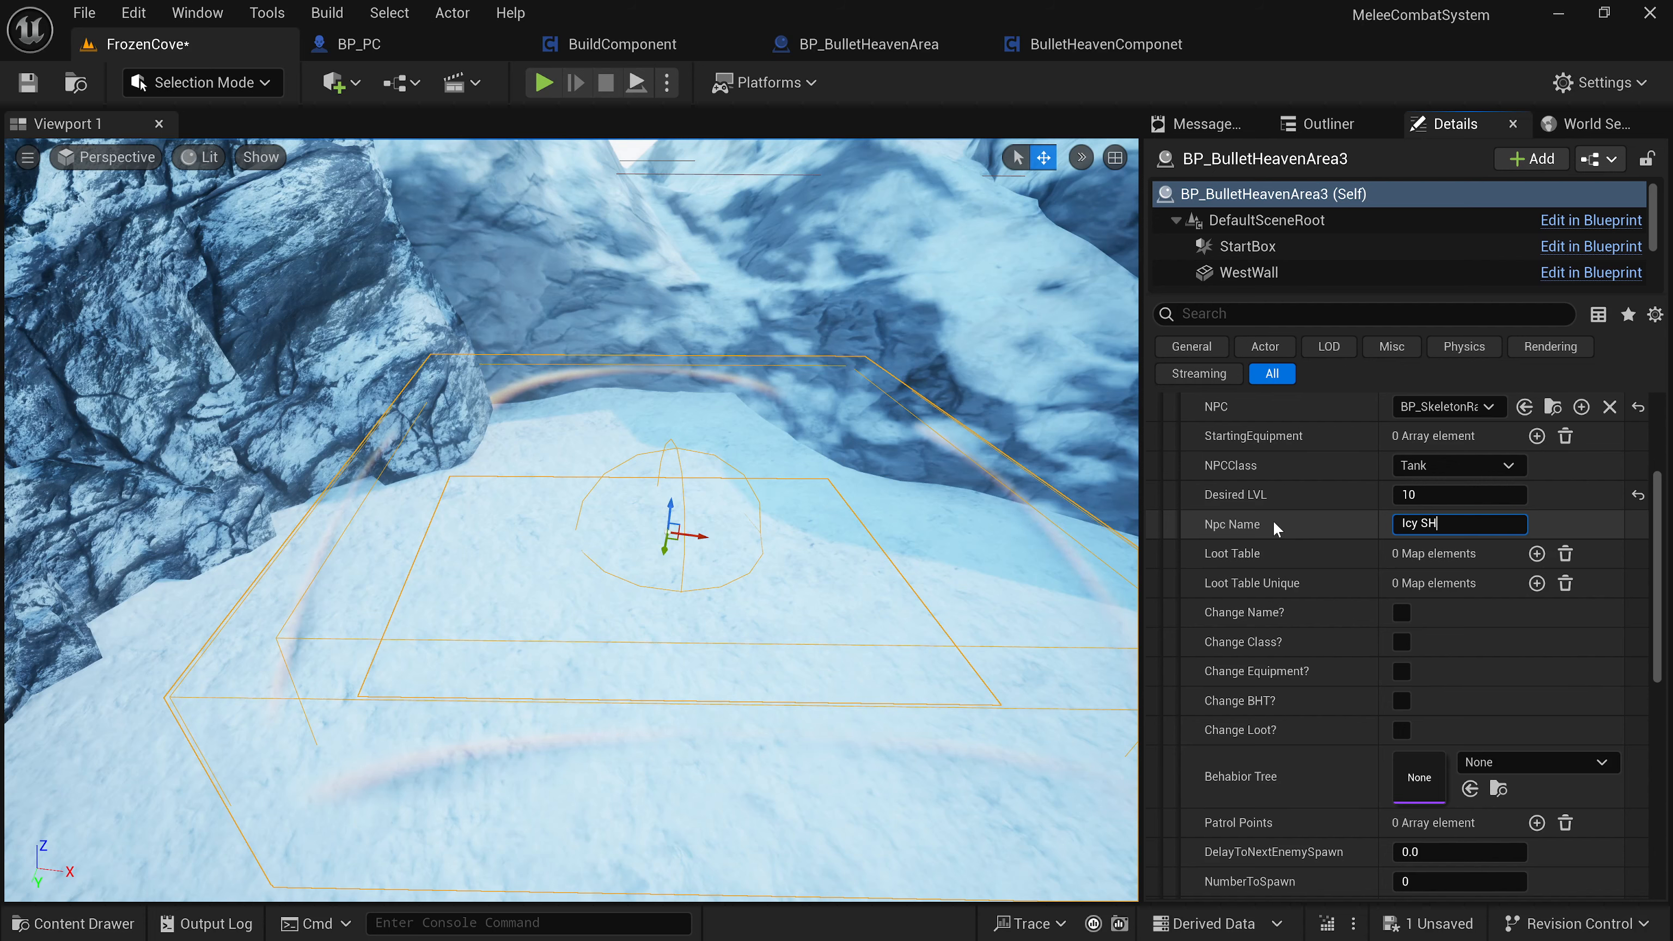
key(BackSpace)
key(BackSpace)
key(BackSpace)
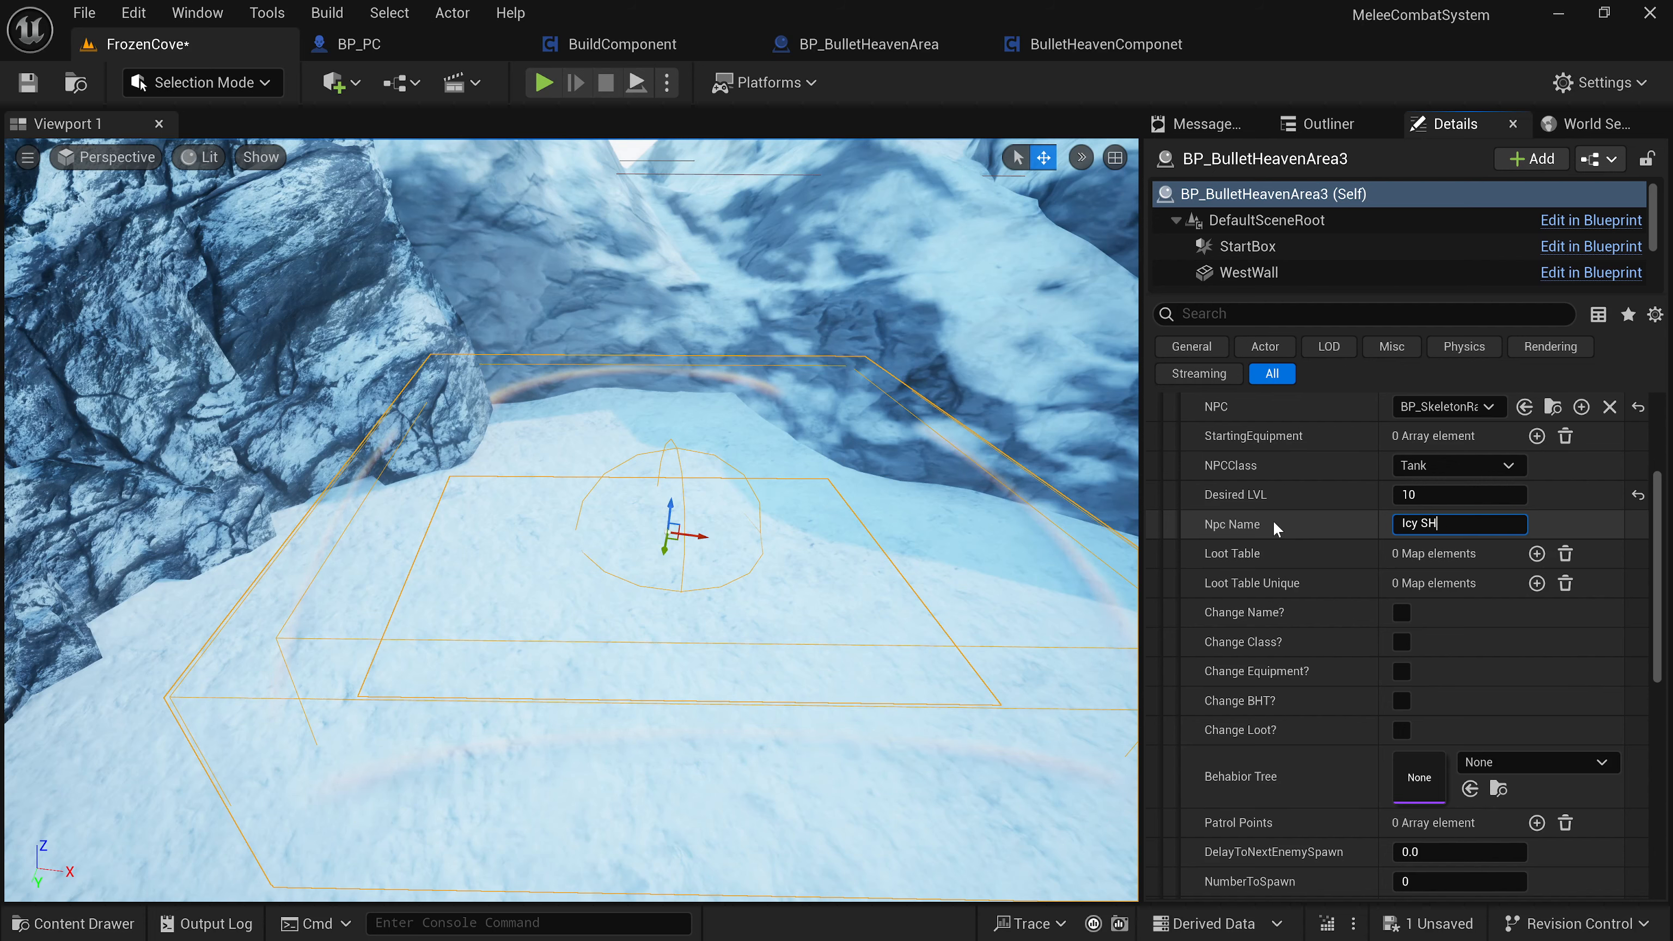
text(hot)
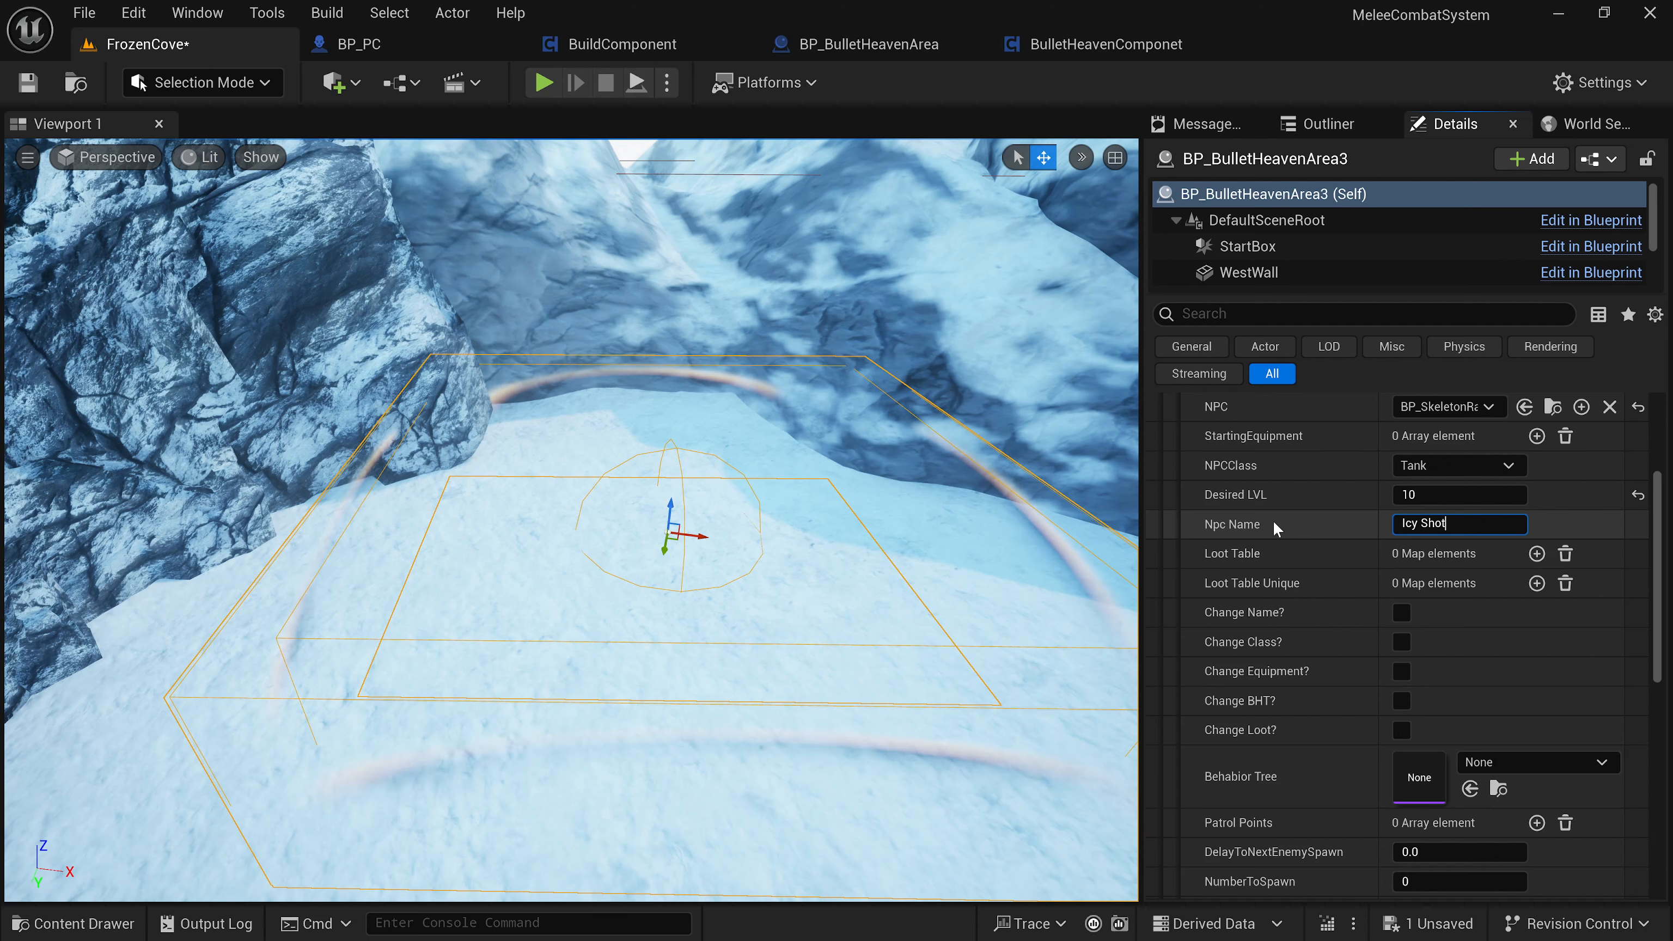
key(Return)
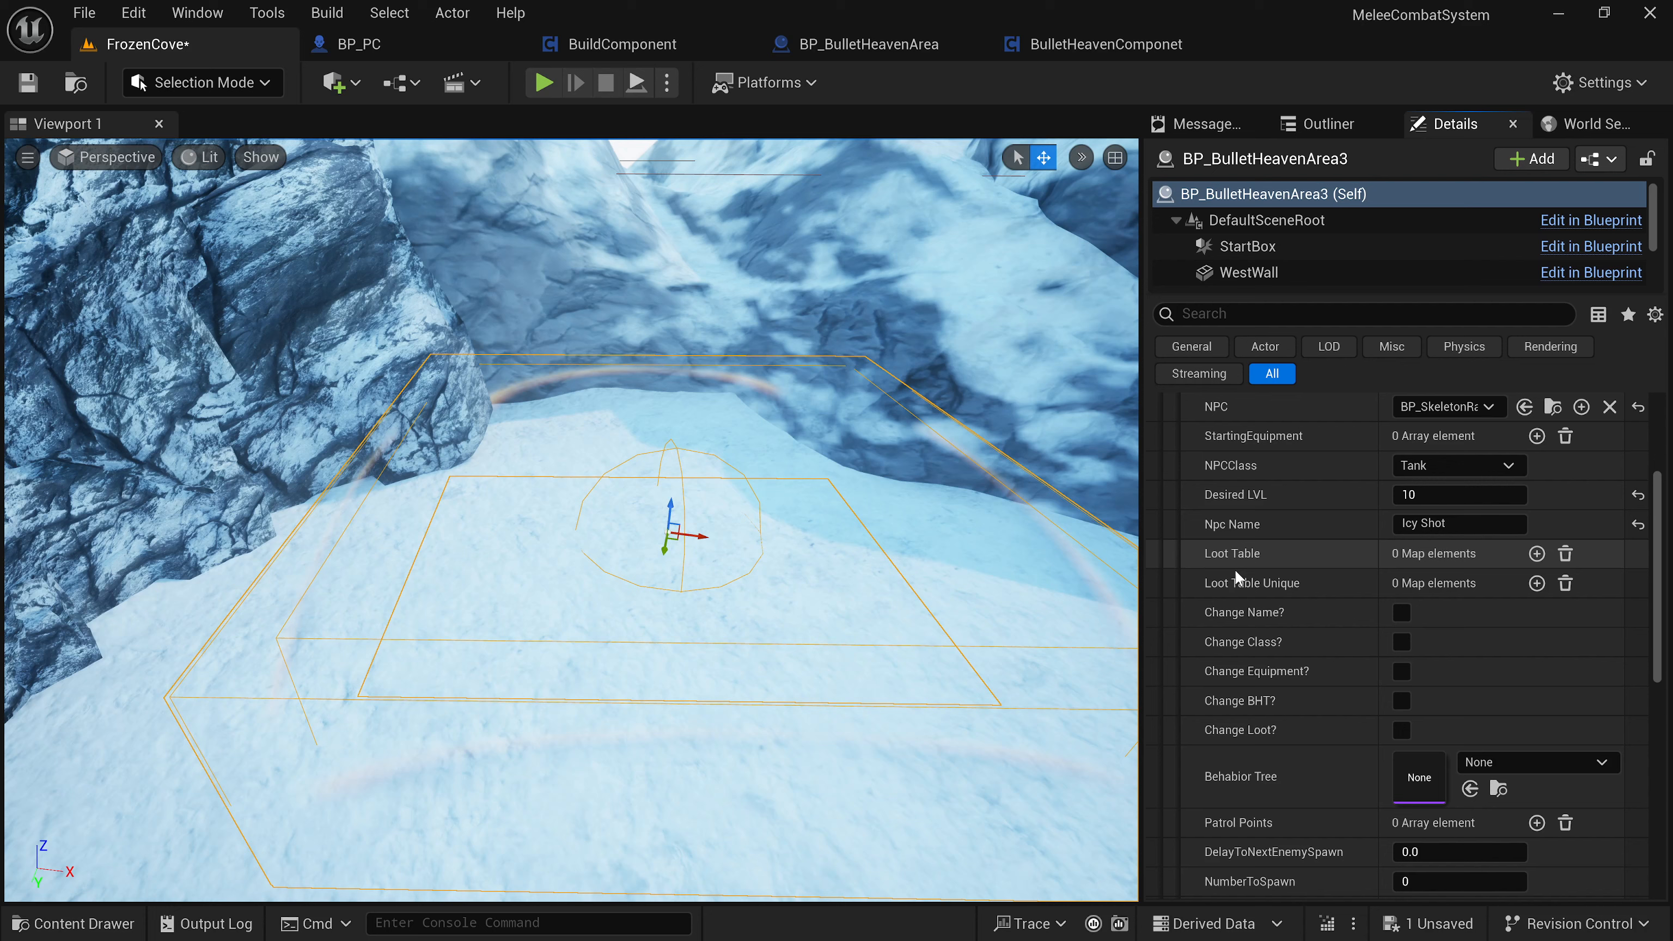
Set the NPCClass of spawn entry 1 to Fighter and enable its Change Loot, Change Name and Change Class options.
click(1400, 730)
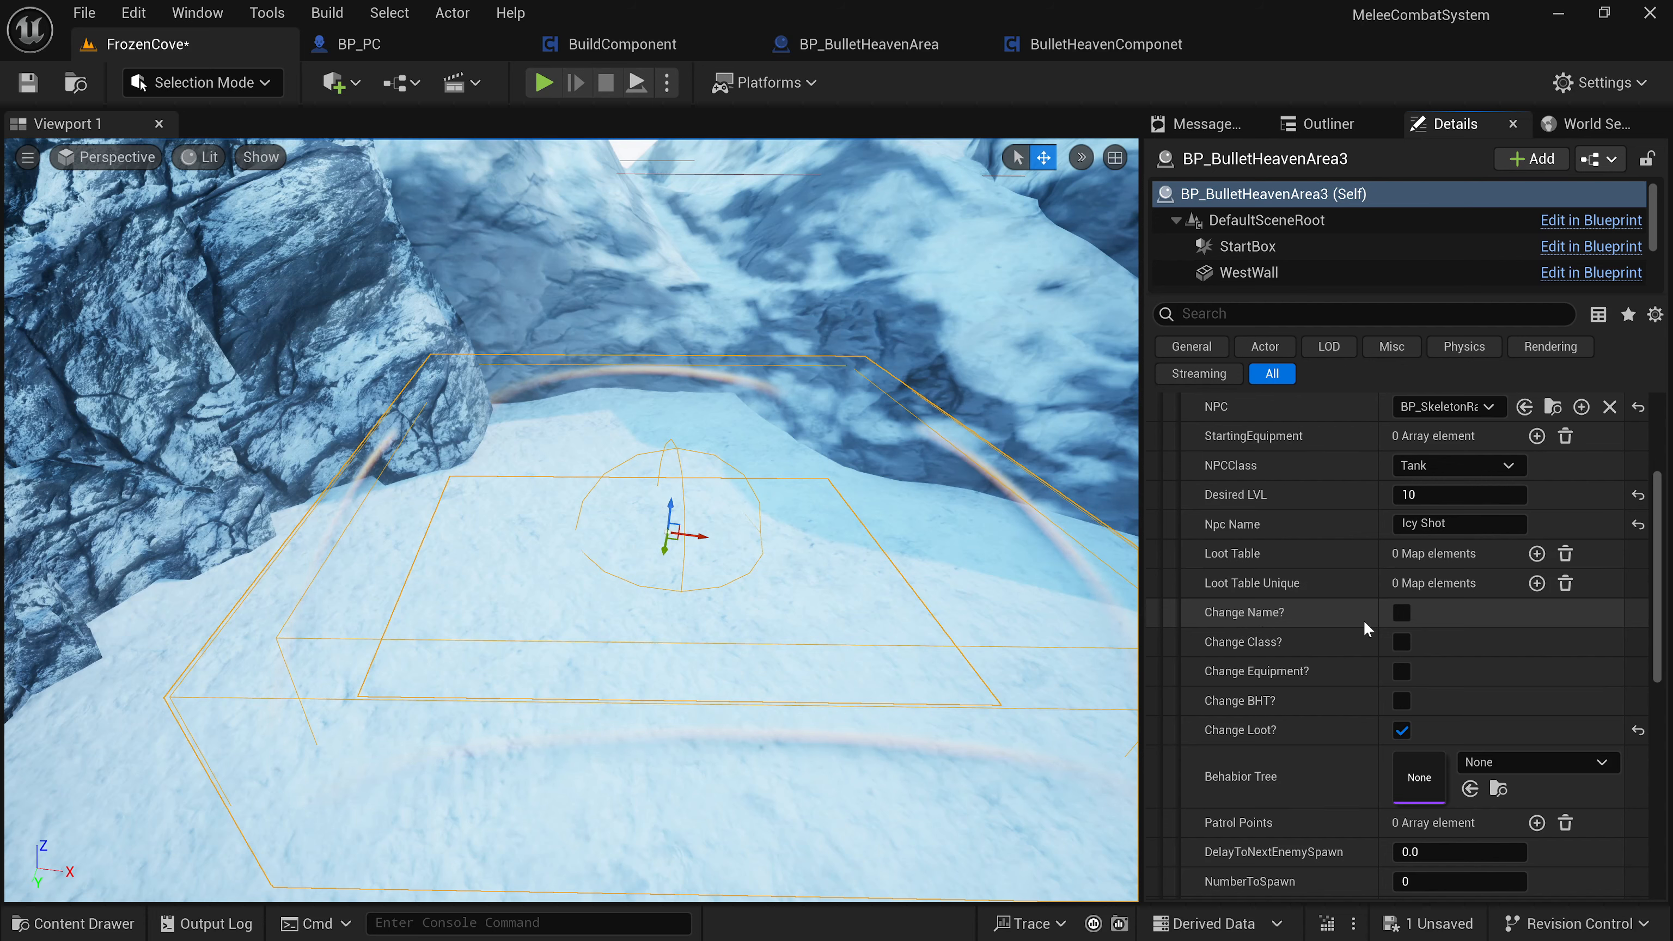
click(1405, 610)
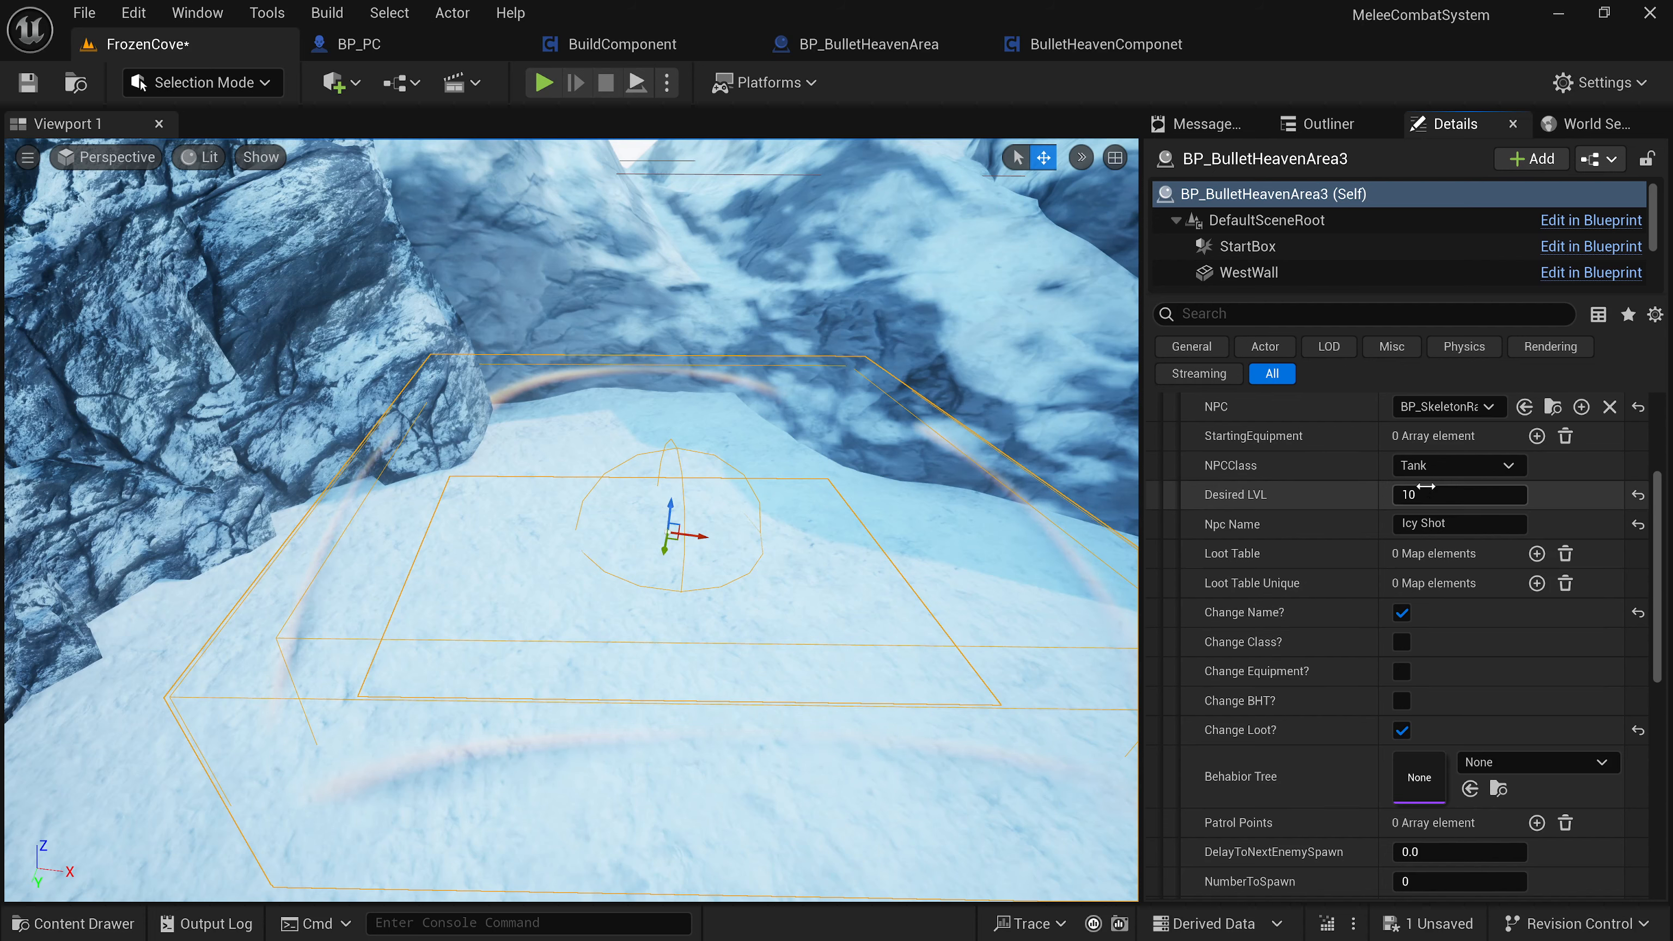
click(1436, 465)
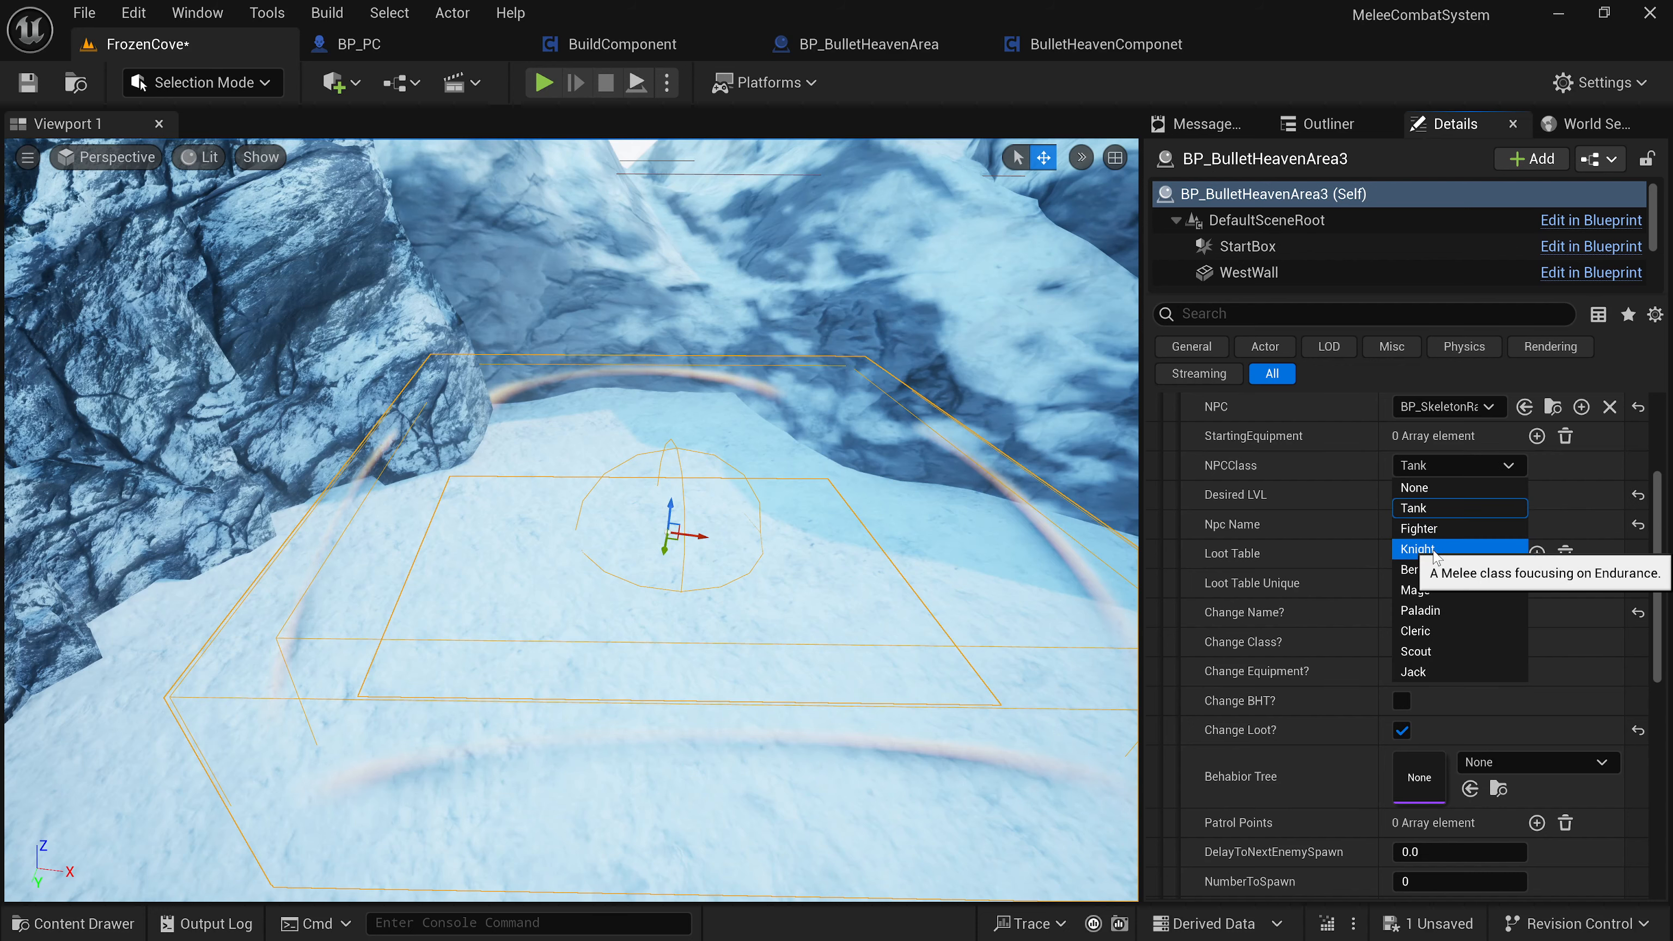
click(1419, 528)
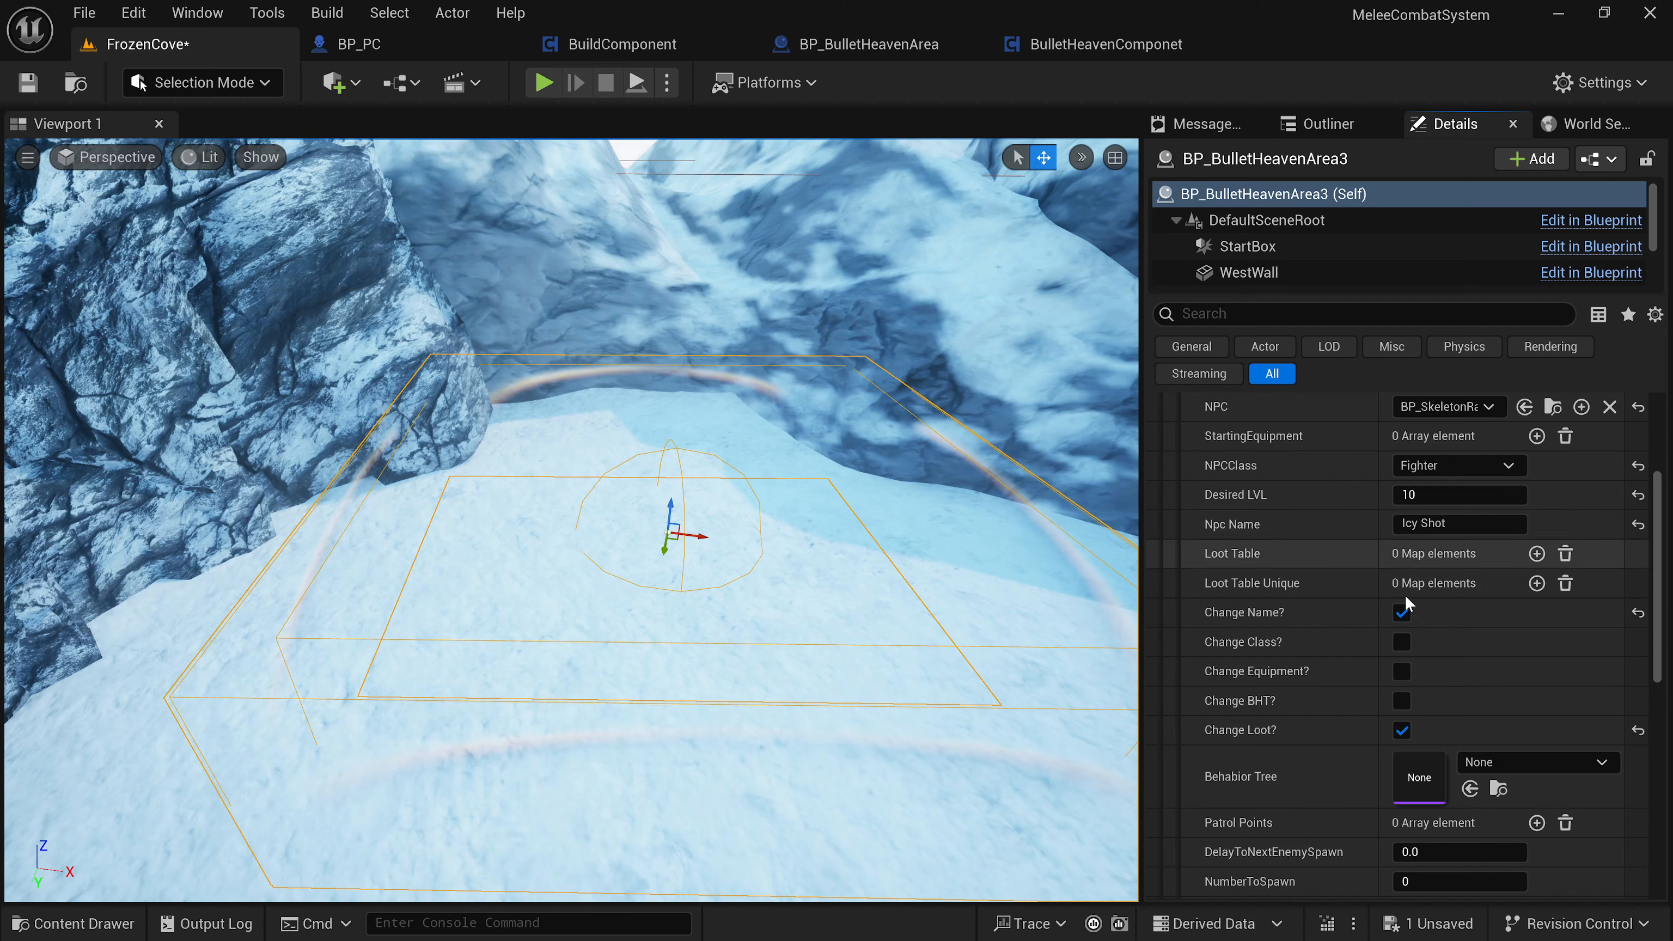
click(1403, 640)
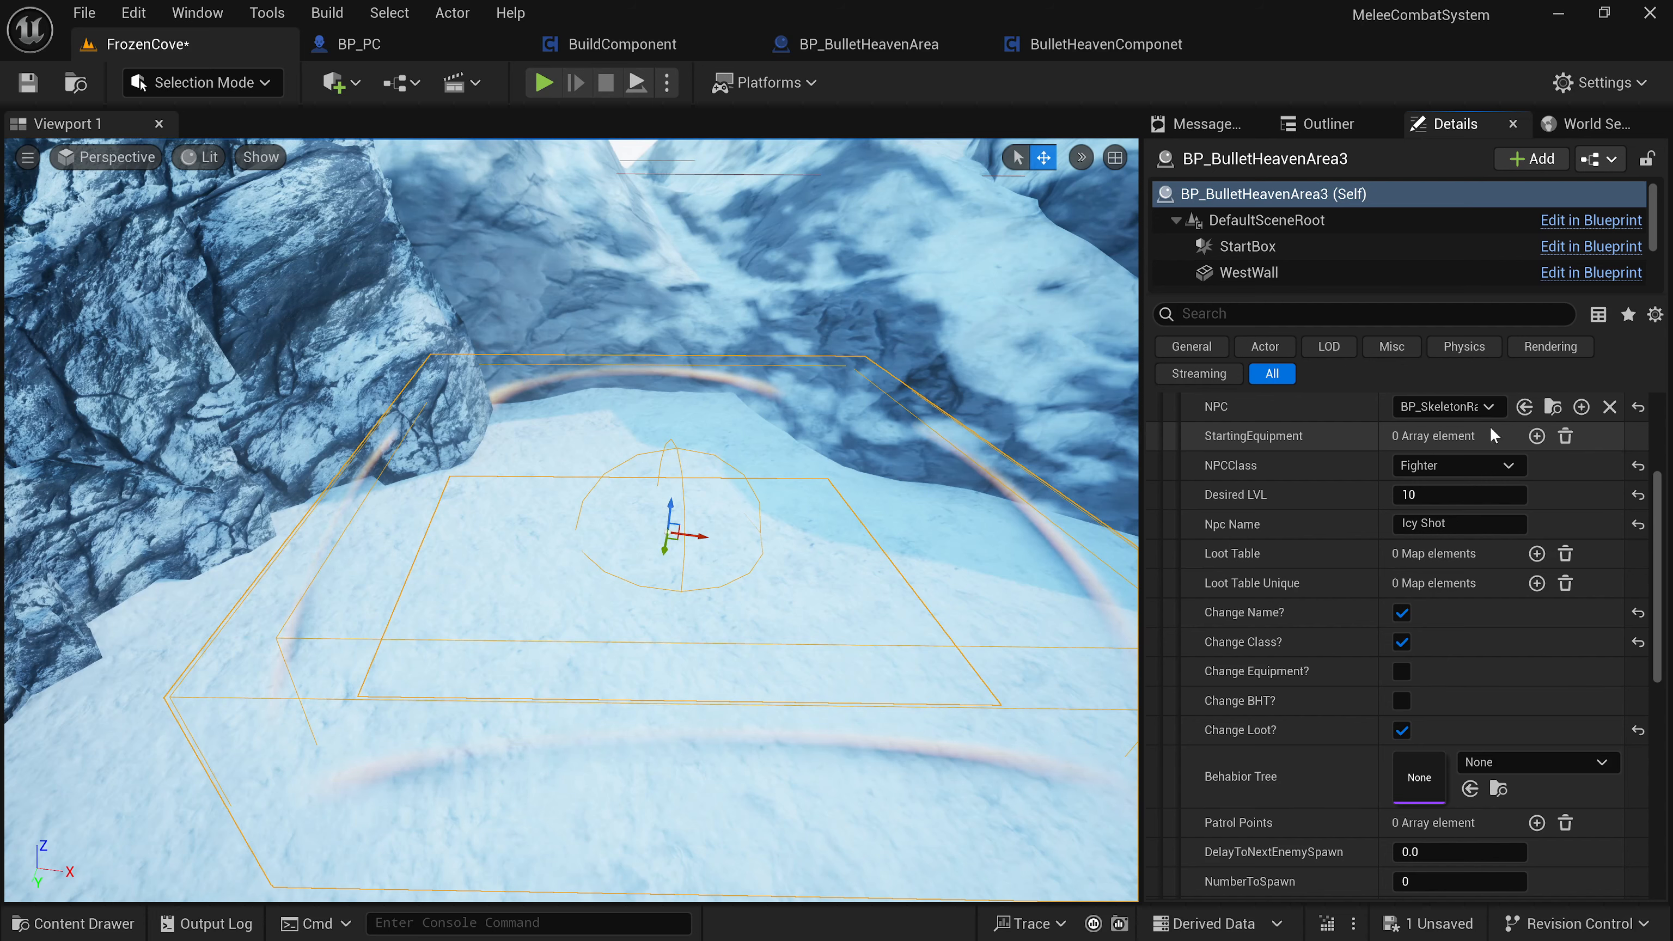
Add BP_WoodBow as starting equipment for spawn entry 1 and enable its Change Equipment option.
click(1535, 437)
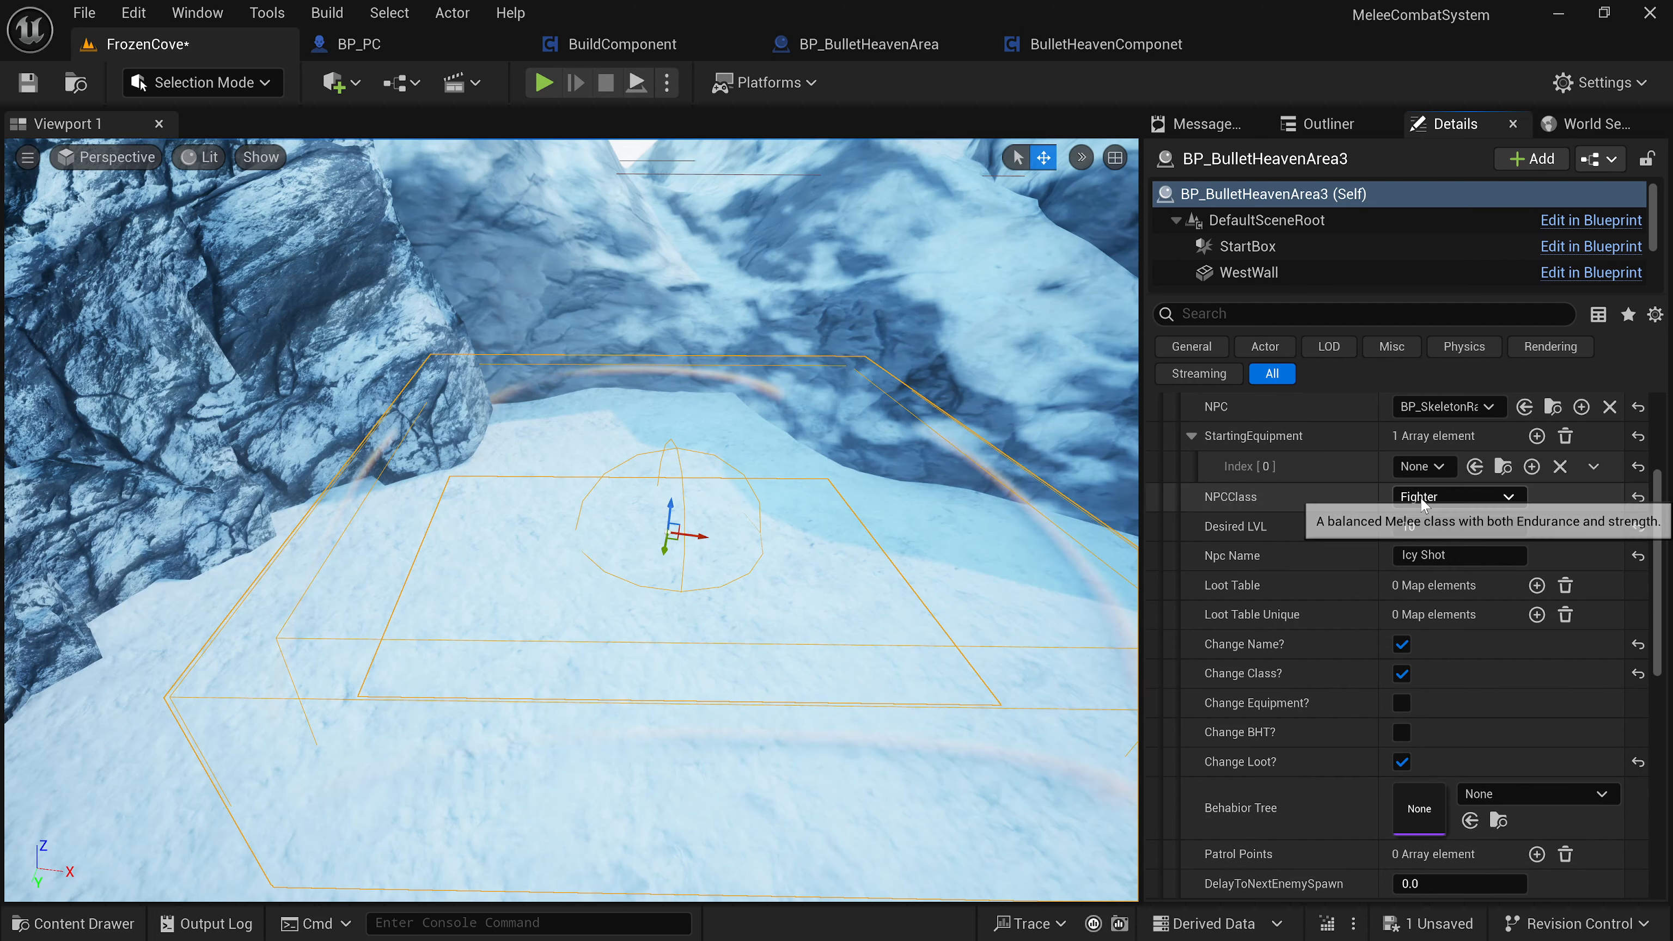
click(1411, 468)
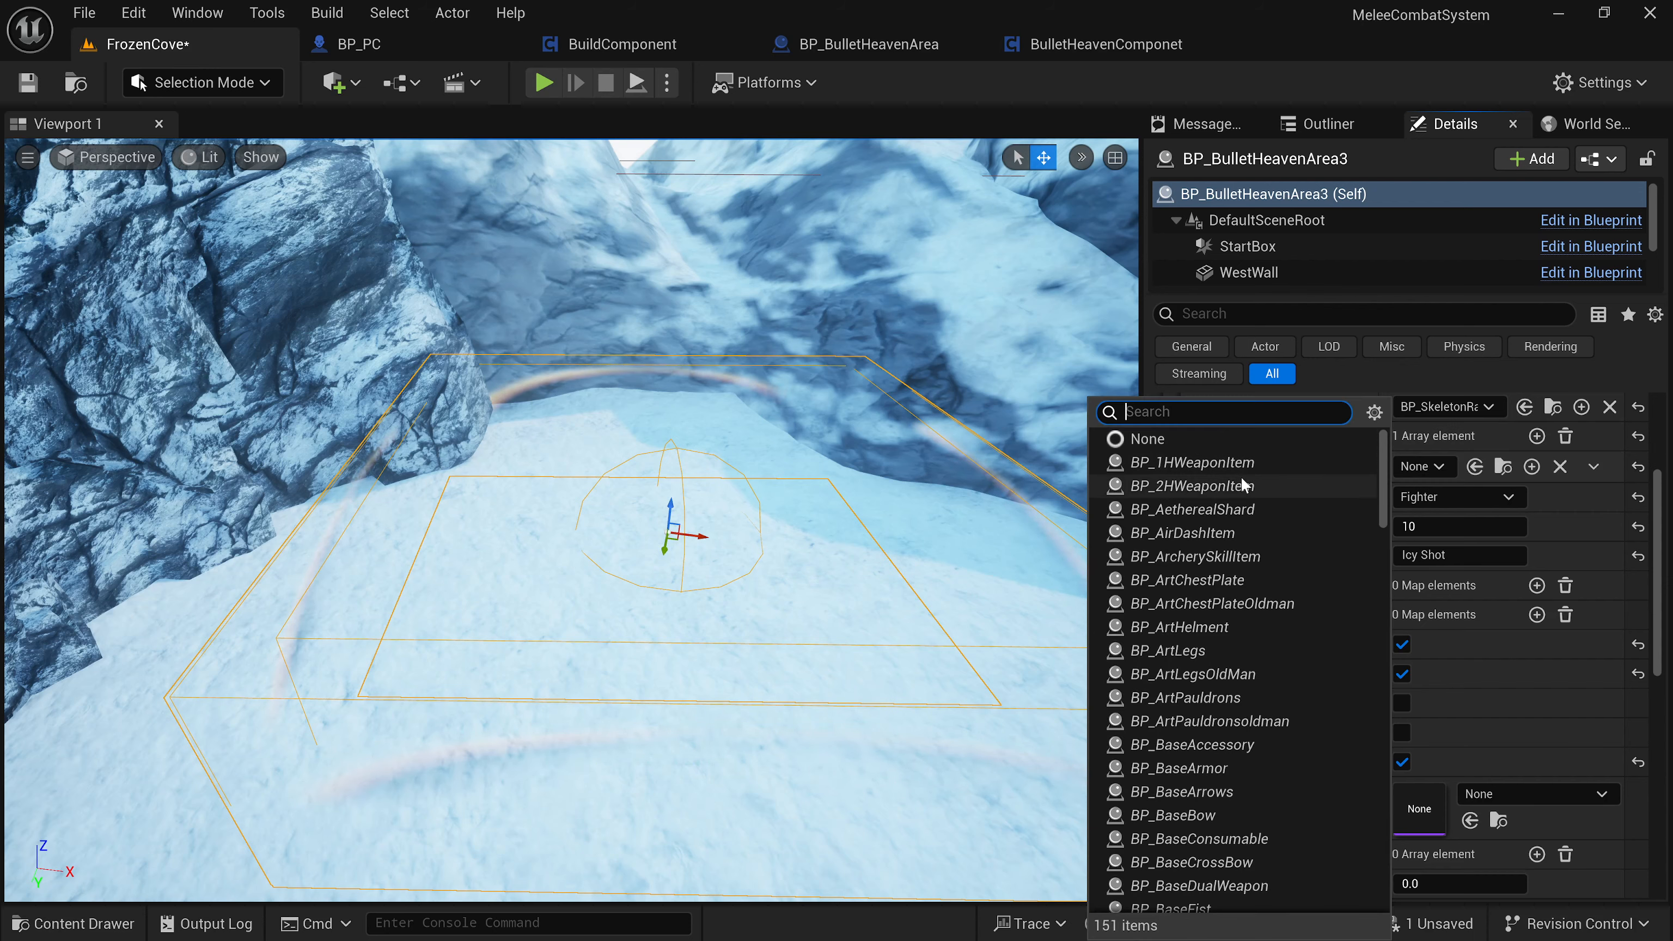
scroll(1240, 476, down, 1)
scroll(1240, 495, down, 2)
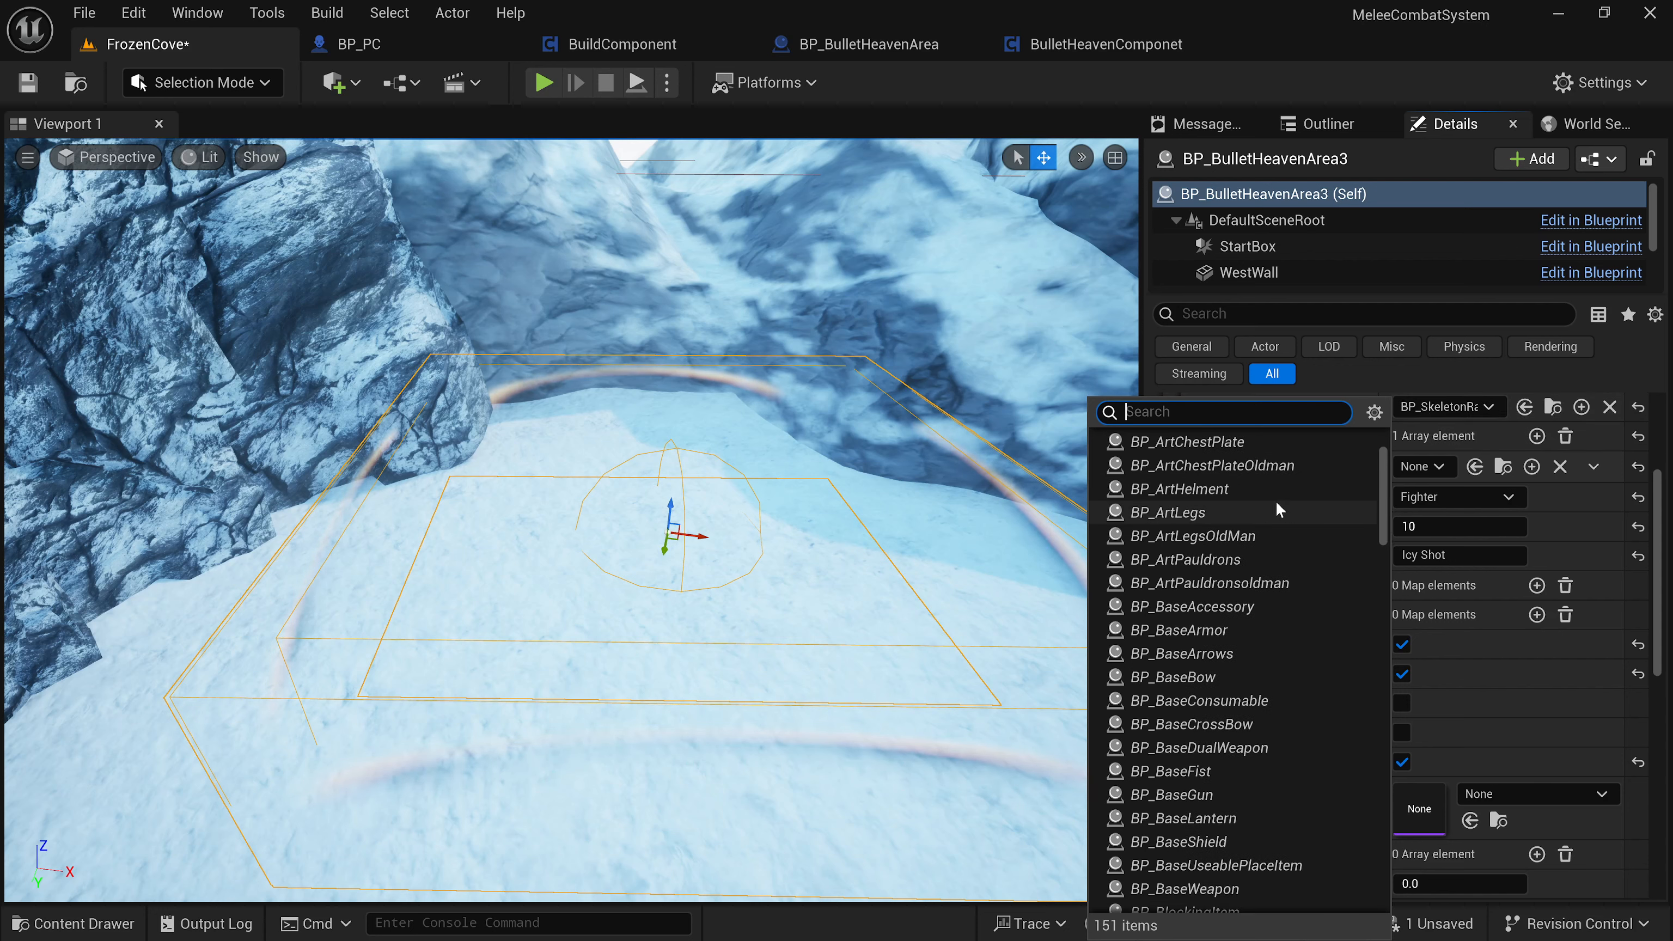
scroll(1264, 502, down, 3)
scroll(1254, 509, down, 1)
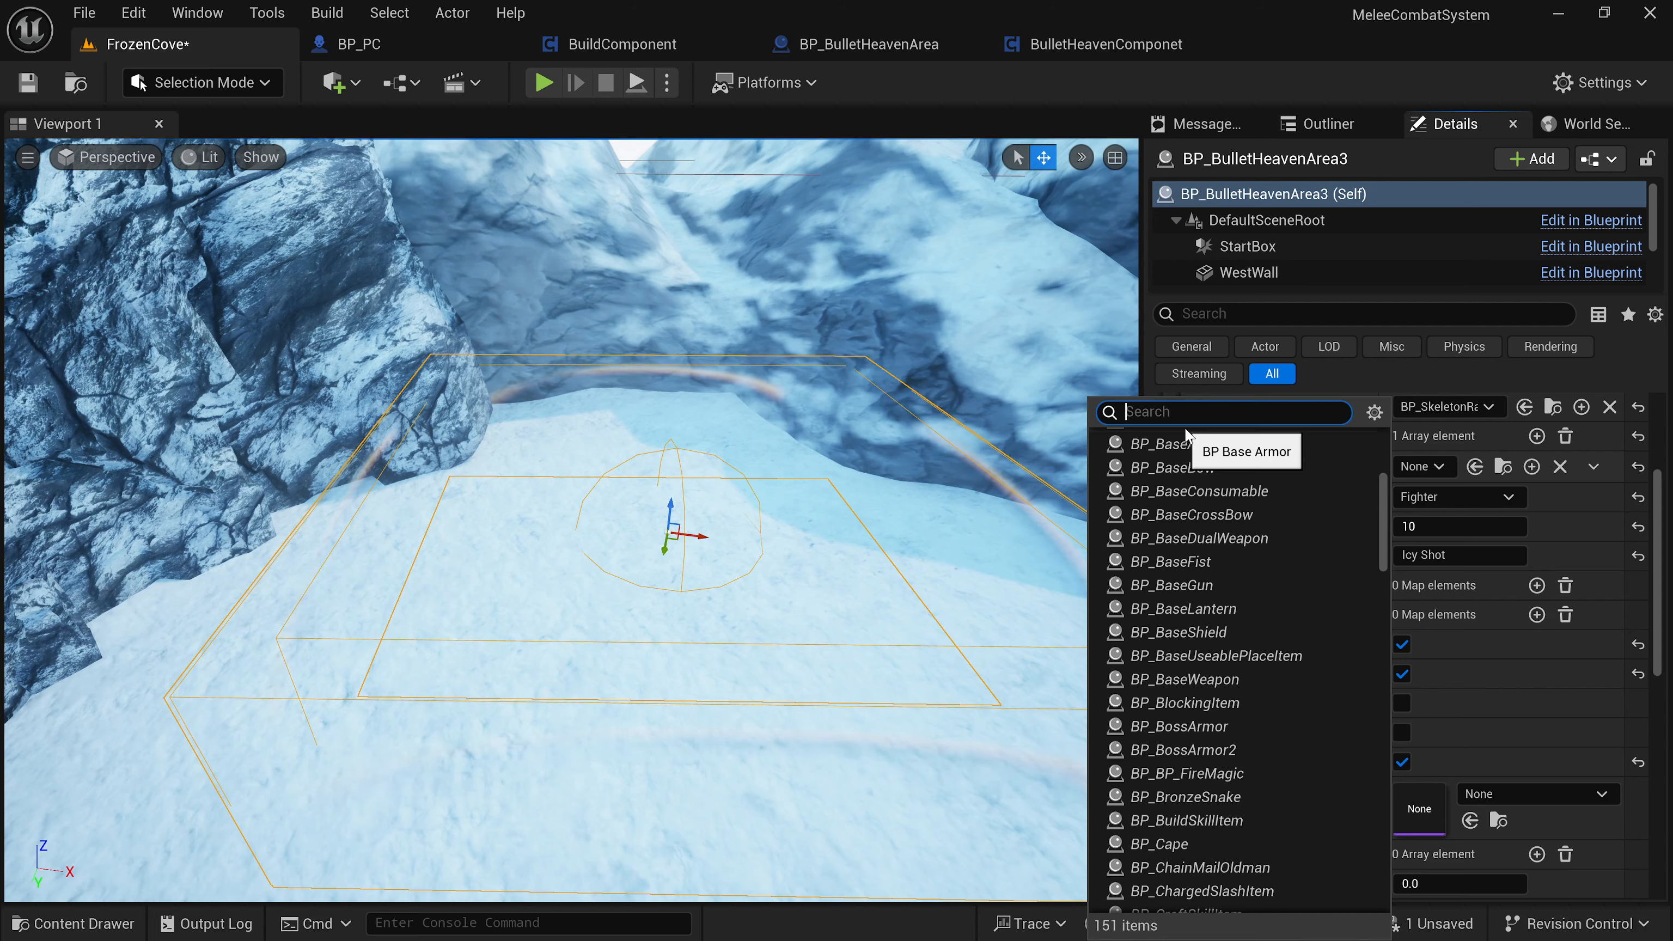
text(bow)
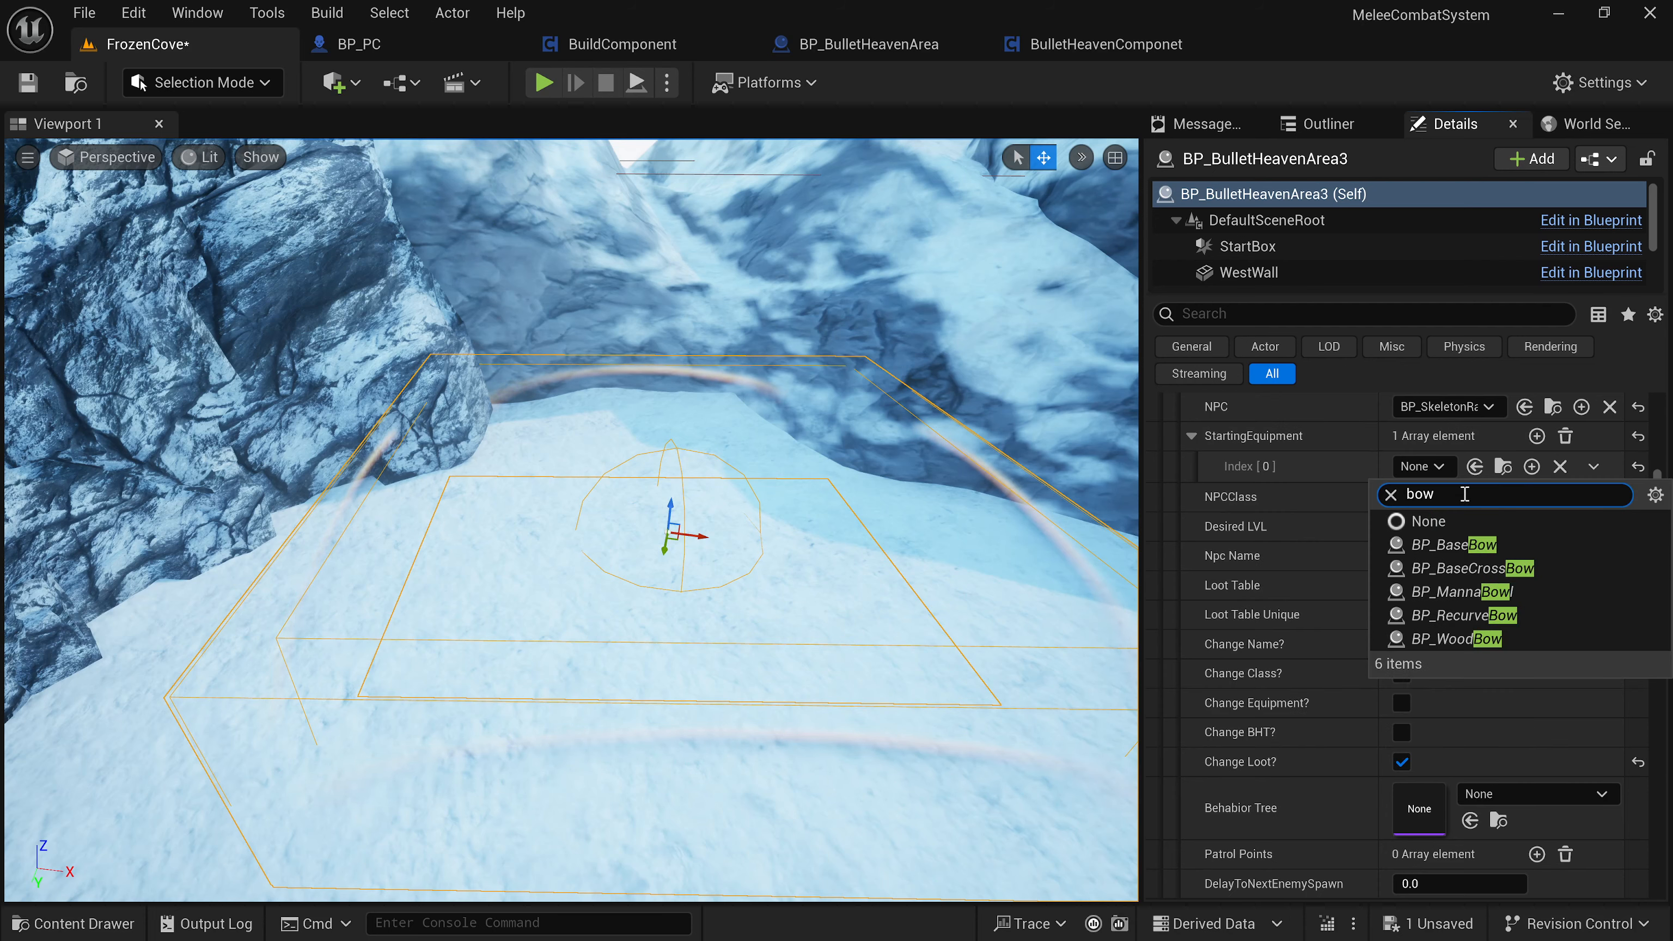
click(1458, 639)
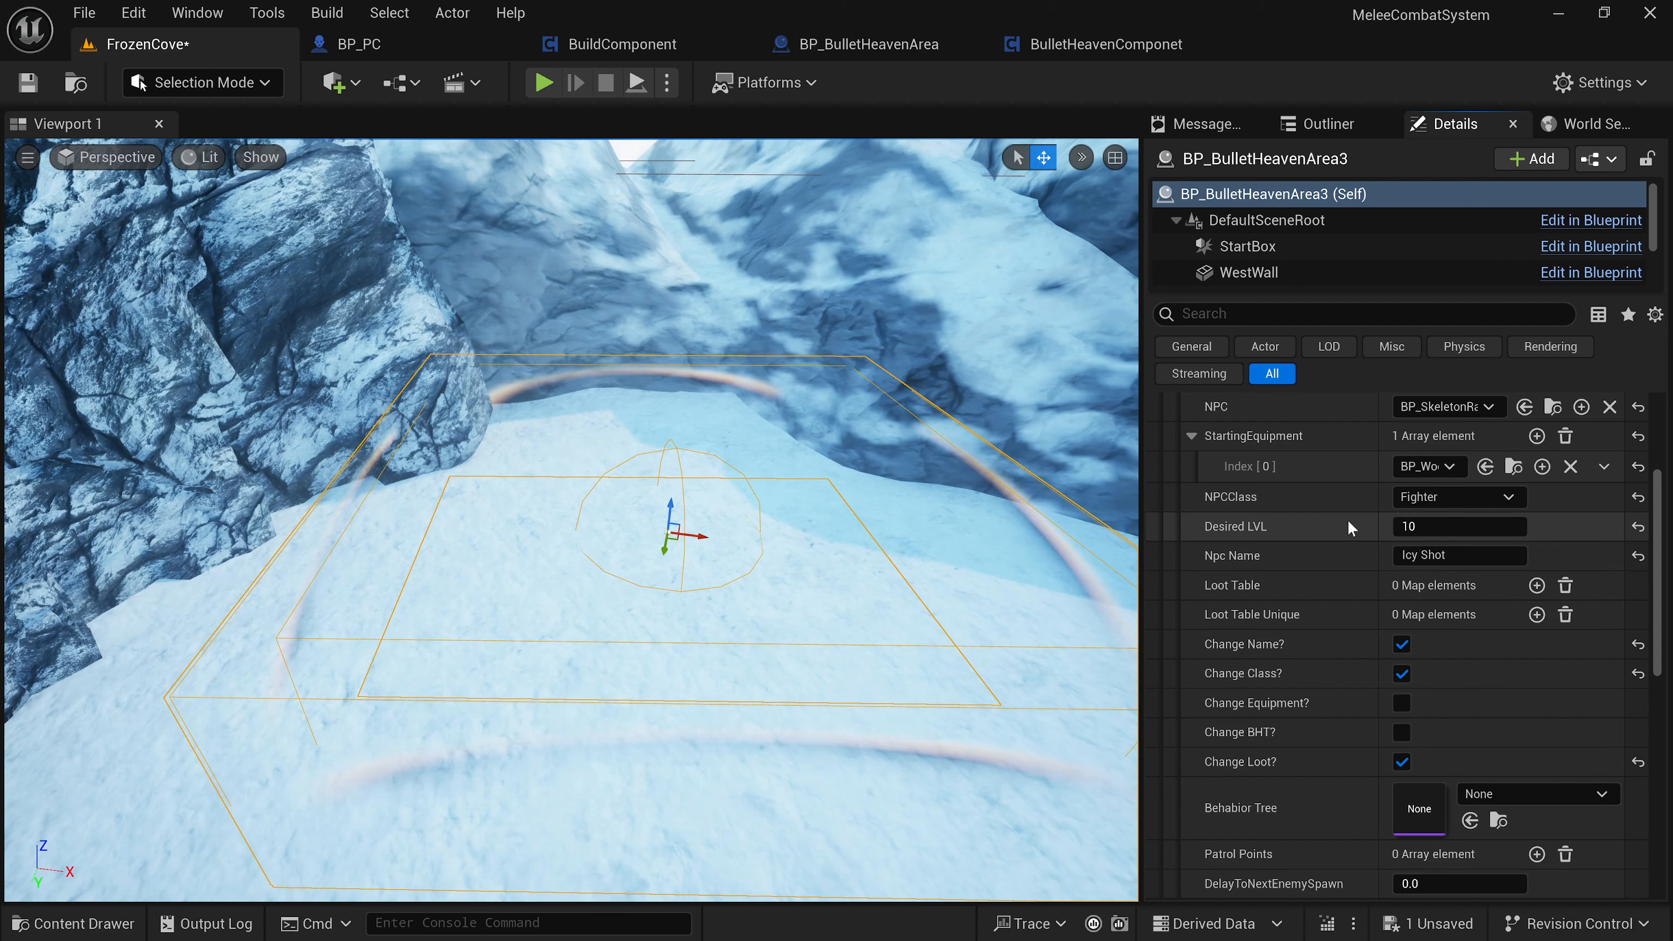
click(1402, 703)
Look over the override and behavior tree settings of spawn entry 1 and widen the details area.
scroll(1251, 724, down, 2)
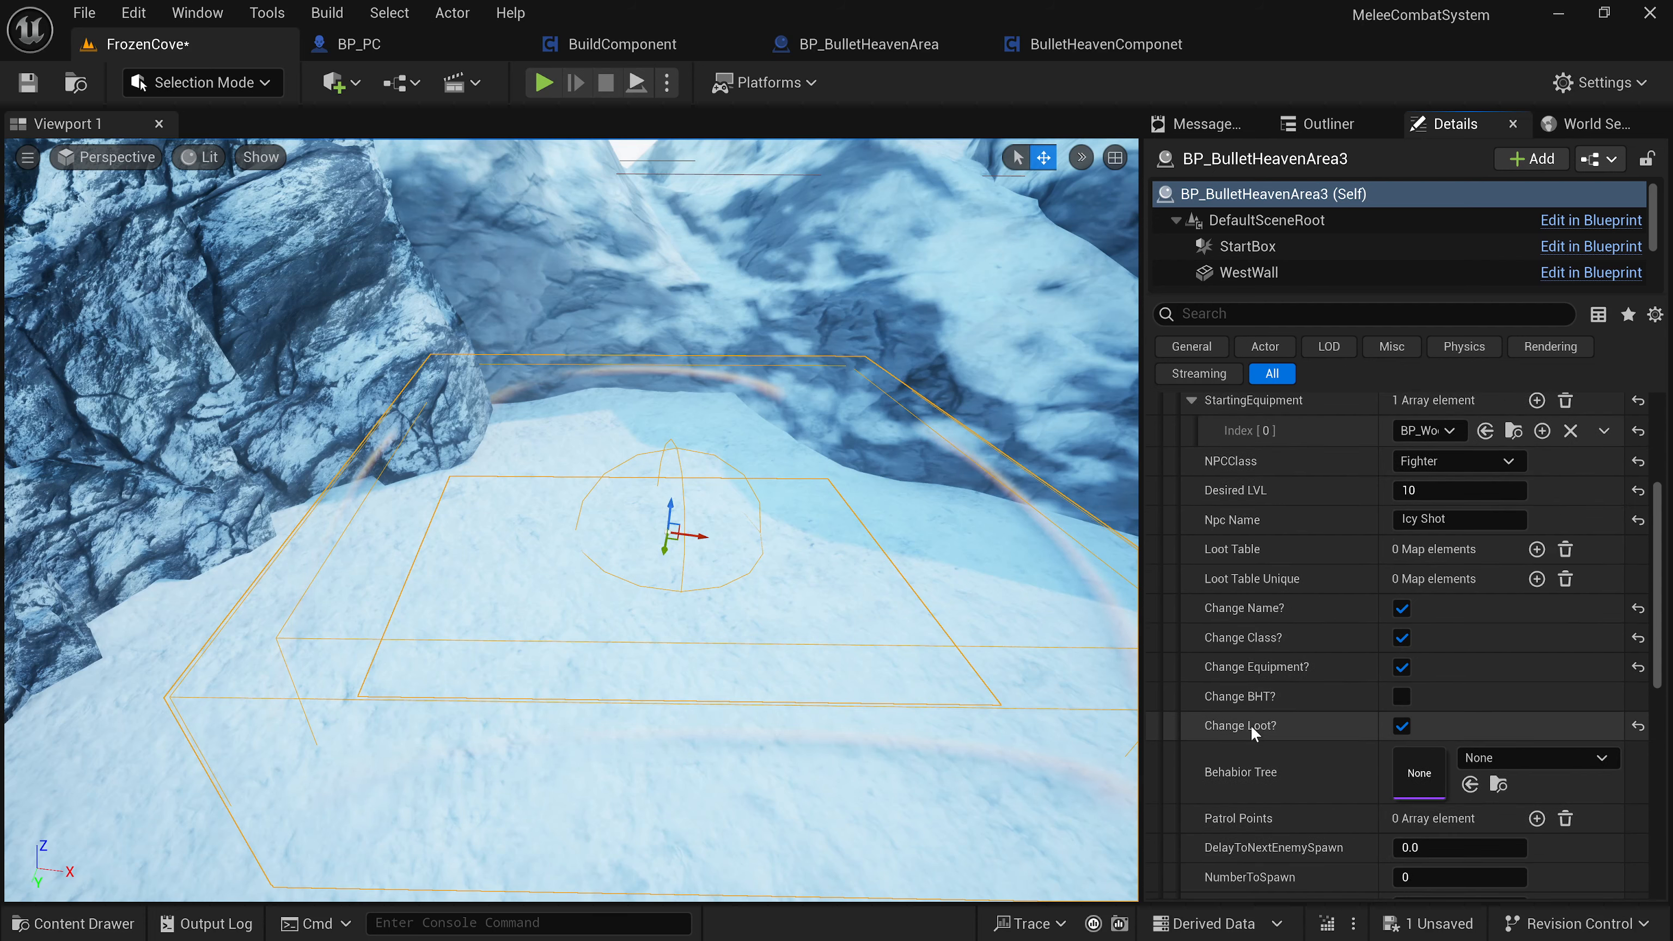
scroll(1261, 670, down, 2)
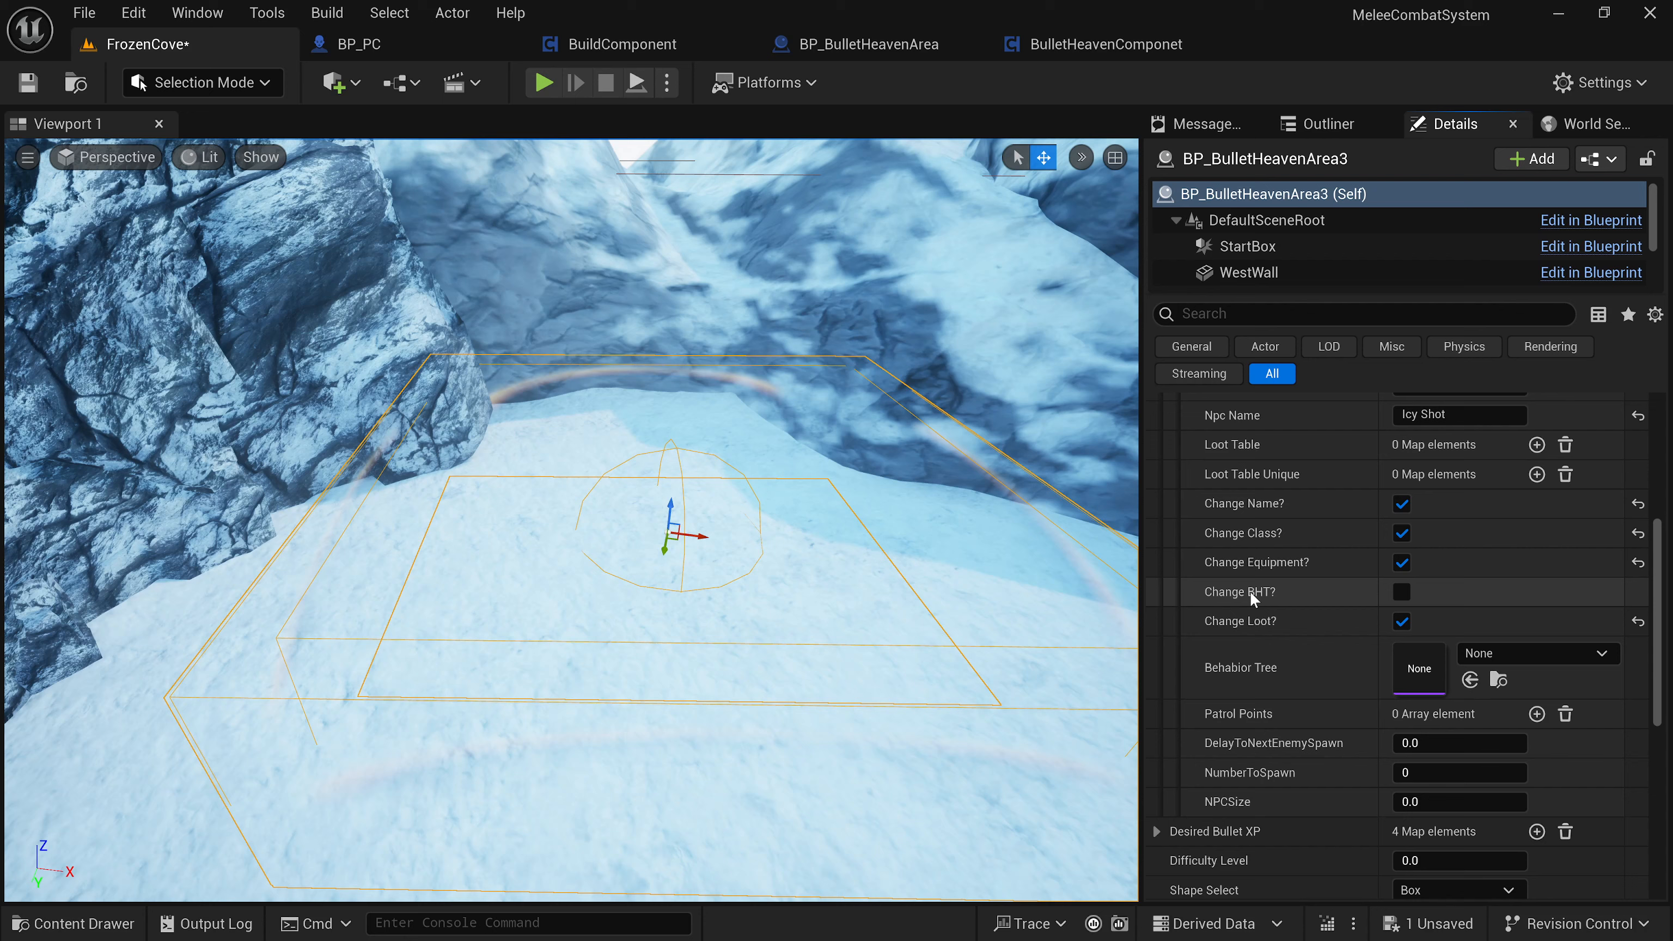
scroll(1252, 591, up, 5)
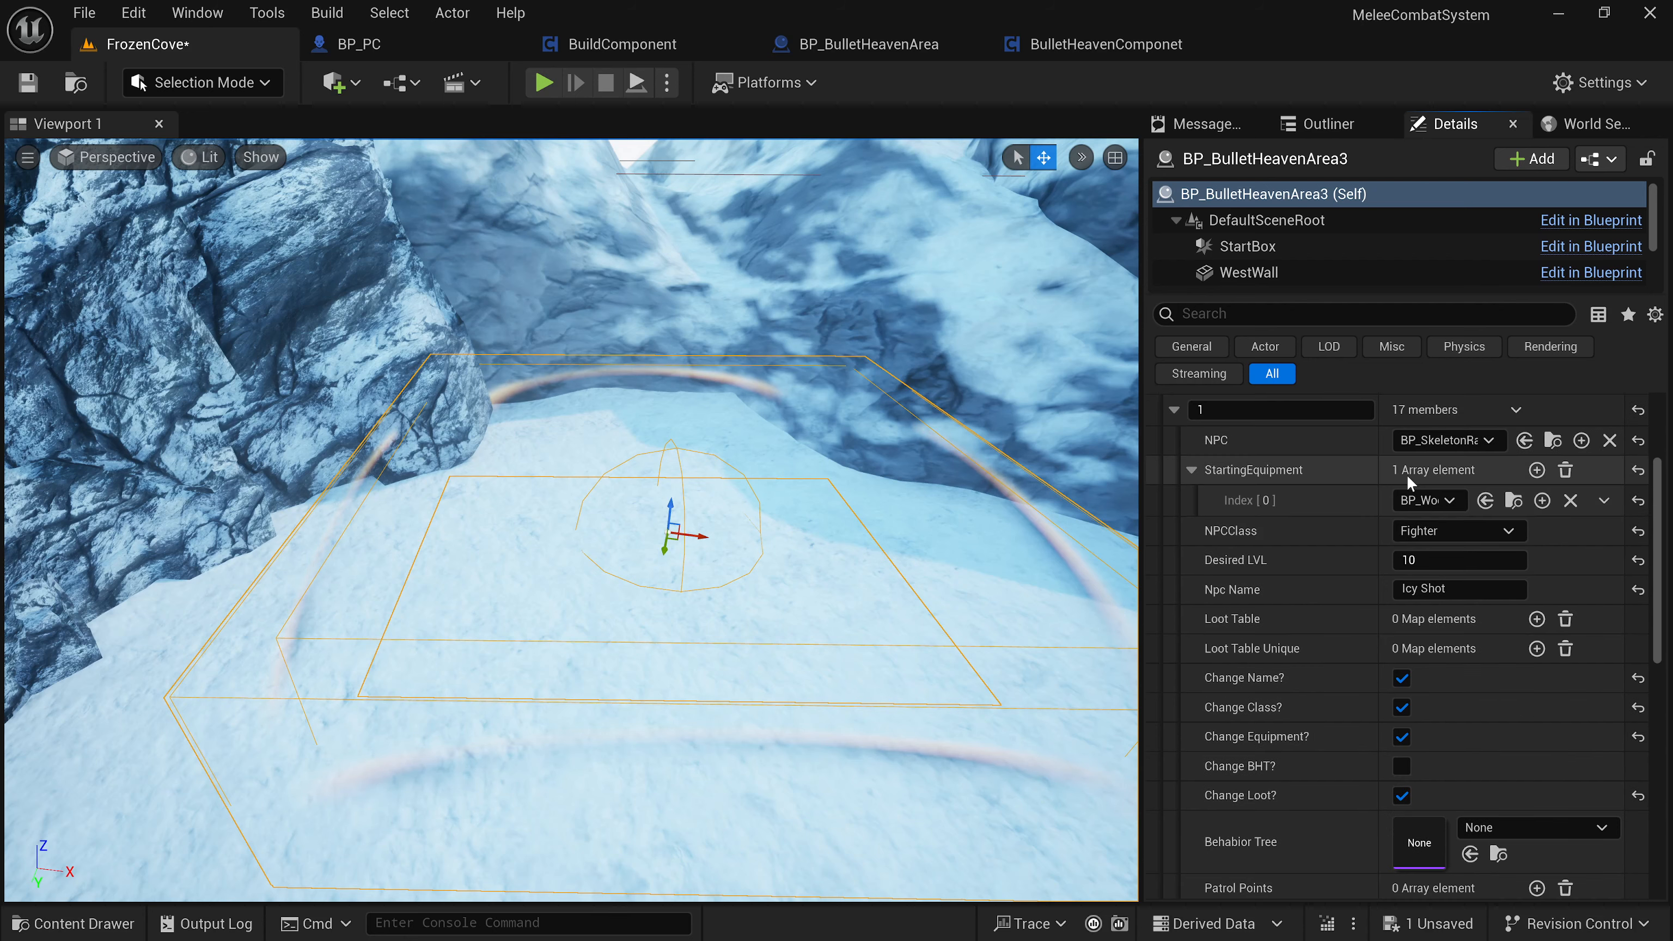
scroll(1291, 632, down, 1)
scroll(1257, 735, down, 3)
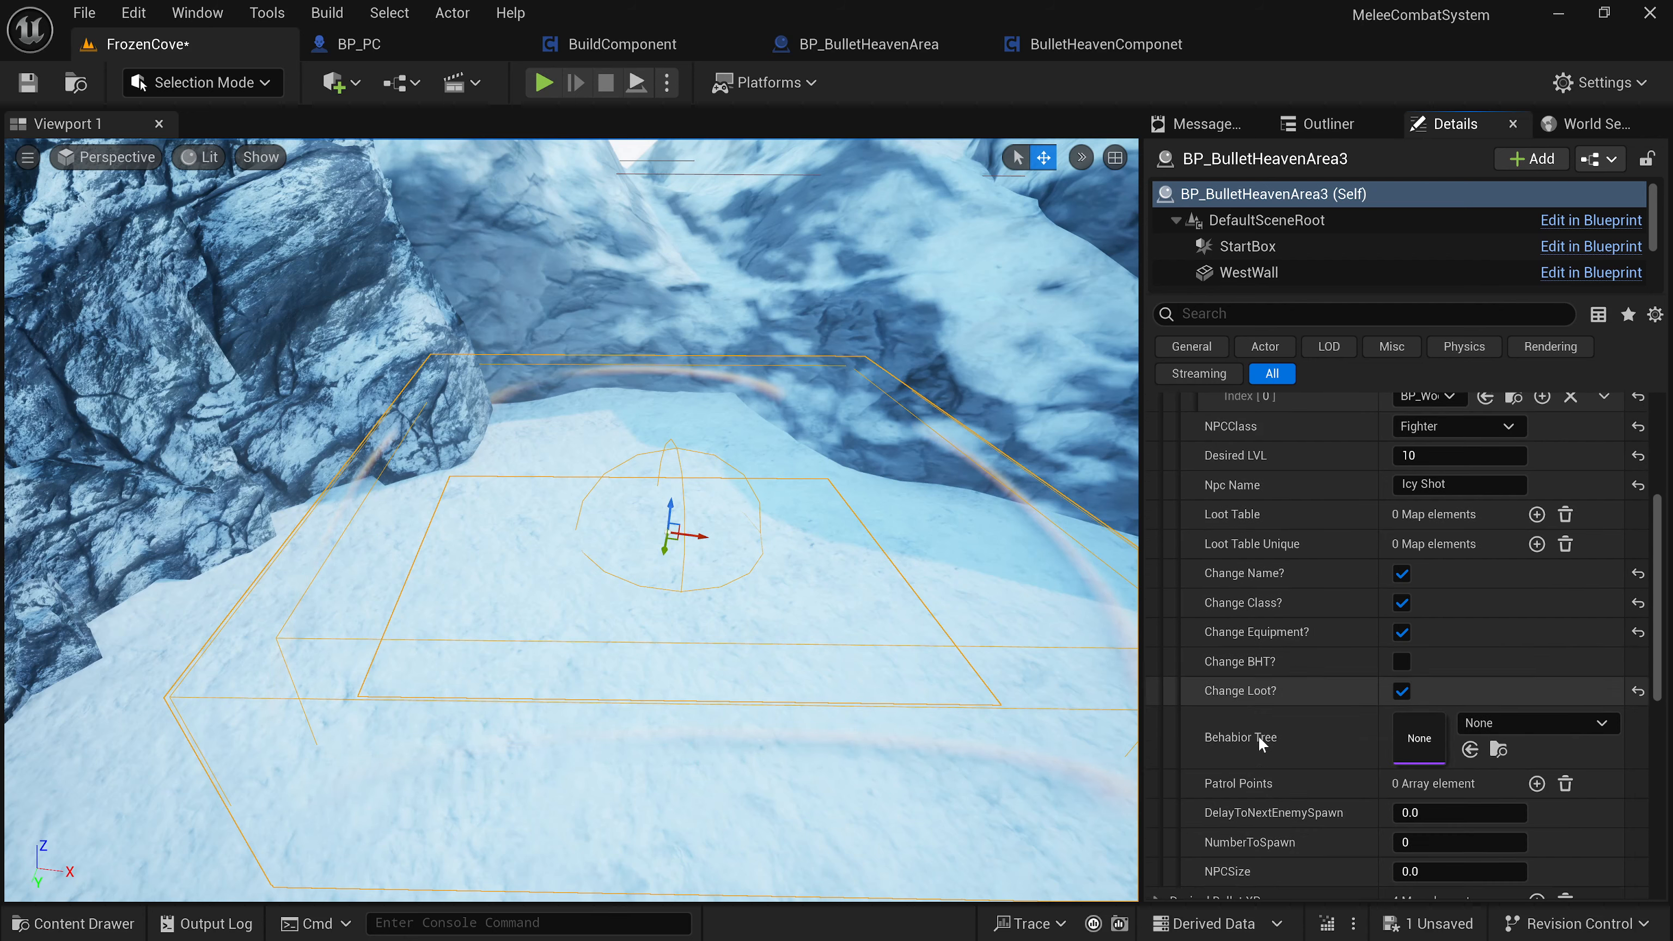
scroll(1249, 719, down, 1)
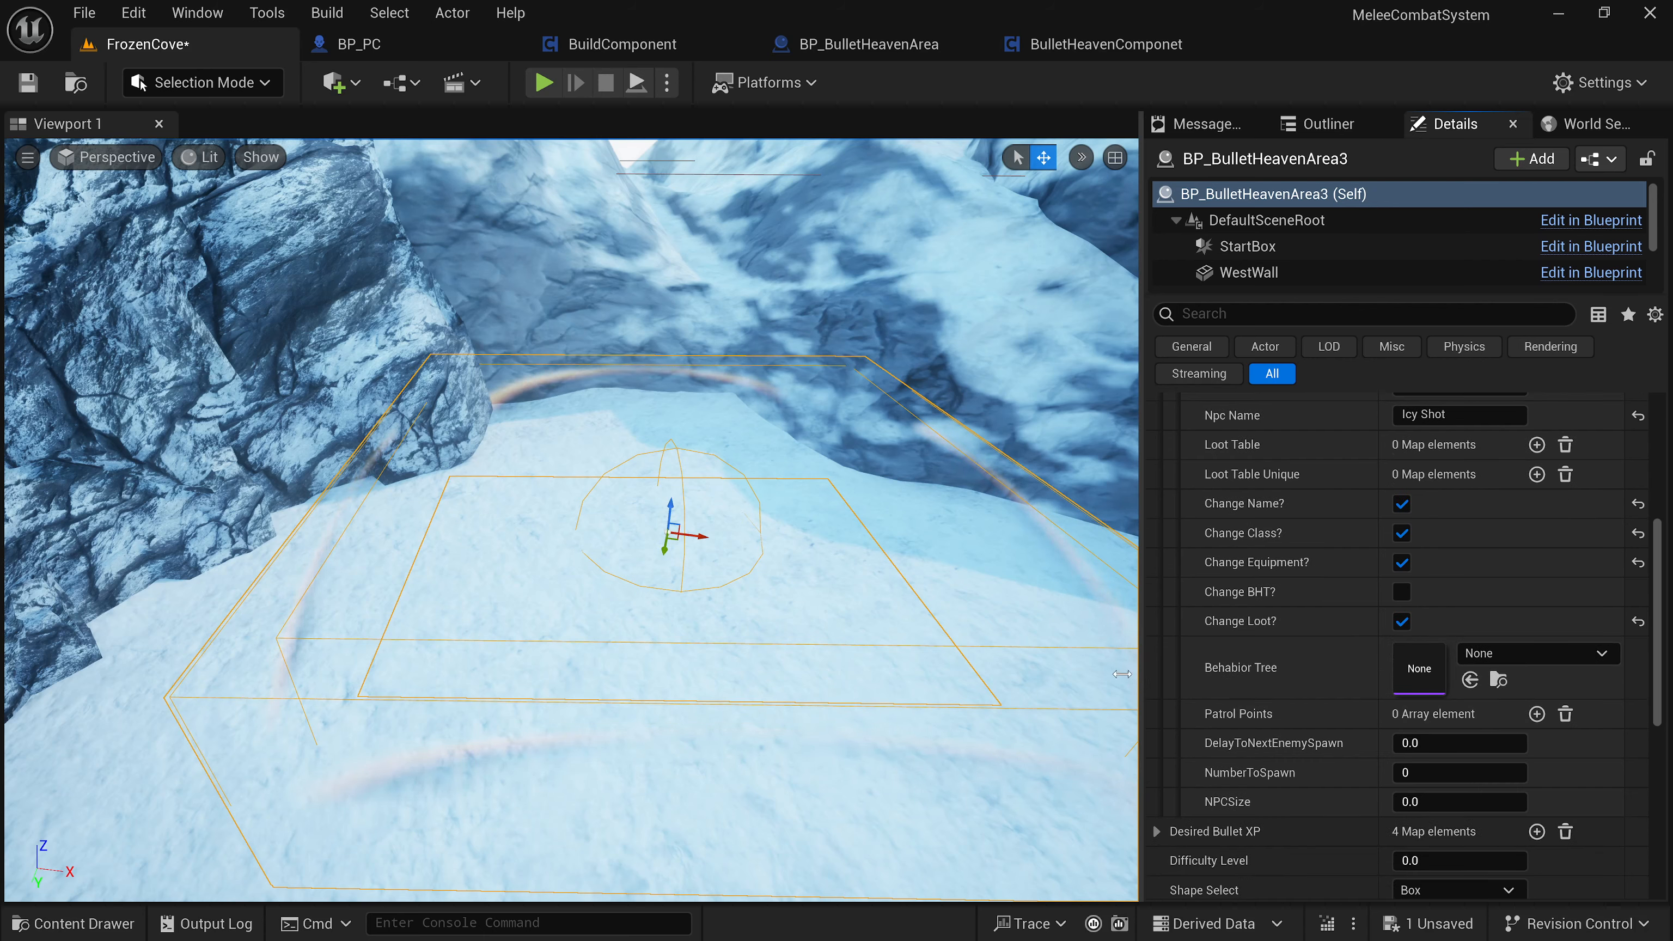
drag(1137, 683, 912, 666)
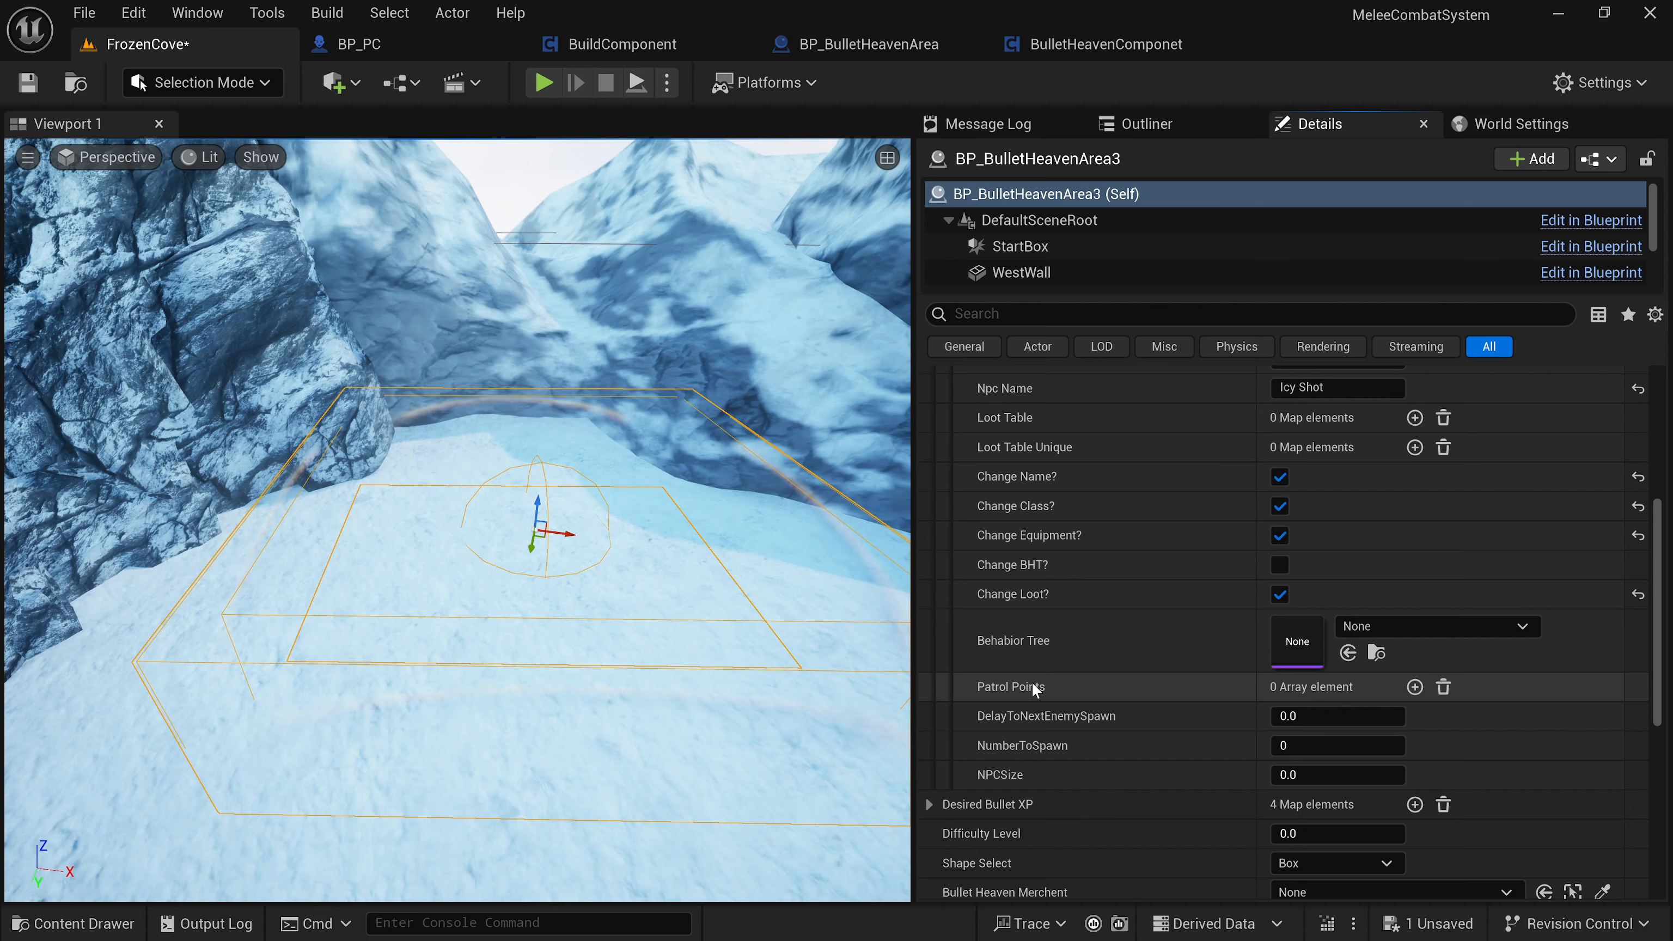
Examine the patrol points, spawn delay, spawn number and NPC size settings of spawn entry 1.
scroll(1031, 681, down, 1)
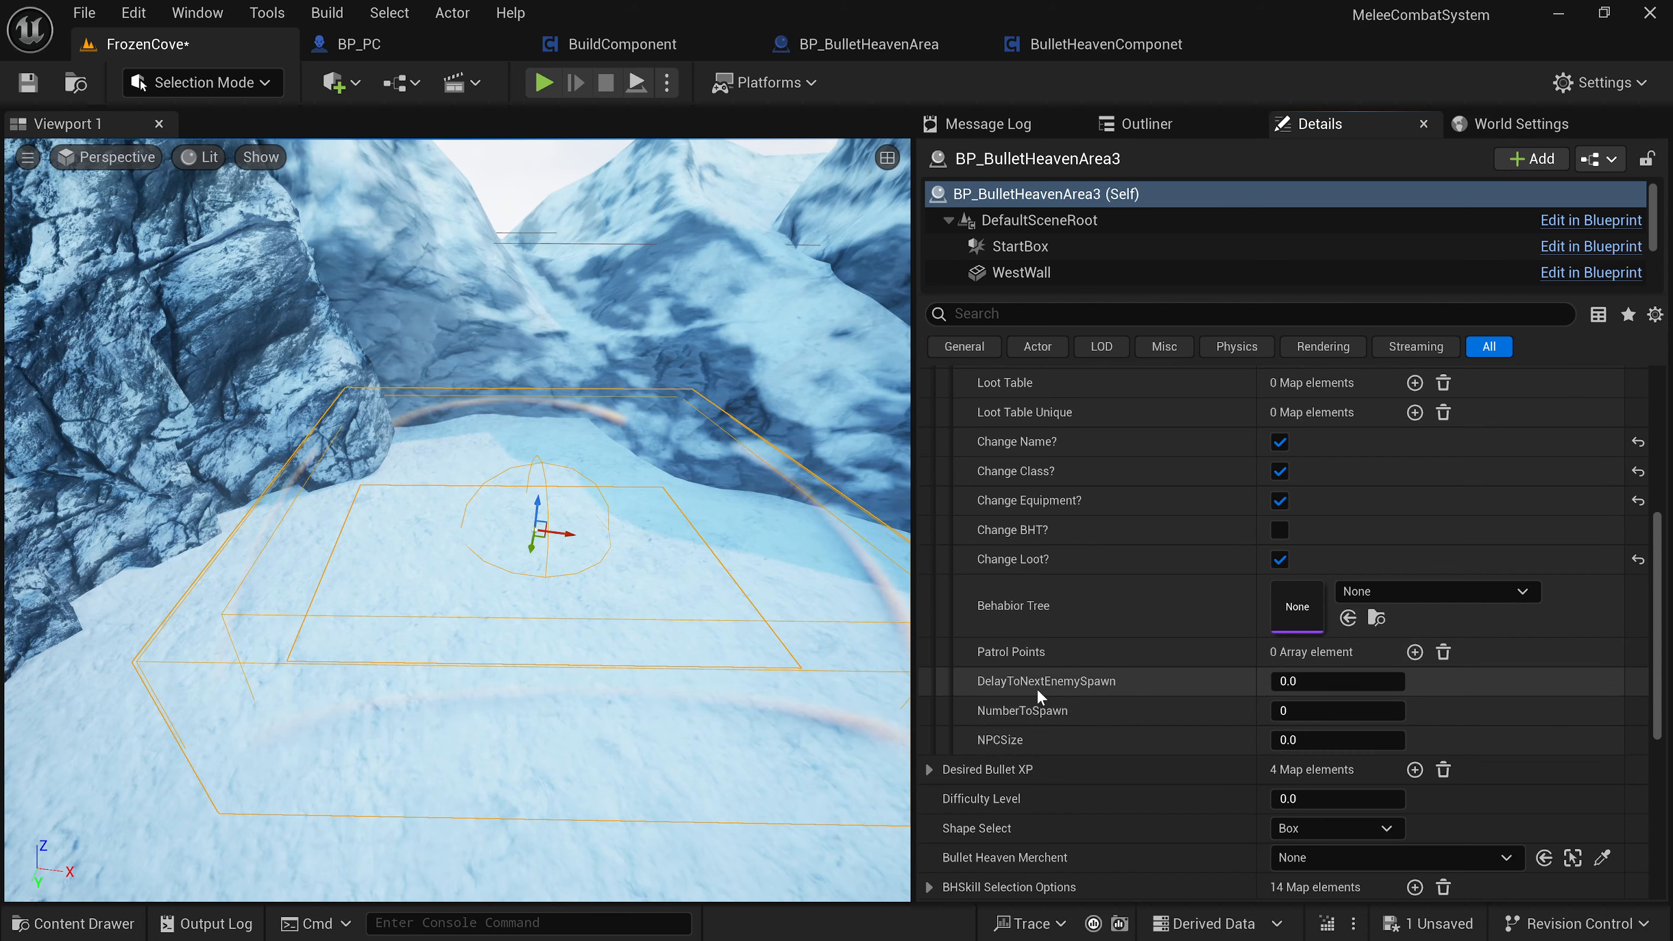
scroll(1020, 600, up, 1)
scroll(1021, 600, down, 1)
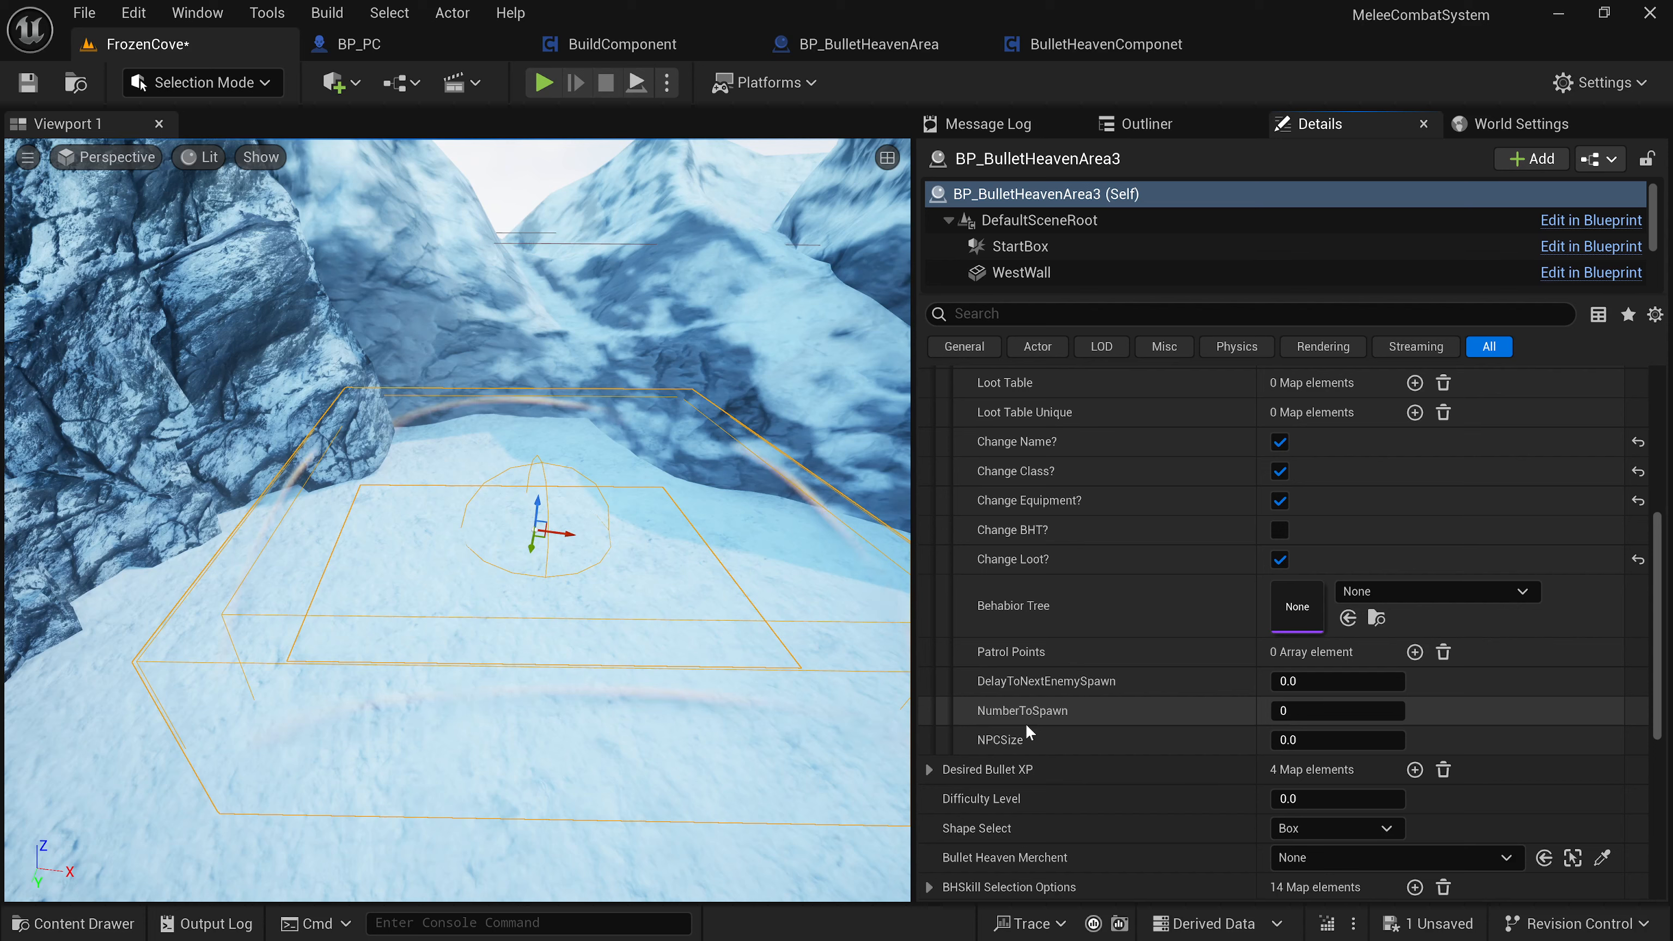
scroll(1054, 662, up, 1)
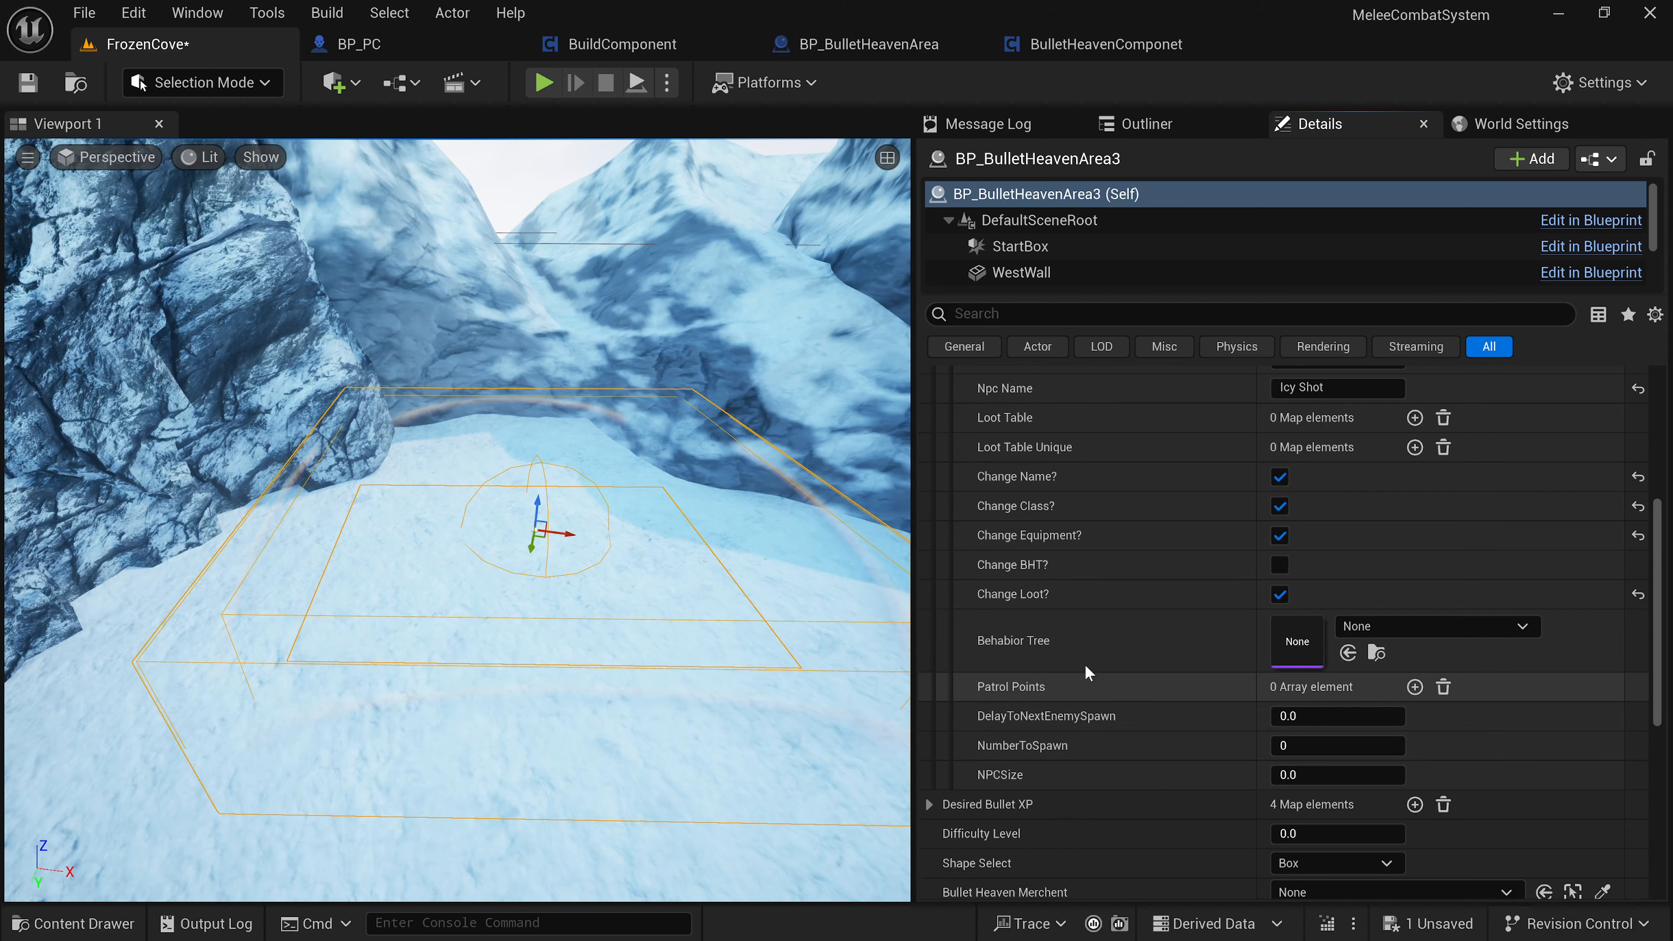
scroll(1106, 619, up, 1)
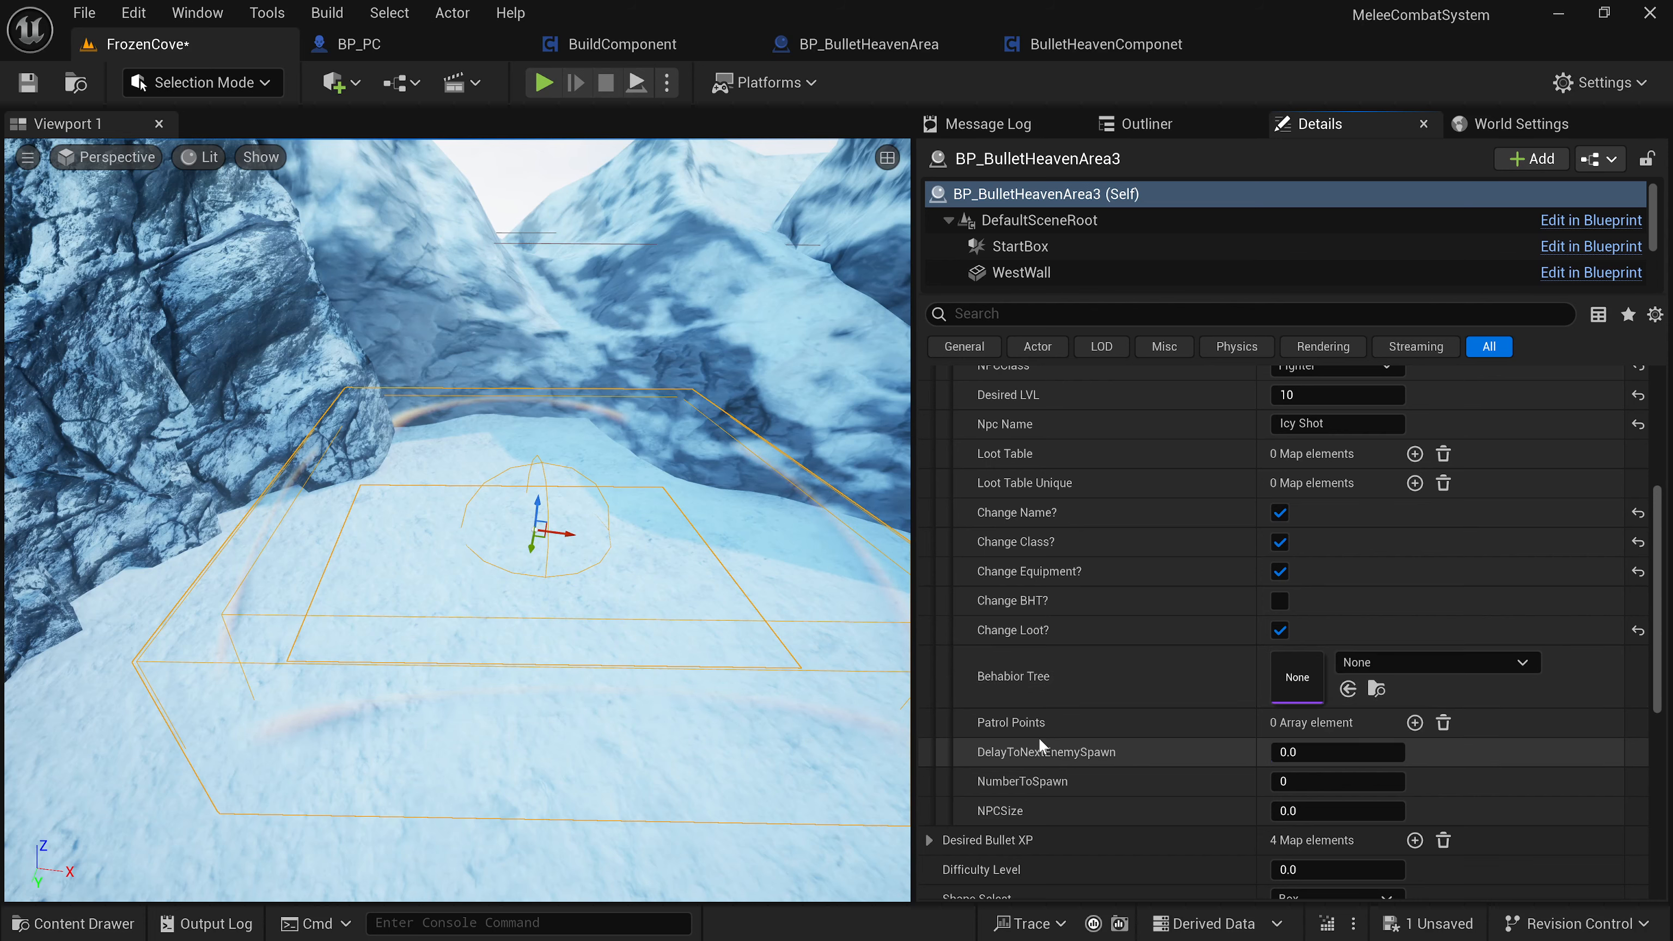
scroll(1075, 615, up, 5)
scroll(1001, 681, down, 5)
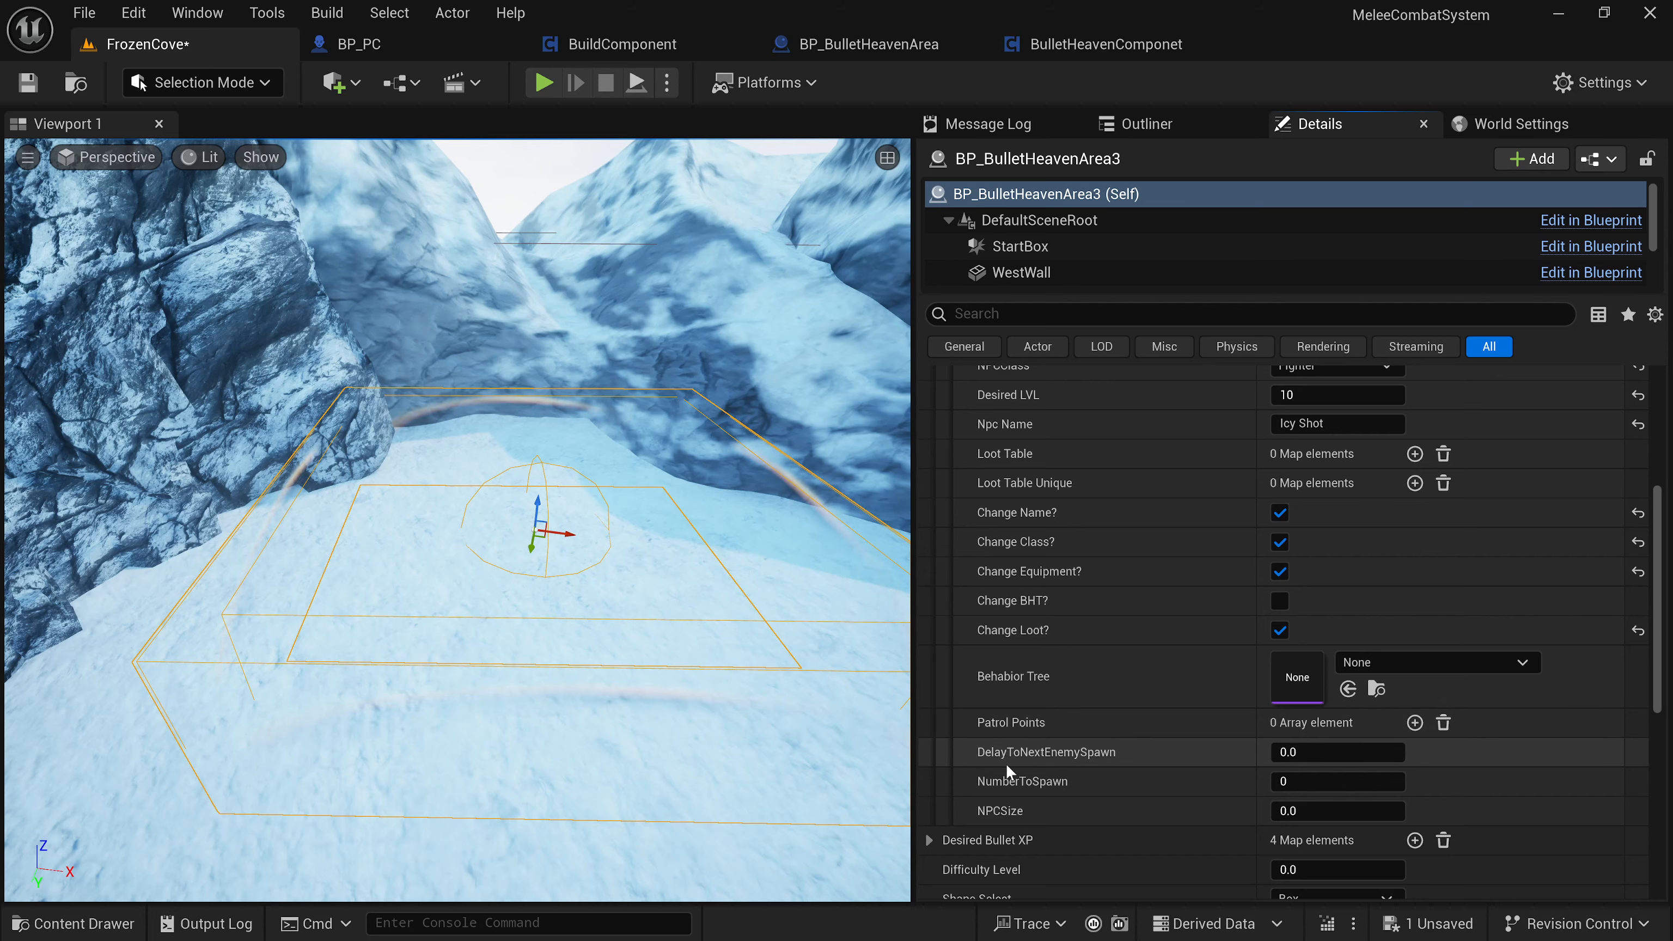
Set NumberToSpawn to 3 and DelayToNextEnemySpawn to 5 for spawn entry 1.
scroll(999, 752, down, 1)
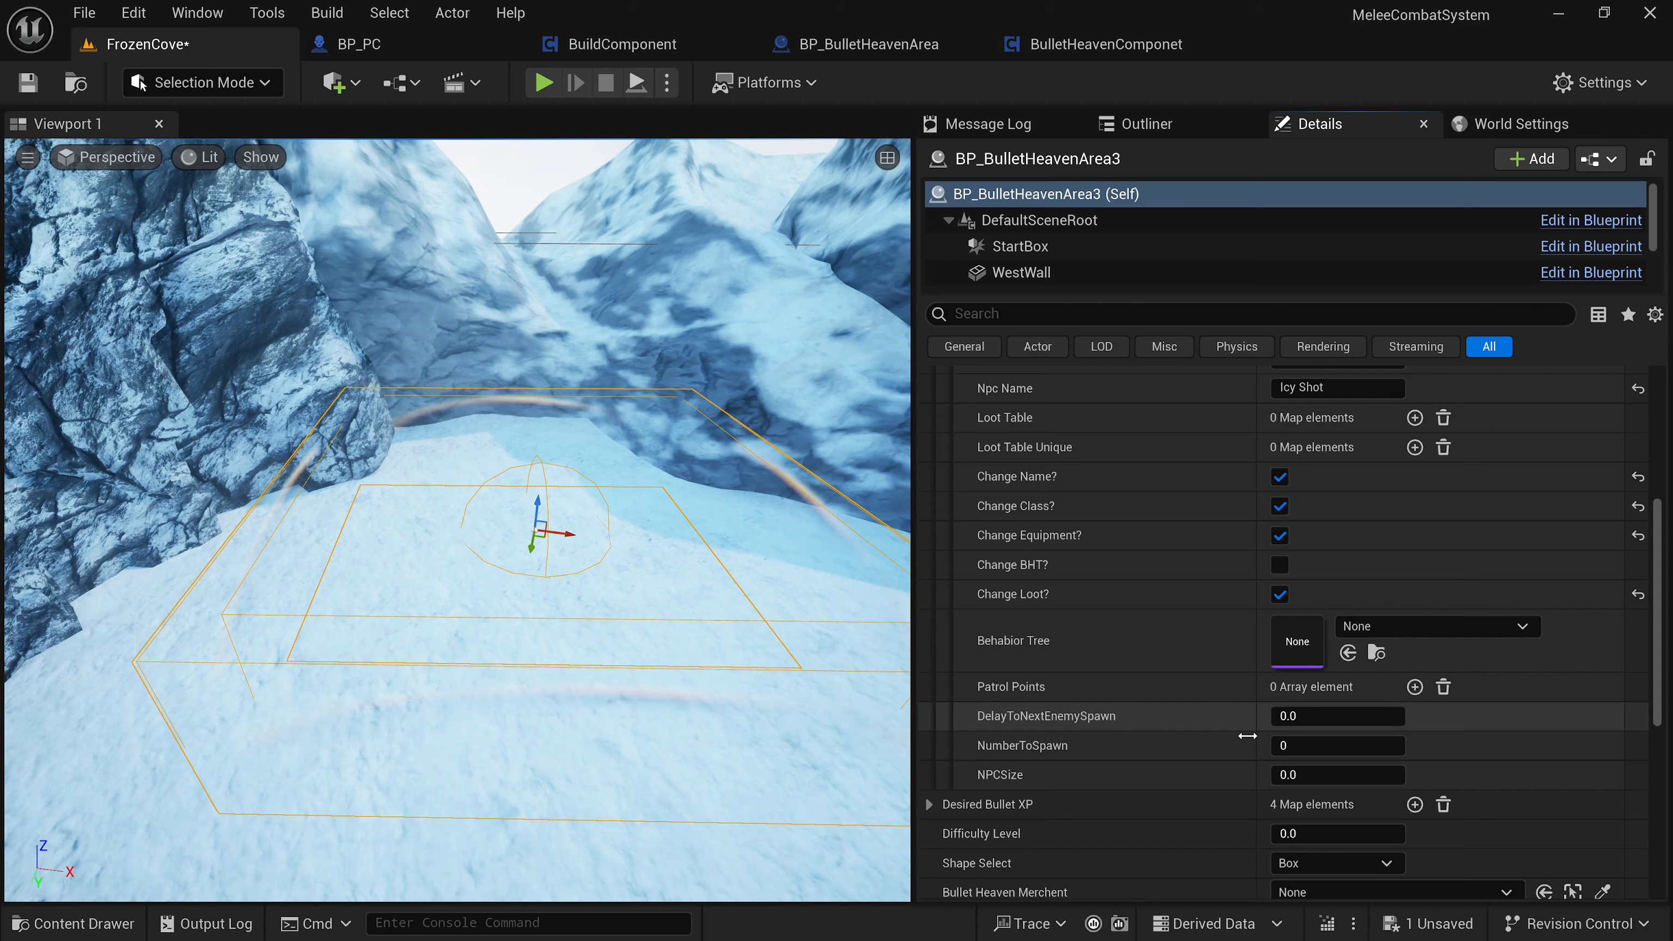
click(1302, 743)
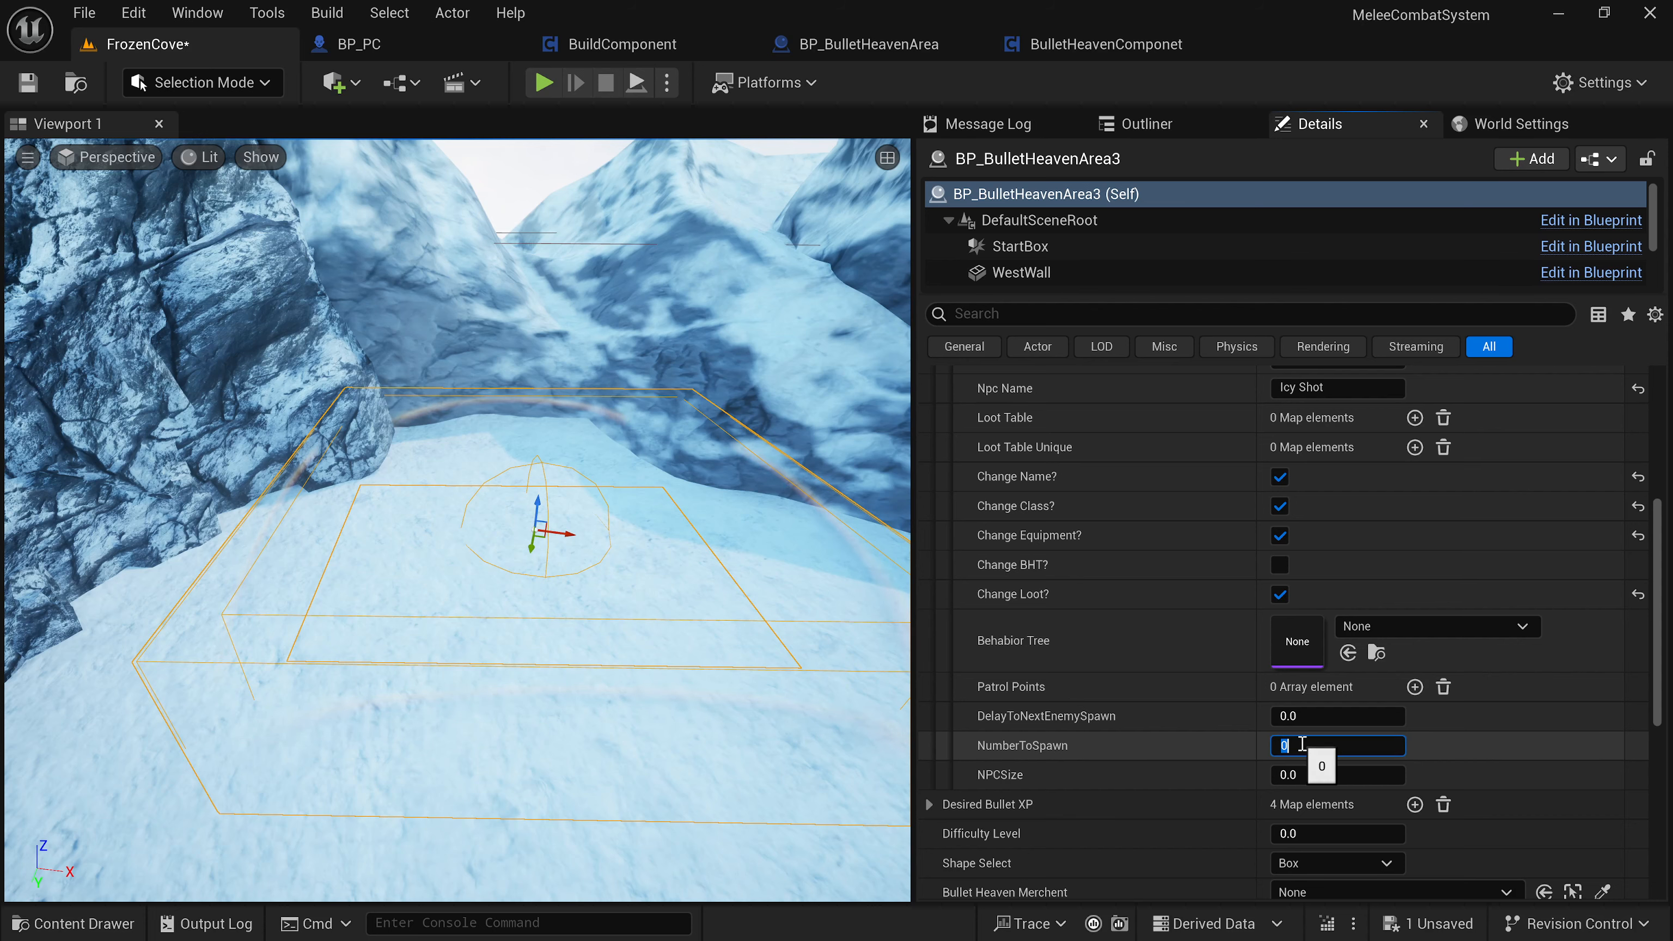
text(3)
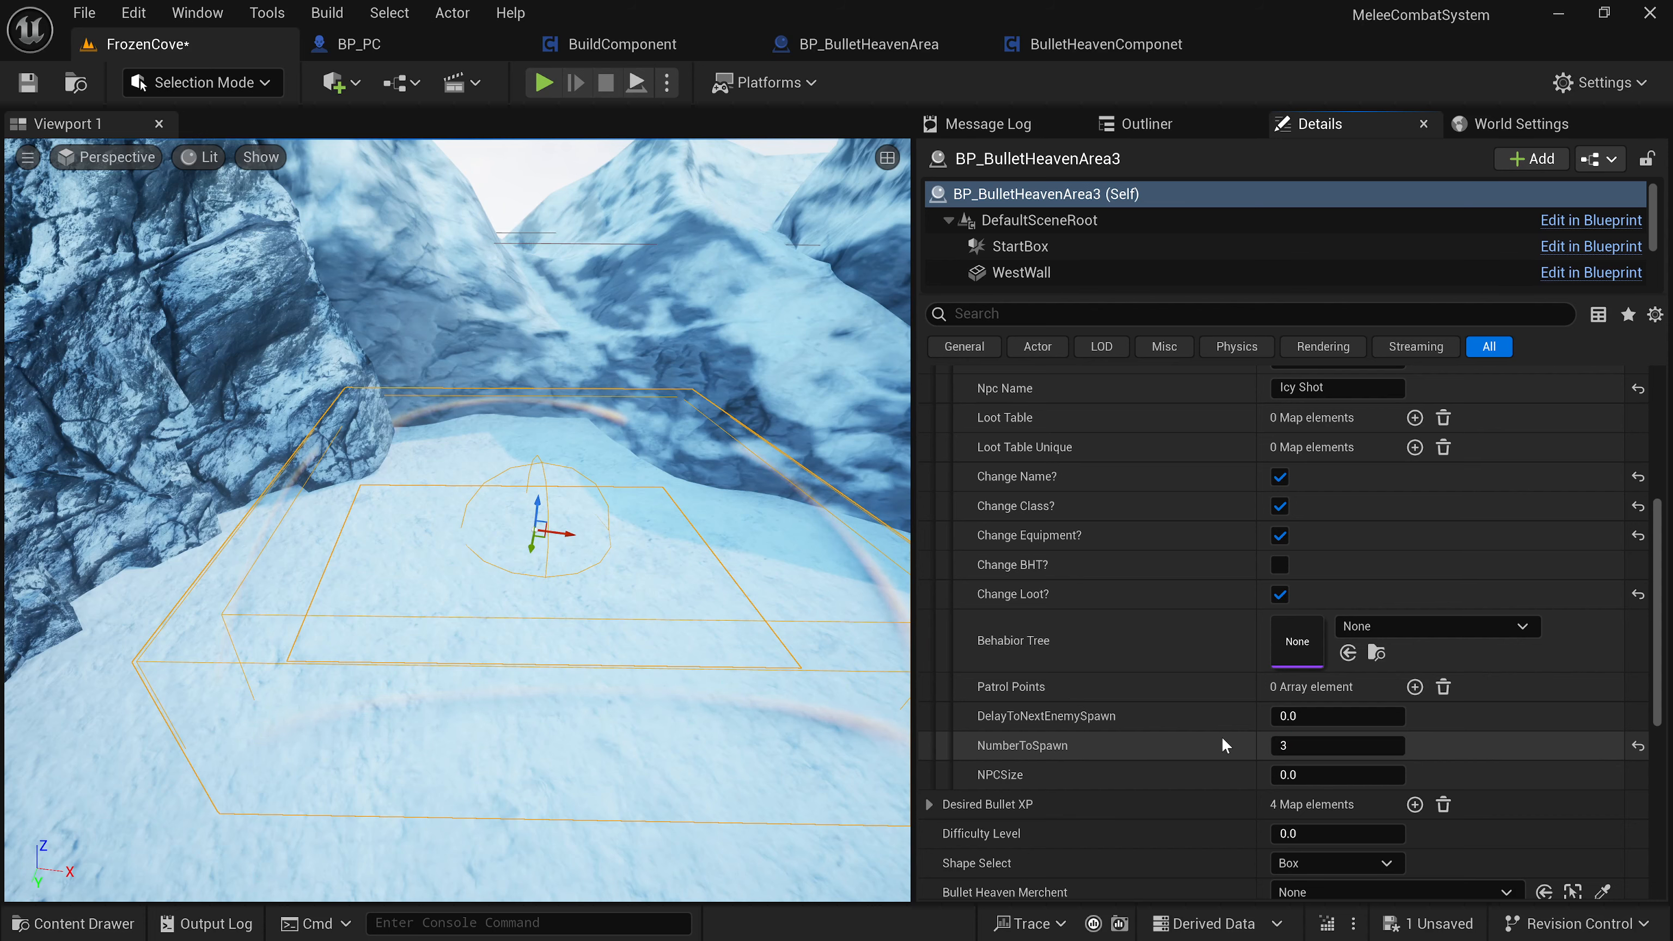
click(1311, 715)
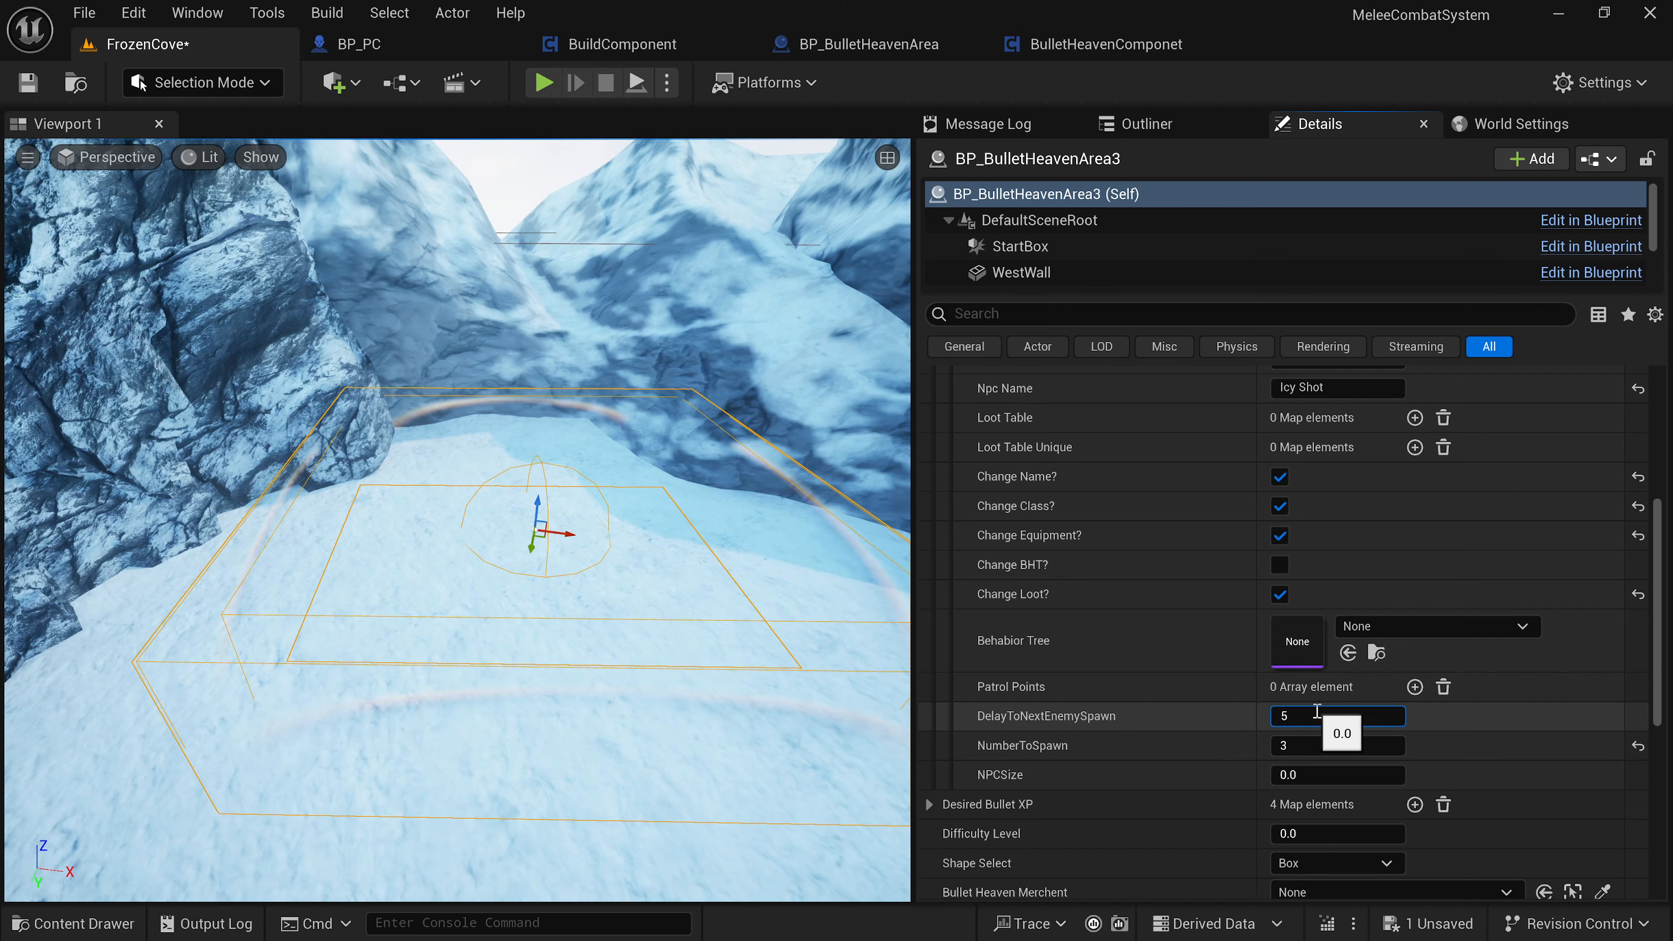
click(1089, 719)
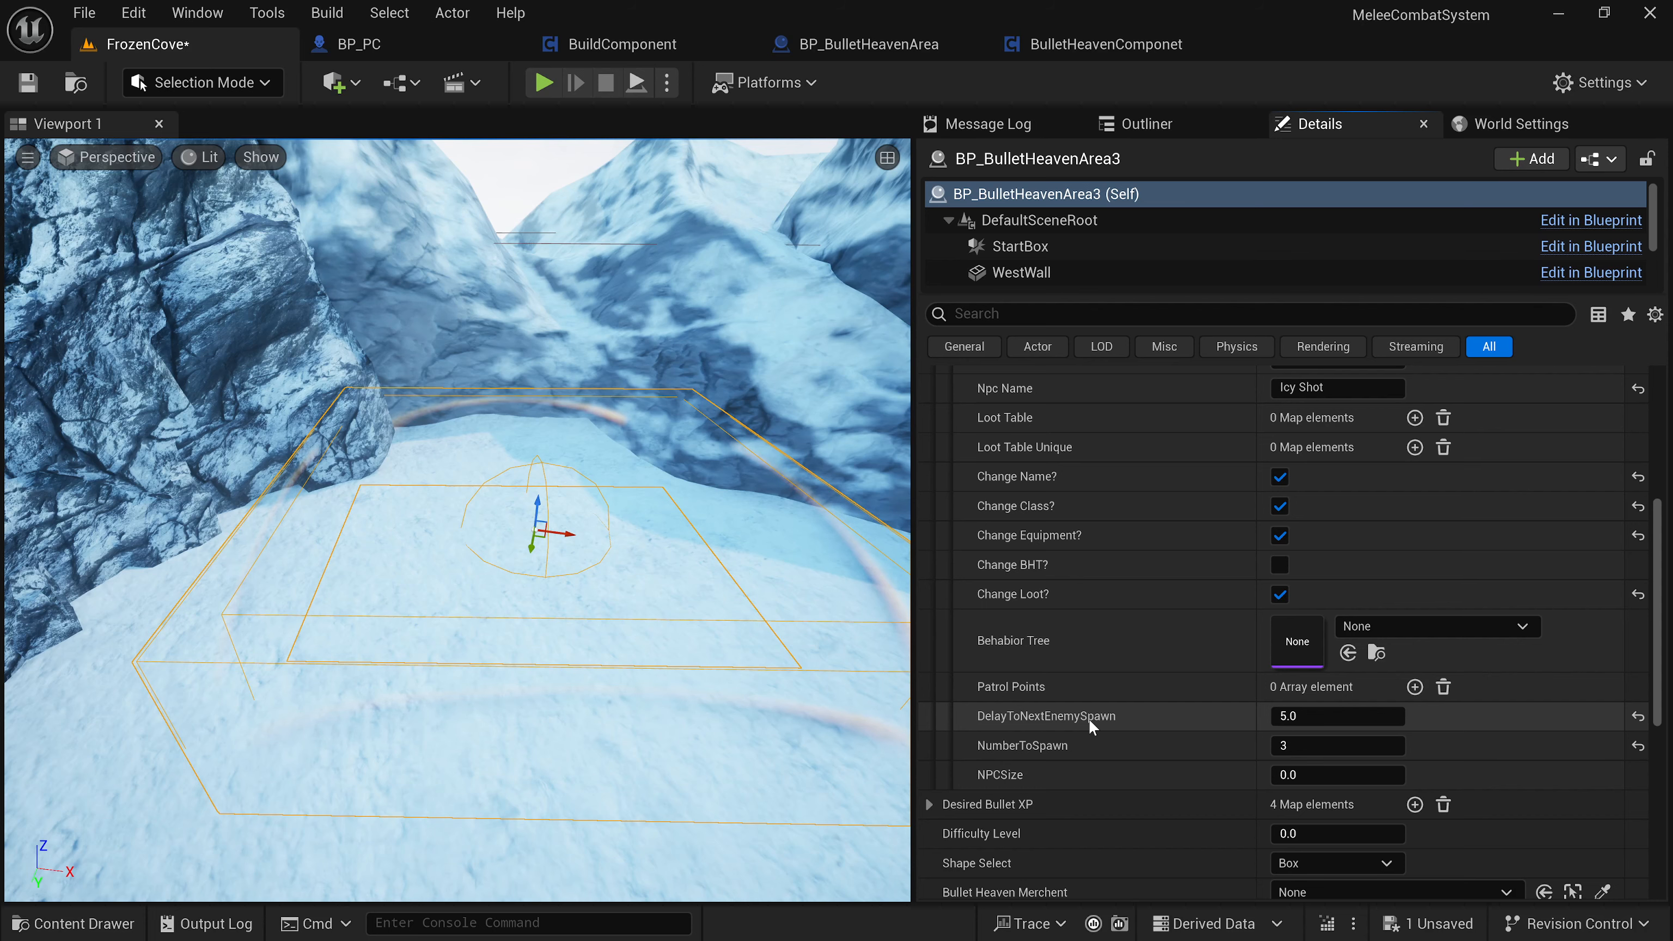
click(1303, 715)
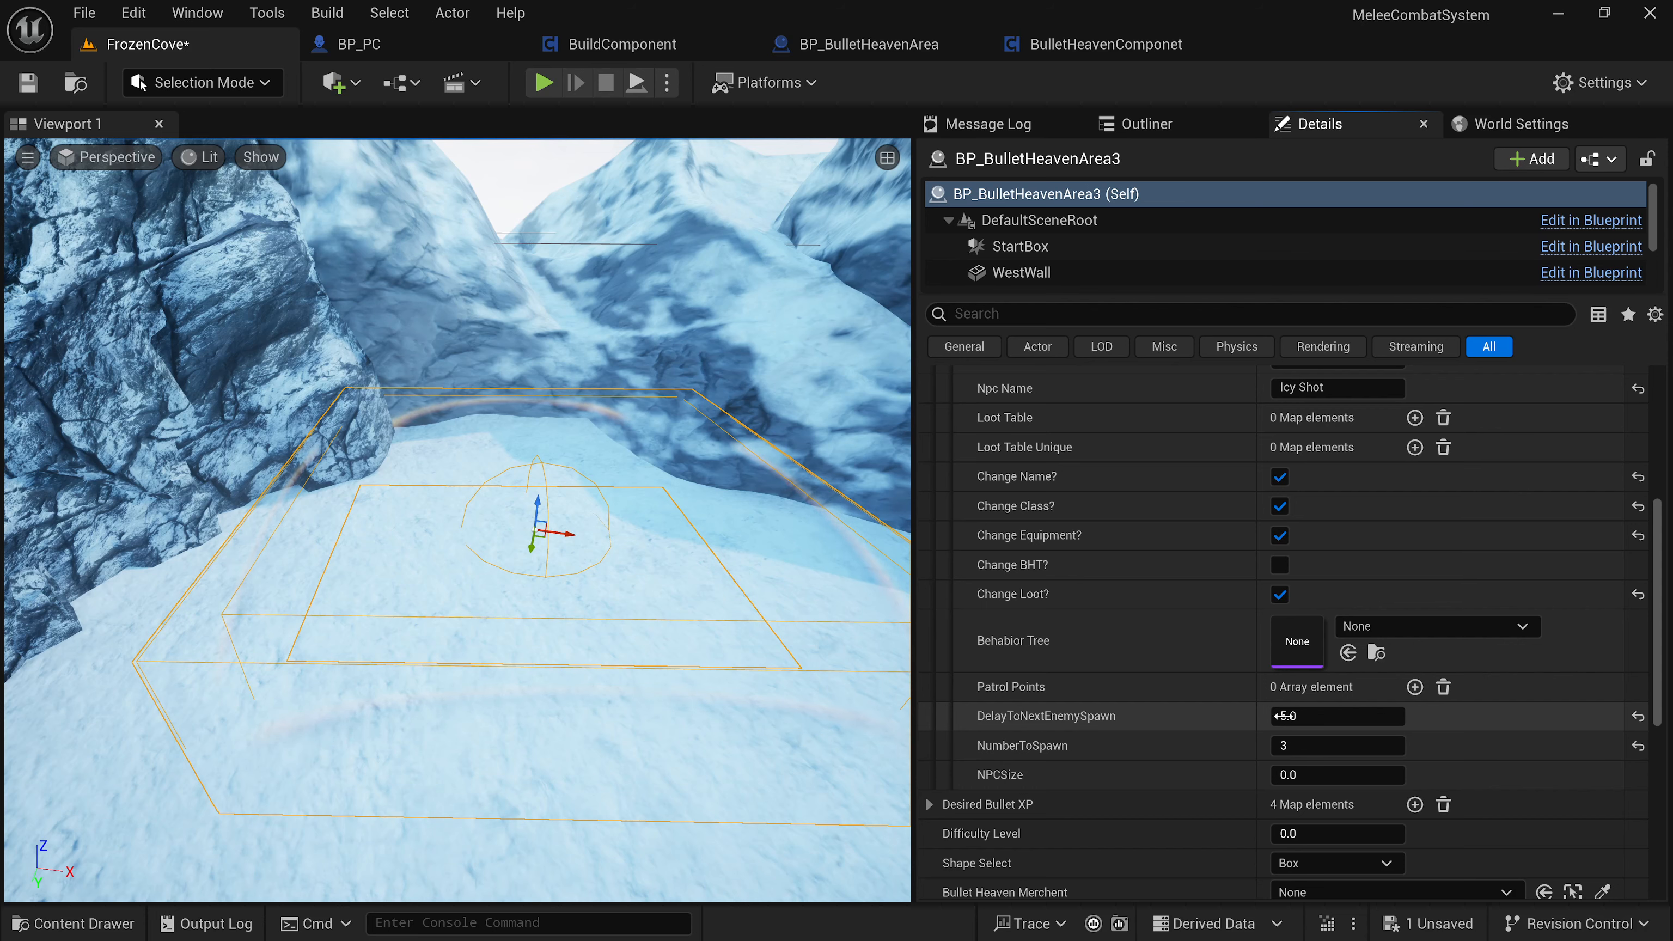
Set NPCSize to 1 for spawn entry 1.
click(1138, 721)
scroll(1064, 741, down, 1)
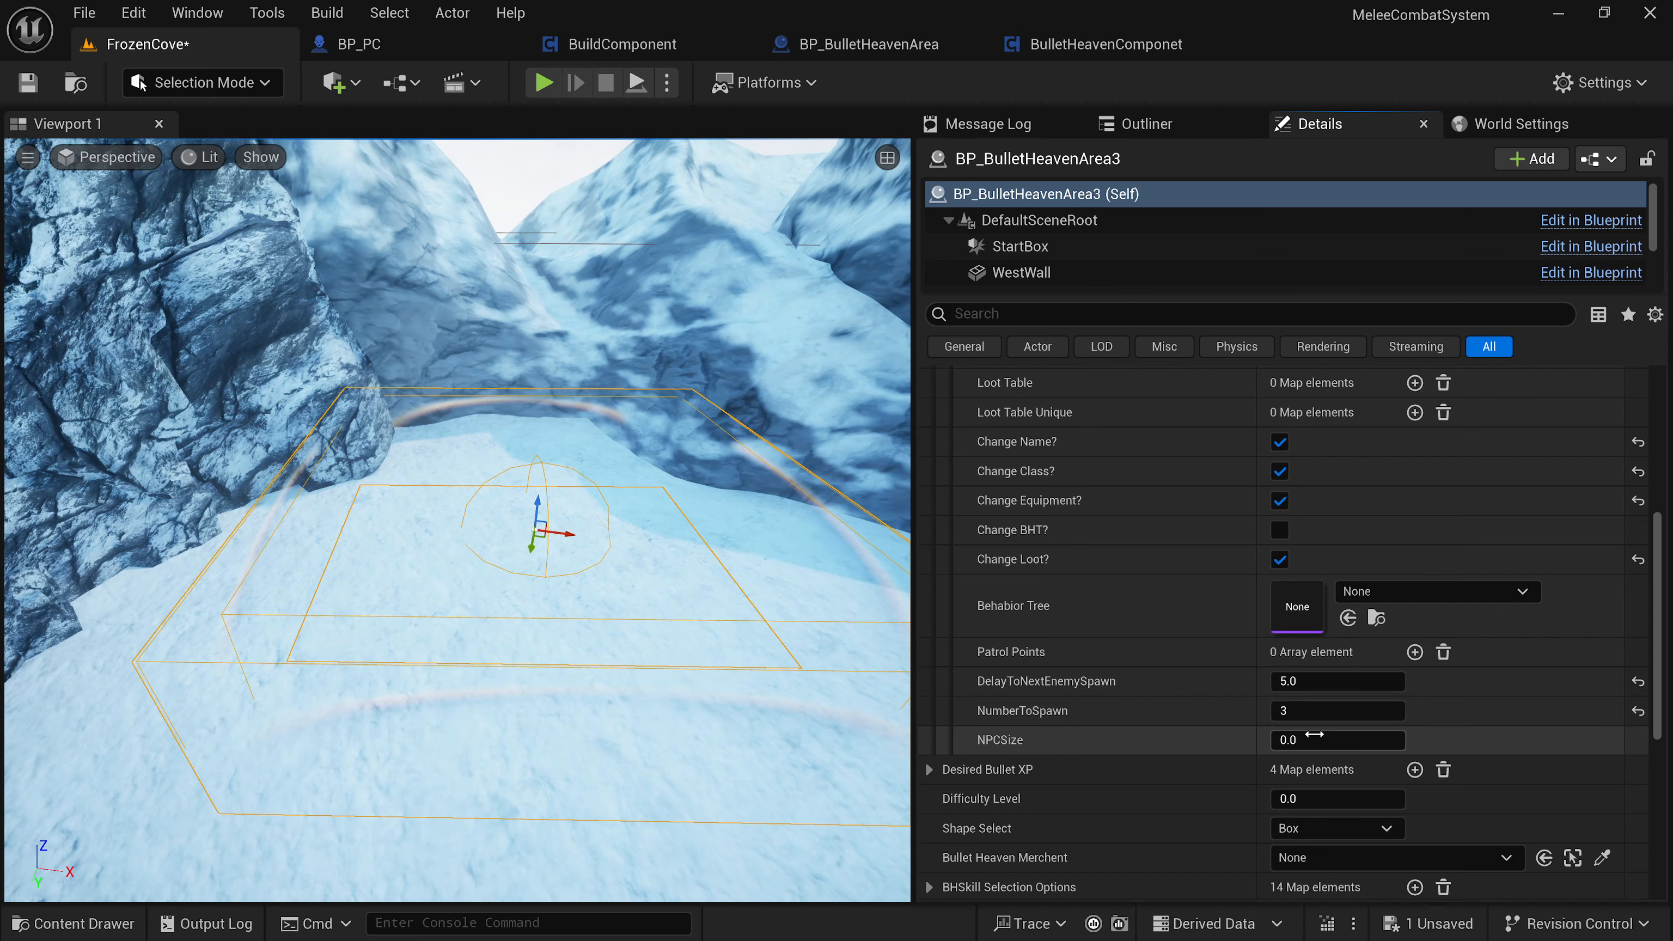
text(1)
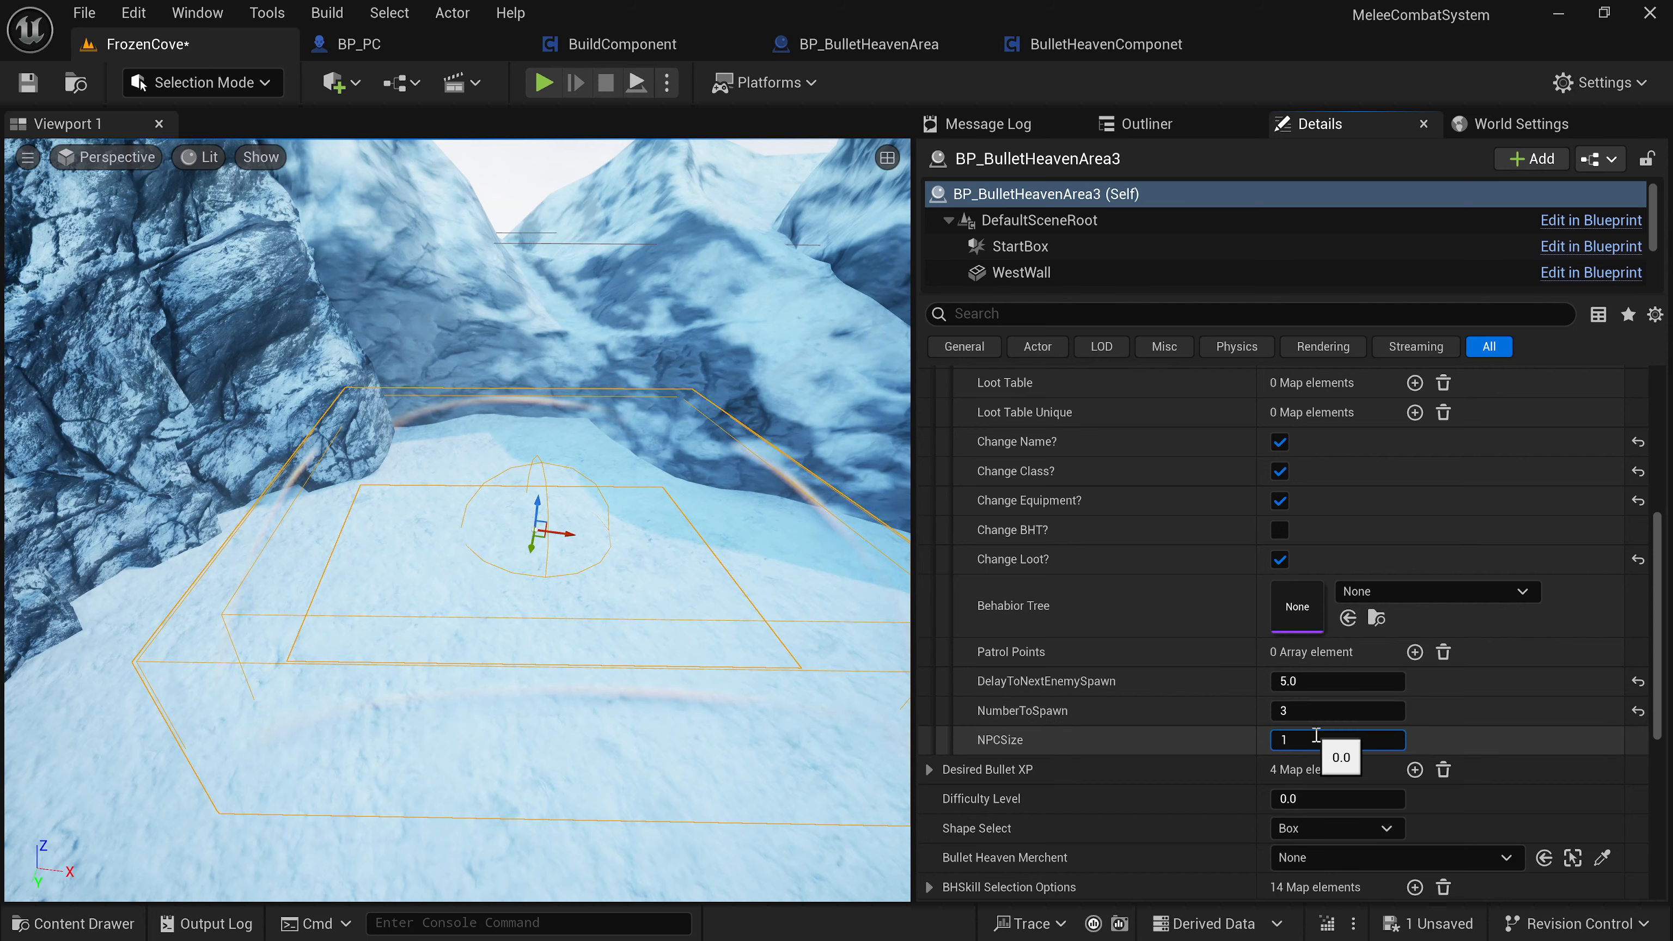
key(Return)
click(1145, 731)
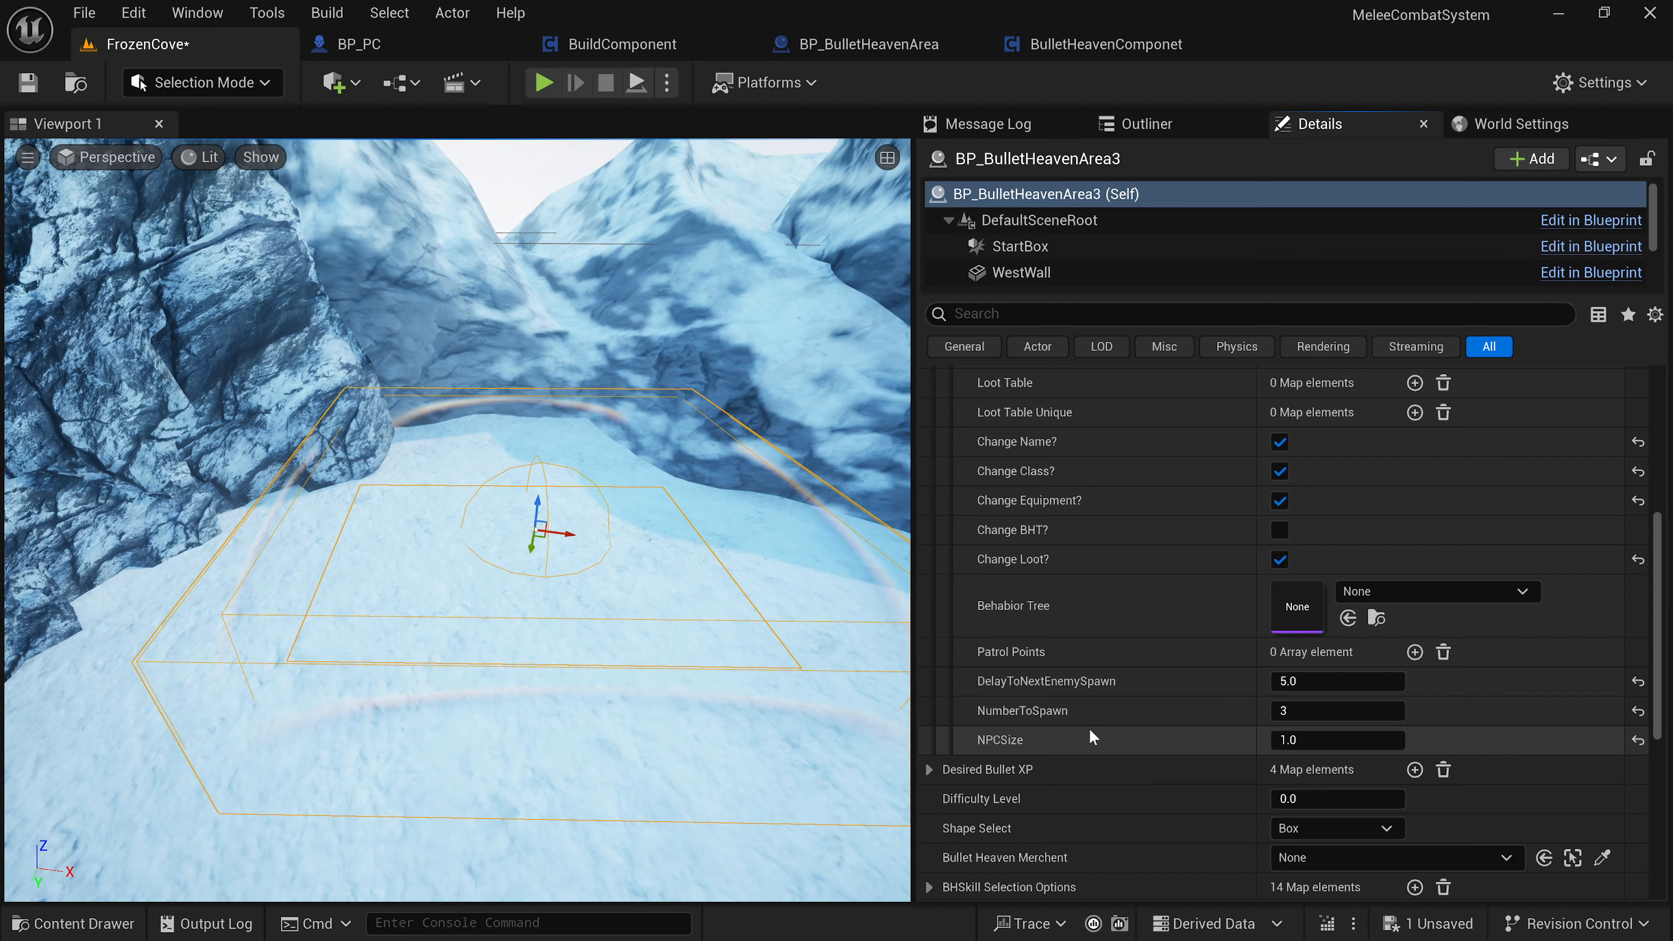
Try adding a second starting equipment item to spawn entry 1 by searching for "dev", and delete the extra slot.
scroll(1010, 539, up, 5)
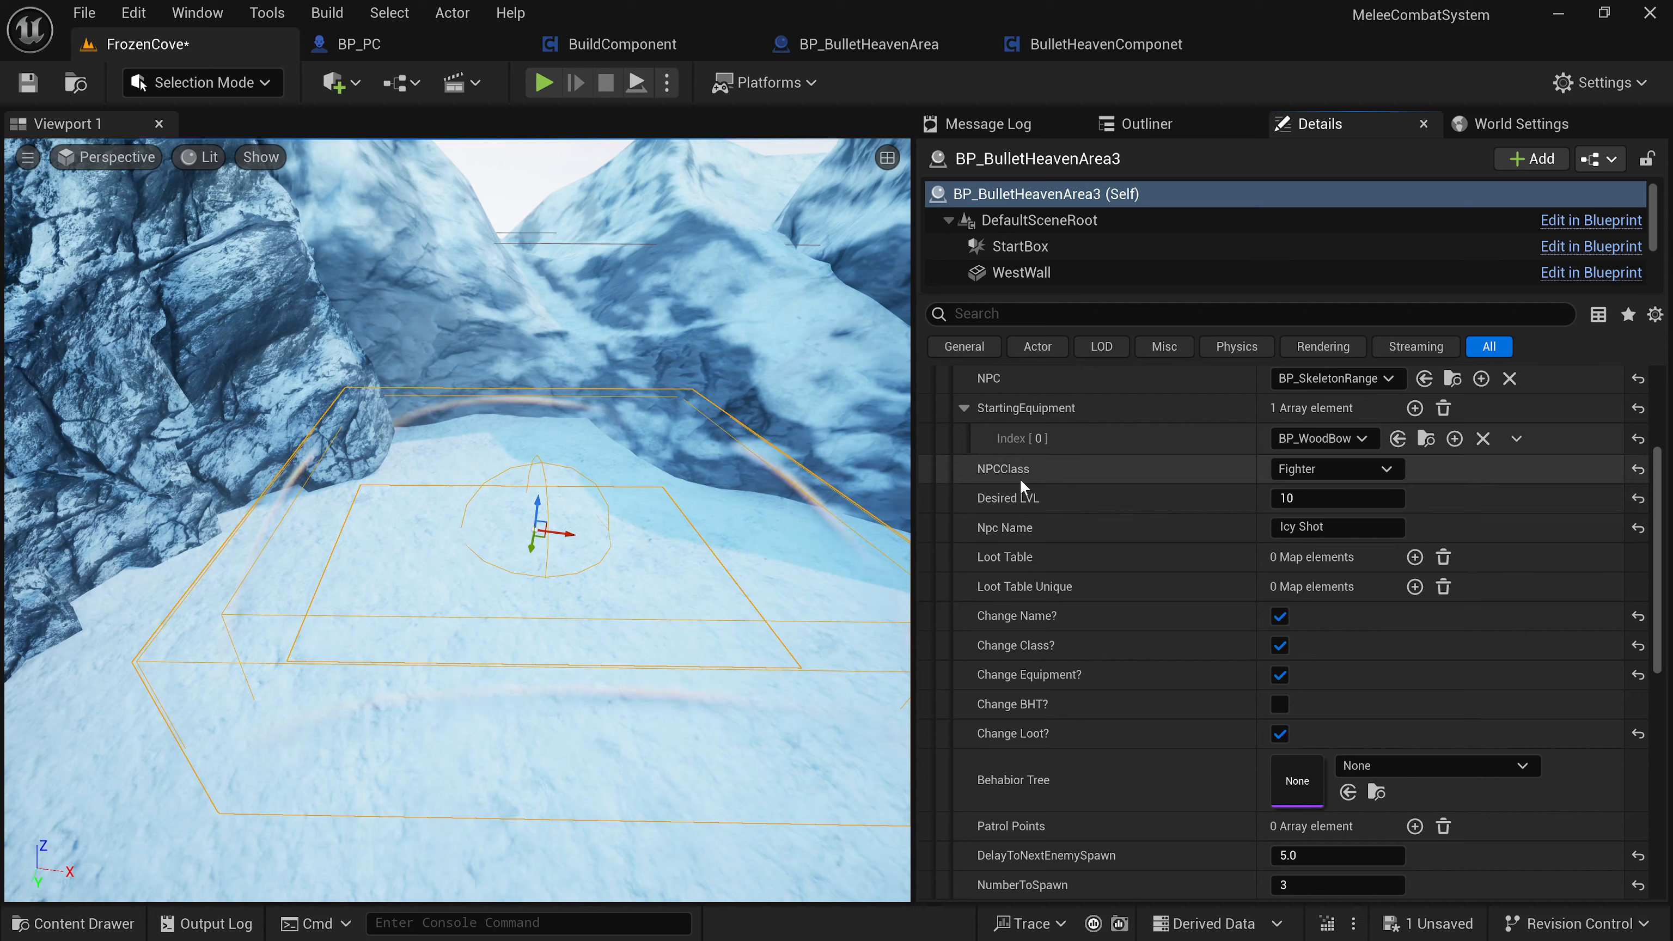
scroll(1019, 471, up, 1)
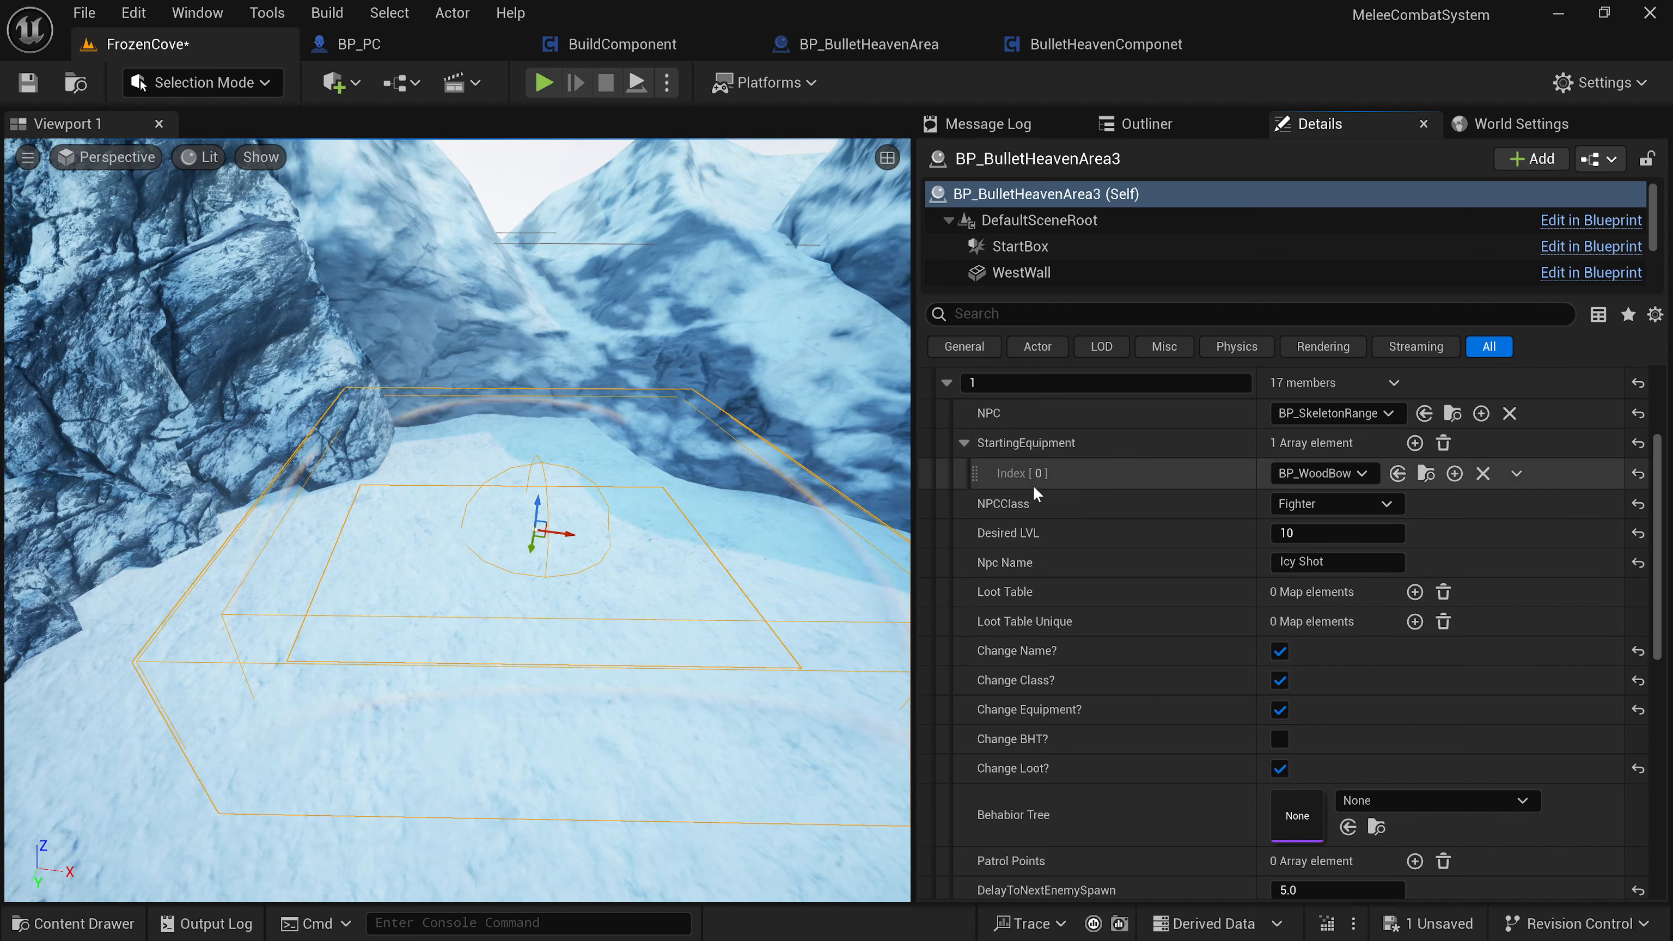
click(1414, 443)
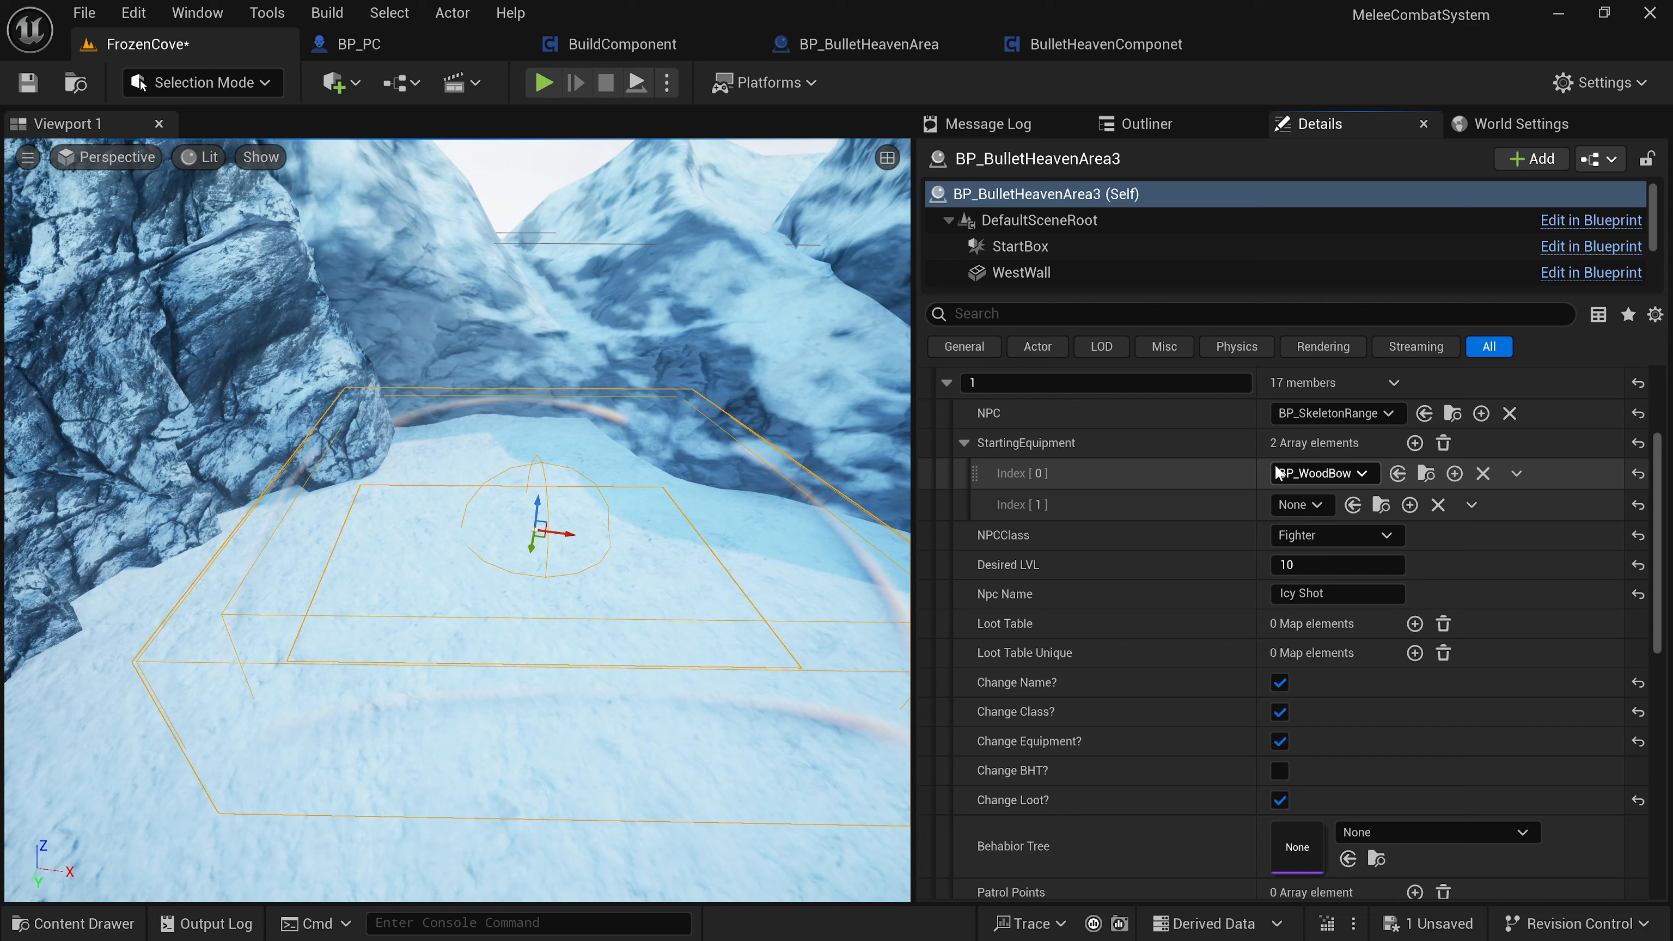
click(1297, 505)
text(de)
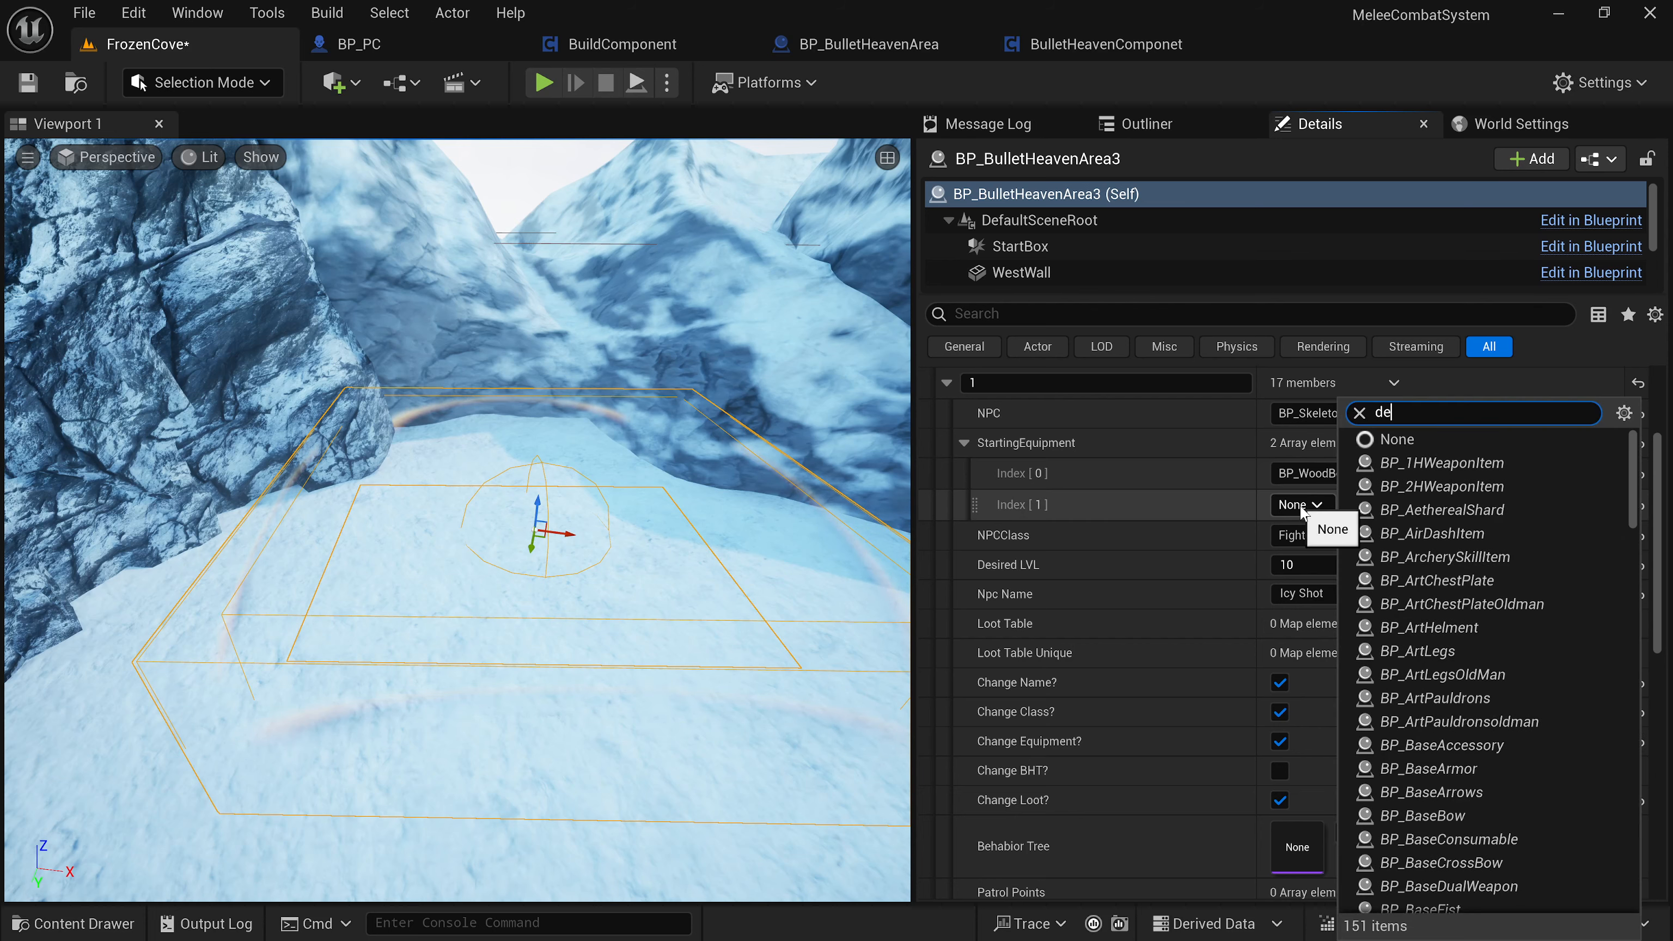
text(v)
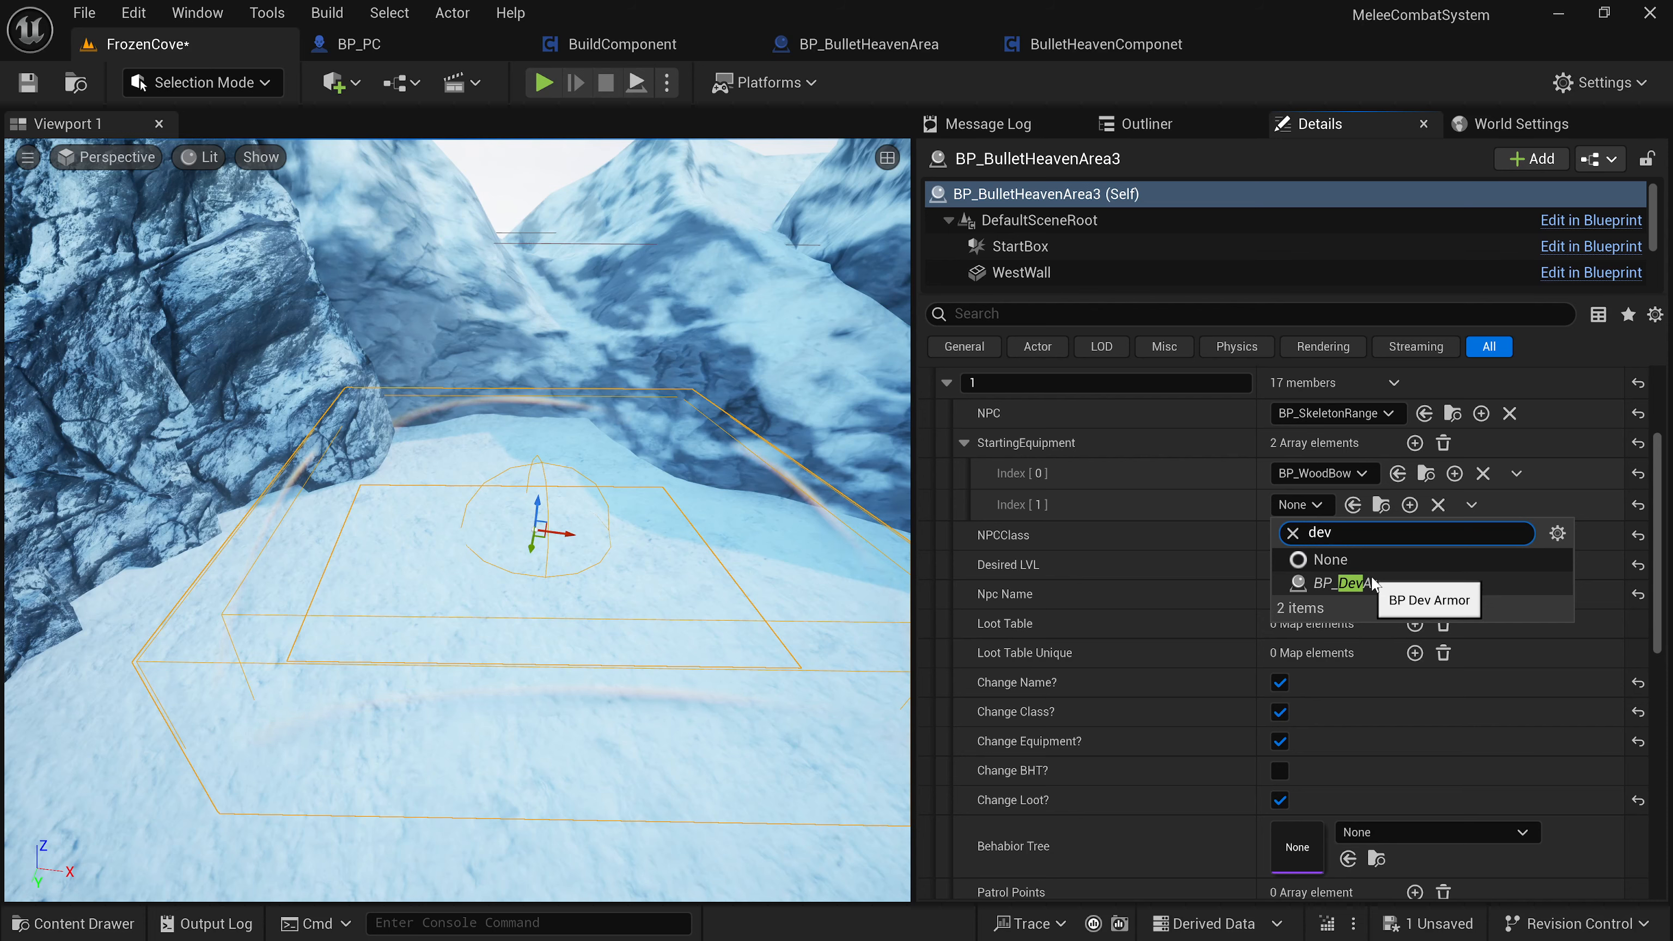
click(1034, 510)
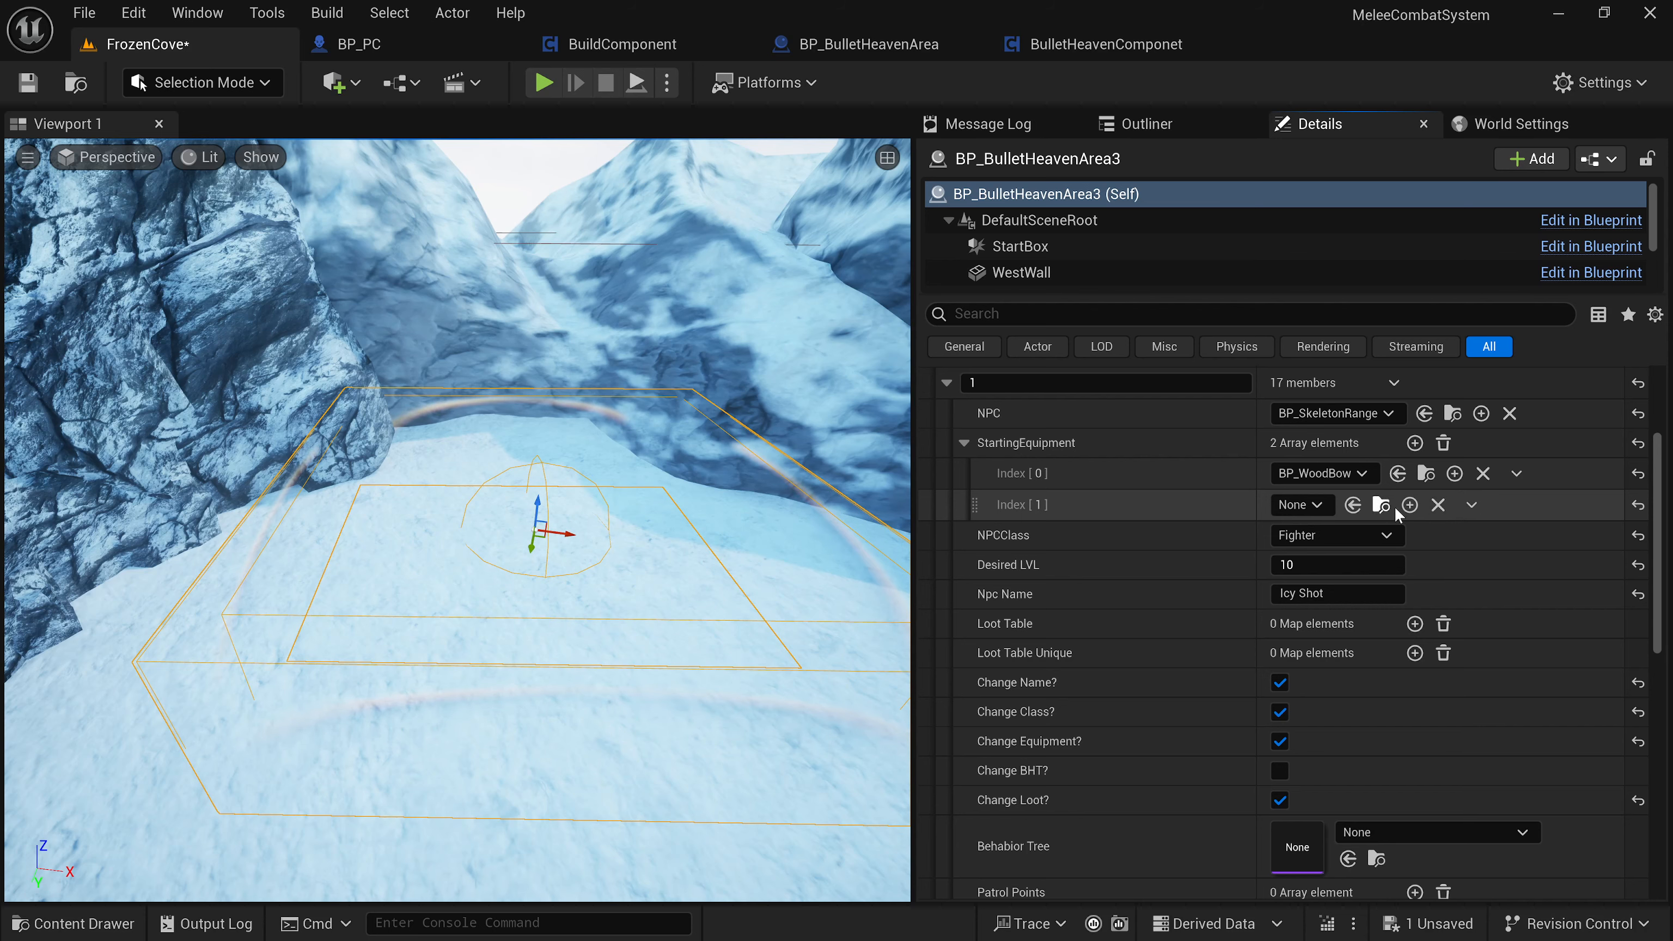
click(1474, 505)
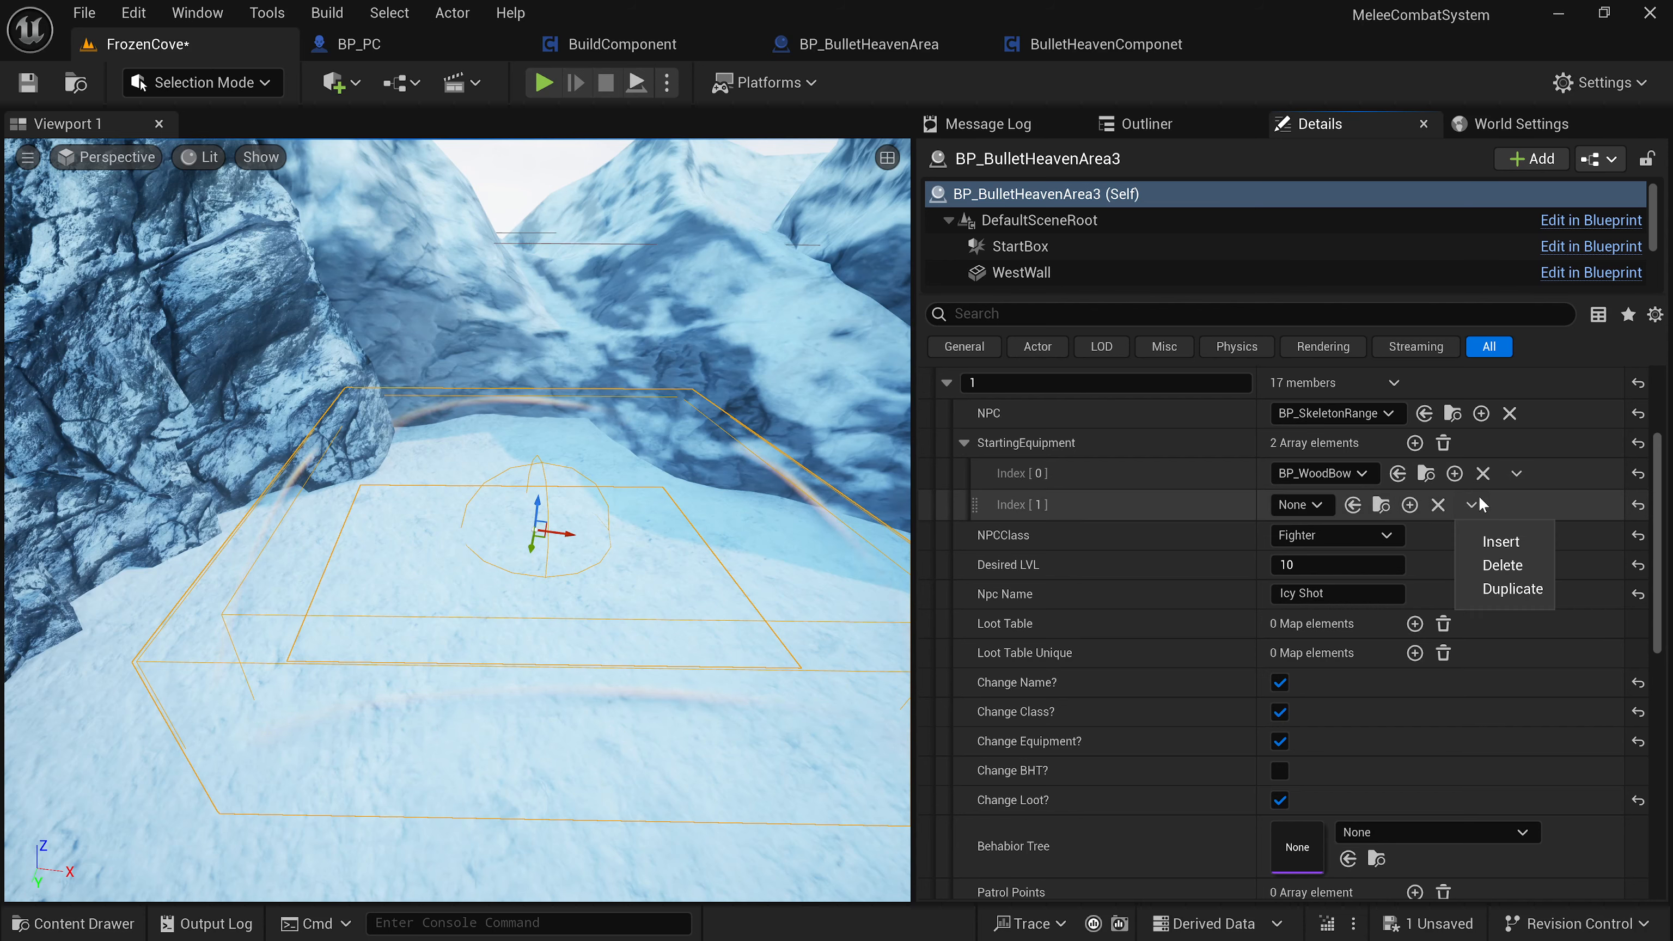
click(1494, 564)
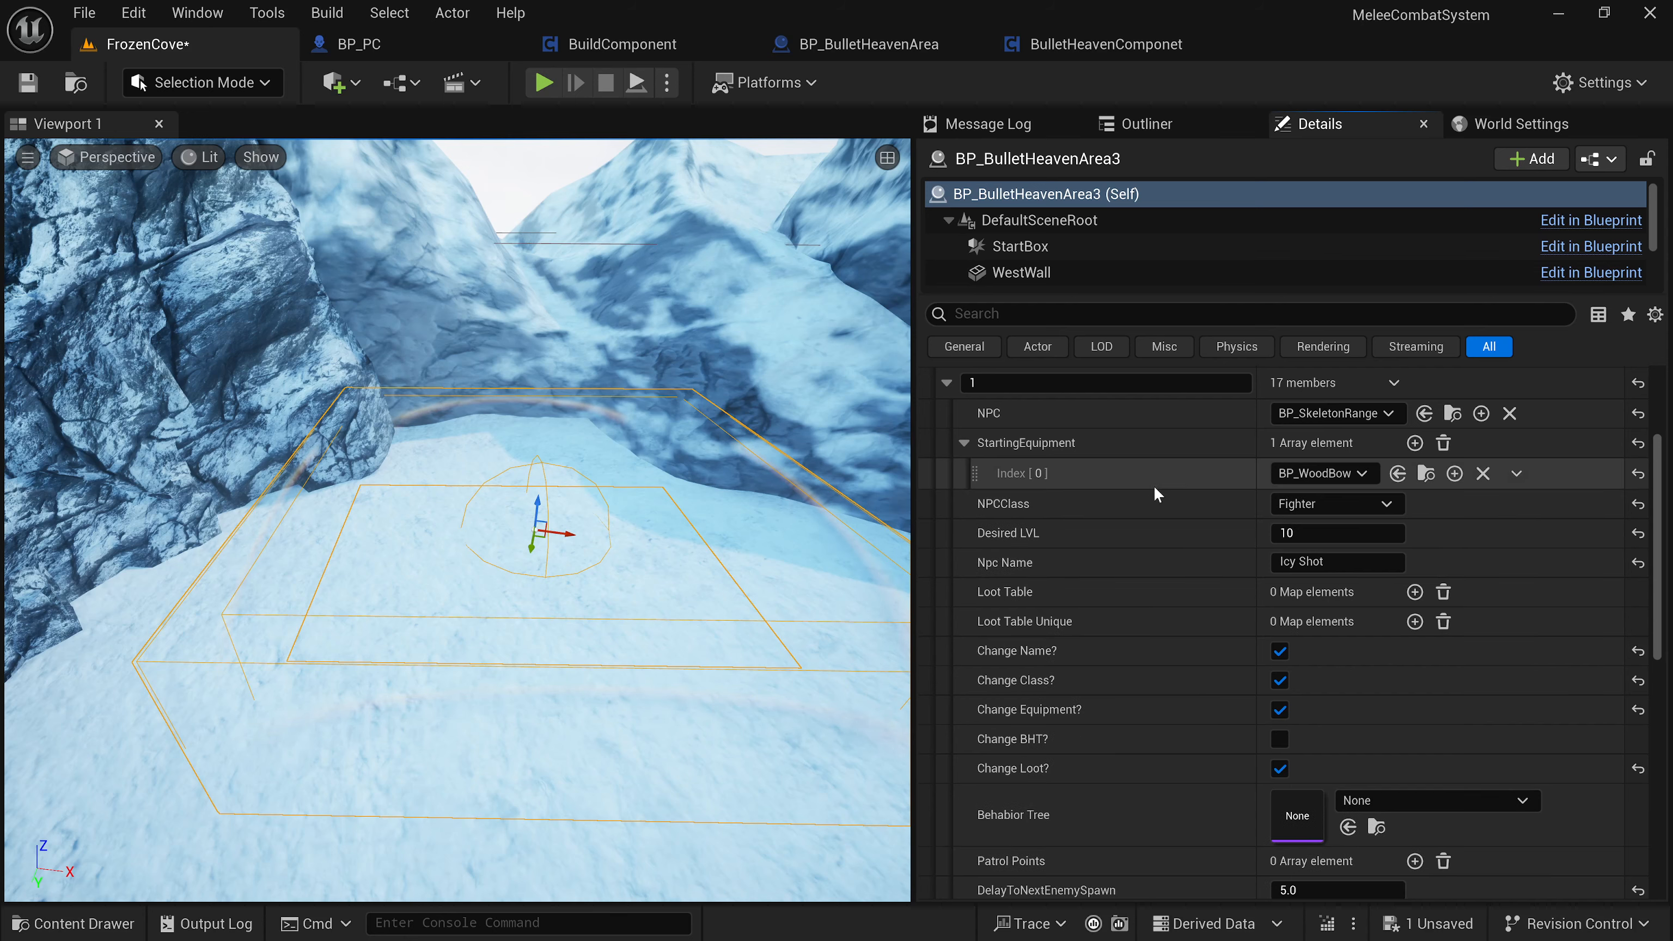
Look over the remaining settings of spawn entry 1 and collapse its StartingEquipment list.
scroll(1040, 552, down, 6)
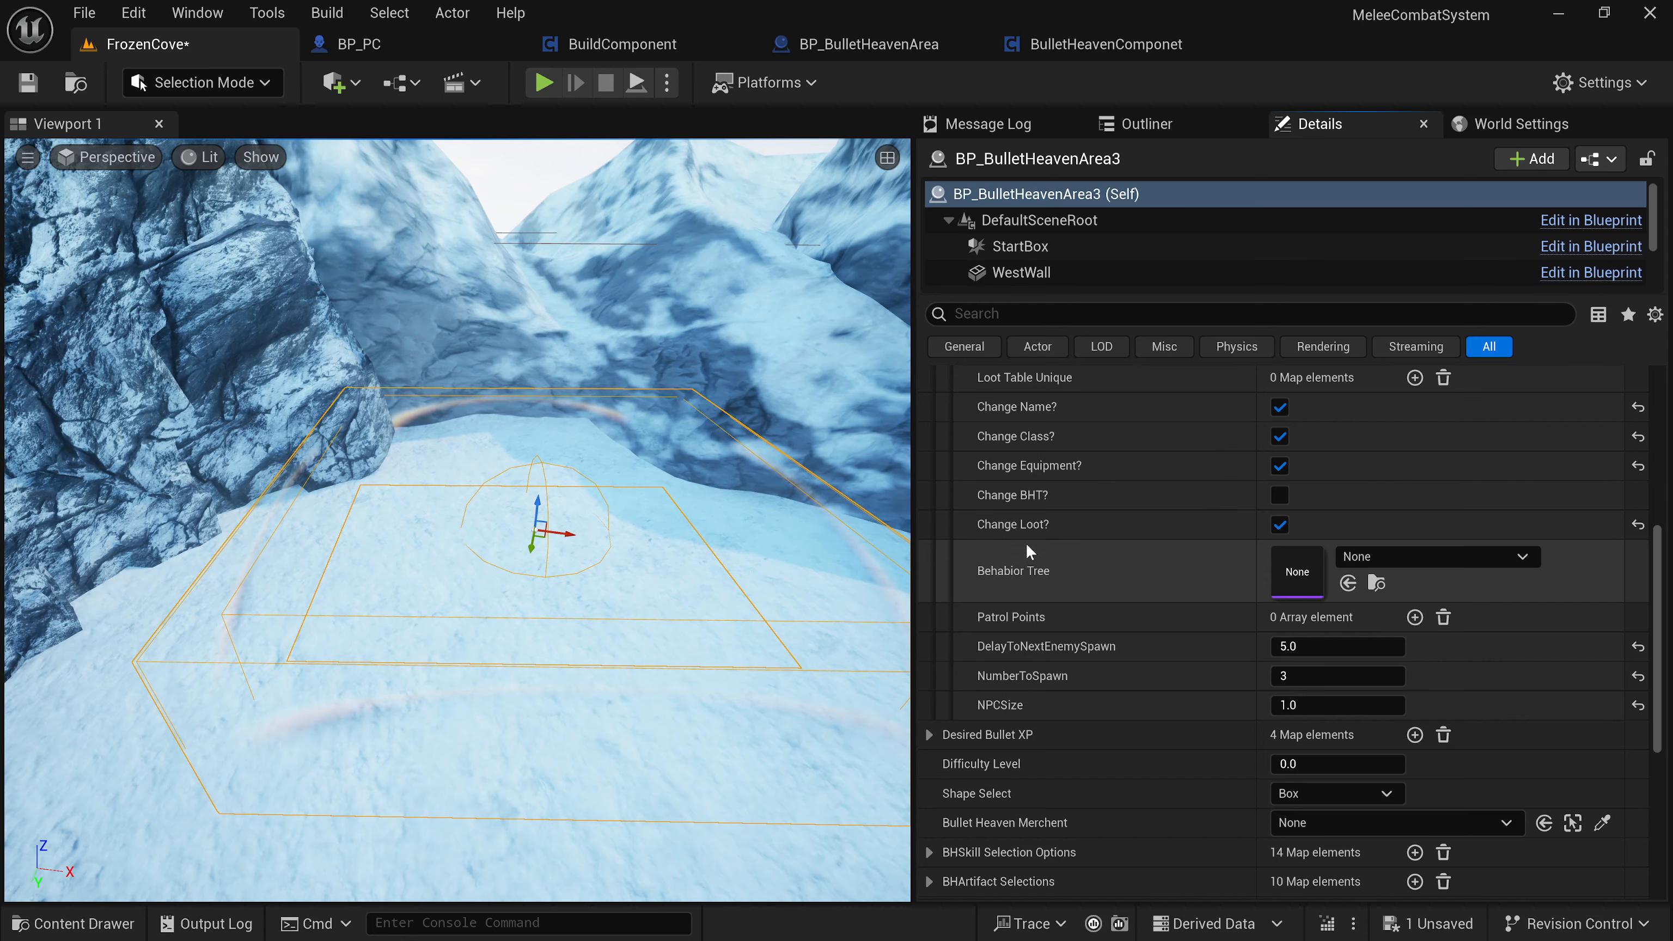
scroll(996, 560, down, 3)
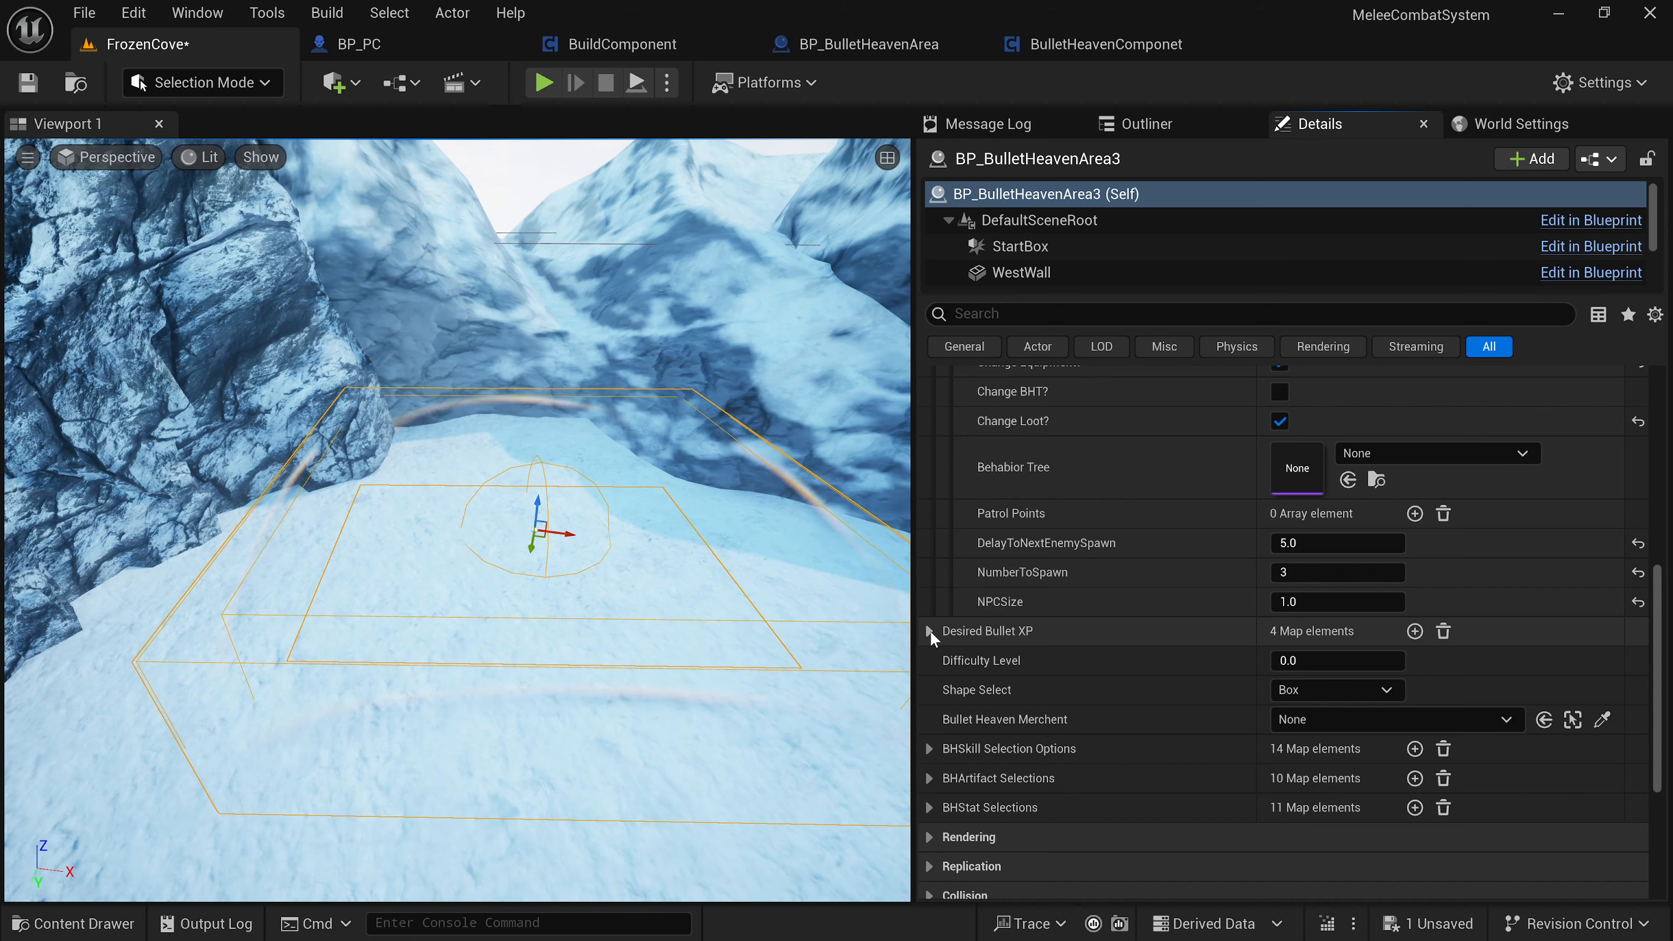
scroll(1033, 545, up, 9)
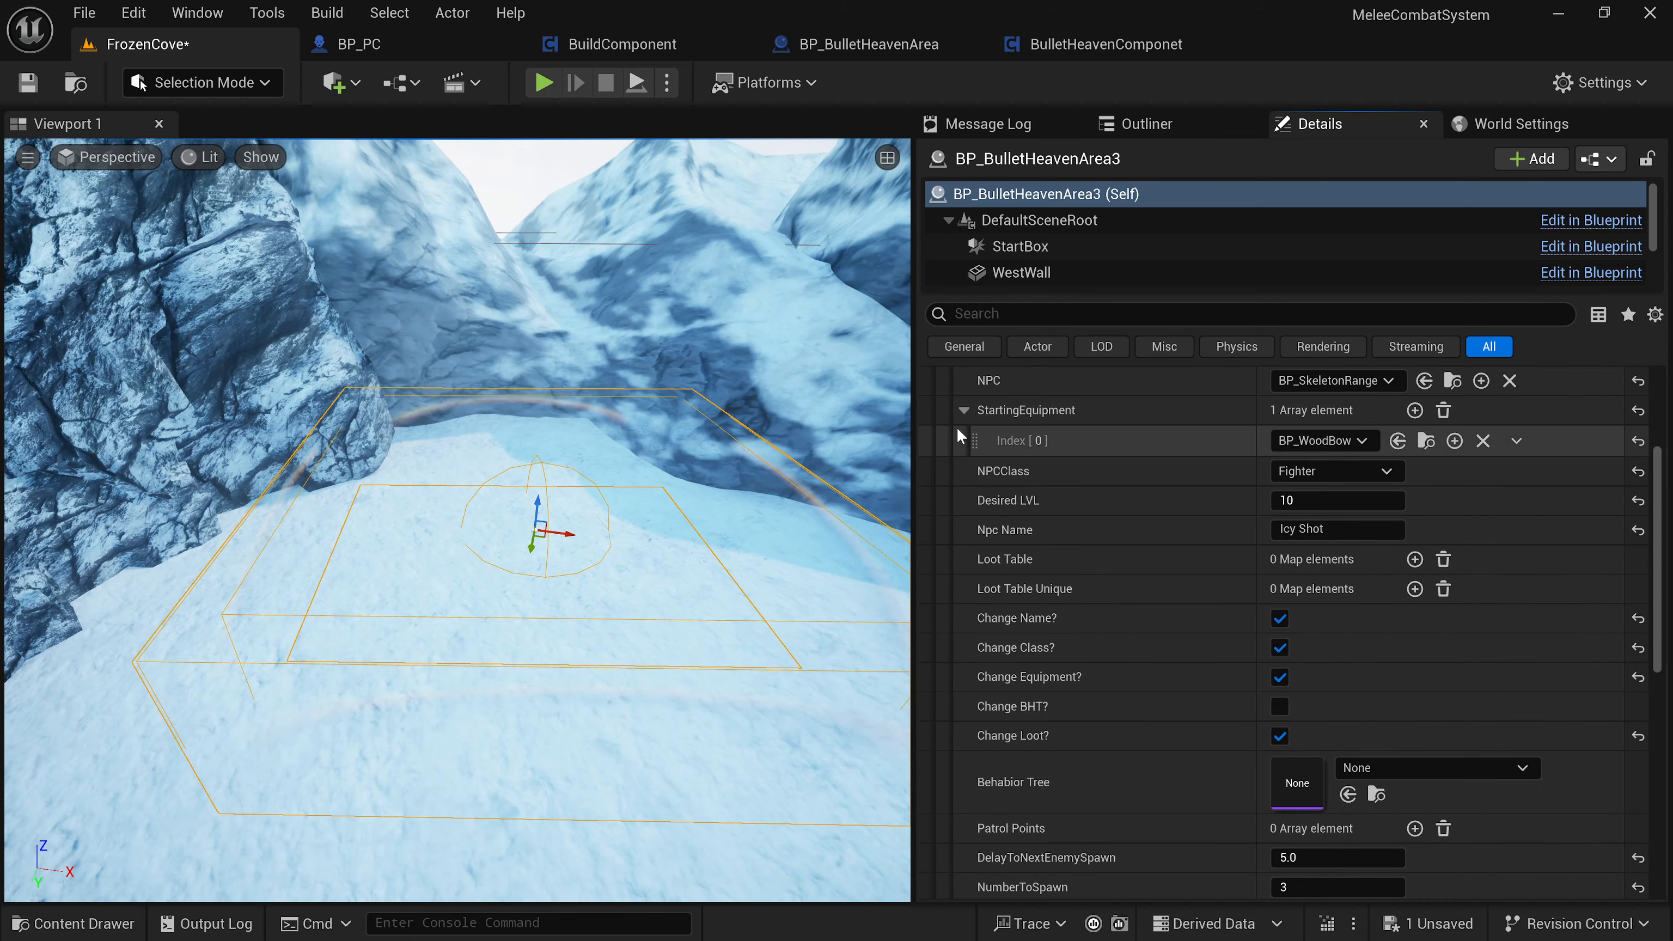
click(962, 409)
scroll(968, 421, up, 3)
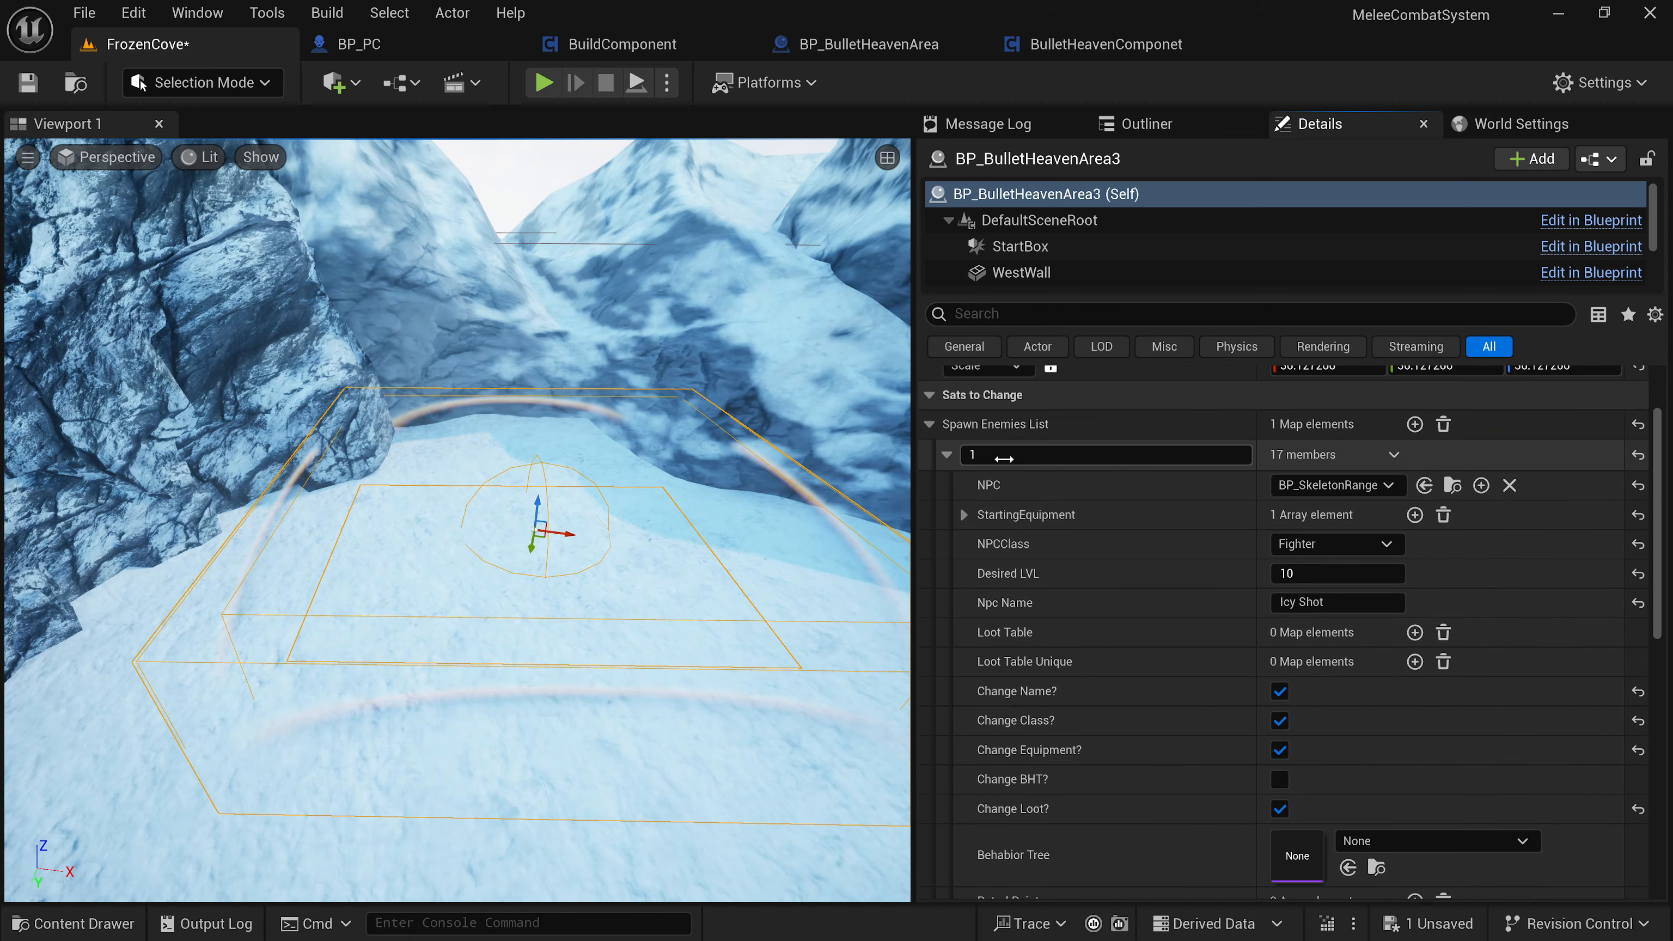
Add another entry to the Spawn Enemies List, set its key to 2, and collapse both entries.
click(1481, 485)
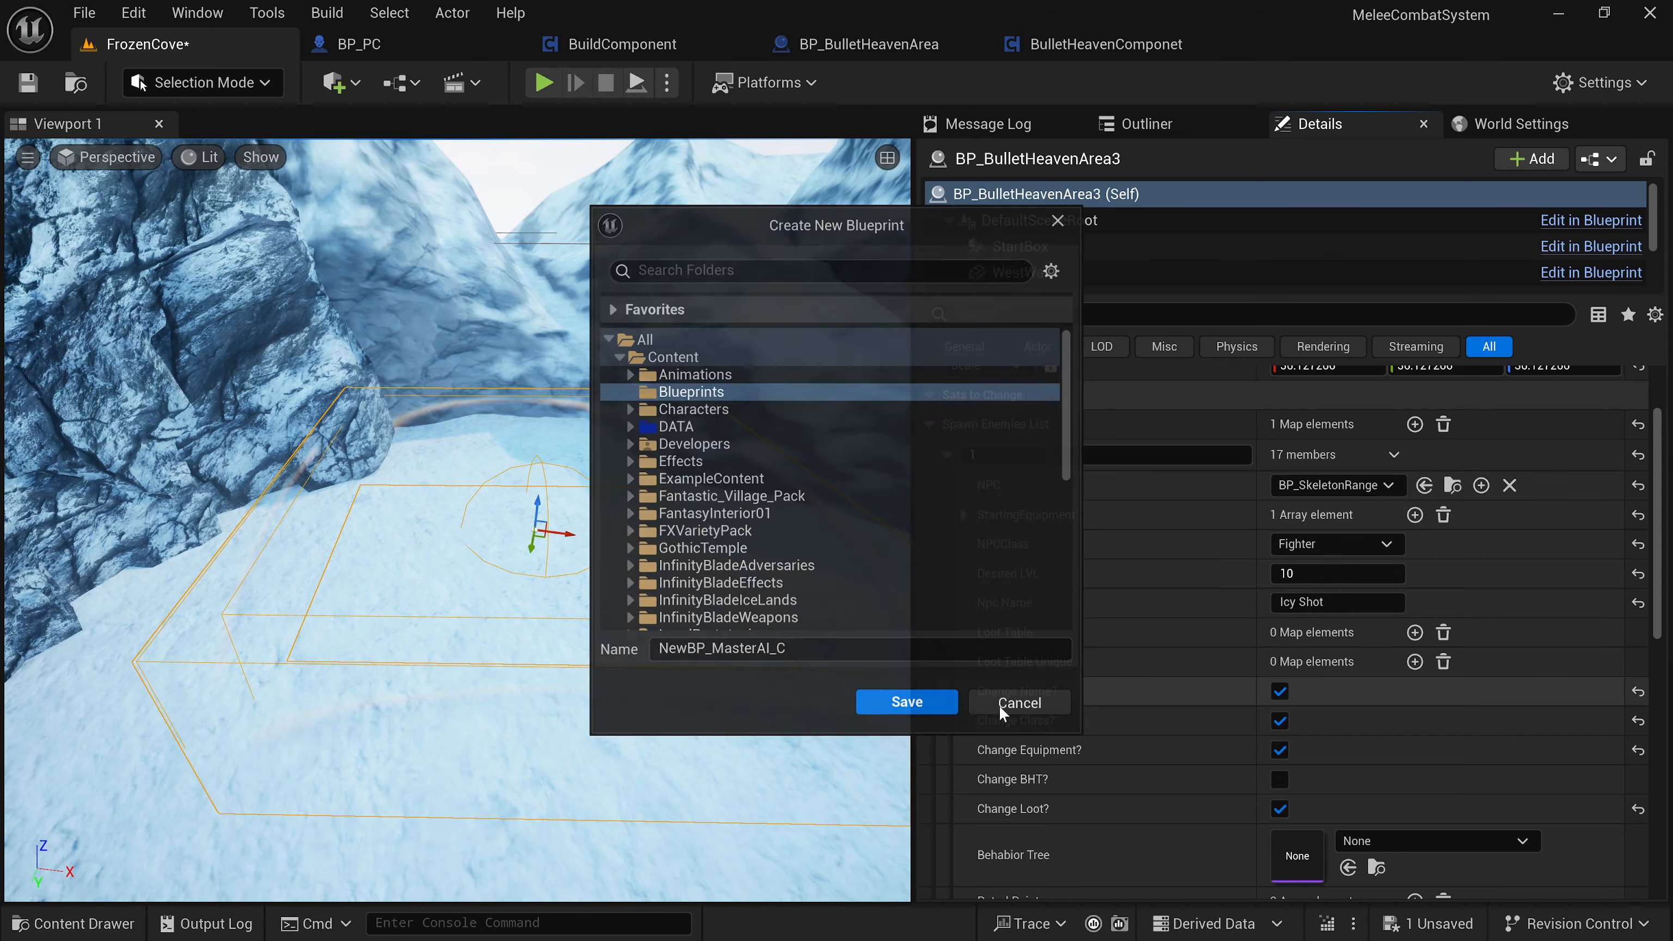
click(999, 705)
scroll(1412, 440, up, 2)
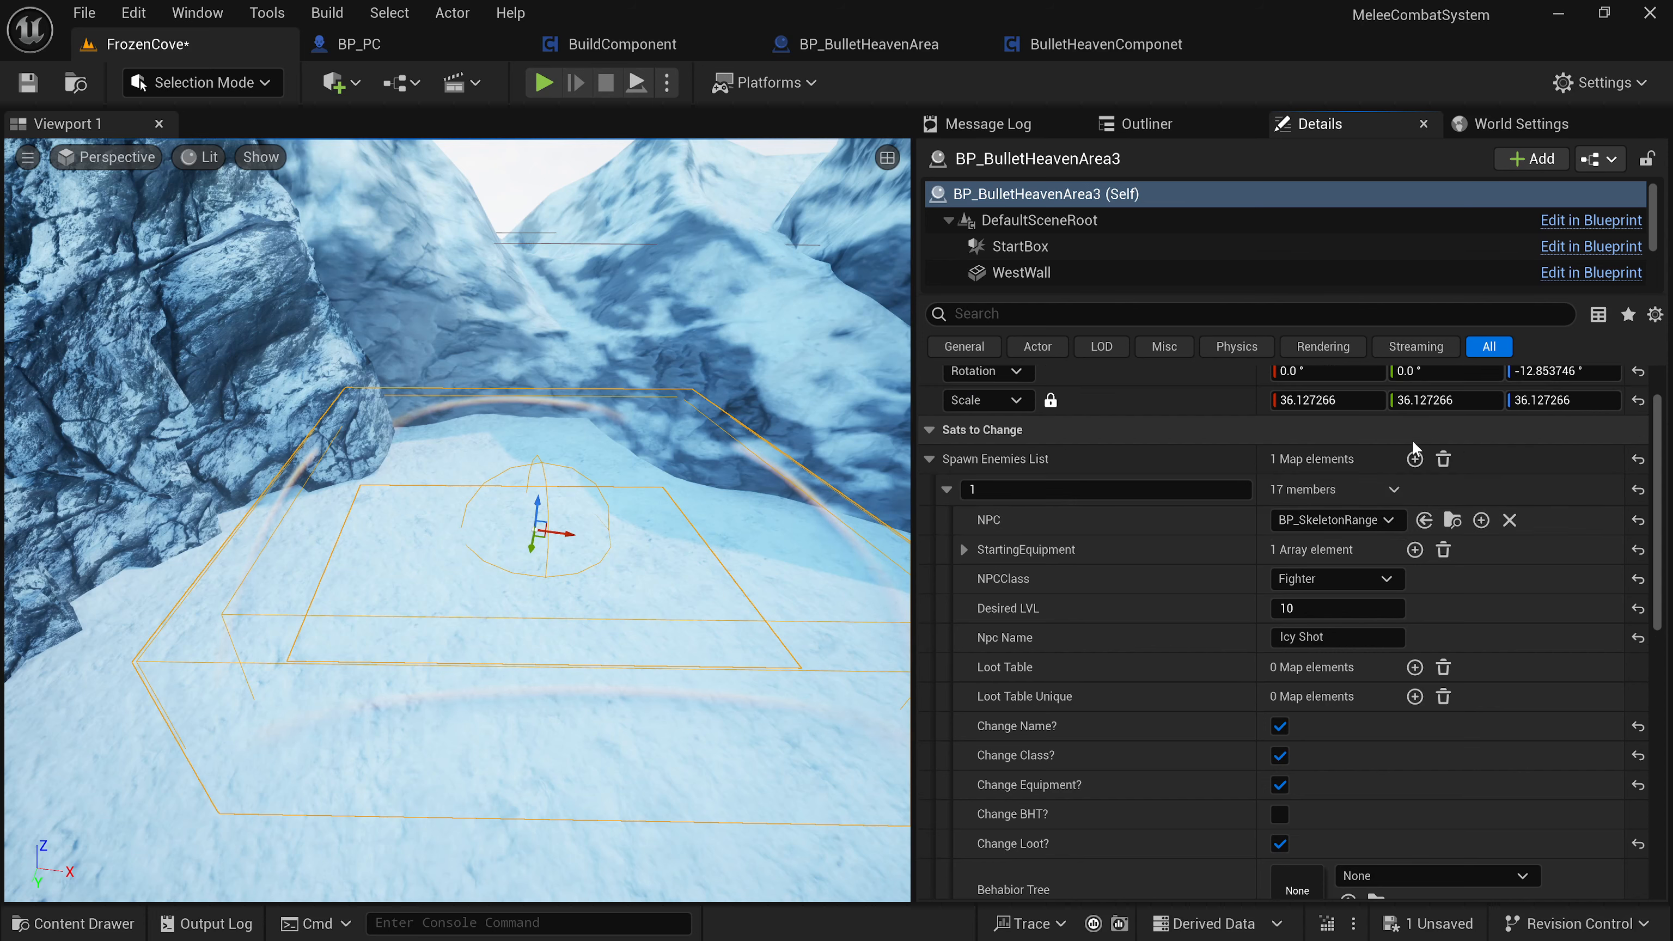
click(1415, 493)
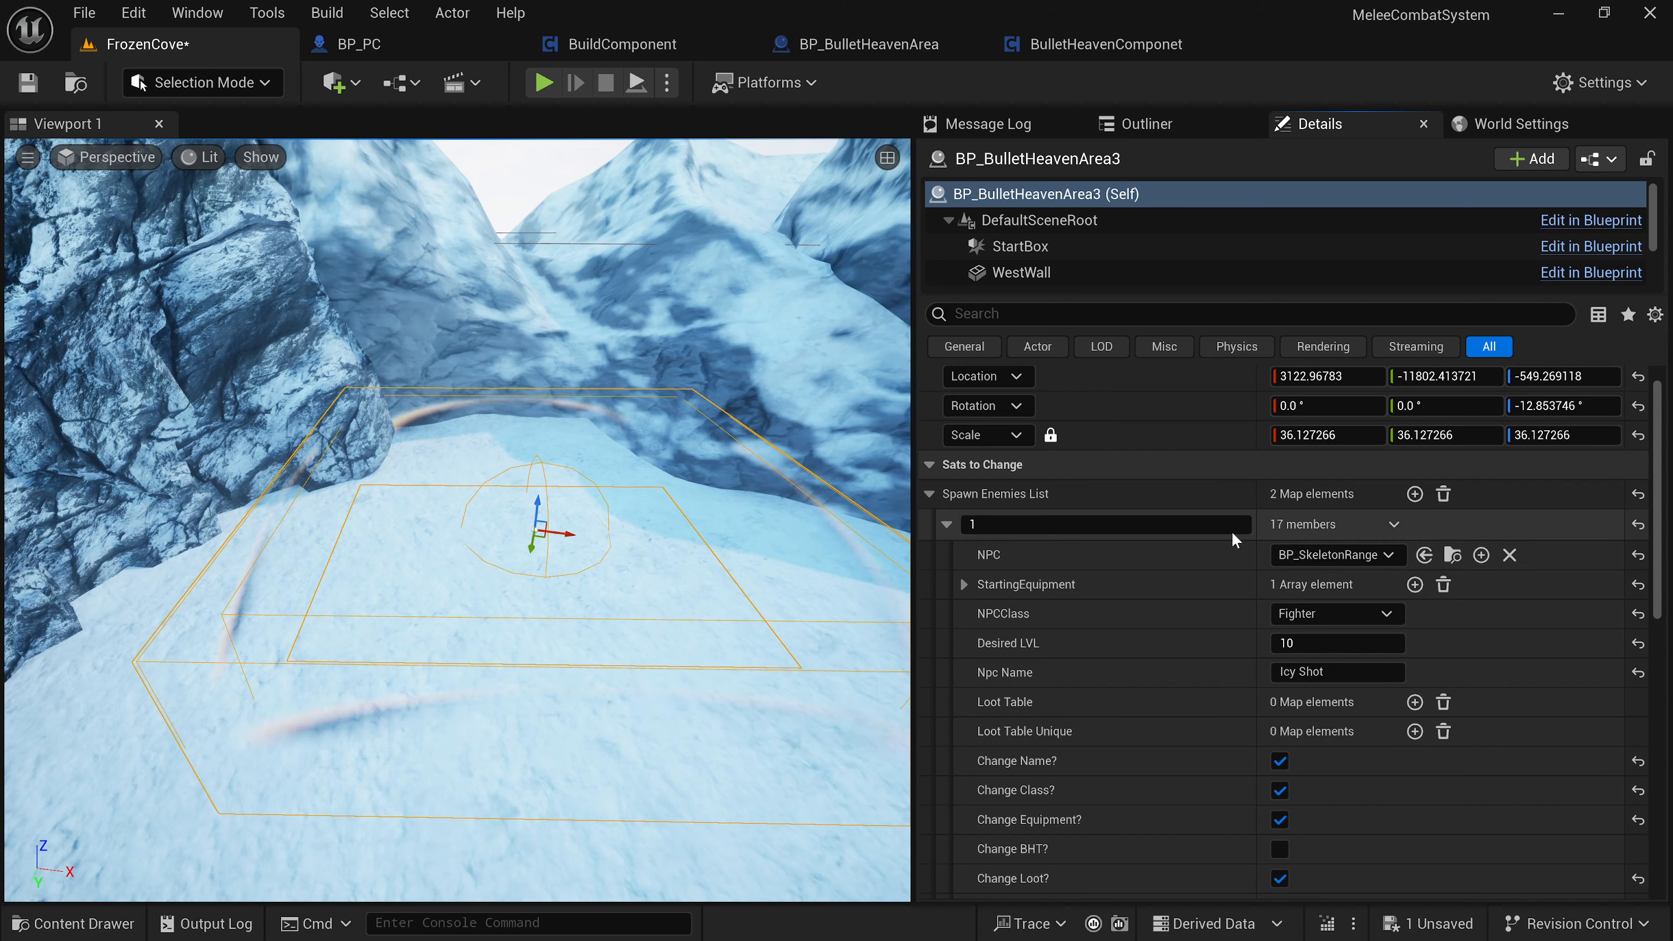
click(946, 525)
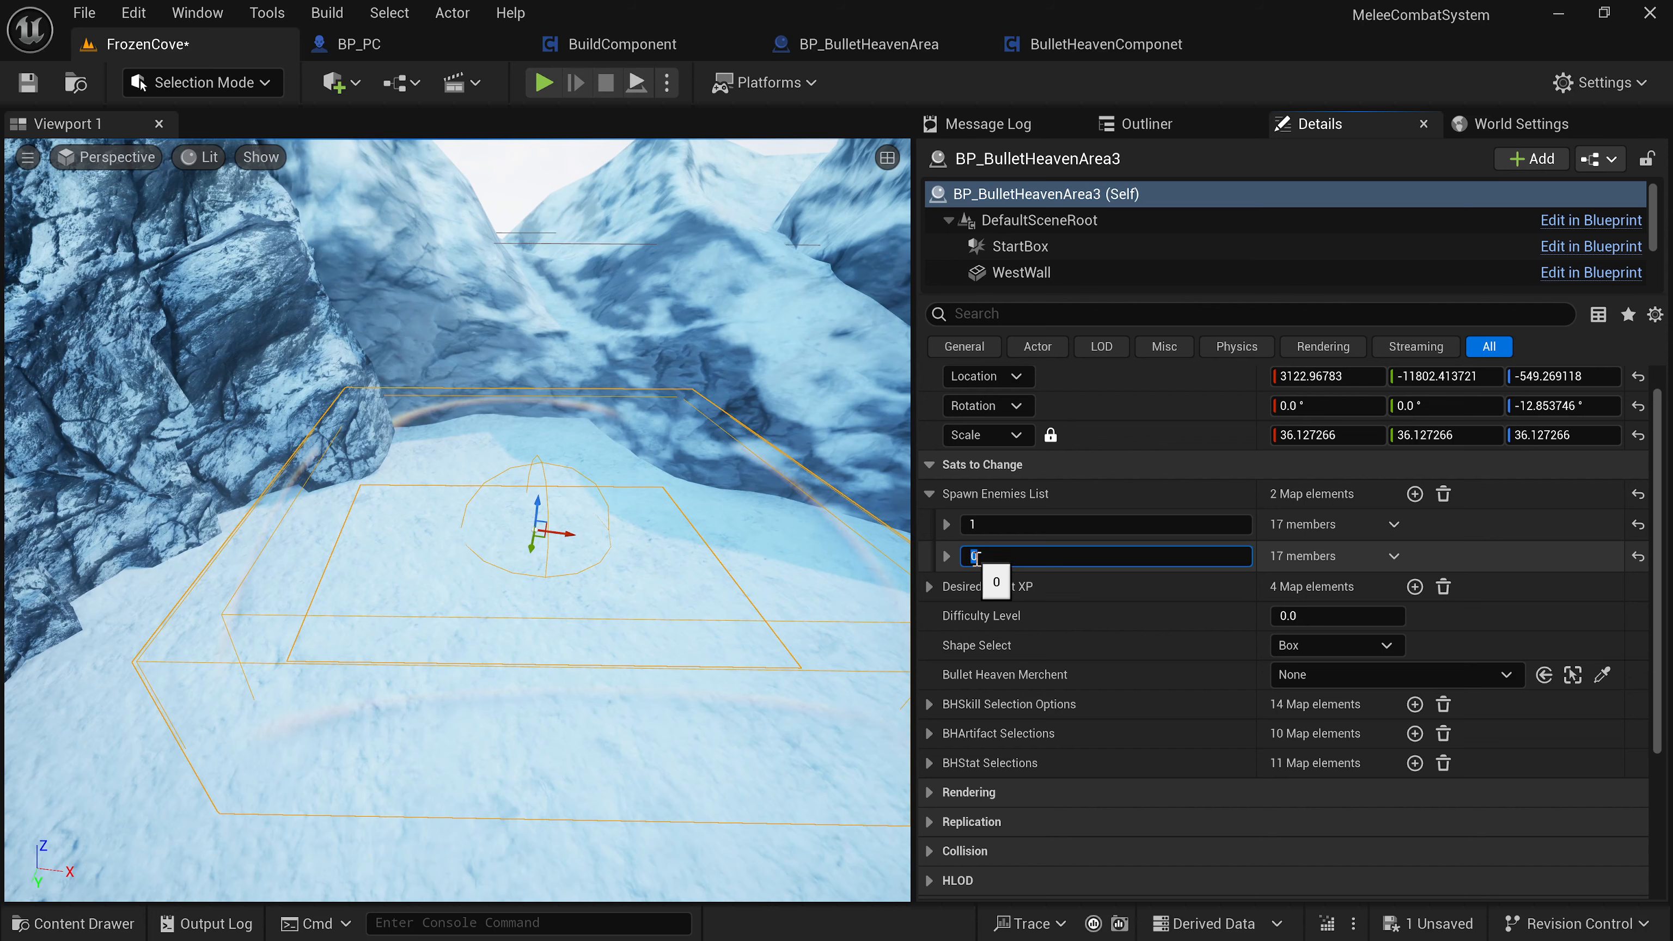
text(2)
click(946, 557)
scroll(1131, 583, down, 2)
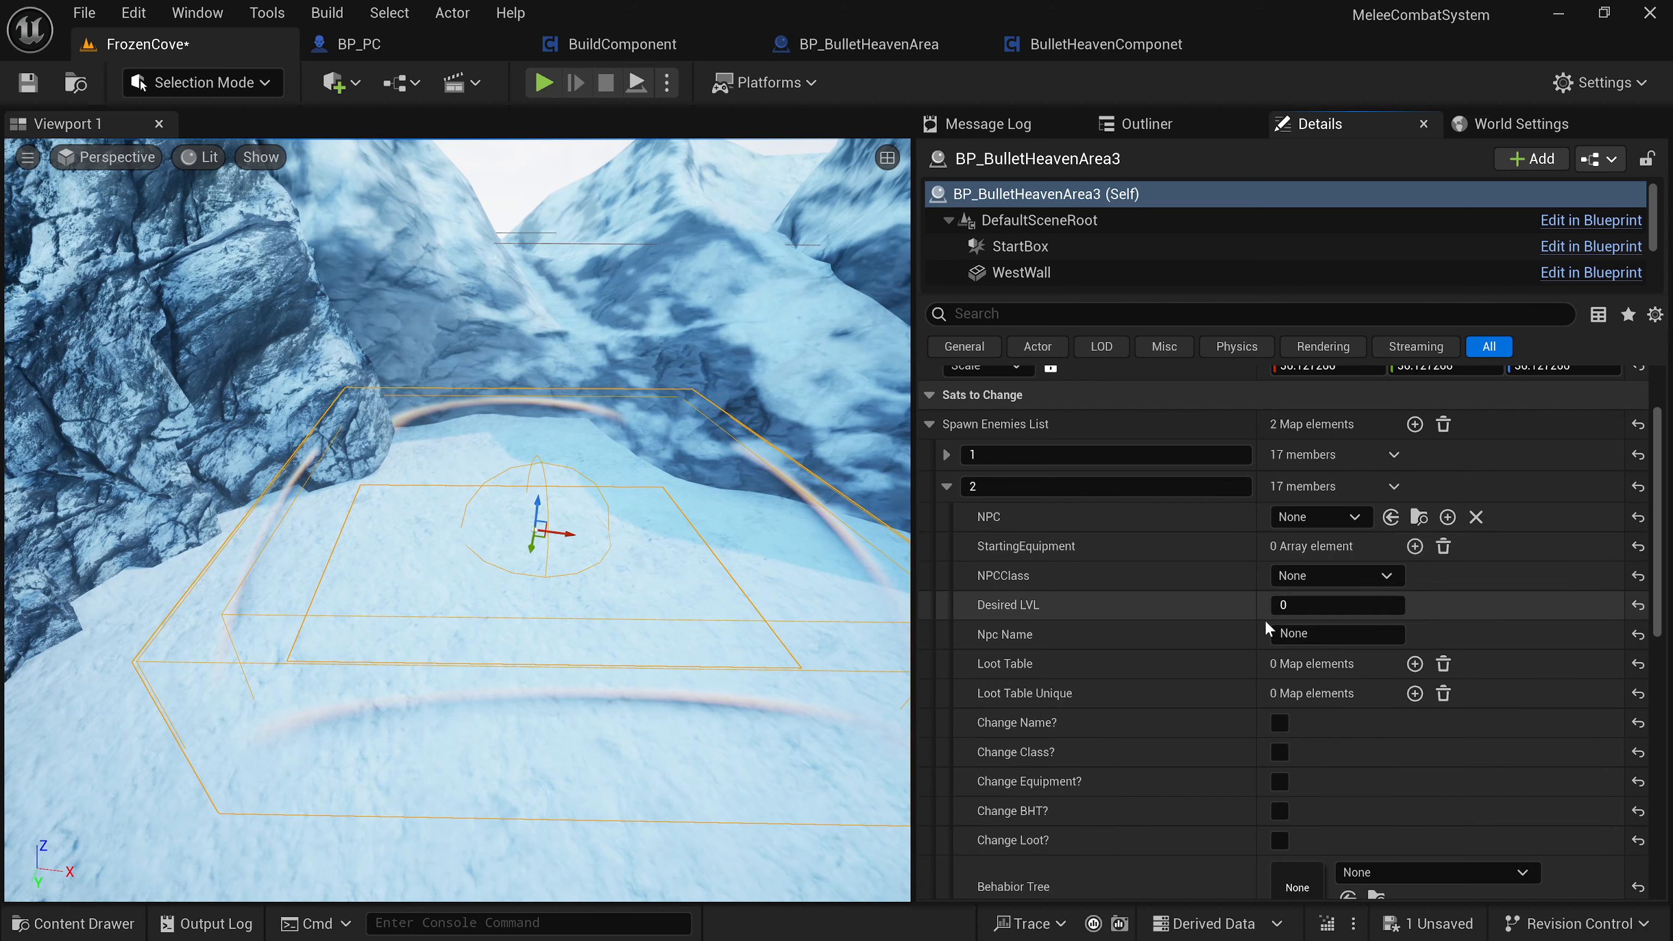
click(947, 486)
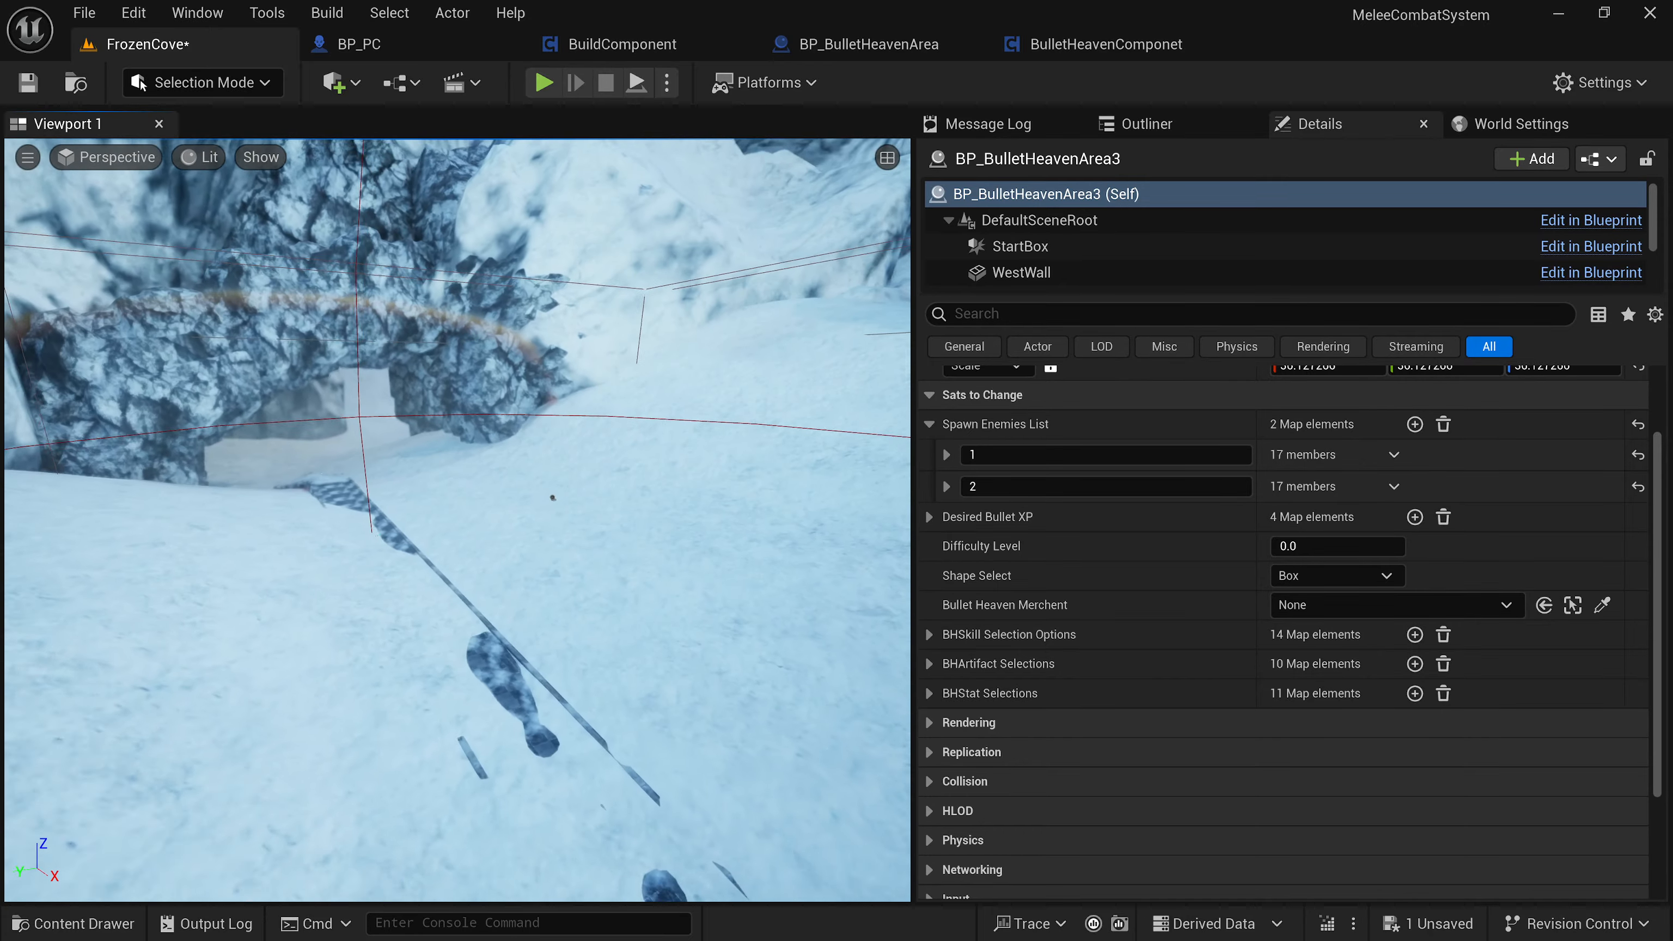
Select the existing BP_BulletHeavenArea near the cave entrance and examine the NPC, delay and spawn number settings of its spawn entry 1.
click(511, 534)
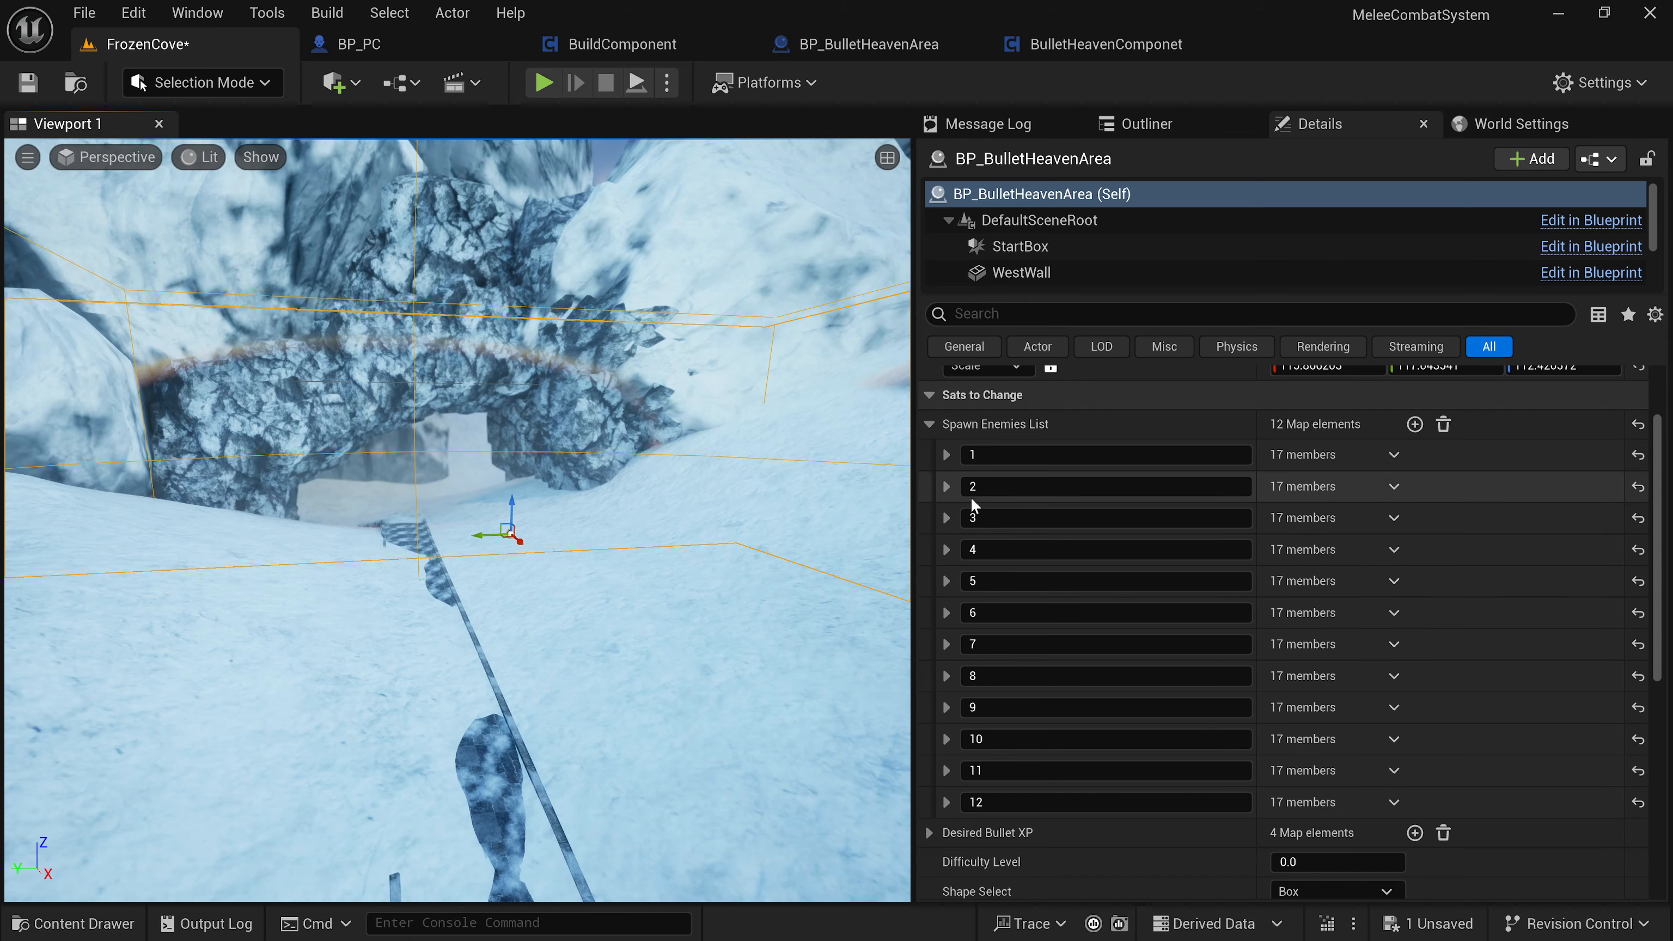
click(947, 454)
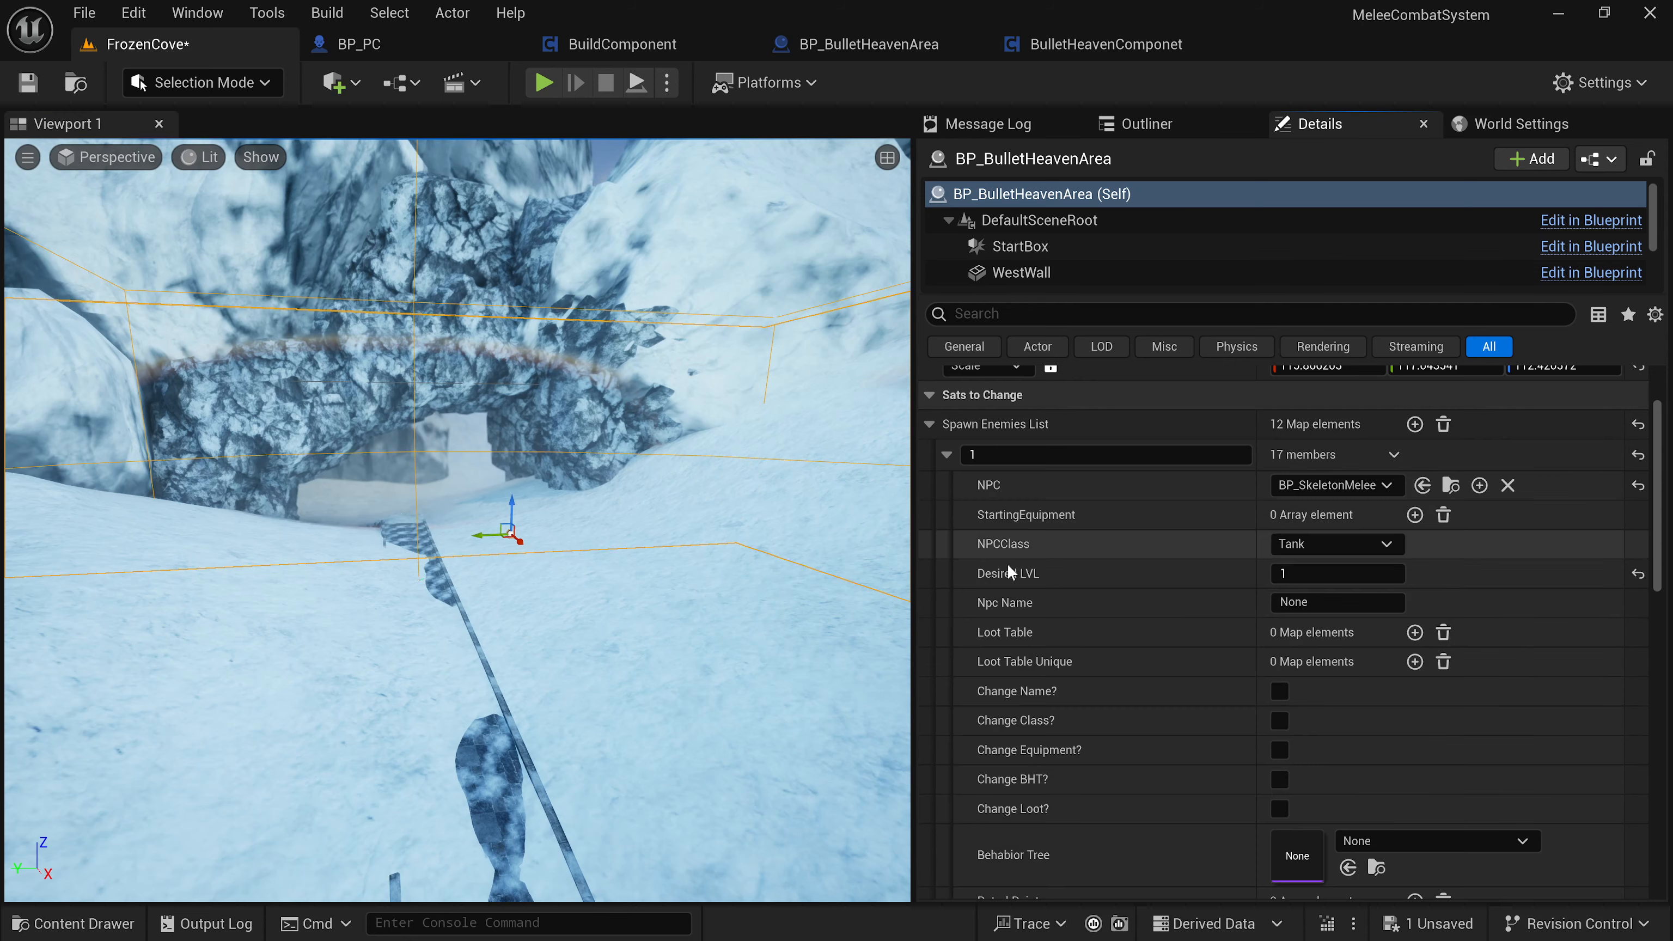
scroll(1026, 677, down, 3)
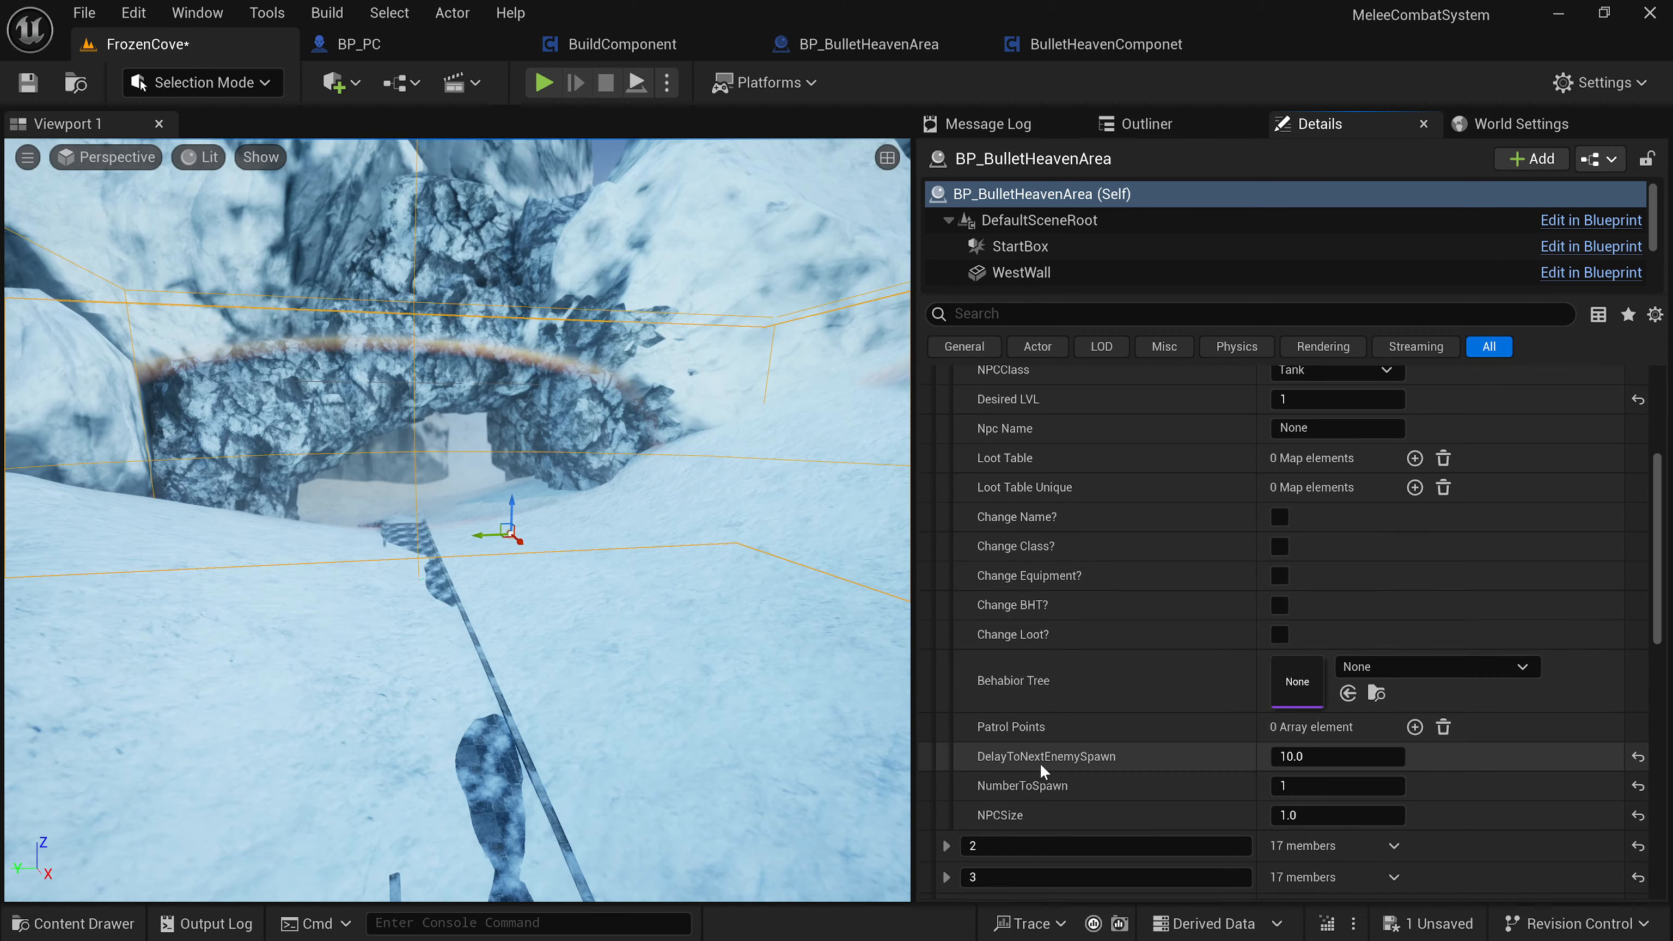
scroll(1044, 785, down, 1)
scroll(1095, 685, up, 2)
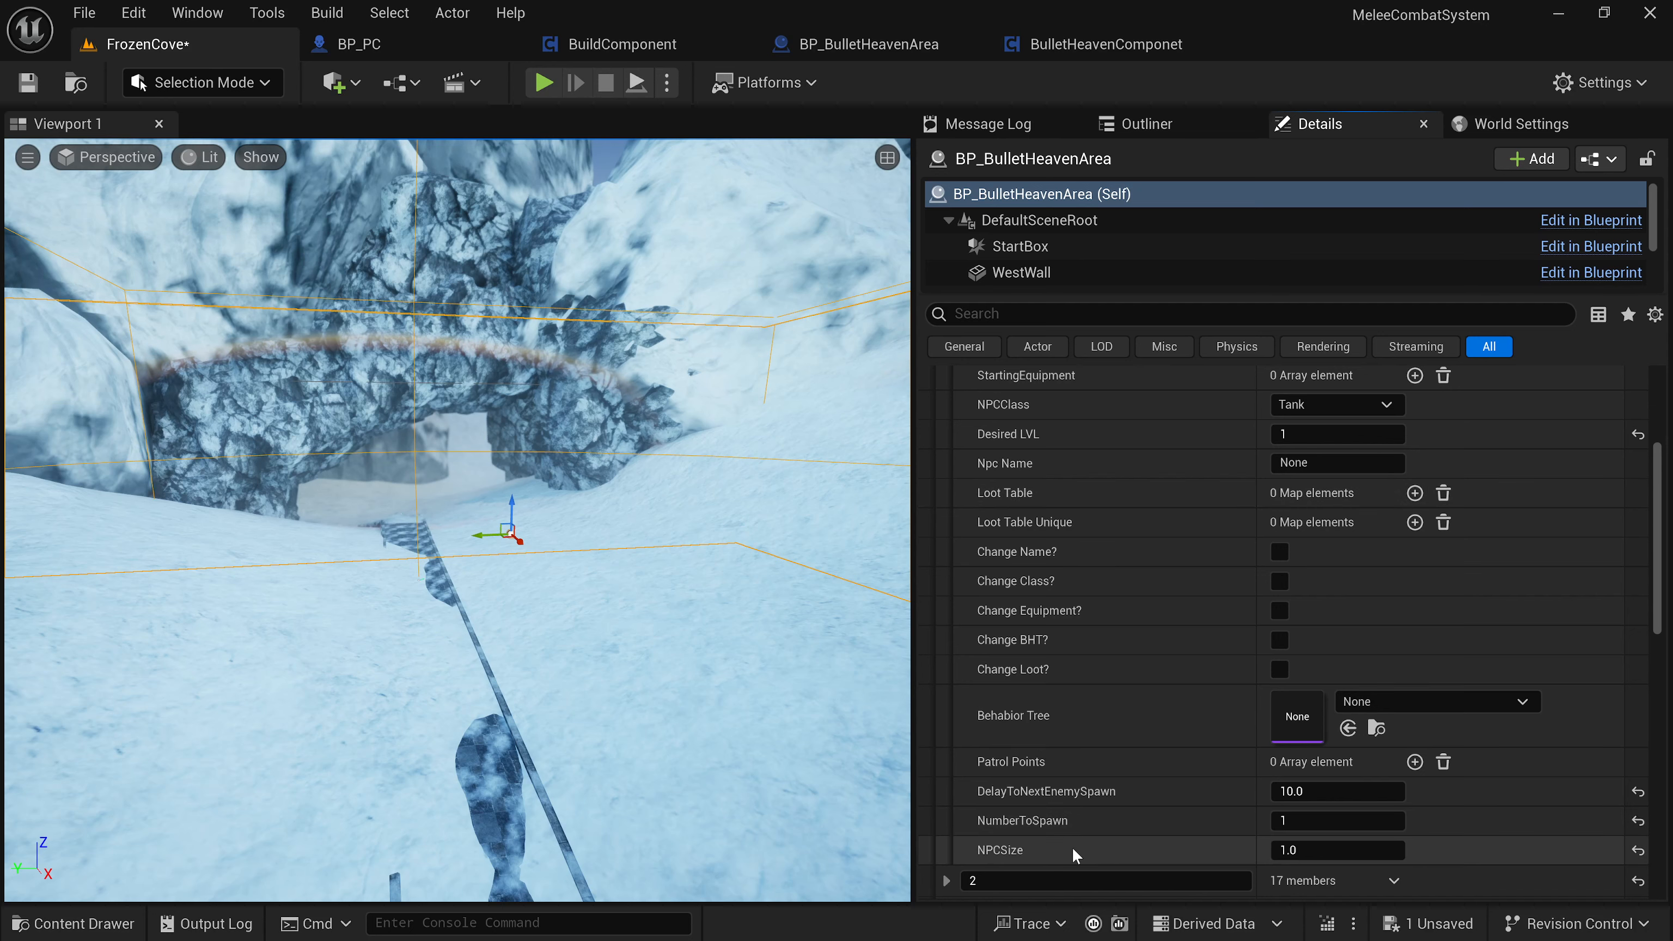
scroll(955, 493, up, 4)
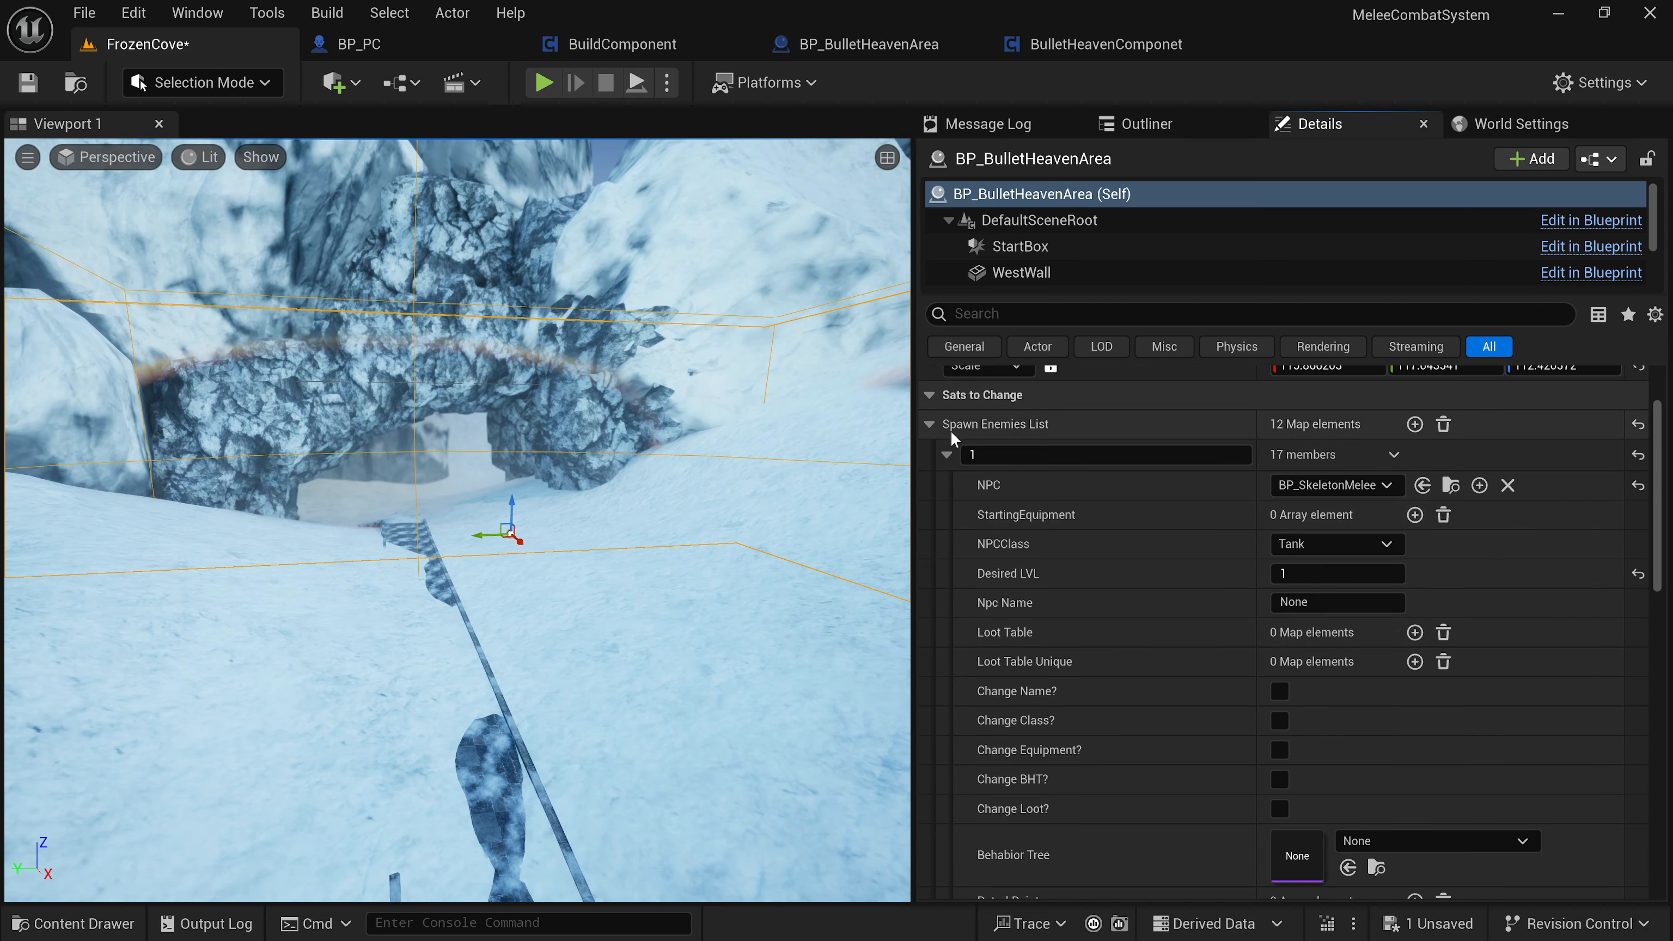
click(944, 455)
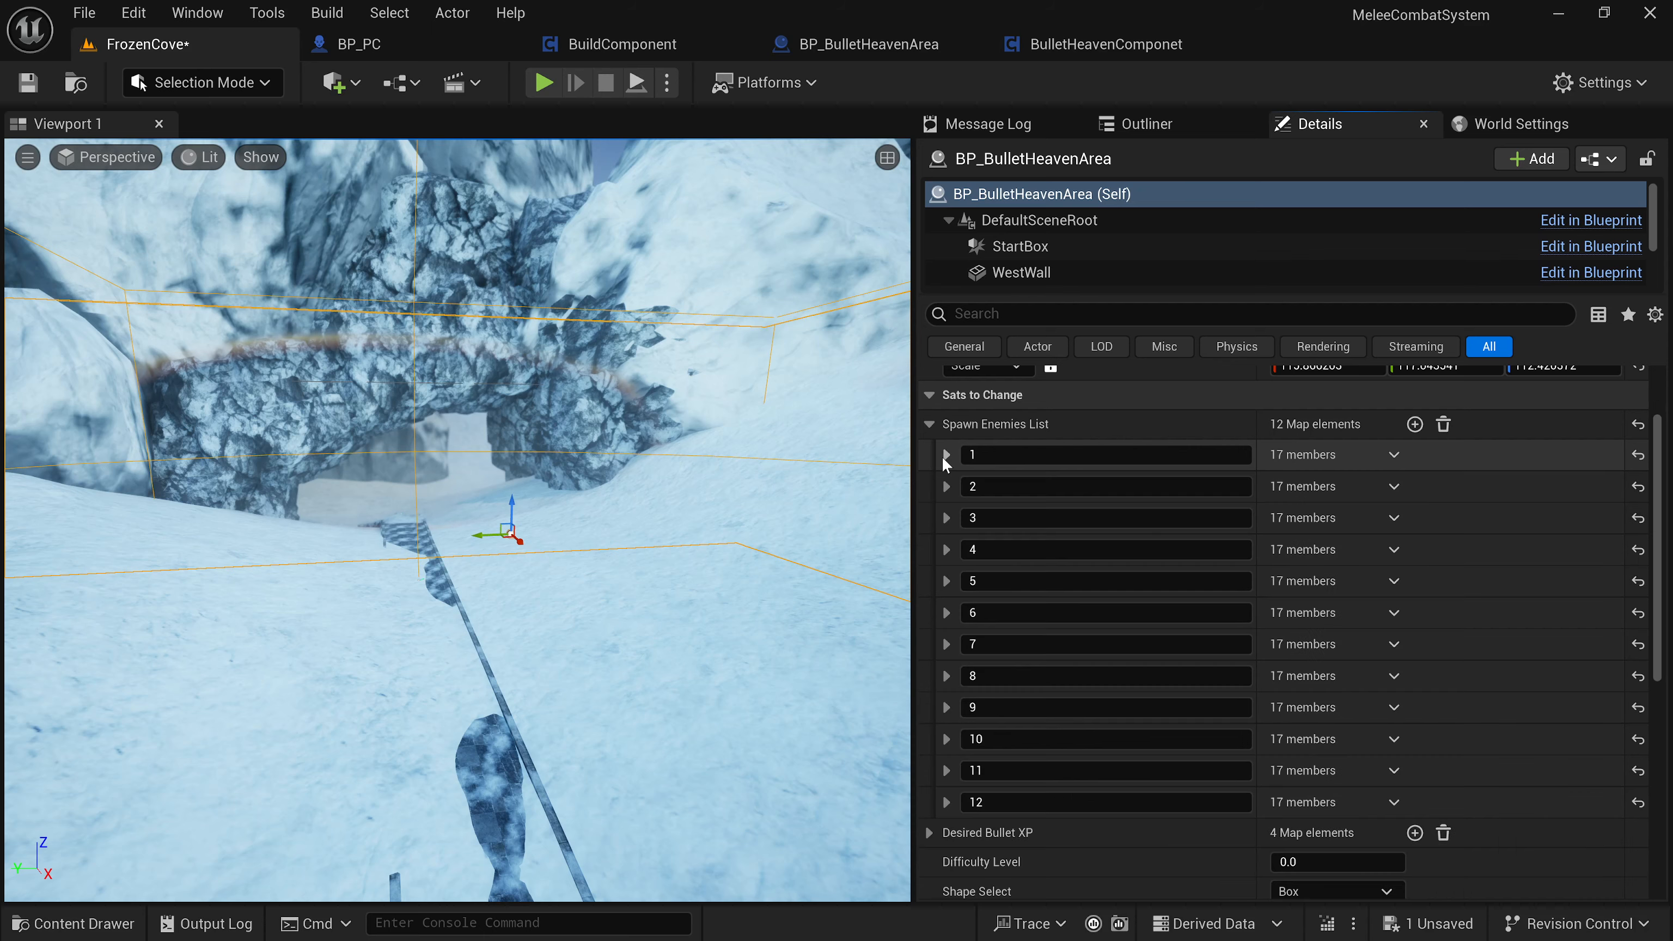
Examine the NPC, class, delay and spawn number settings of spawn entries 2 and 3 in the existing area.
click(946, 487)
scroll(972, 546, down, 4)
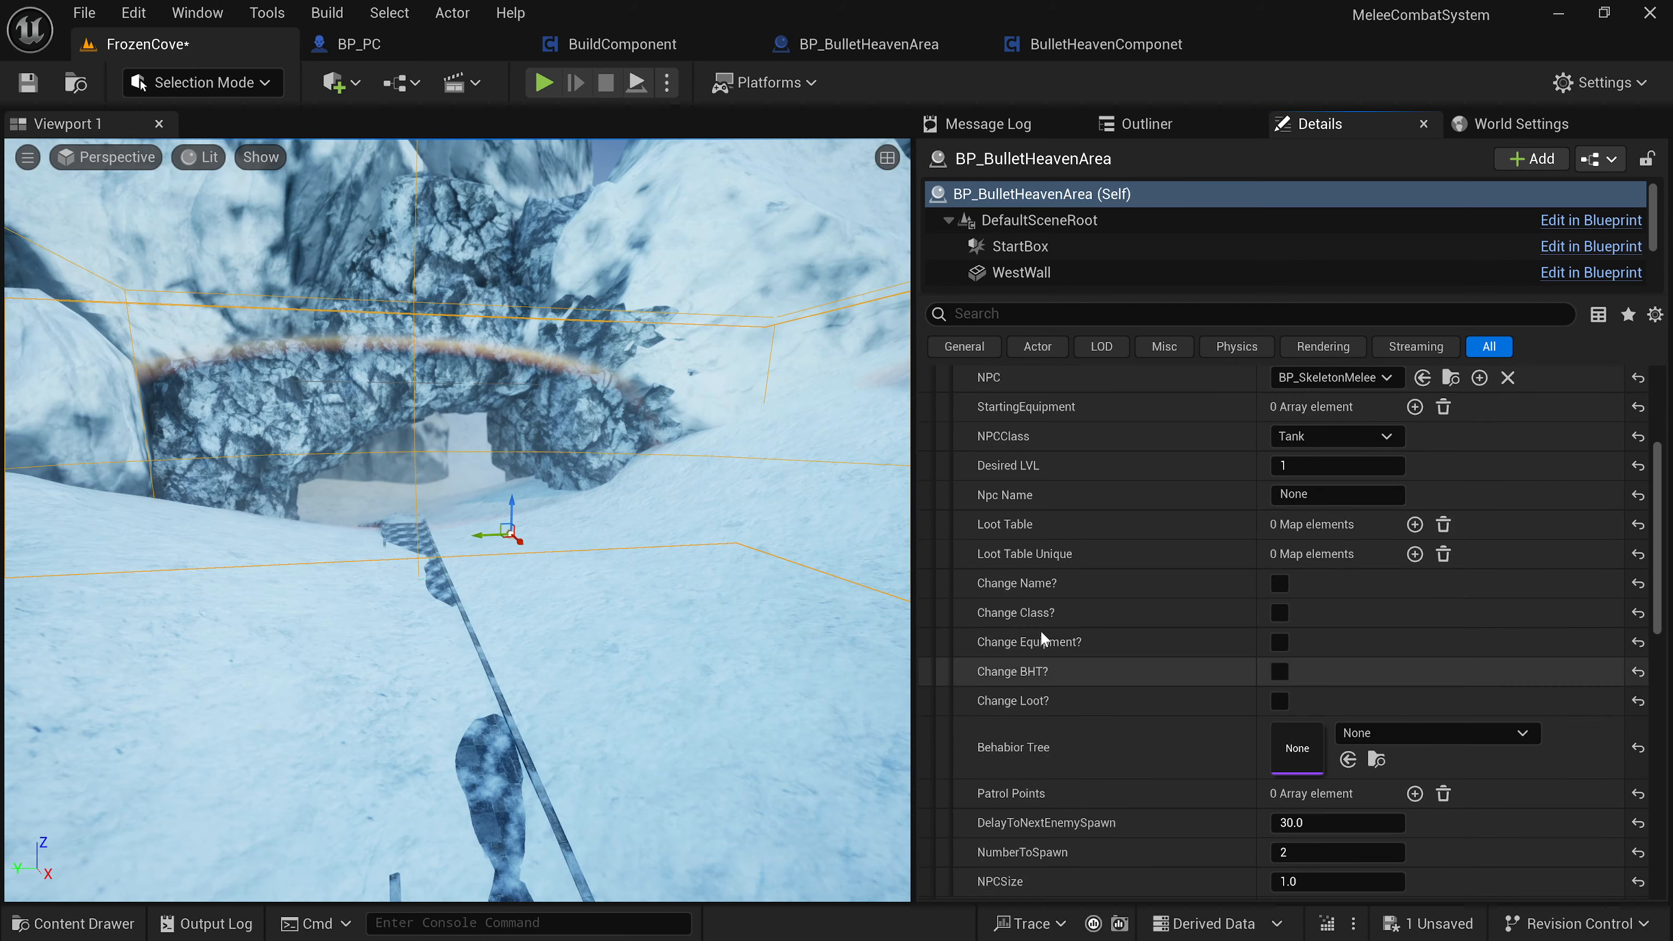
scroll(1041, 630, up, 4)
click(954, 449)
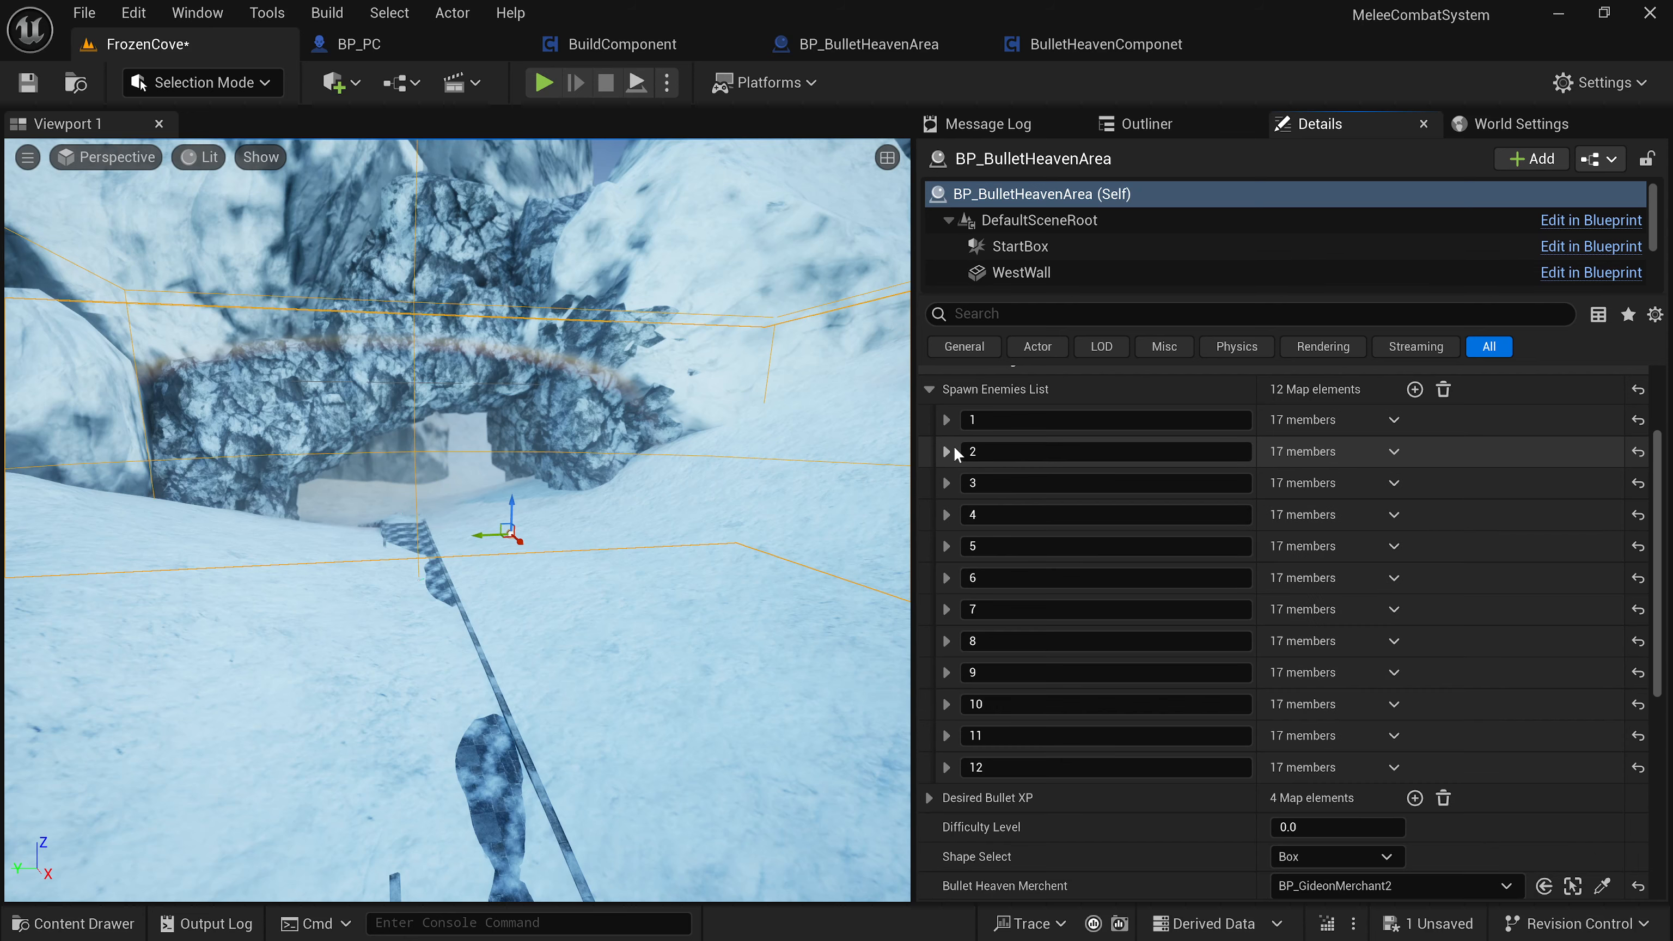
click(947, 480)
scroll(993, 595, down, 4)
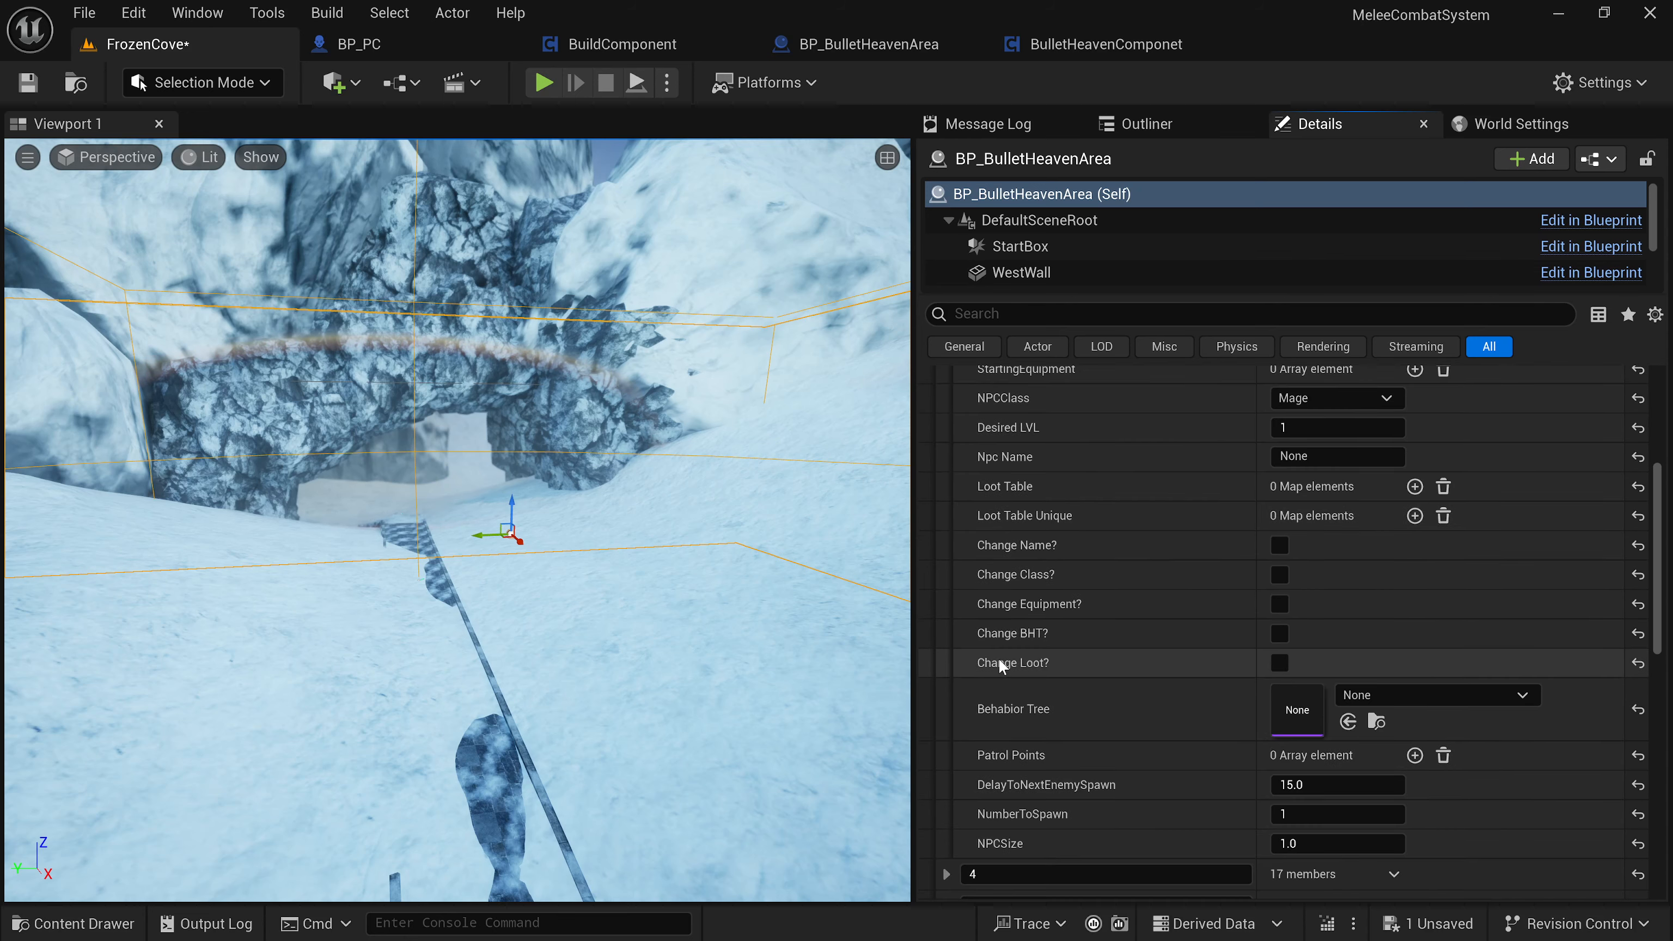
scroll(1004, 535, up, 2)
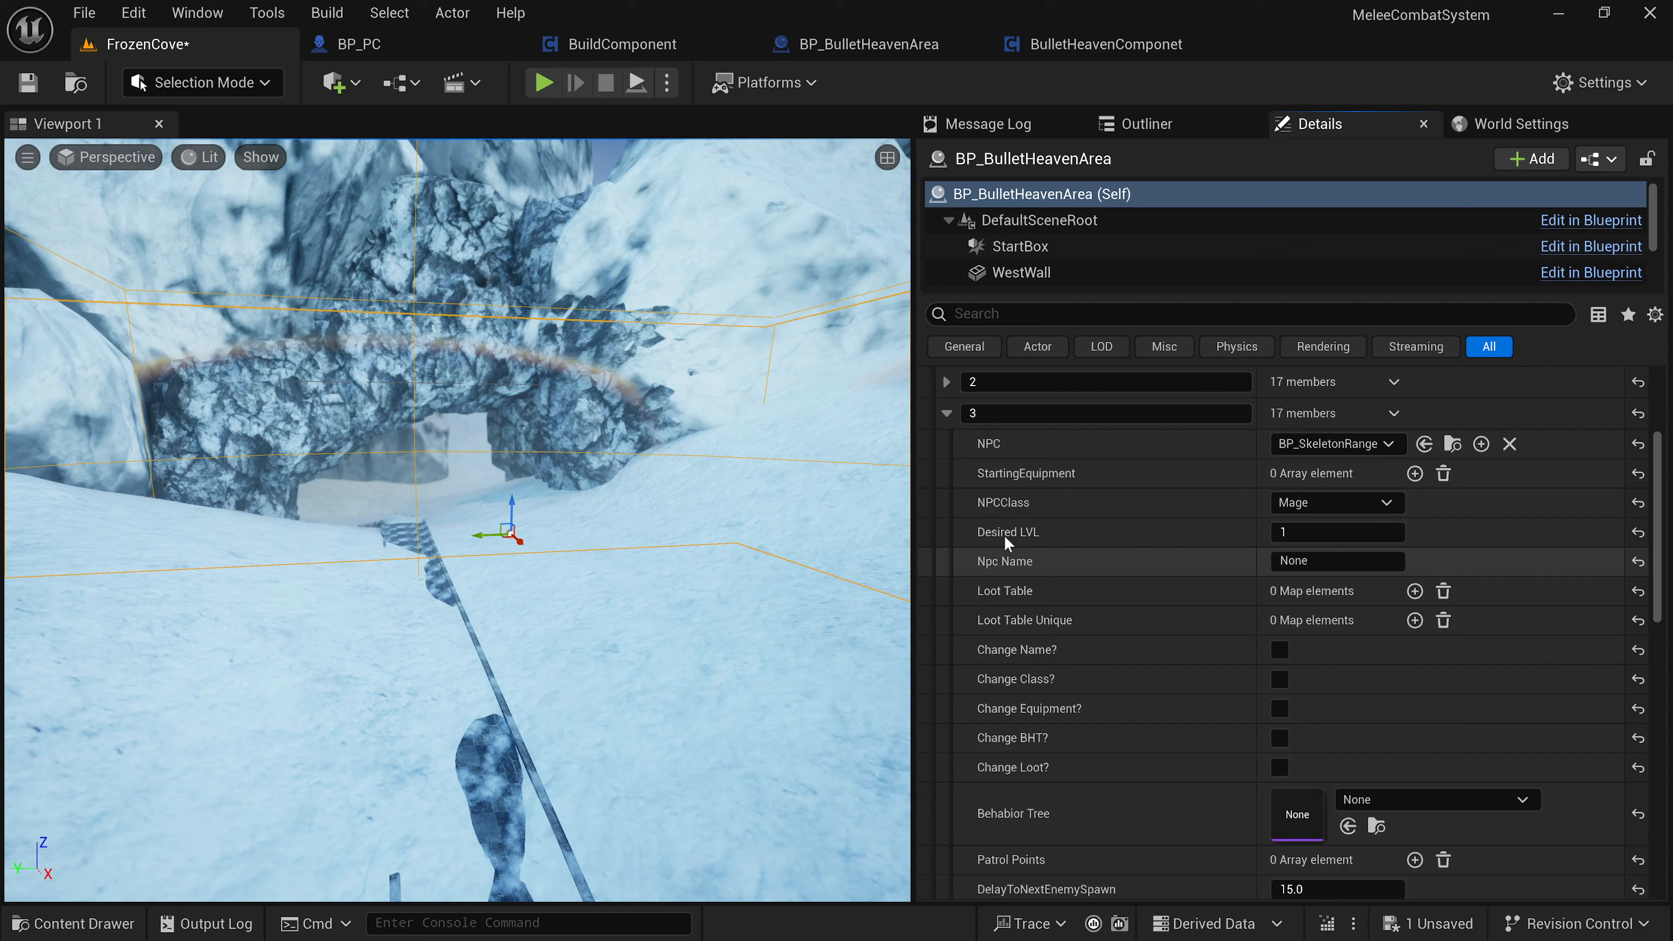
click(947, 413)
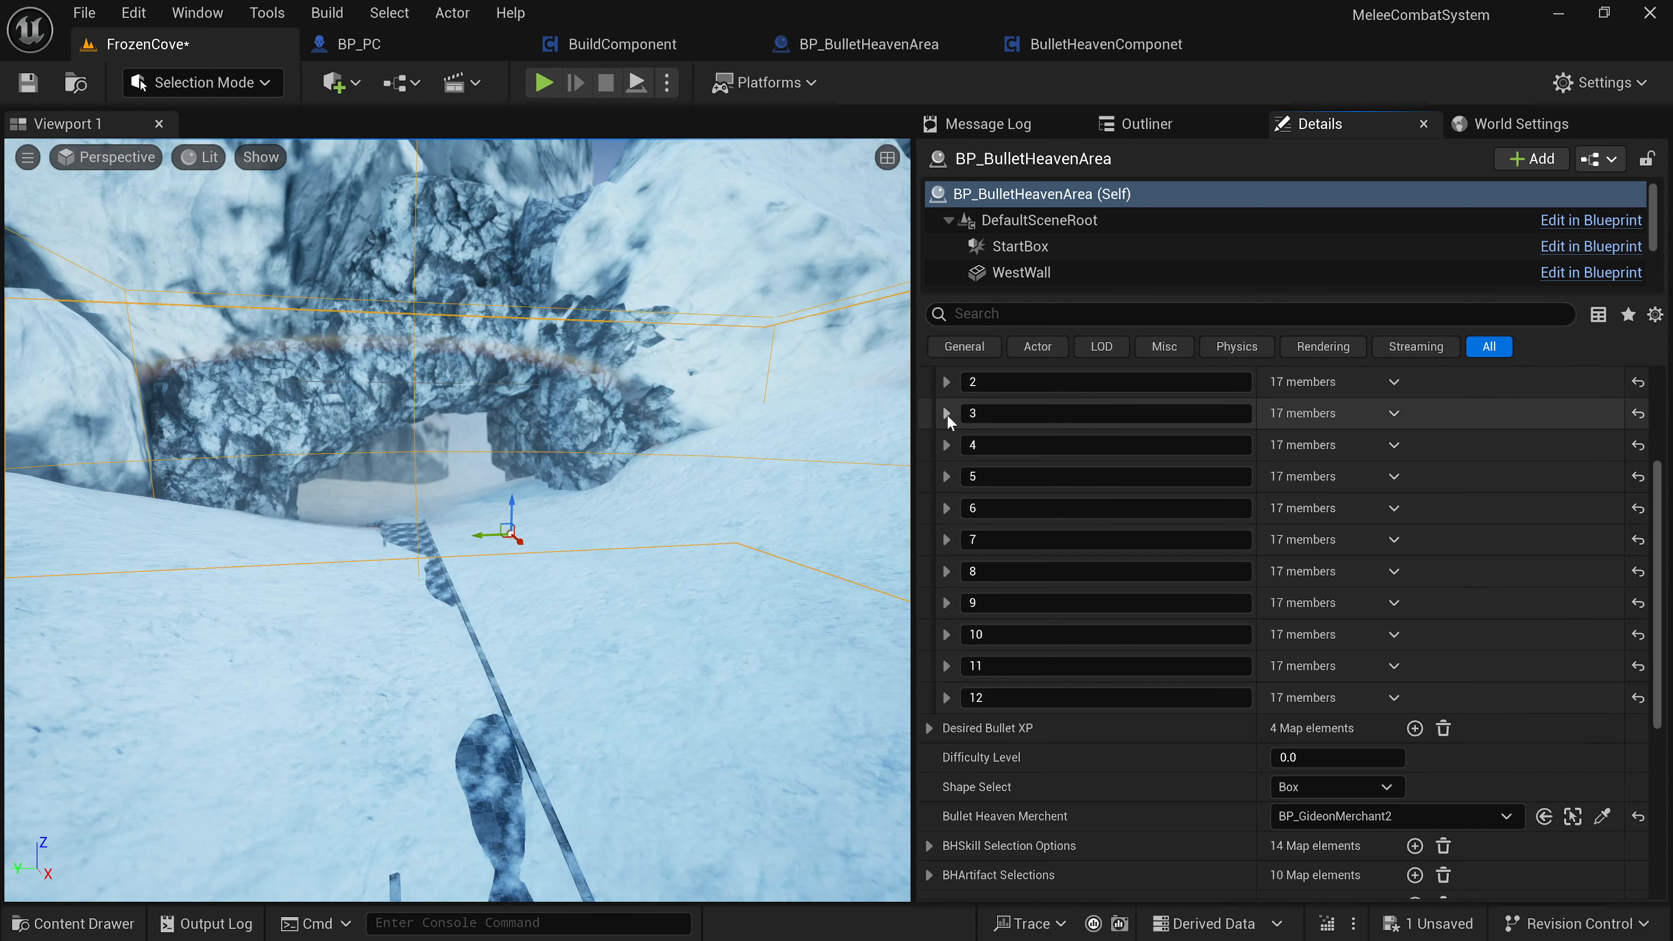
Examine the NPC, class, delay and spawn number settings of spawn entry 4 in the existing area.
click(948, 446)
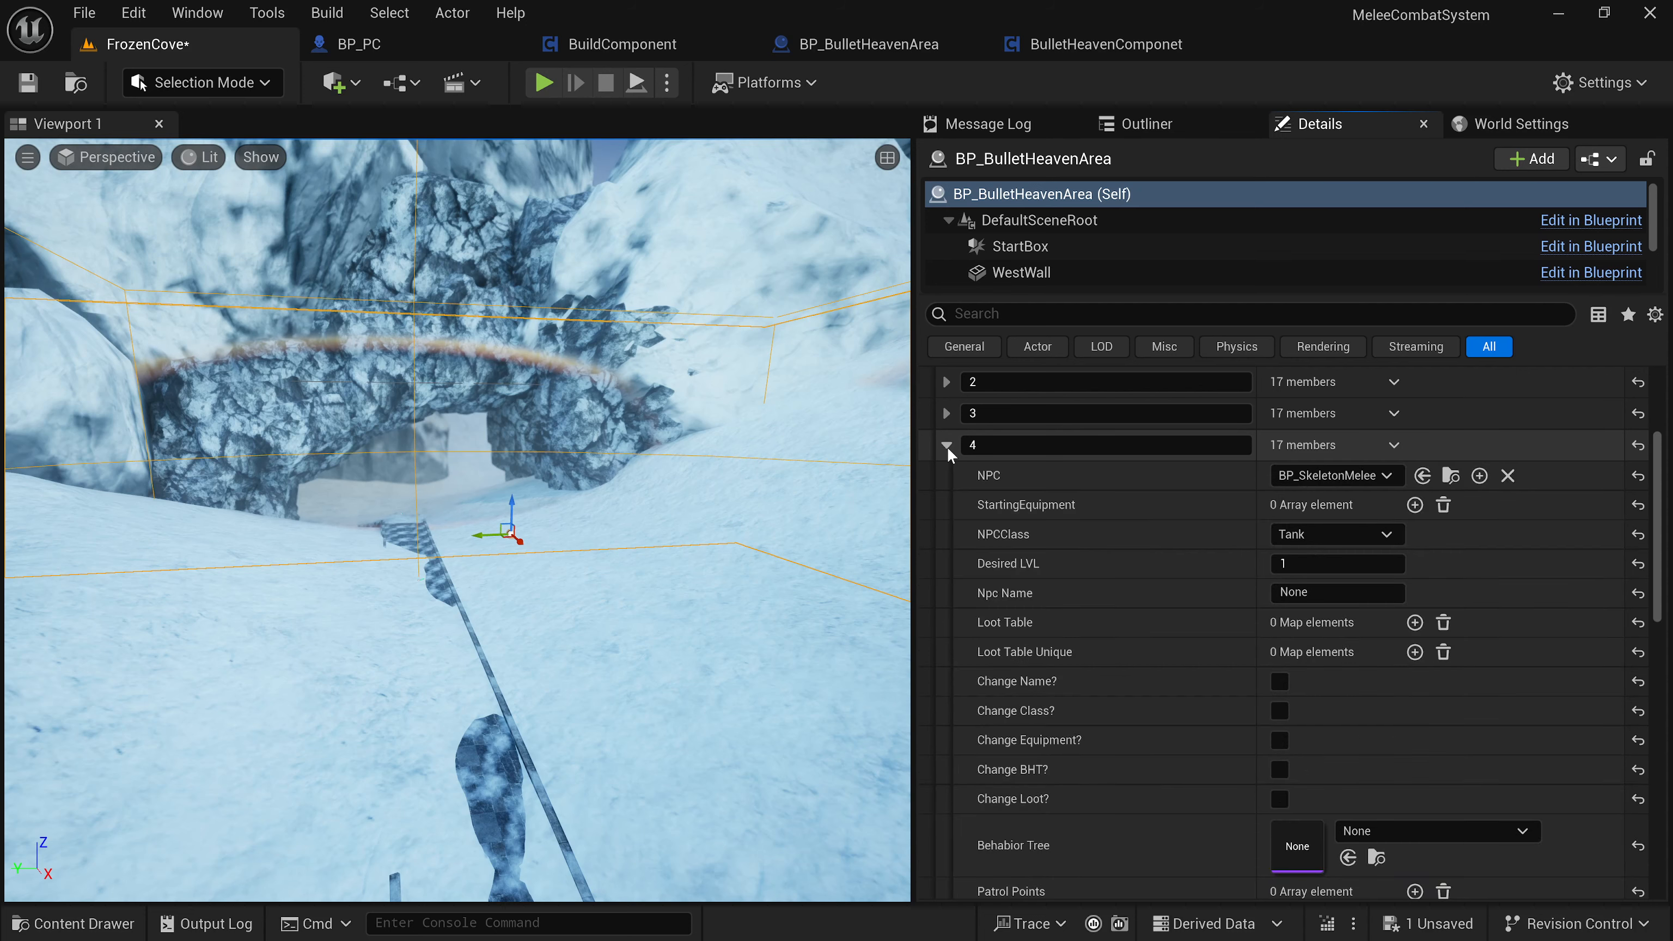
scroll(1202, 748, down, 2)
scroll(1203, 748, down, 2)
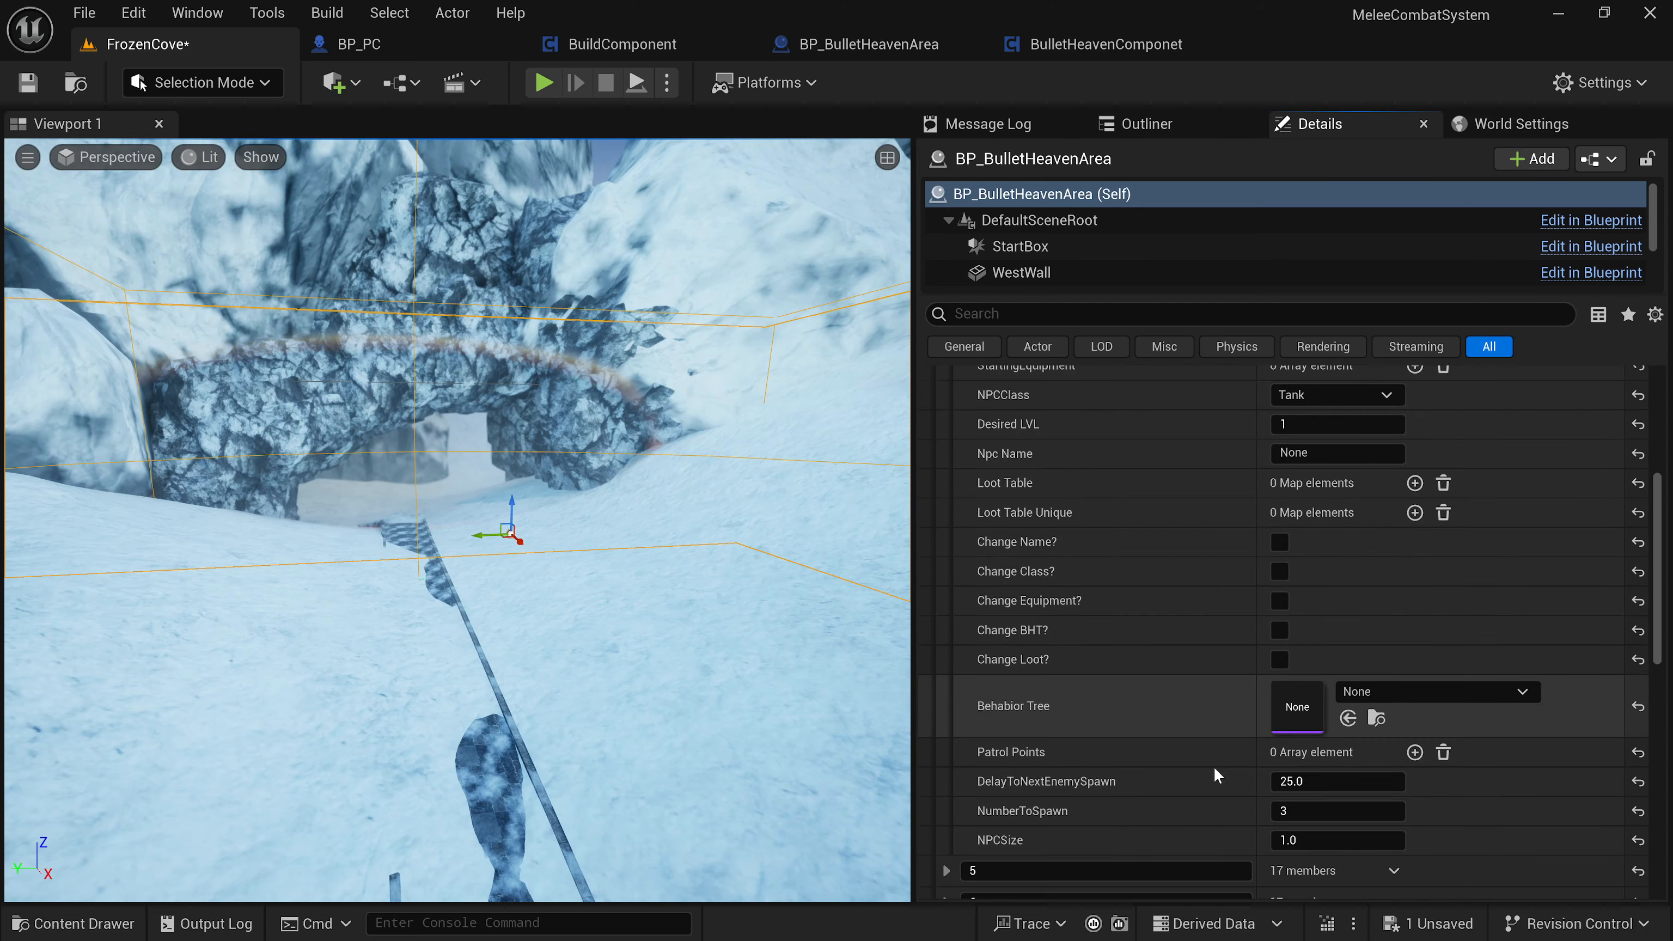
scroll(1243, 818, up, 2)
click(947, 375)
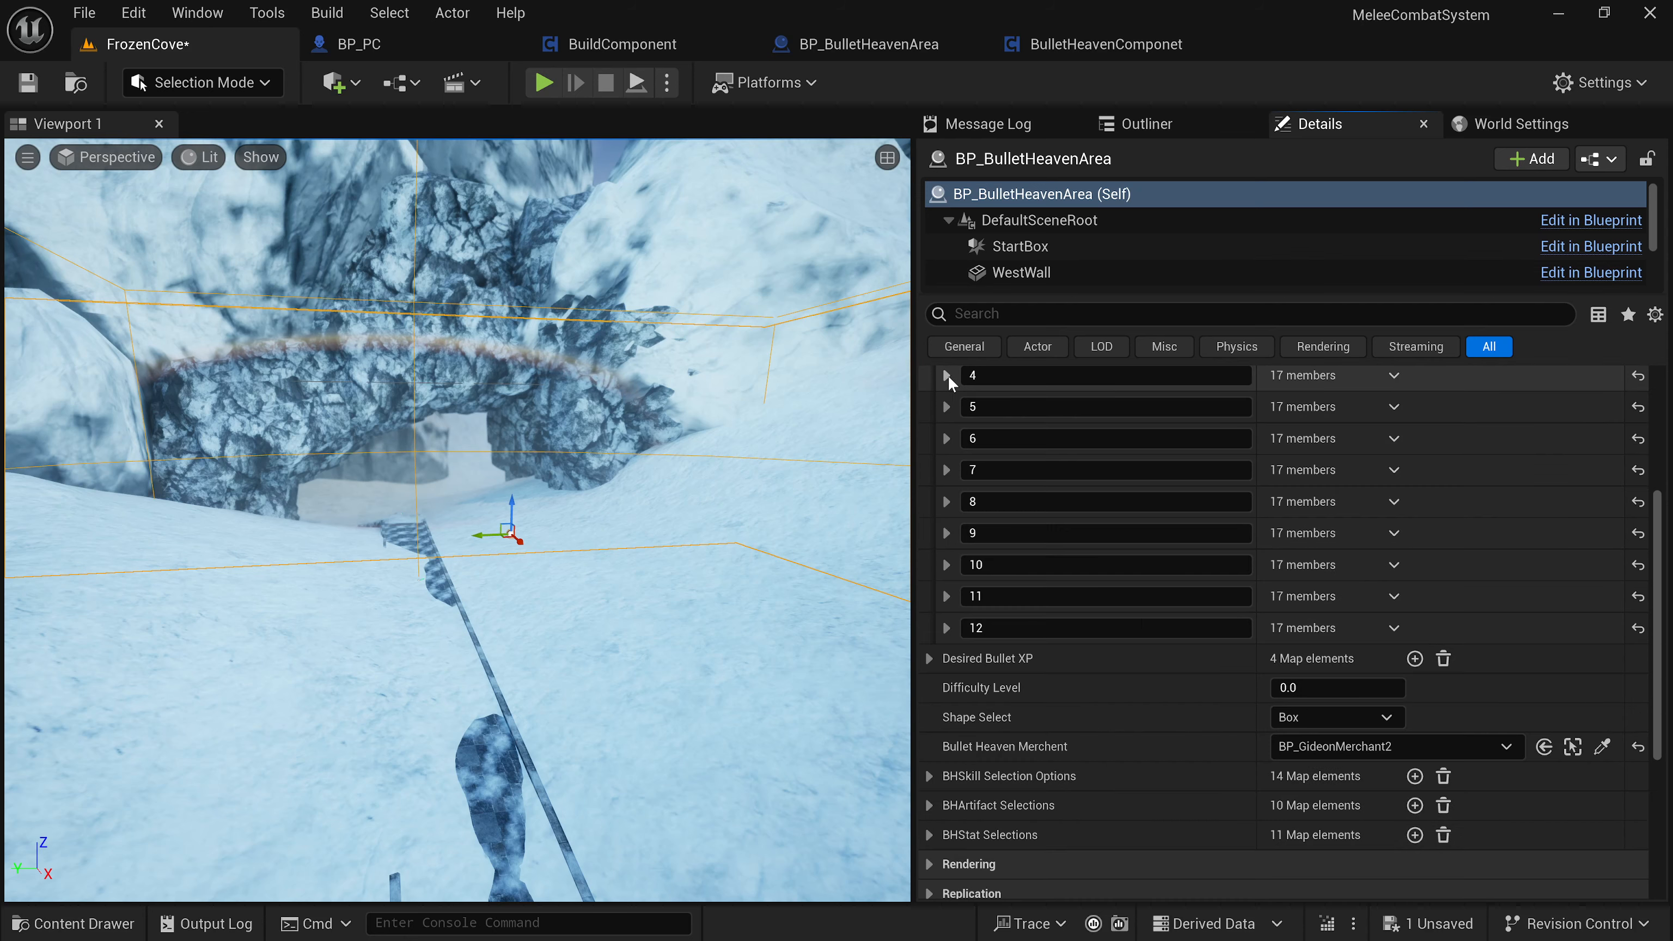
Recheck the NPC and class settings of spawn entries 2 and 3 in the existing area.
scroll(950, 389, up, 1)
click(953, 418)
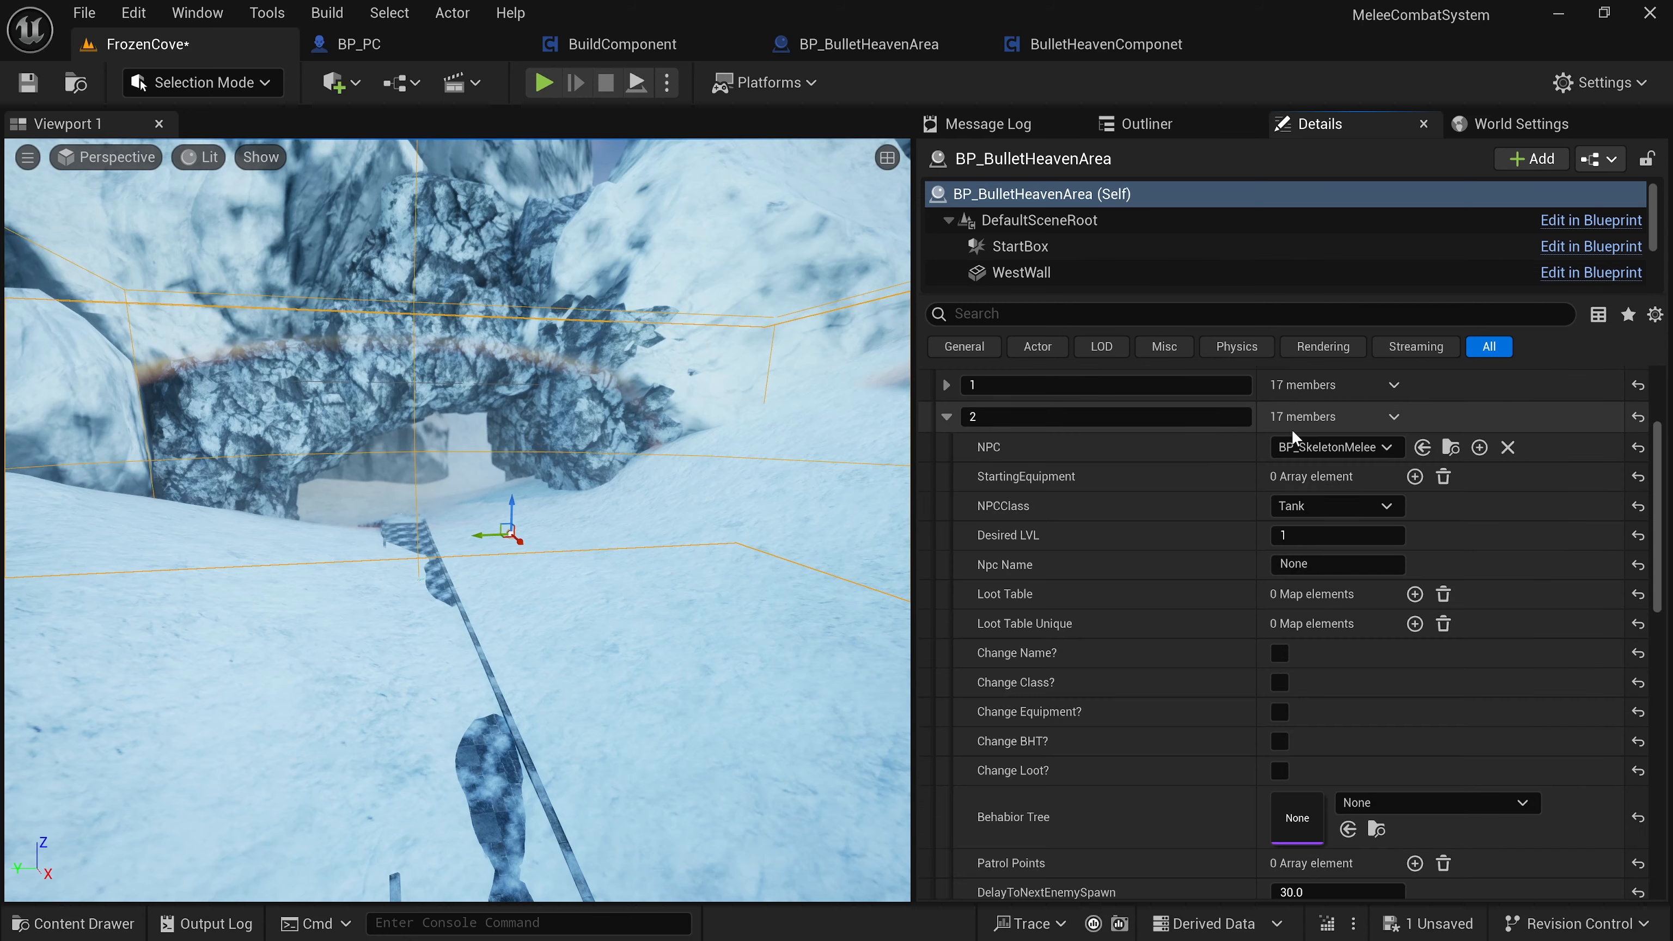
click(950, 418)
click(945, 449)
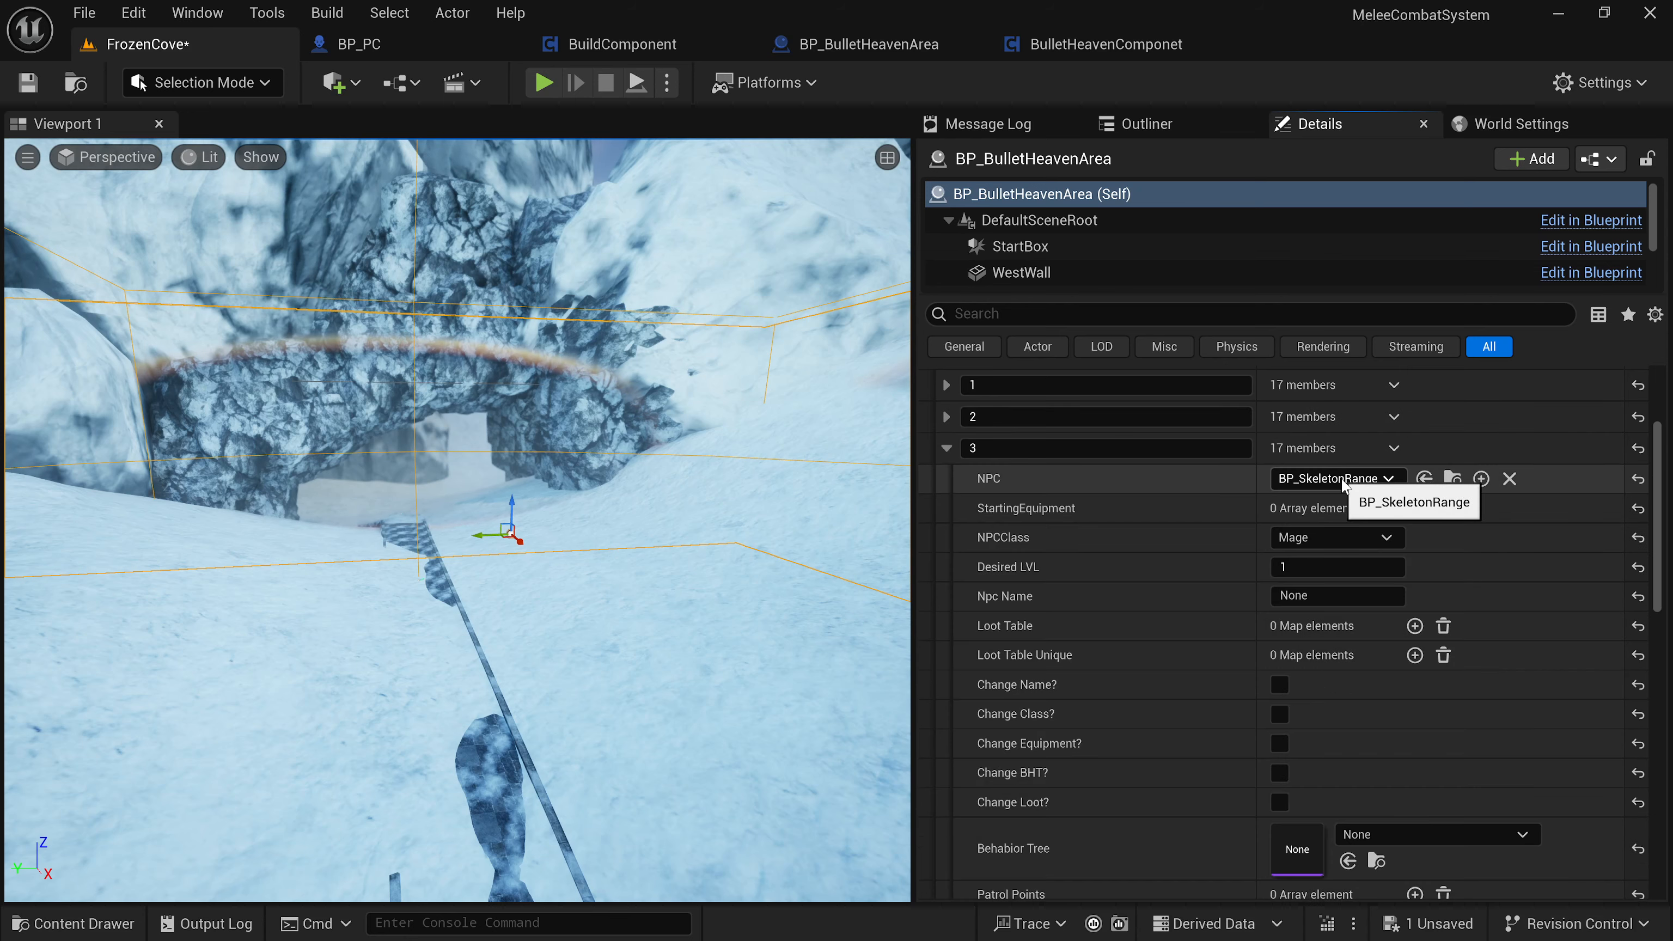
click(946, 448)
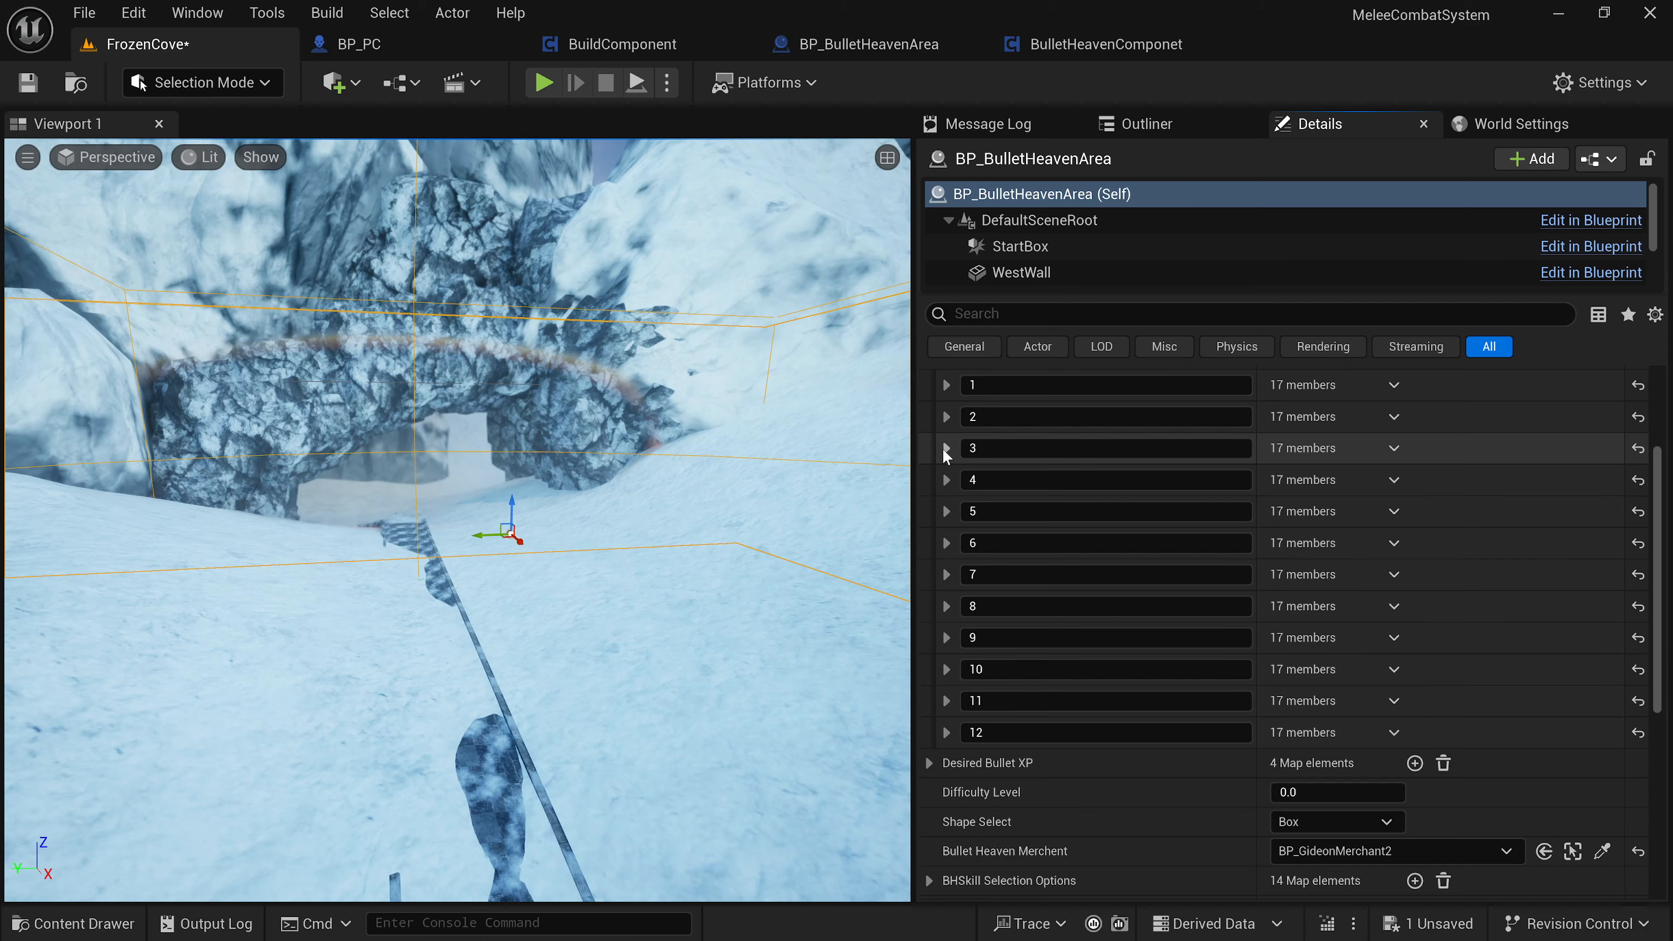
Examine the settings of spawn entry 12 and the Desired Bullet XP values in the existing area.
scroll(1002, 656, down, 1)
click(947, 697)
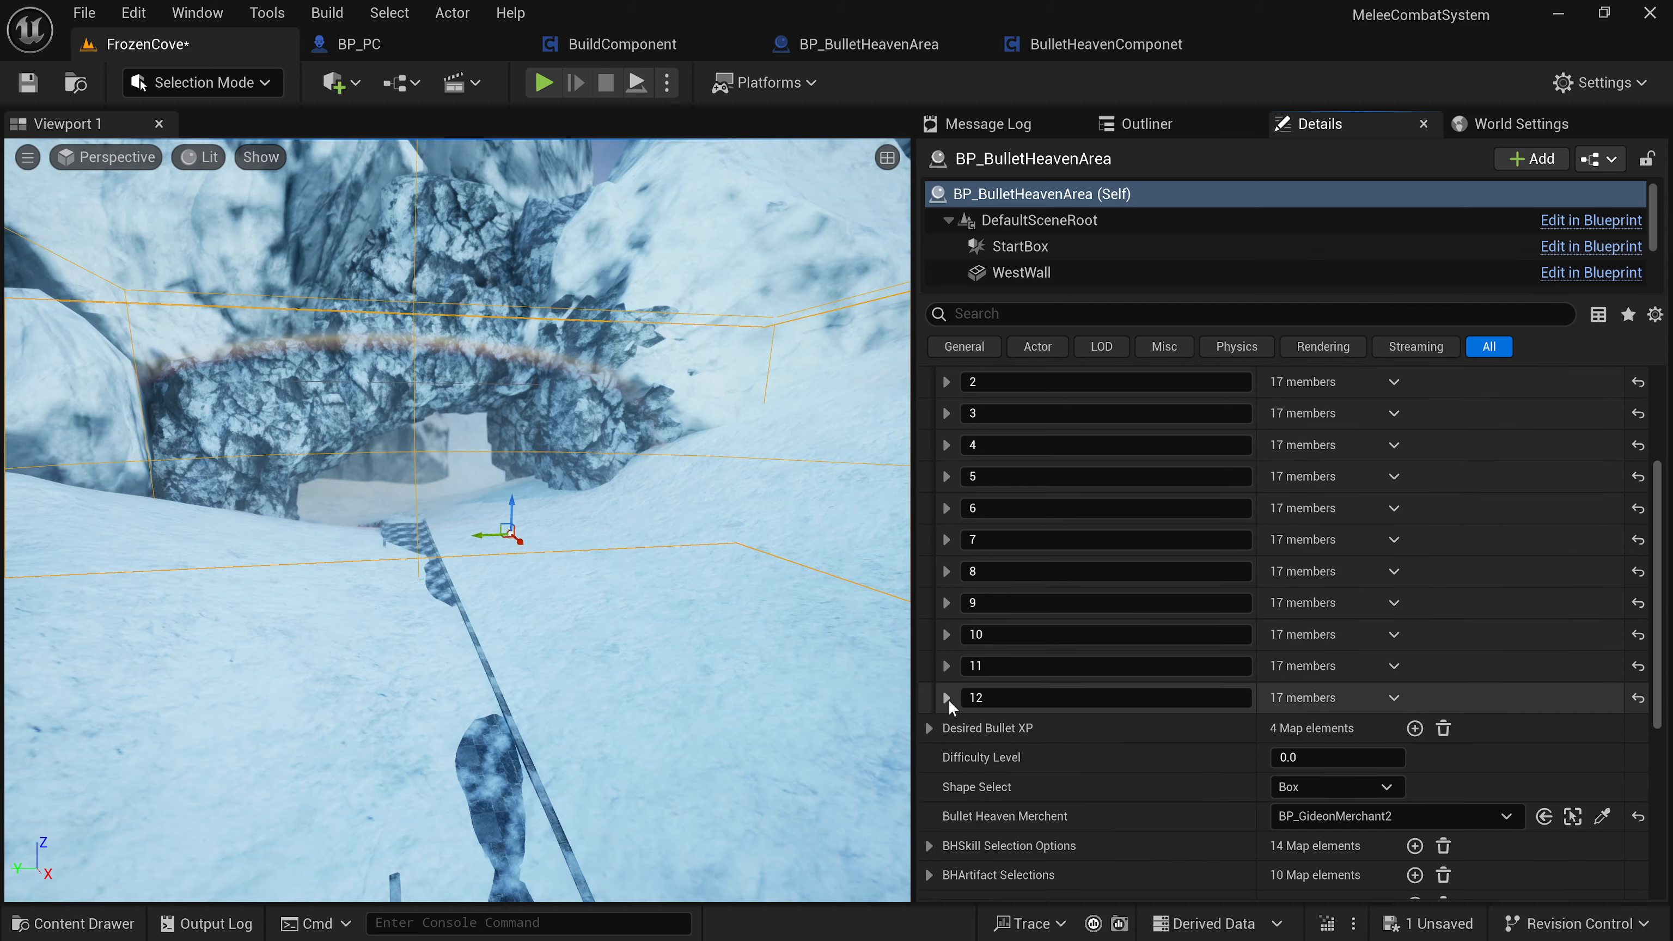
scroll(1066, 658, down, 2)
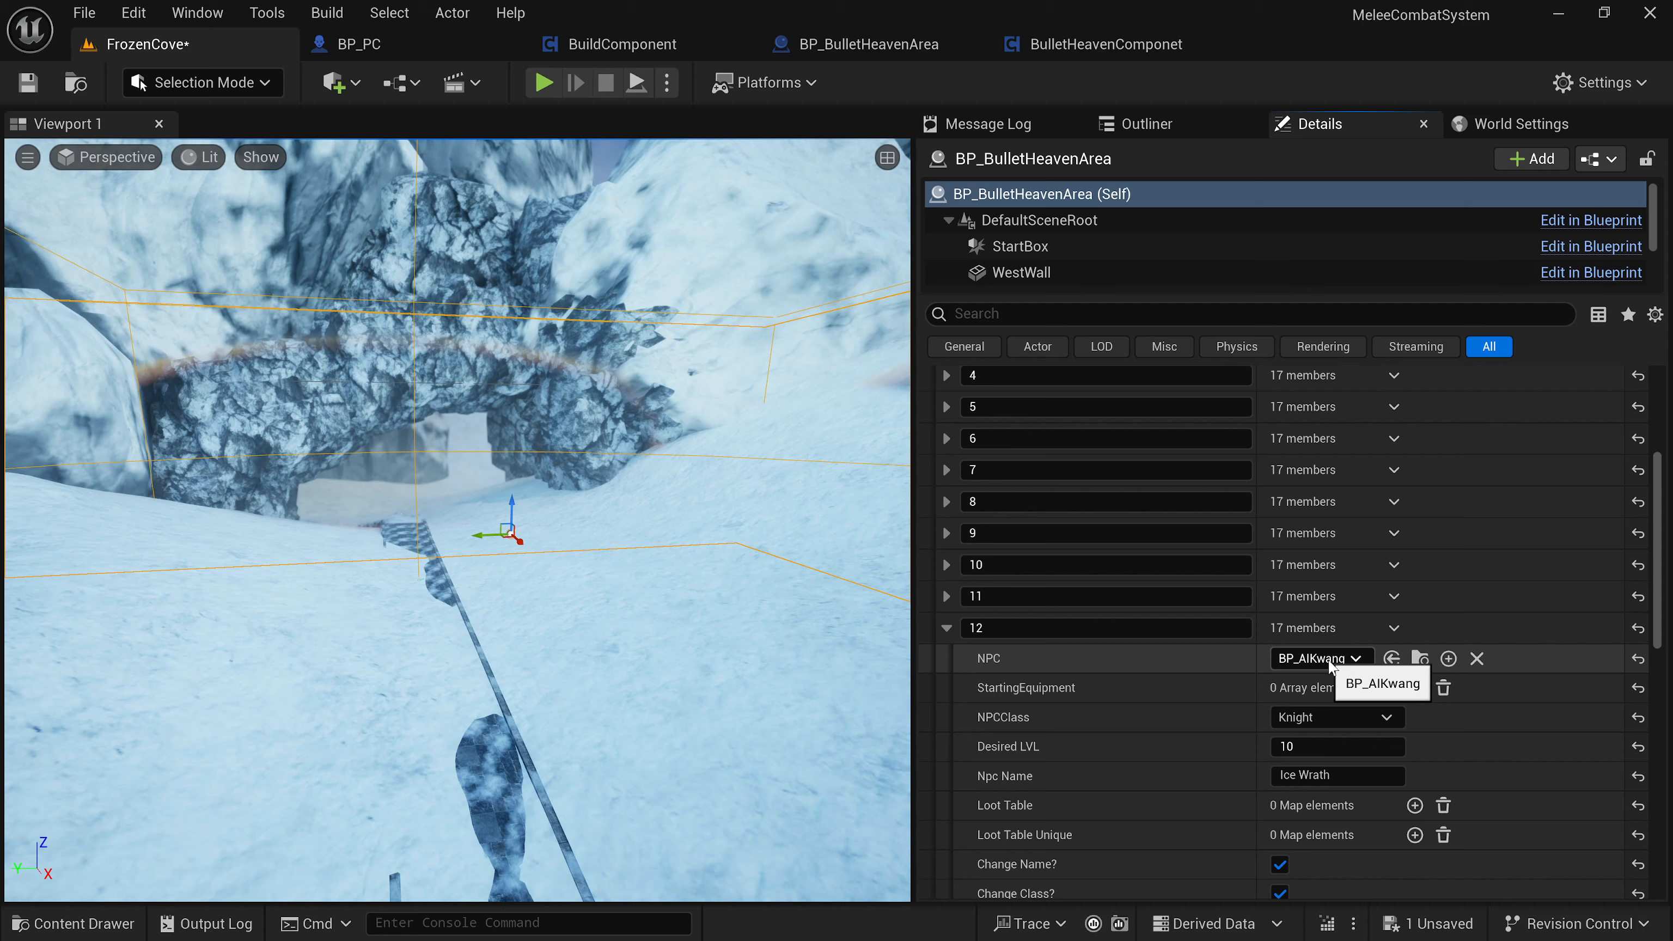
scroll(1171, 674, down, 2)
click(946, 559)
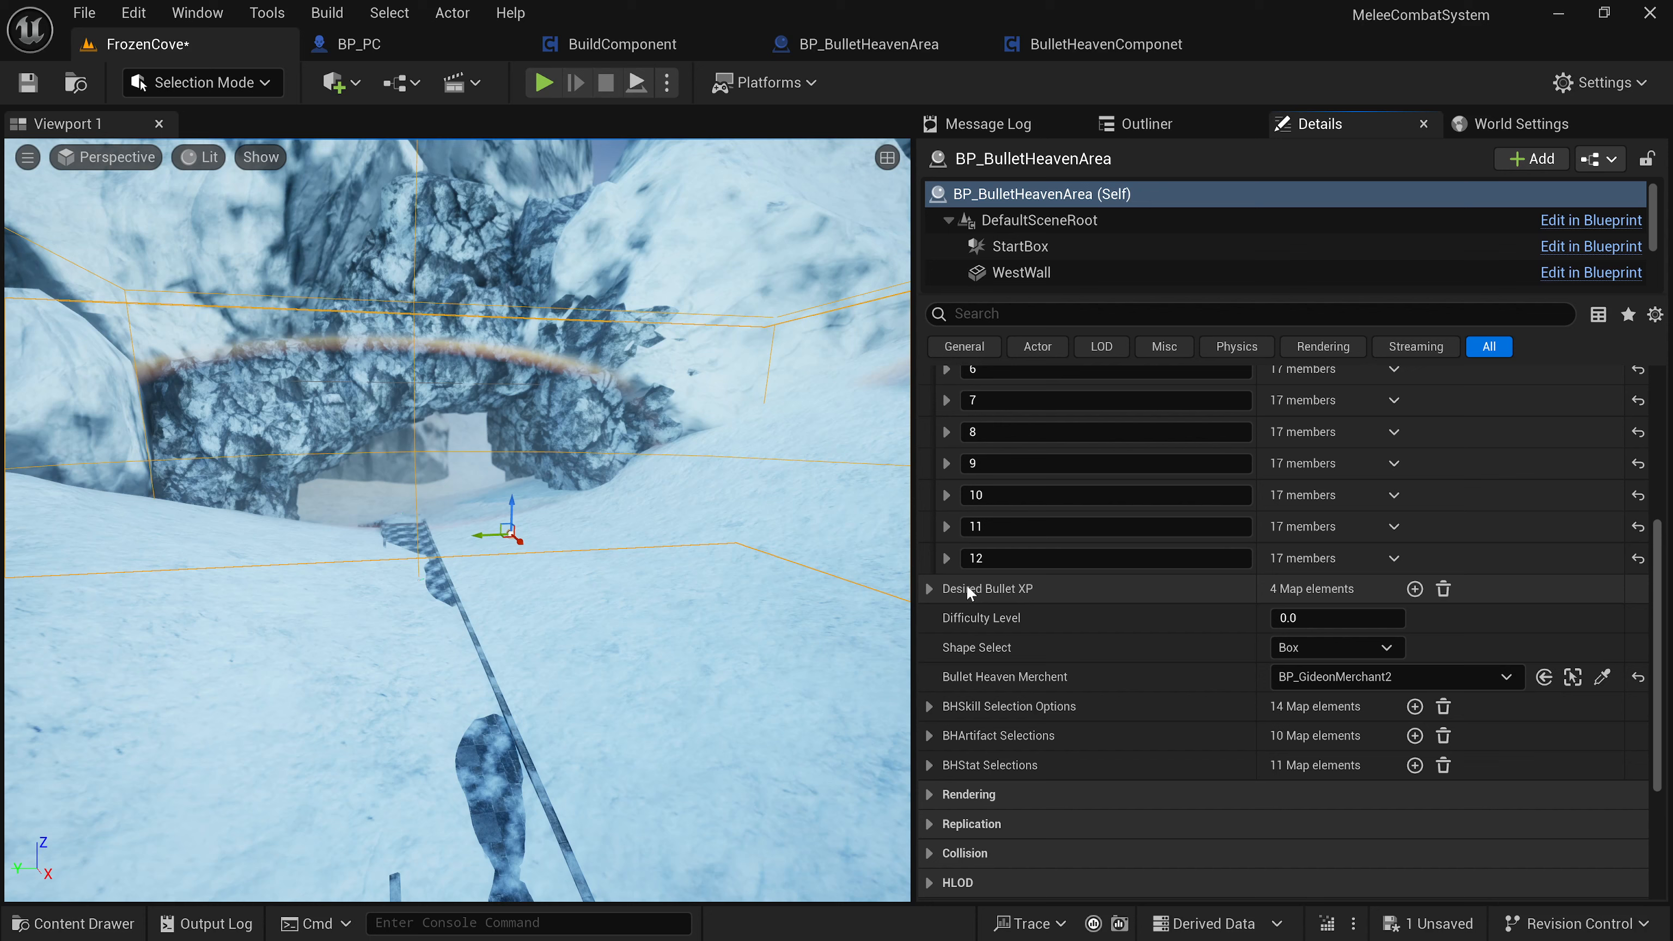
click(928, 589)
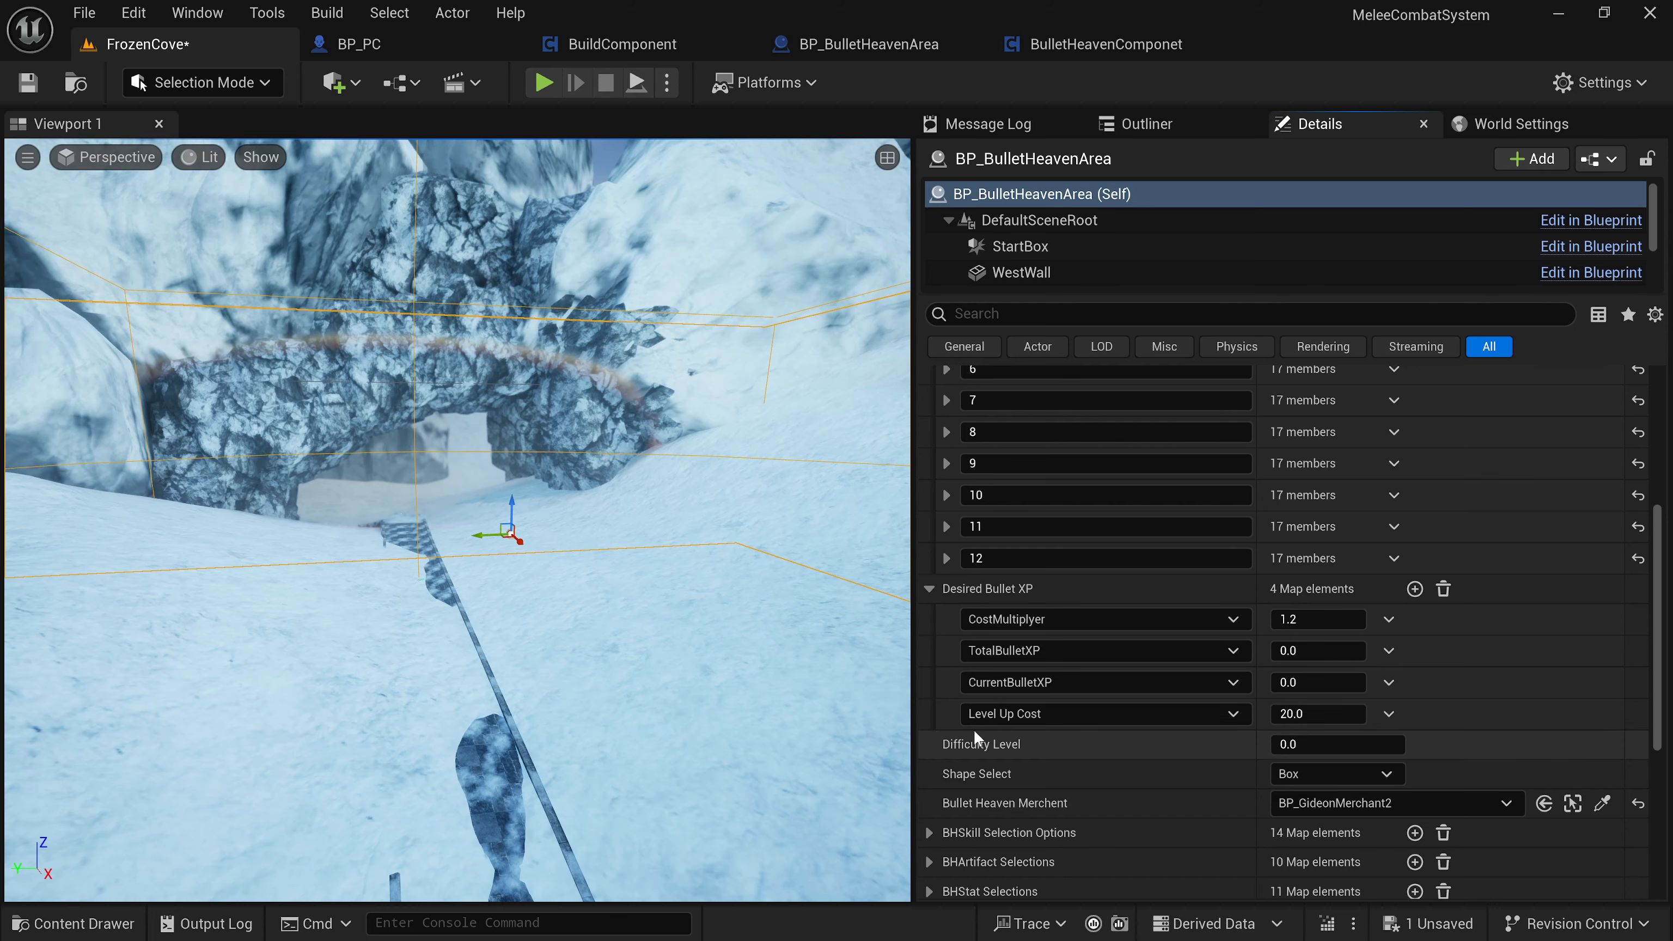
click(928, 589)
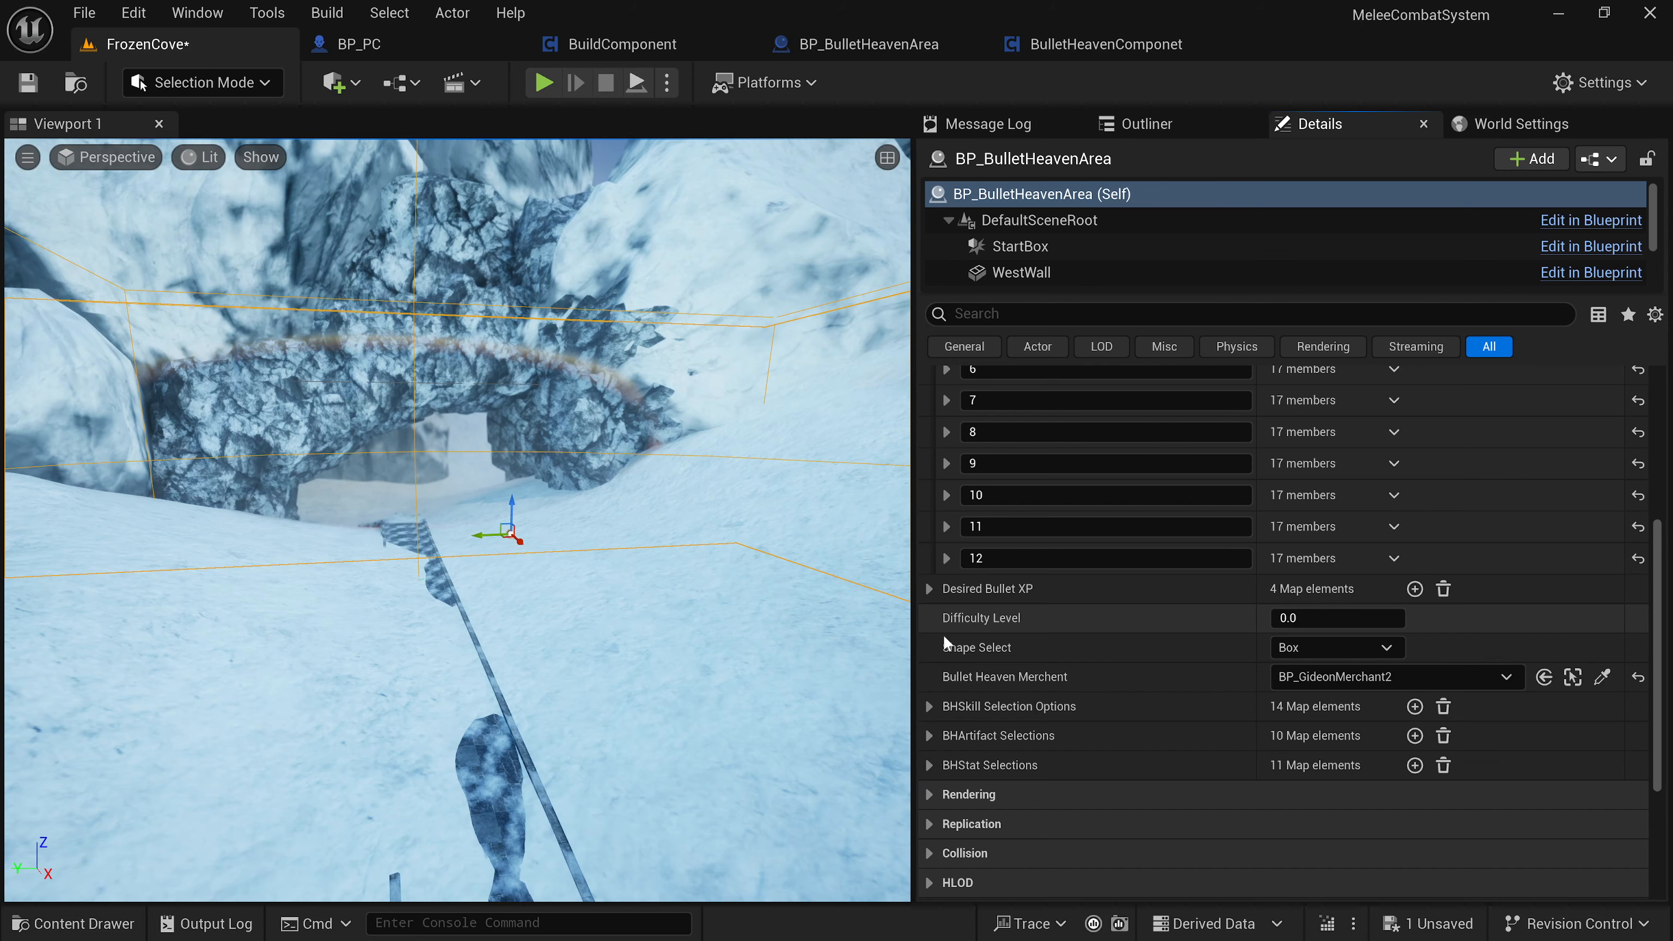
Select BP_BulletHeavenArea2 on the circular stone platform and examine its Difficulty Level and its bounds in the level.
right_drag(594, 652, 817, 665)
key(w)
right_drag(495, 629, 527, 636)
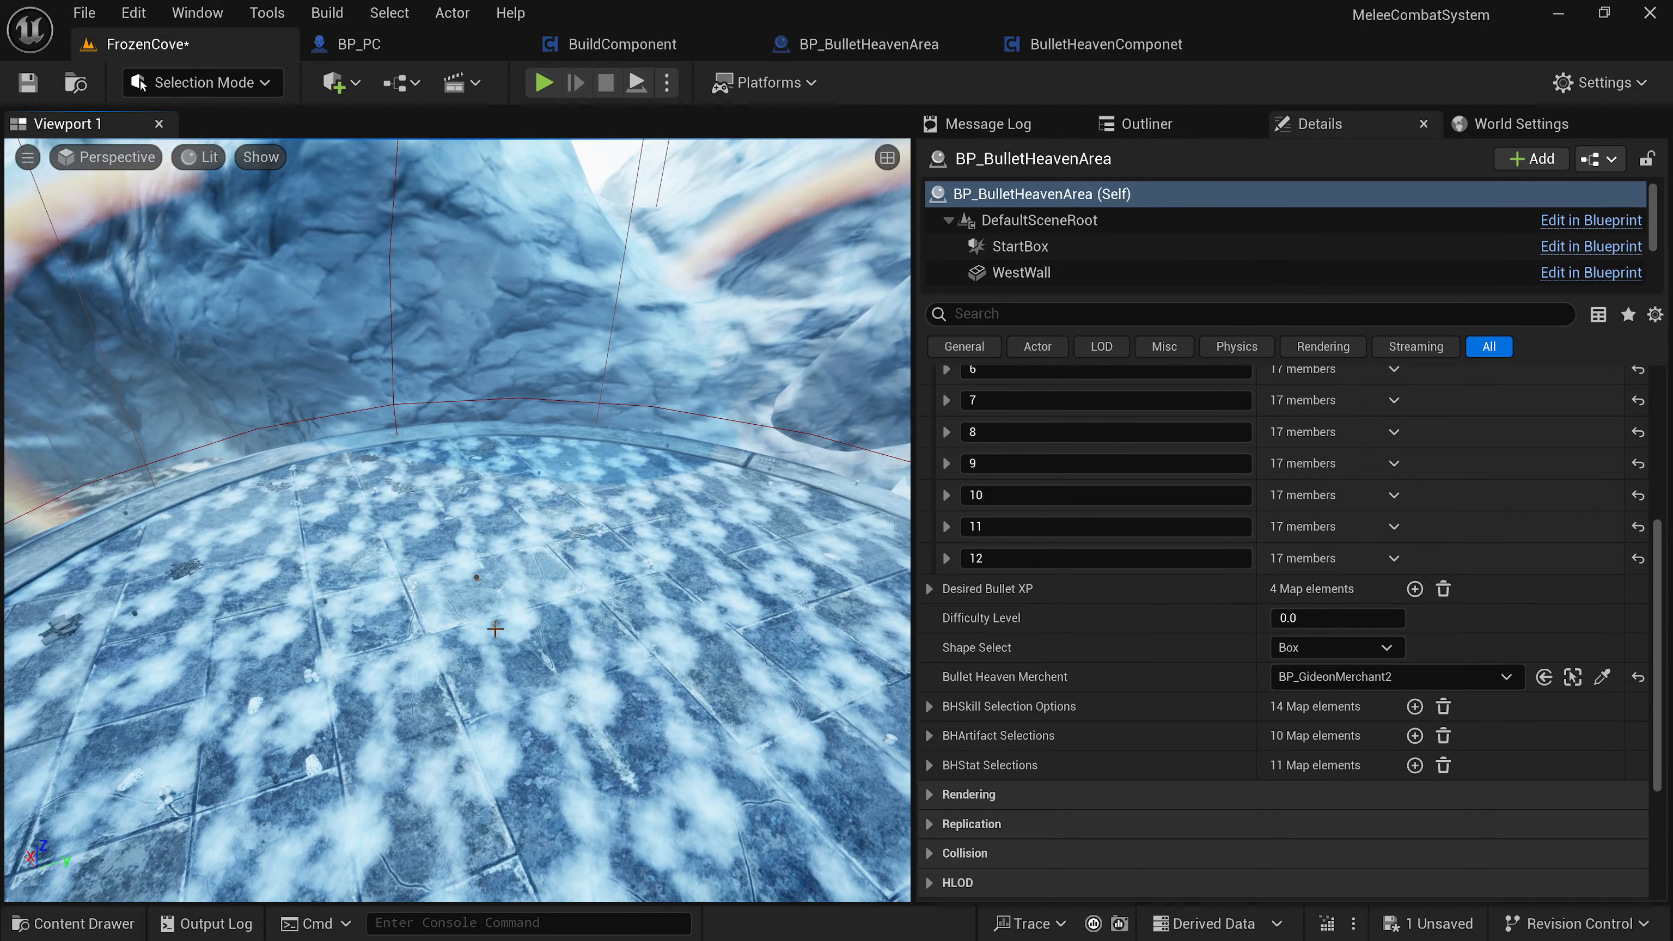
click(478, 579)
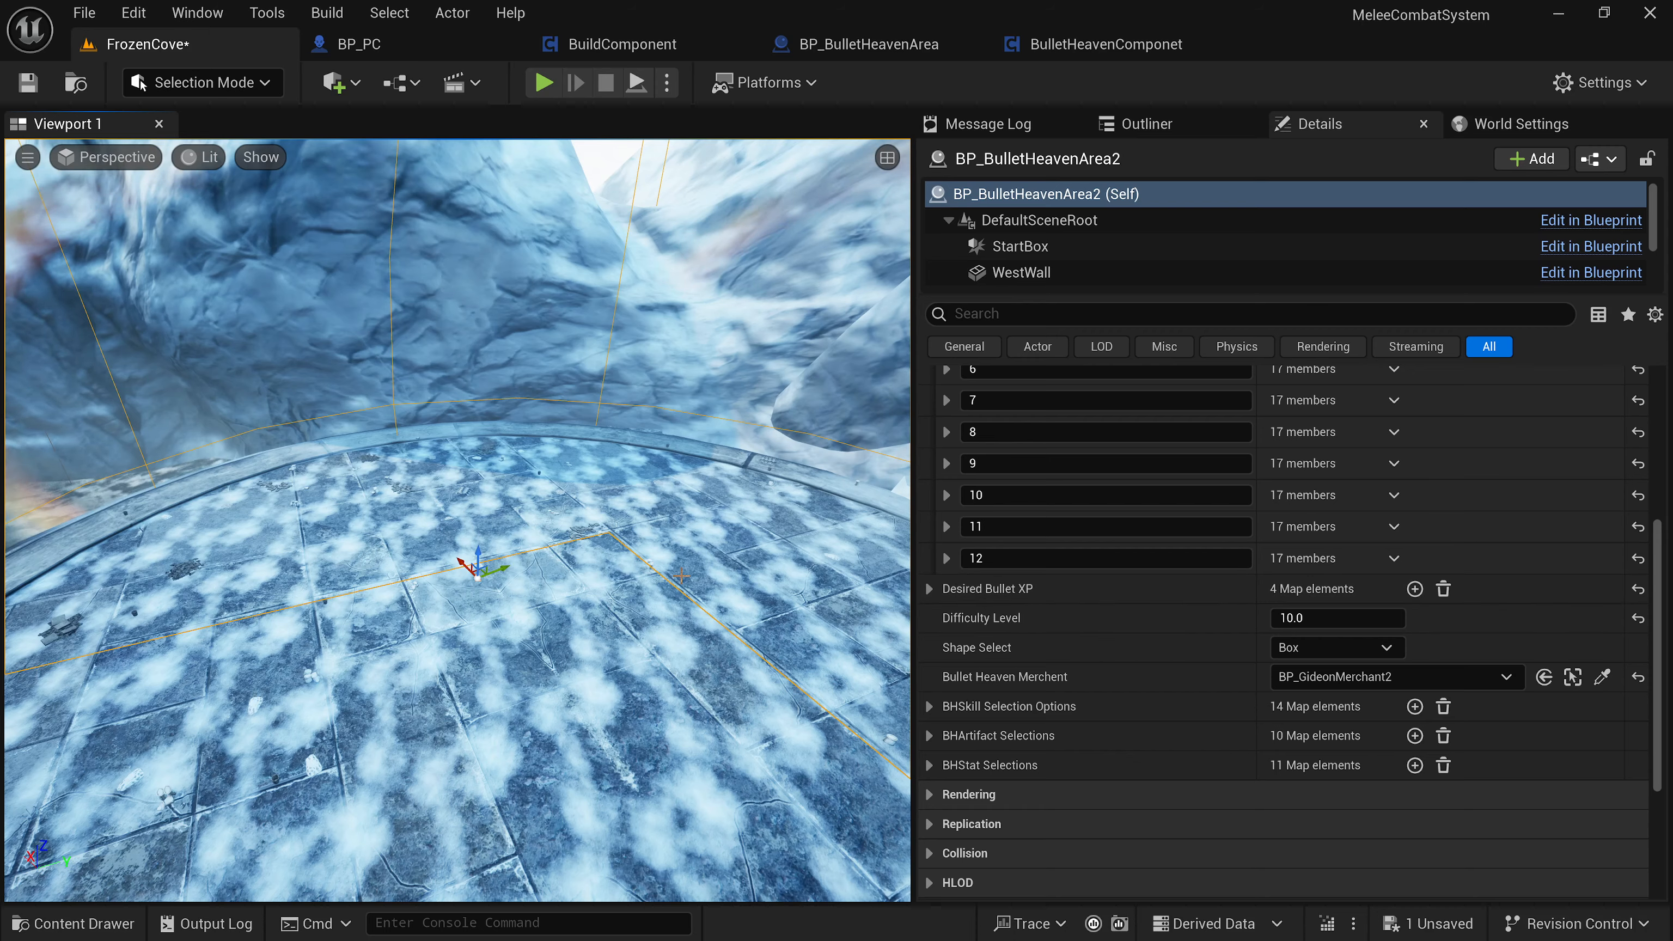
right_drag(771, 580, 649, 445)
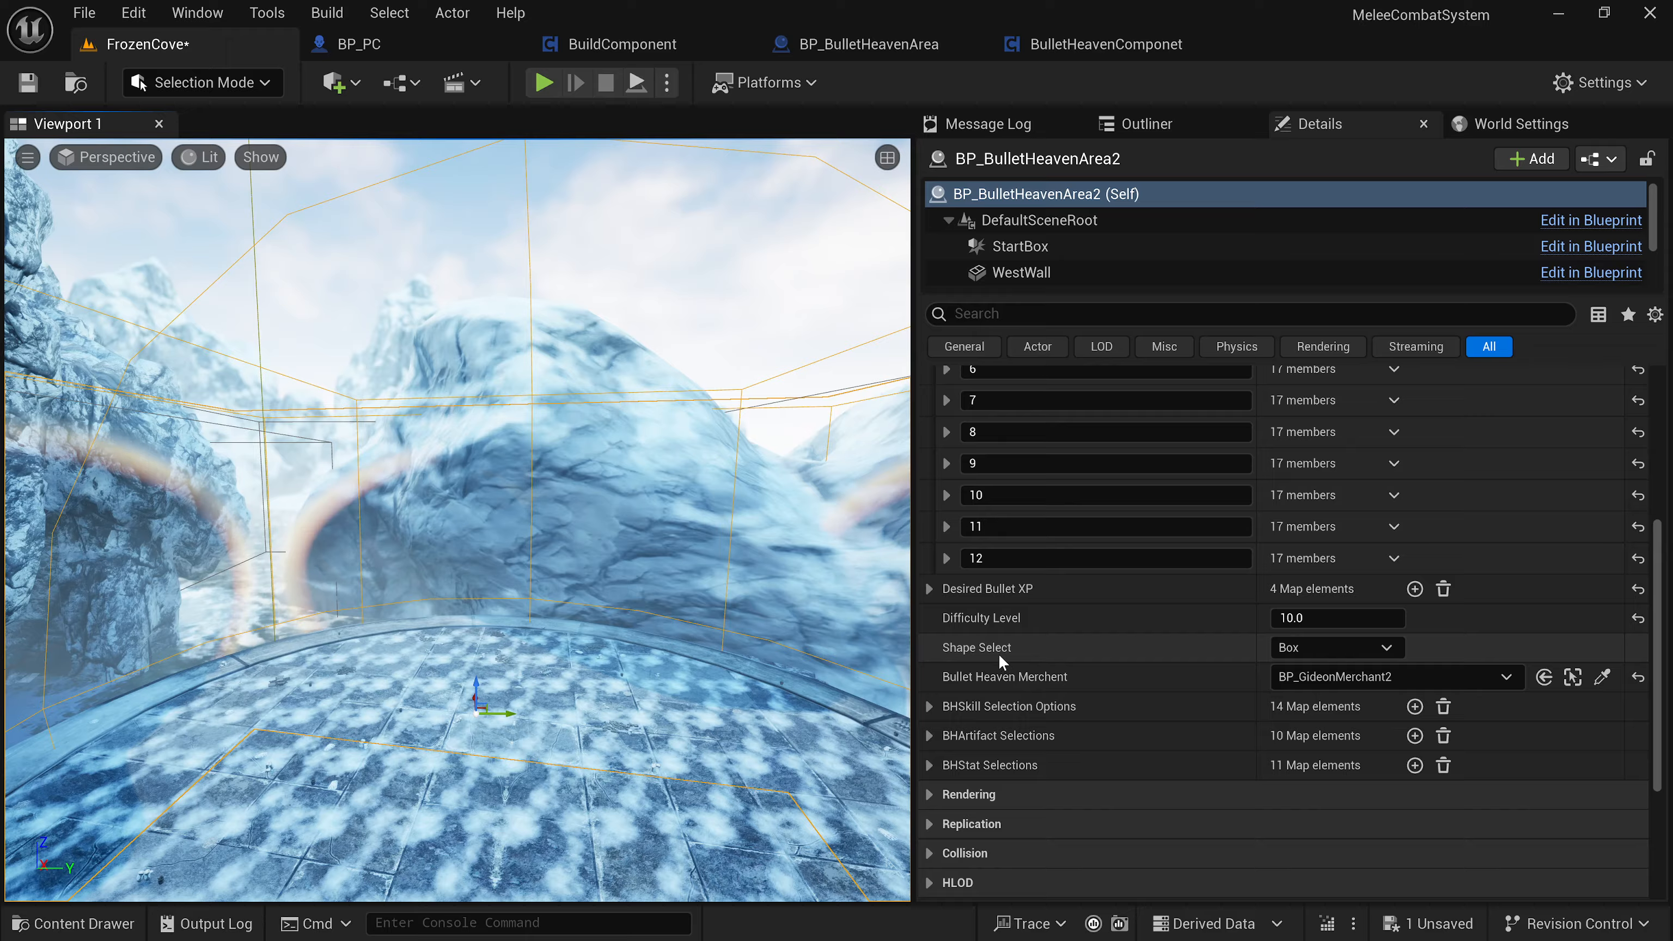
right_drag(659, 561, 583, 606)
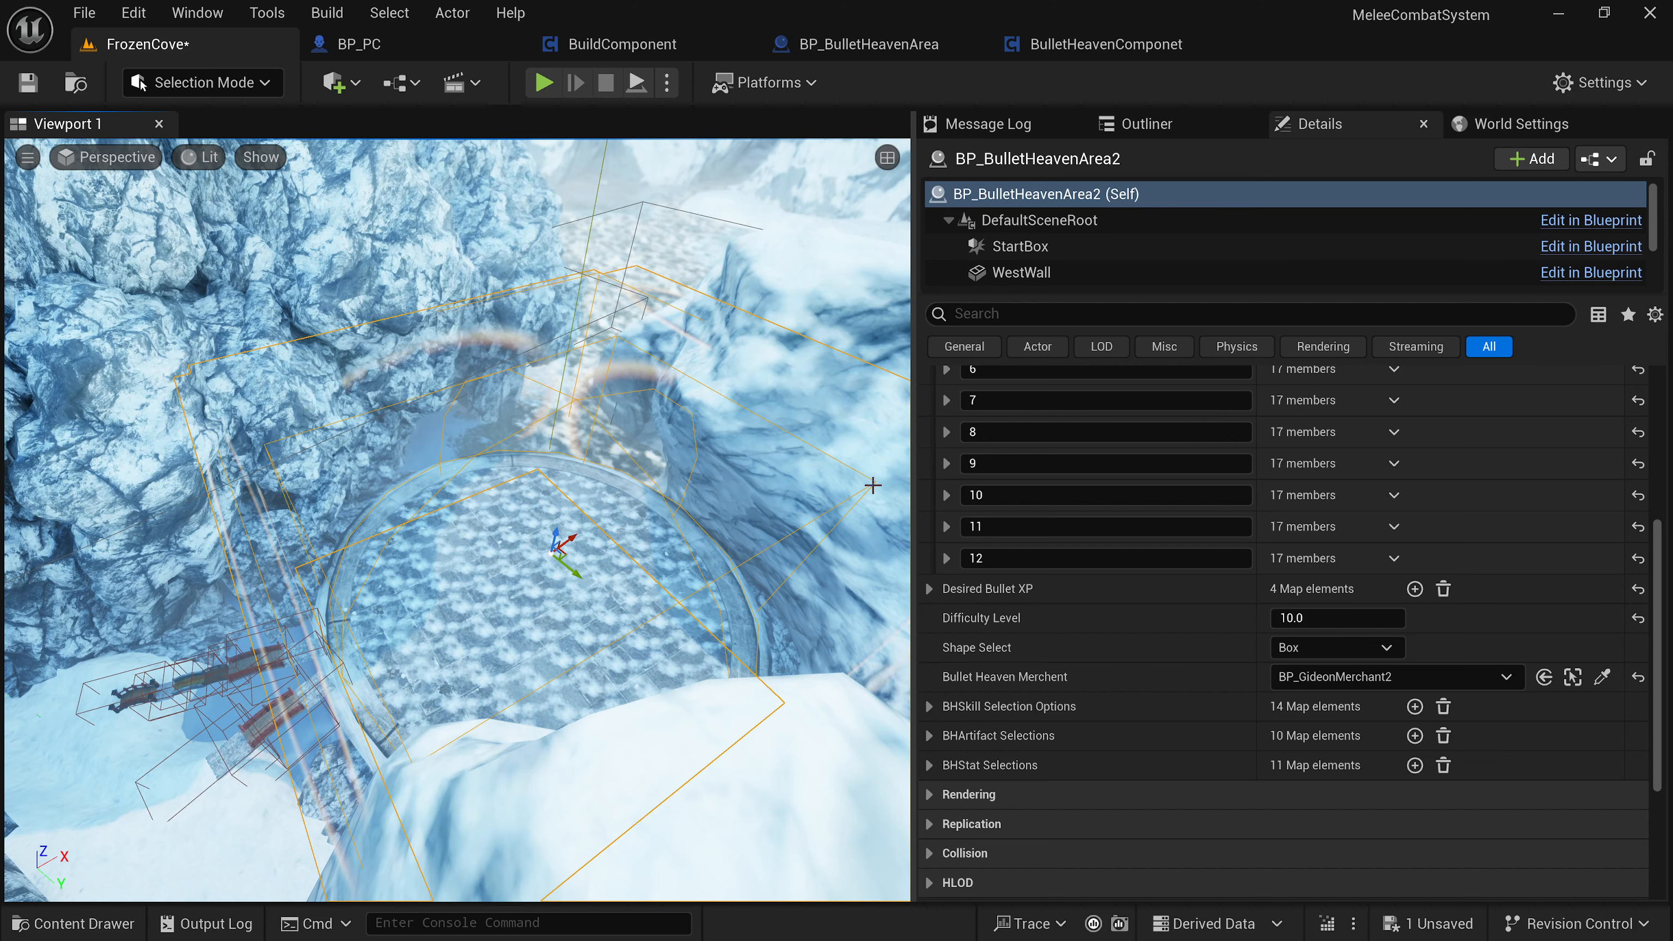
right_drag(873, 485, 863, 479)
Inspect the StartBox, Spawn Box and SpawnSphere components of BP_BulletHeavenArea2 around the circular platform.
click(1031, 249)
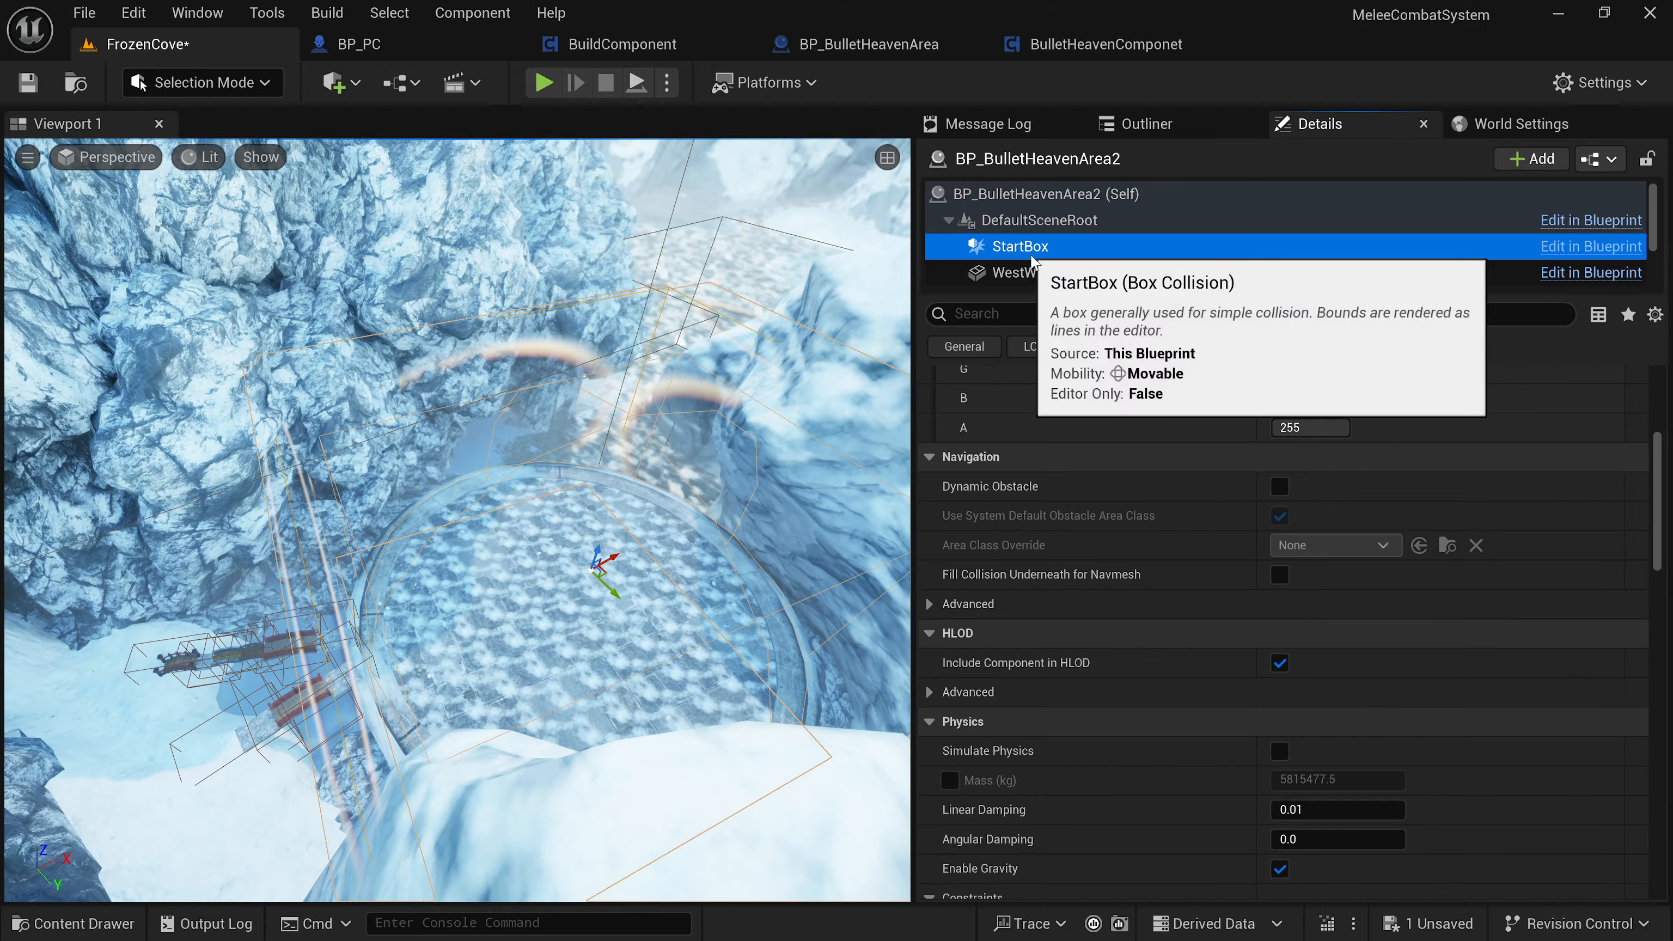
right_drag(777, 428, 680, 444)
scroll(1108, 267, down, 1)
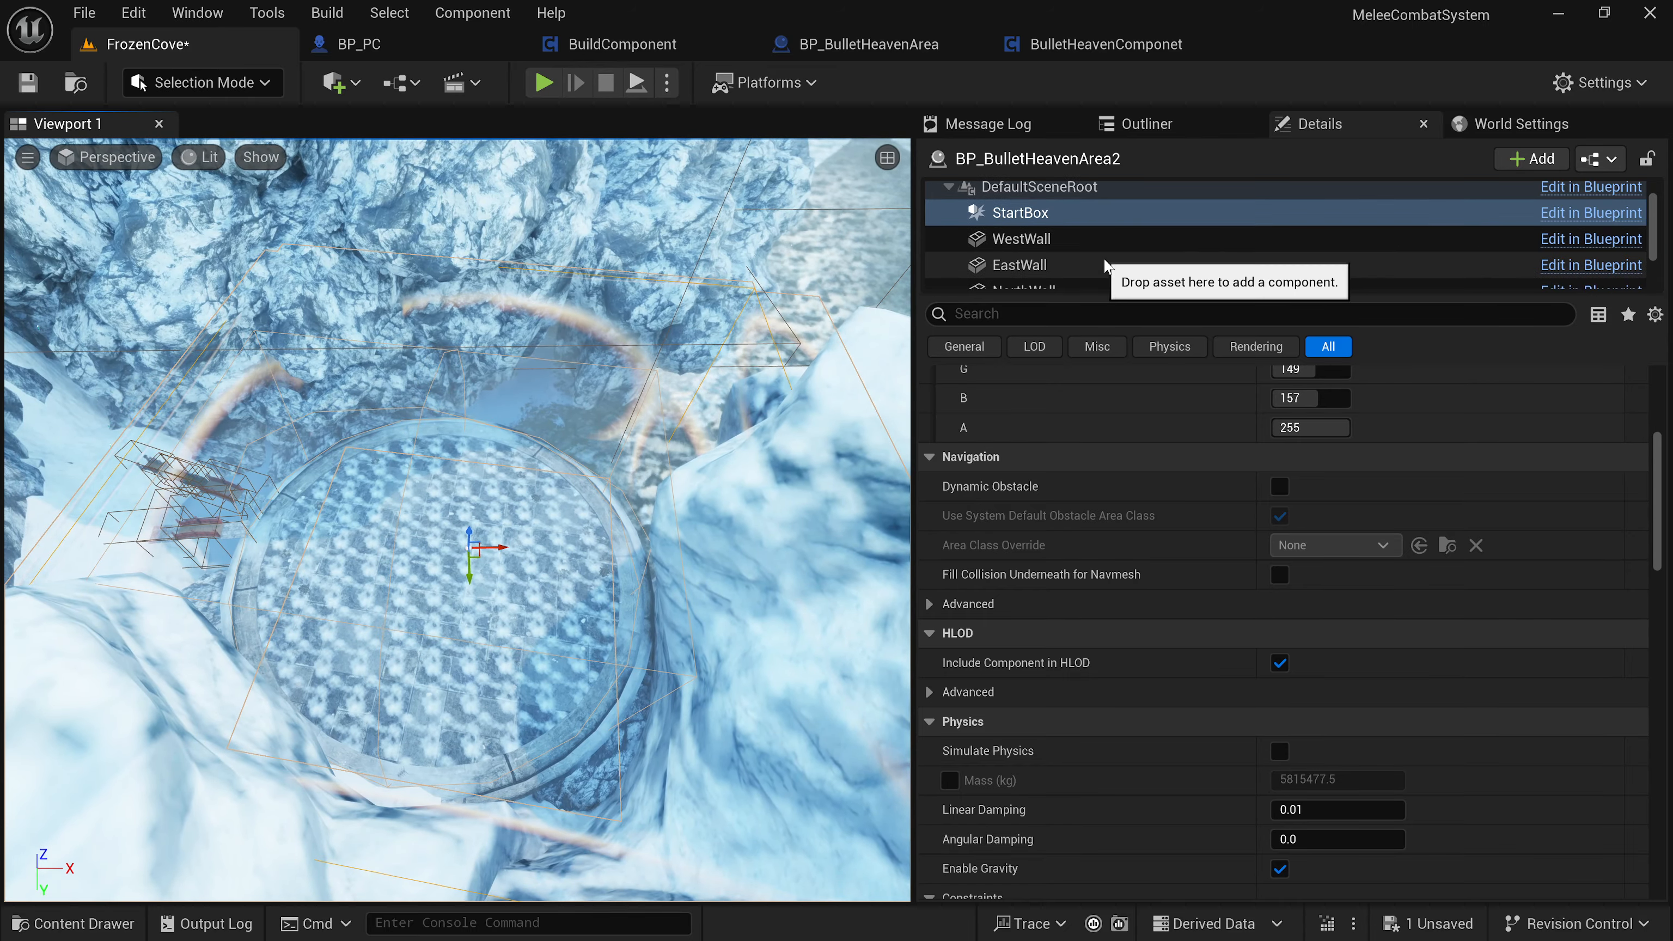
scroll(1106, 265, down, 2)
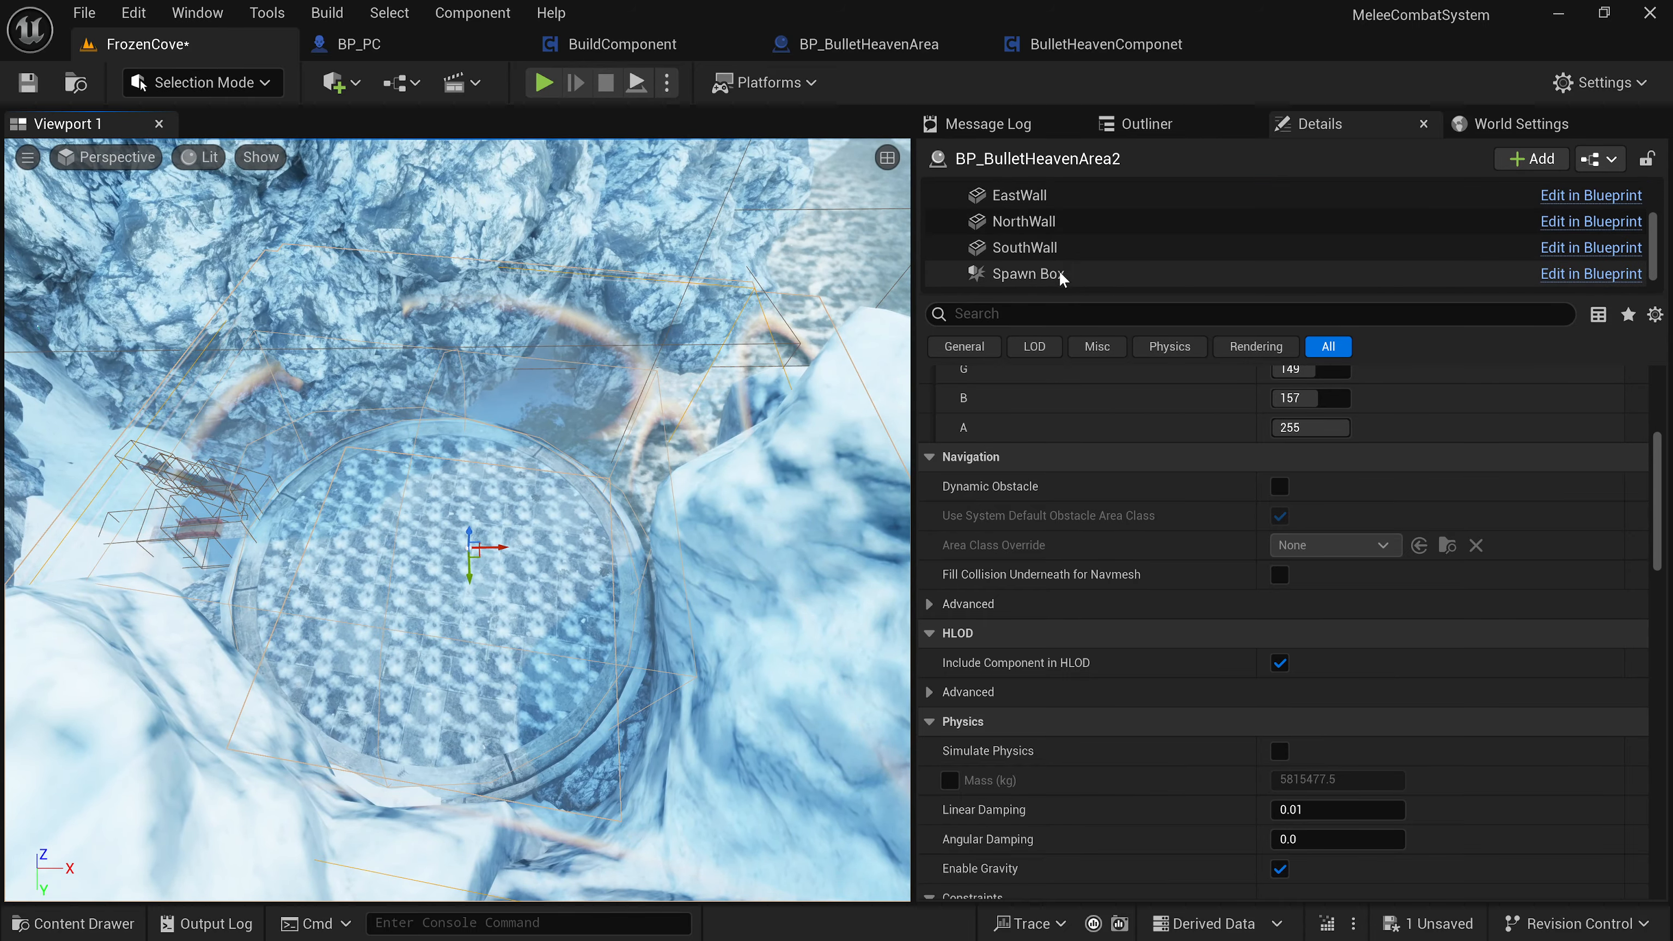
click(1028, 273)
right_drag(658, 448, 619, 466)
scroll(1080, 227, down, 1)
click(1069, 276)
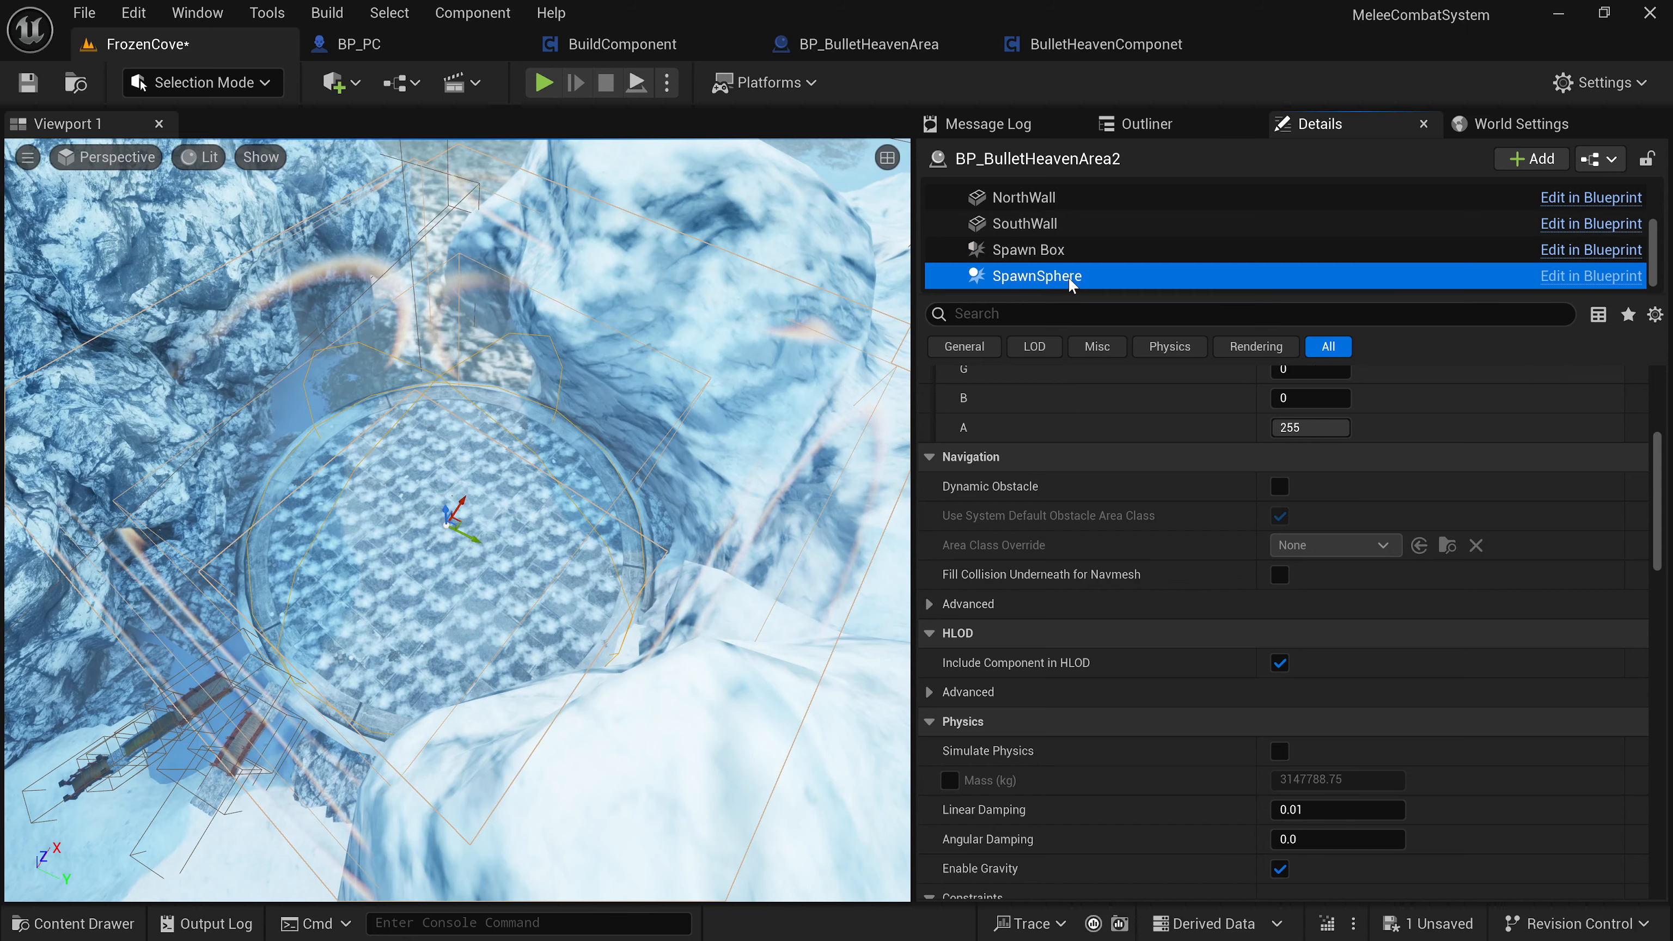
scroll(1187, 524, up, 4)
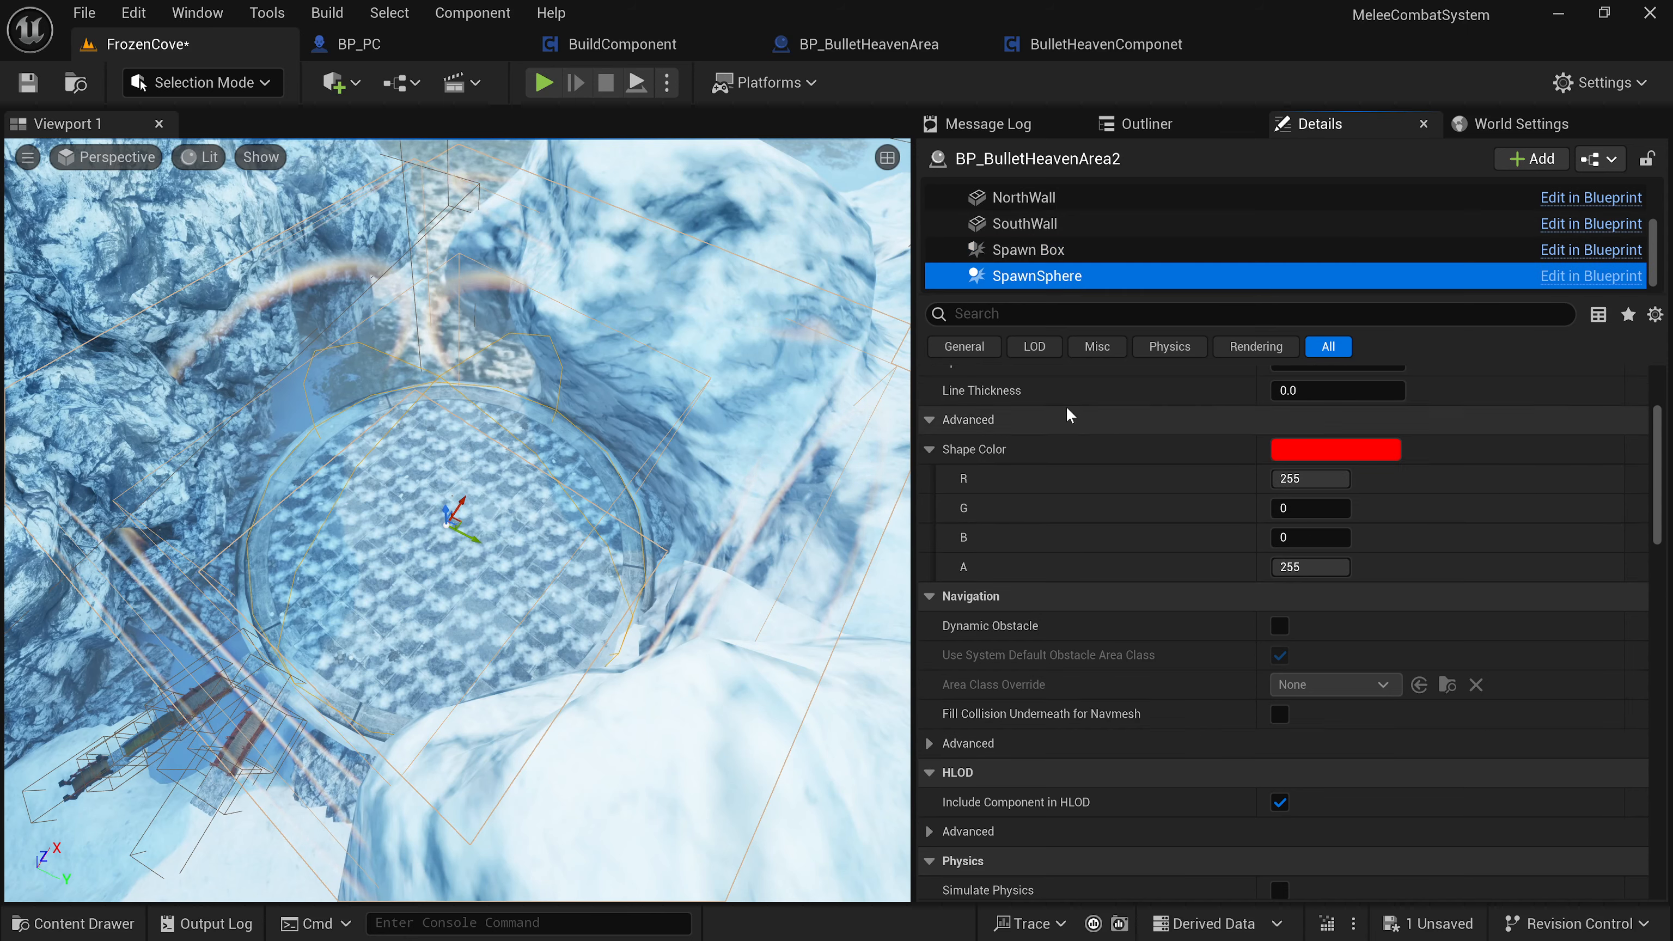
right_drag(659, 435, 573, 421)
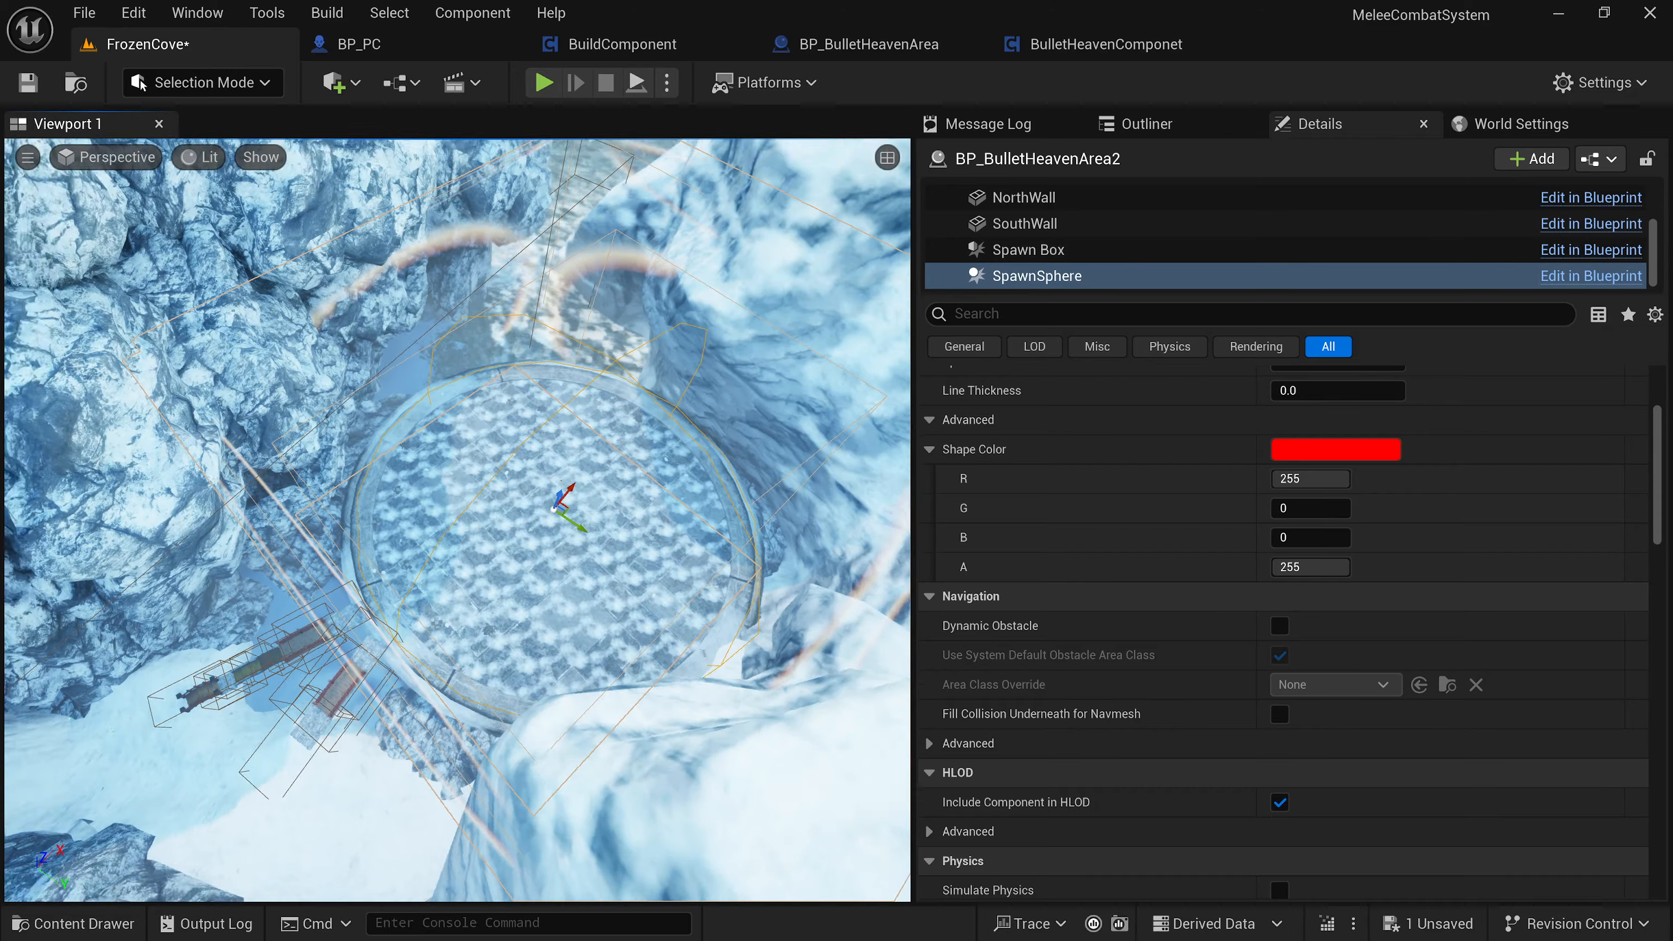
Return to the cave entrance area and examine the Shape Select setting on the BP_BulletHeavenArea2 actor itself.
right_drag(560, 496, 679, 445)
key(s)
key(s)
key(s)
key(a)
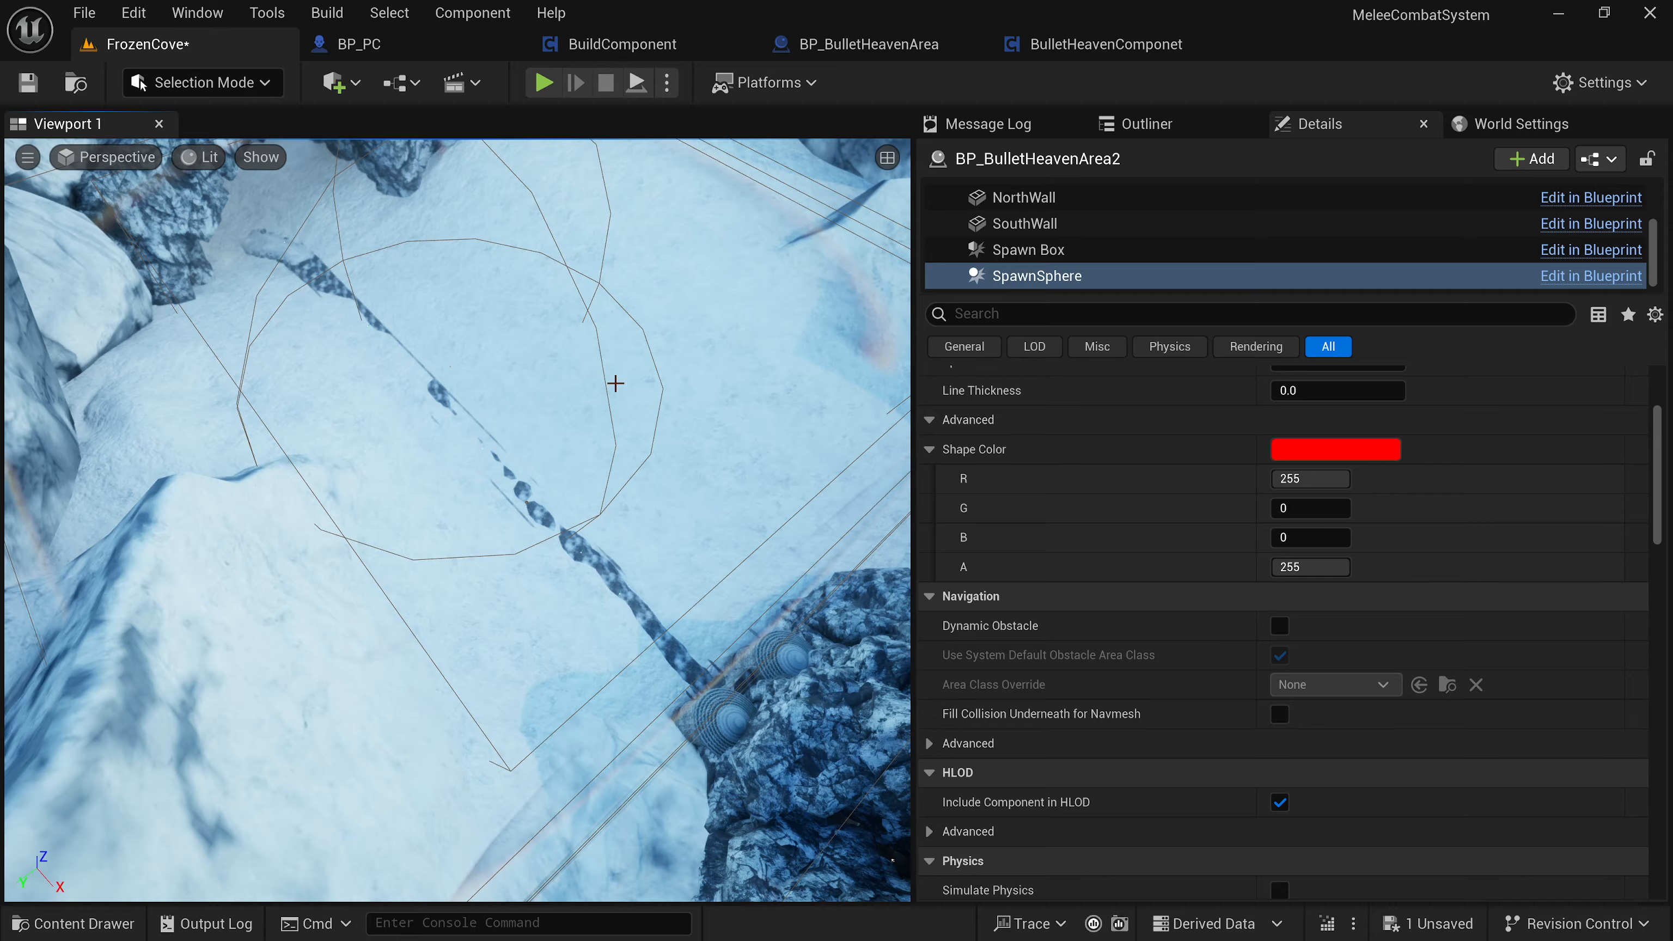
right_drag(615, 383, 666, 489)
key(w)
key(a)
key(d)
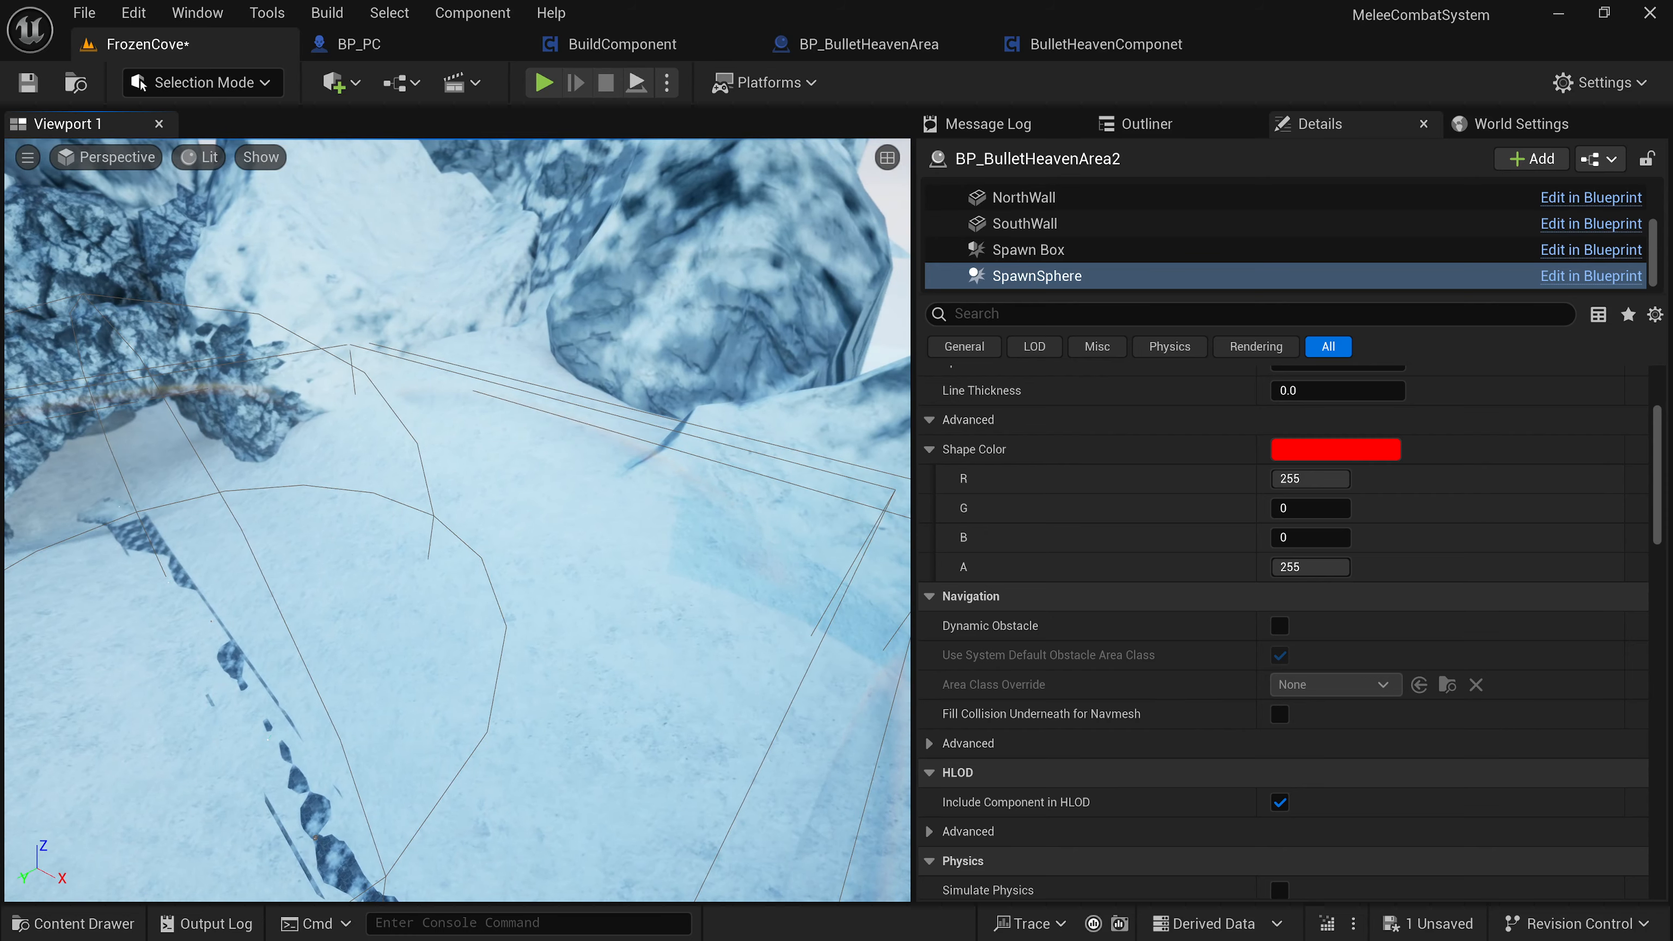
scroll(1054, 223, up, 3)
click(1023, 198)
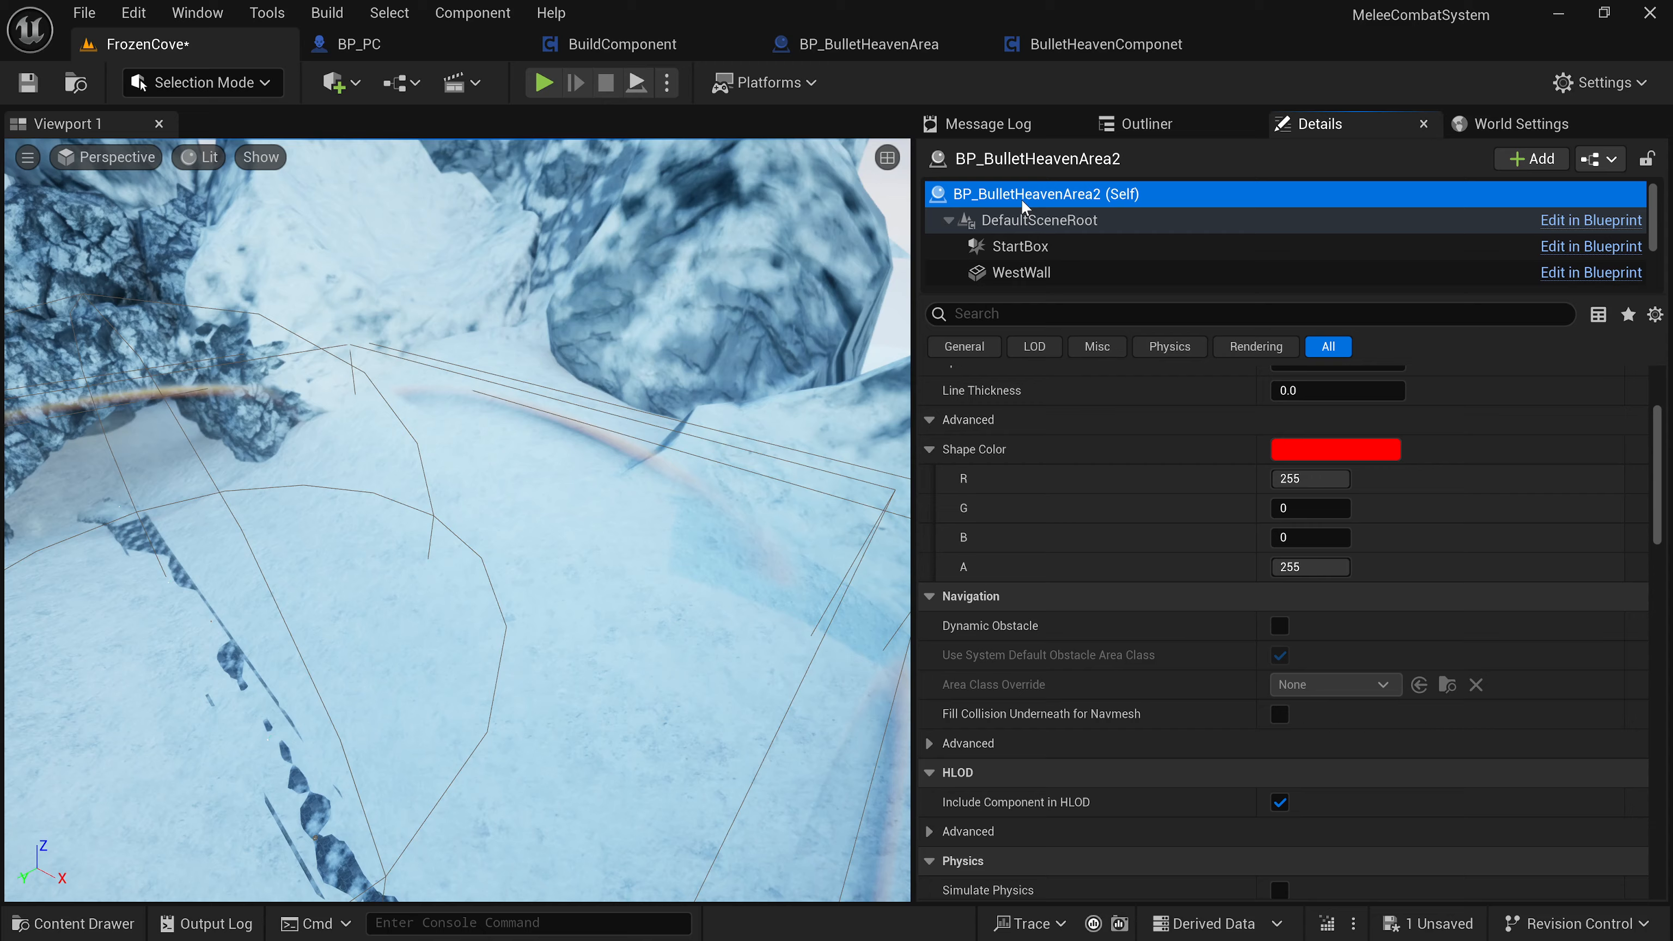
right_drag(564, 620, 502, 619)
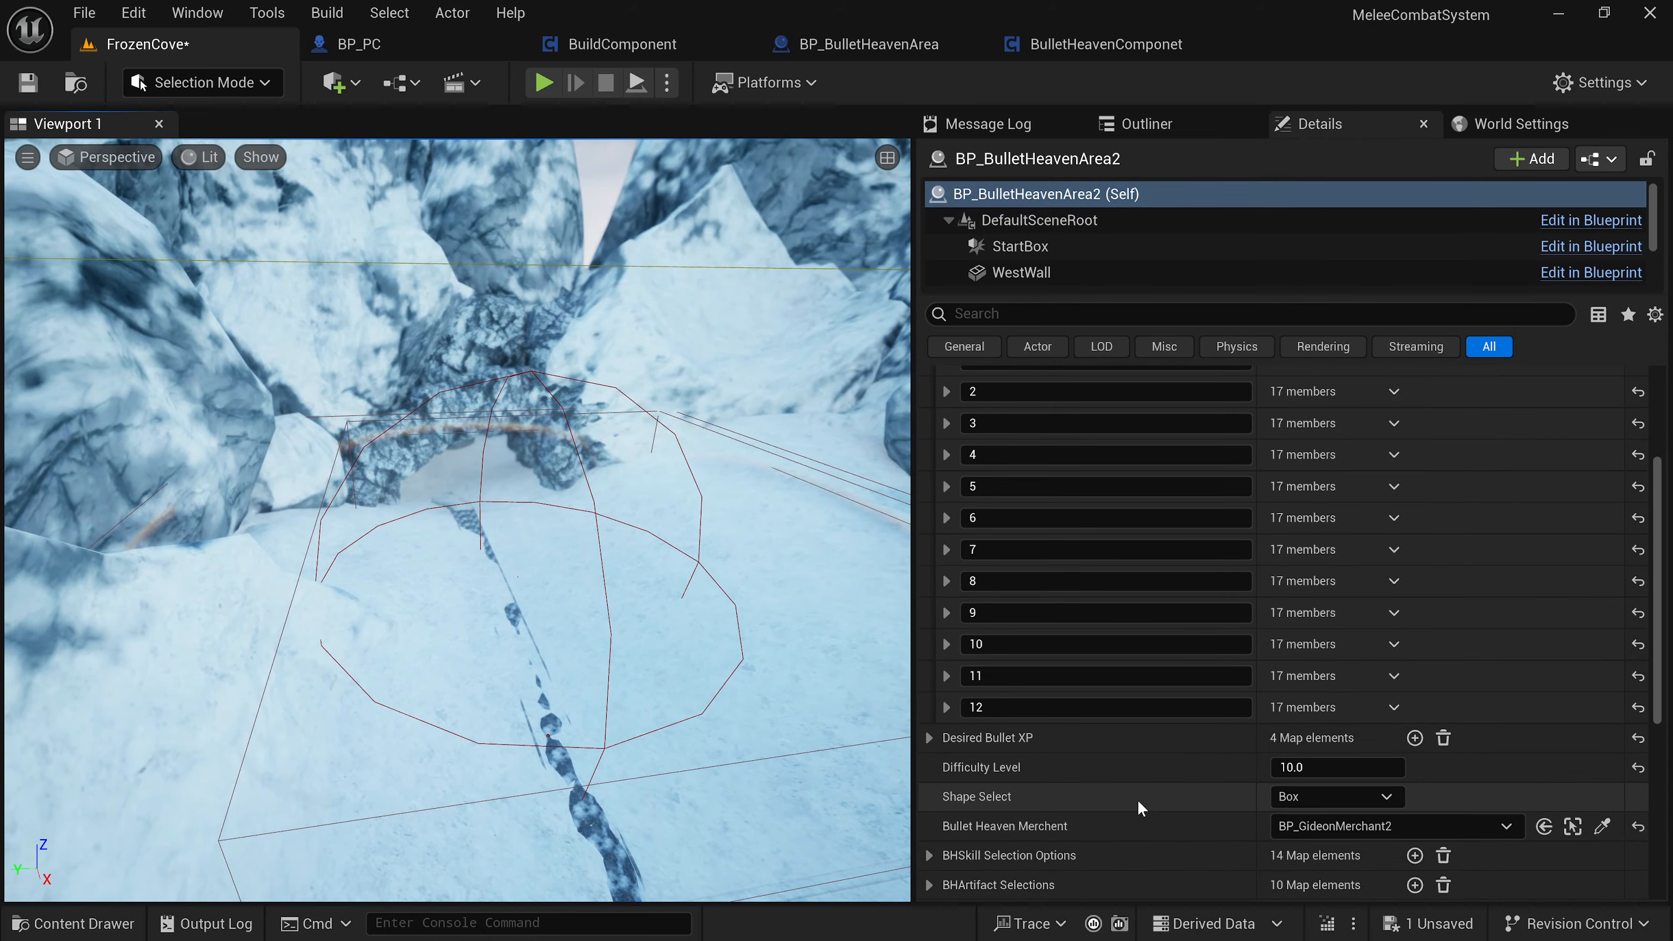
scroll(1137, 799, down, 1)
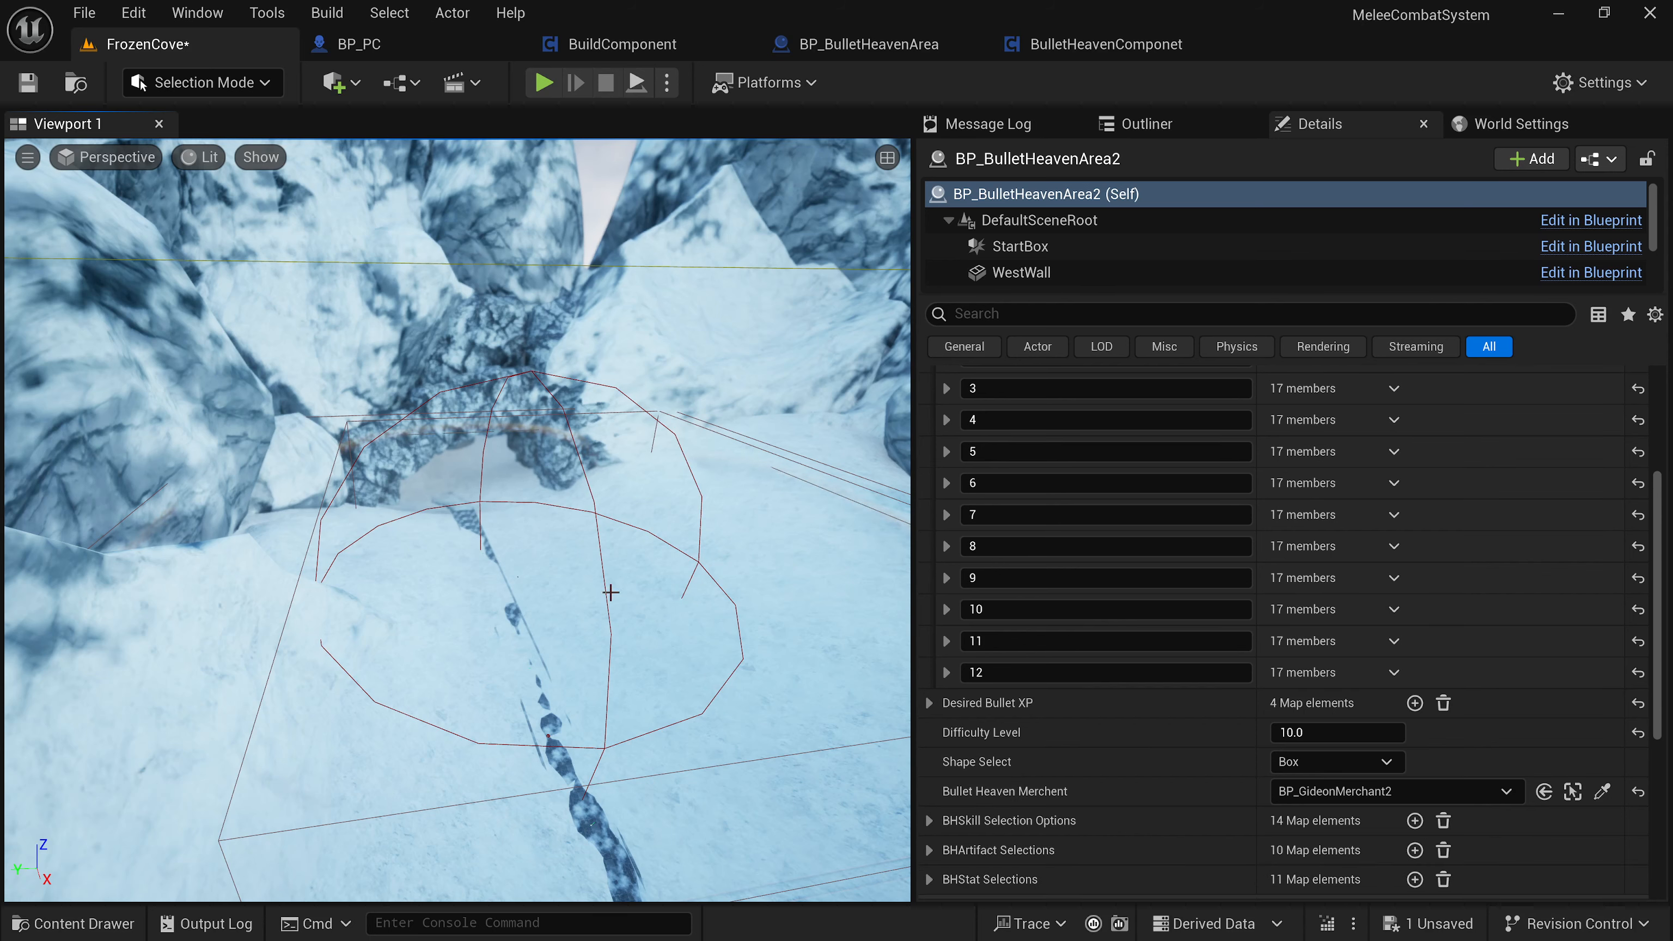
Select the SpawnSphere of BP_BulletHeavenArea near the cave entrance and enlarge it uniformly over the snowy ground.
click(518, 576)
scroll(520, 577, up, 10)
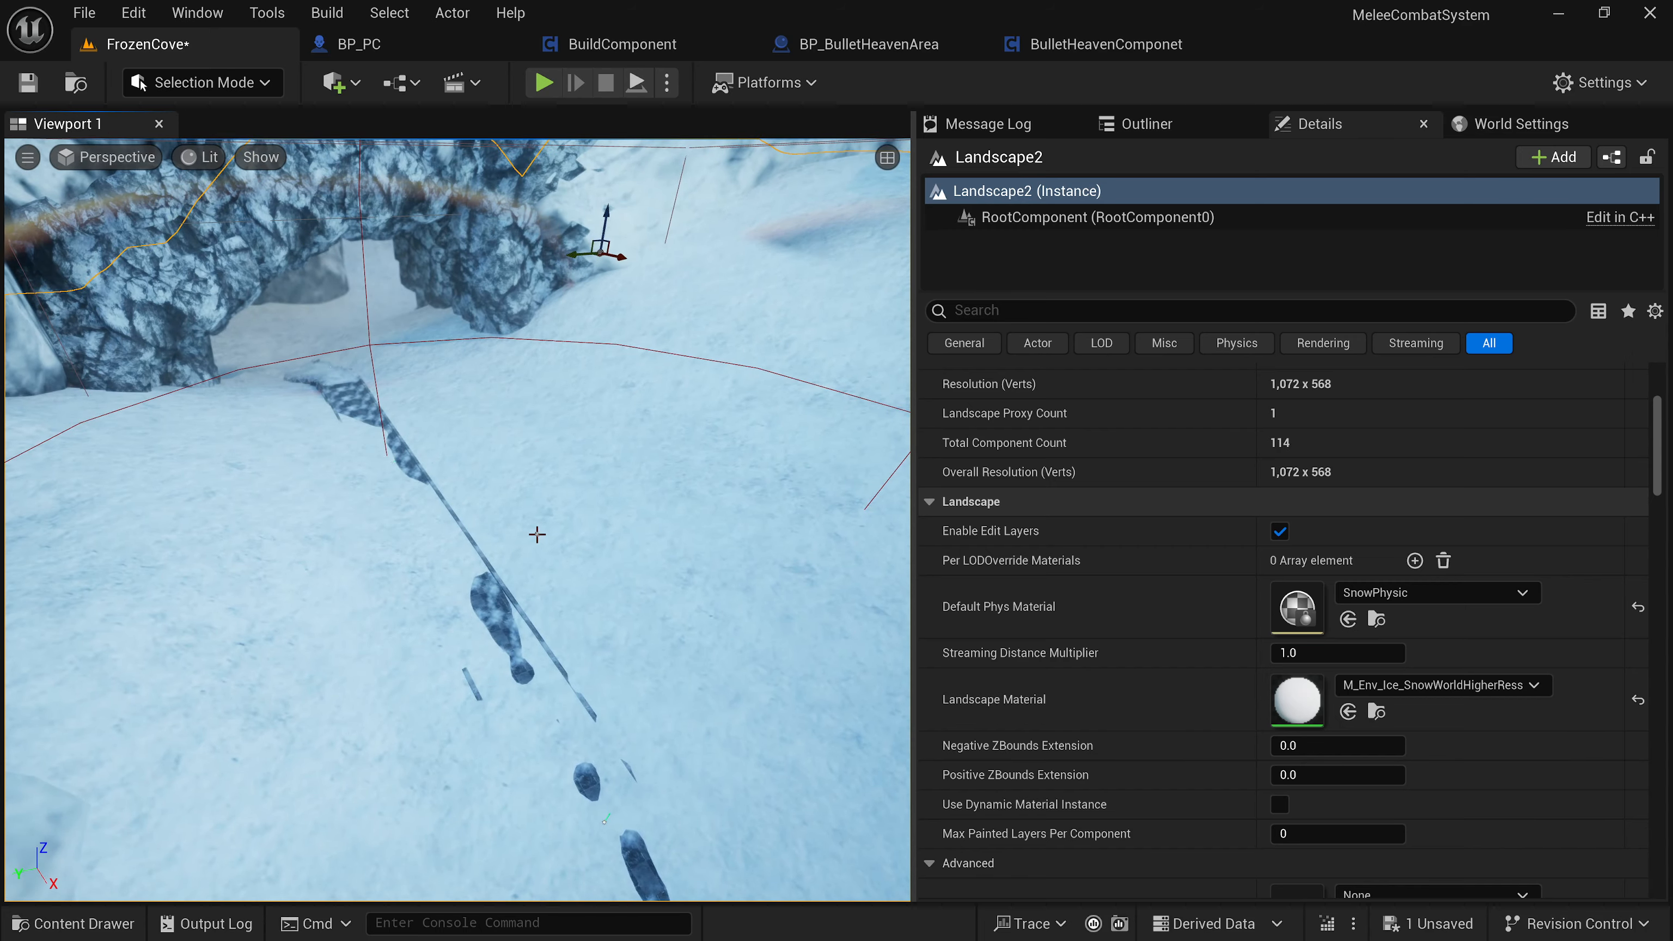
click(537, 534)
mouse_move(537, 534)
right_down()
mouse_move(516, 552)
mouse_move(520, 536)
right_up()
key(s)
scroll(1046, 277, down, 3)
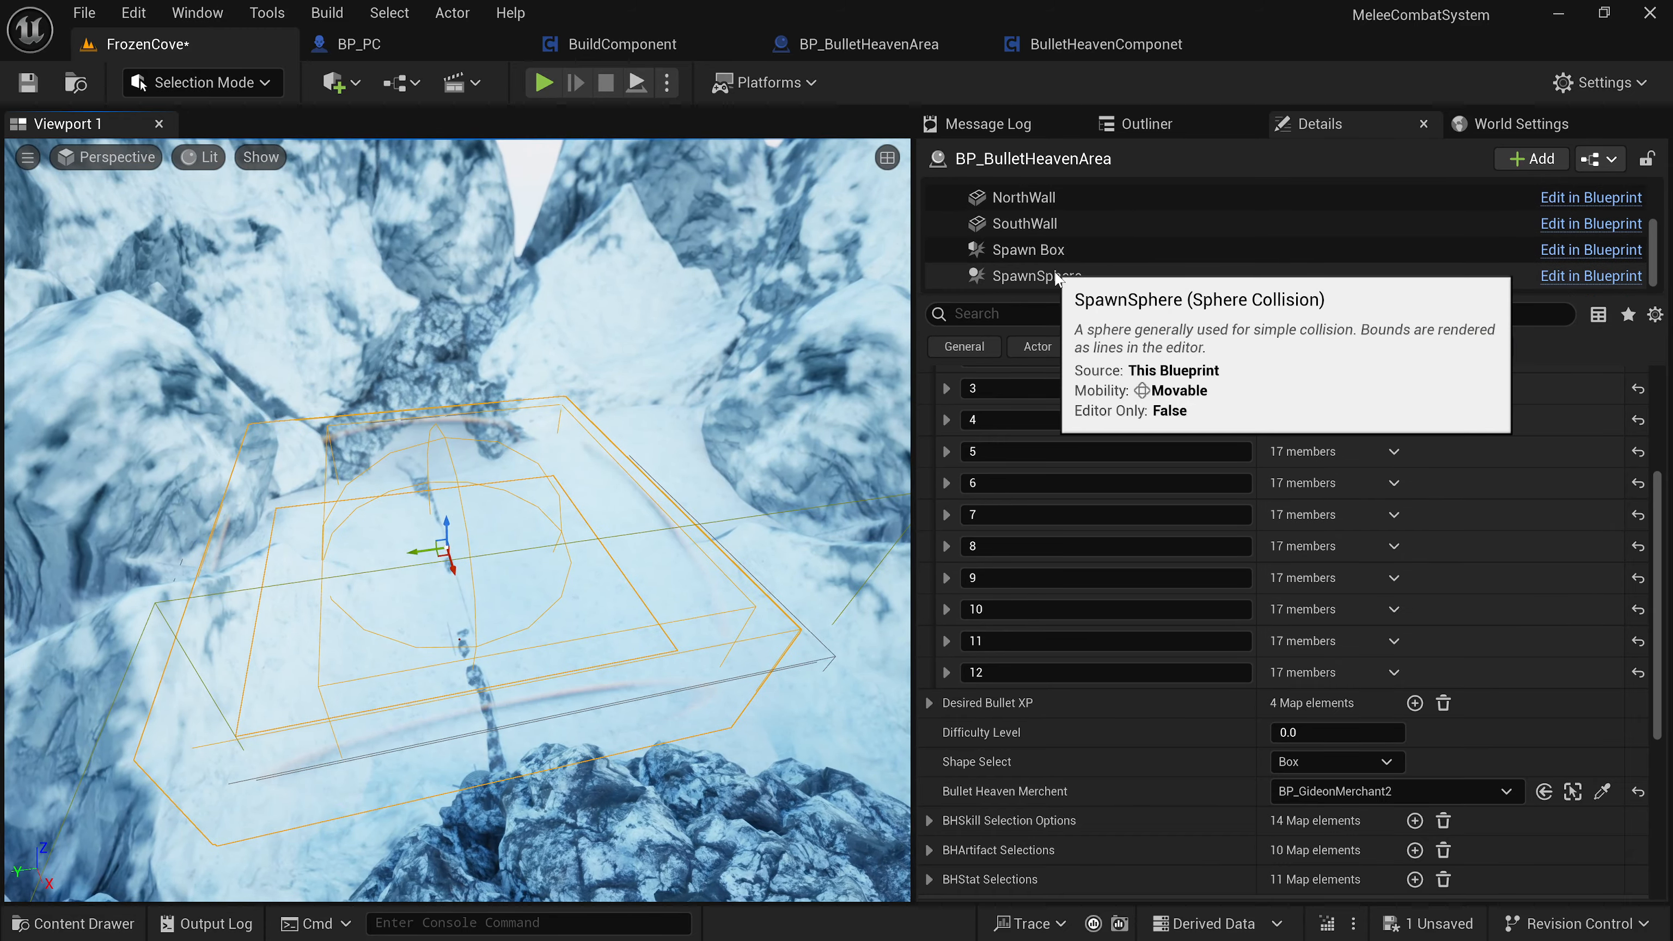
click(1087, 276)
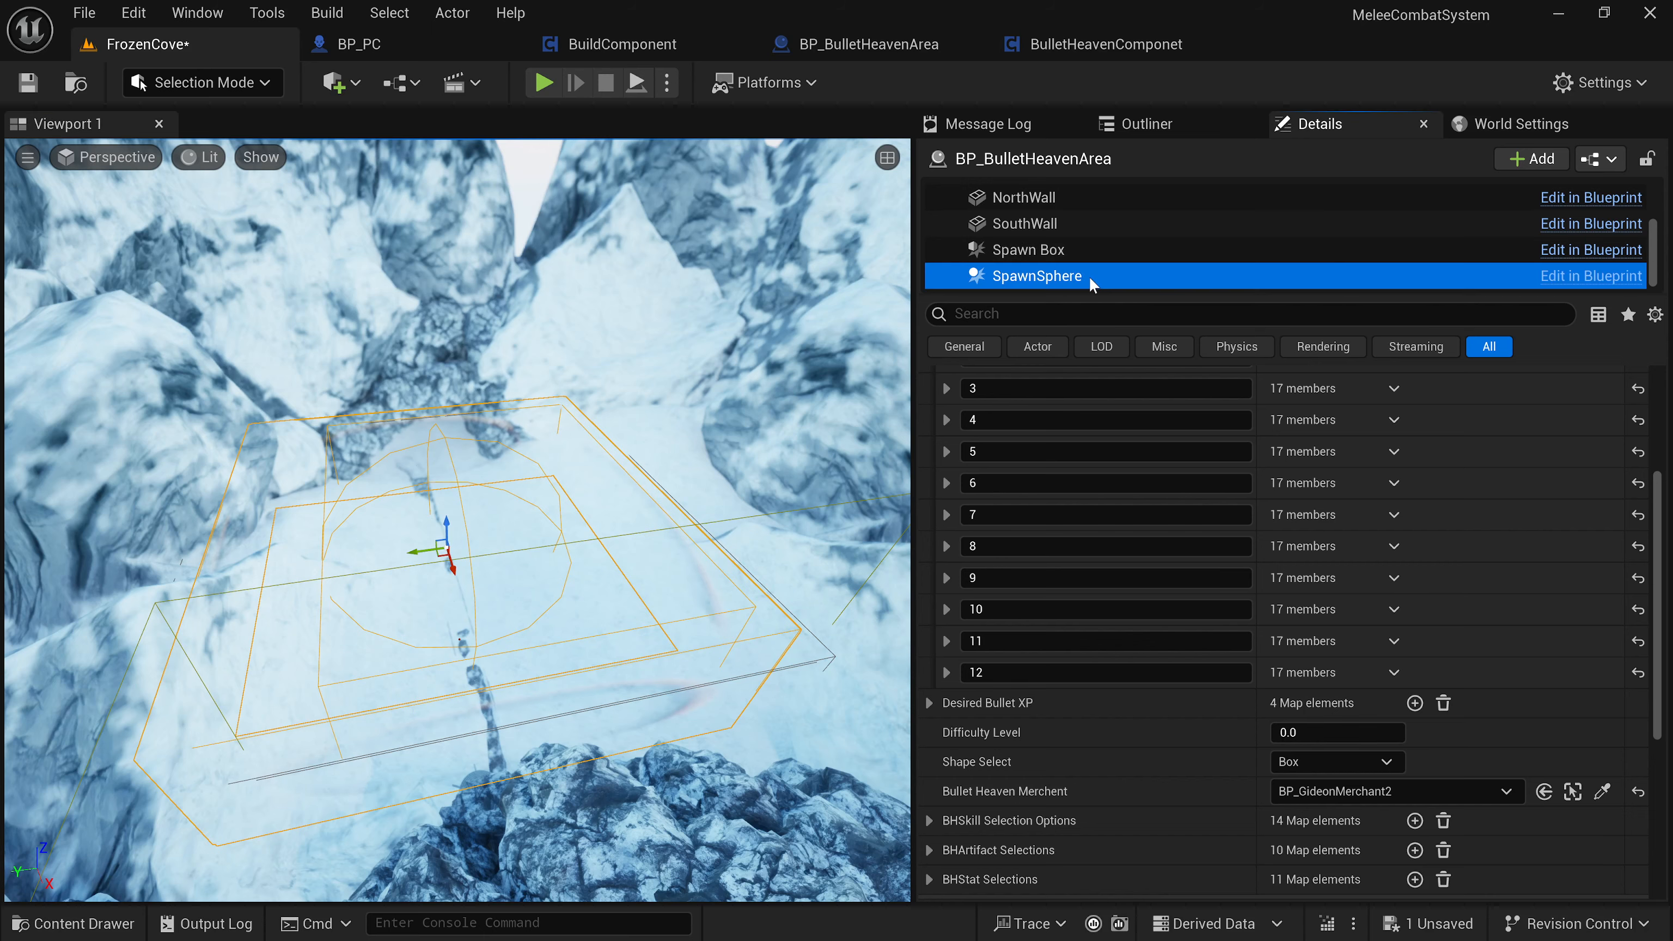
right_drag(672, 455, 596, 467)
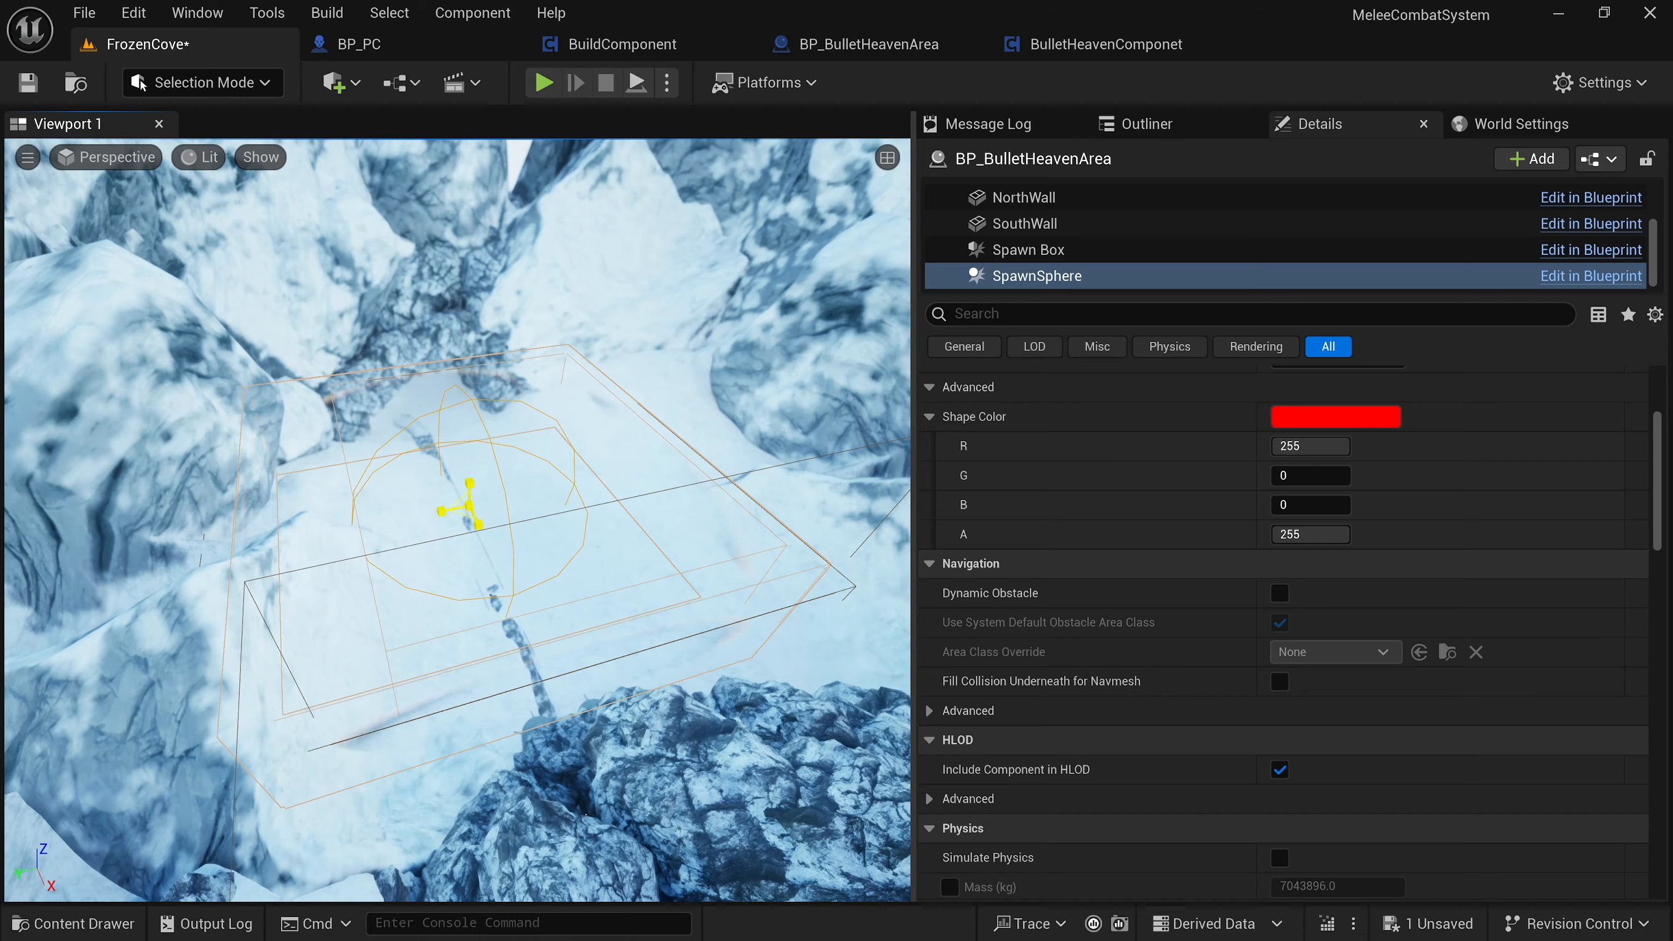
drag(469, 506, 498, 492)
right_drag(498, 491, 481, 457)
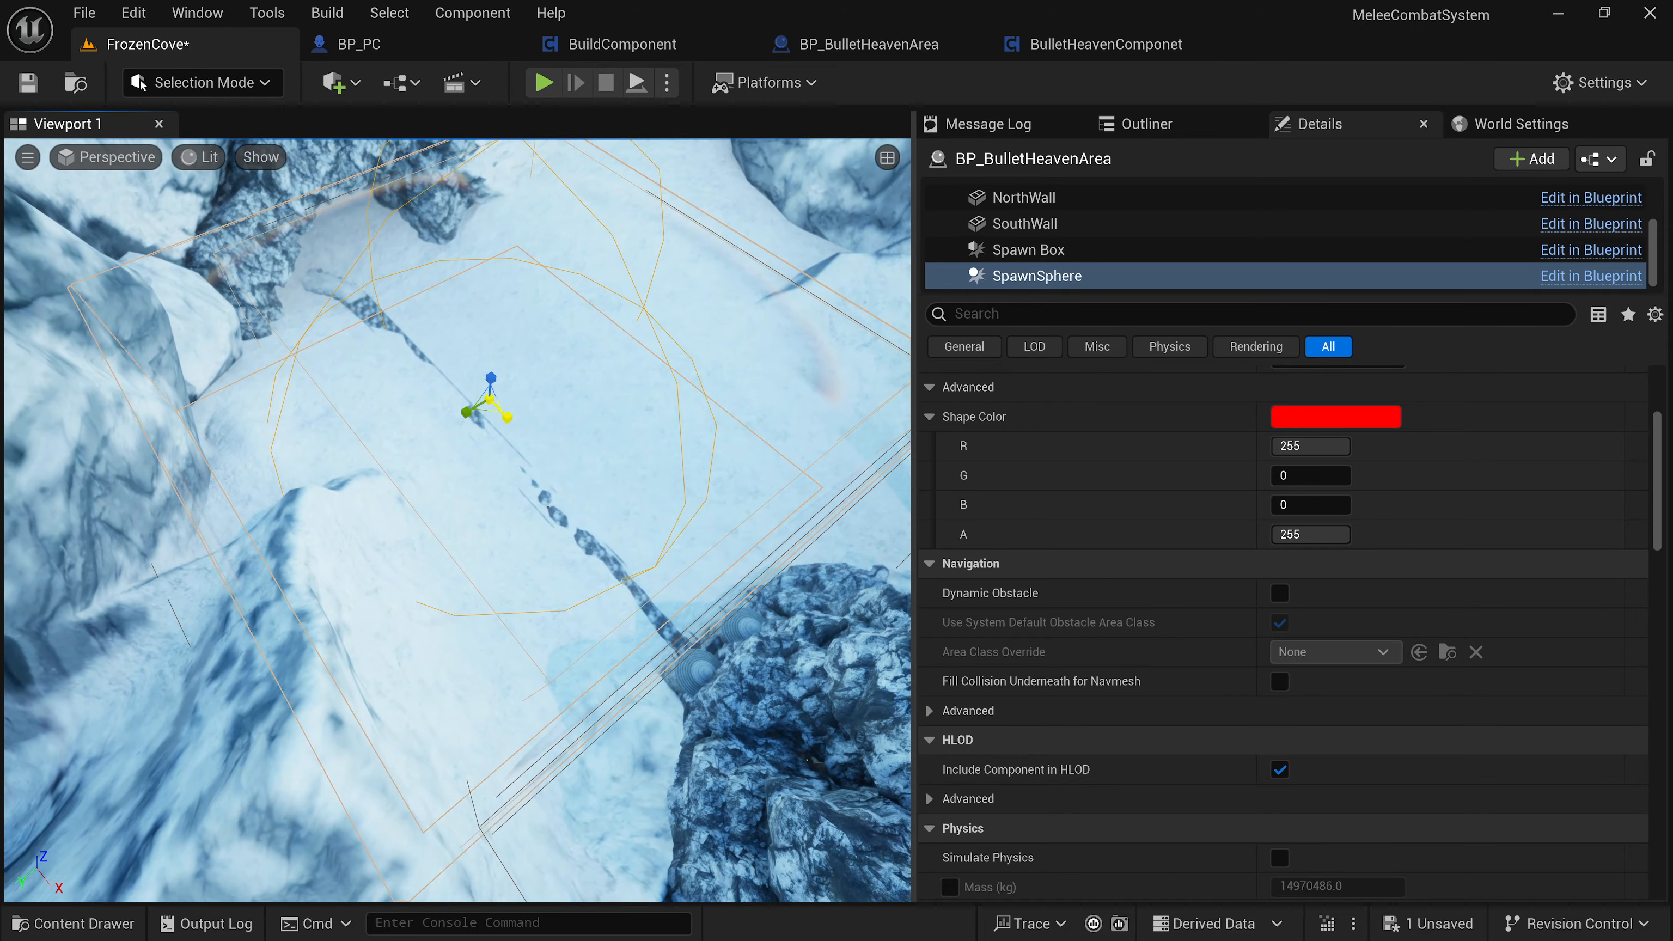
drag(506, 416, 516, 424)
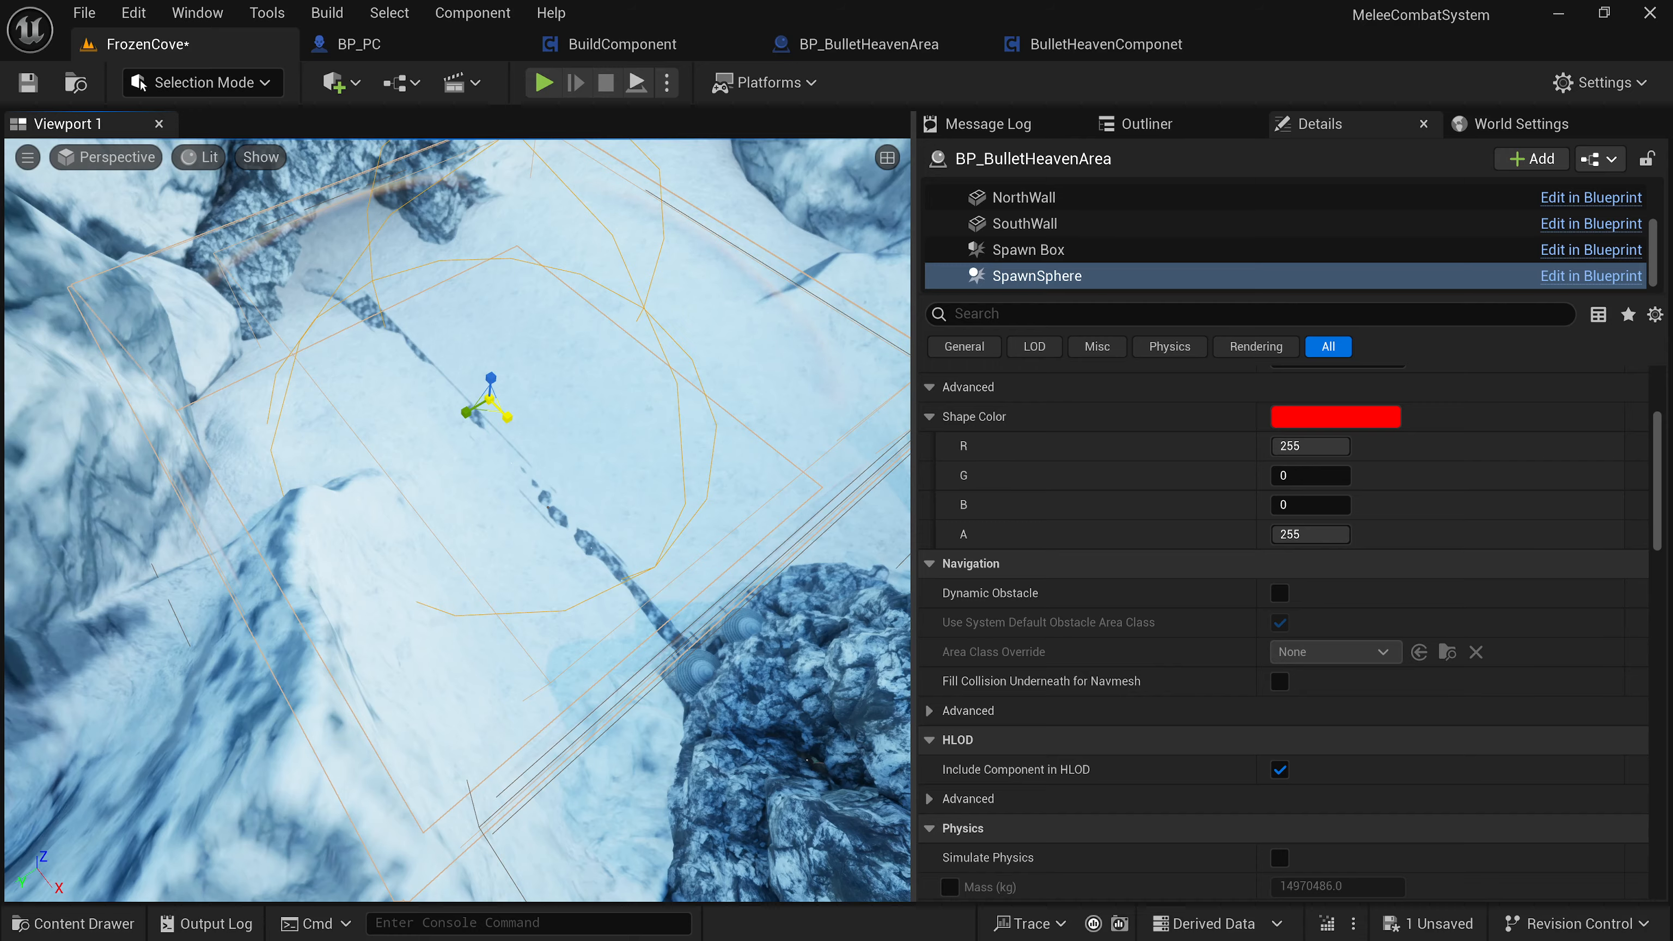
right_drag(724, 403, 470, 488)
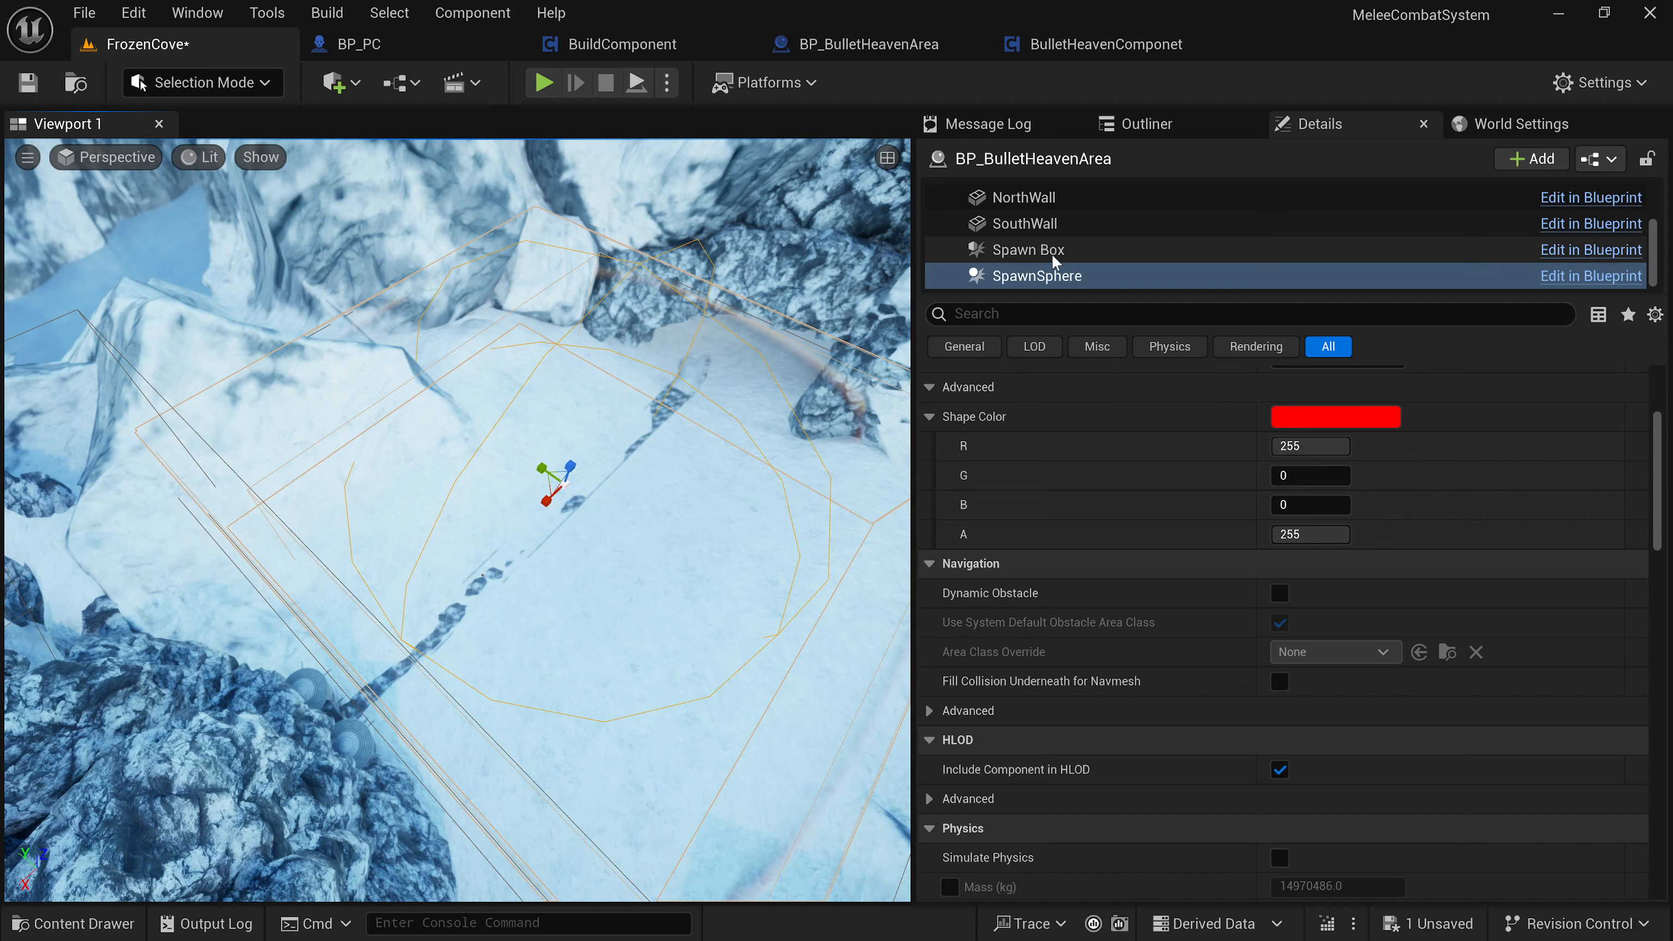
Select the BP_BulletHeavenArea actor itself and examine its Shape Select options, leaving Box chosen.
scroll(1027, 251, up, 3)
click(1026, 195)
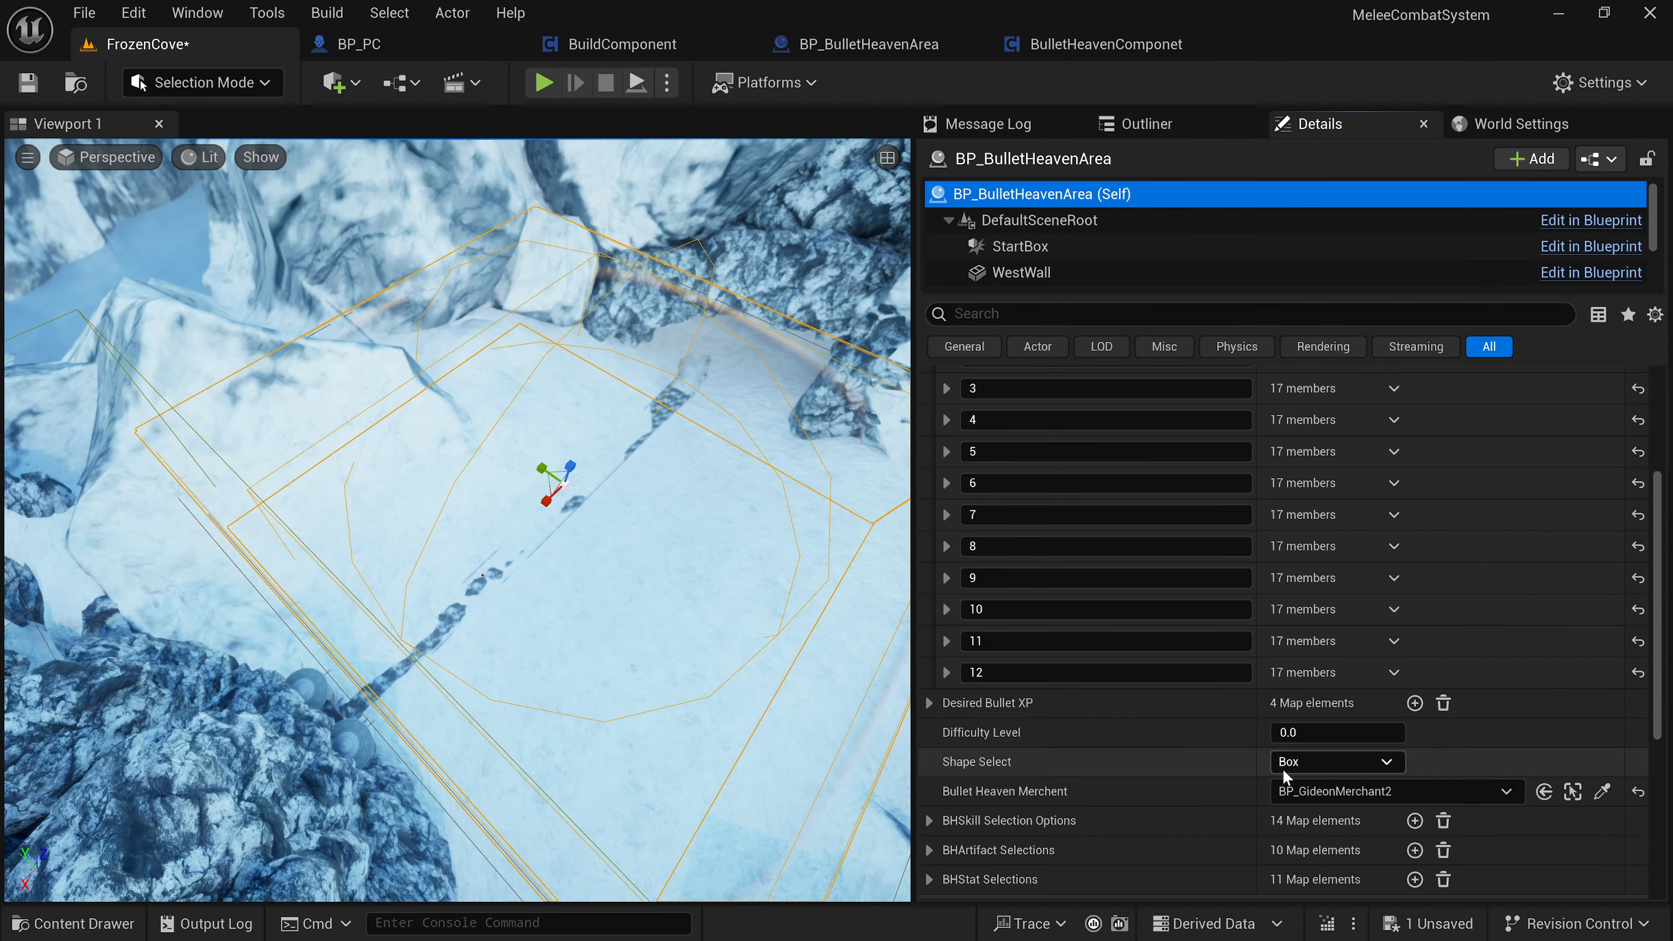
click(1284, 764)
click(1323, 765)
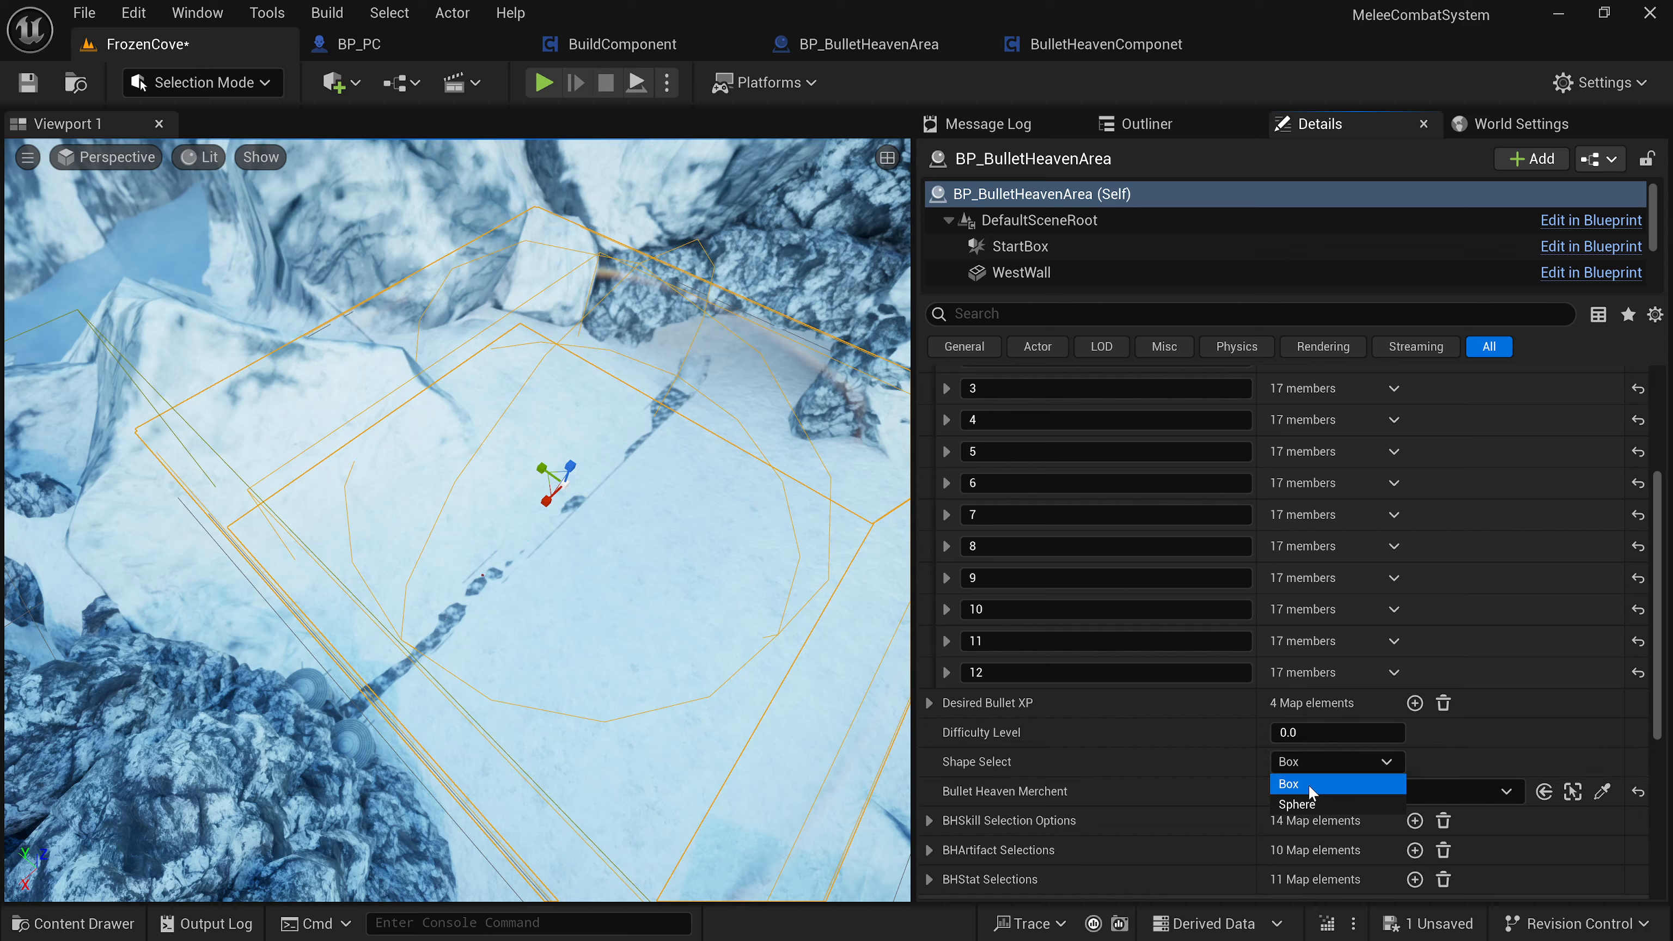
click(1299, 765)
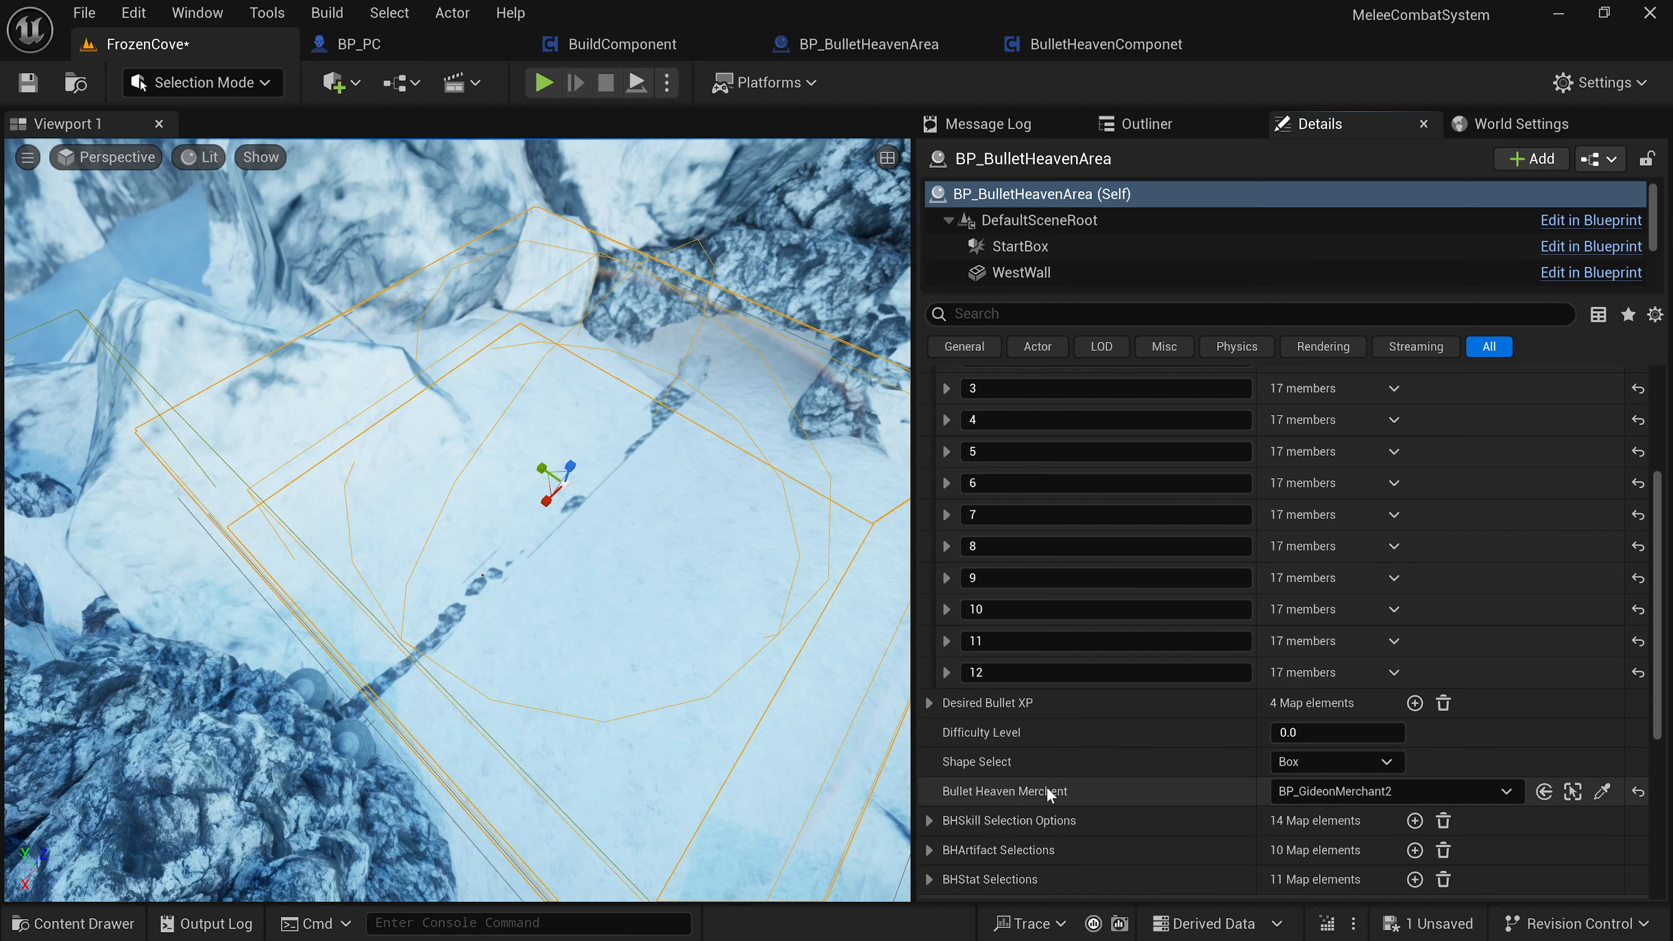
Find the merchant in the stone room and try the scene actor picker for BP_BulletHeavenArea's Bullet Heaven Merchant.
right_drag(816, 777, 602, 719)
key(d)
key(d)
key(a)
key(w)
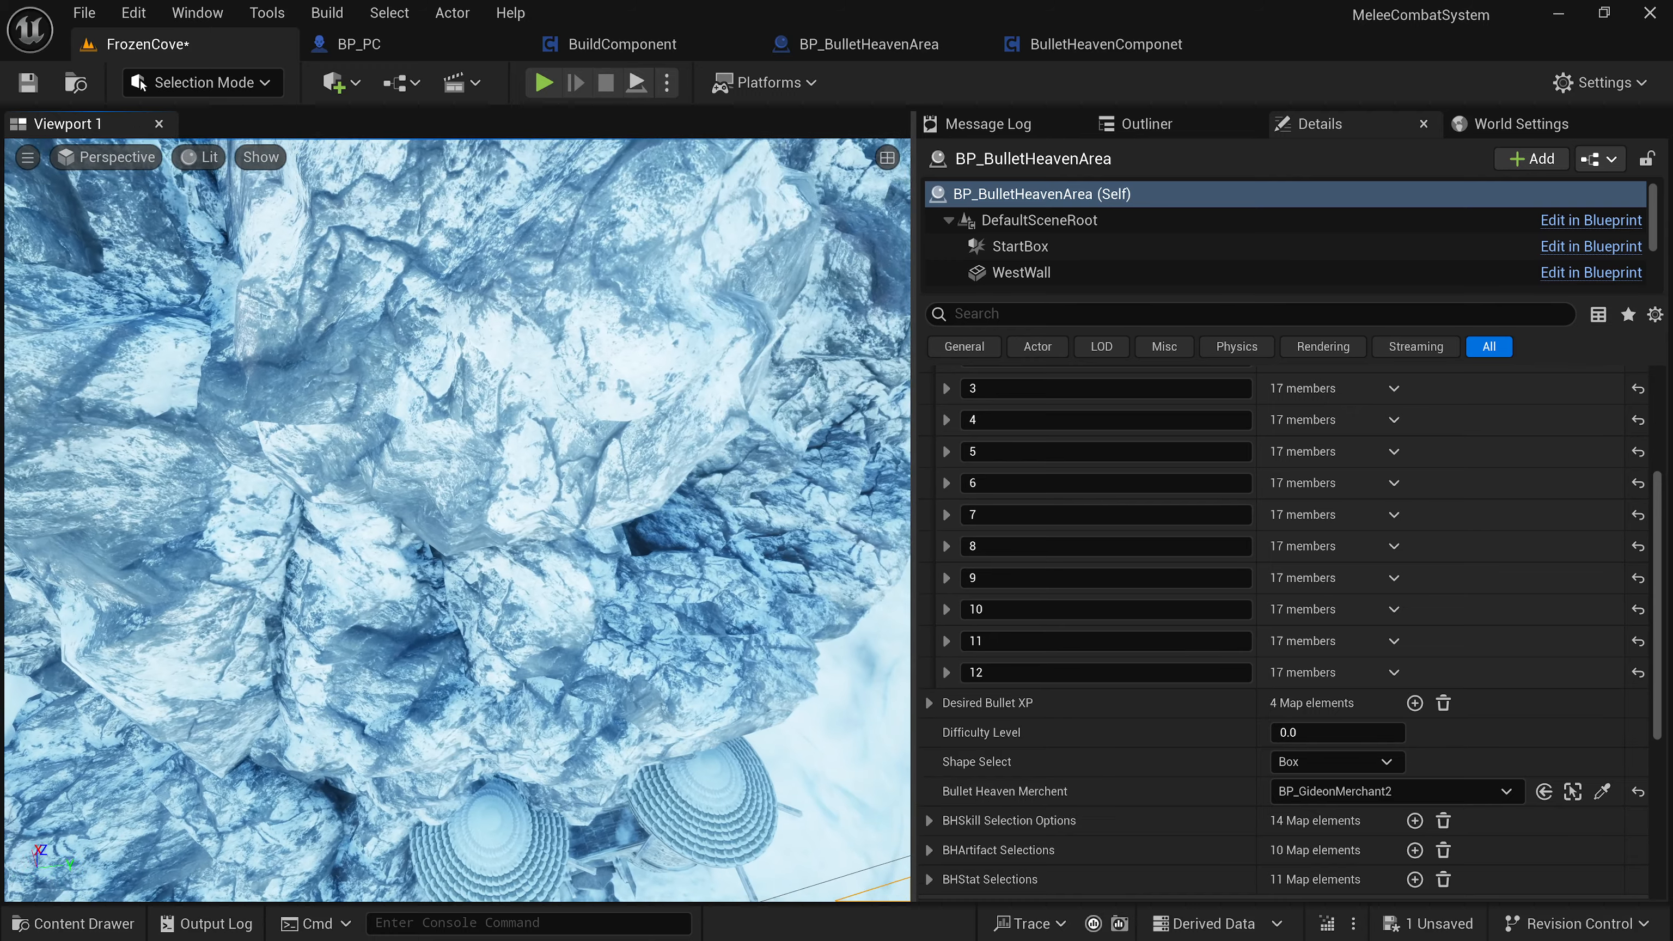
right_drag(602, 719, 592, 713)
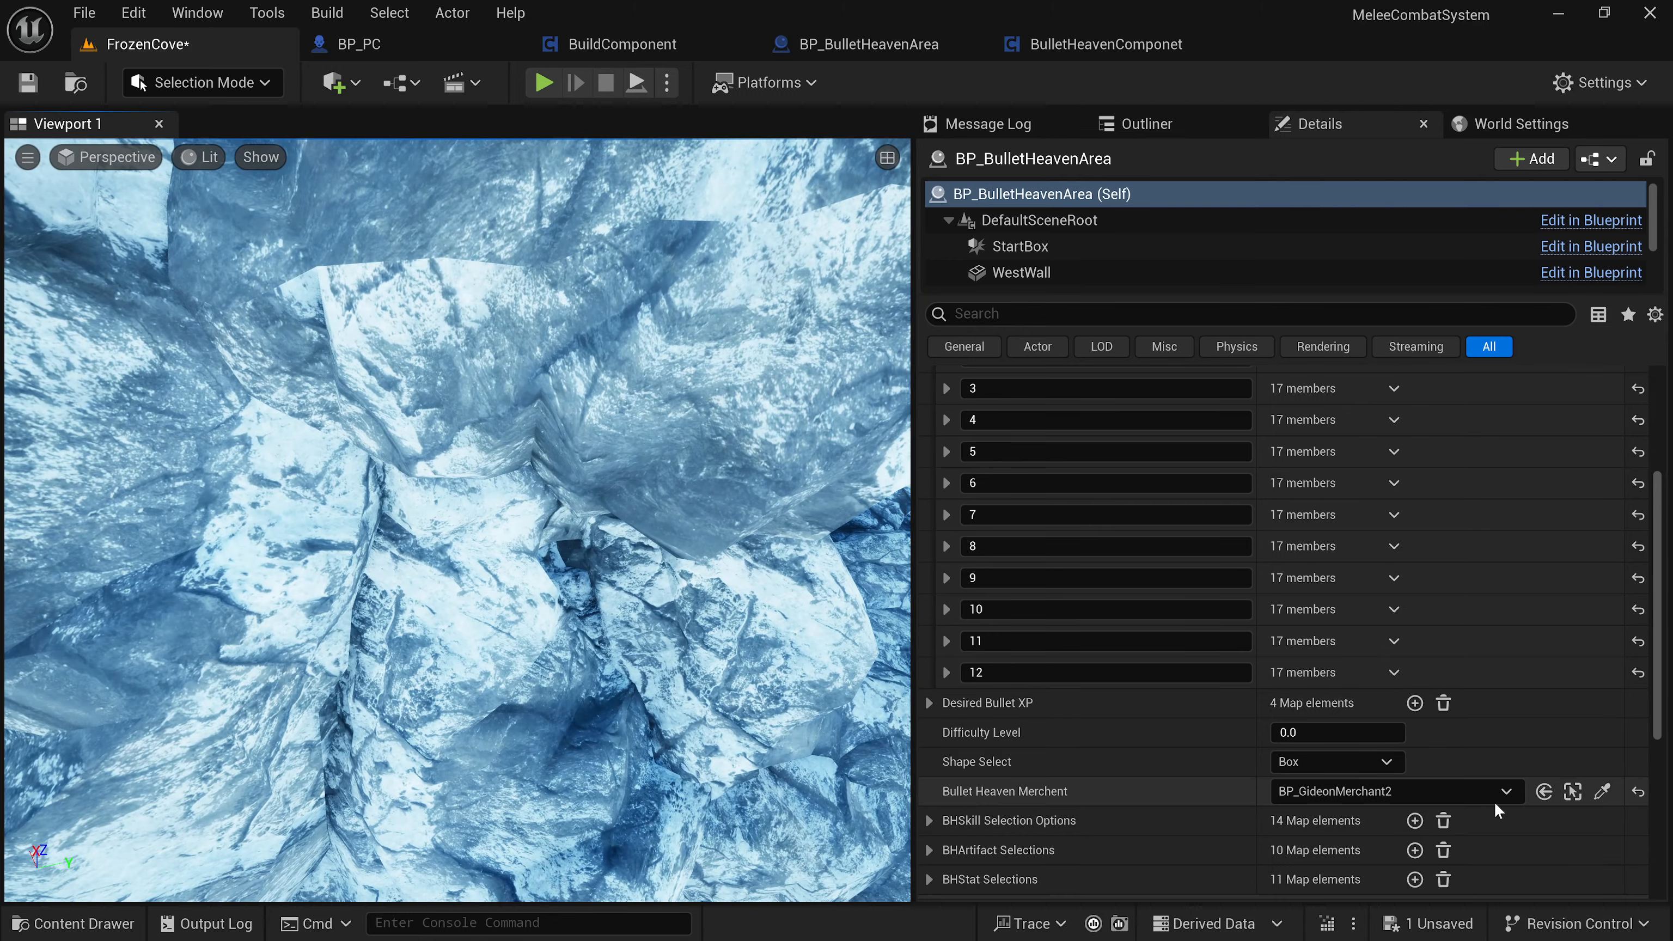
right_drag(699, 659, 701, 698)
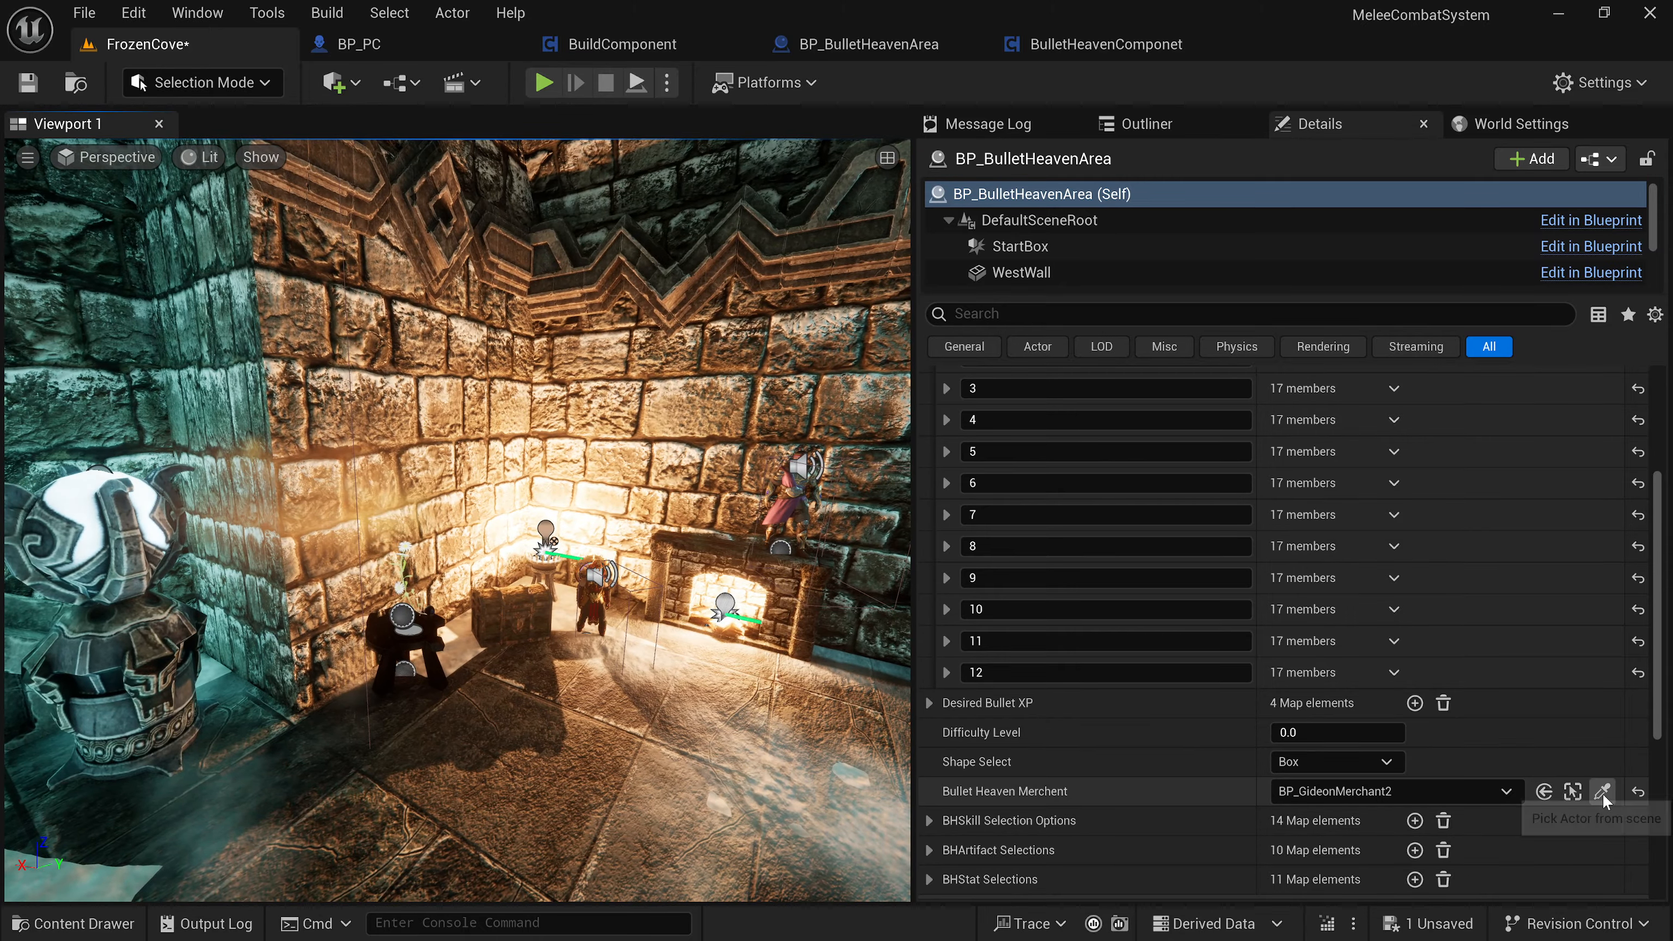
click(1603, 791)
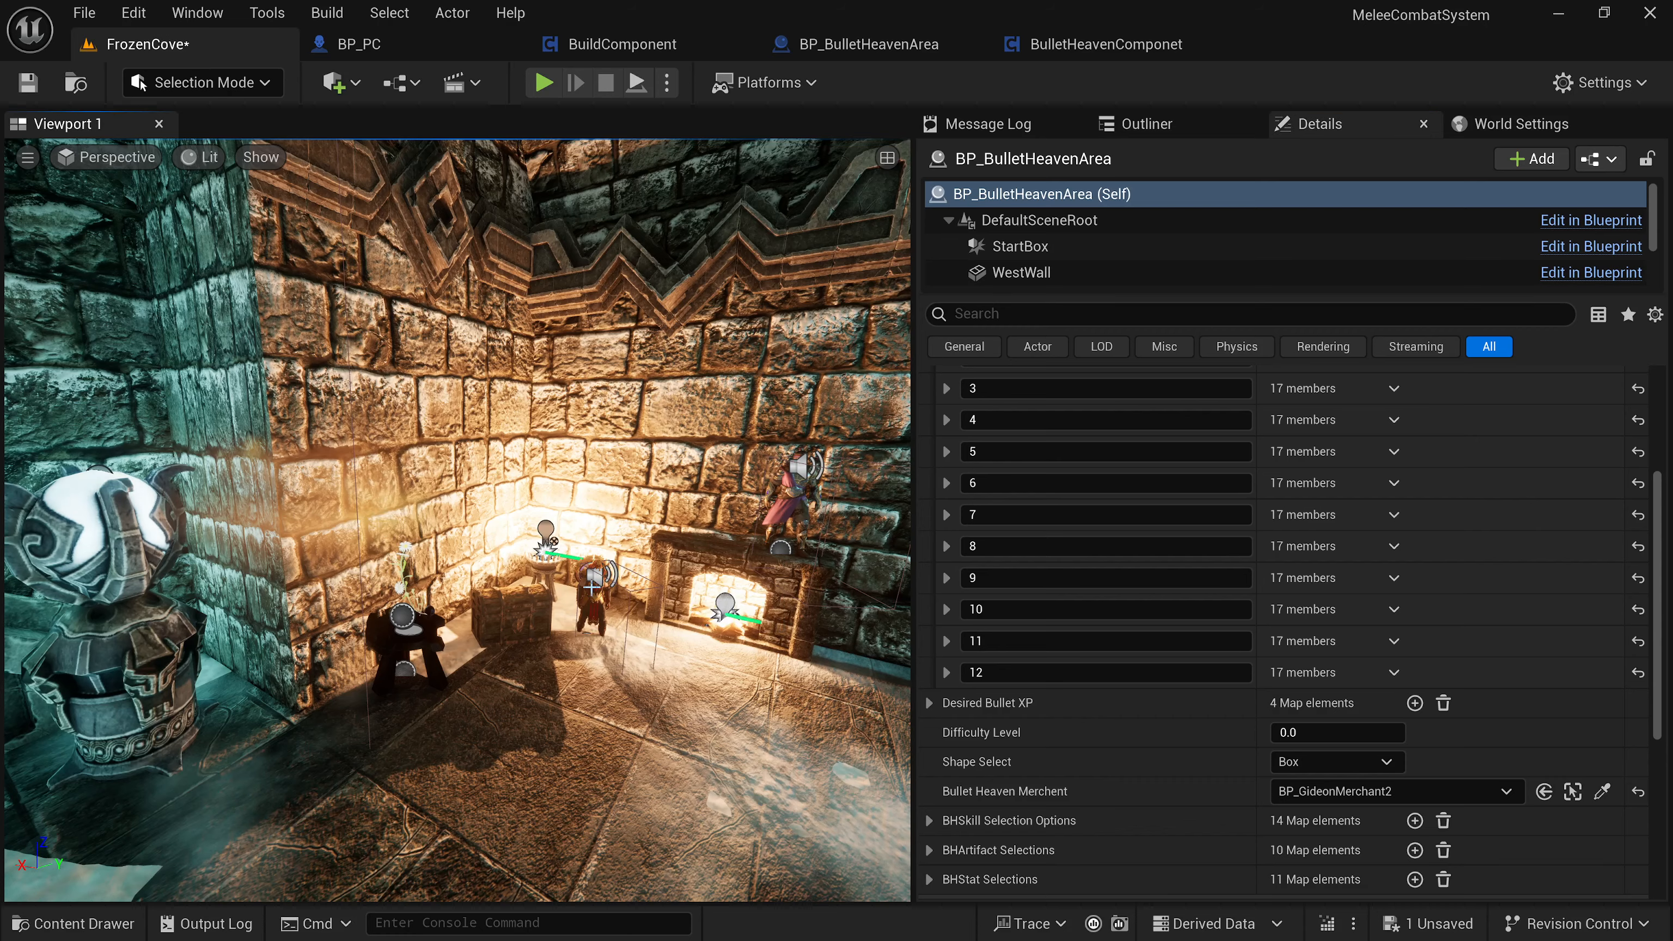
Return to the cave entrance area and examine the BHSkill Selection Options entries of BP_BulletHeavenArea, leaving the list collapsed.
right_drag(578, 565, 884, 567)
key(w)
key(s)
scroll(1049, 788, down, 1)
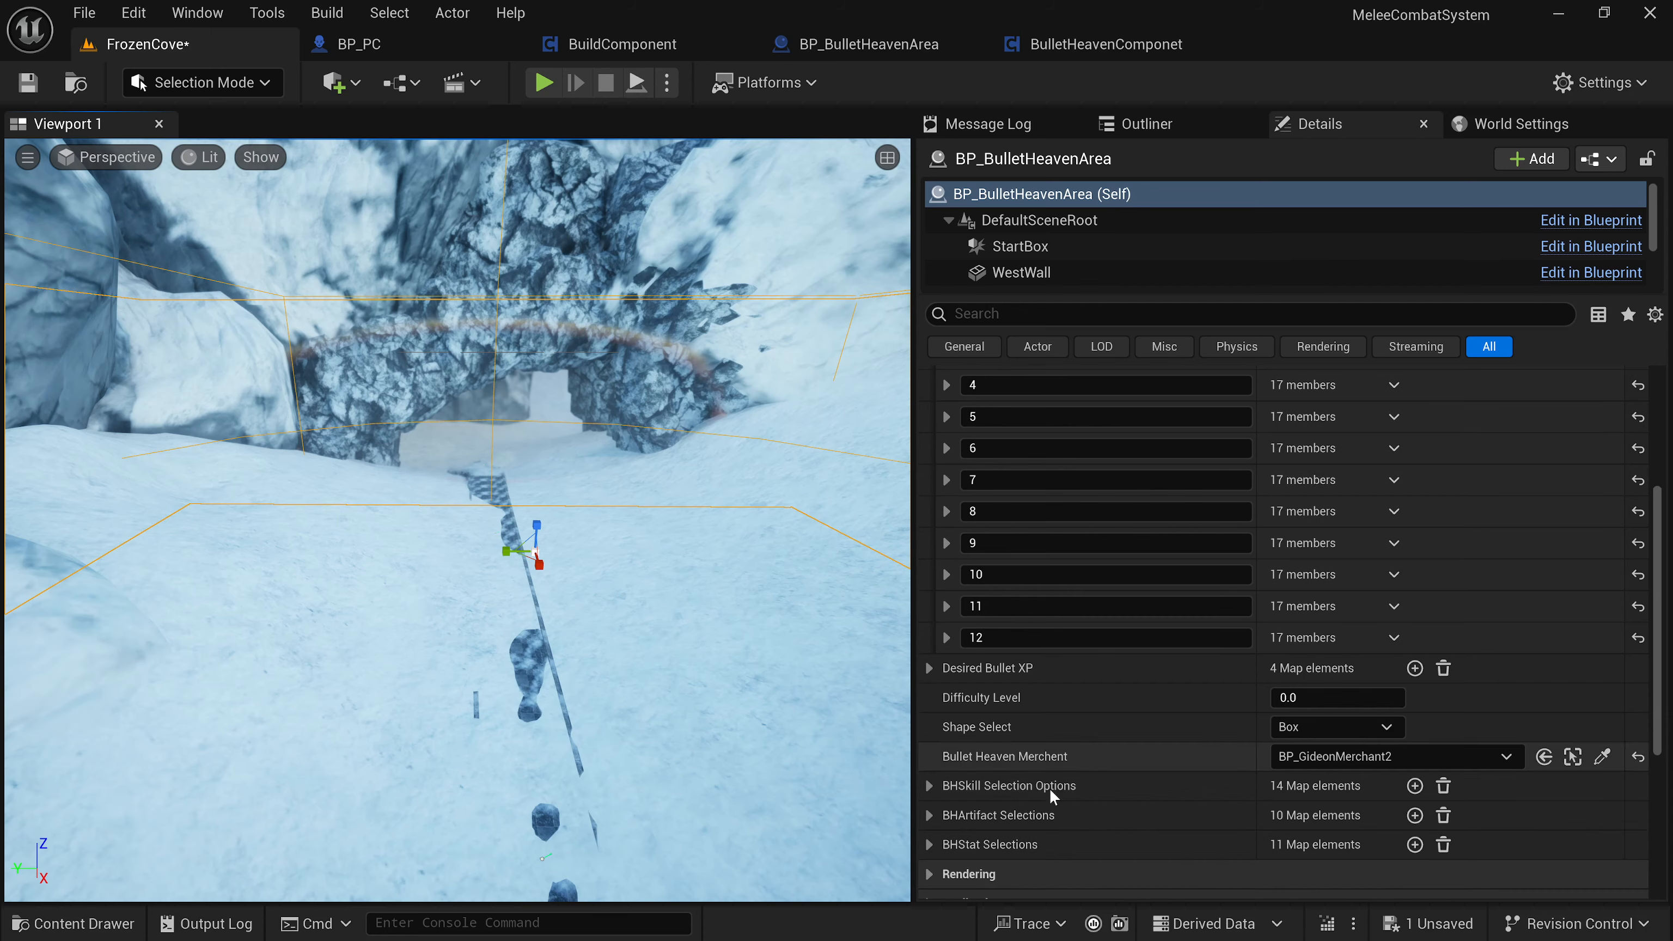
scroll(1049, 789, down, 2)
scroll(938, 697, down, 3)
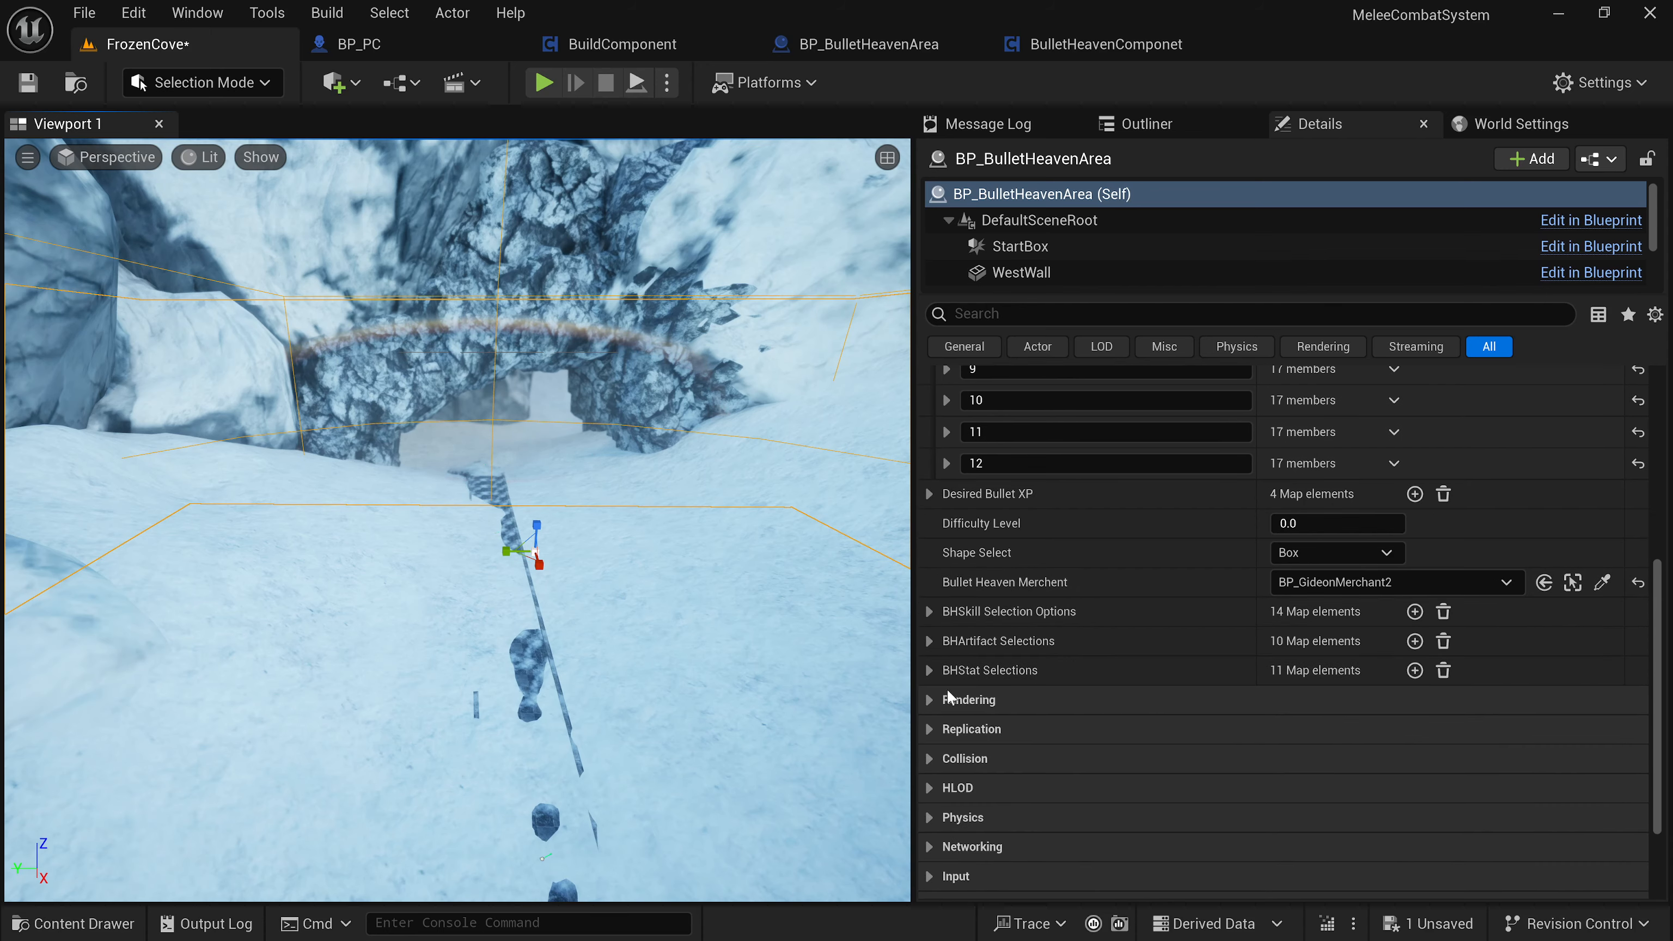
click(930, 611)
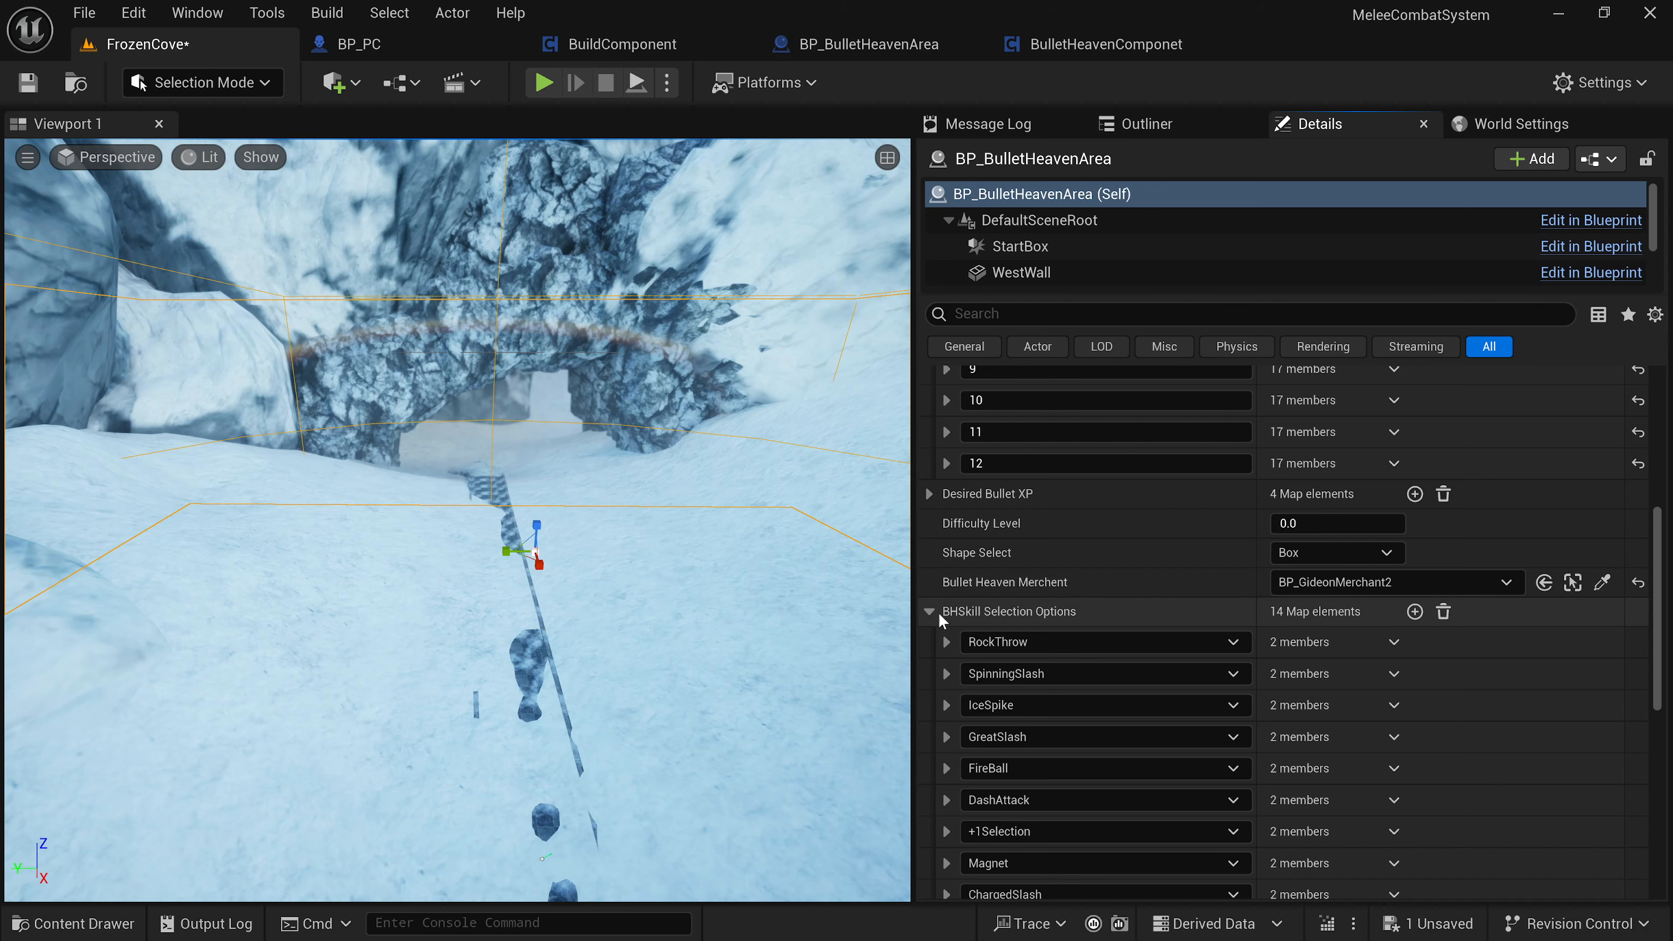
click(930, 612)
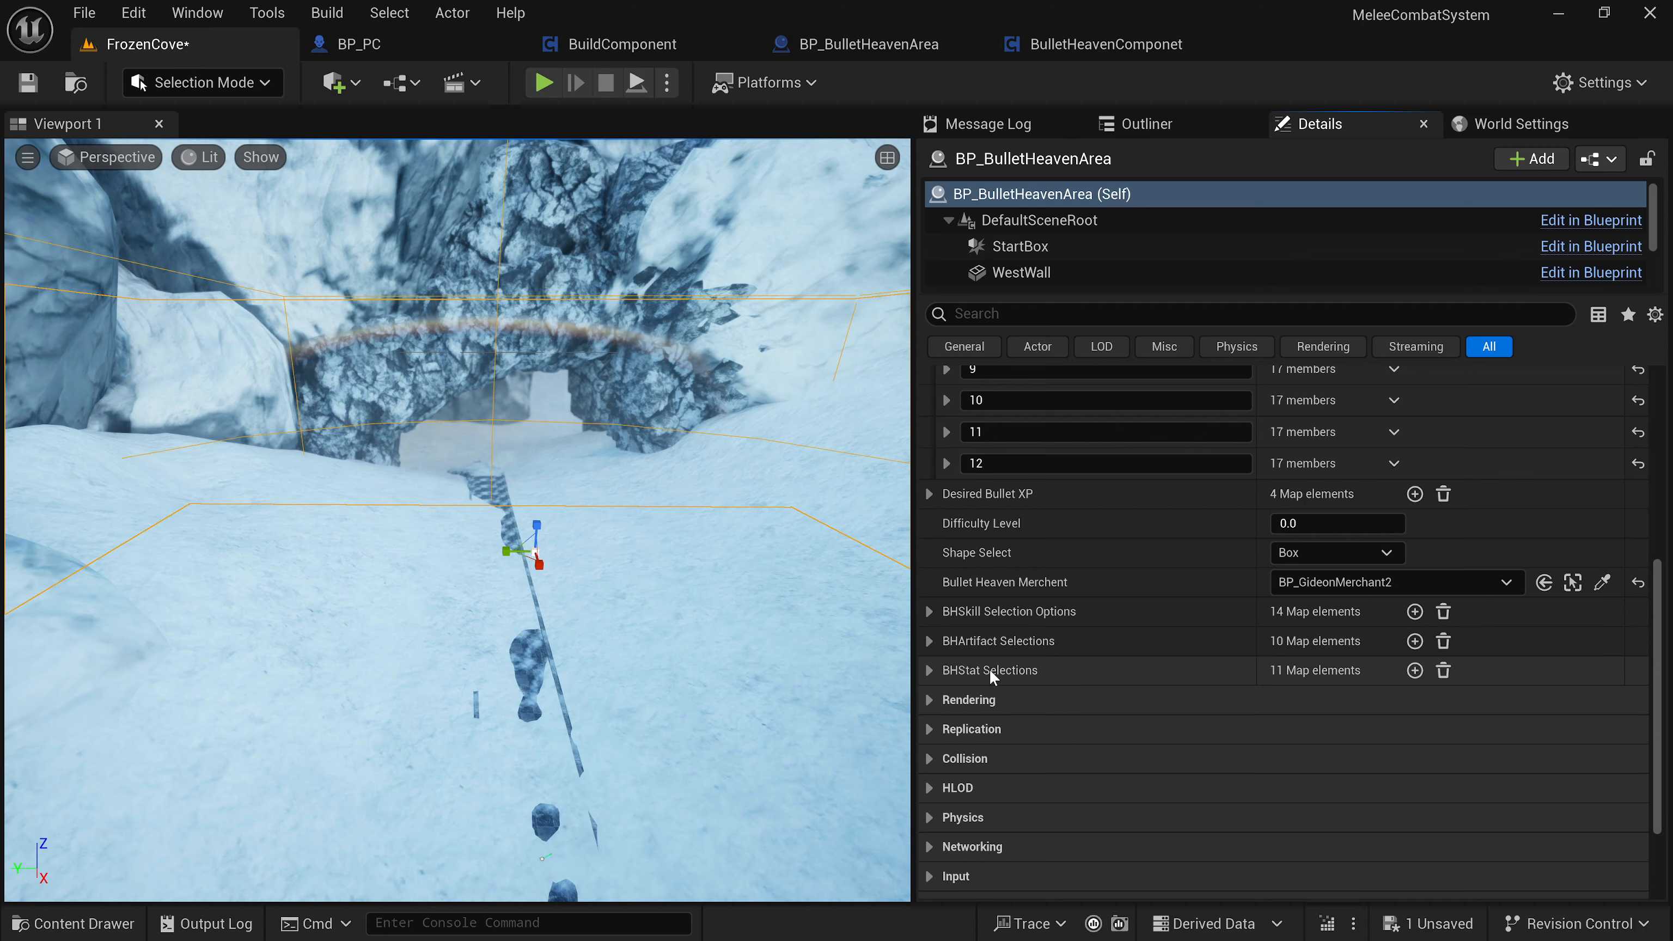
Switch to the BulletHeavenComponet blueprint, enlarge the graph area and examine the Start, selection-window check and End sections of its EventGraph.
click(1100, 45)
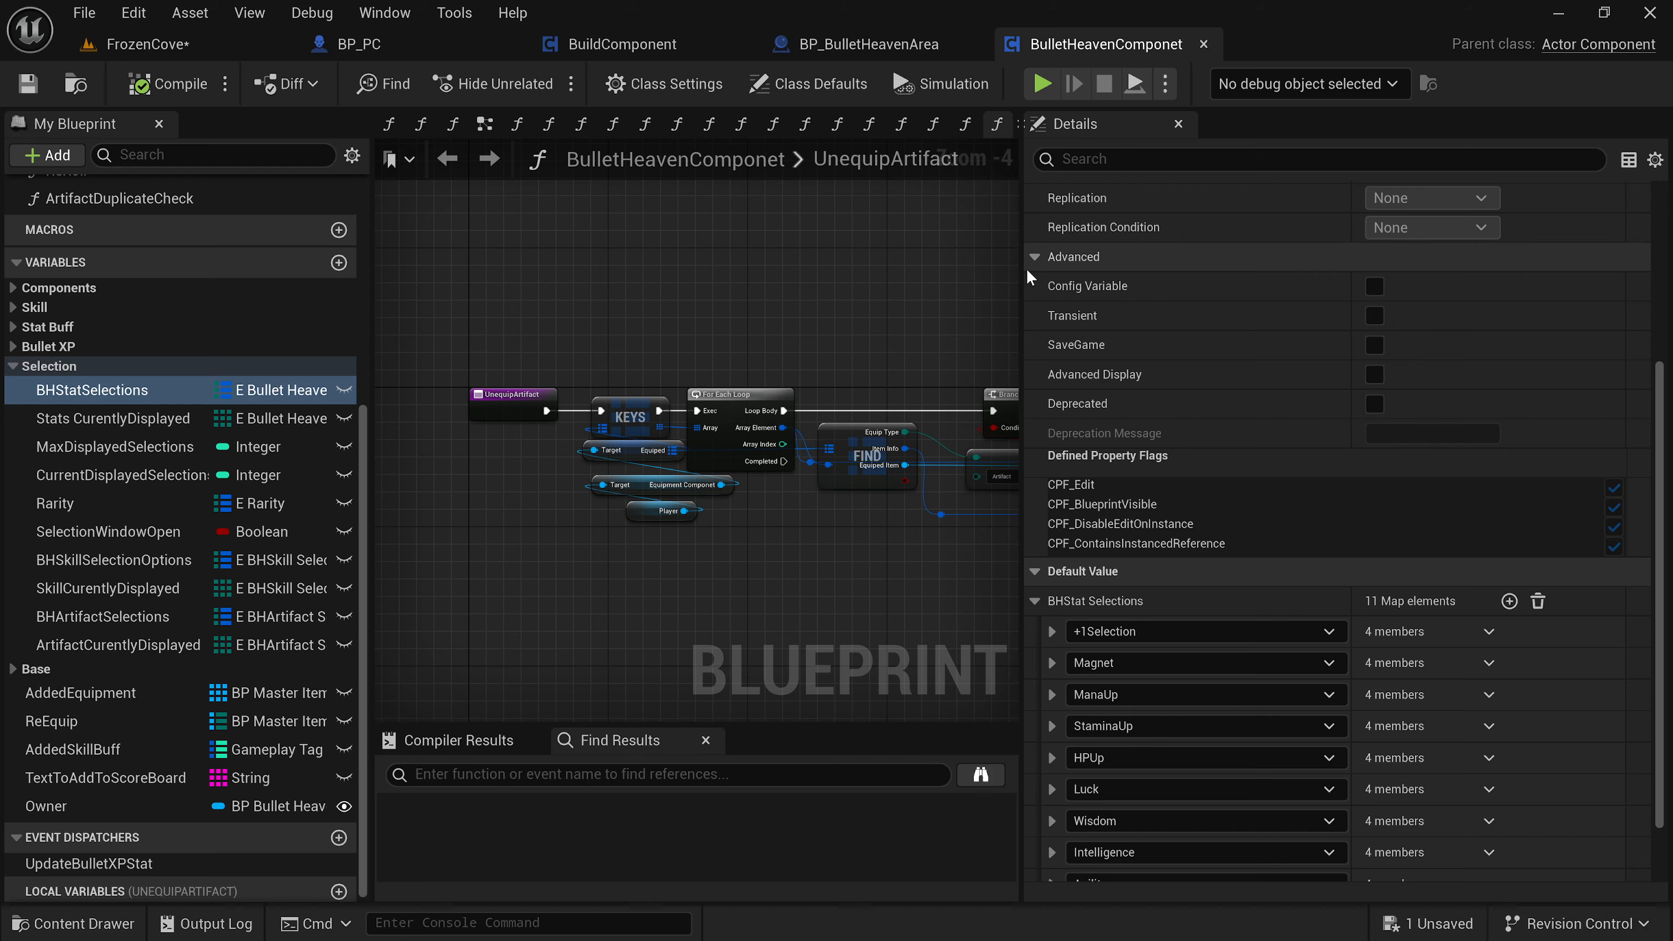
click(484, 125)
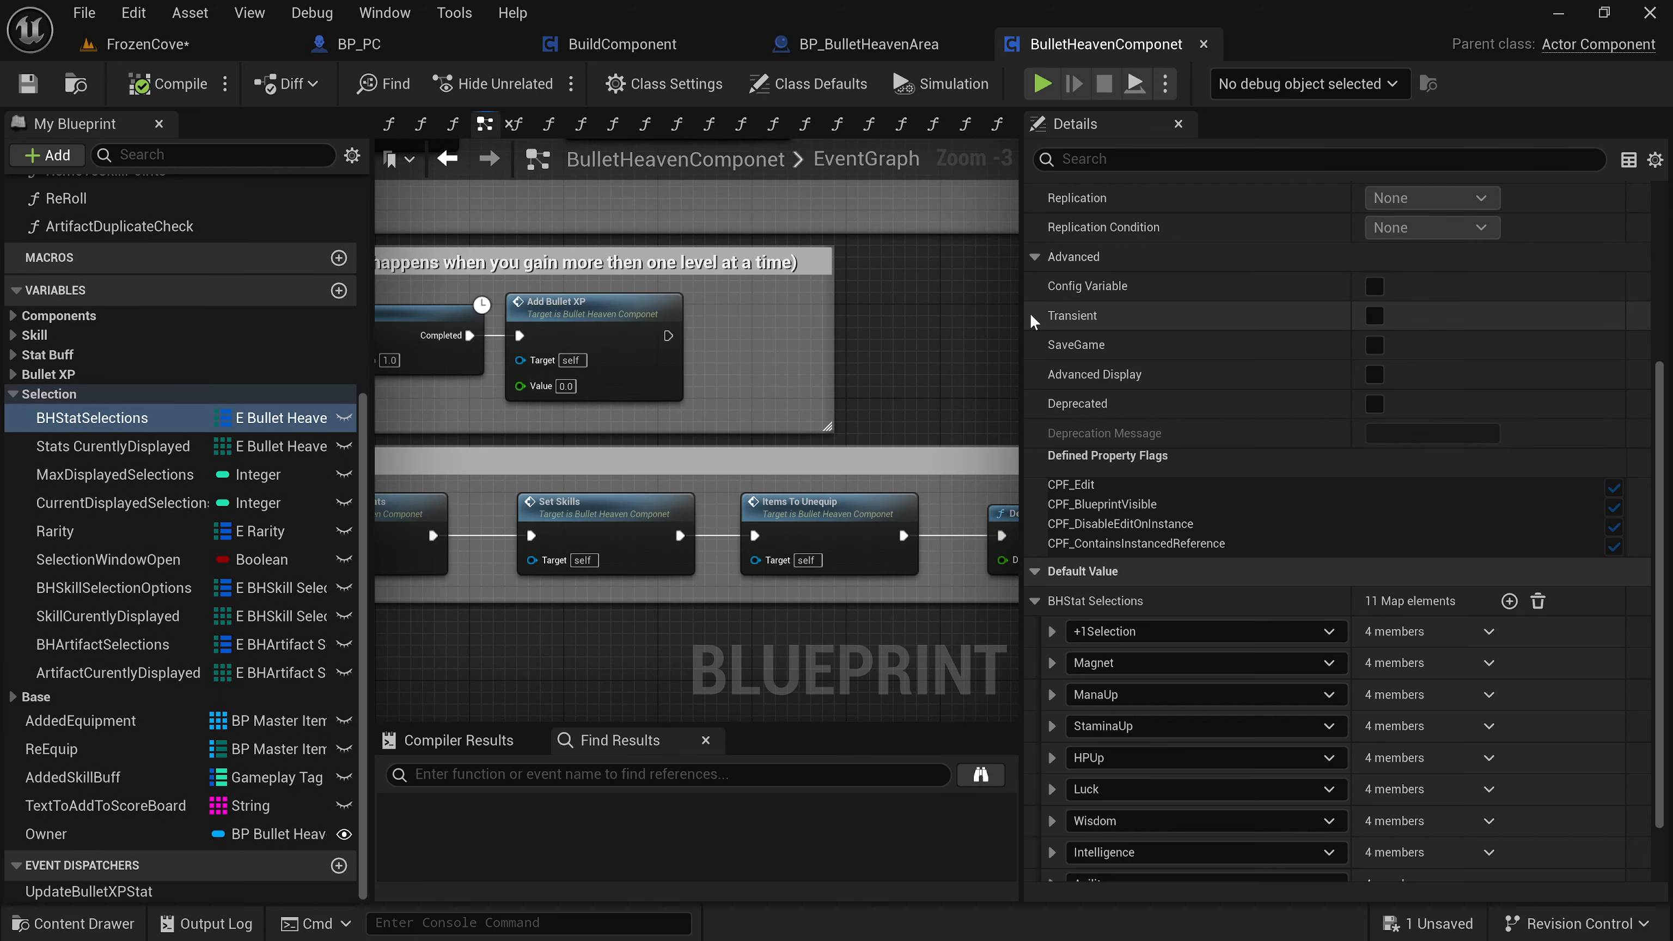
drag(1022, 317, 1324, 323)
scroll(988, 343, down, 4)
right_drag(969, 339, 1273, 438)
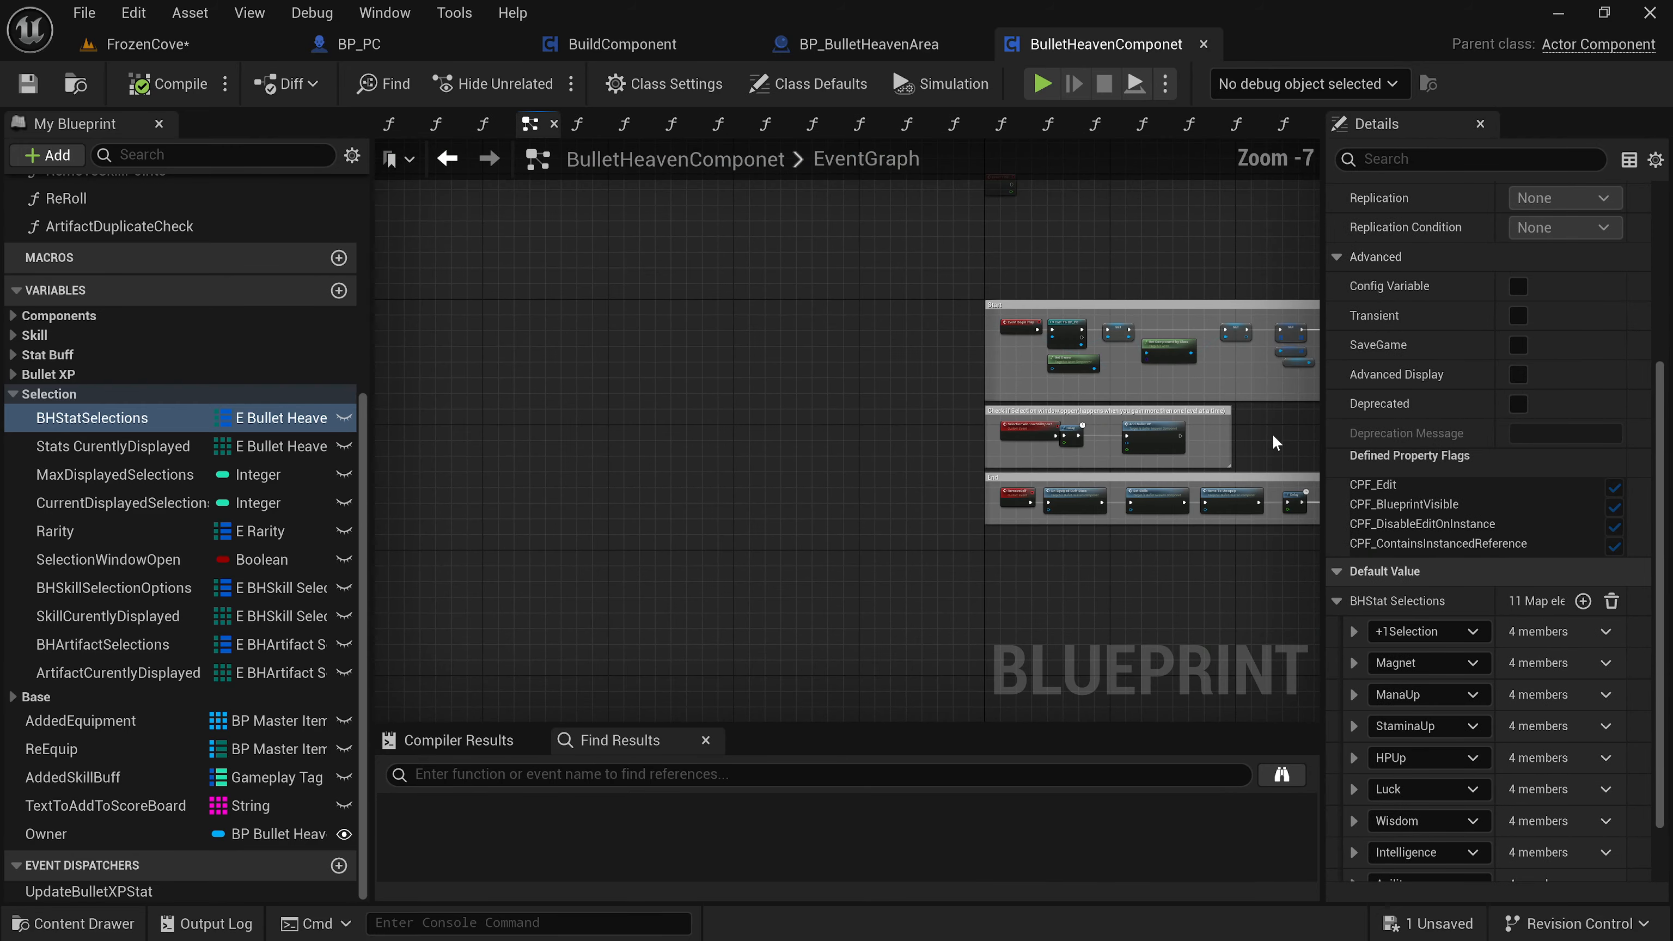
right_drag(1142, 397, 1027, 432)
scroll(1027, 432, up, 2)
right_drag(637, 609, 402, 544)
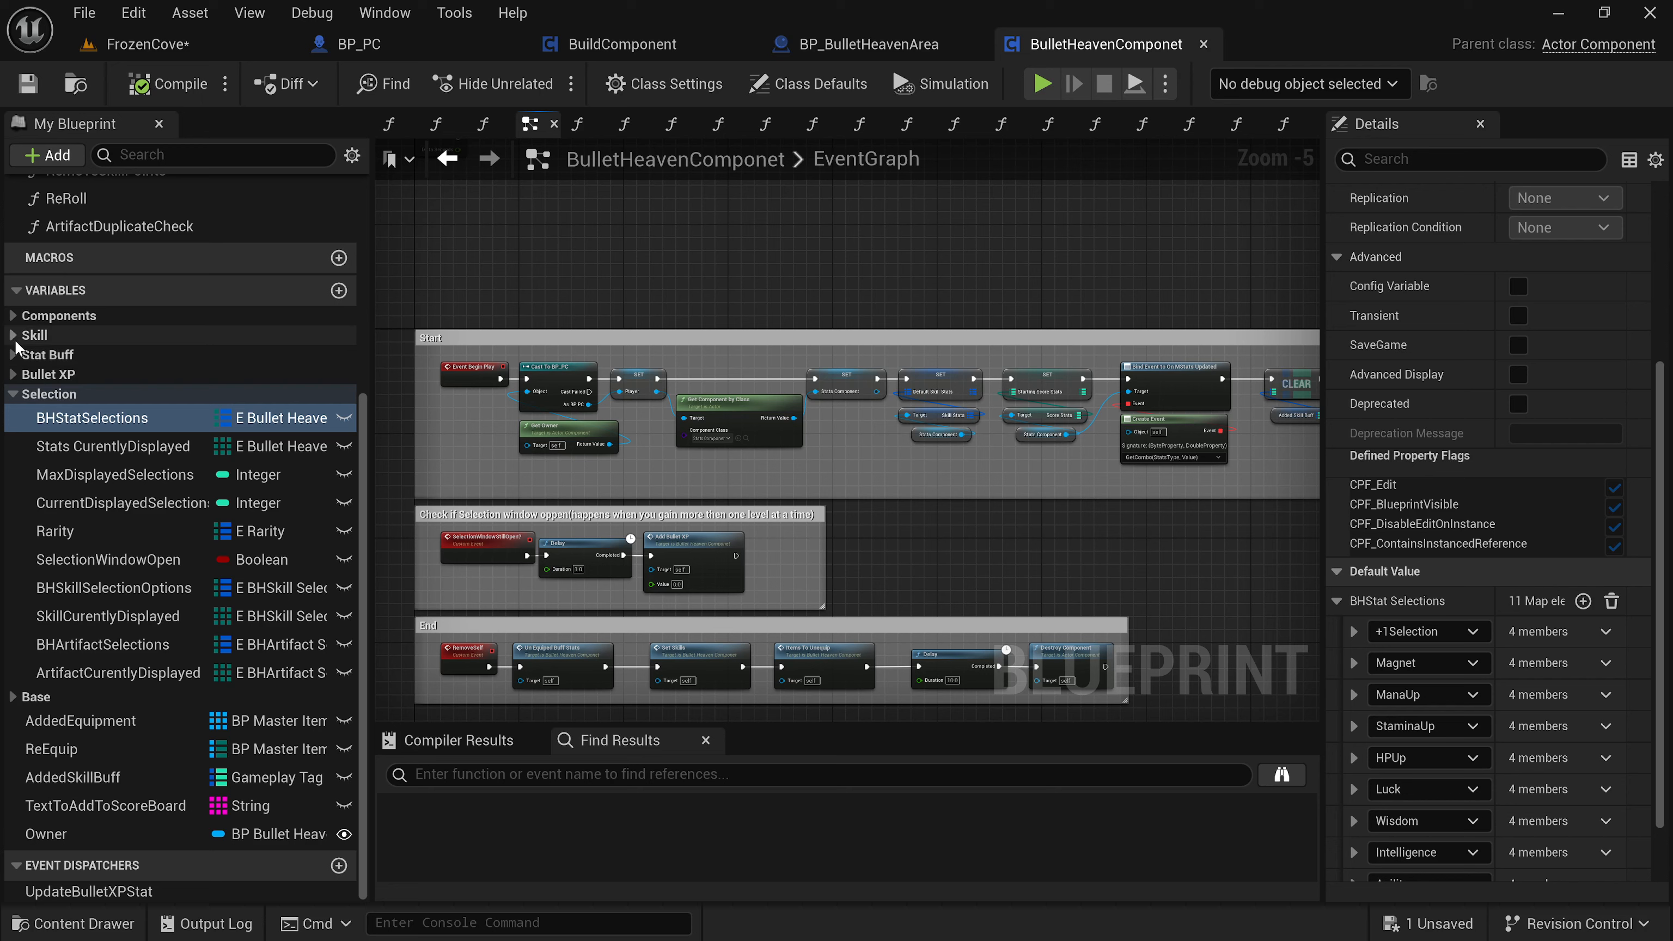
Review the component's Skill variables and Bullet XP functions, and open the GetBulletXP function graph.
click(15, 336)
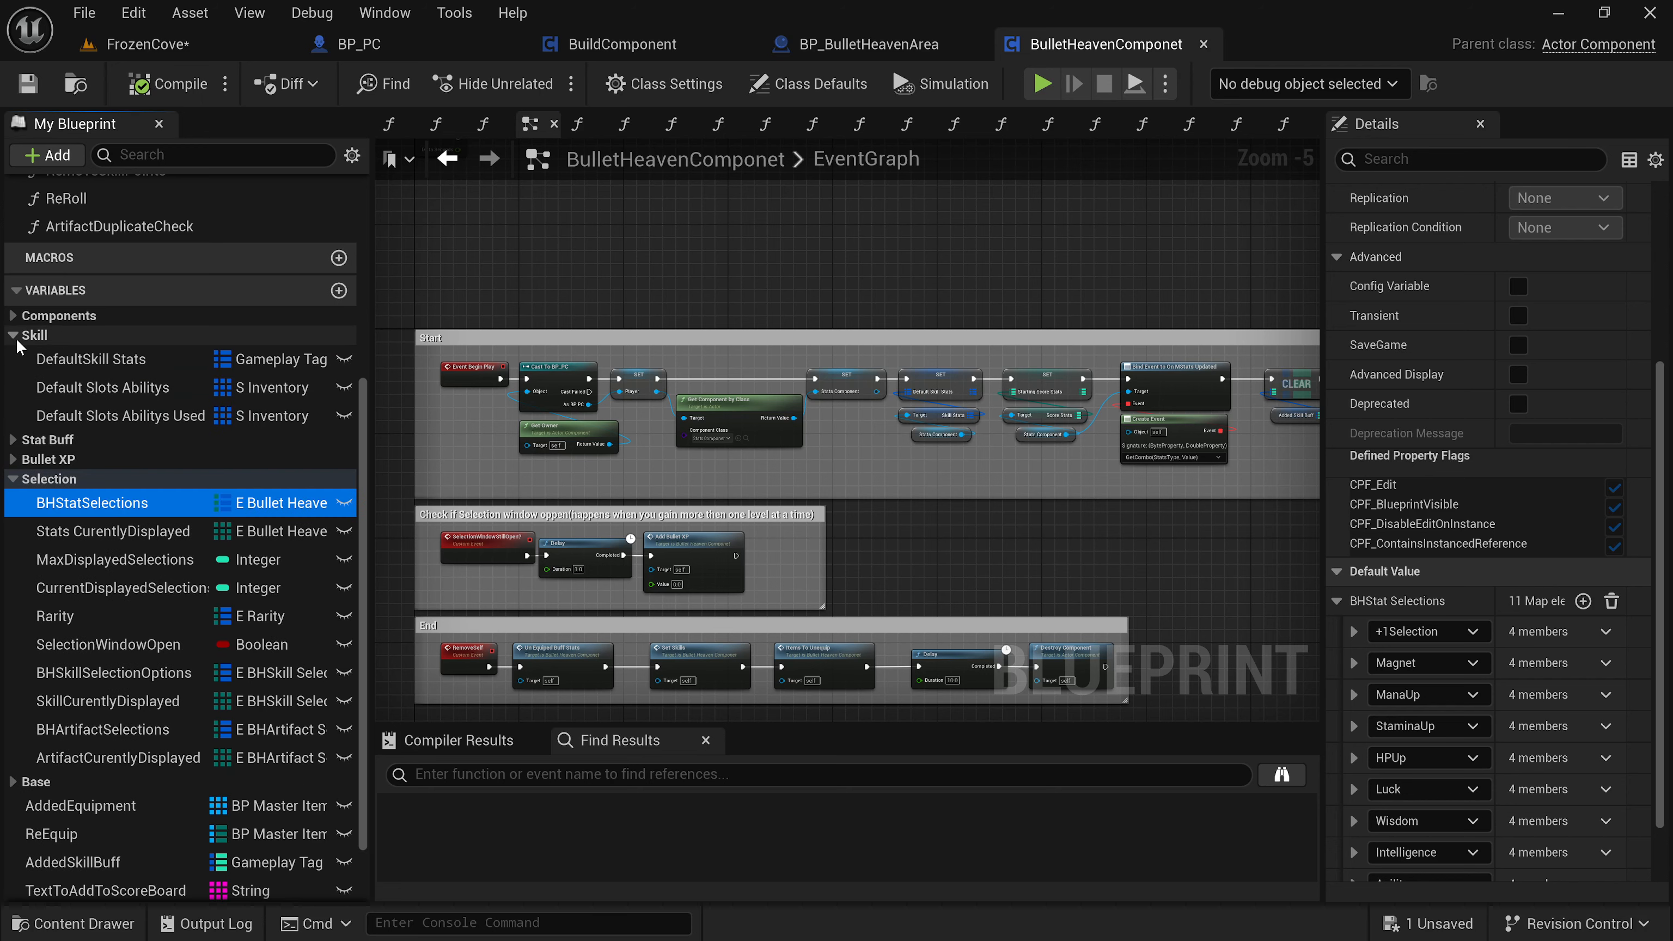
scroll(72, 626, down, 3)
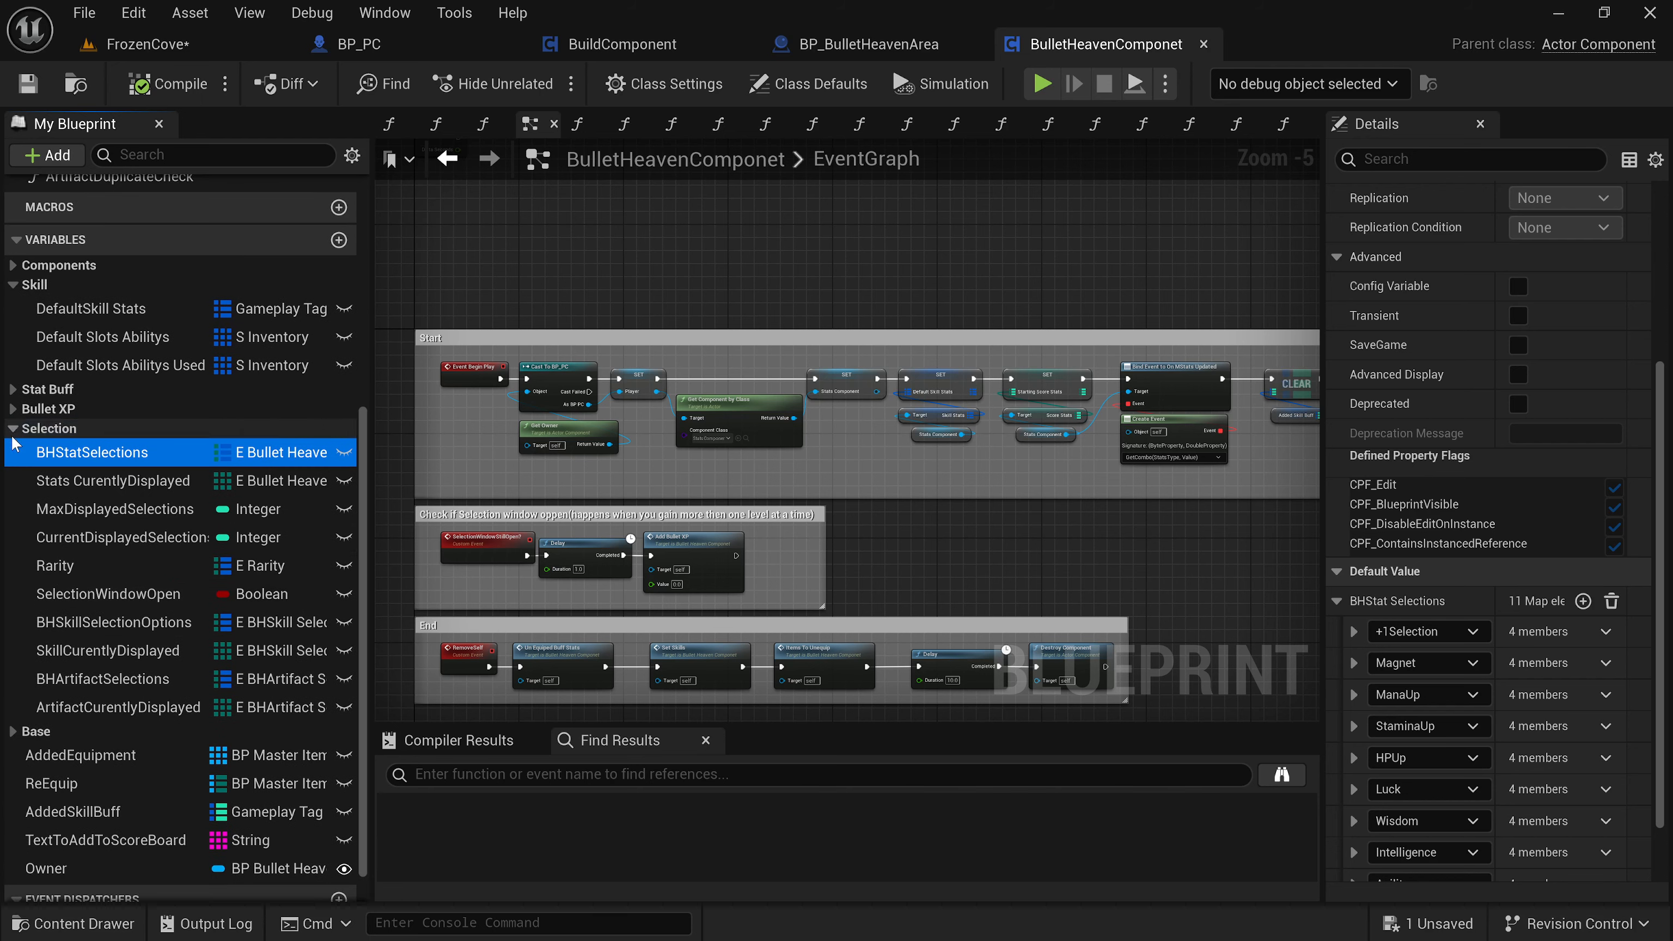
scroll(138, 521, up, 5)
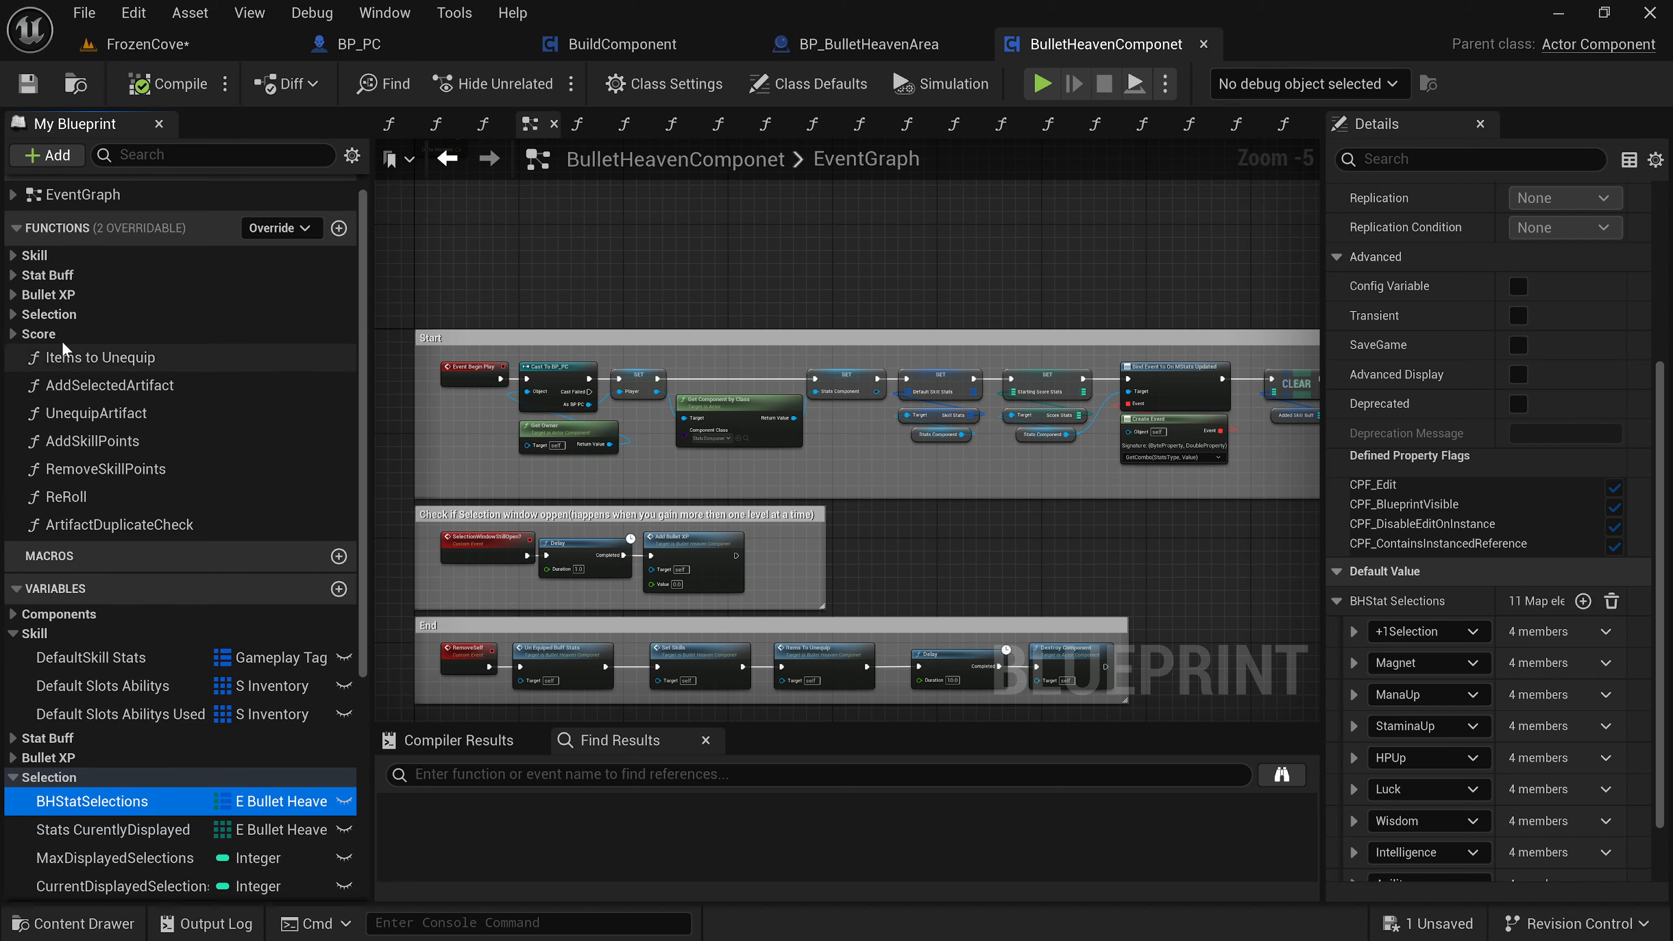
click(13, 295)
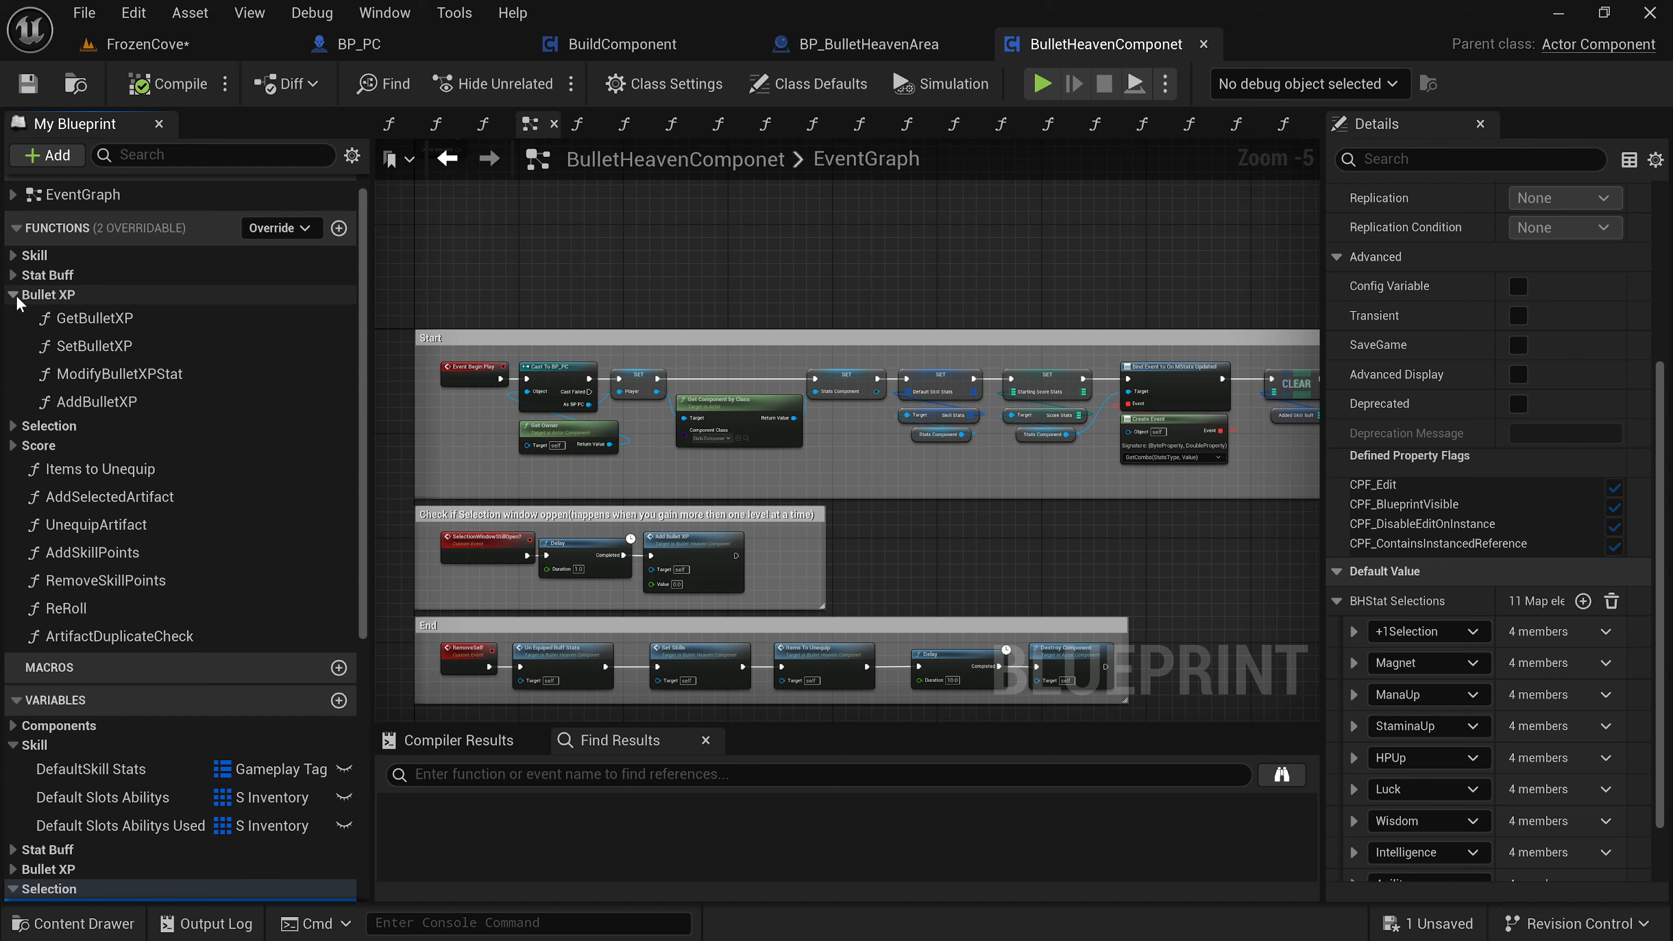
double_click(123, 322)
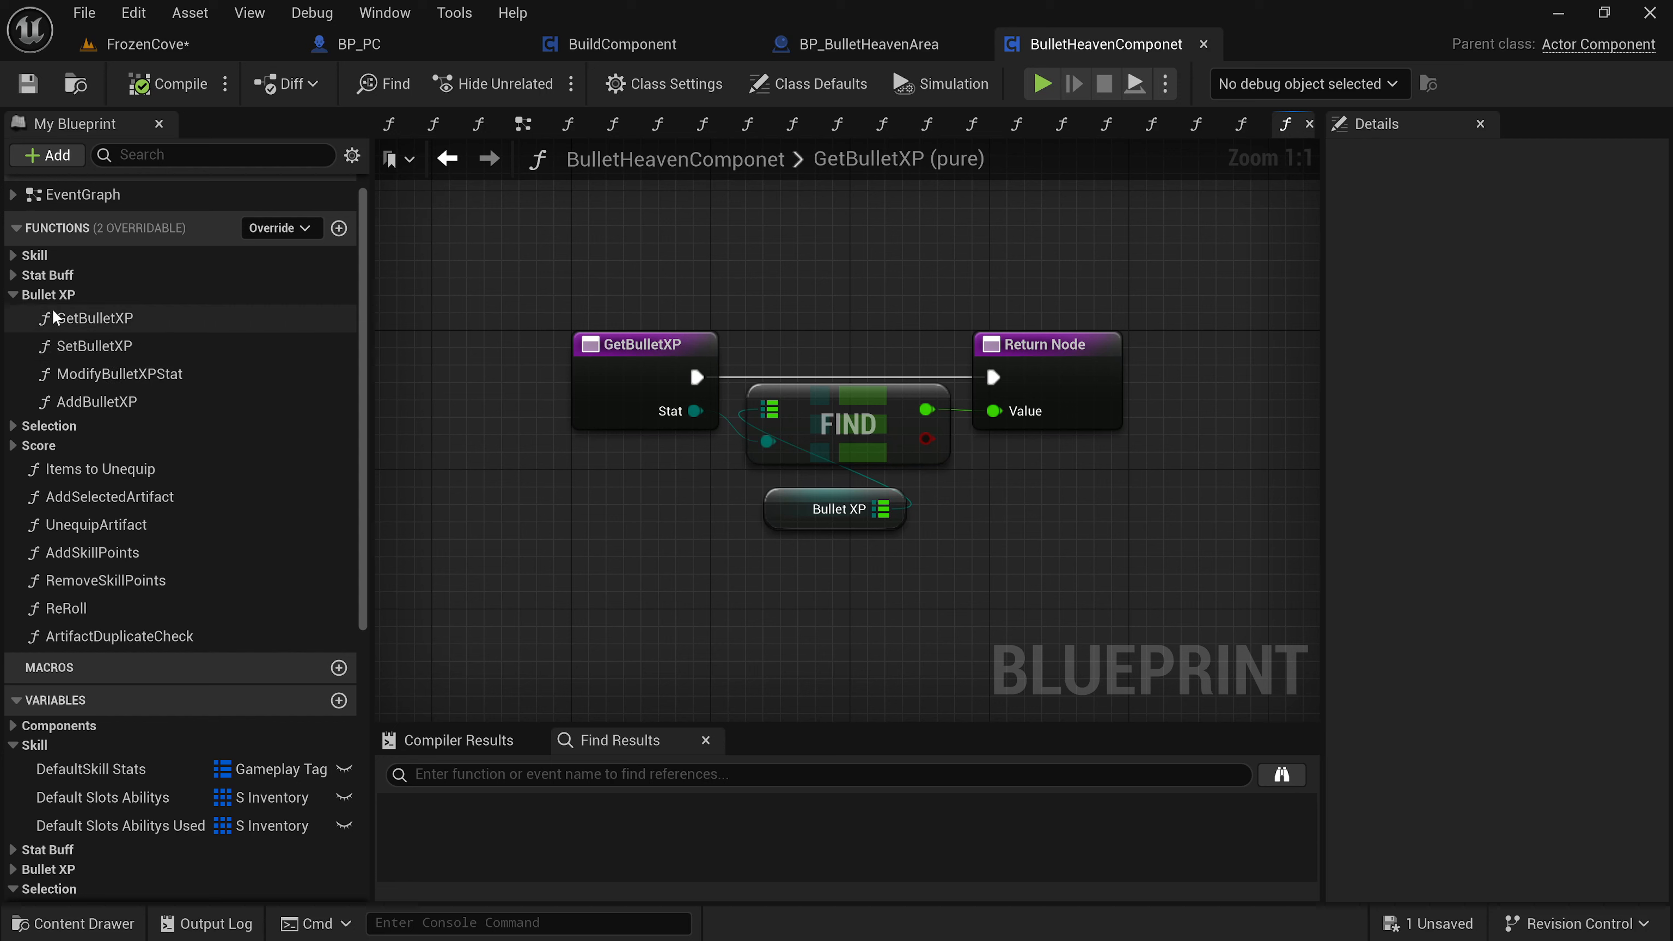
Expand the Skill functions and examine the UpdateSkillXP and SetSkills graphs.
click(13, 256)
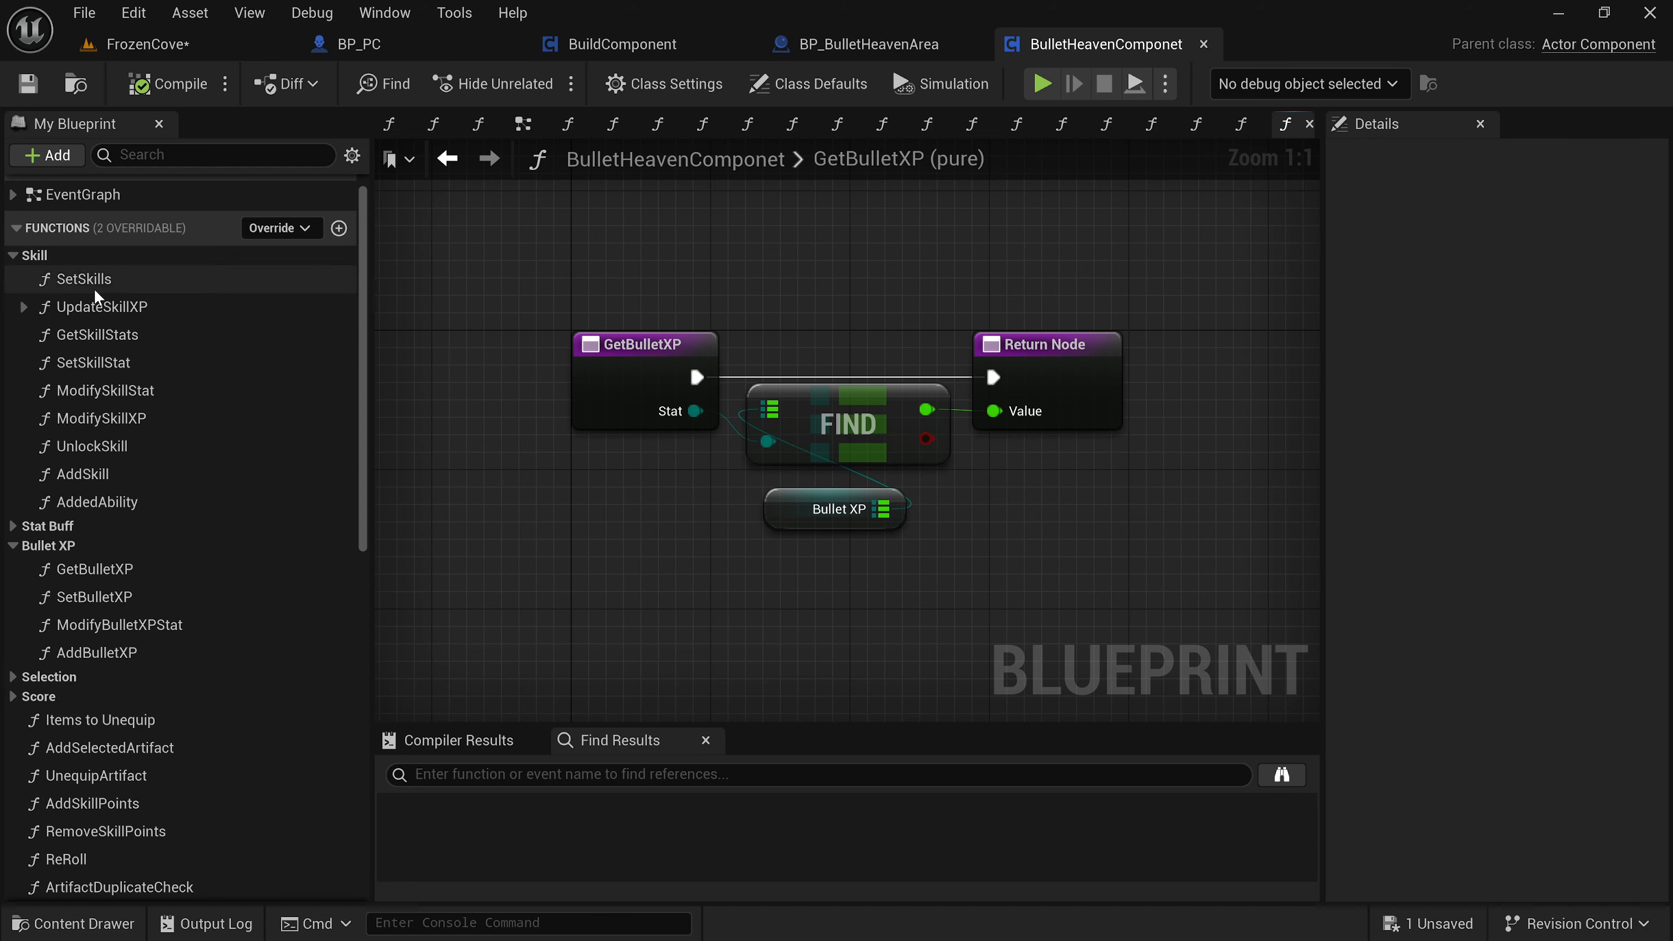
double_click(93, 306)
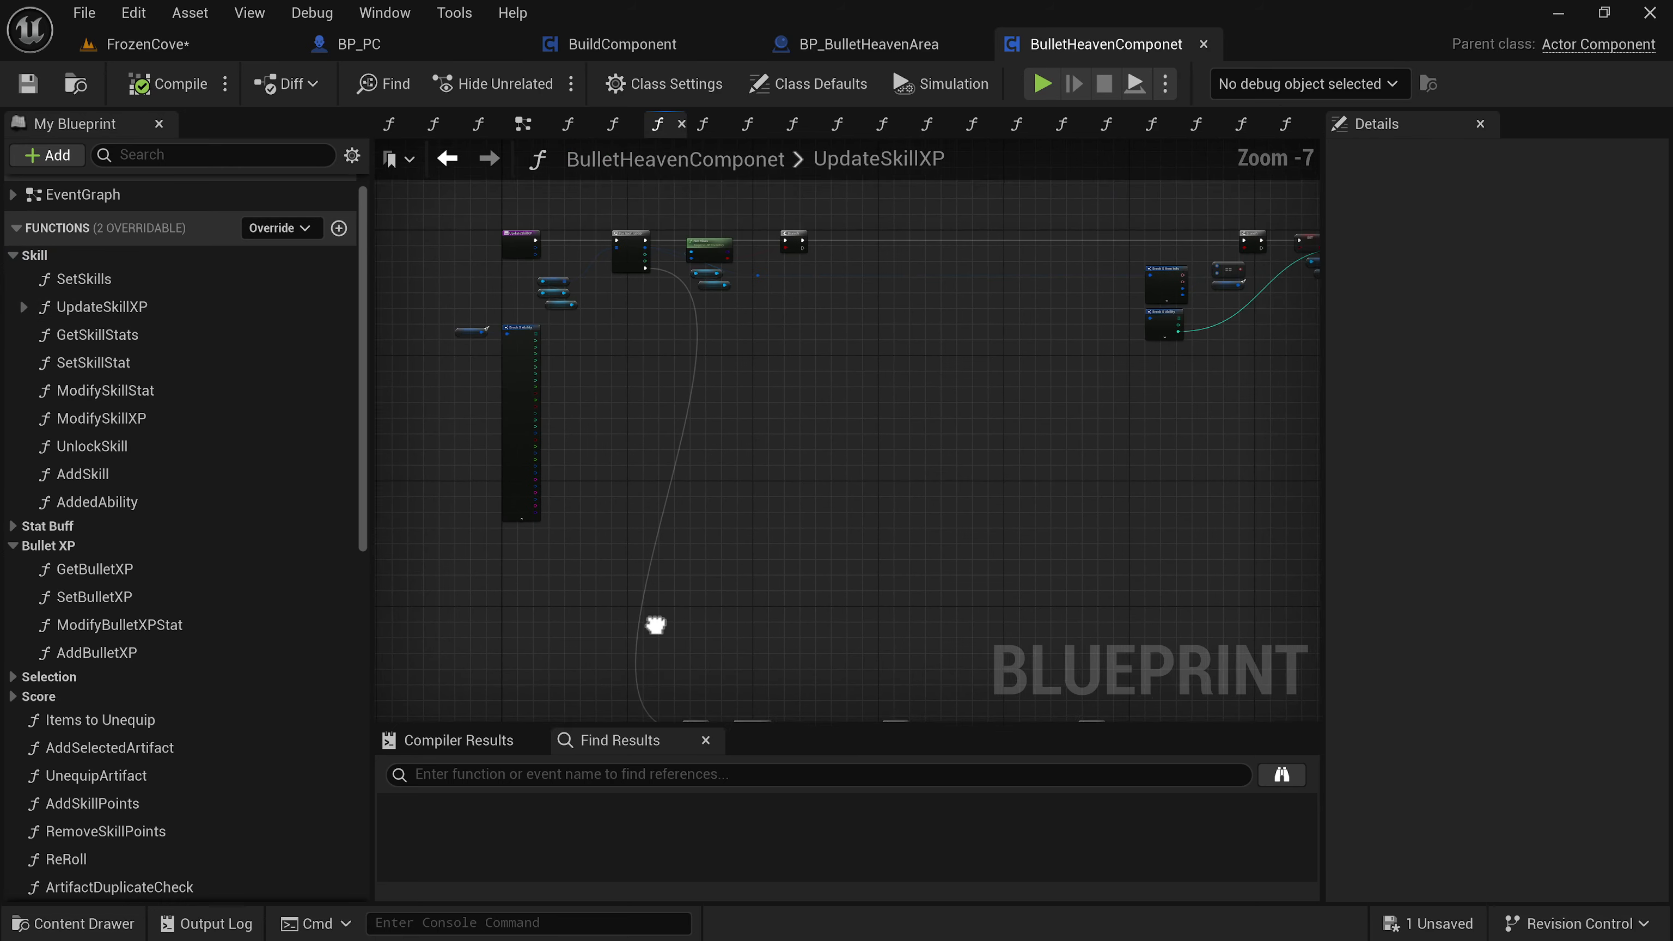
double_click(79, 280)
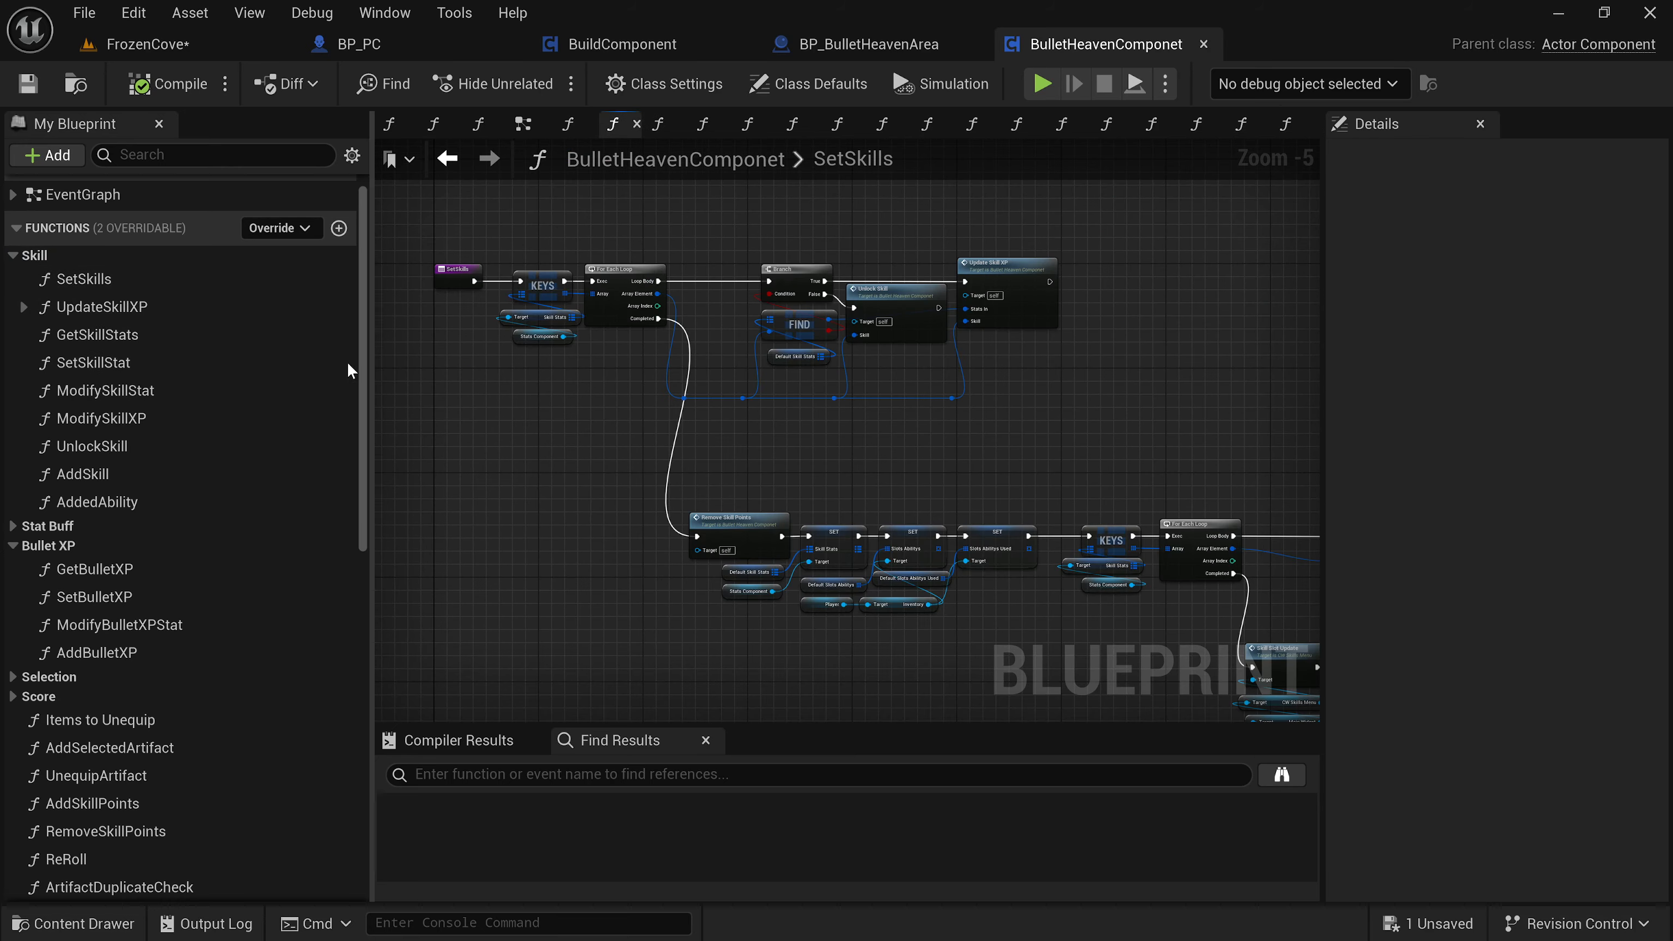
scroll(40, 643, down, 2)
scroll(156, 714, down, 2)
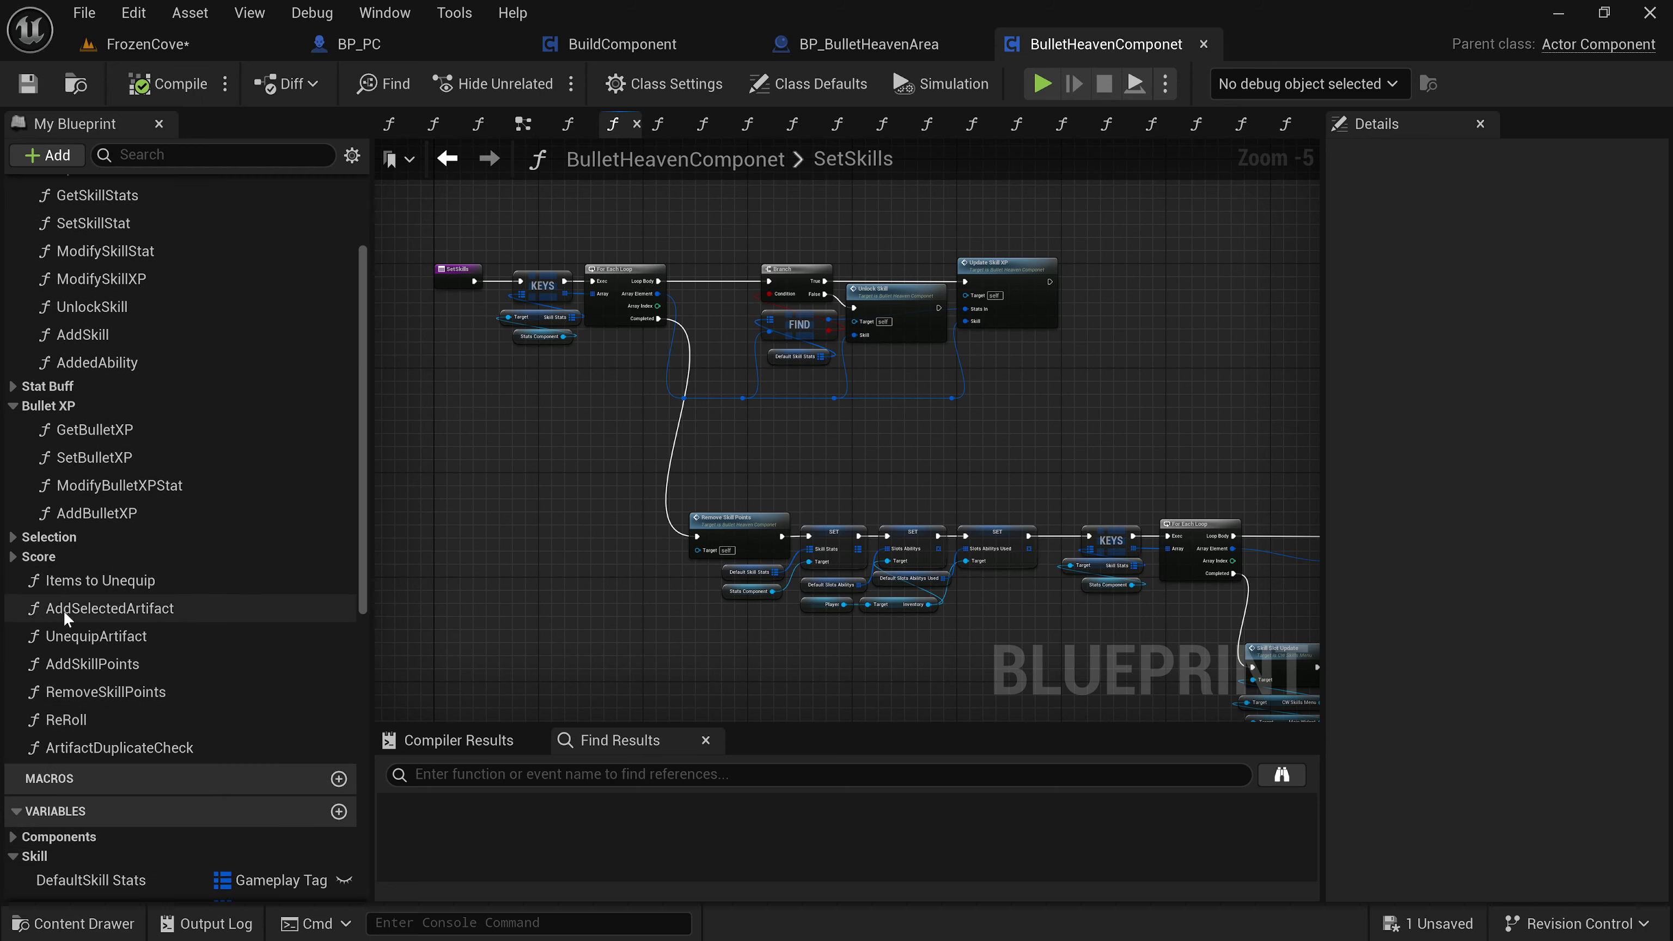
Expand the Selection functions, open StatRandomSelection and find where this function is referenced.
click(13, 538)
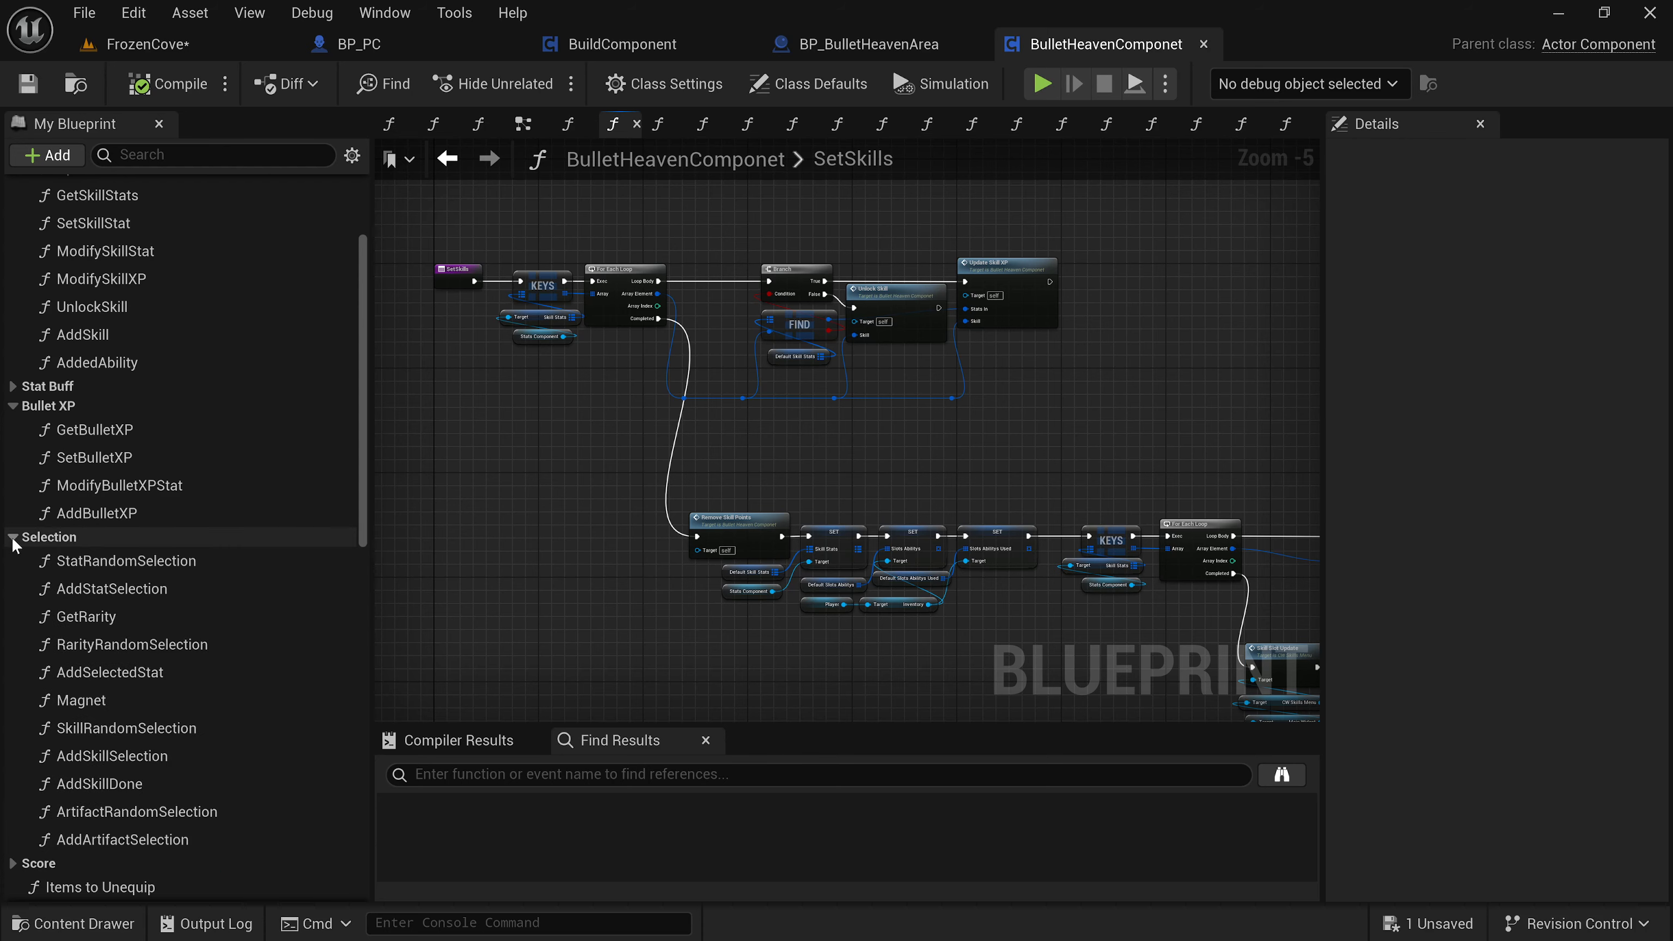
double_click(64, 561)
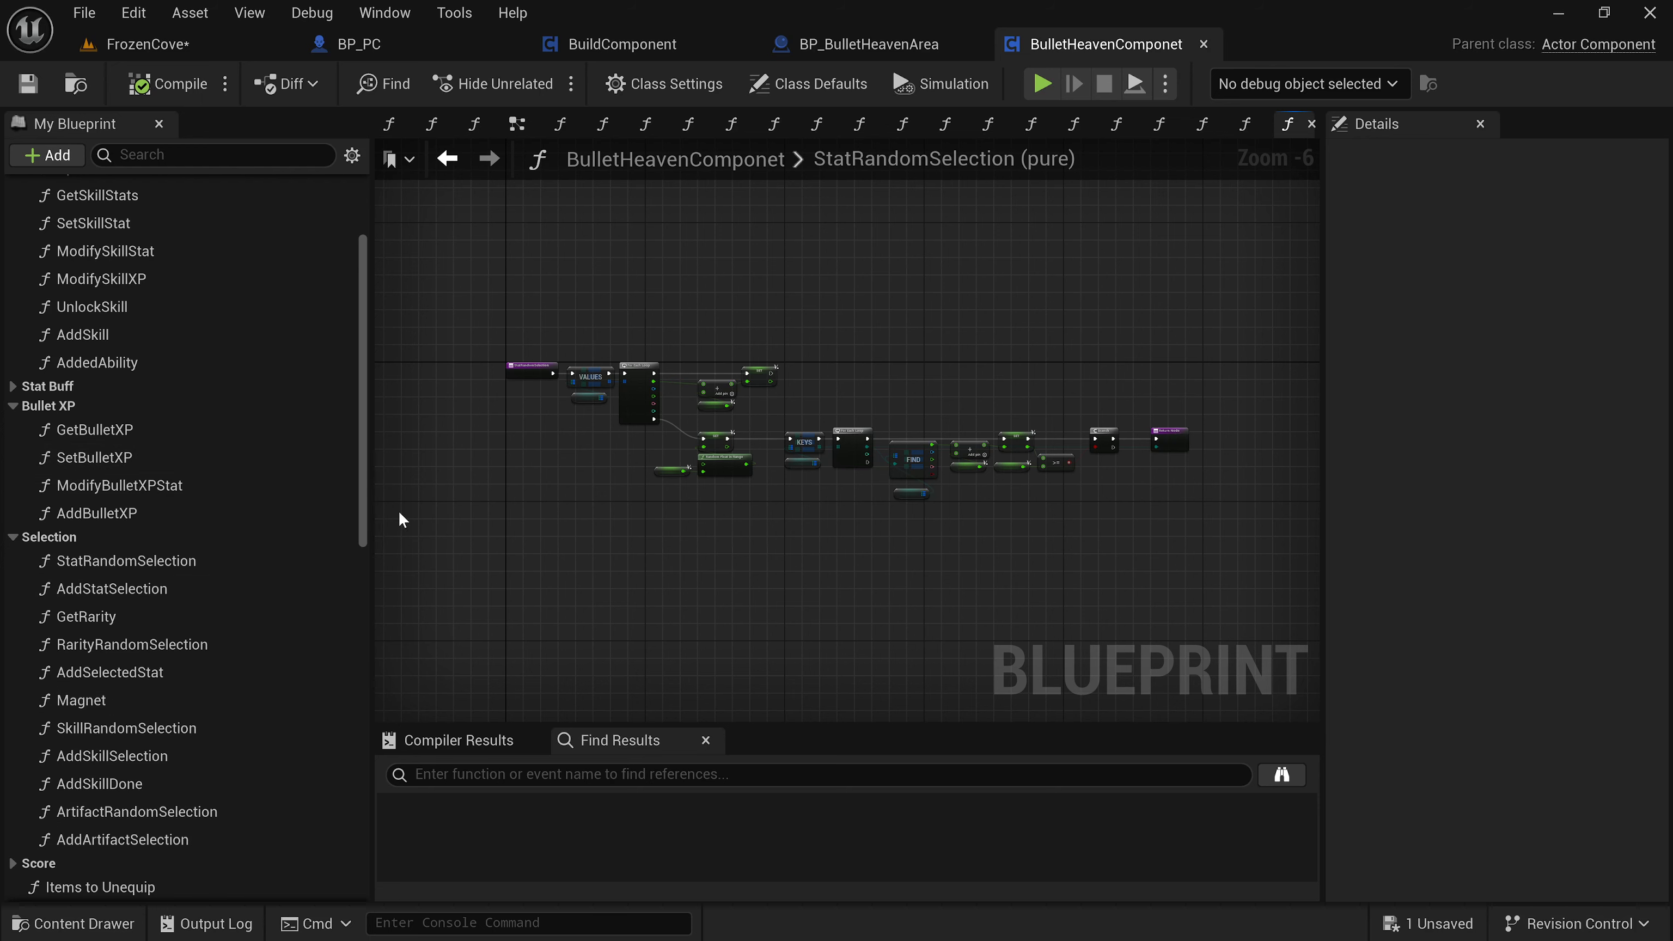
scroll(531, 364, up, 3)
right_click(529, 356)
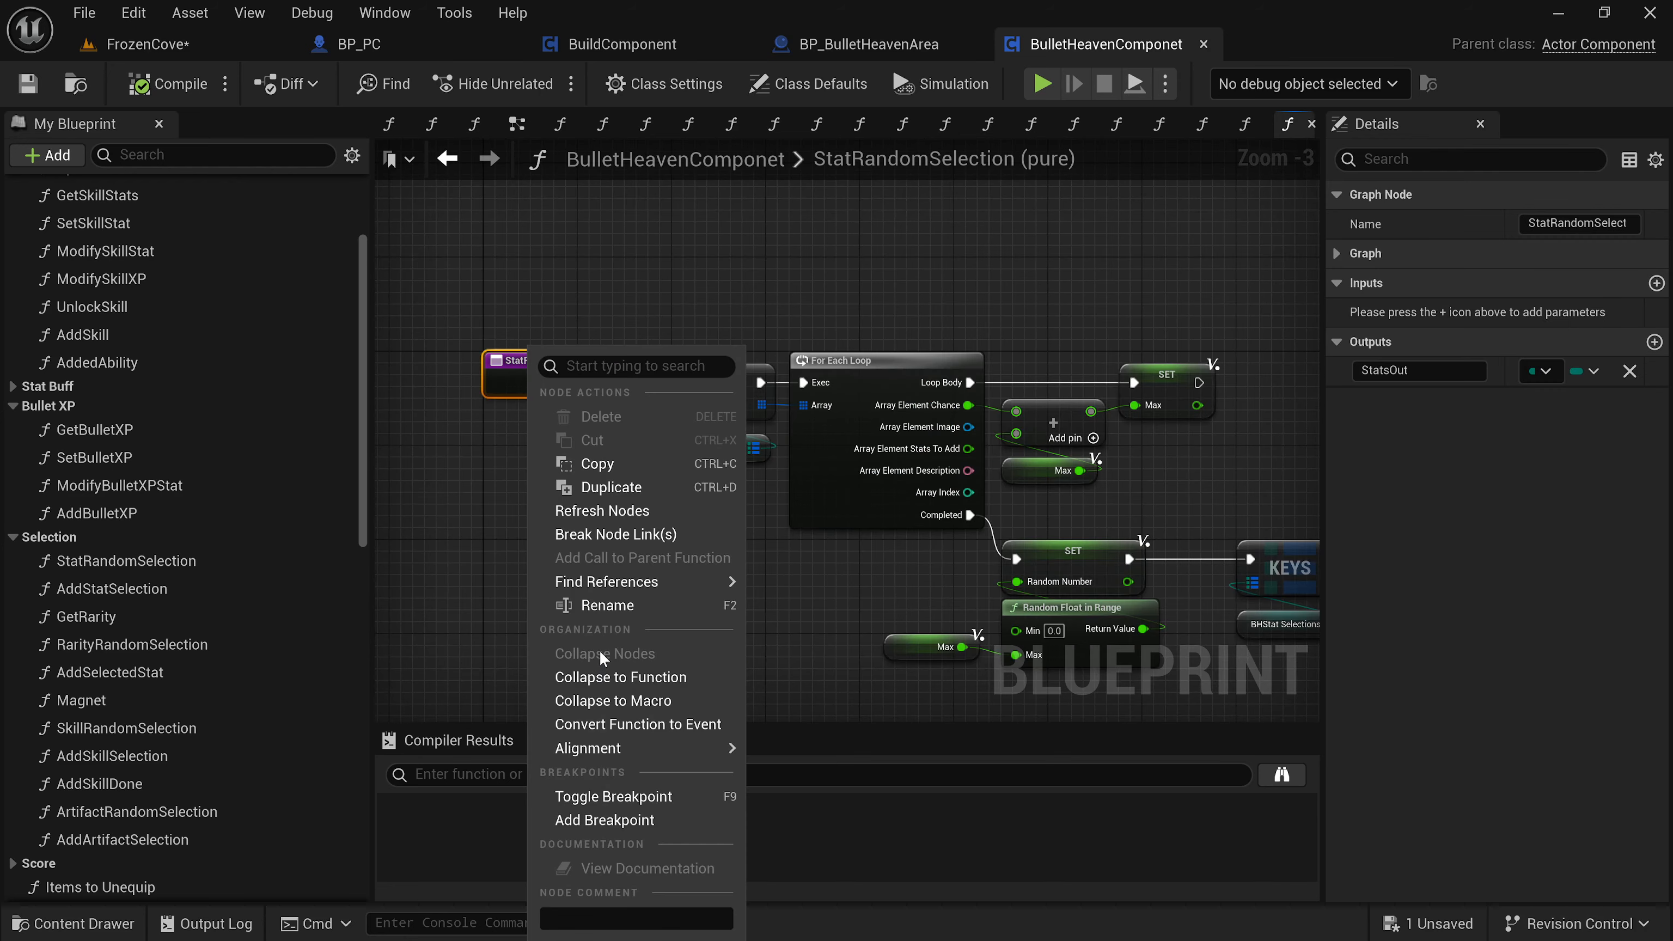
mouse_move(625, 583)
click(859, 586)
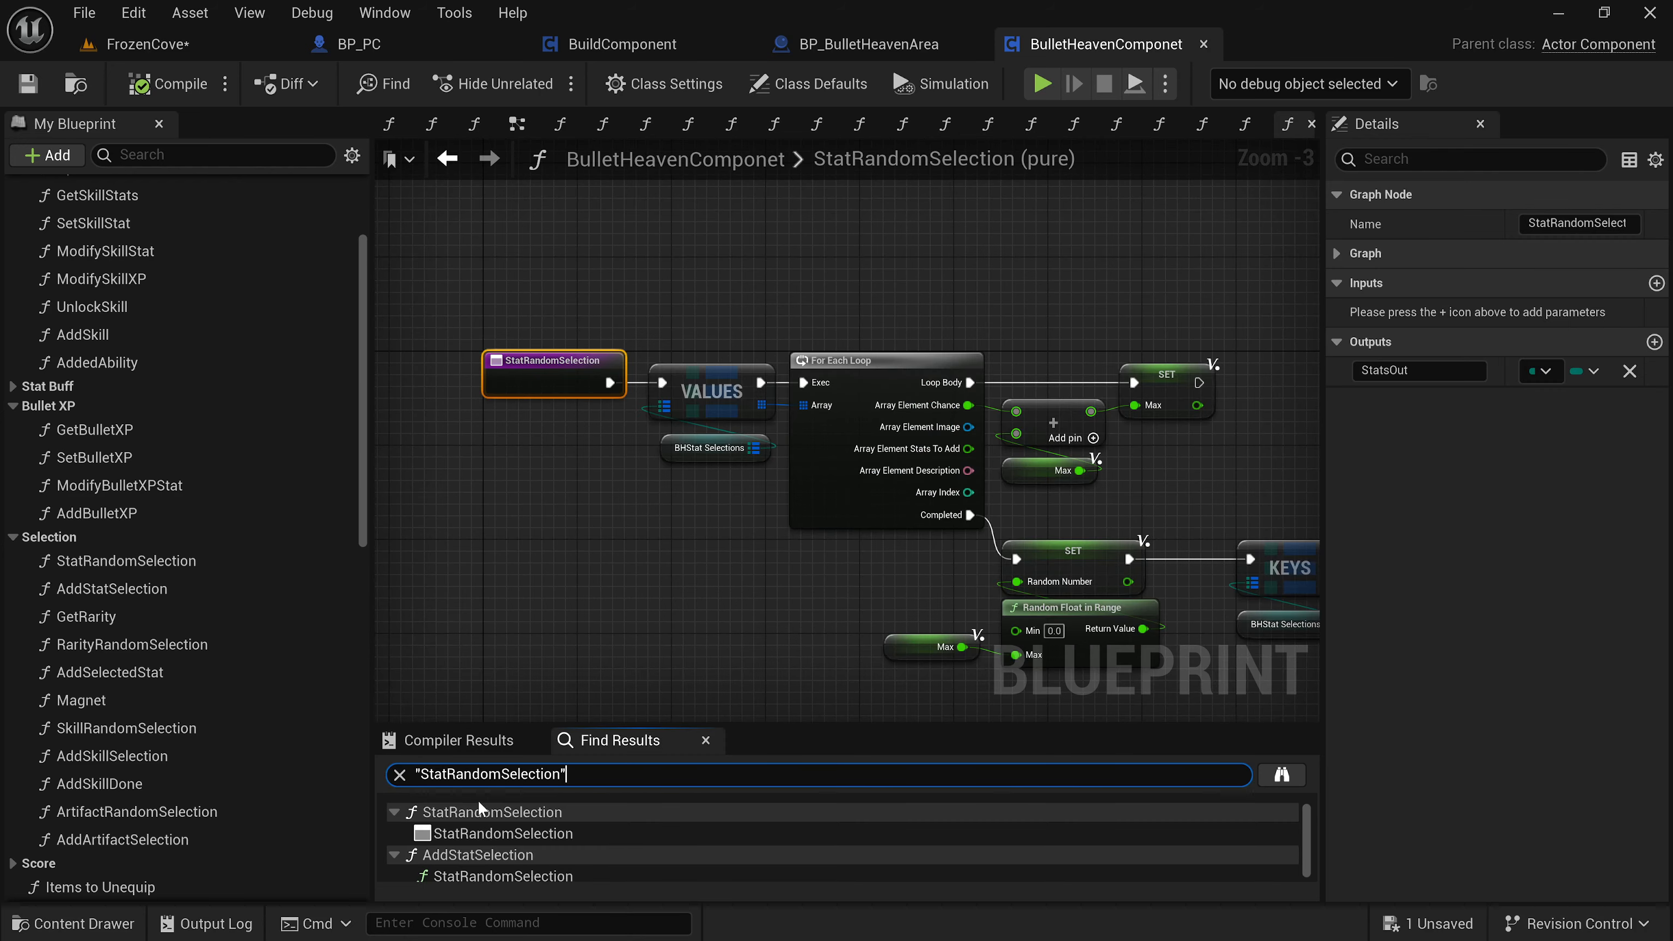
Follow the StatRandomSelection call into the AddStatSelection graph and find the references to AddStatSelection.
click(504, 873)
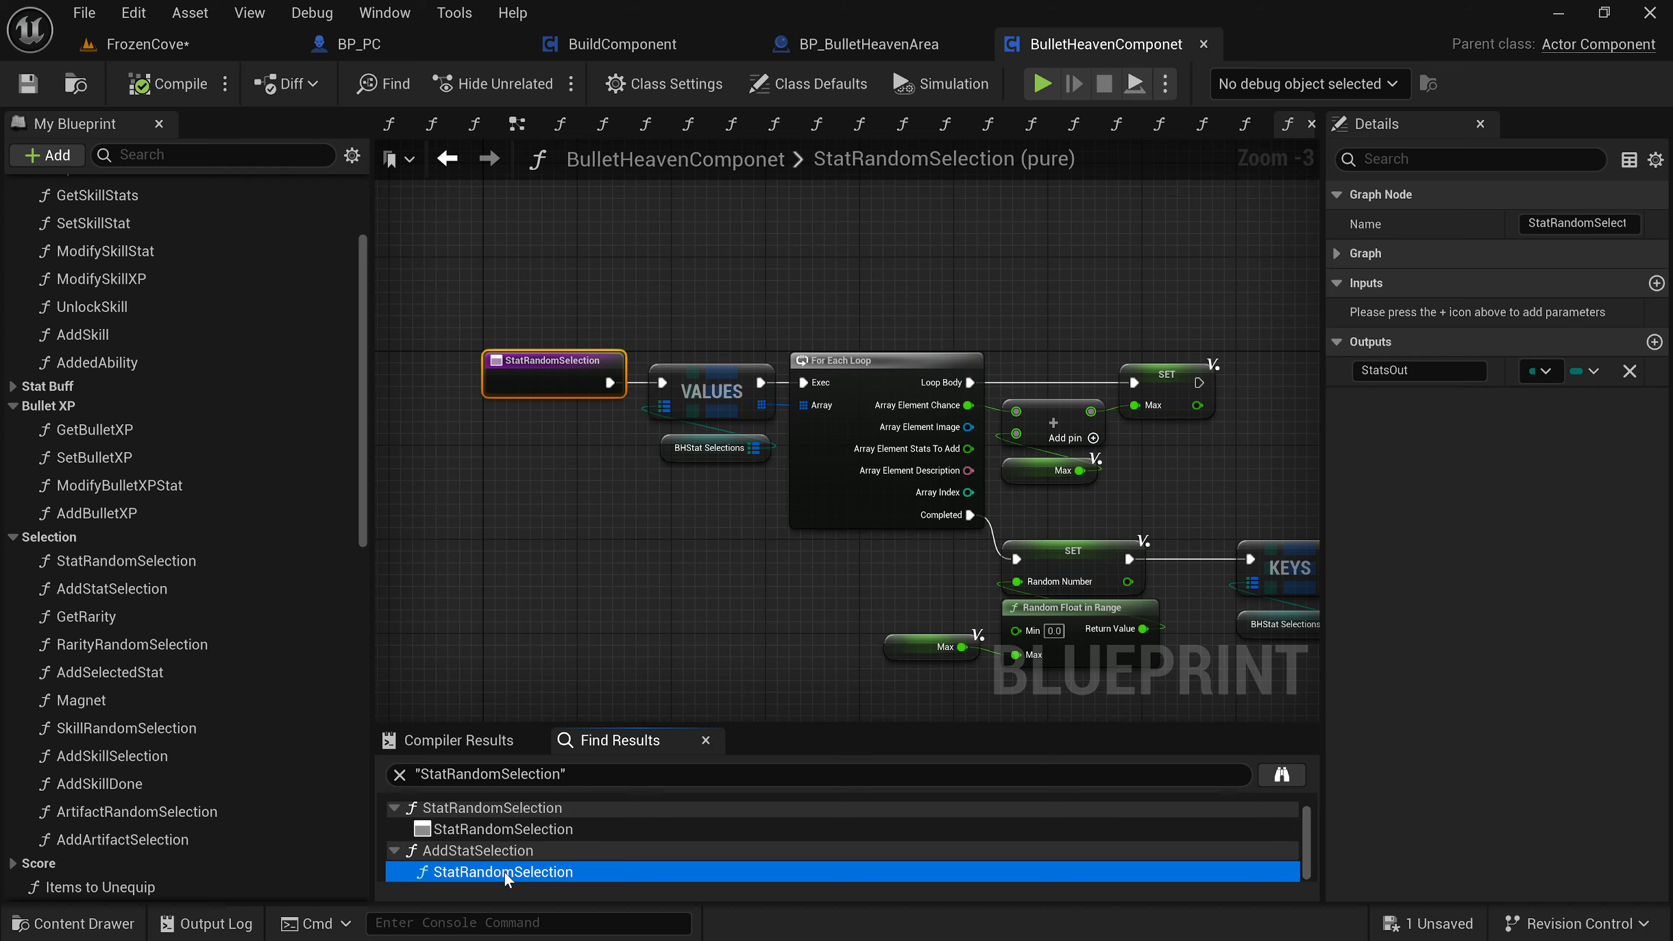
double_click(505, 872)
scroll(640, 585, down, 4)
right_drag(645, 587, 564, 539)
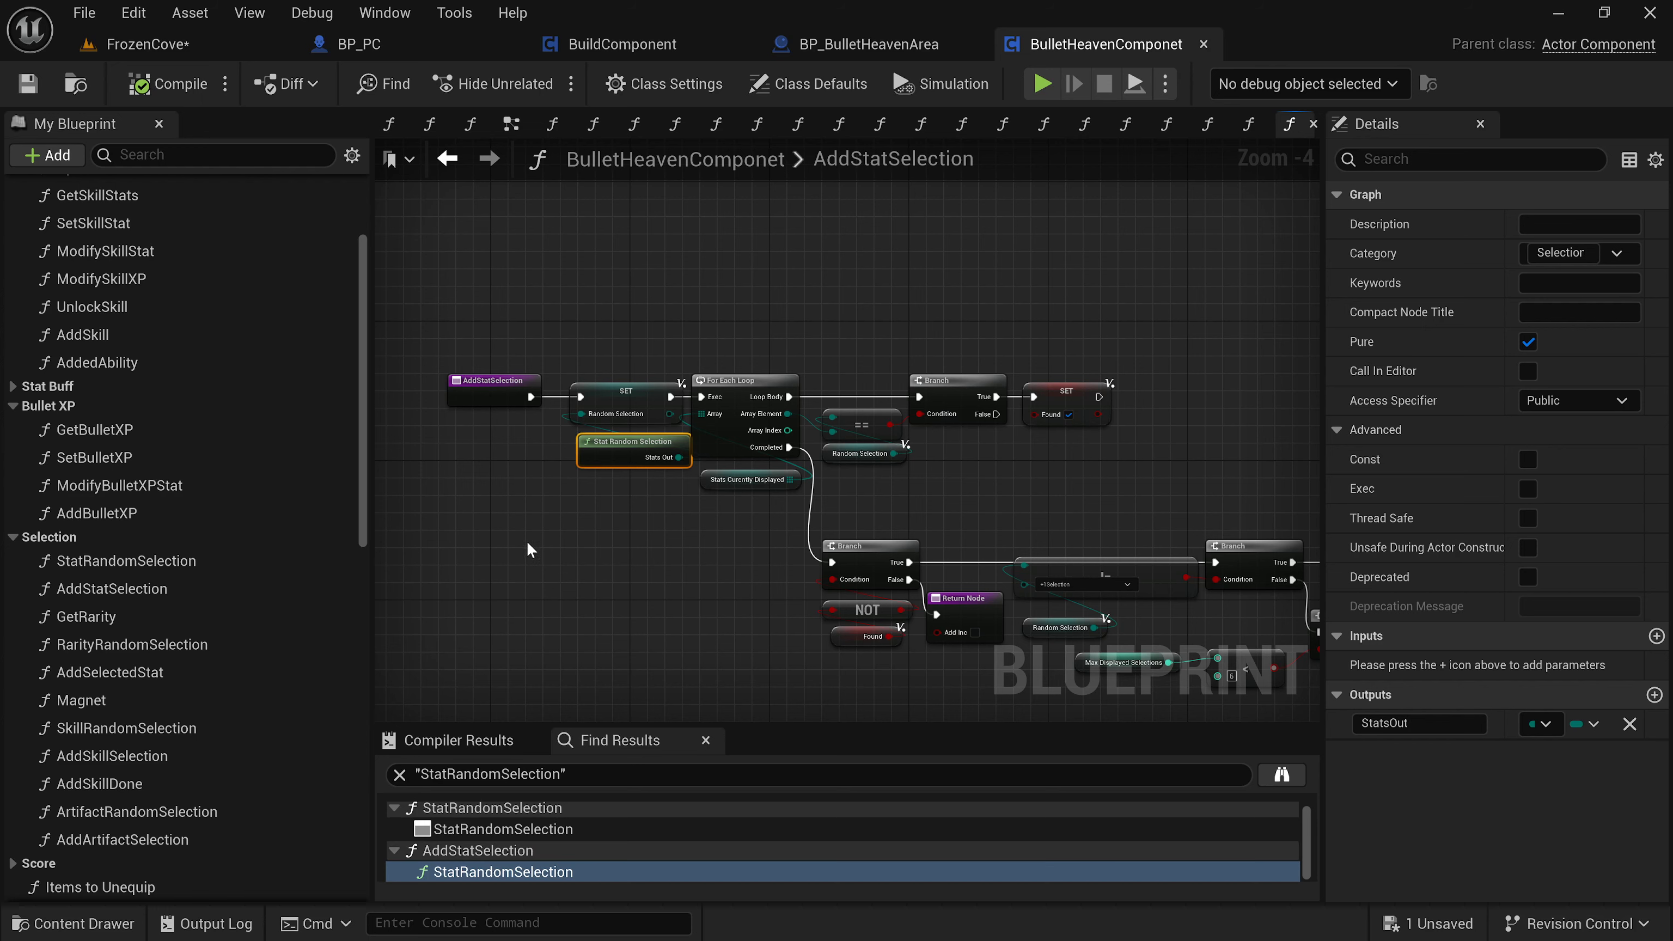
right_click(484, 381)
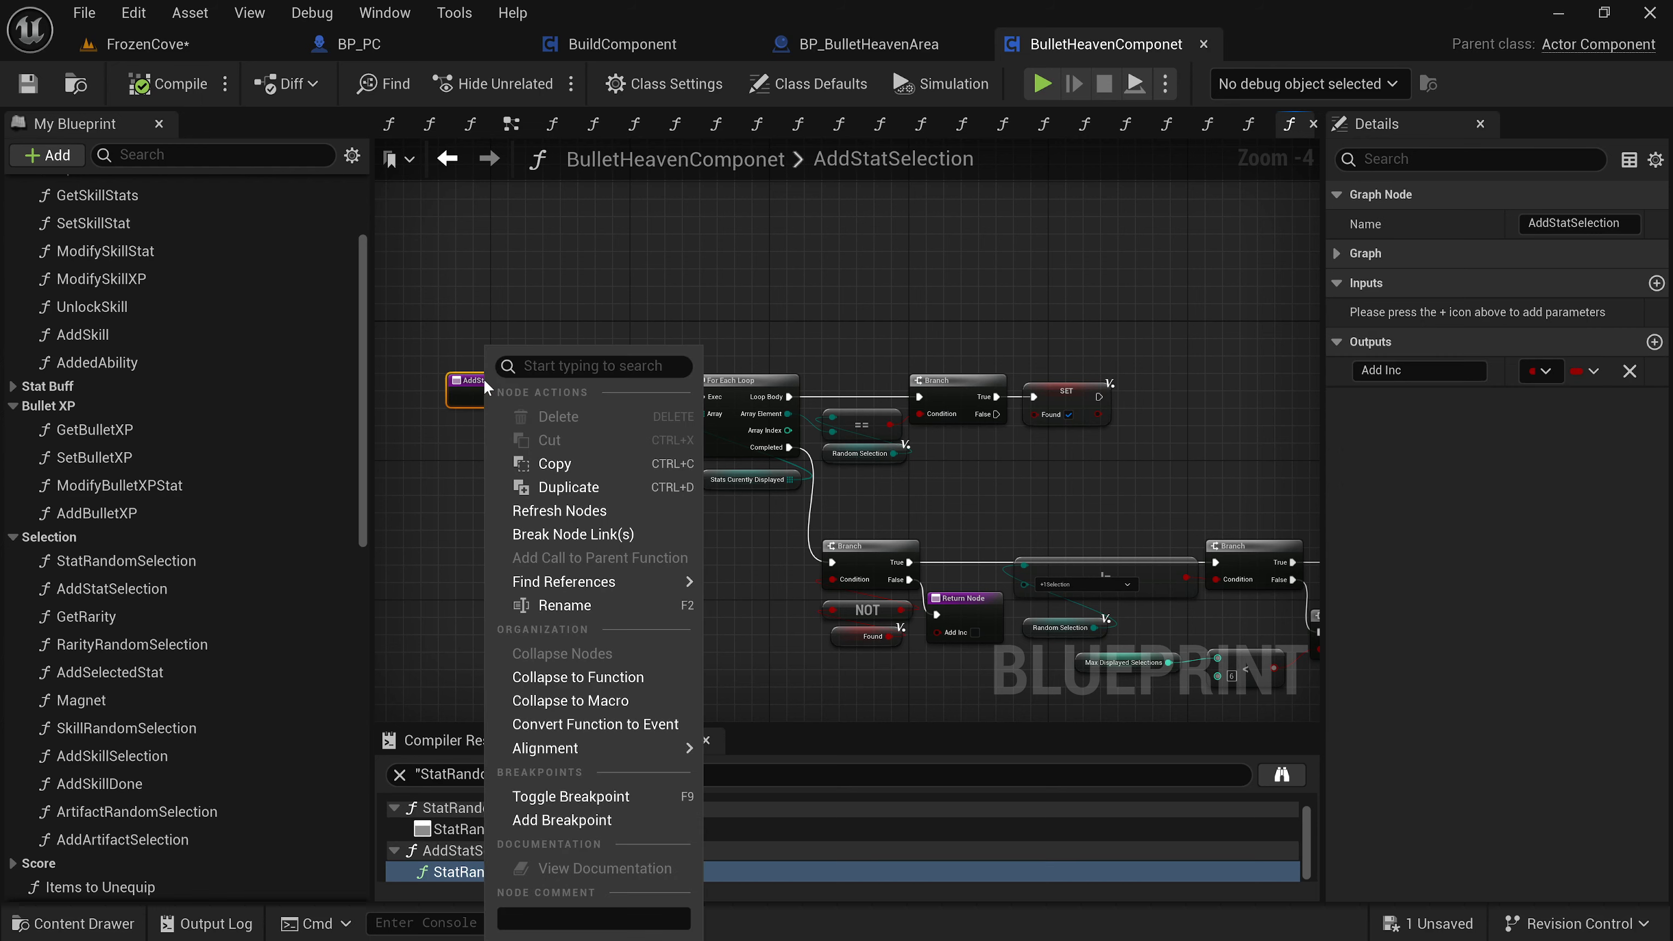
mouse_move(635, 575)
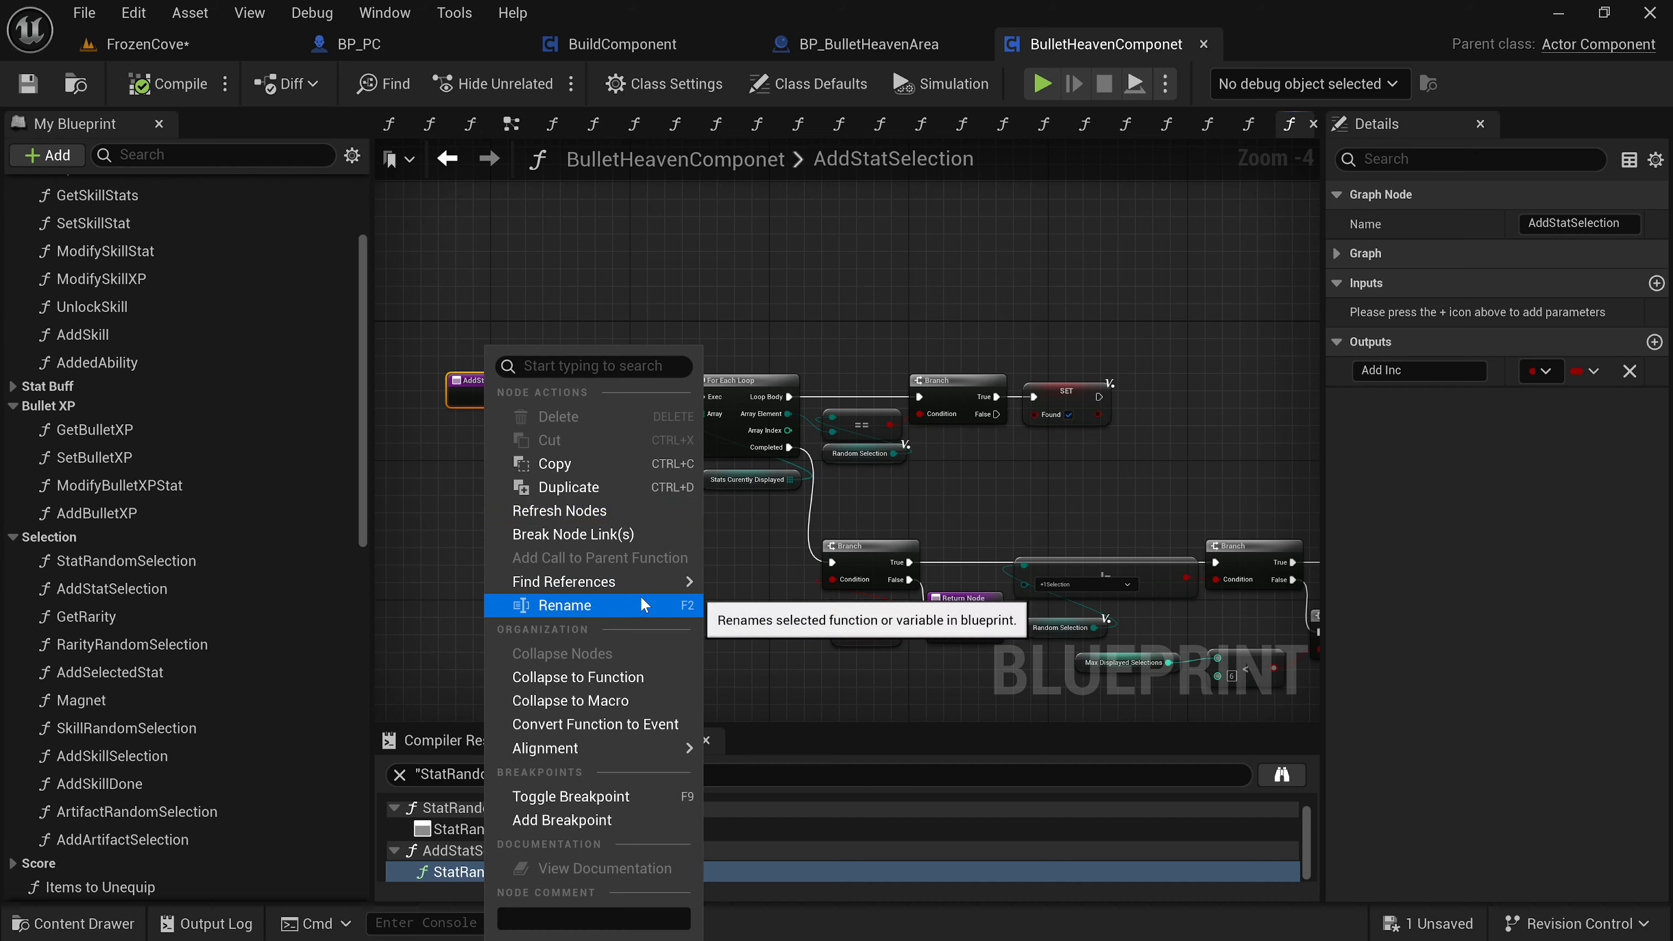
click(751, 587)
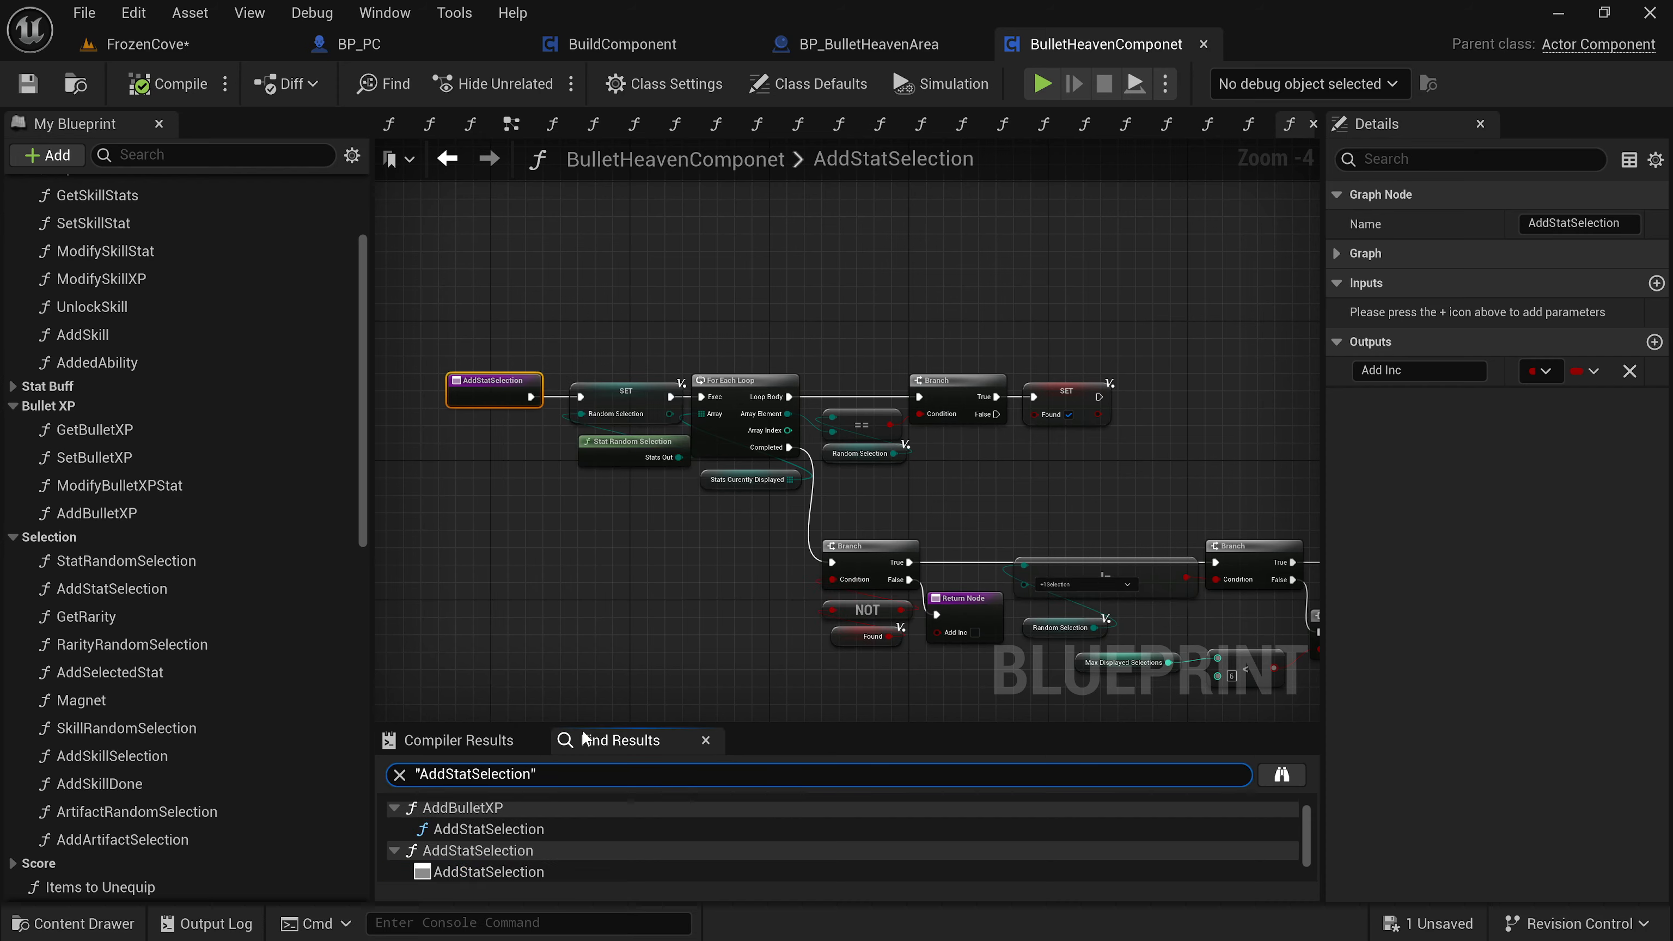
Follow the AddStatSelection call into AddBulletXP and examine its level-up chain from Set Bullet XP through Set Global Time Dilation.
double_click(497, 829)
scroll(648, 560, down, 3)
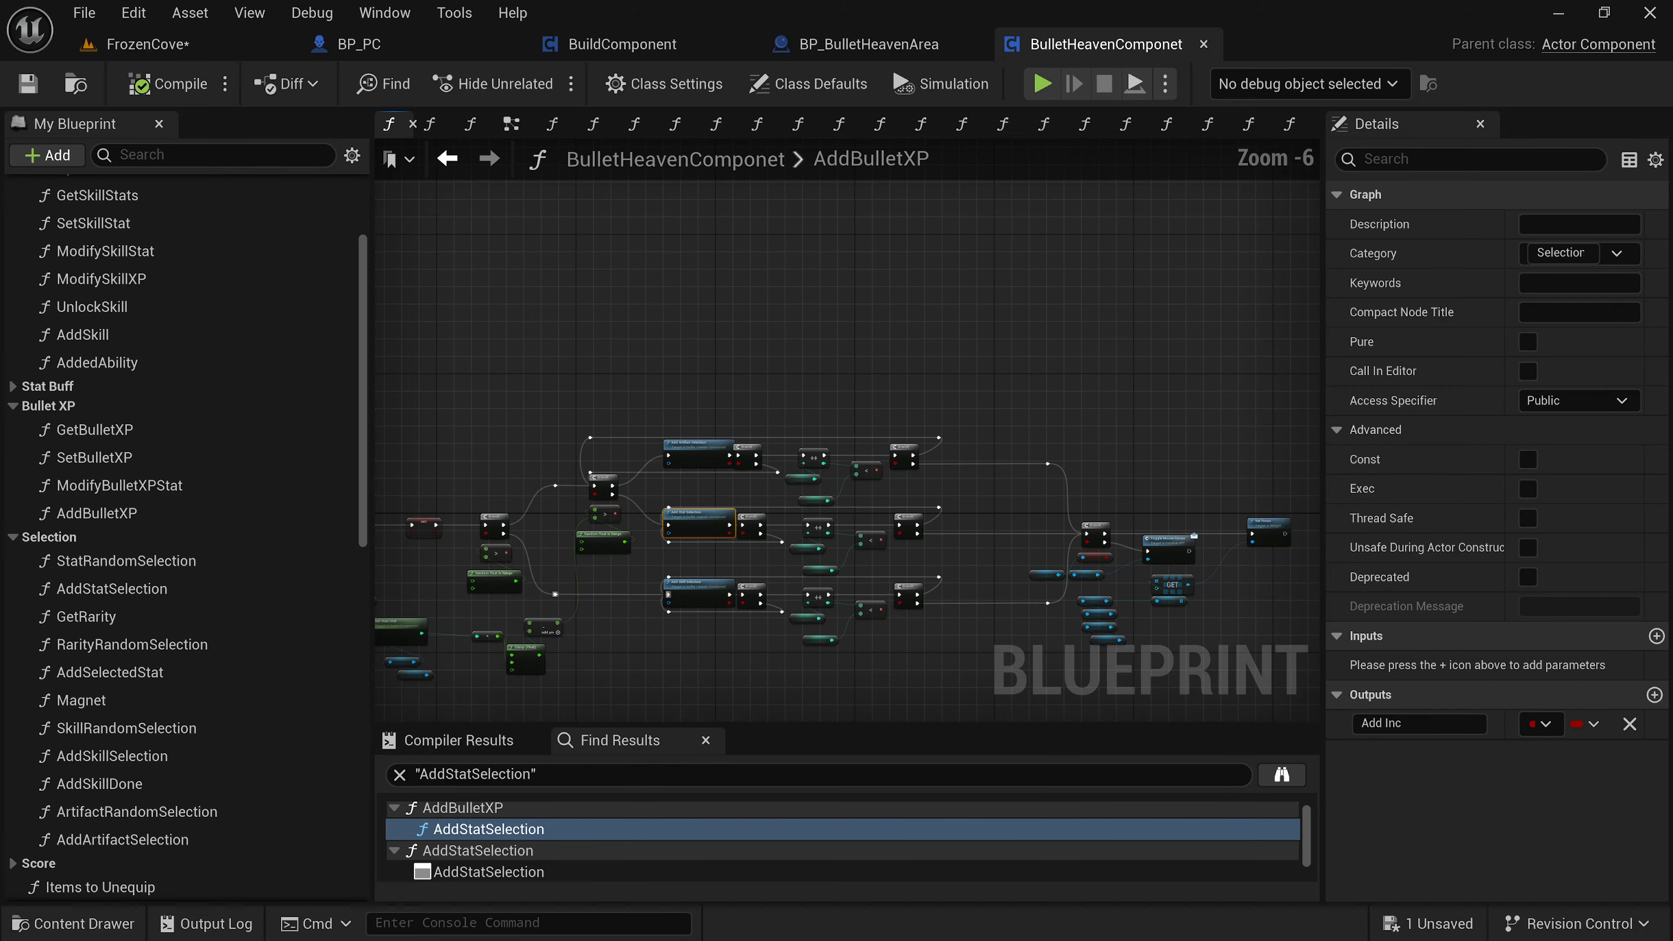
right_drag(615, 590, 867, 558)
scroll(526, 479, up, 3)
right_drag(550, 453, 1169, 380)
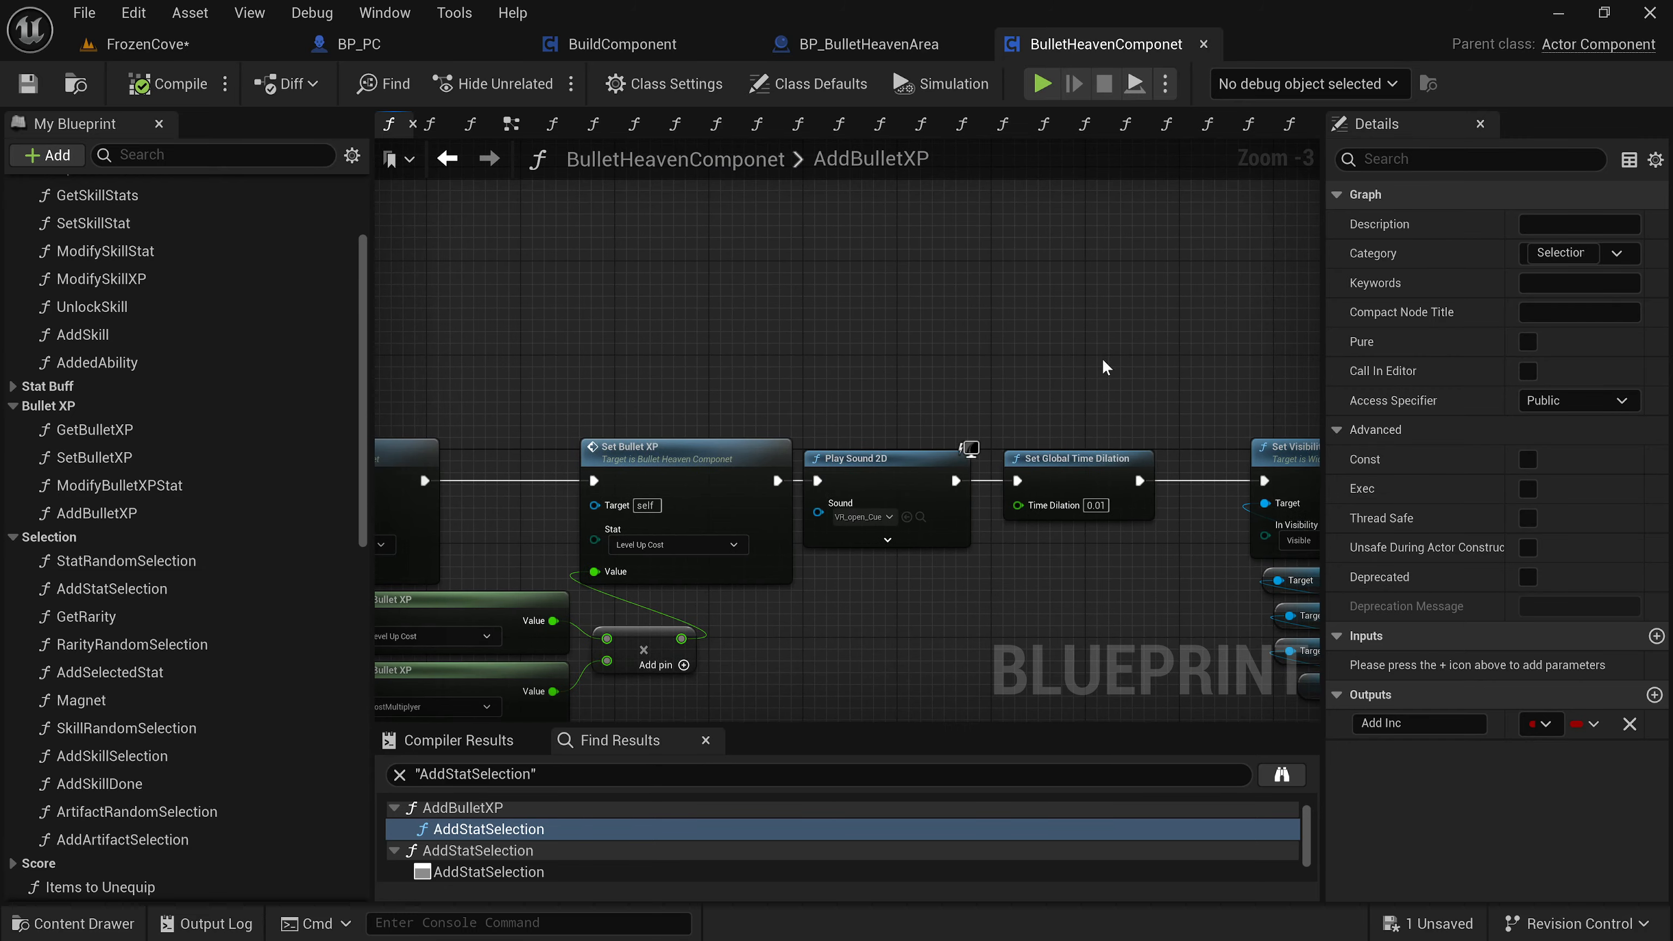
scroll(948, 344, down, 1)
scroll(665, 313, down, 1)
right_drag(669, 374, 512, 341)
right_drag(1009, 320, 613, 366)
right_drag(782, 372, 828, 349)
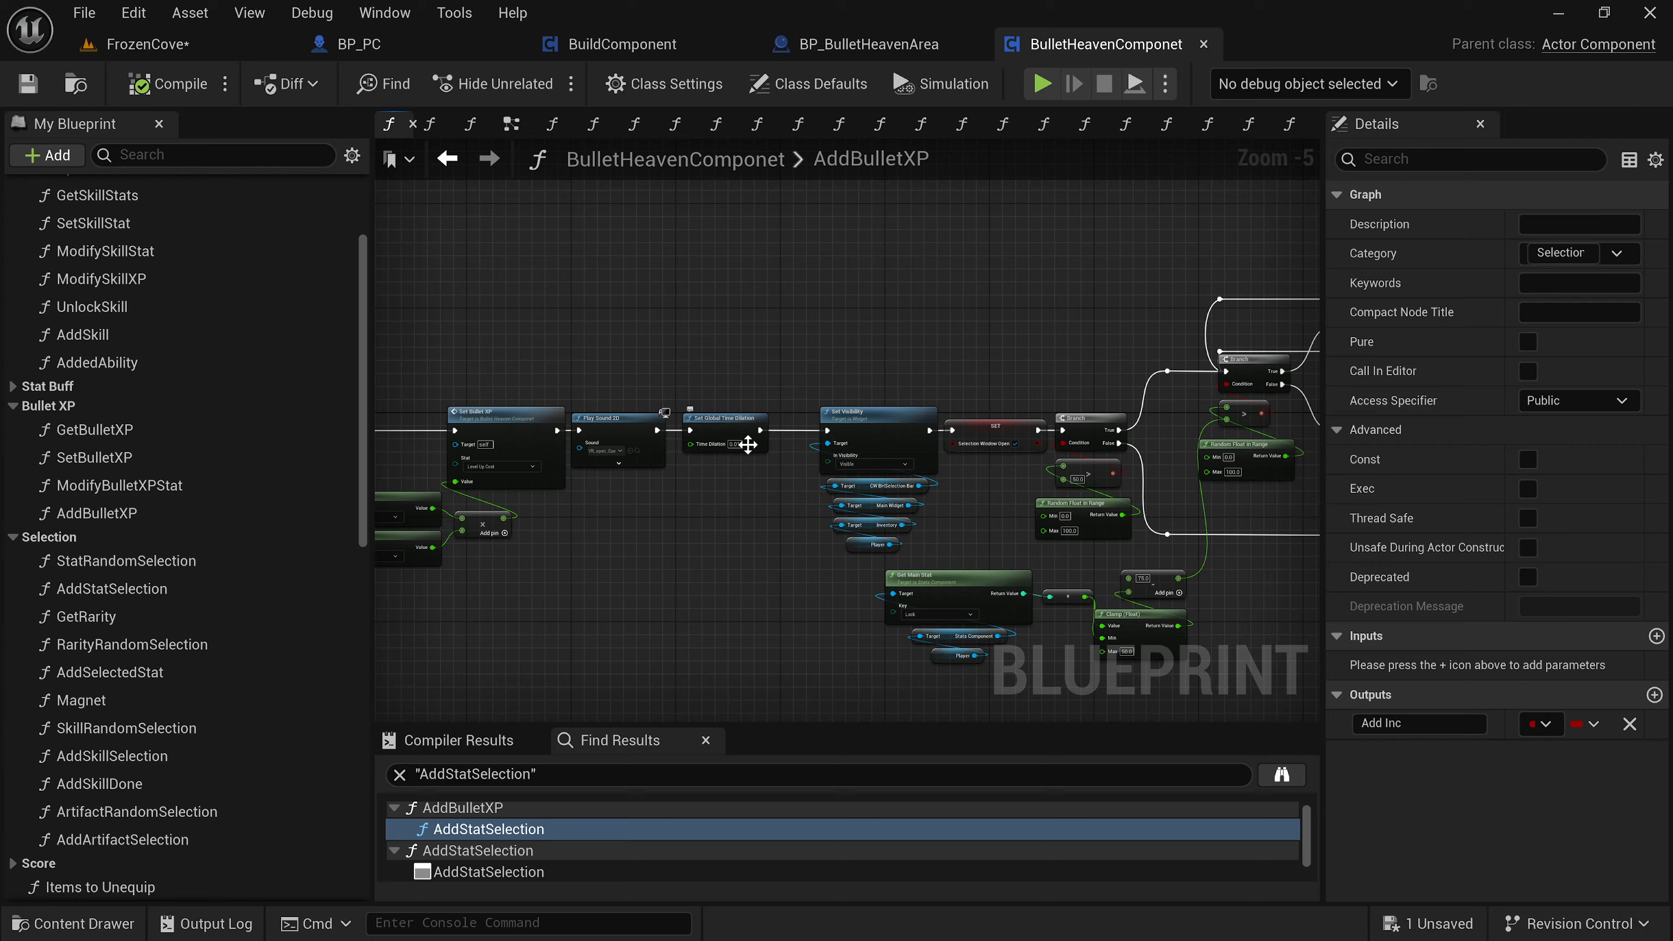
Examine the random-chance branches in AddBulletXP that lead to the Add Artifact, Add Stat and Add Skill Selection calls.
right_drag(769, 496, 682, 473)
right_drag(903, 379, 541, 452)
right_drag(659, 379, 379, 358)
right_drag(449, 298, 681, 304)
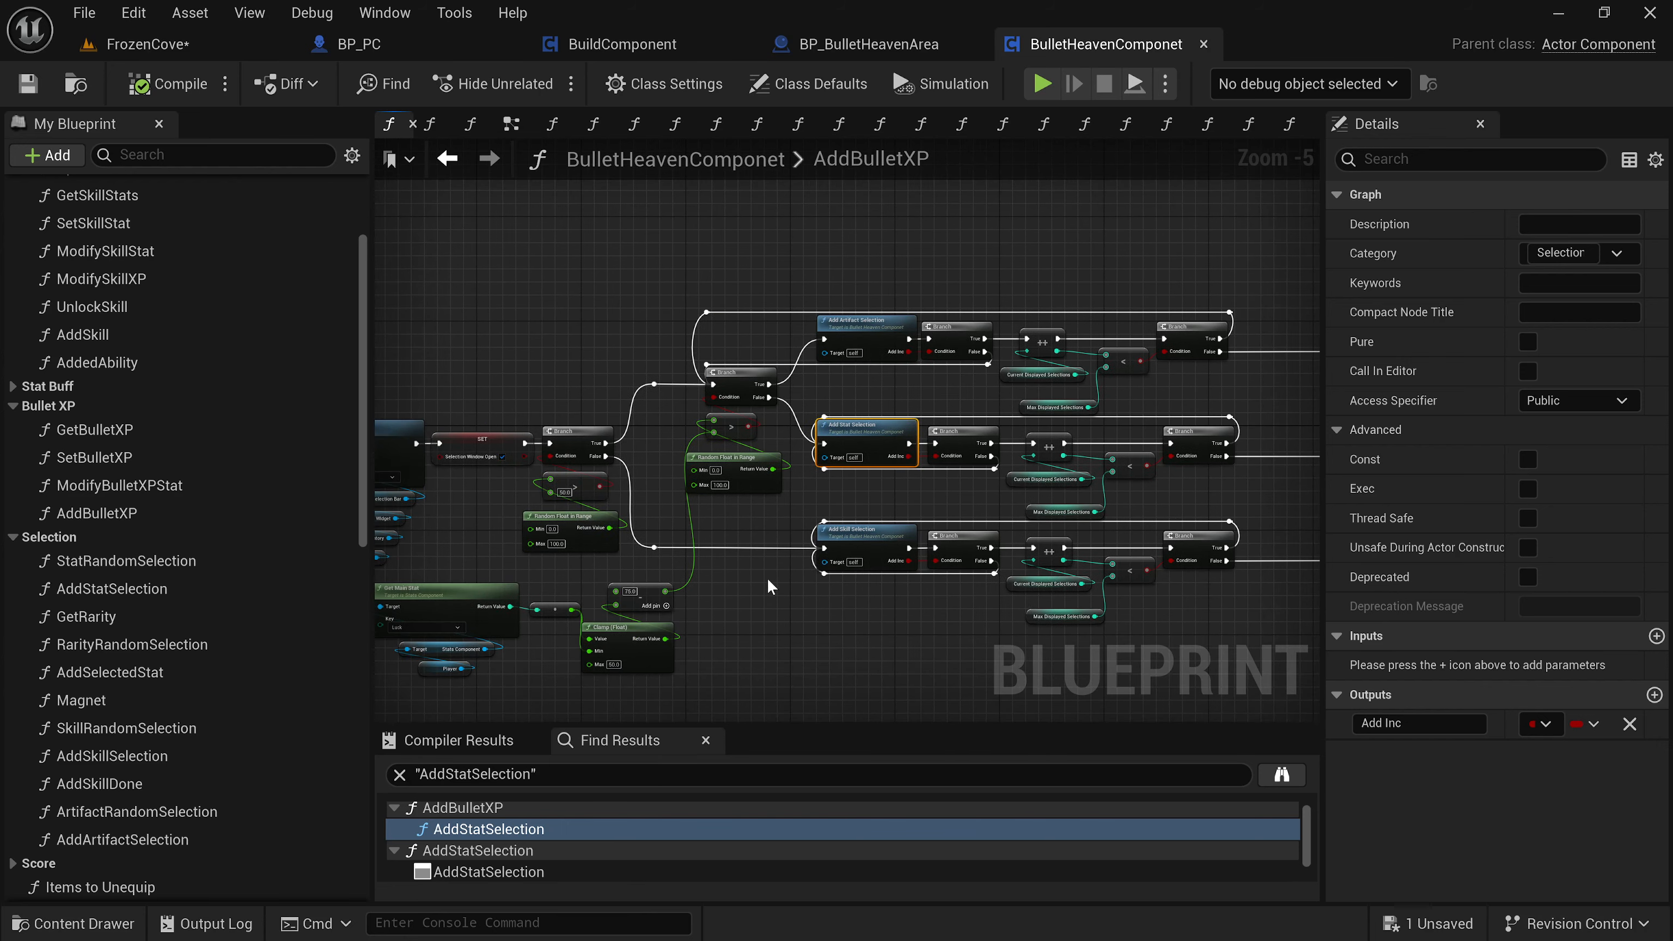
right_drag(769, 586, 861, 514)
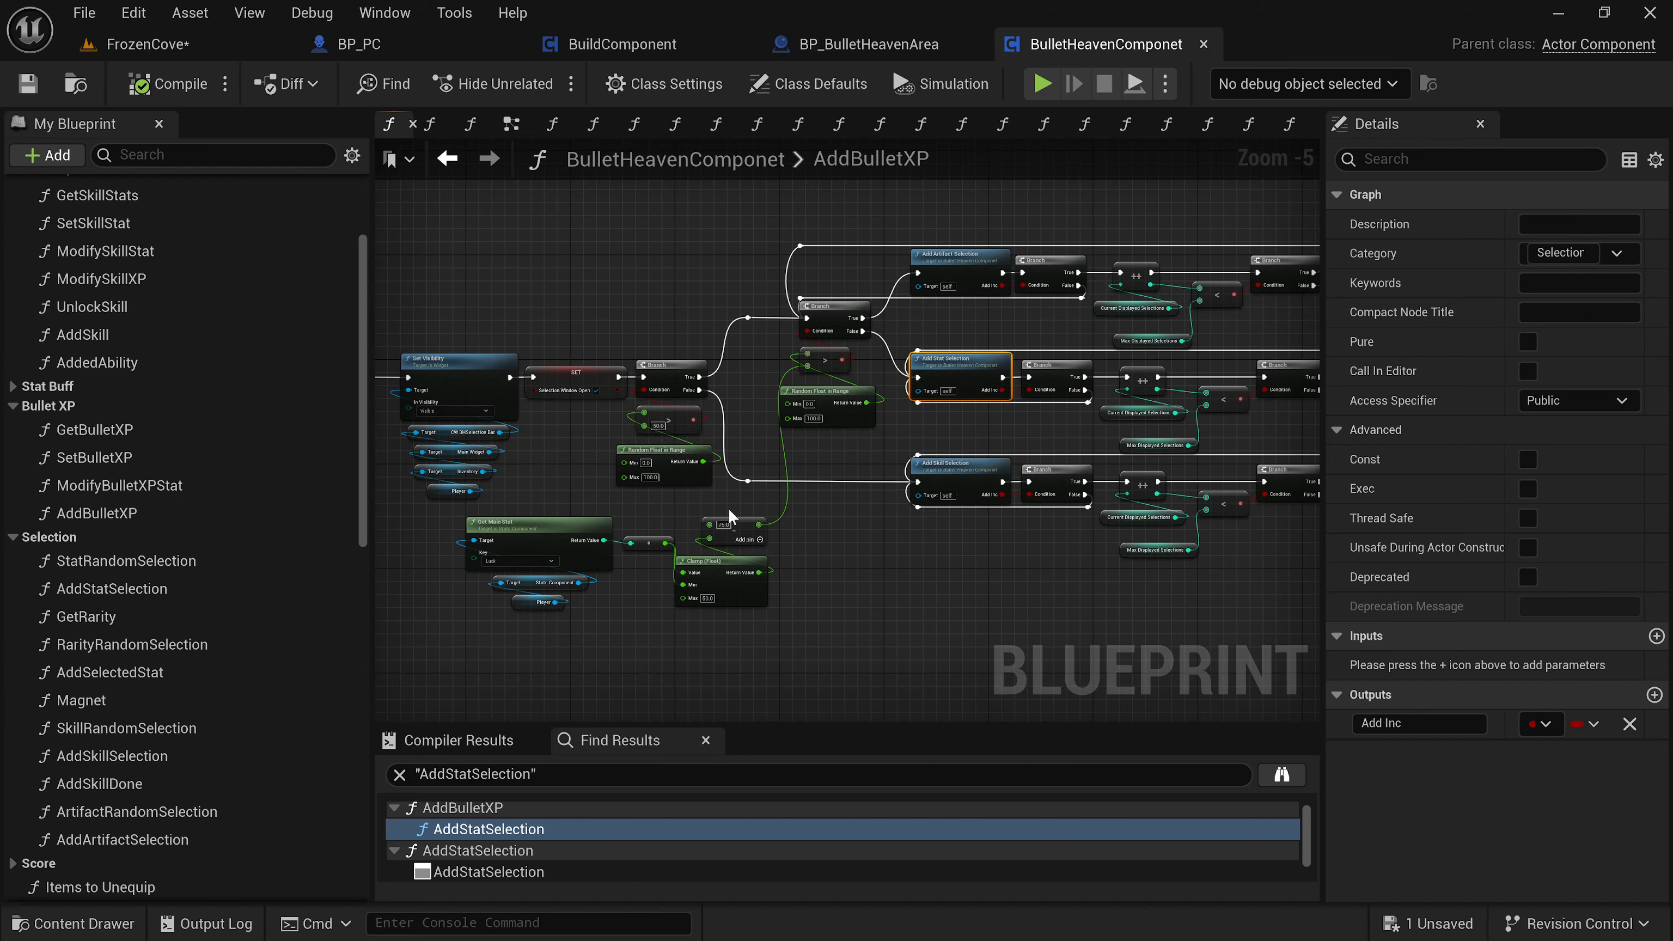
Examine how the Add Artifact, Add Stat and Add Skill Selection loops in AddBulletXP repeat and rejoin at the final Branch.
right_drag(929, 230, 841, 243)
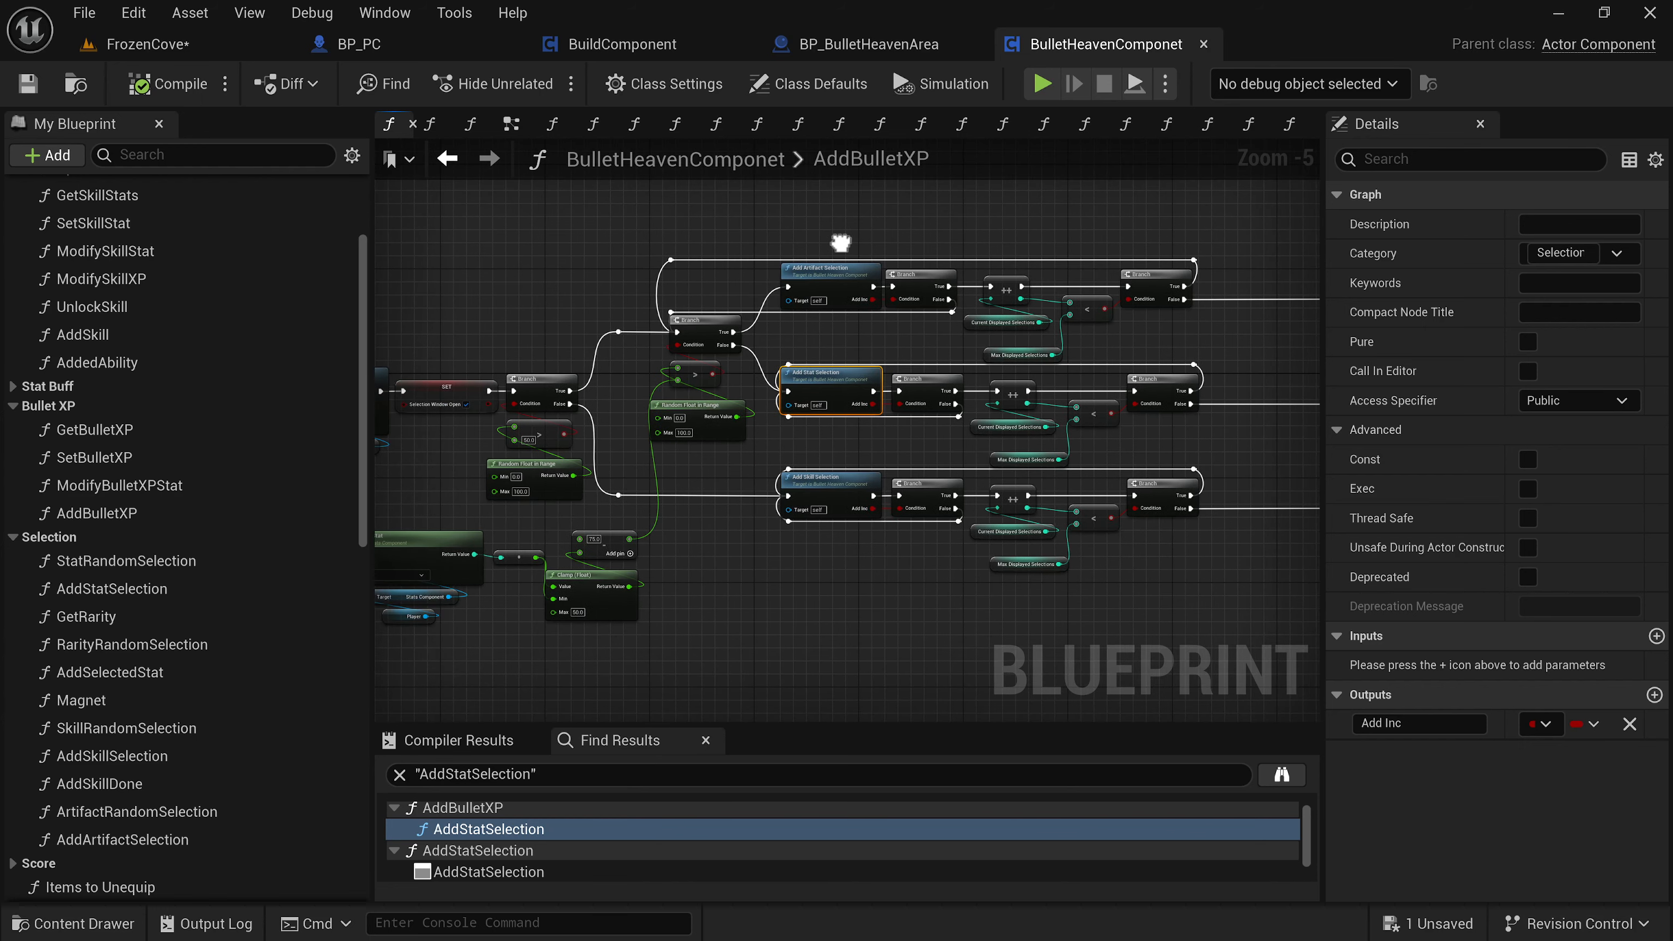
right_drag(710, 634, 774, 643)
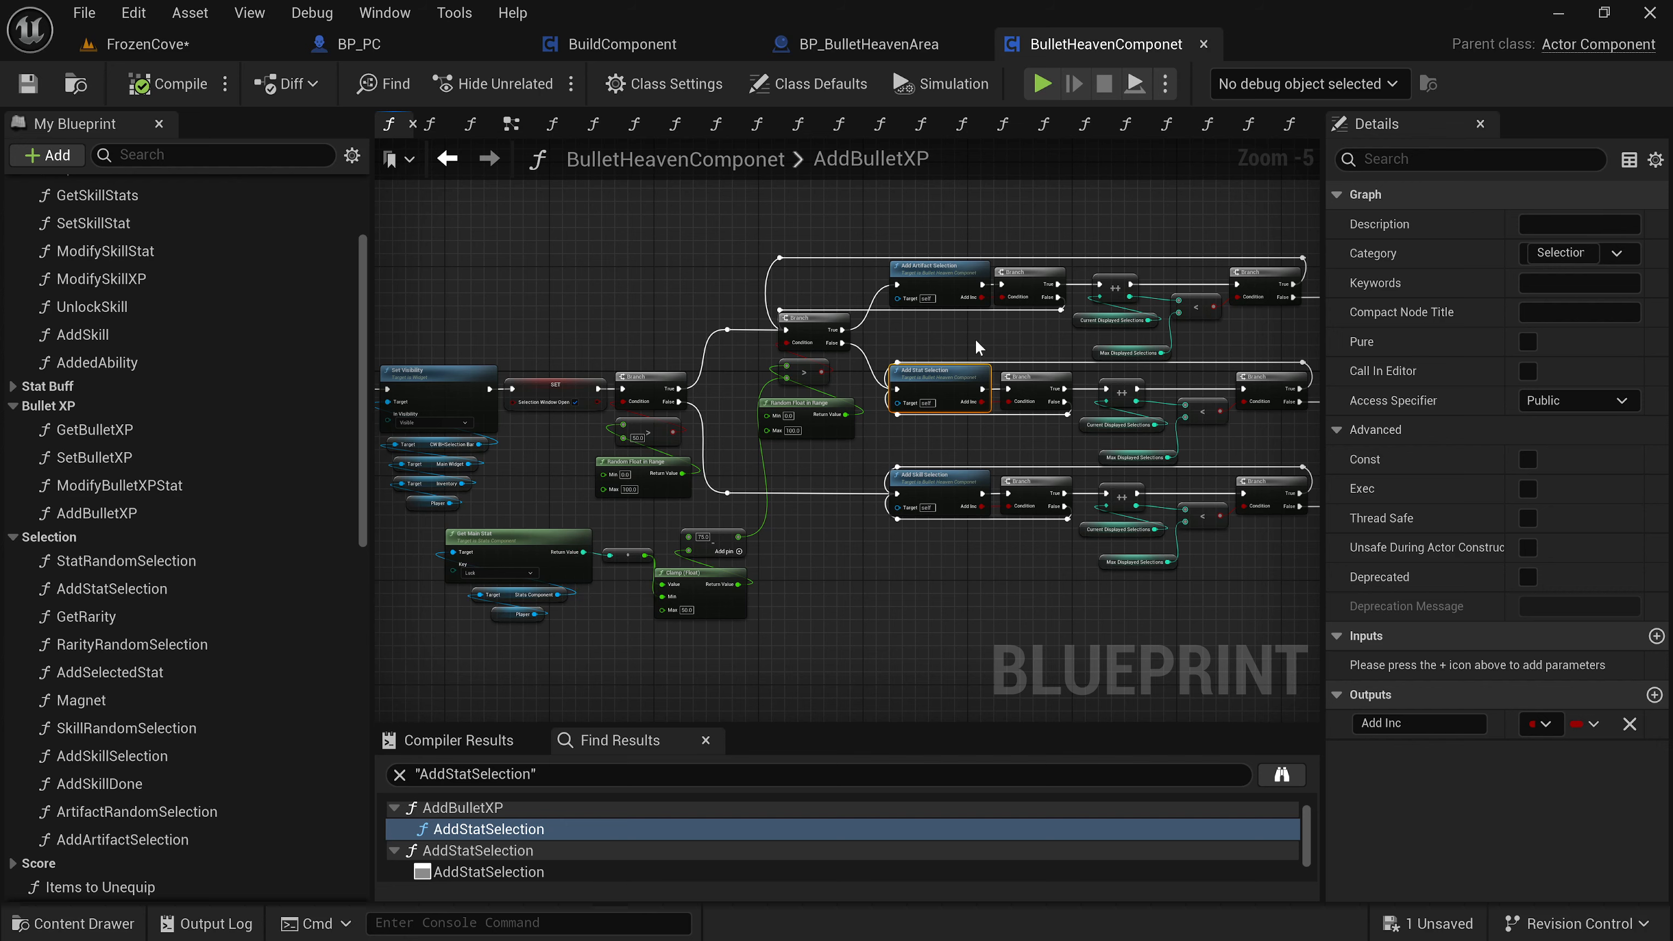
right_drag(1015, 322, 966, 324)
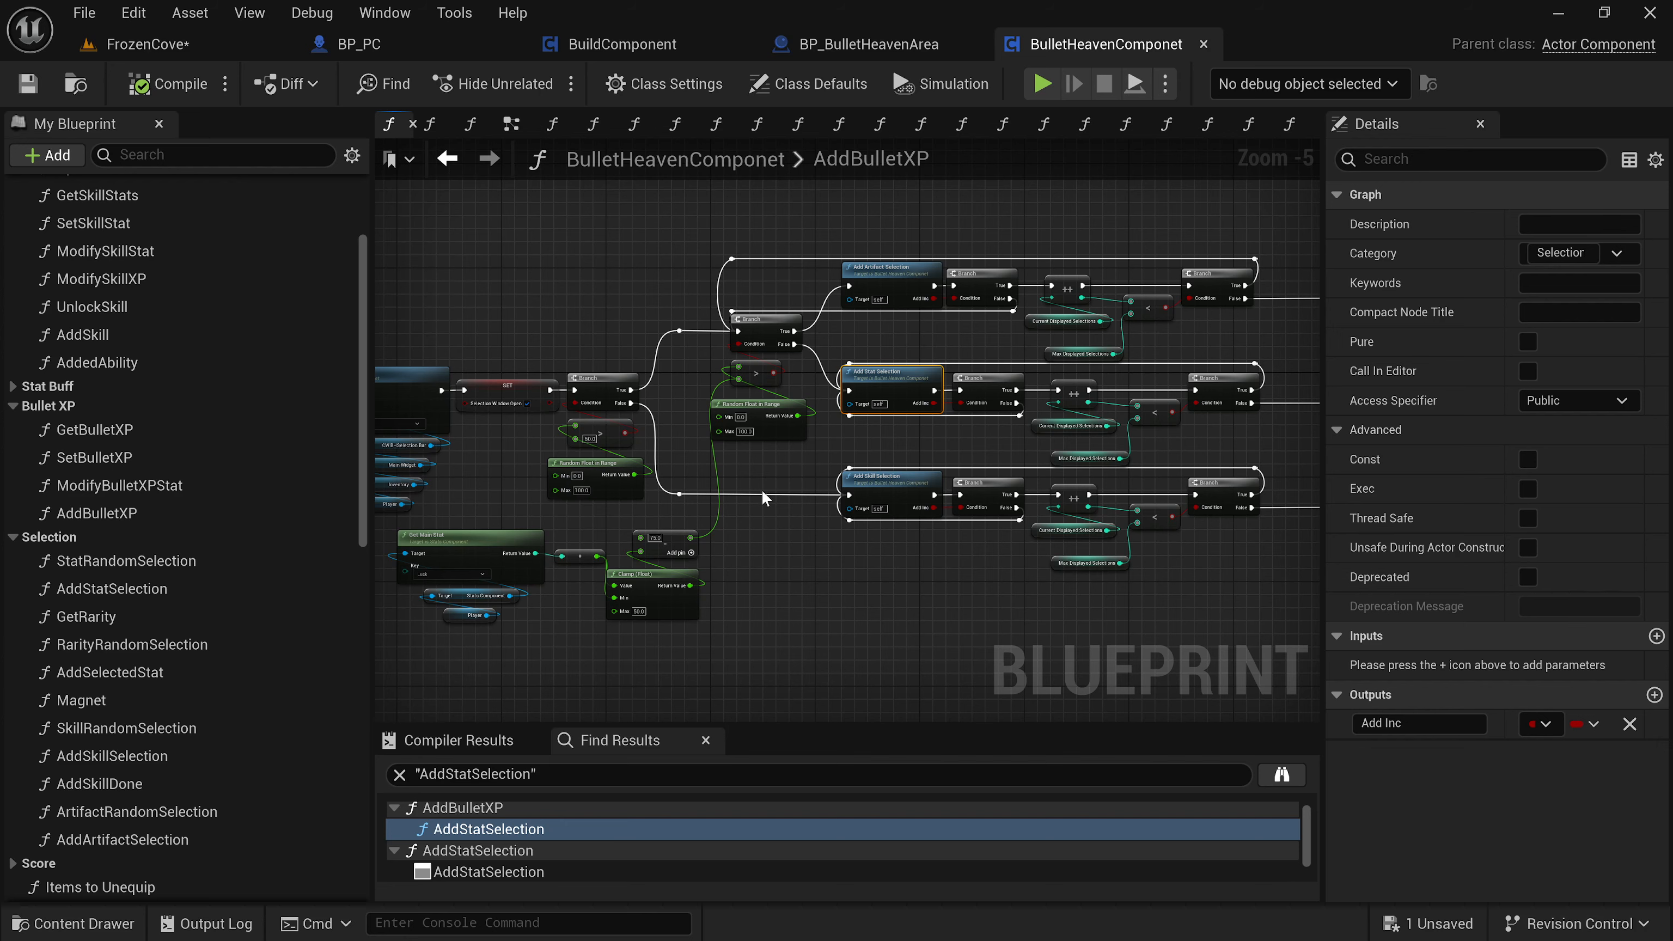
right_drag(761, 489, 610, 531)
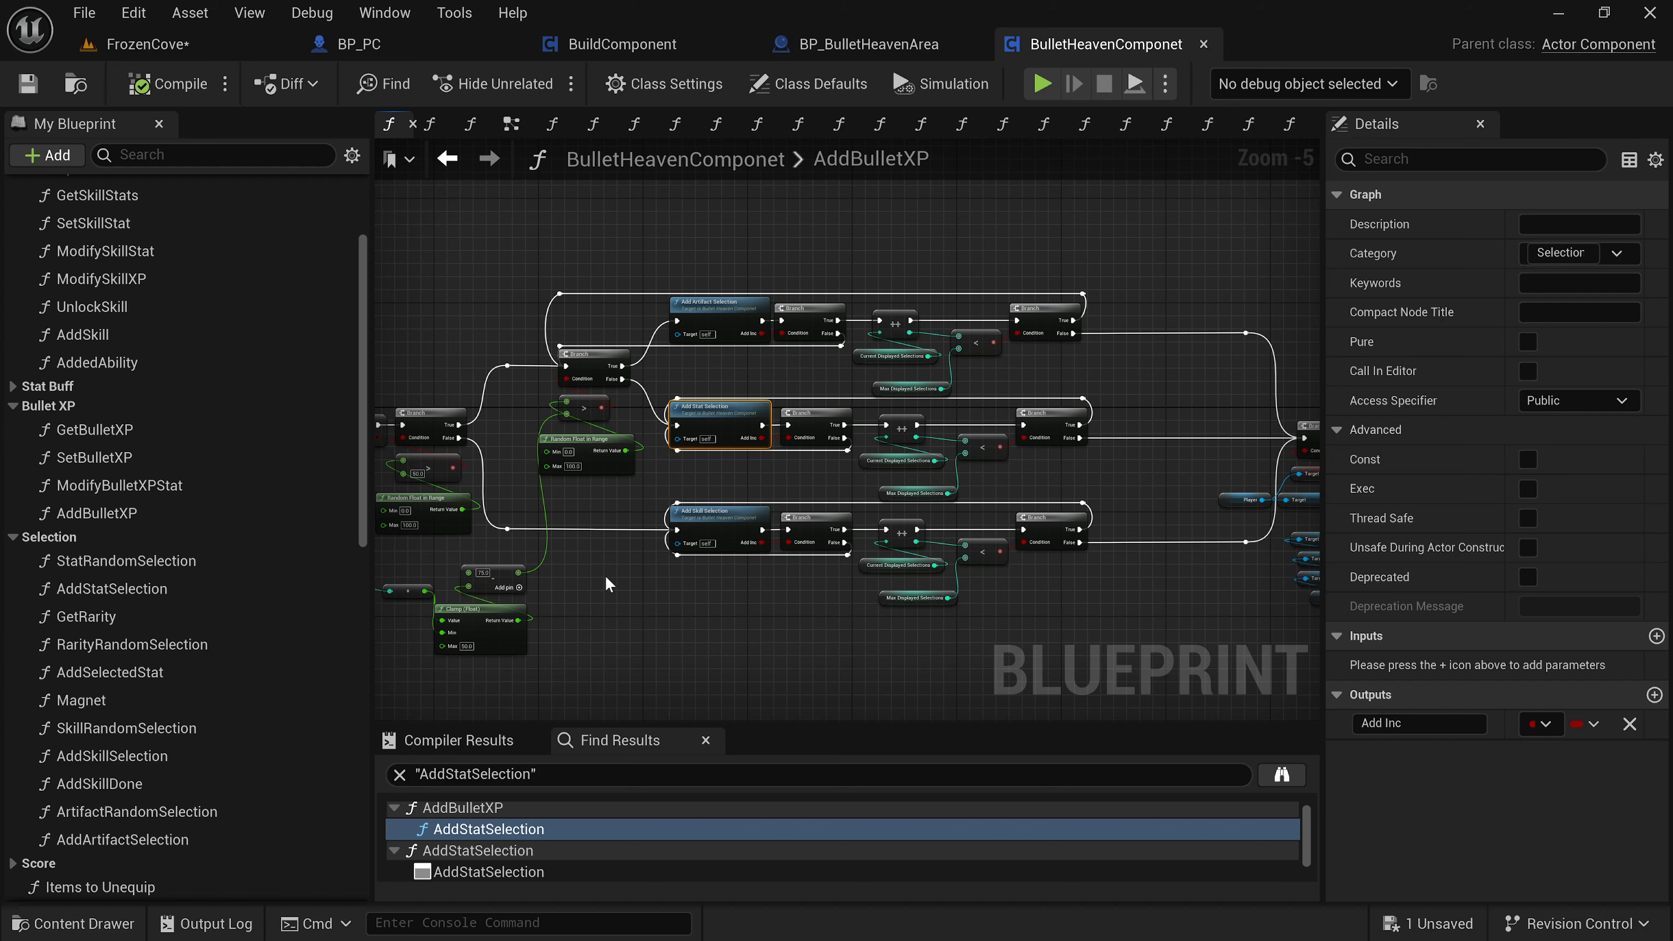
right_drag(625, 603, 555, 630)
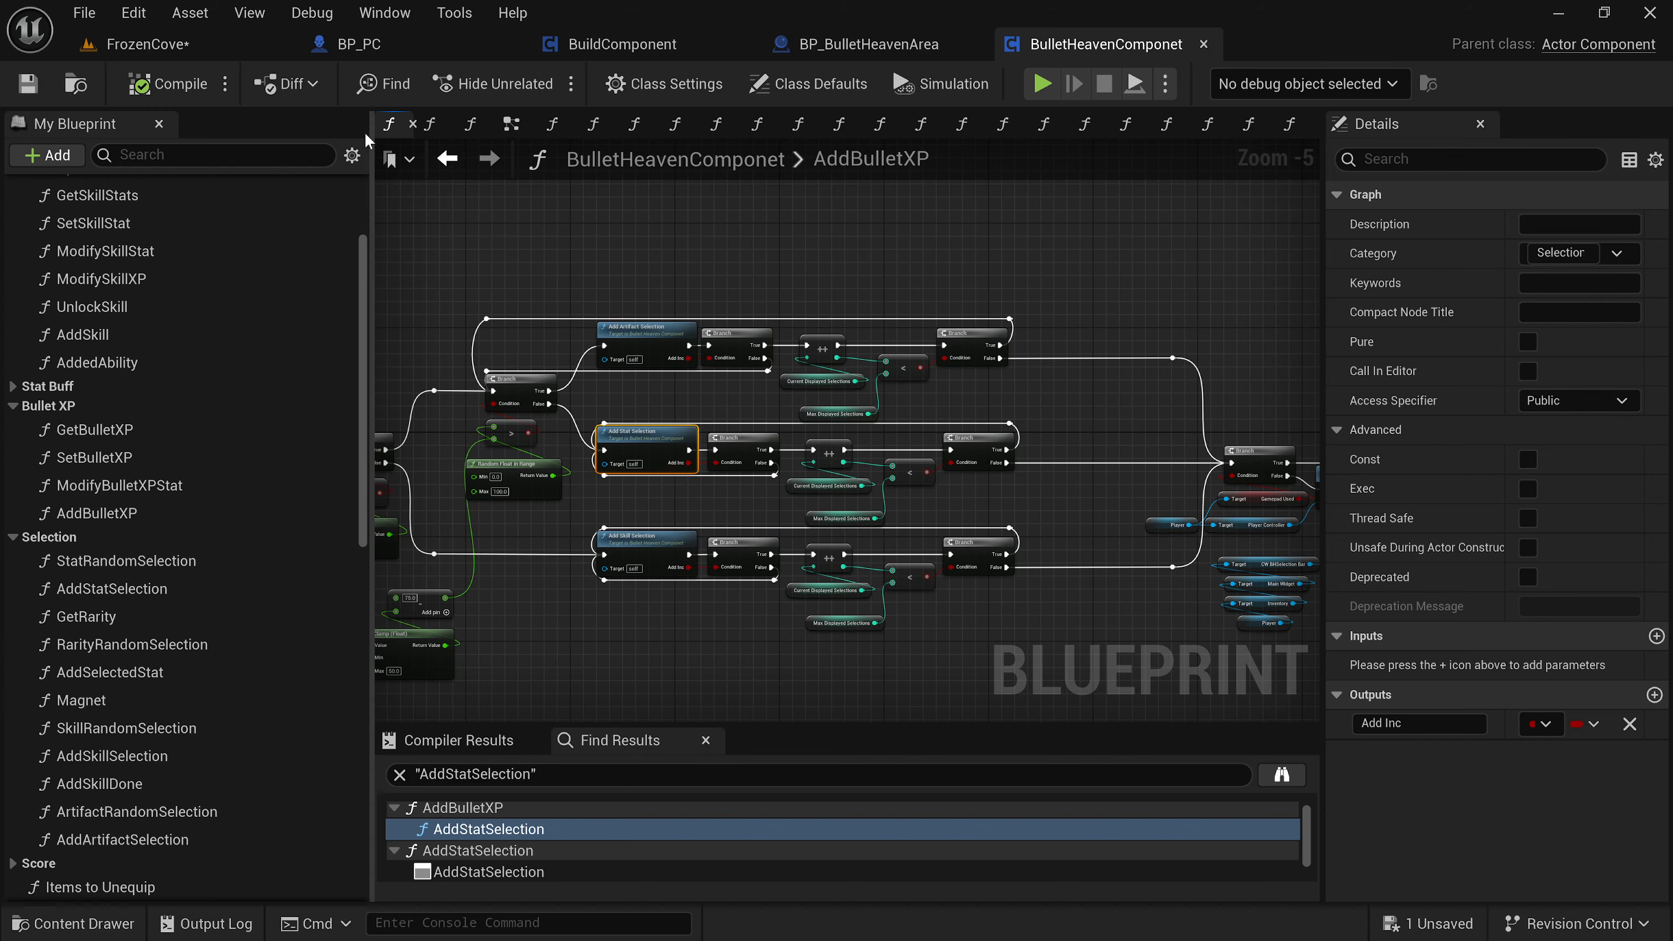
Return to the FrozenCove level, expand the area's BHSkill Selection Options and inspect the RockThrow entry's Chance and SkillInfo.
click(132, 44)
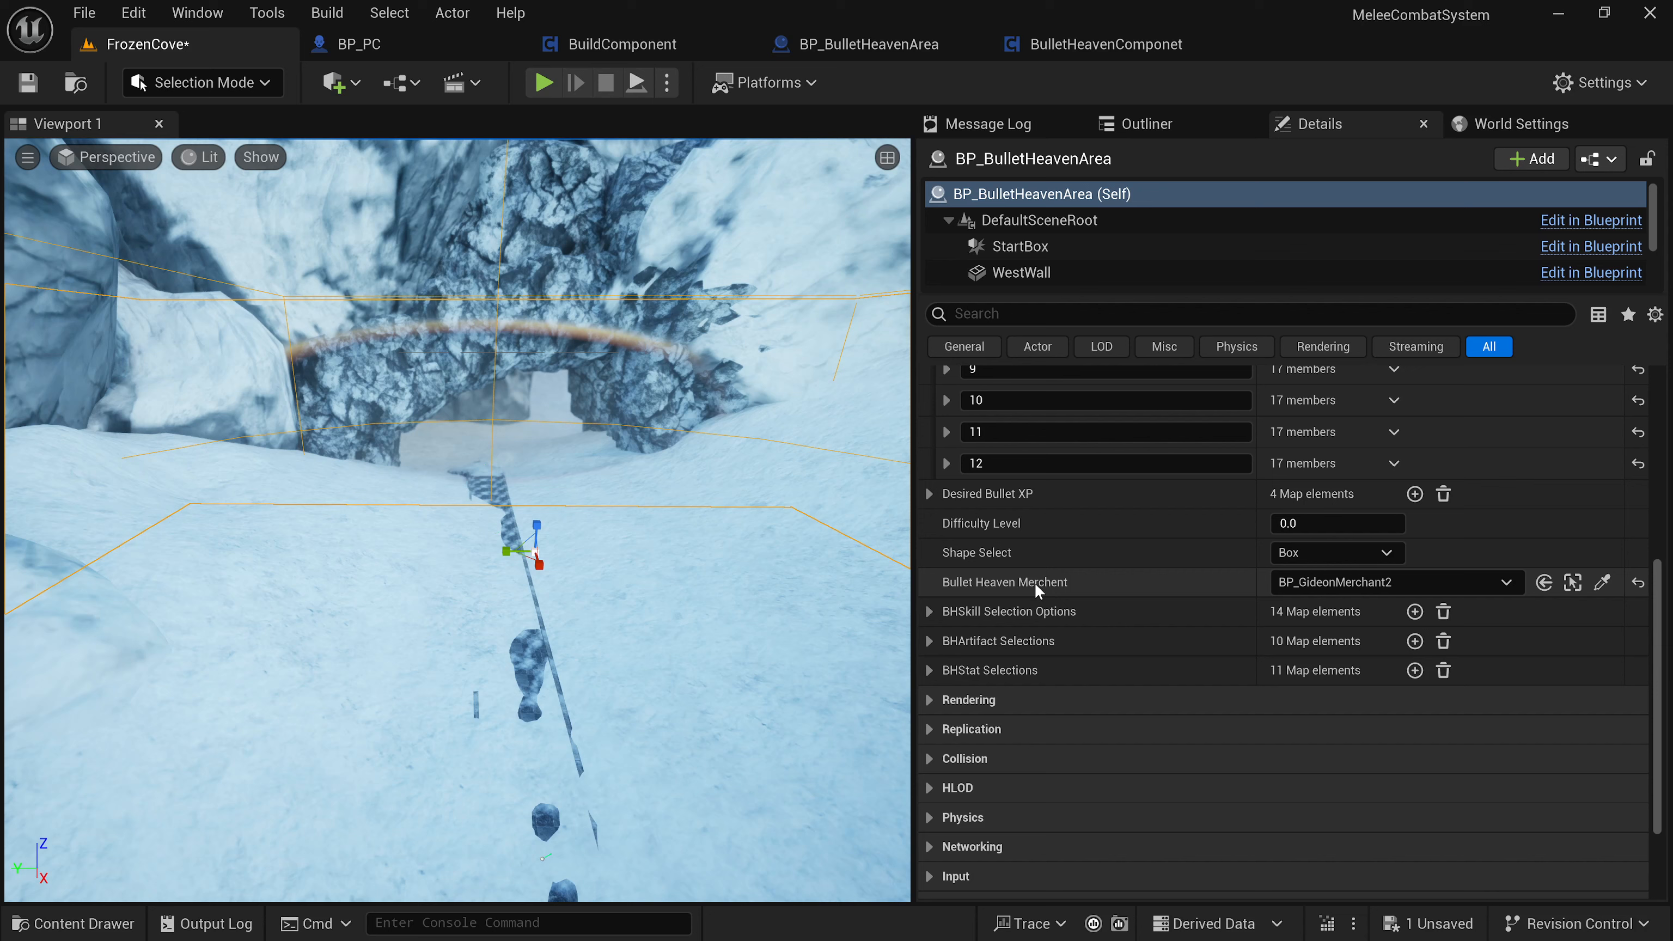
click(931, 611)
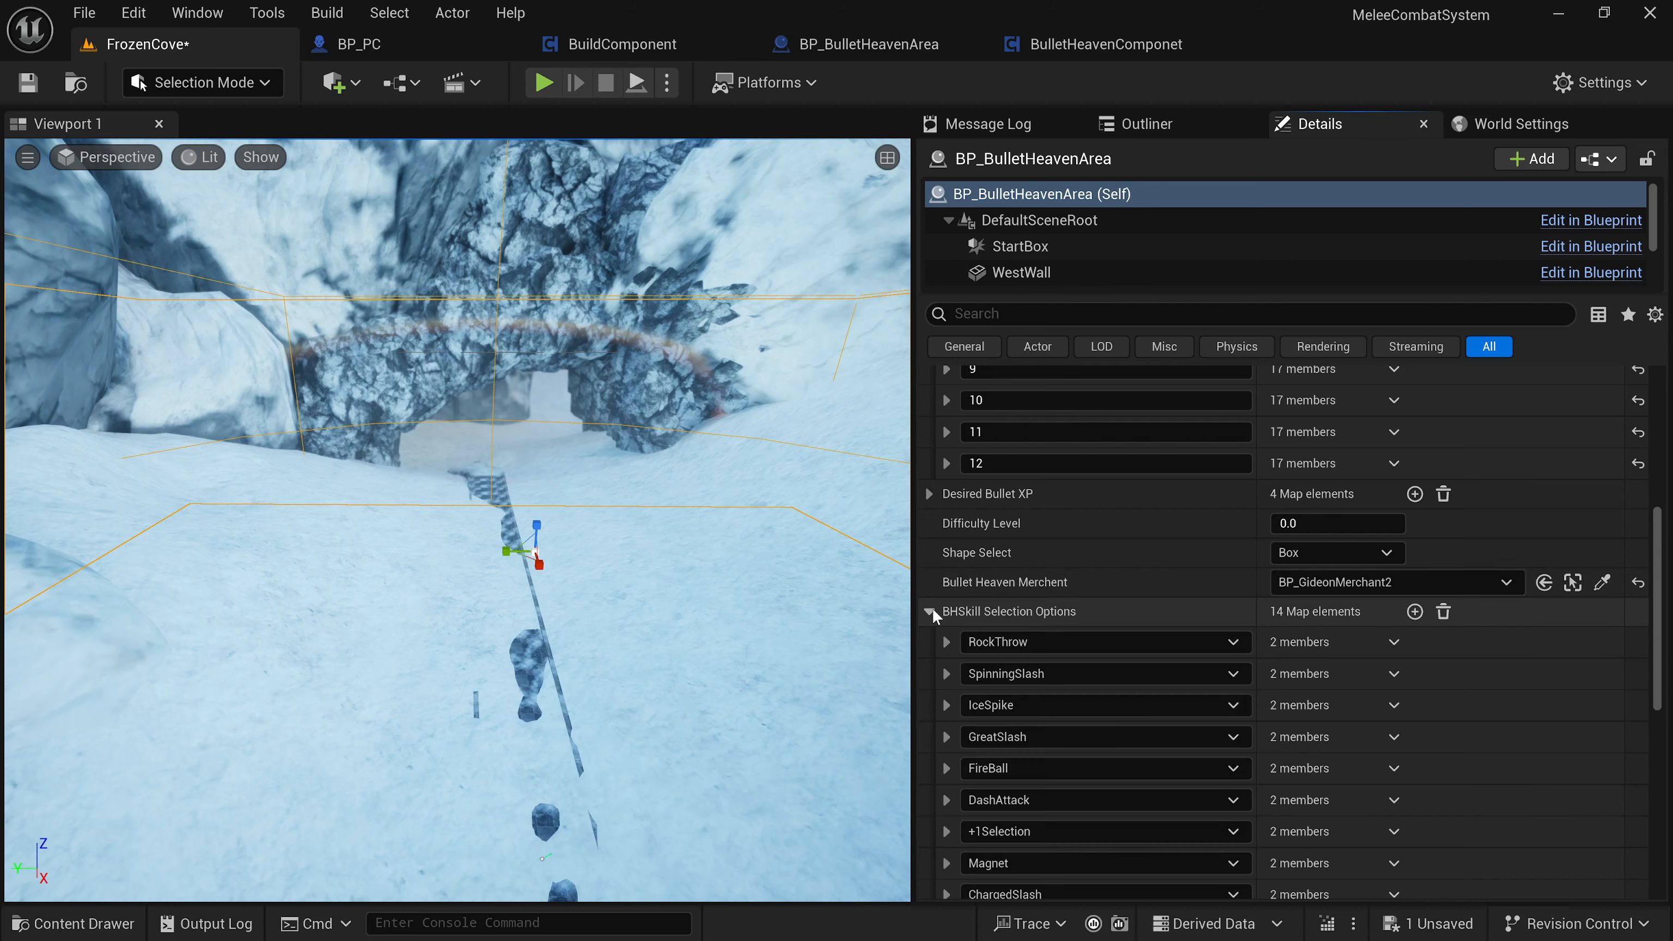
scroll(970, 669, down, 2)
scroll(969, 669, down, 3)
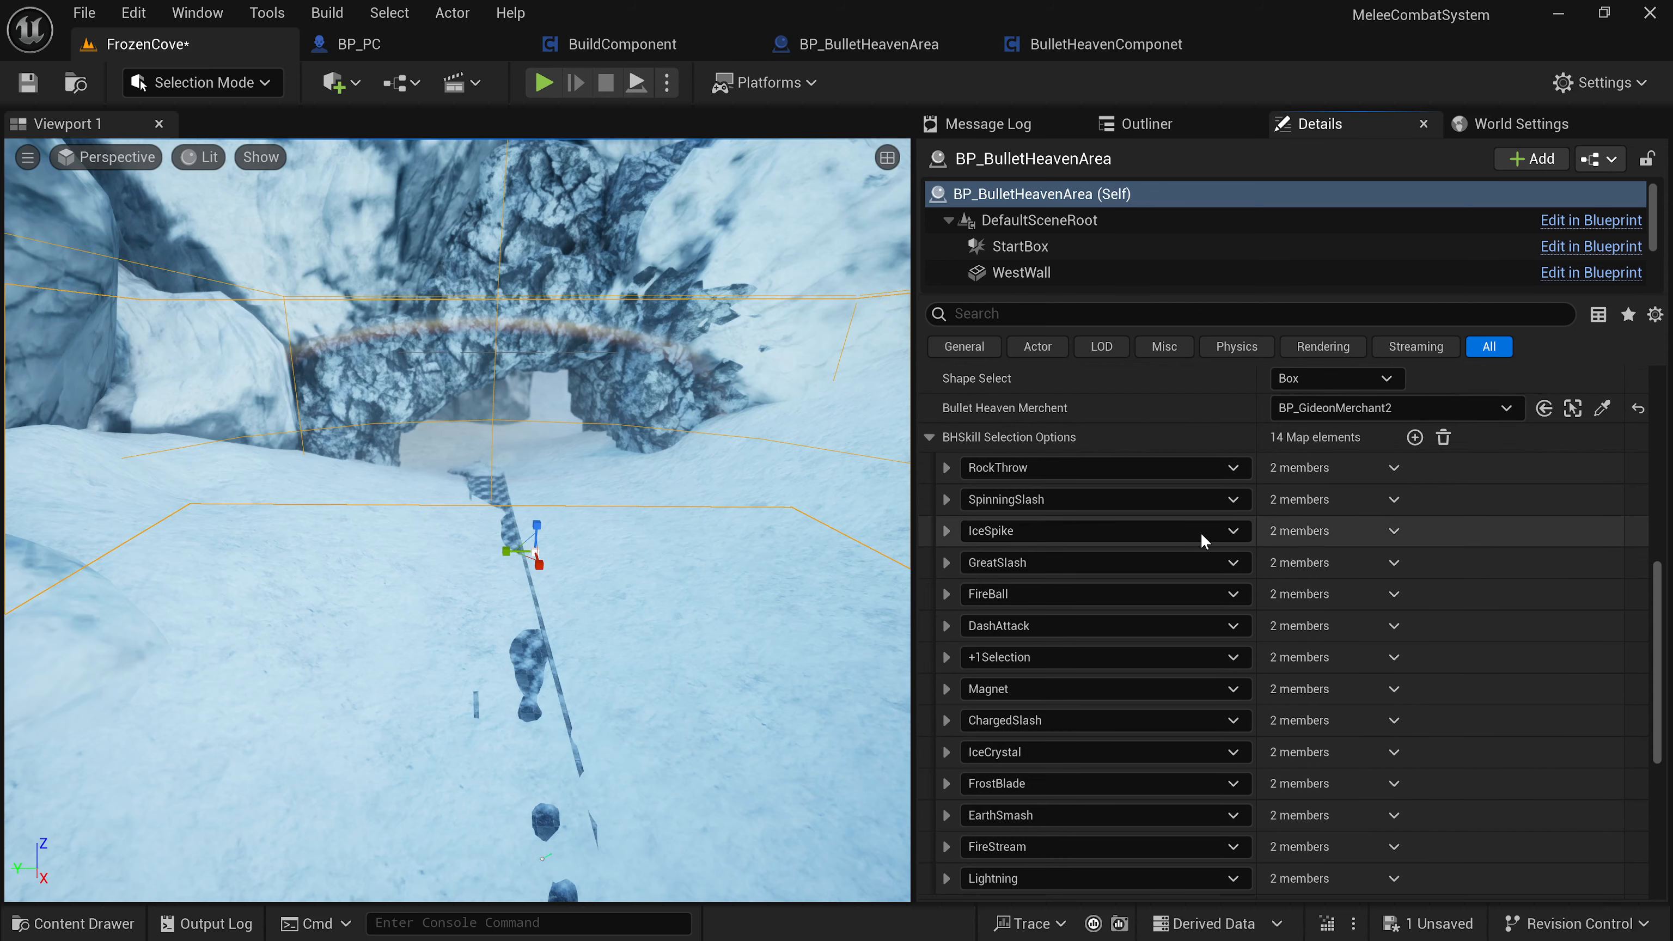
click(948, 466)
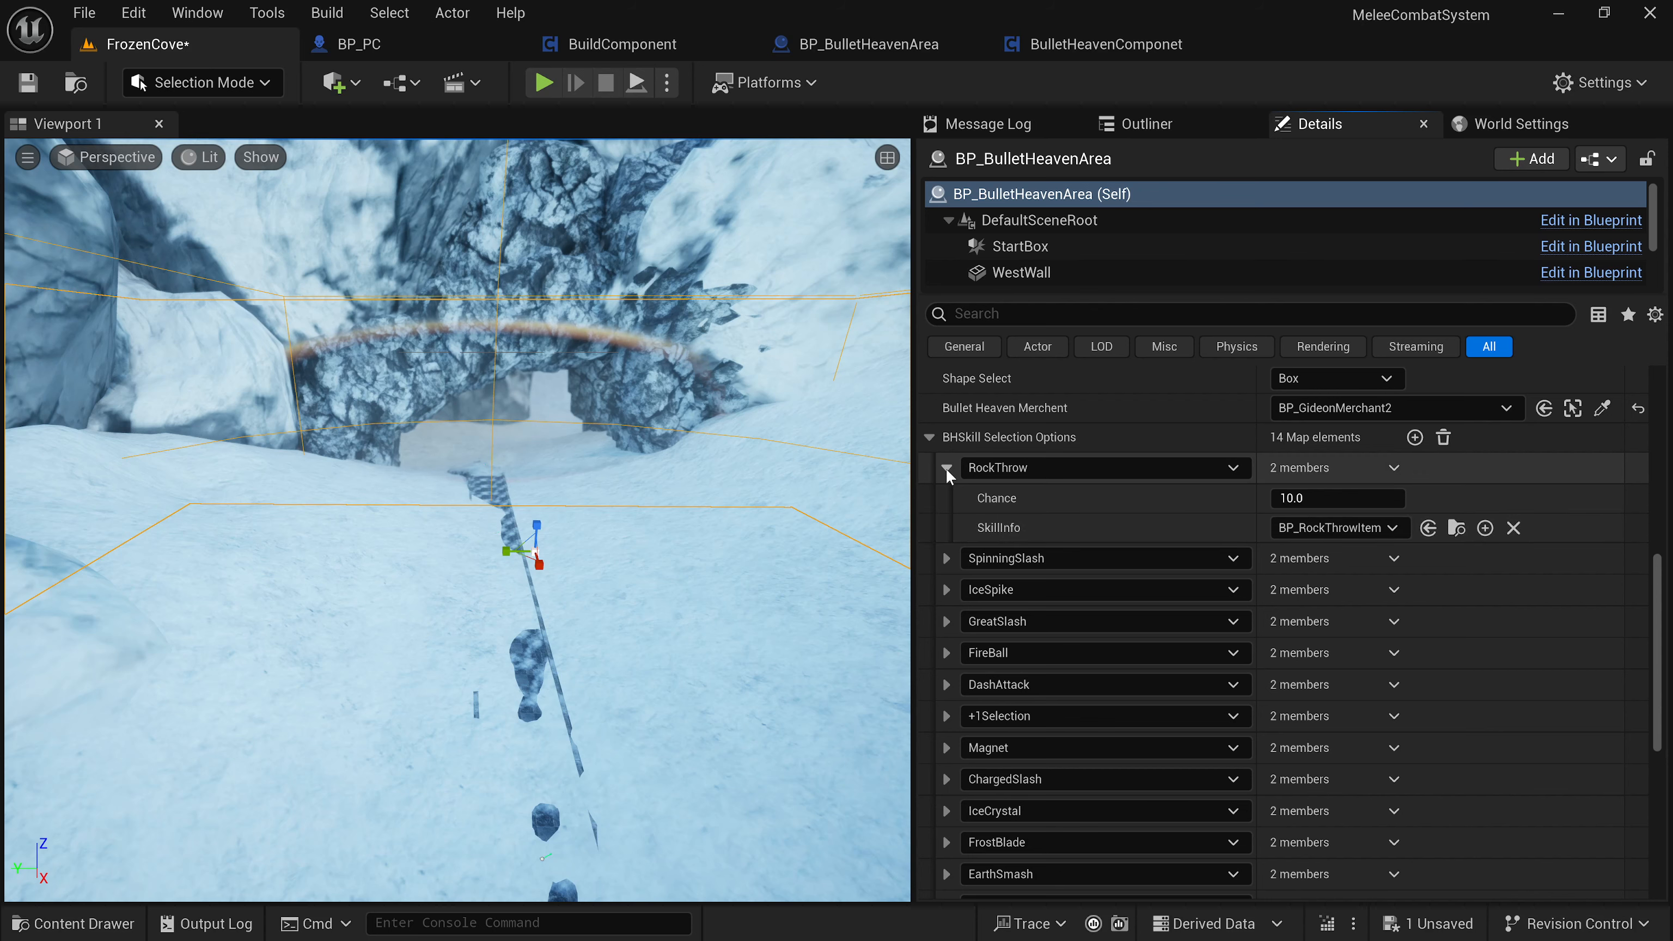
scroll(945, 468, down, 2)
scroll(949, 494, up, 1)
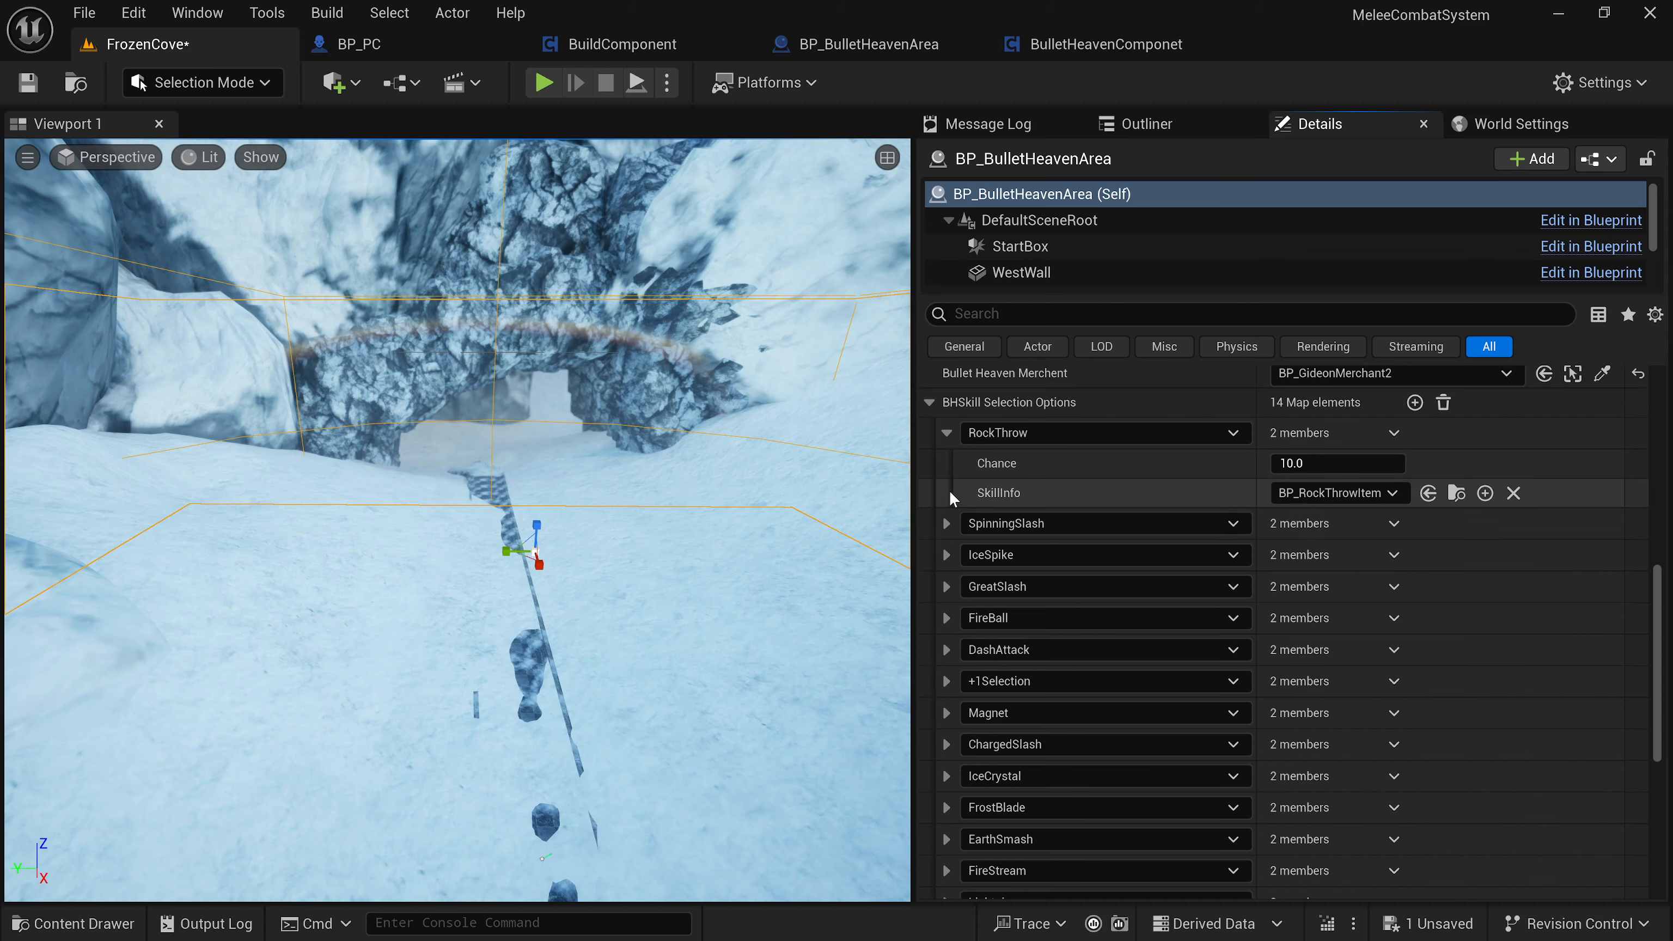
Expand the SpinningSlash, IceSpike, GreatSlash, FireBall, DashAttack and +1Selection skill entries to inspect their Chance and SkillInfo.
click(951, 524)
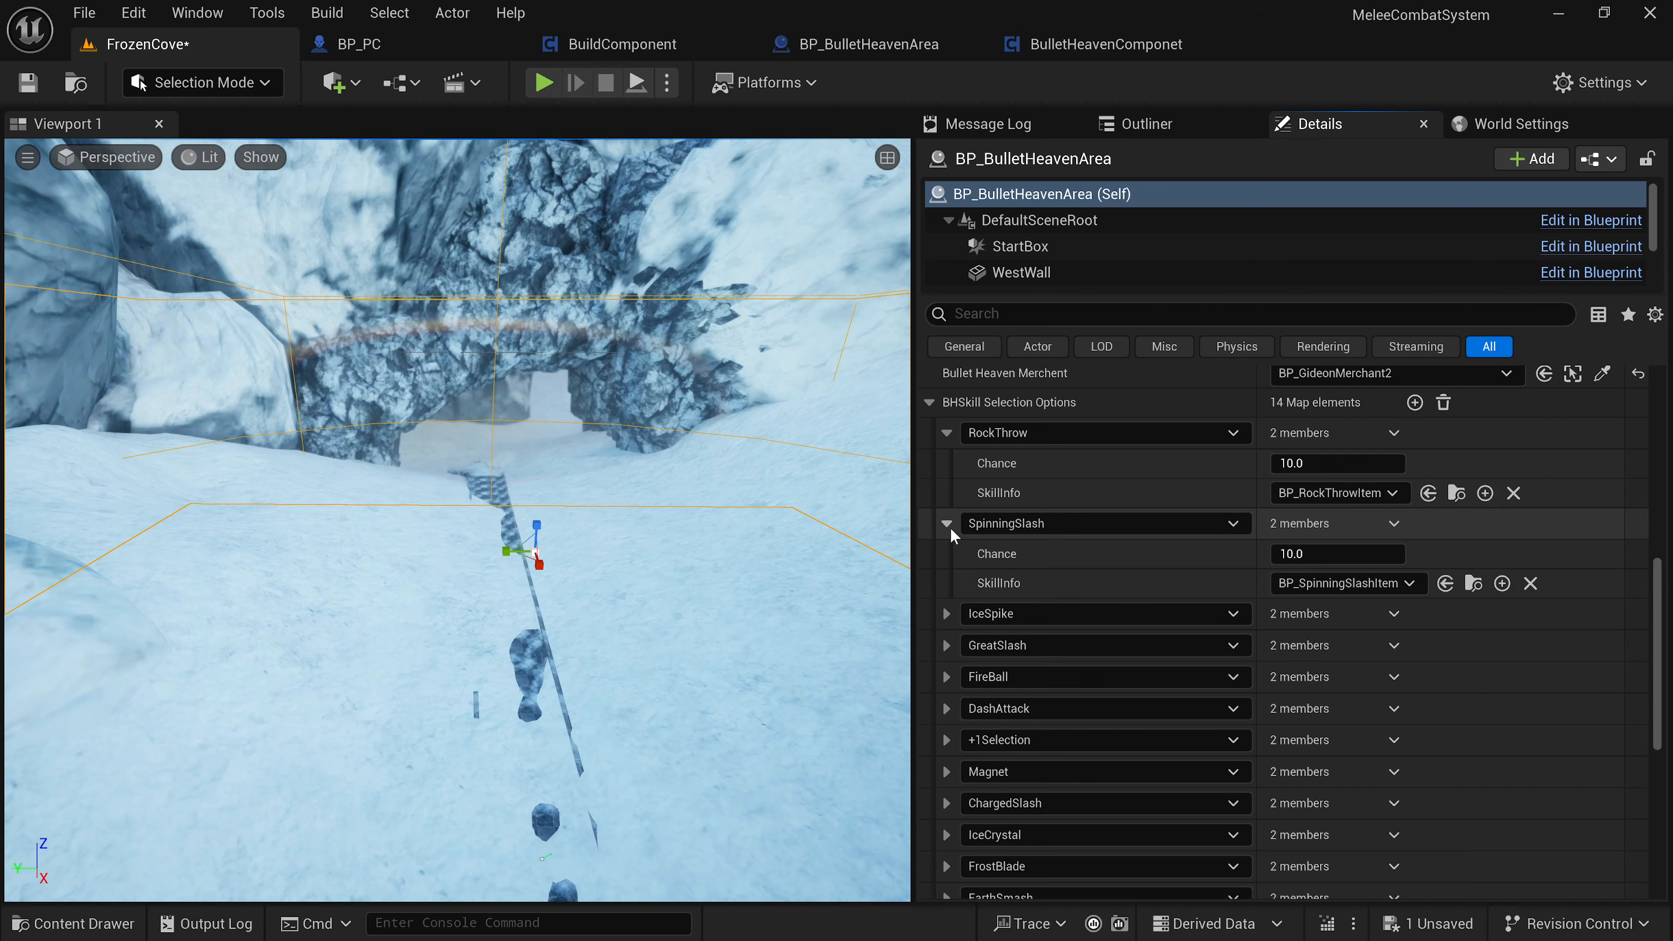
scroll(945, 563, down, 1)
click(944, 578)
scroll(948, 636, down, 1)
click(947, 637)
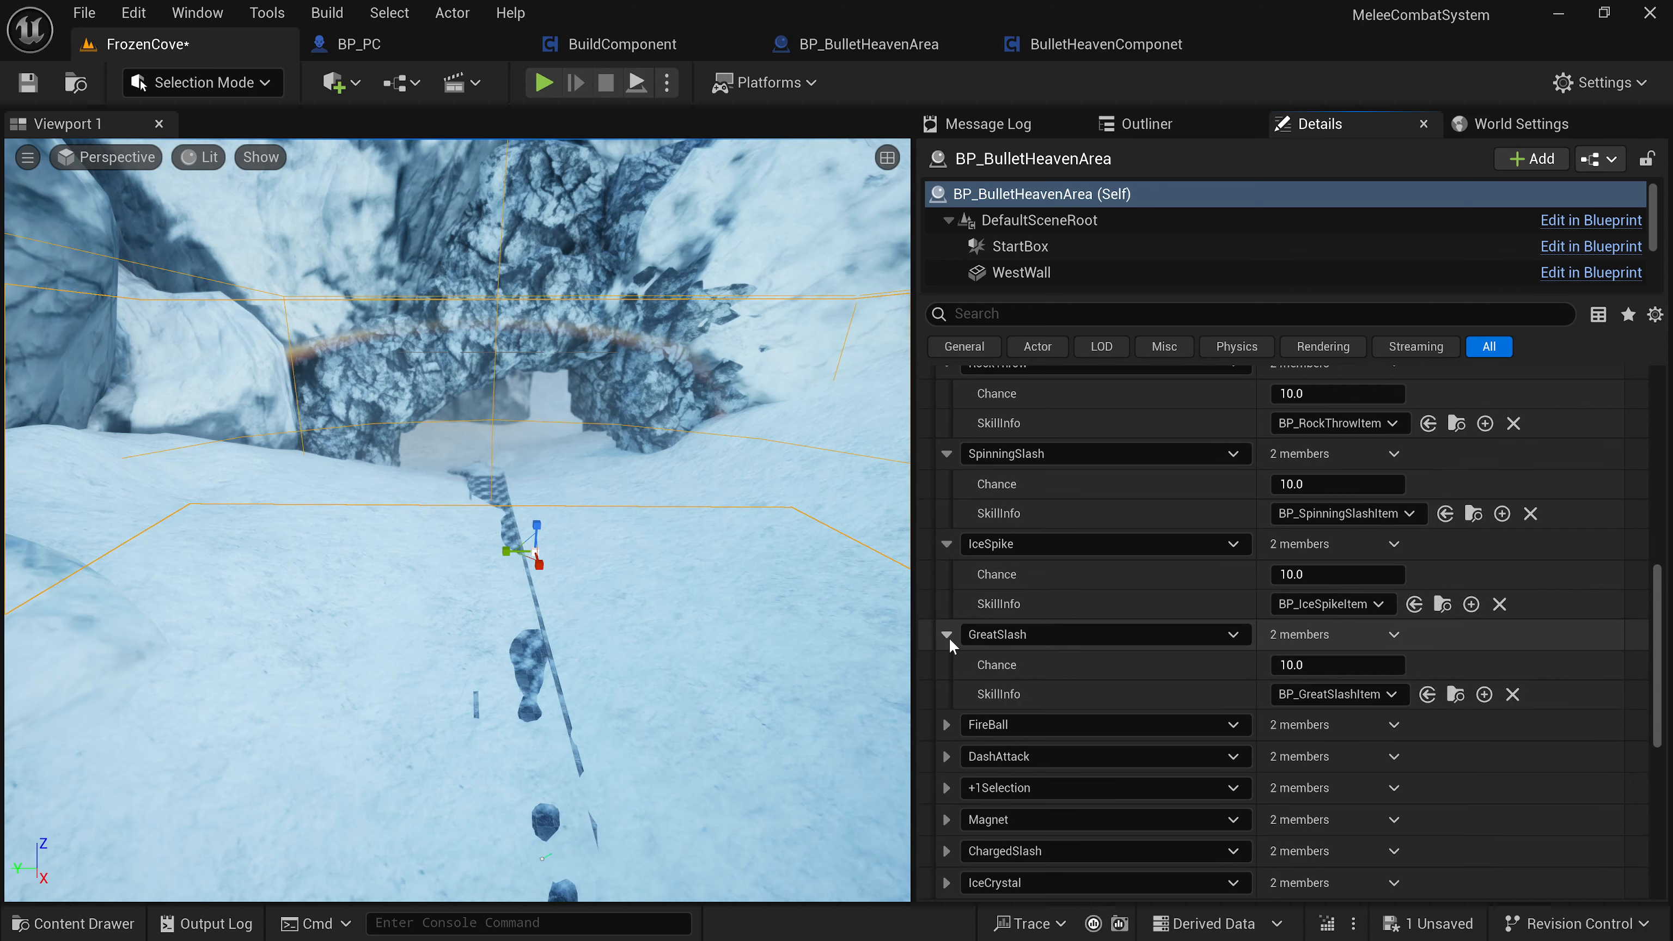
scroll(943, 647, down, 2)
click(947, 655)
scroll(942, 662, down, 1)
click(938, 712)
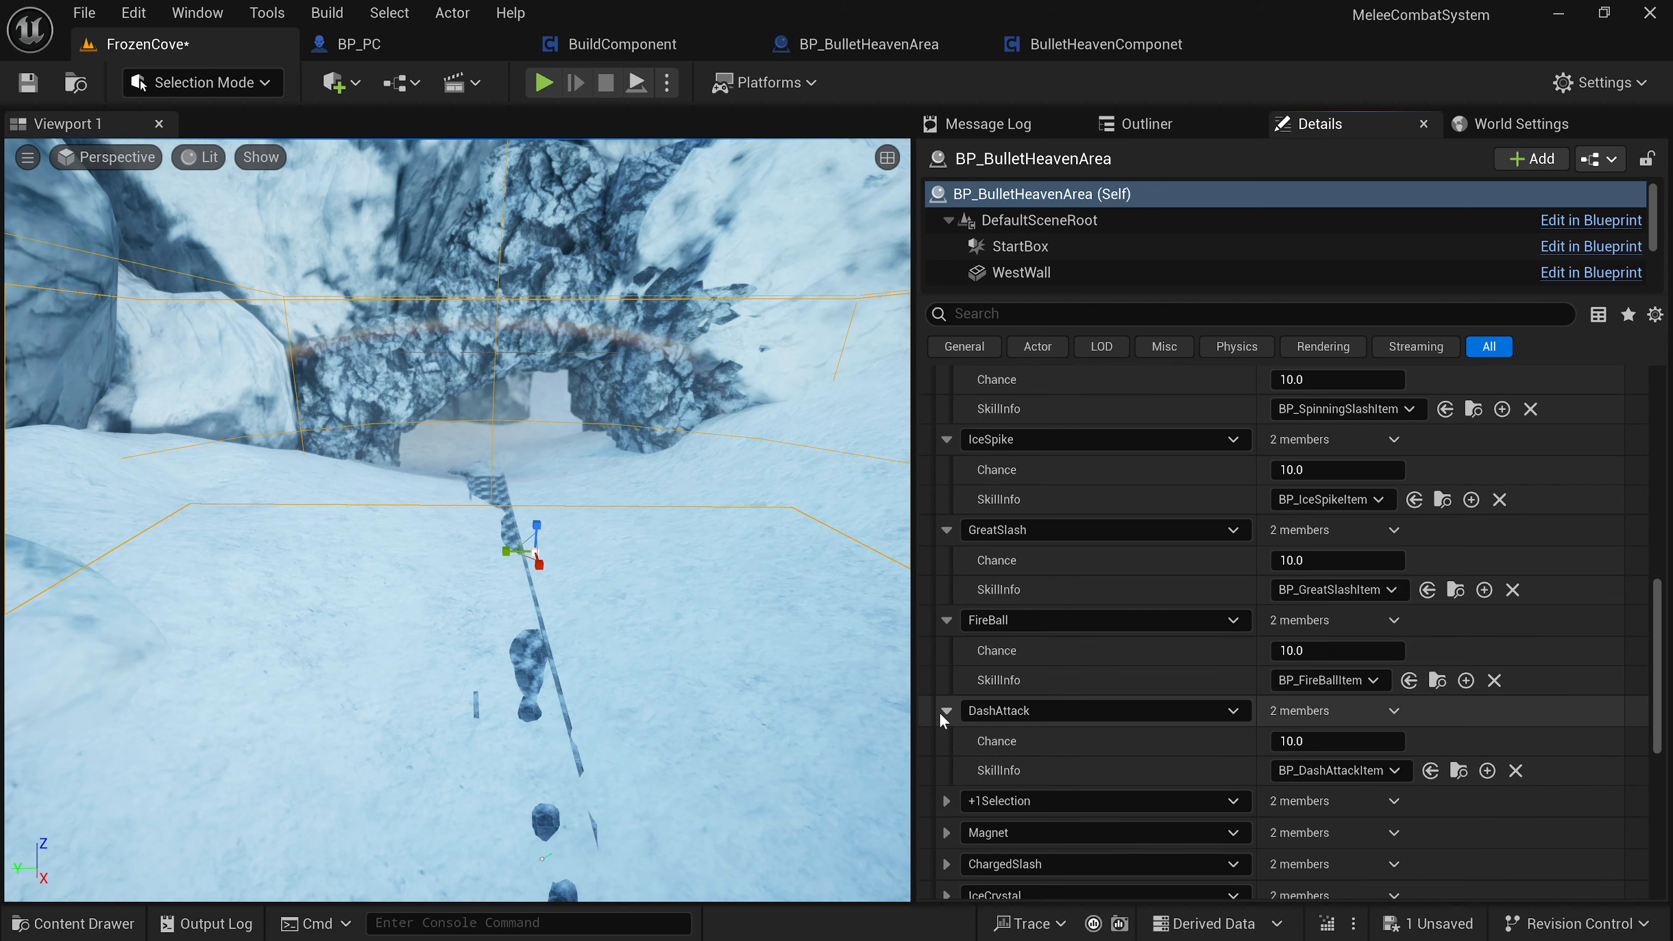
scroll(942, 699, down, 2)
click(946, 731)
scroll(962, 686, down, 5)
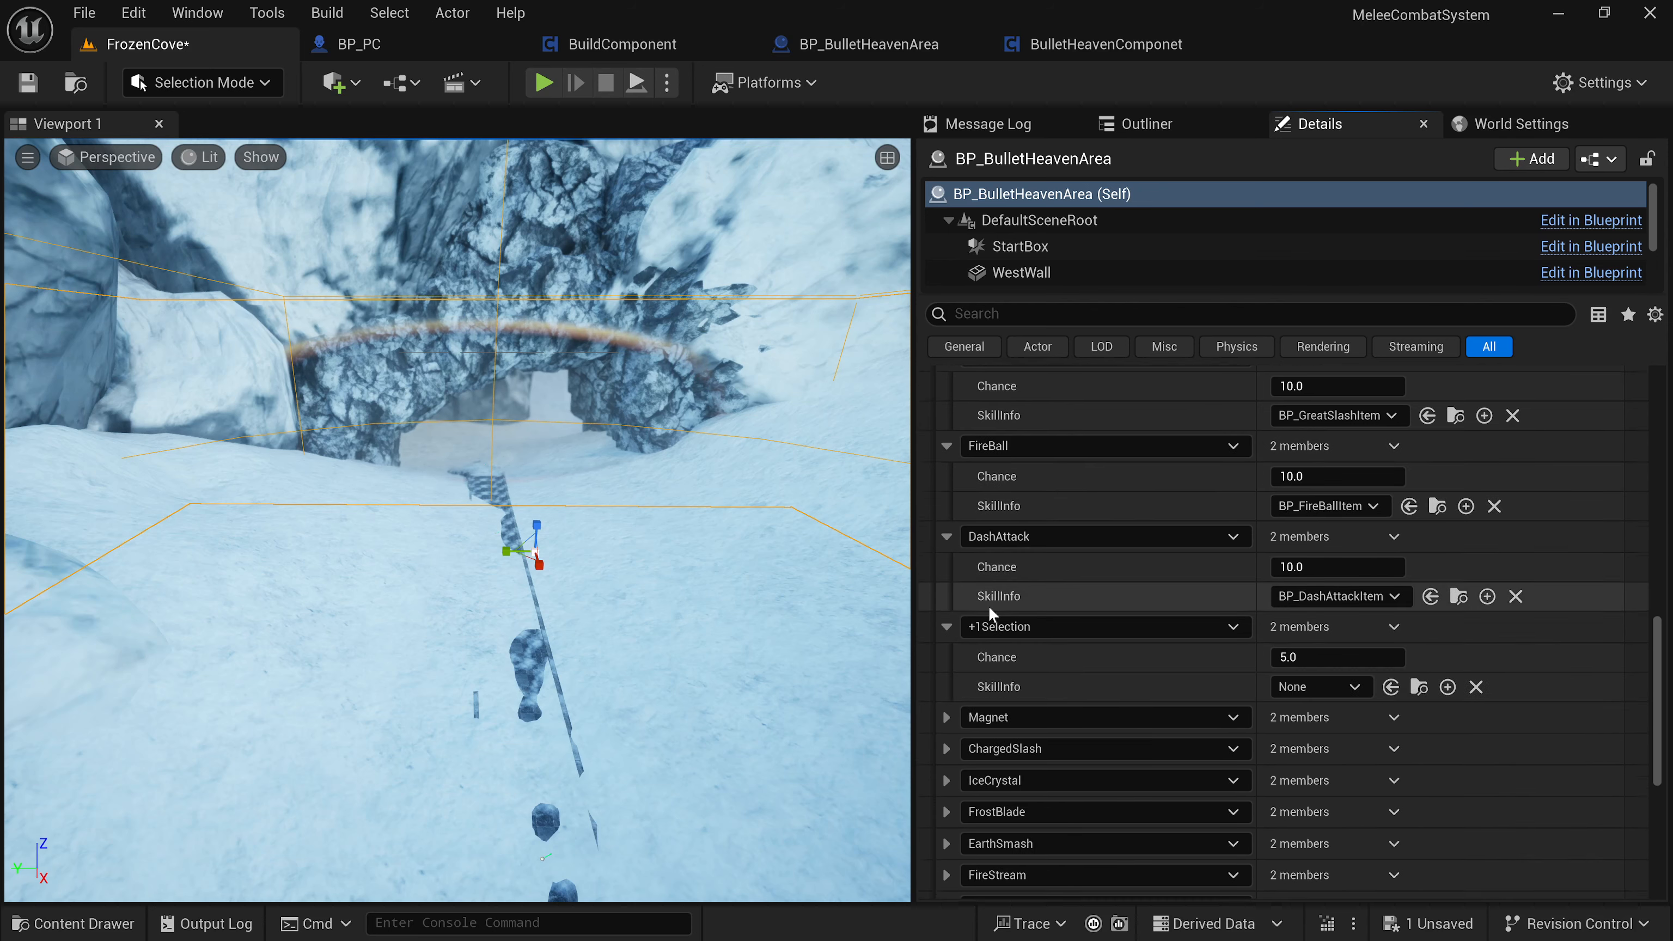
Compare the Chance values and SkillInfo items across the expanded skill entries from RockThrow to +1Selection.
scroll(1024, 613, up, 8)
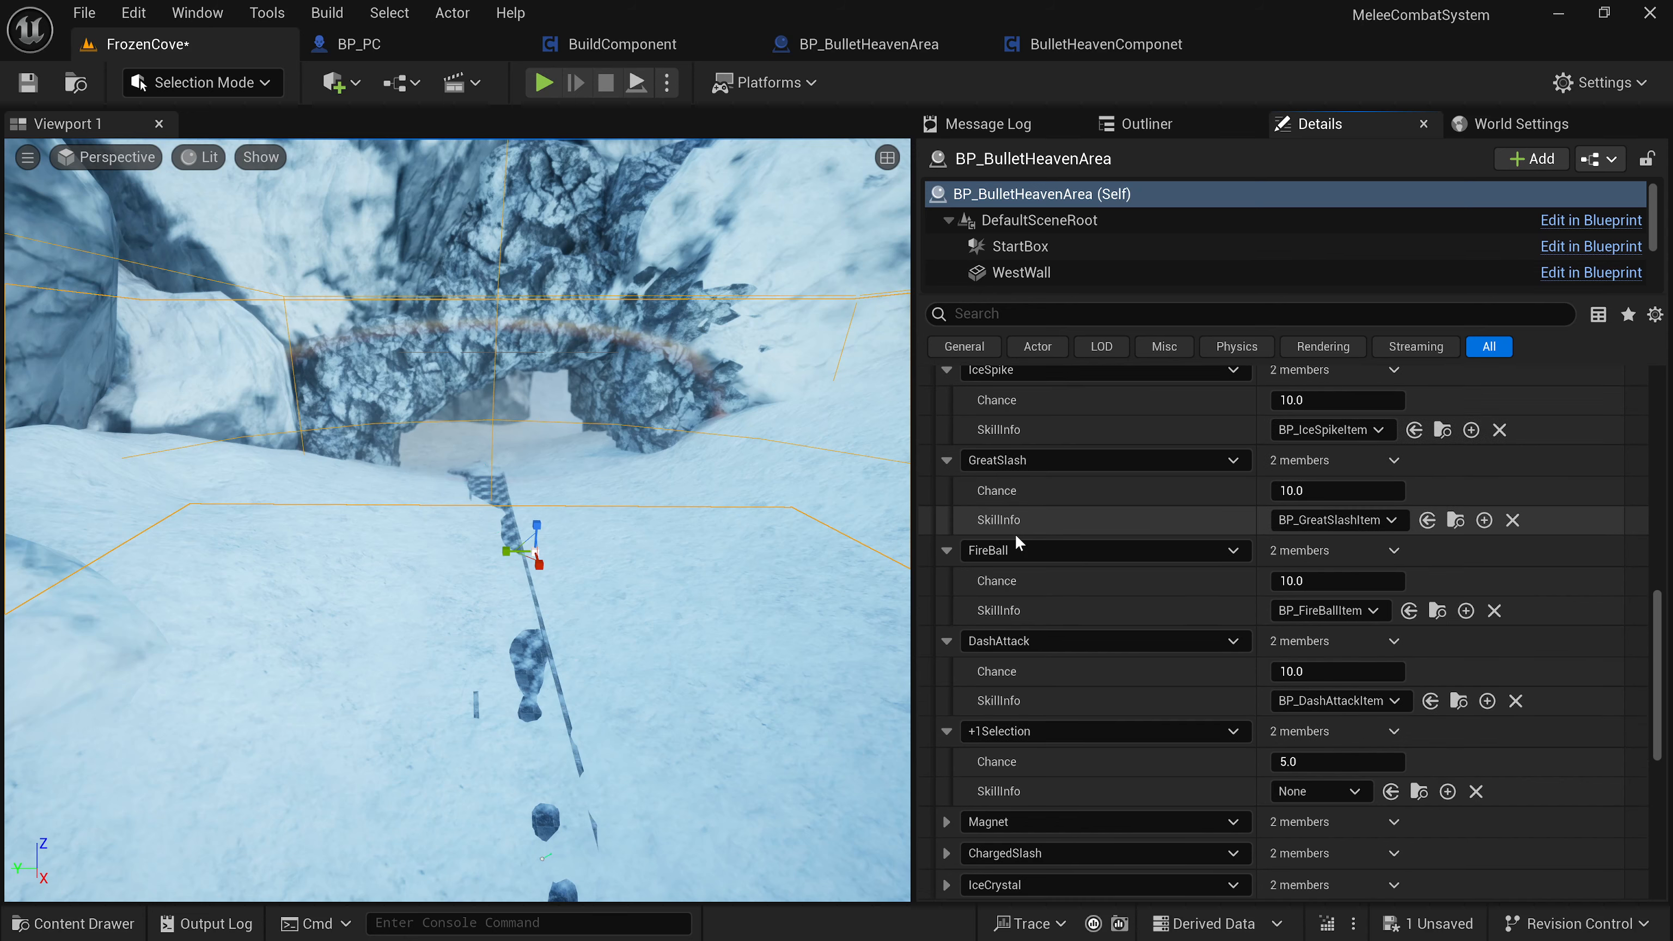
scroll(1020, 501, up, 5)
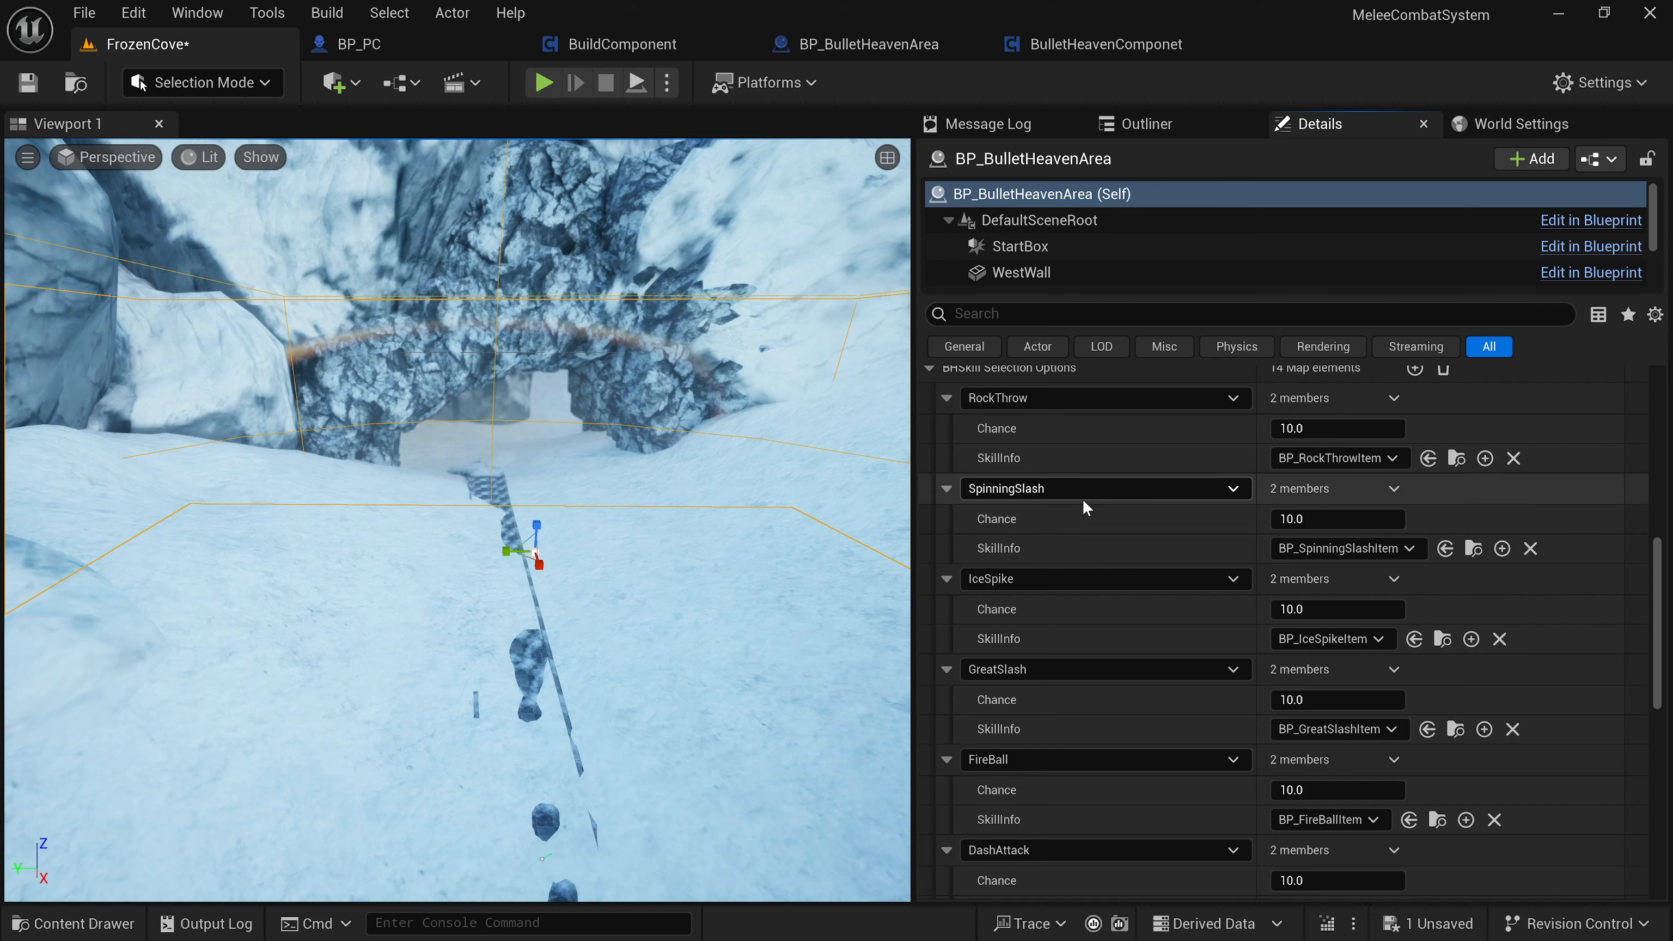
scroll(1082, 498, up, 2)
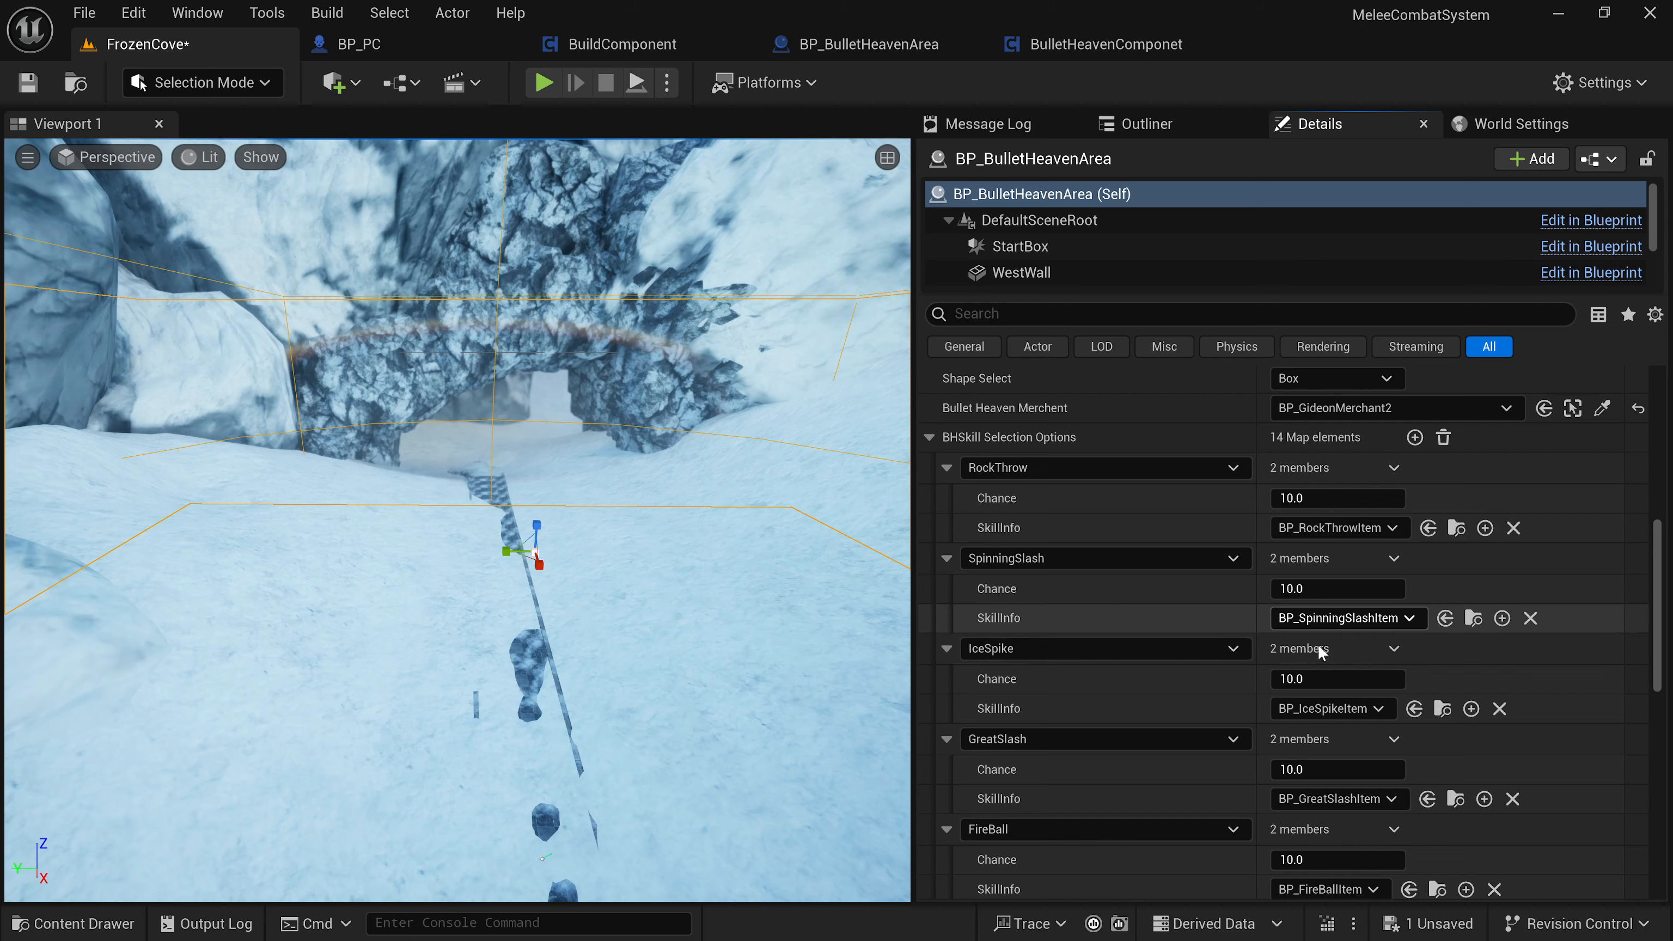
scroll(1303, 693, down, 3)
scroll(1311, 702, down, 1)
scroll(1189, 656, up, 5)
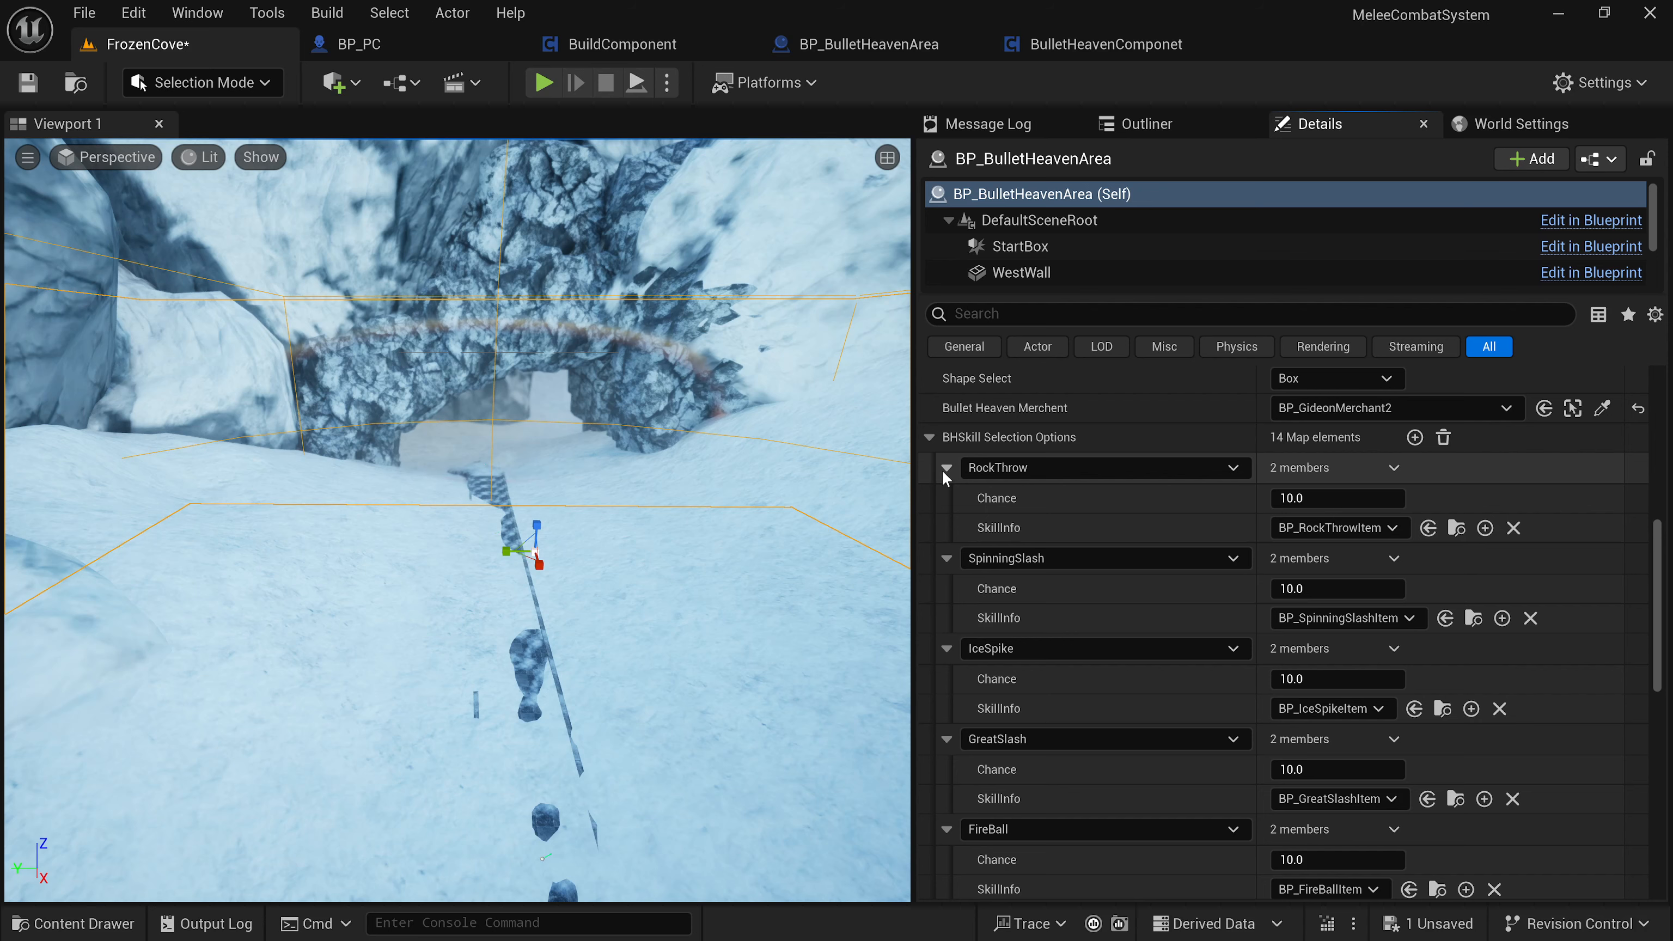
Collapse the skill entries from RockThrow to +1Selection, review the full skill list and close BHSkill Selection Options.
click(945, 469)
click(946, 499)
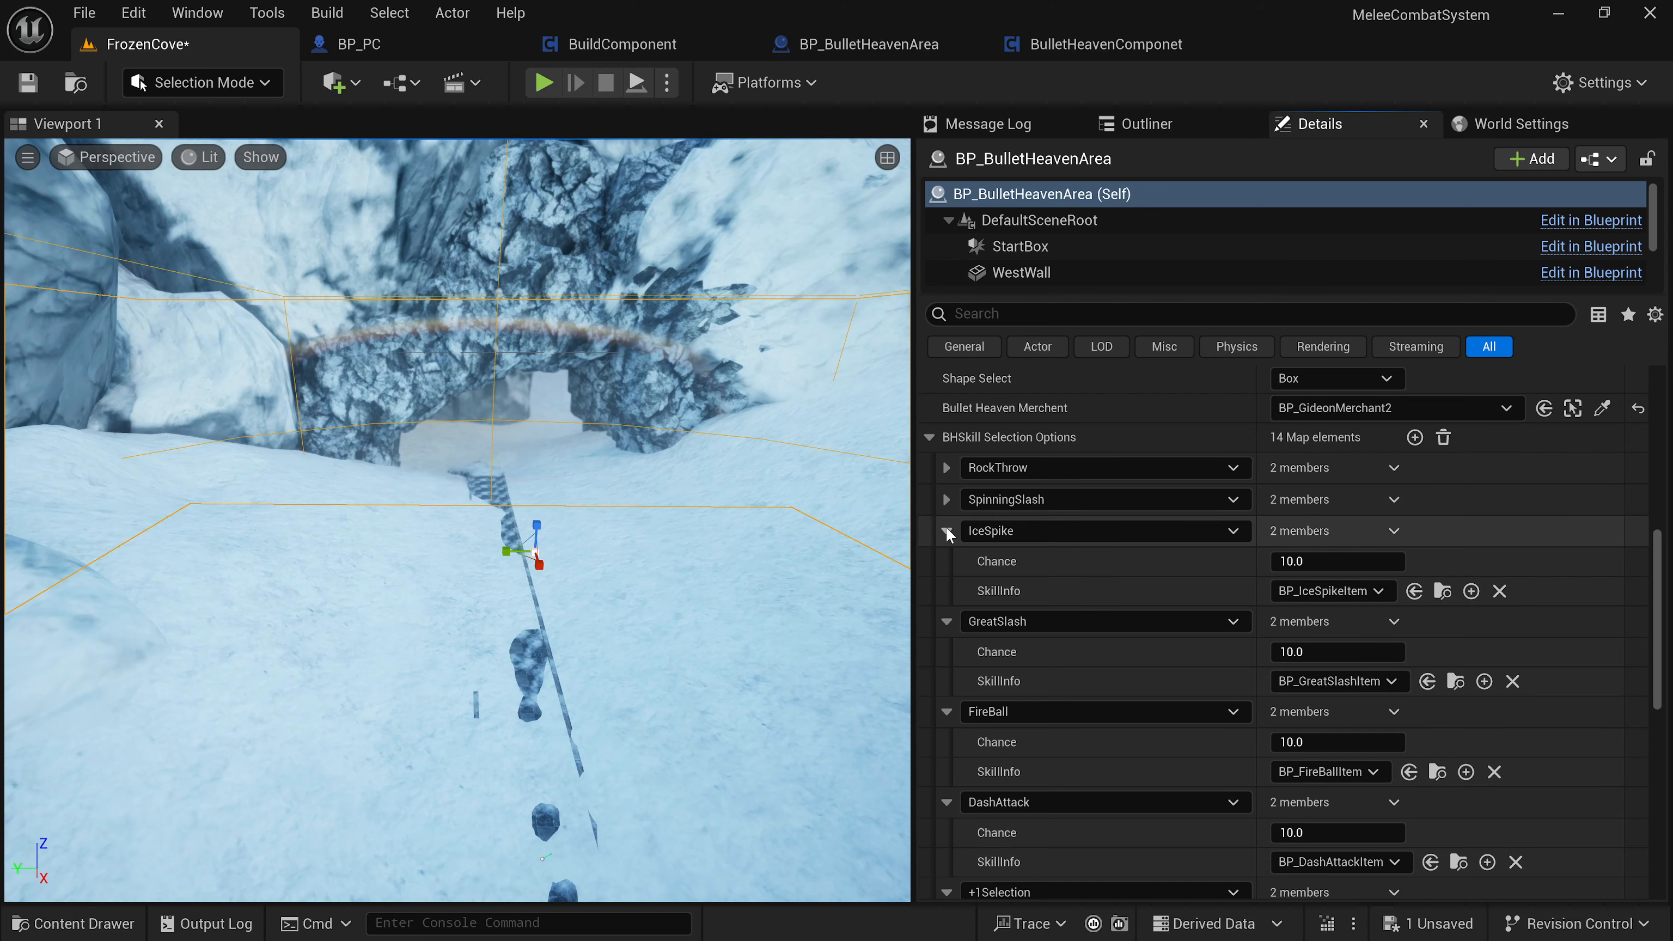
click(946, 530)
click(946, 562)
click(946, 592)
click(946, 626)
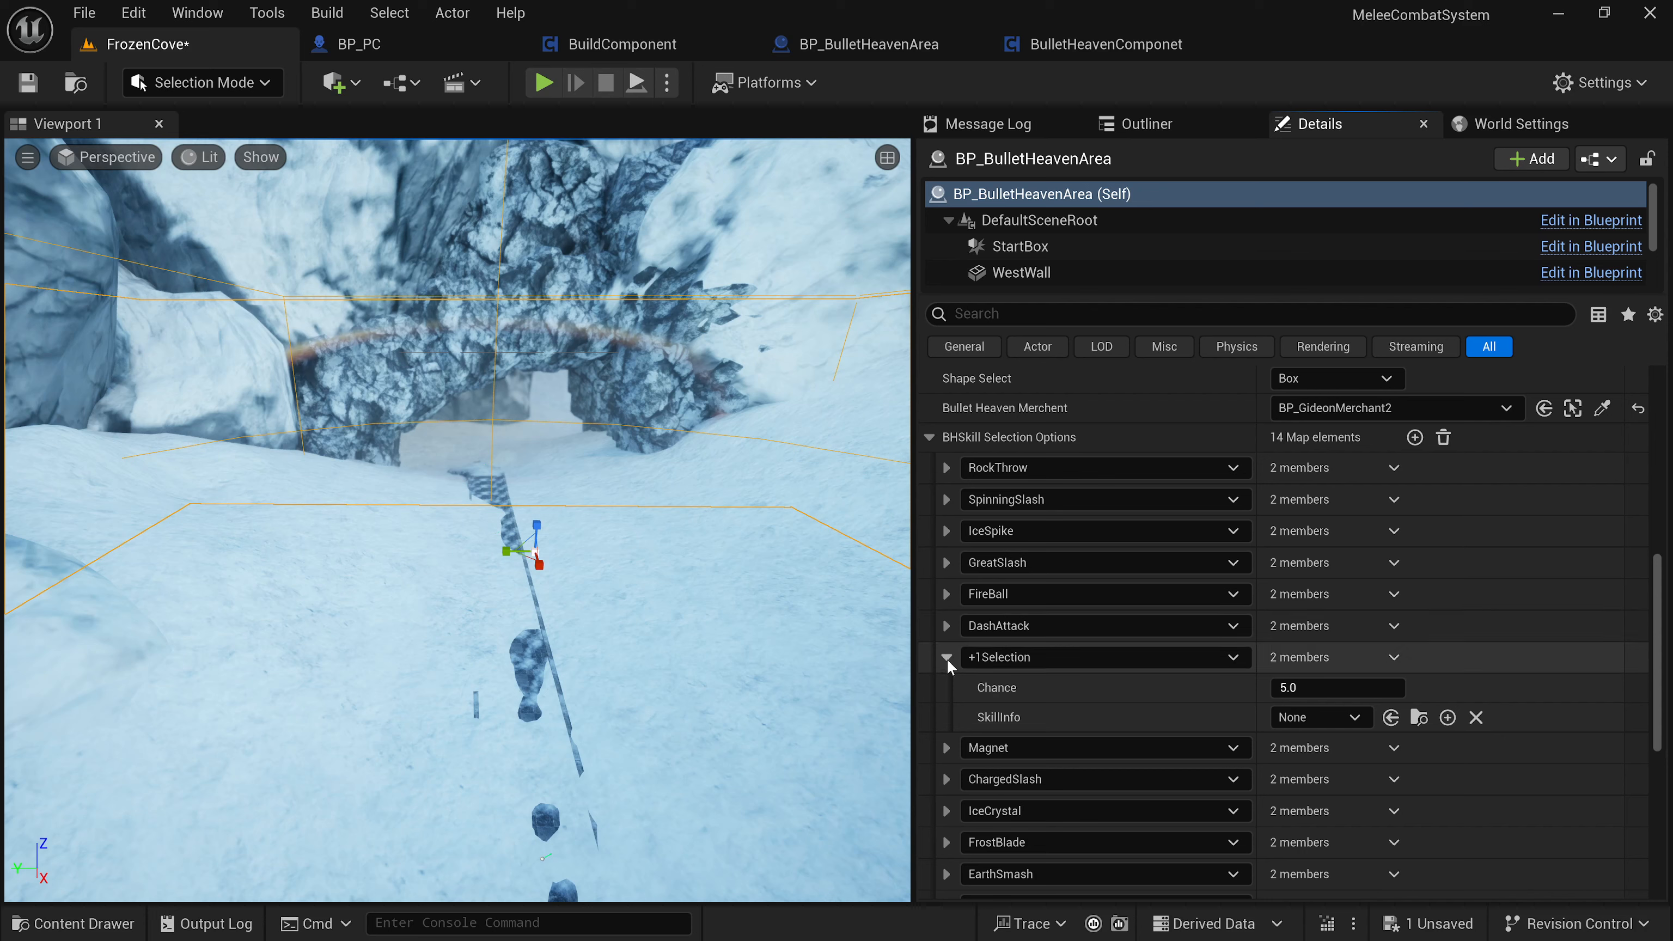
click(946, 657)
scroll(942, 679, down, 1)
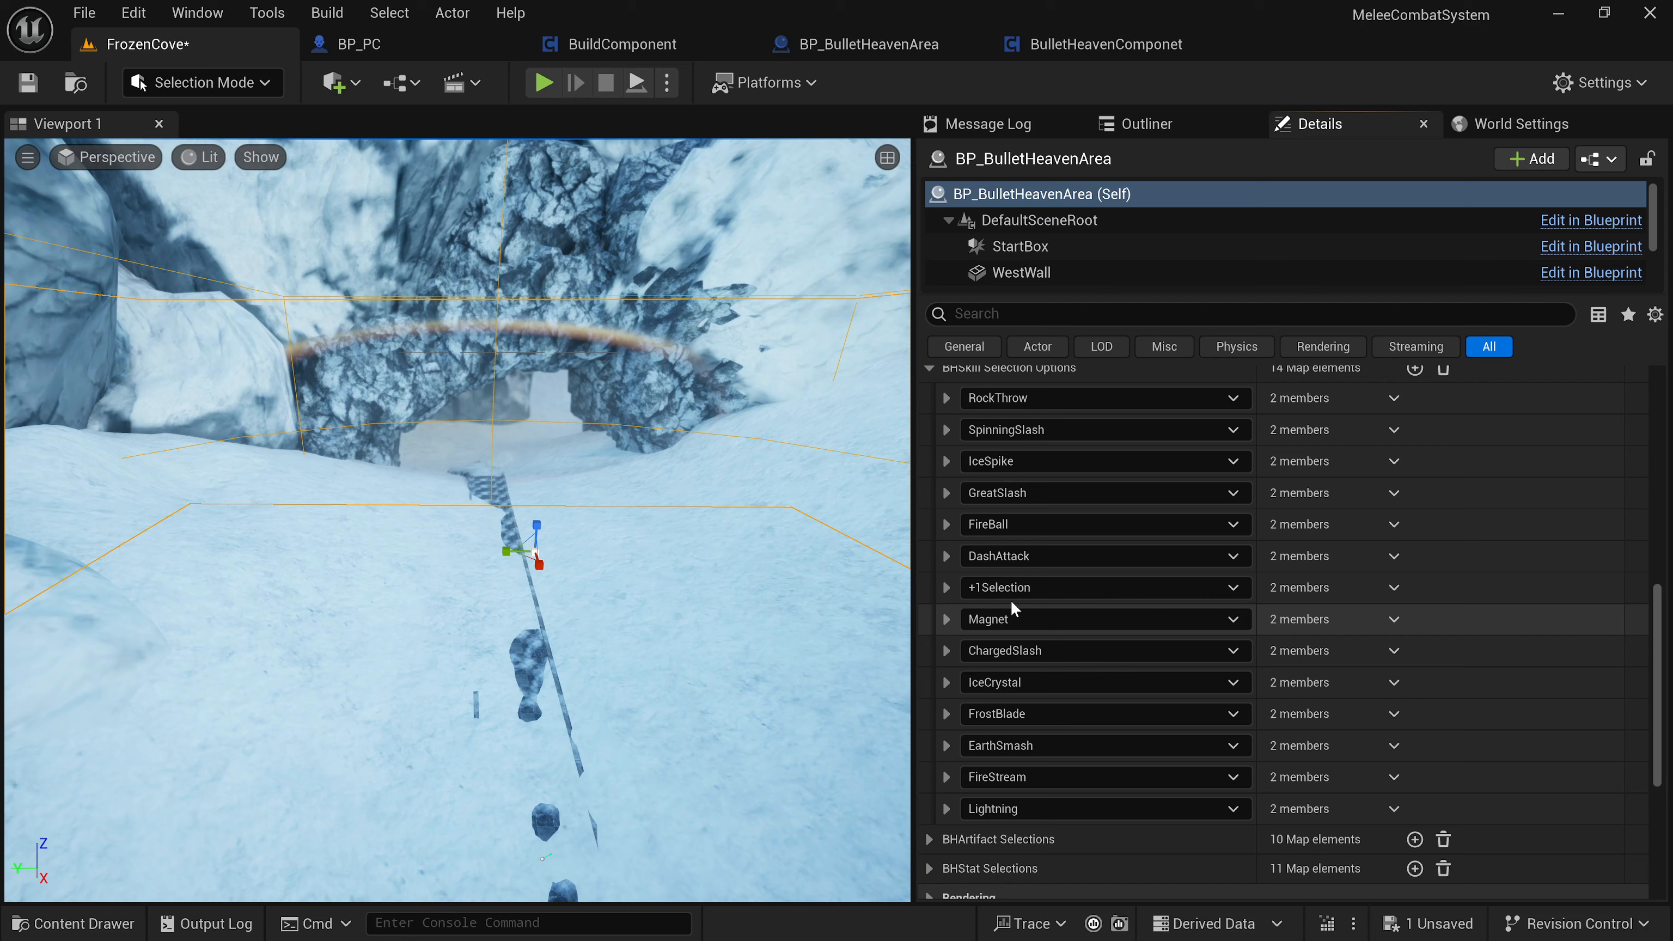
scroll(1053, 782, up, 1)
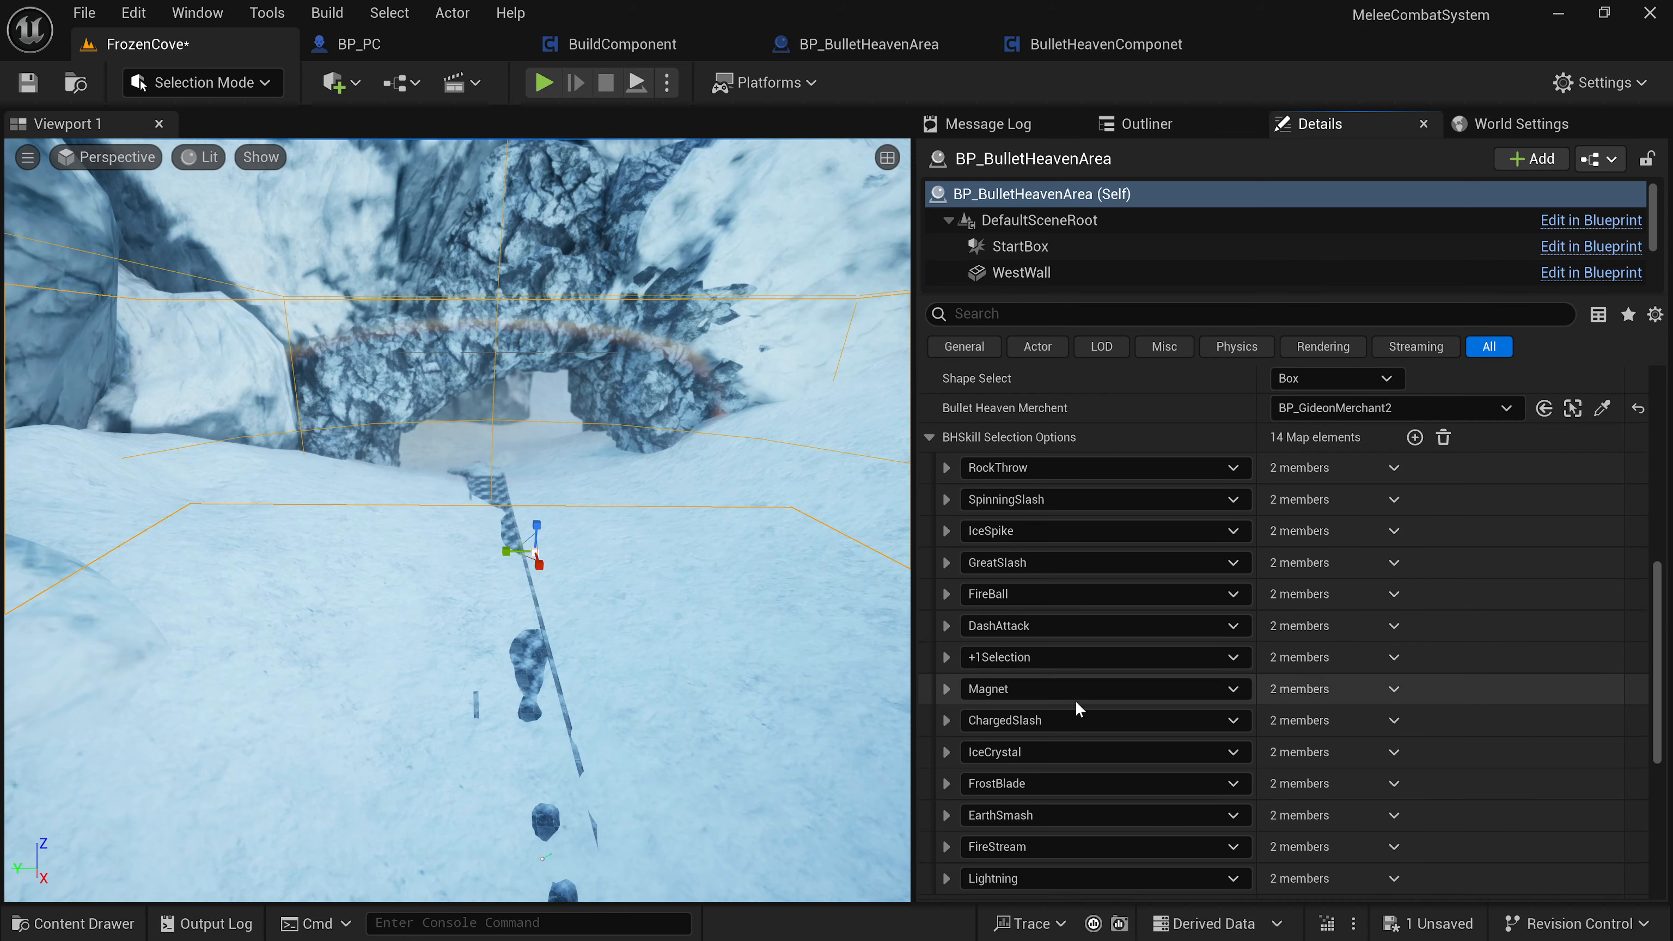
click(930, 440)
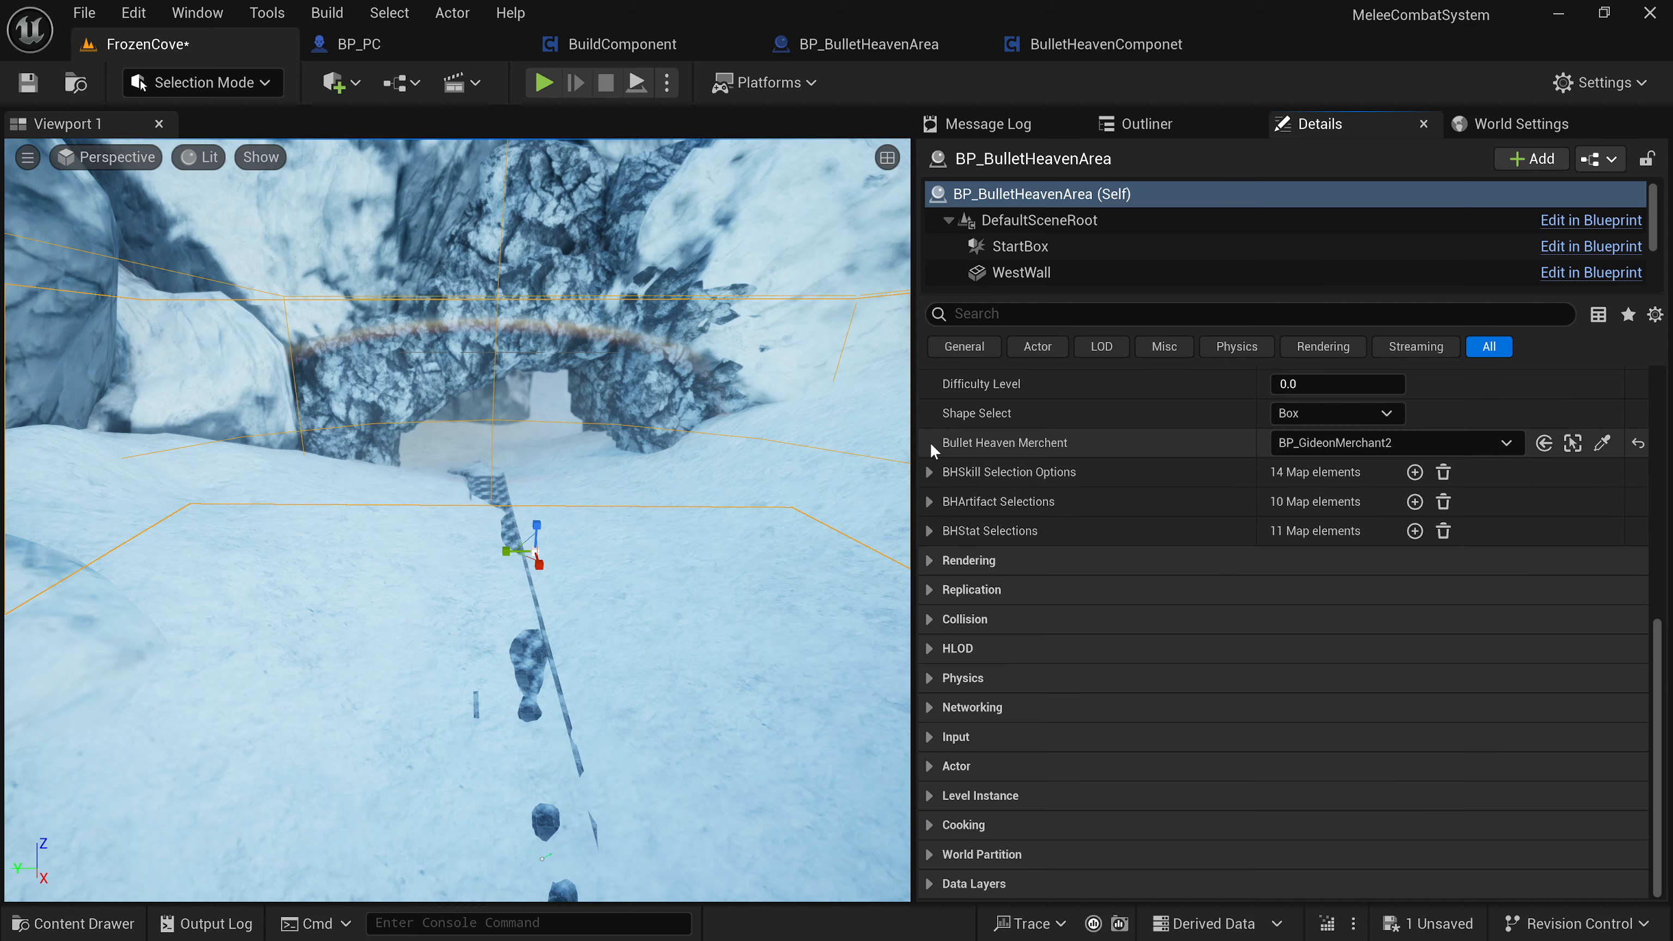
Expand BHArtifact Selections, inspect the ShatteredSword entry's Chance and SkillInfo, and collapse the artifact map.
click(929, 502)
click(943, 532)
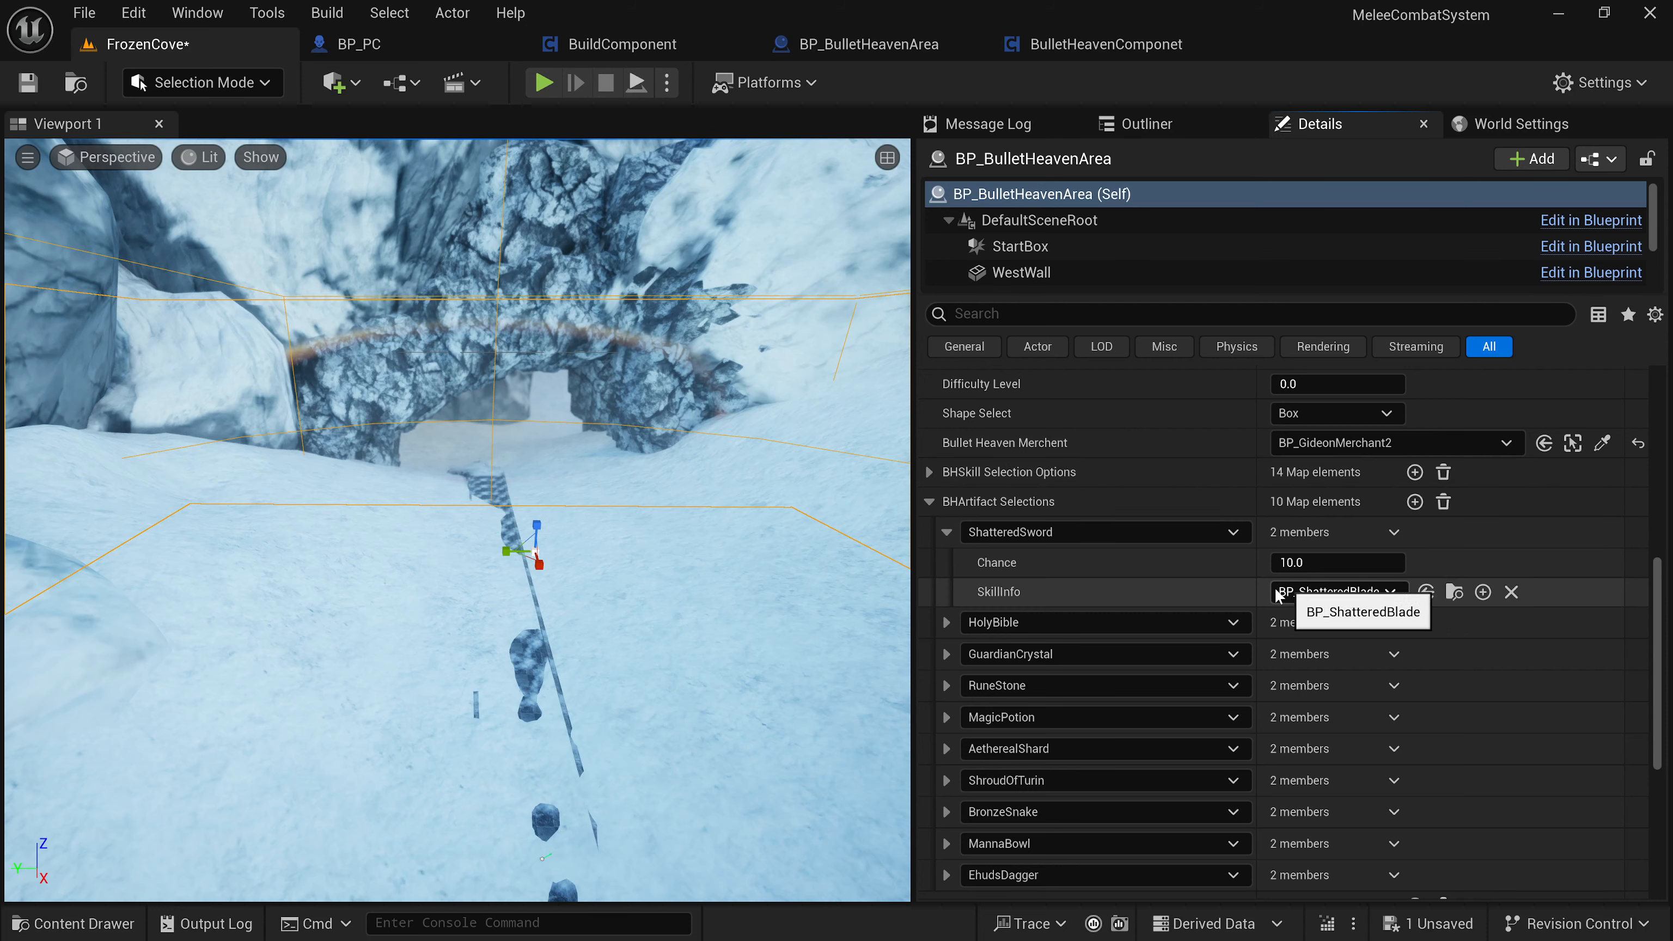
scroll(1028, 603, down, 1)
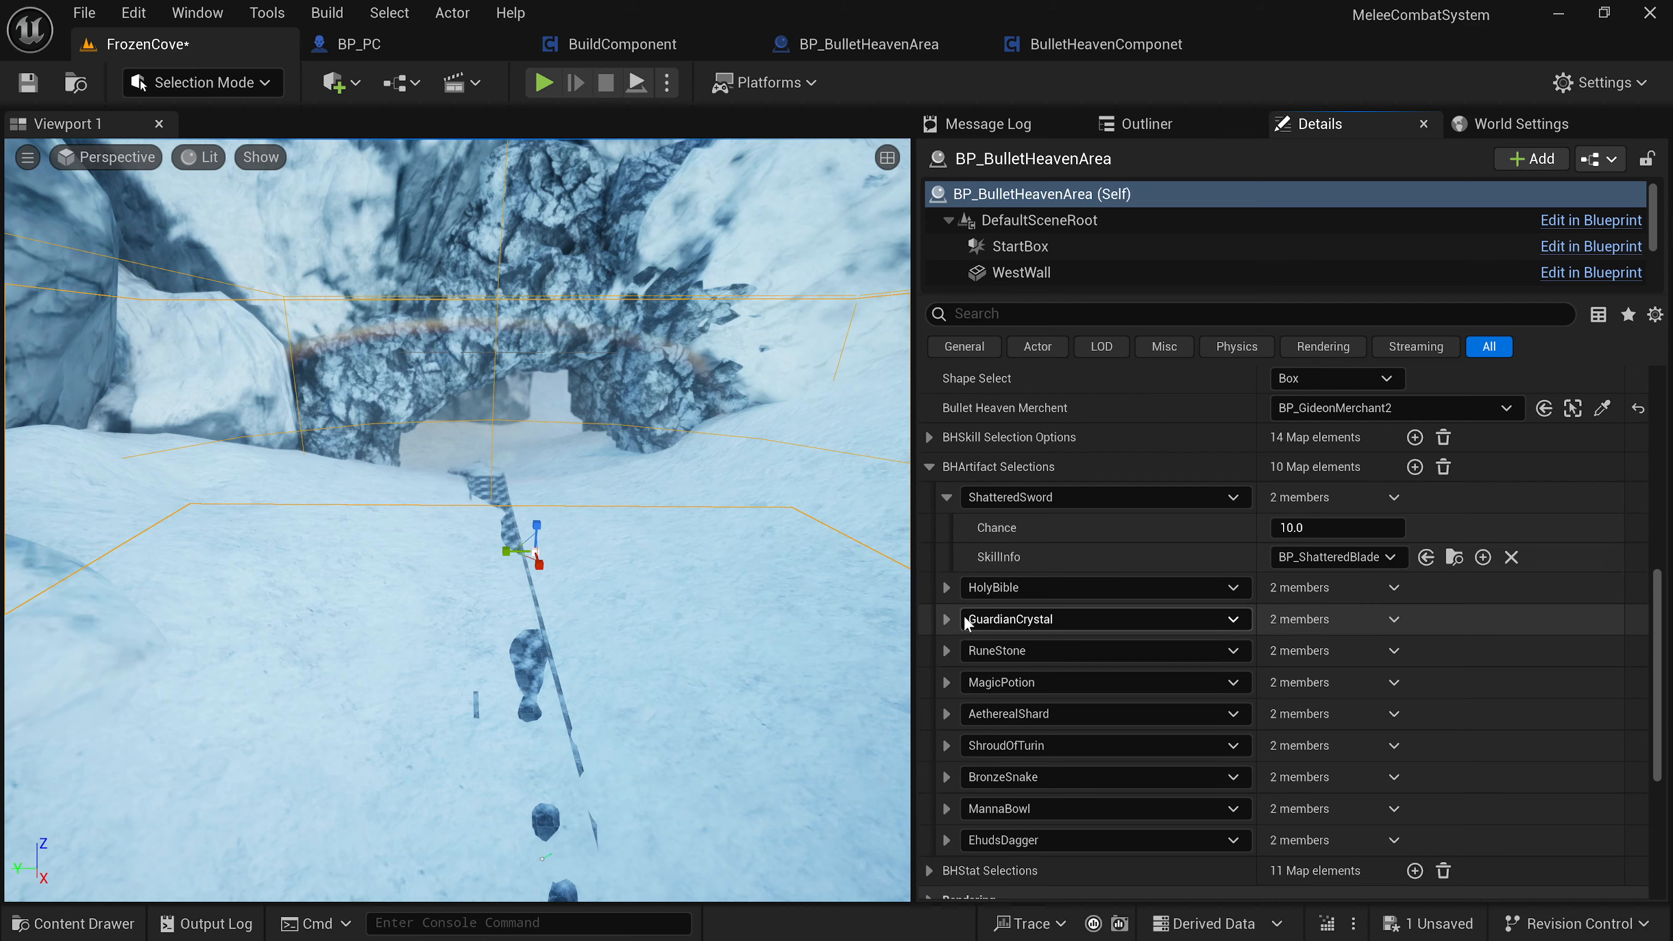
click(928, 468)
Expand BHStat Selections and inspect the +1Selection entry's Chance, Image, StatsToAdd and Description.
click(929, 531)
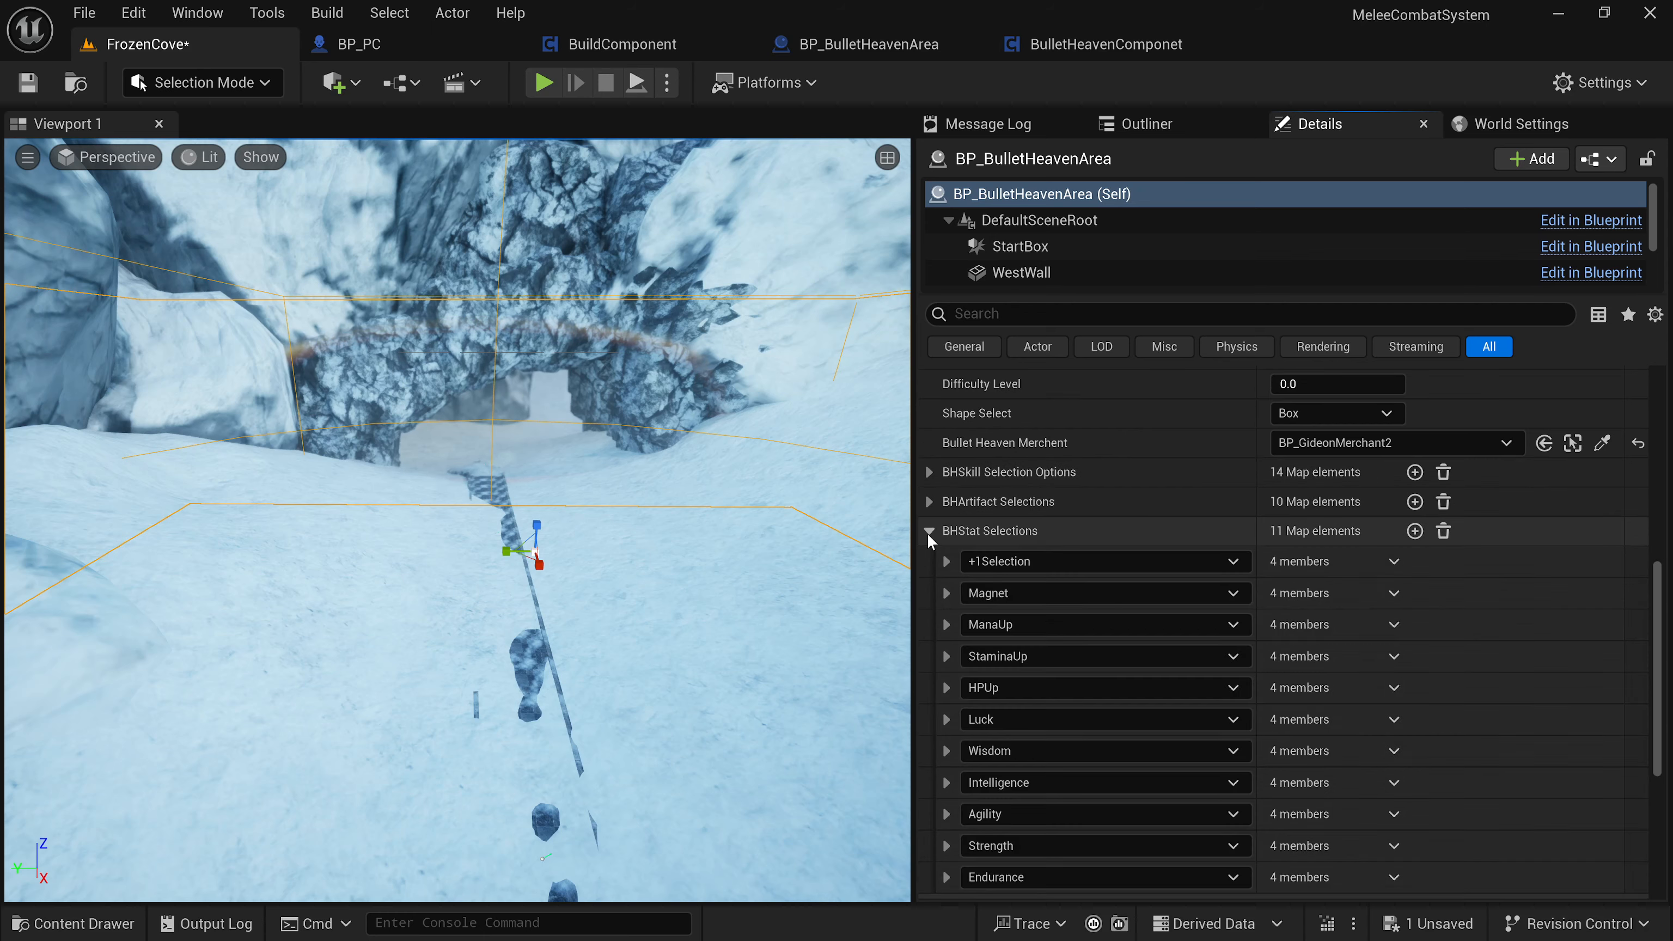
click(946, 561)
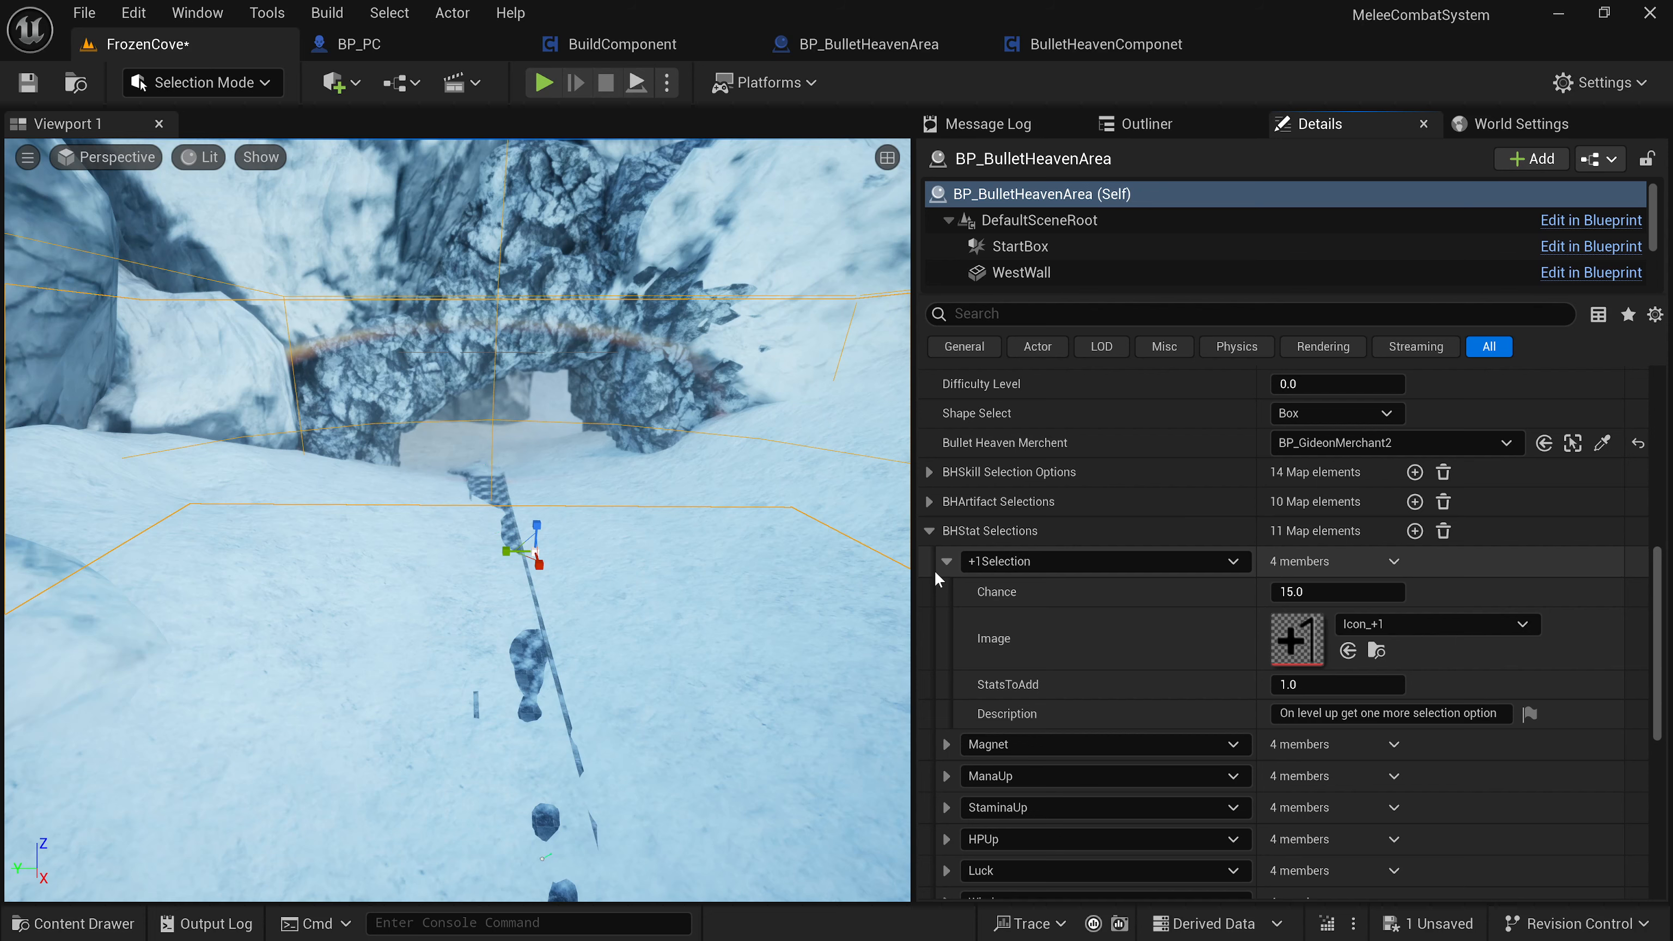
scroll(935, 570, down, 1)
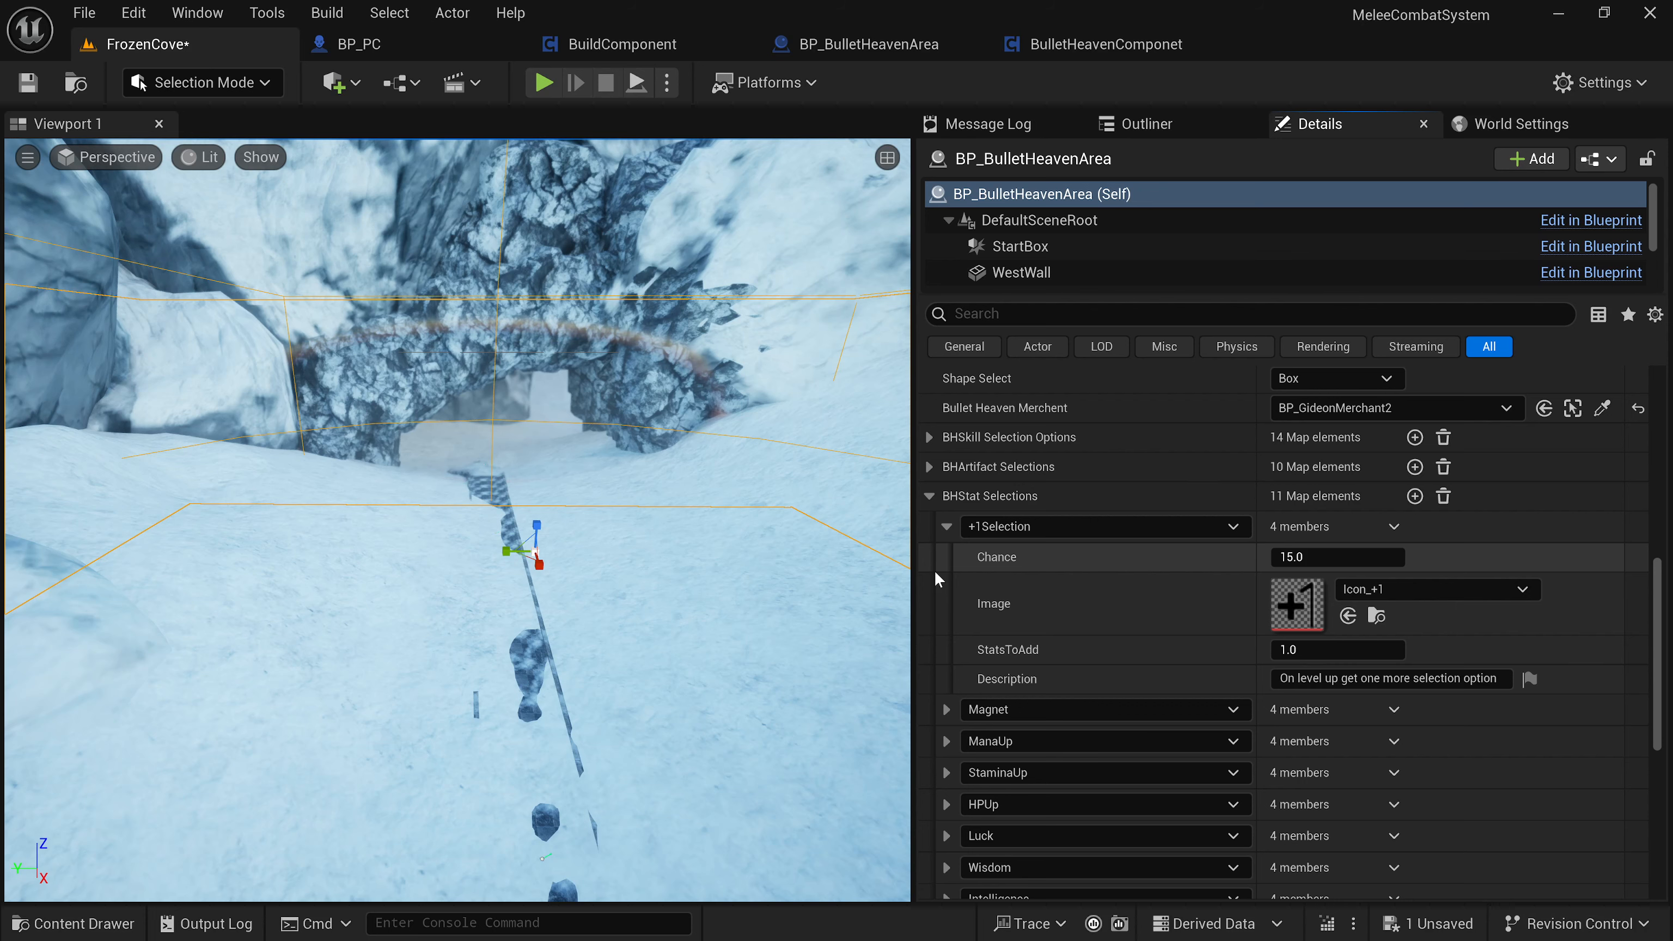
scroll(934, 571, down, 1)
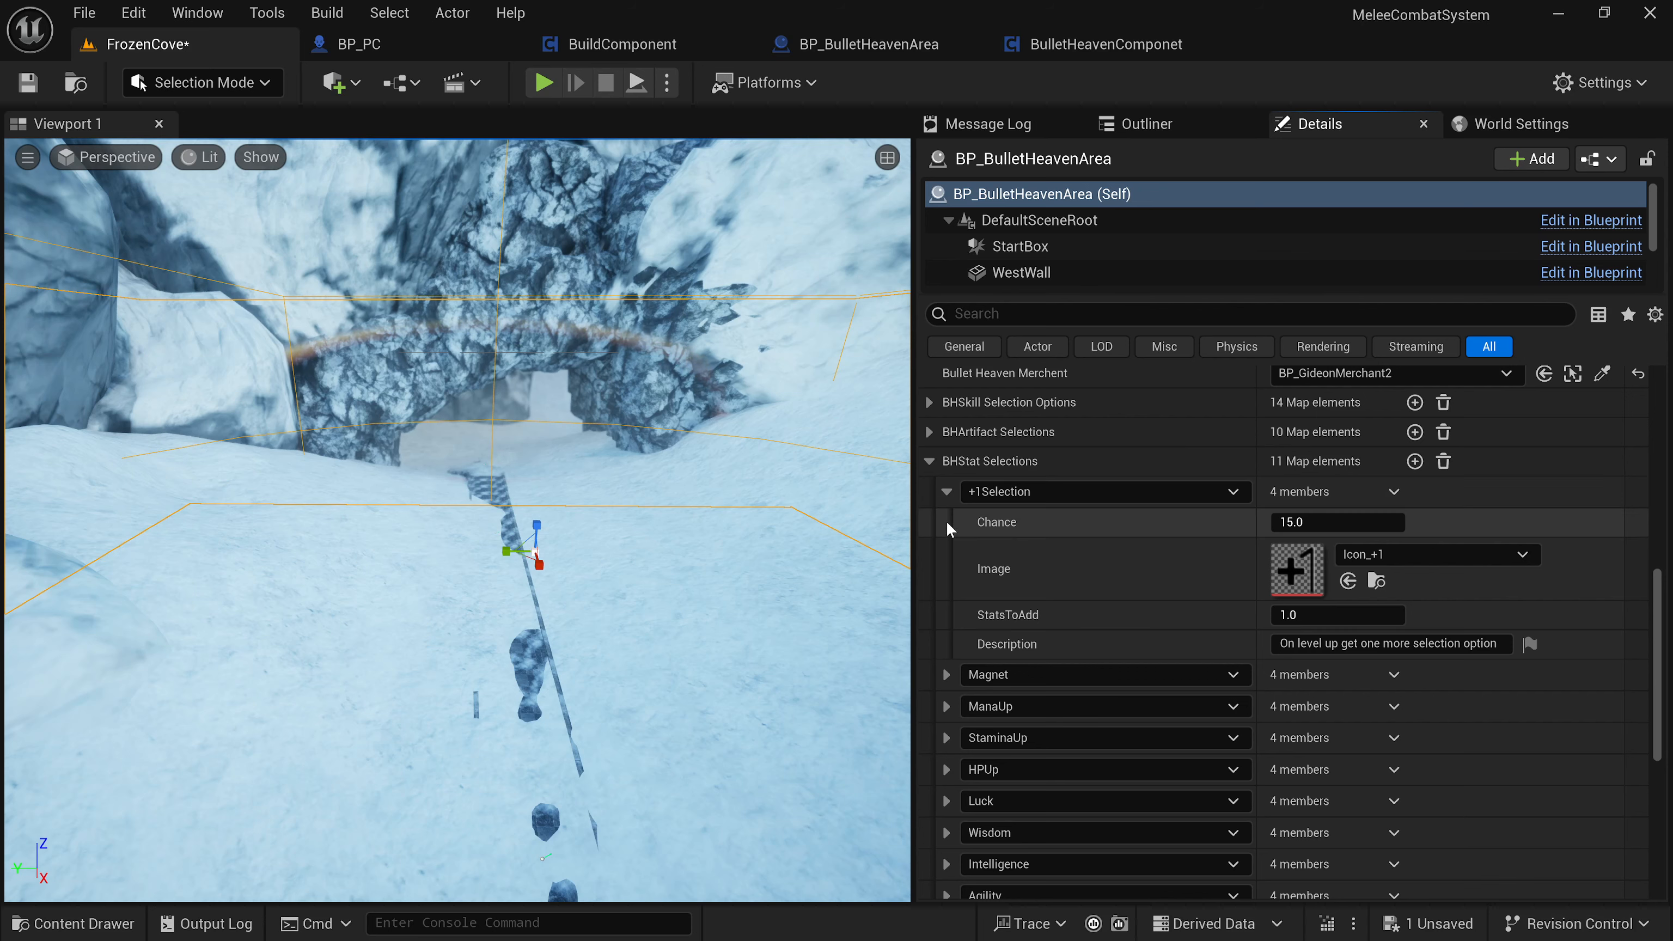
scroll(1243, 501, down, 1)
scroll(1242, 511, down, 1)
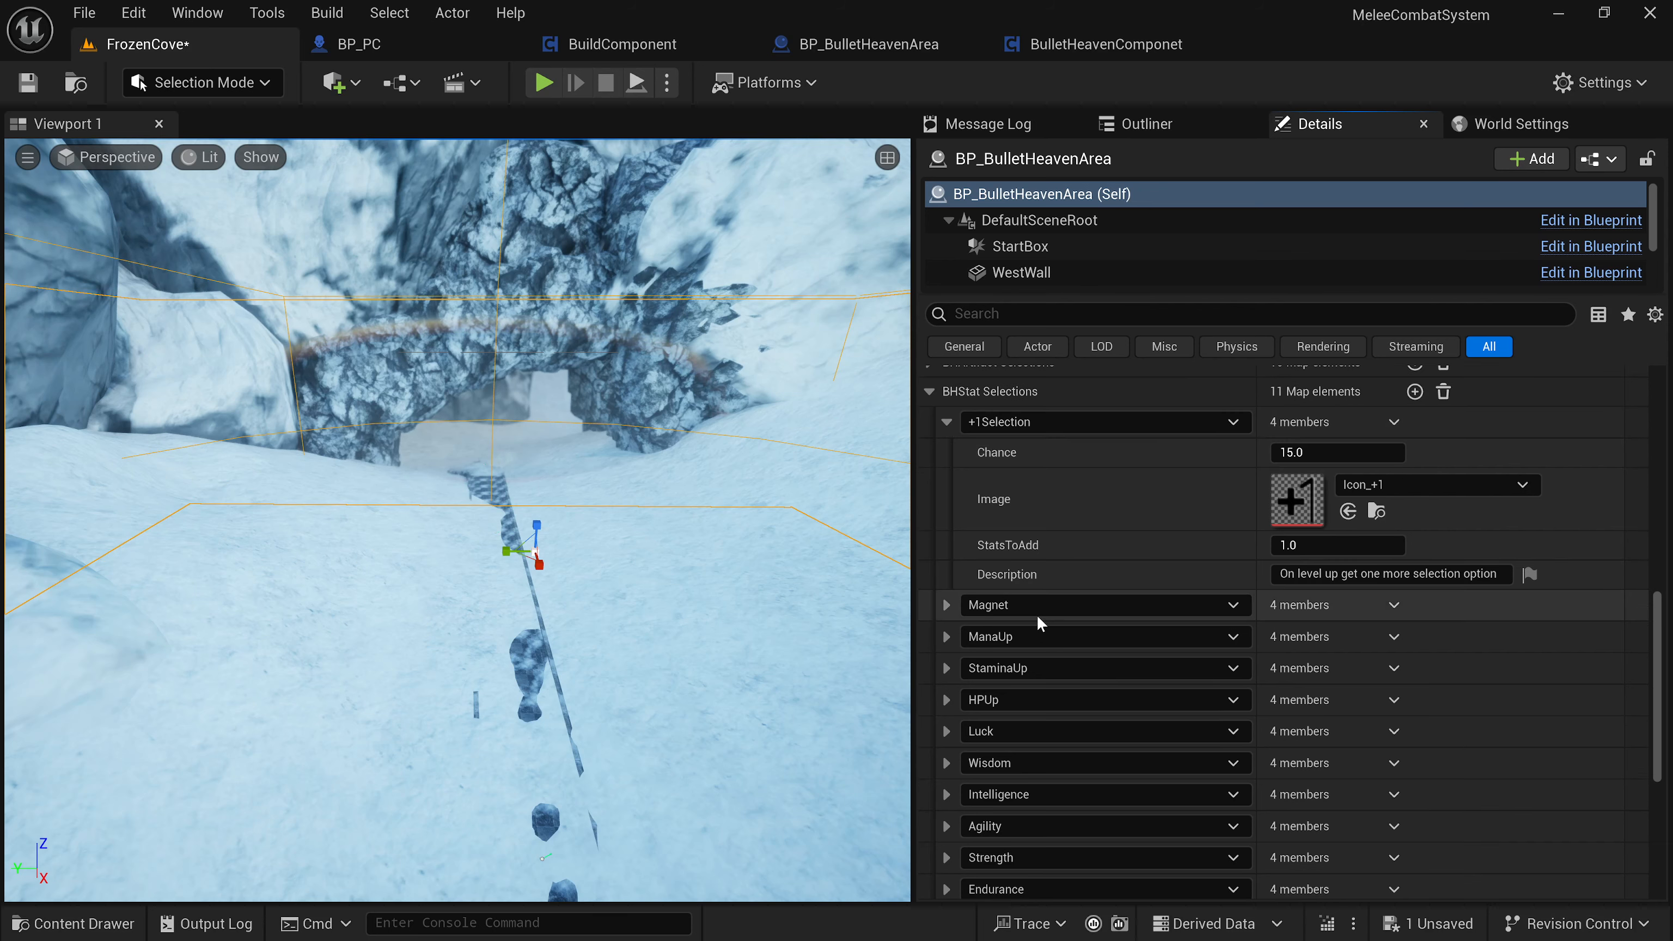
Expand the Magnet stat entry and compare its settings with those of +1Selection.
click(946, 604)
scroll(997, 462, up, 1)
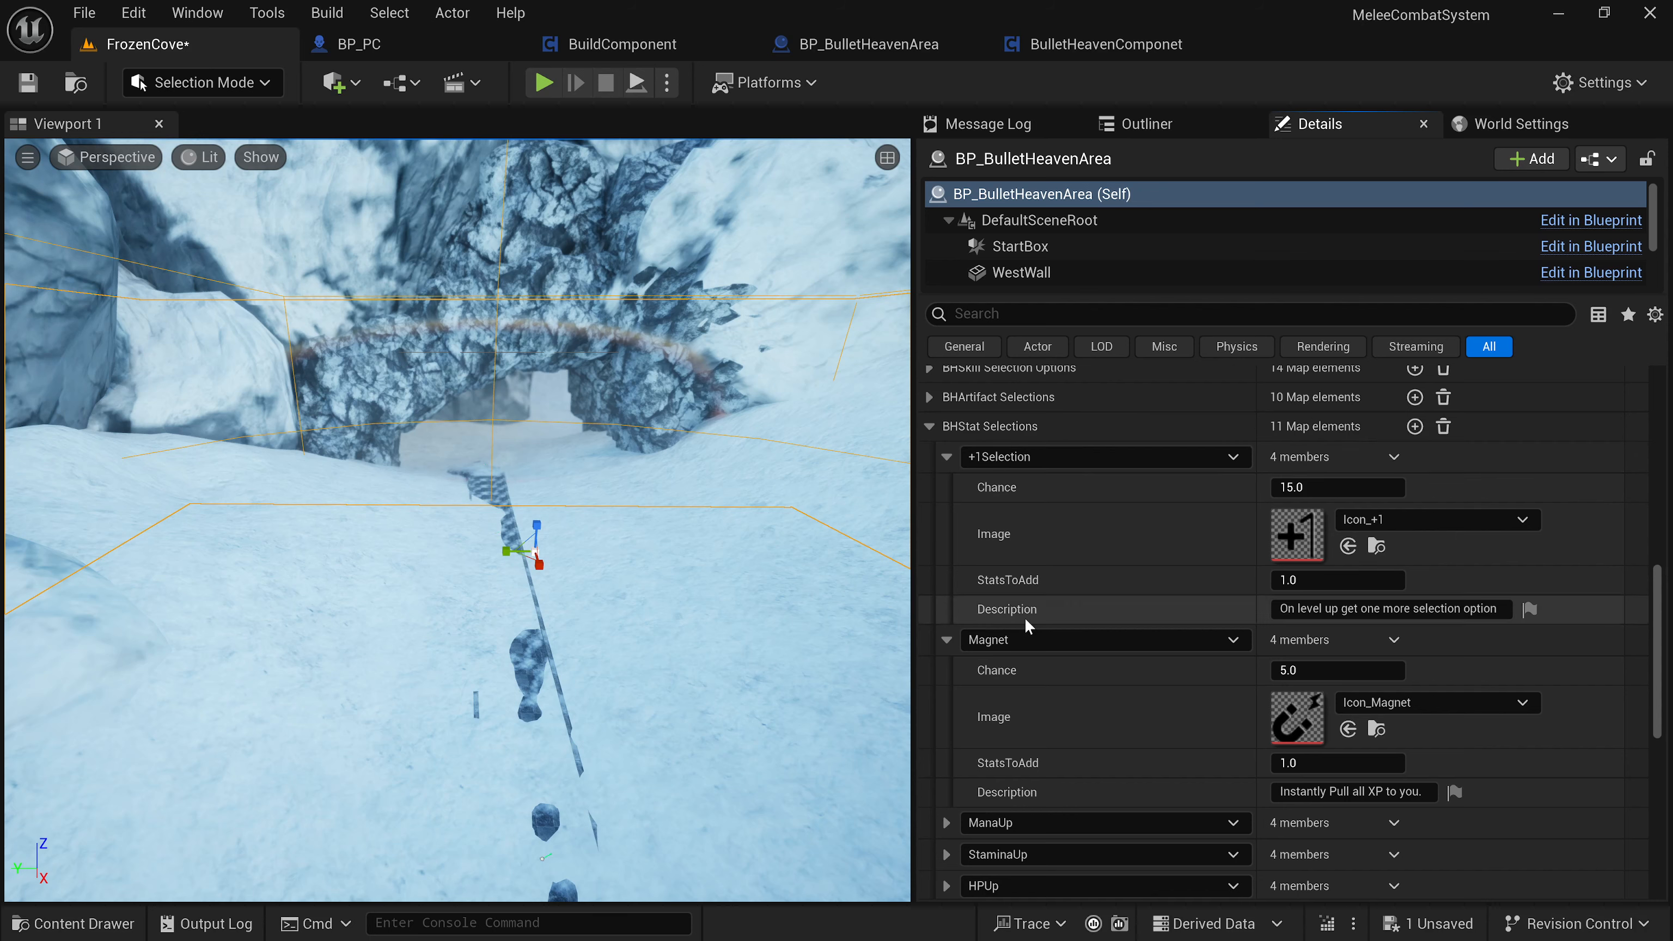
scroll(1189, 602, down, 2)
scroll(1021, 496, up, 2)
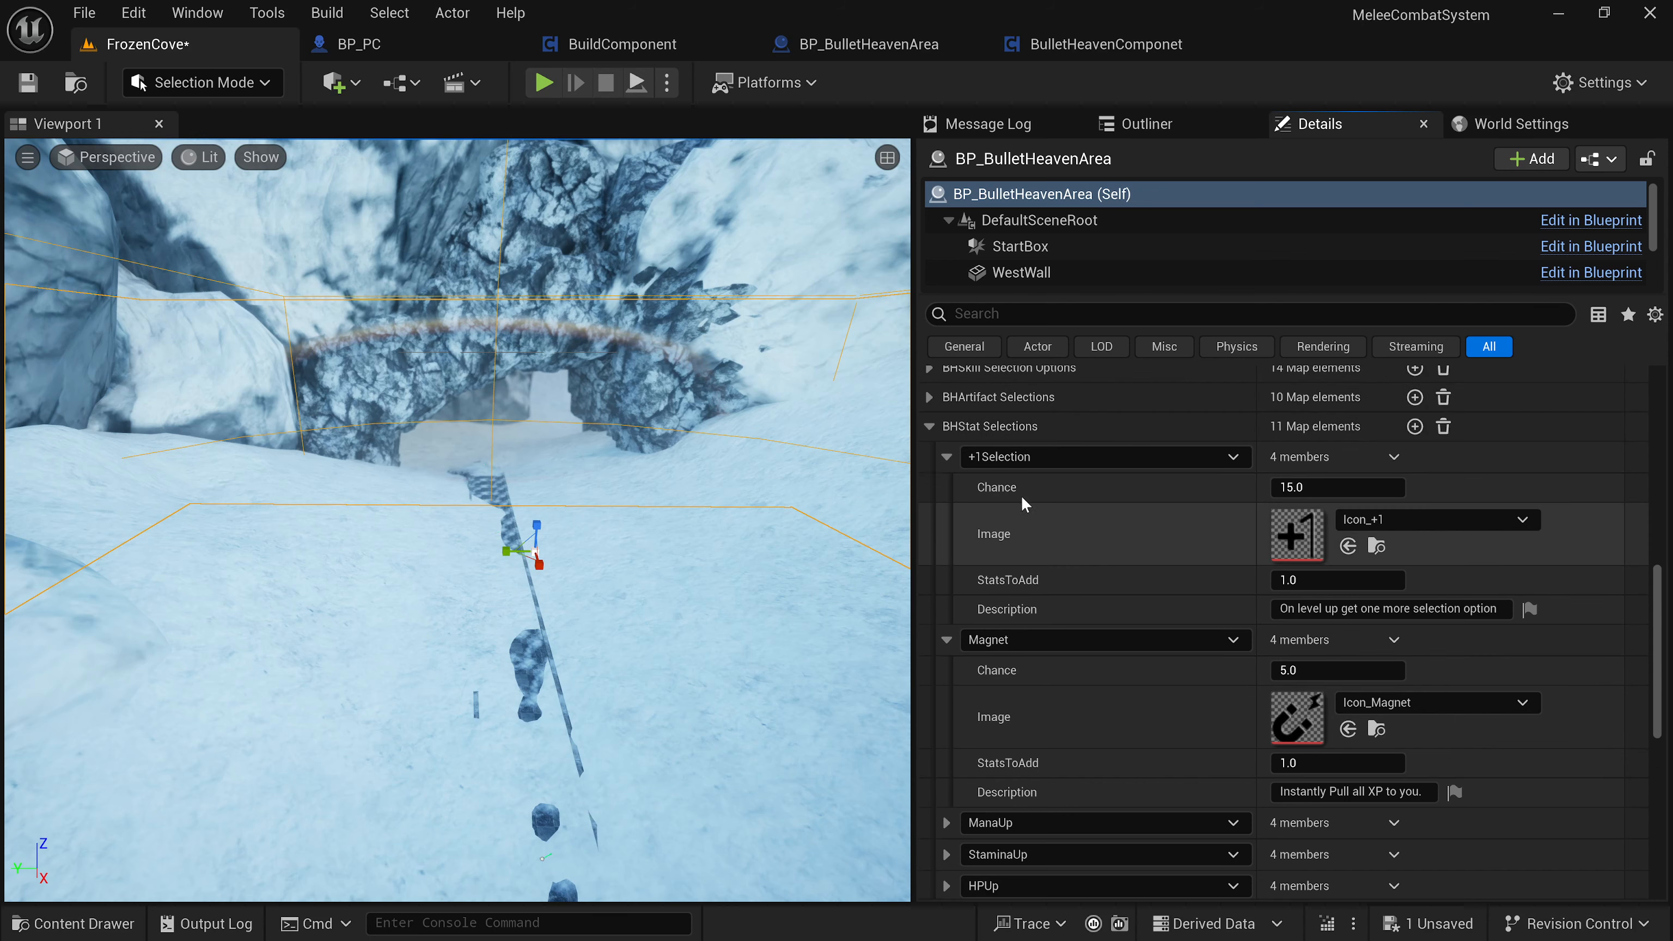
Expand the Strength stat entry and inspect its Chance, Image, StatsToAdd and Description.
scroll(1015, 530, down, 4)
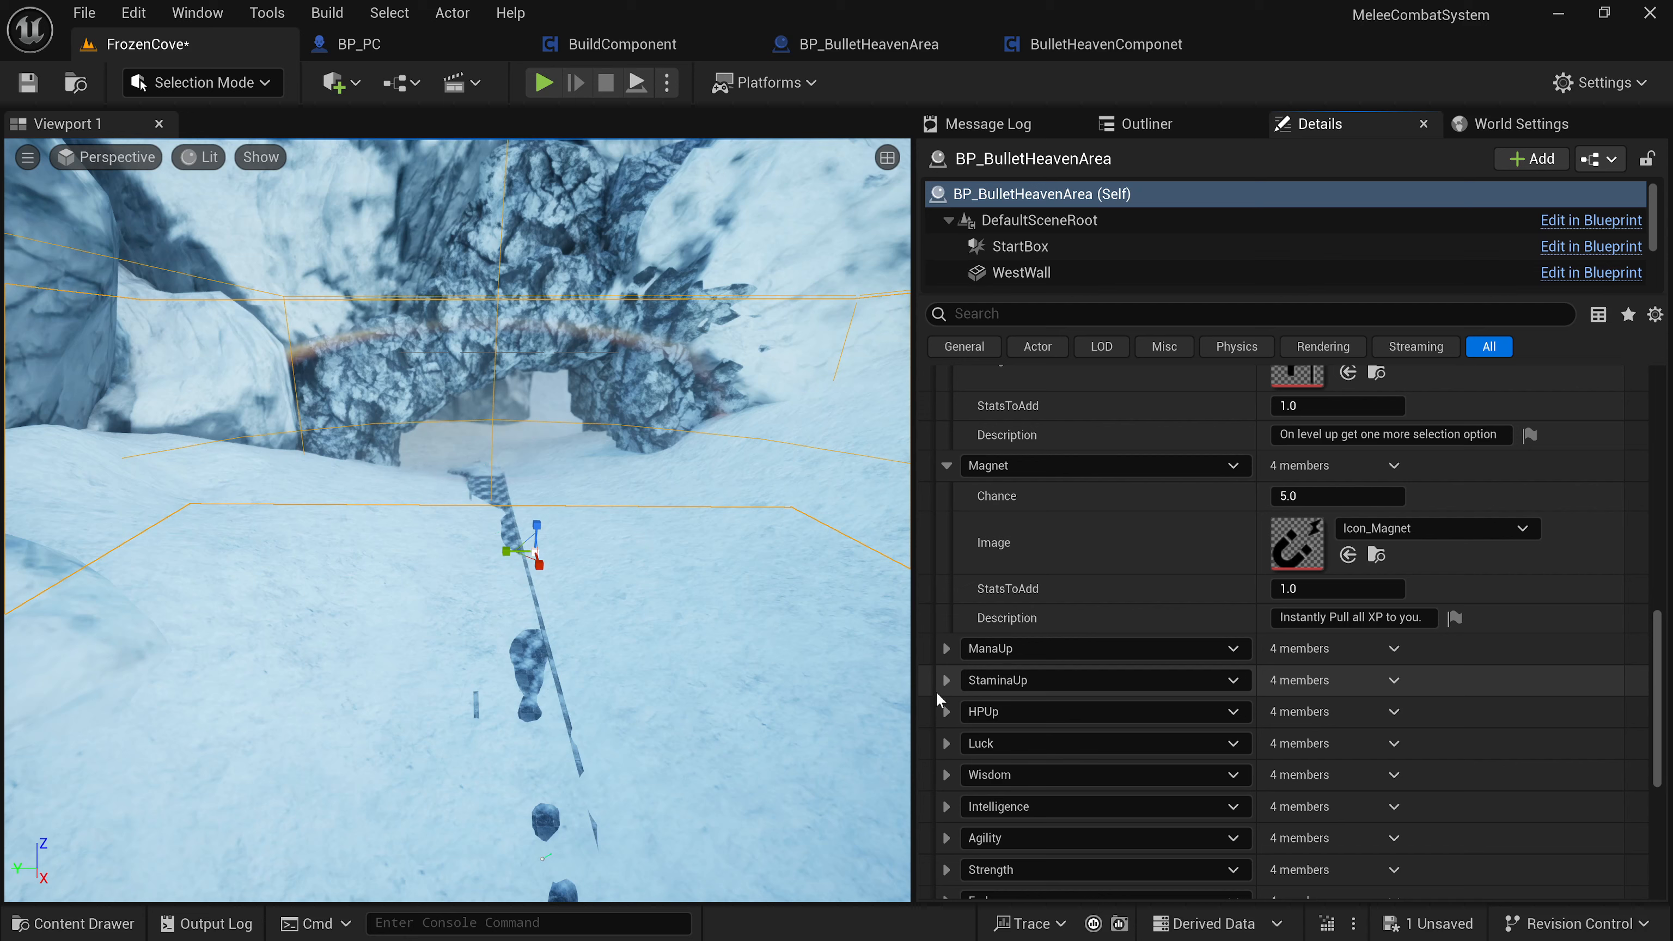
scroll(936, 691, down, 4)
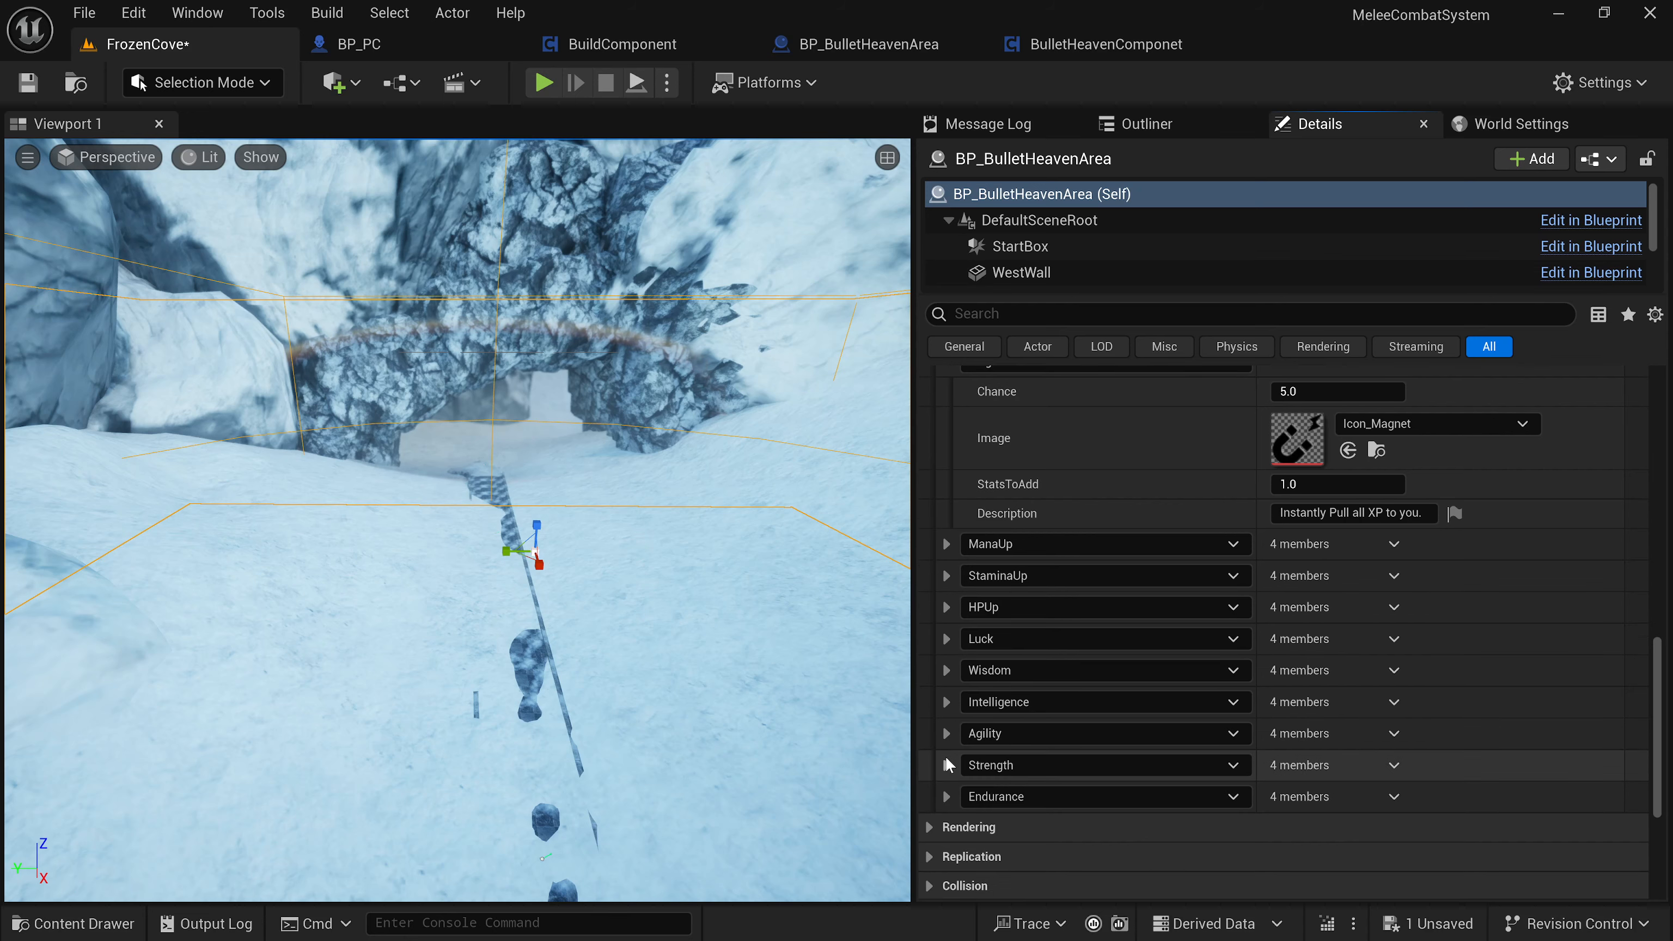
click(946, 764)
scroll(962, 714, down, 4)
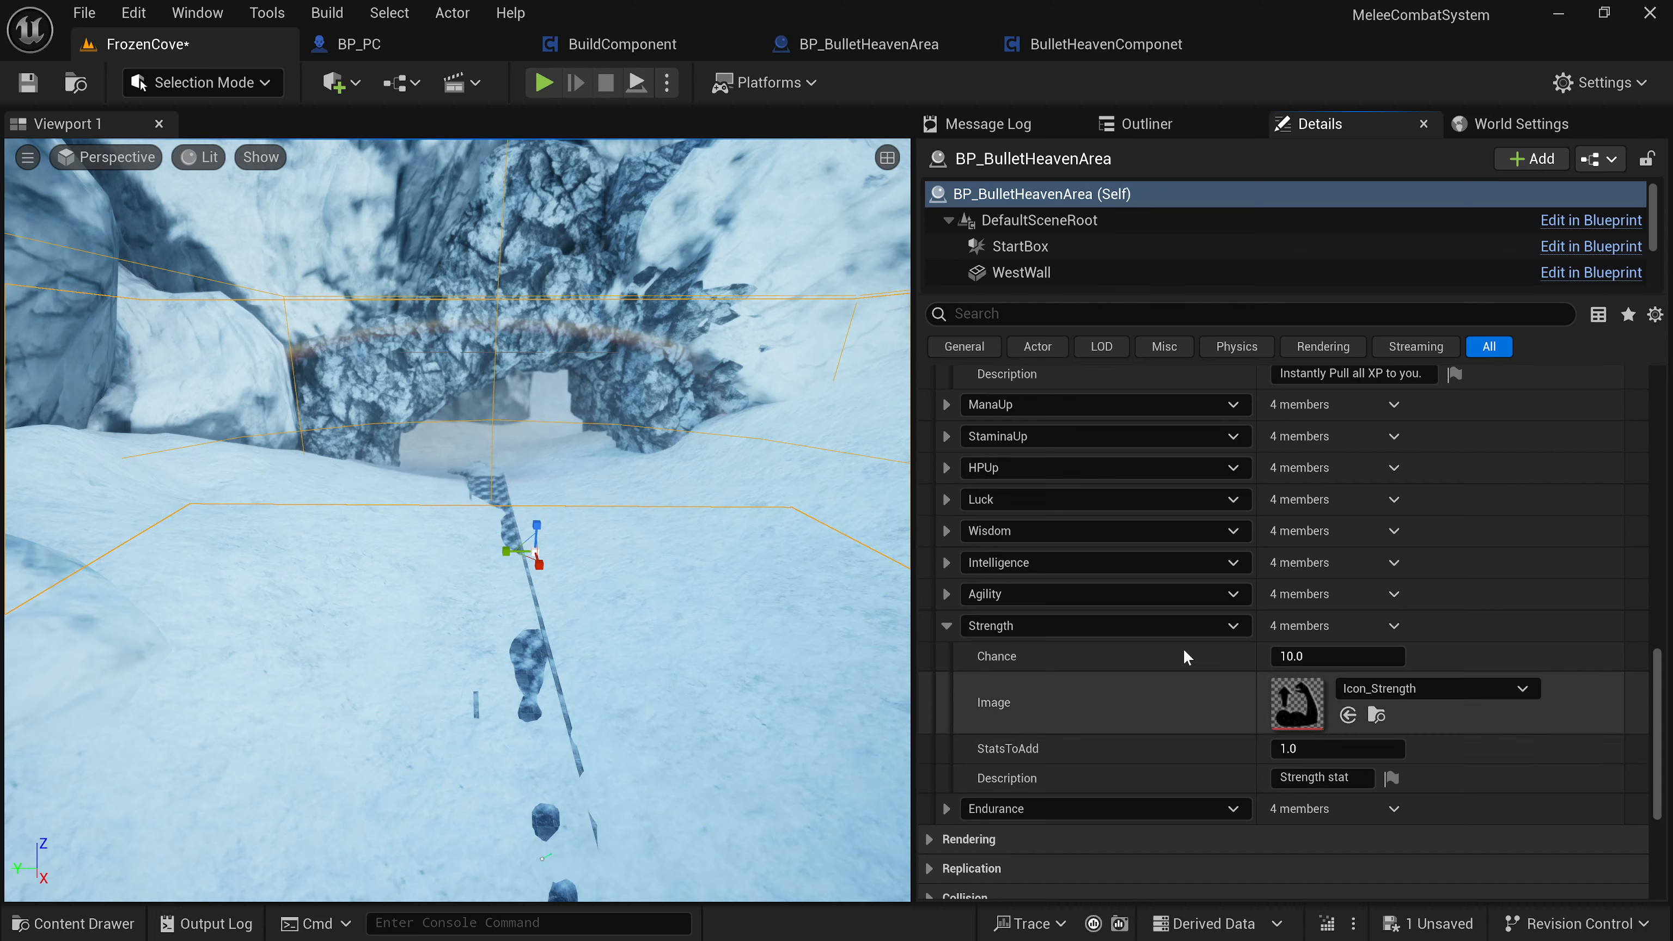
Open BulletHeavenComponet's AddStatSelection function from the AddBulletXP graph and trace its check against the currently displayed stats.
click(1061, 50)
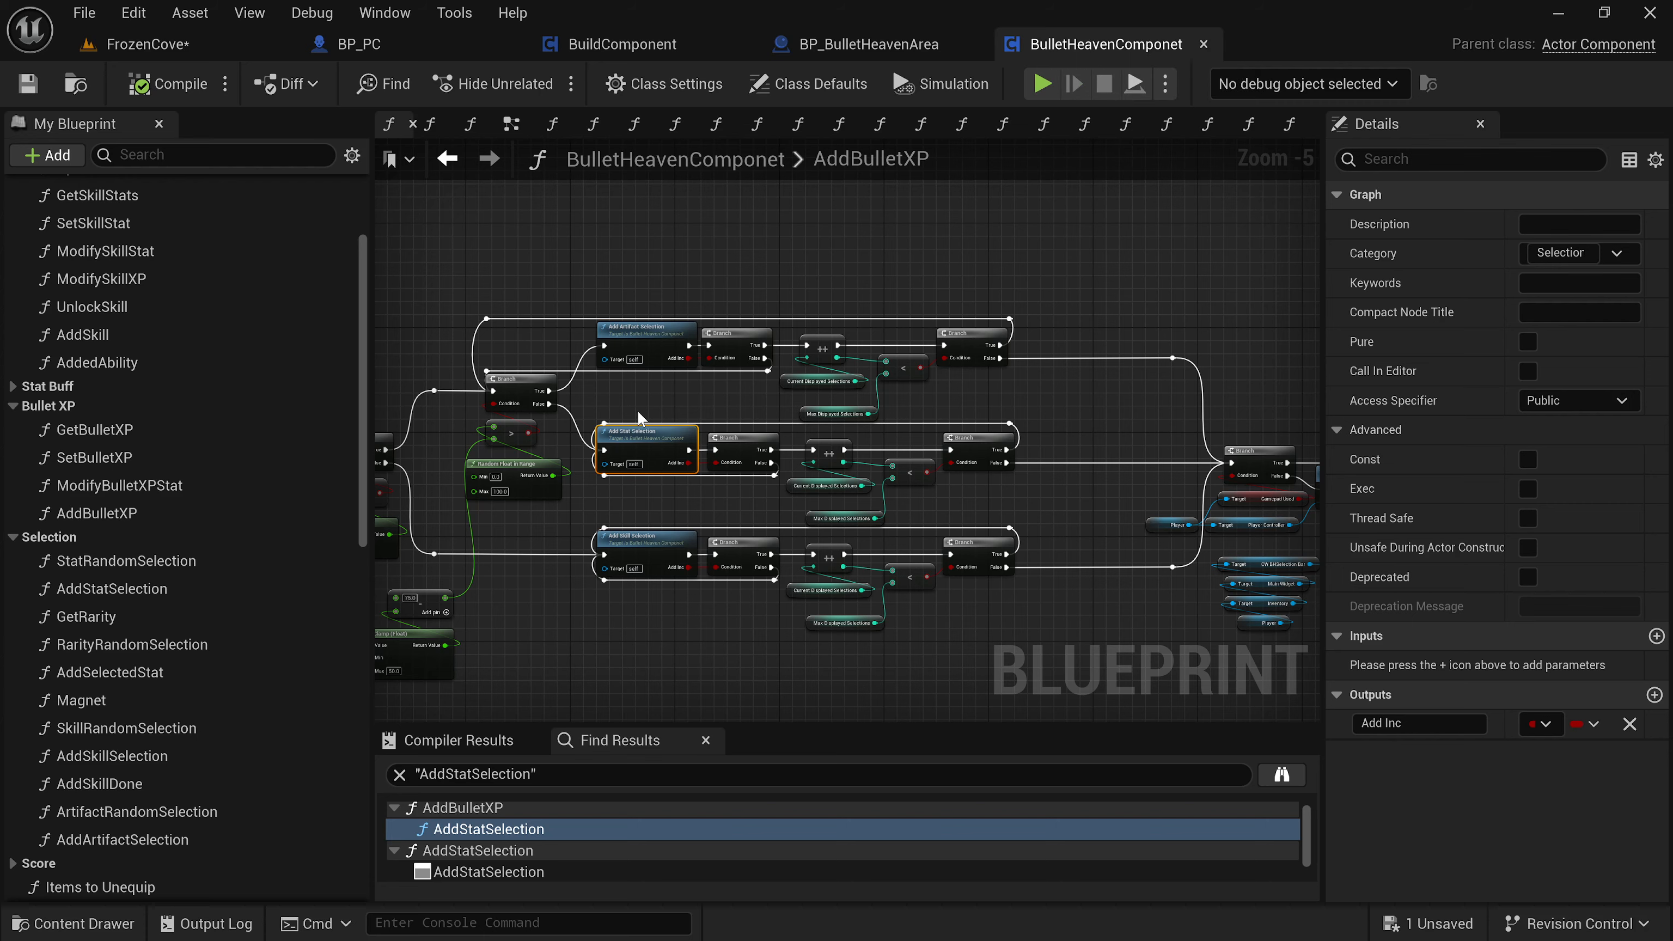
scroll(638, 409, up, 1)
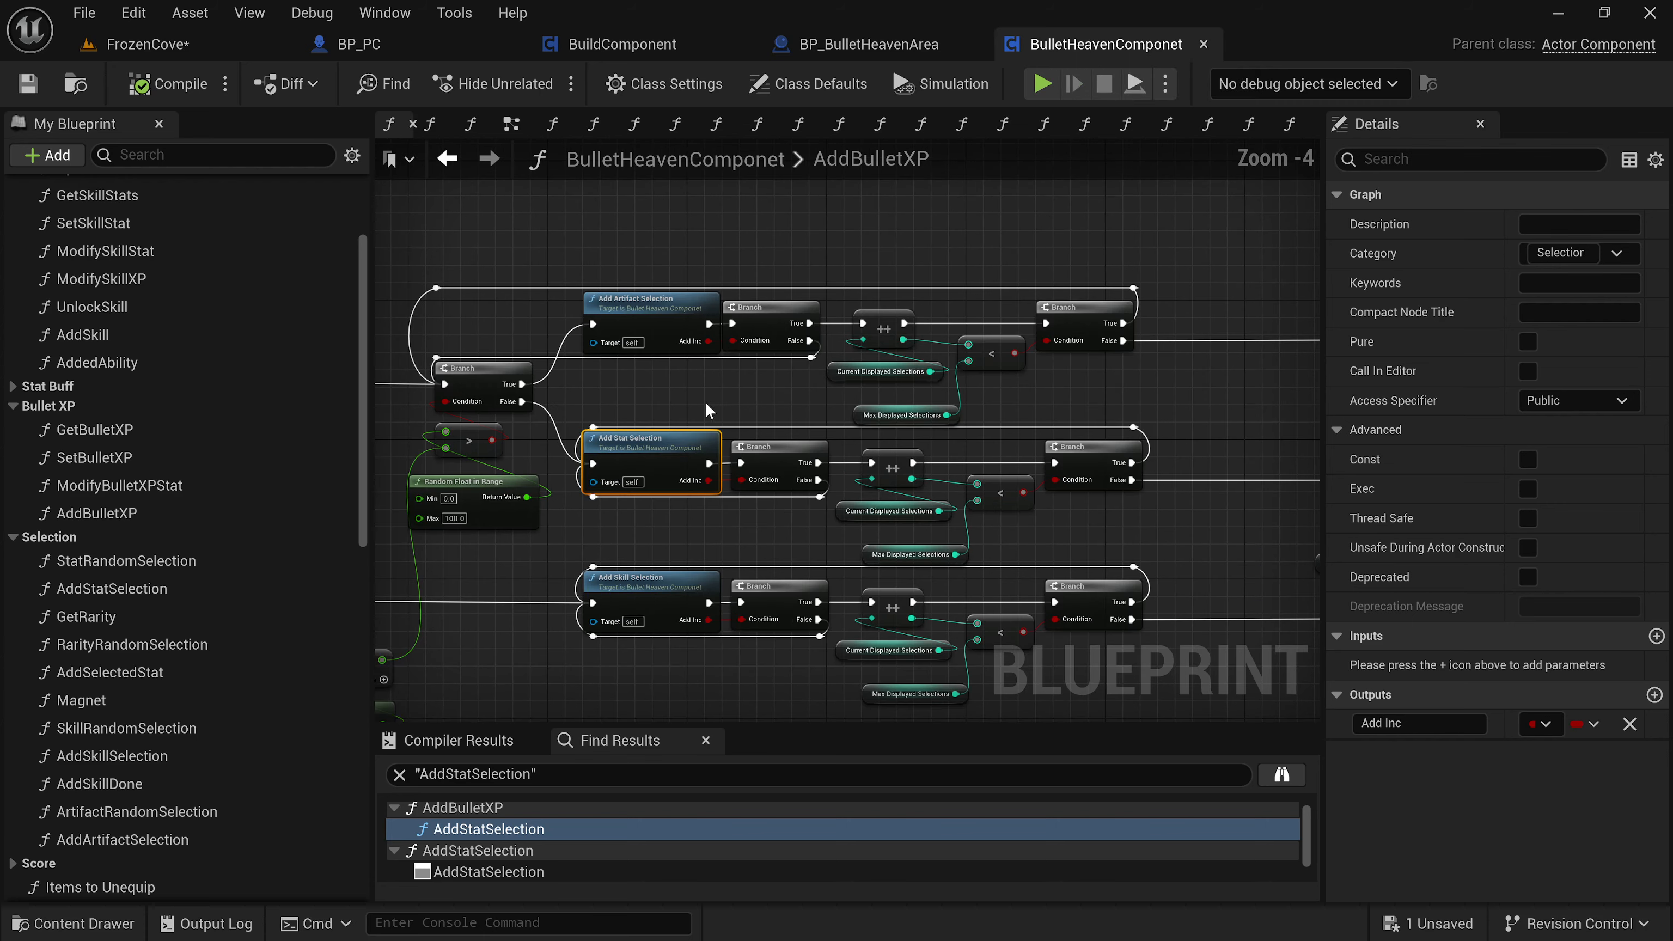
double_click(668, 446)
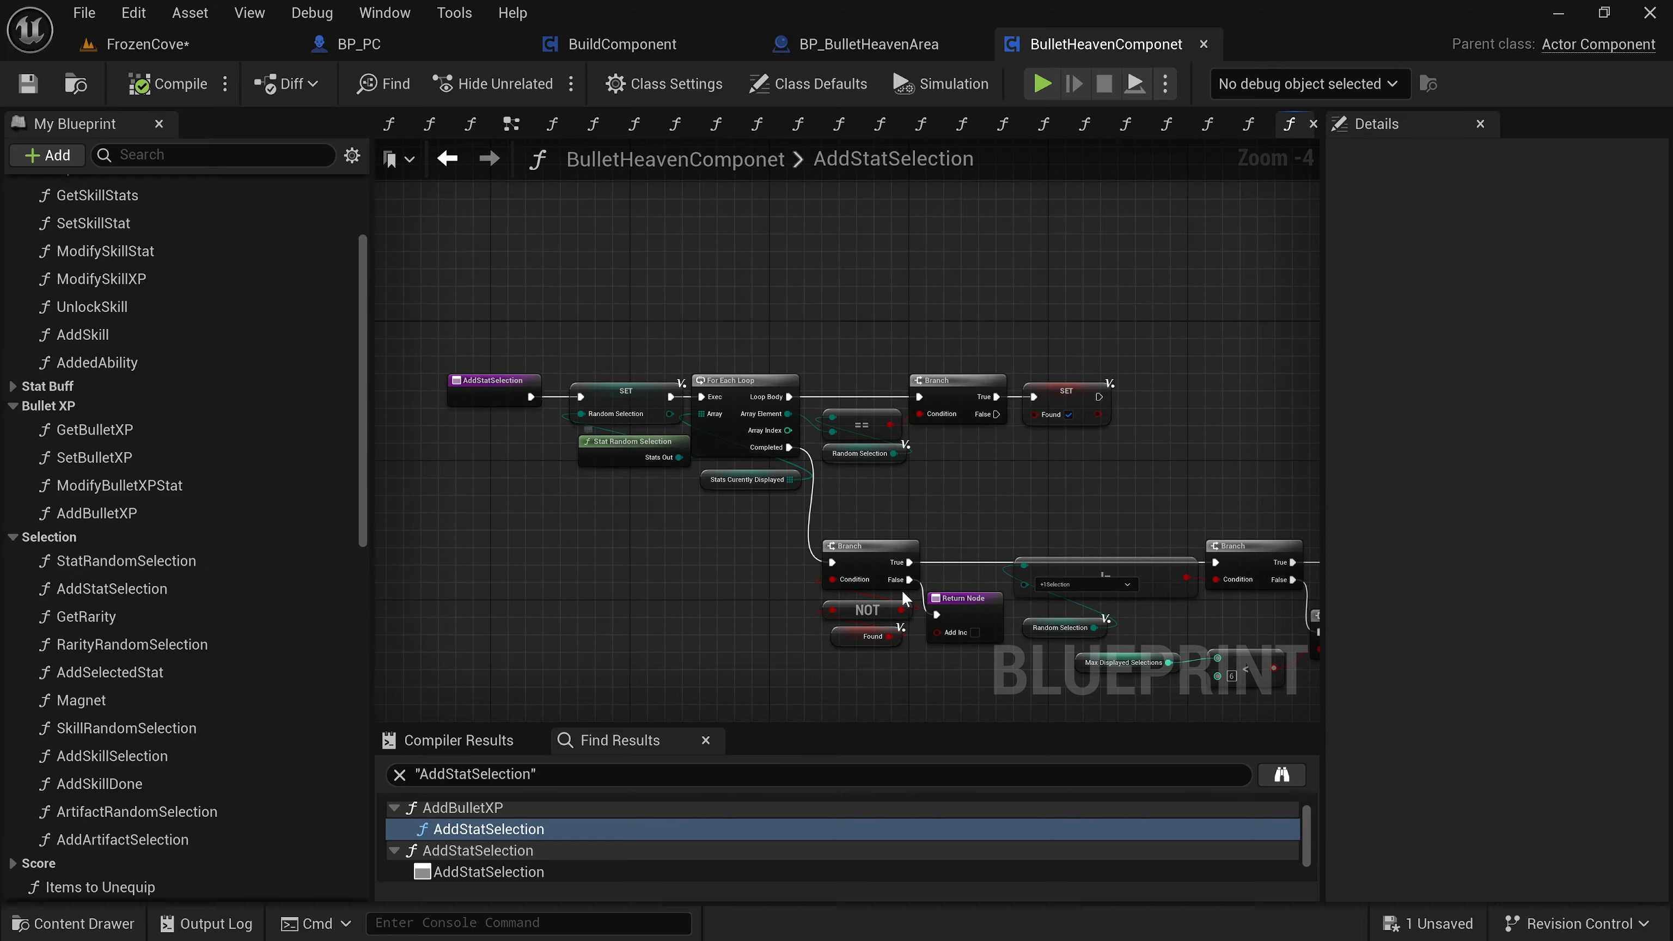
right_drag(956, 568, 664, 491)
scroll(1112, 499, down, 2)
right_drag(1193, 527, 644, 438)
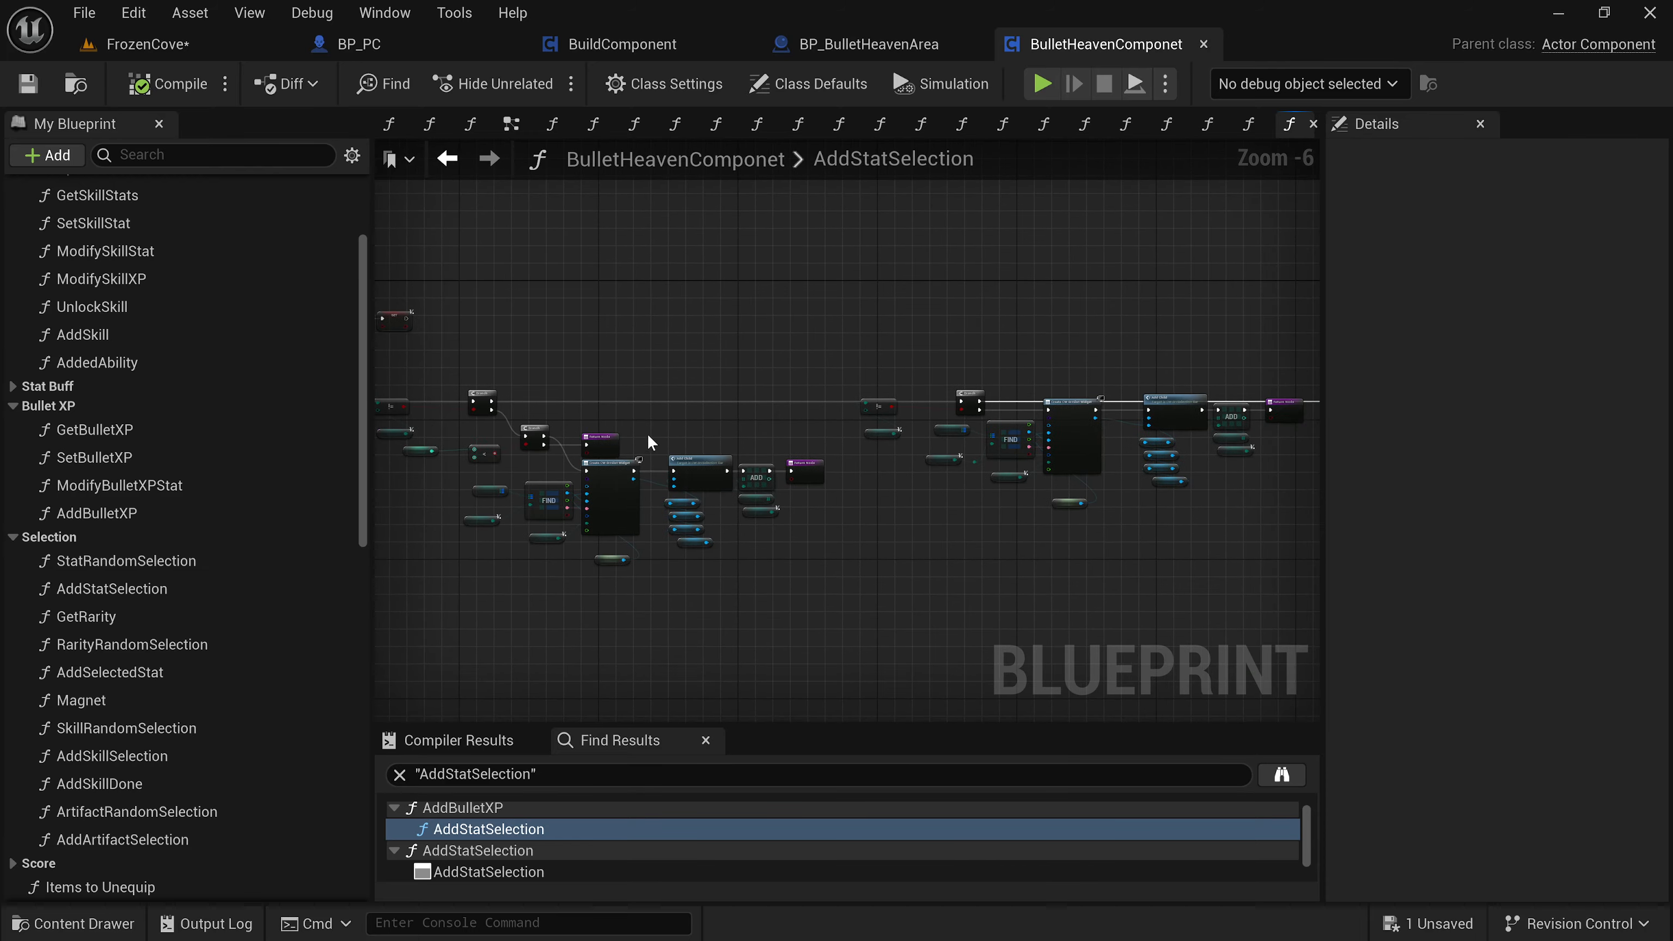
Examine AddStatSelection's +1Selection comparison and the branches that follow it, up to the stat widget creation.
scroll(587, 573, up, 3)
right_drag(654, 673, 921, 677)
scroll(805, 614, down, 1)
right_drag(1078, 605, 332, 668)
right_drag(771, 635, 484, 666)
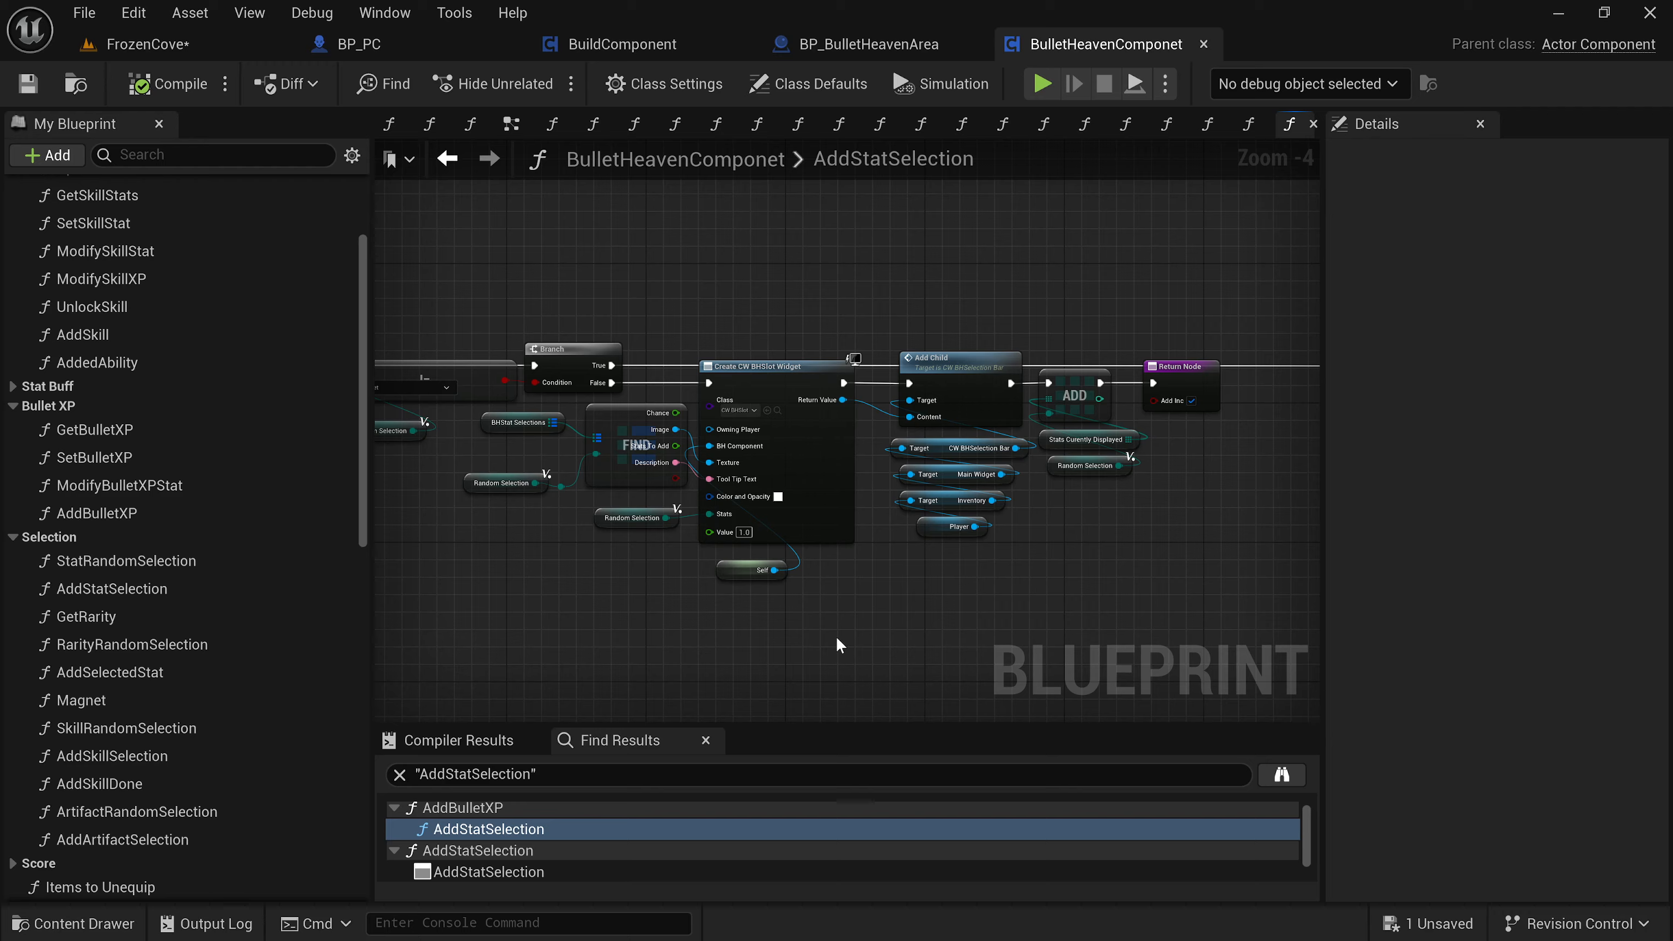
Examine the Magnet comparison in AddStatSelection and follow the graph to the Get Rarity and stat widget nodes.
right_drag(838, 644, 1171, 634)
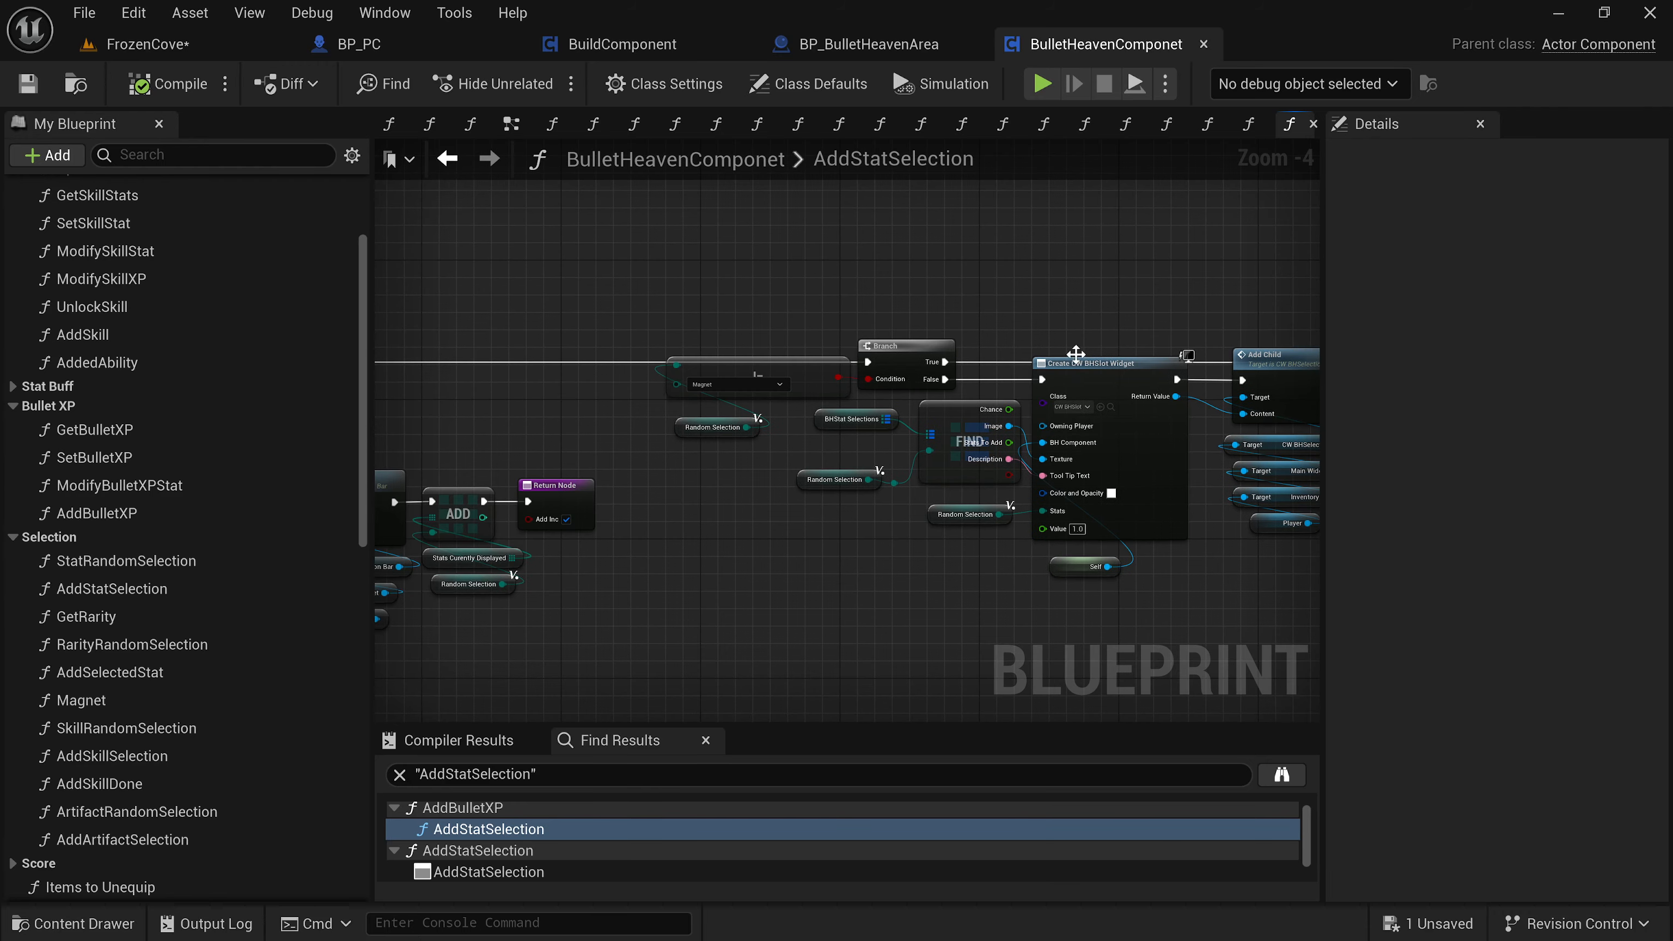
right_drag(1068, 302, 914, 308)
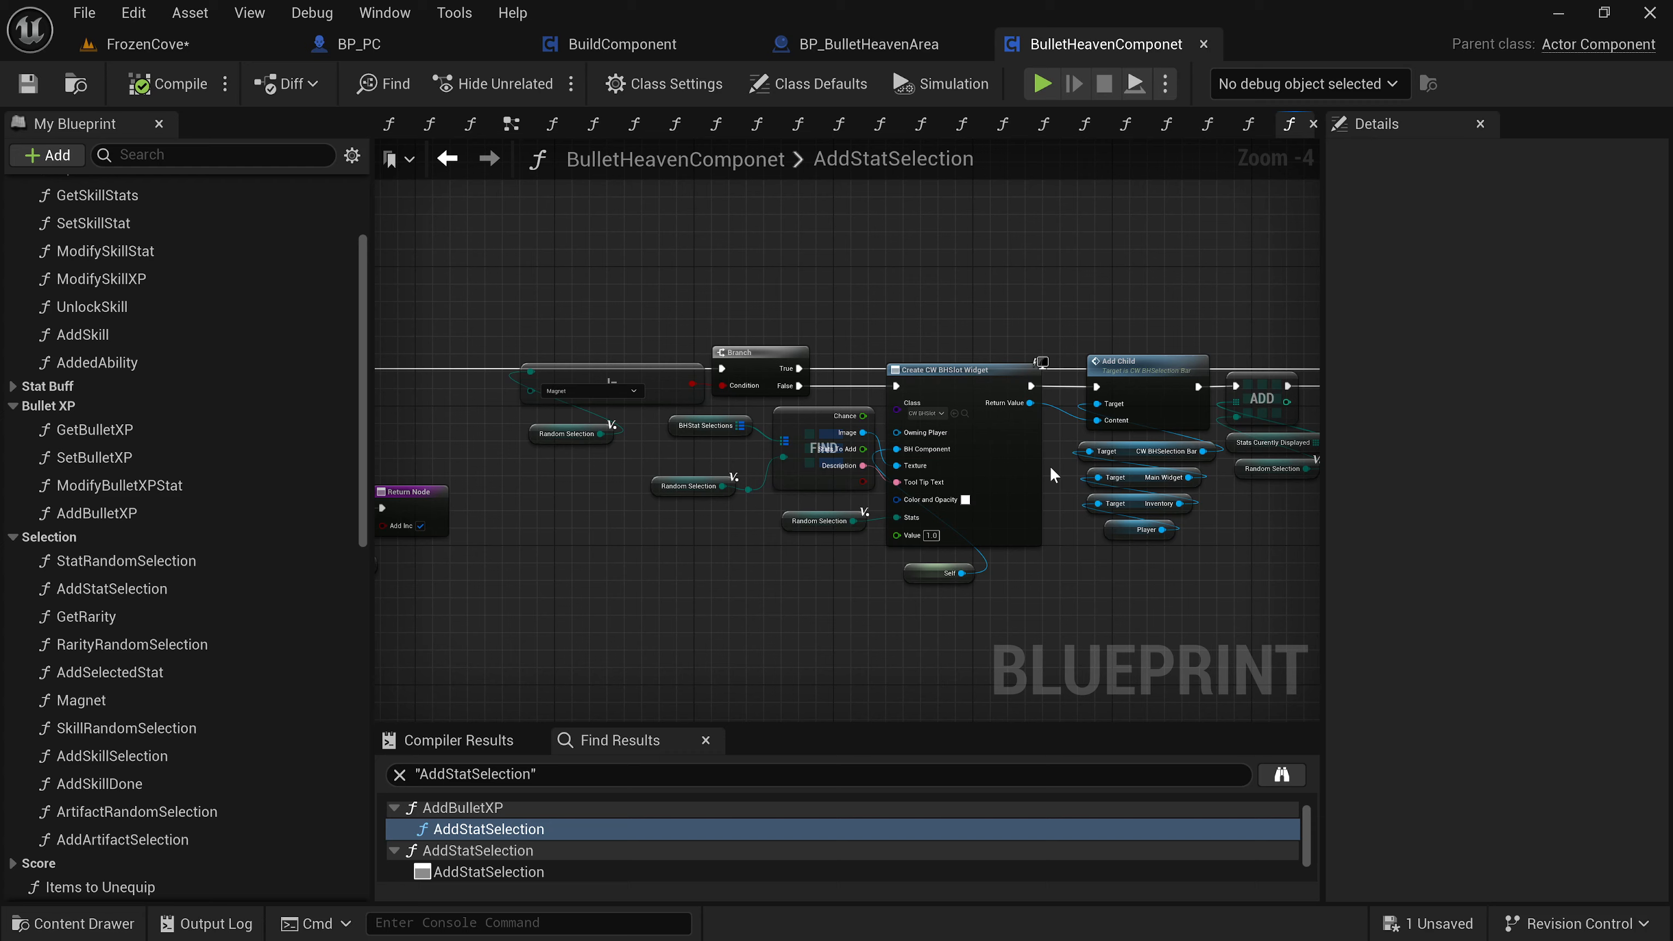
right_drag(1060, 559, 413, 572)
right_drag(1065, 527, 742, 493)
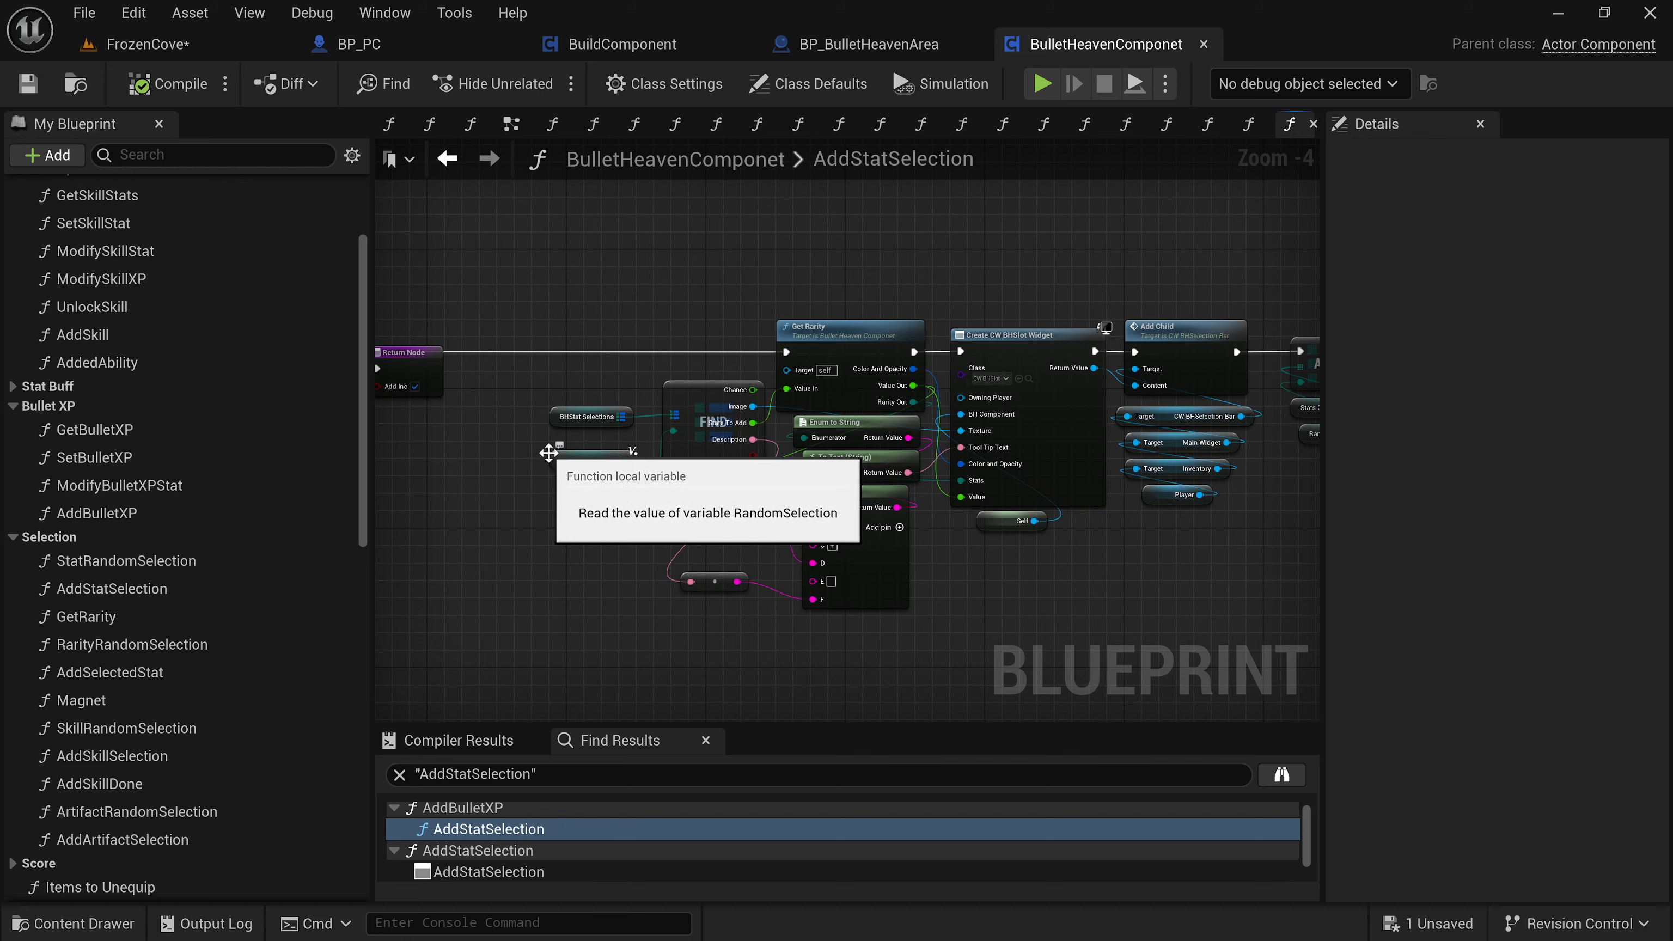
Open the GetRarity function from its node and inspect the Rarity Random Selection call and the switch on E_Rarity.
click(884, 331)
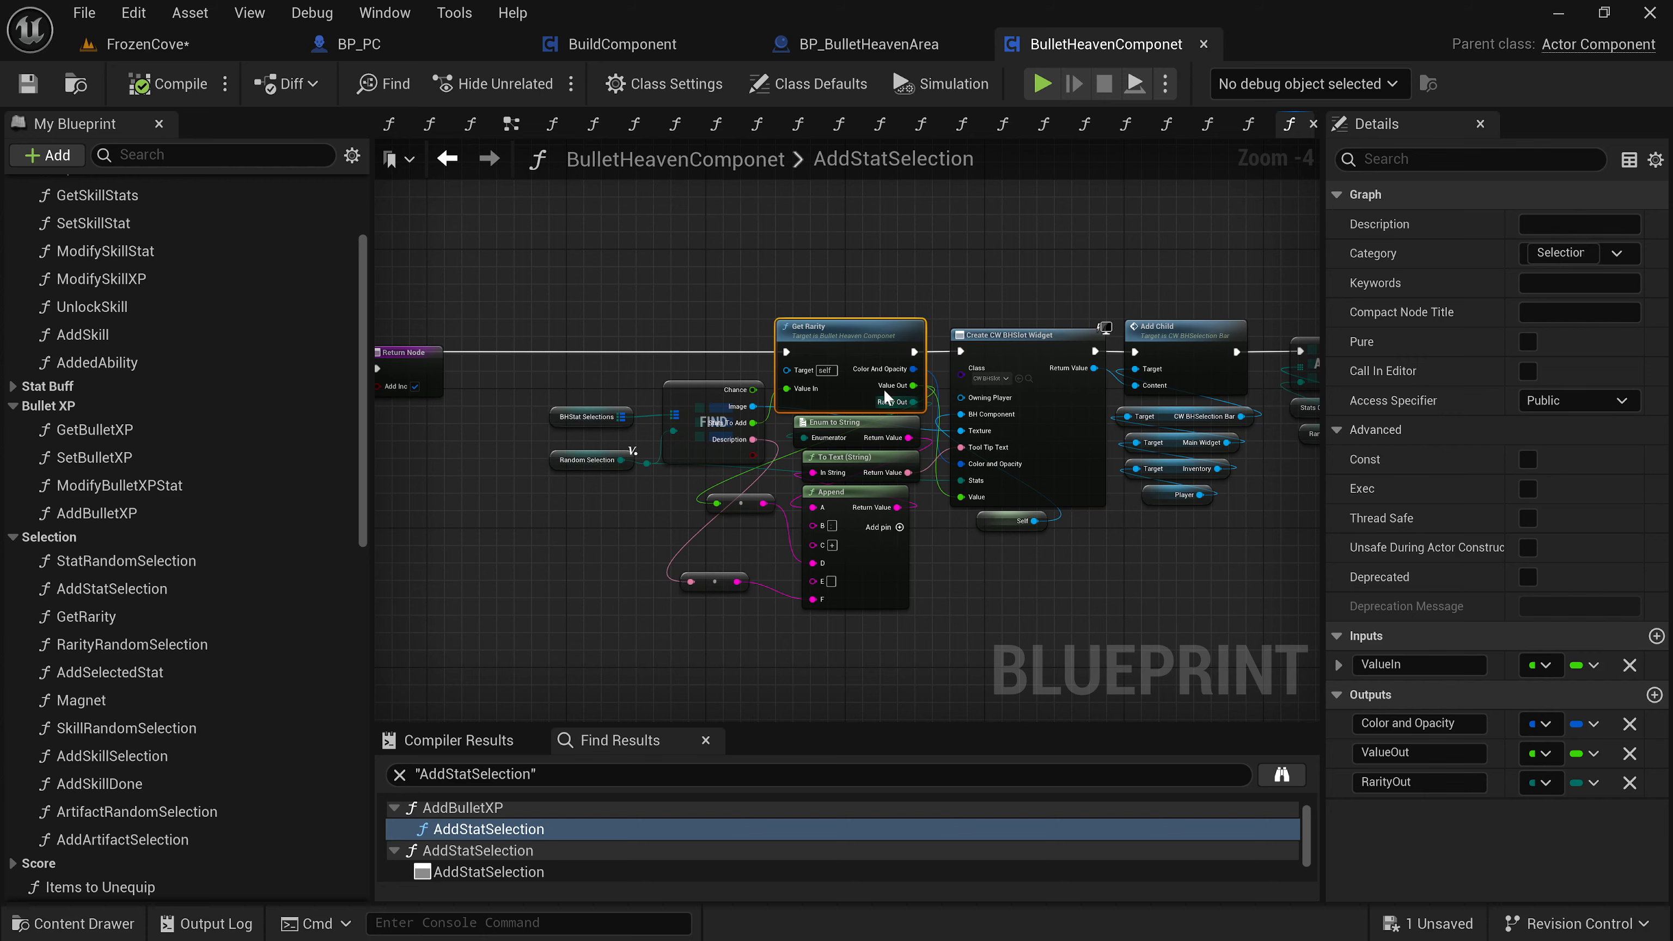
double_click(848, 333)
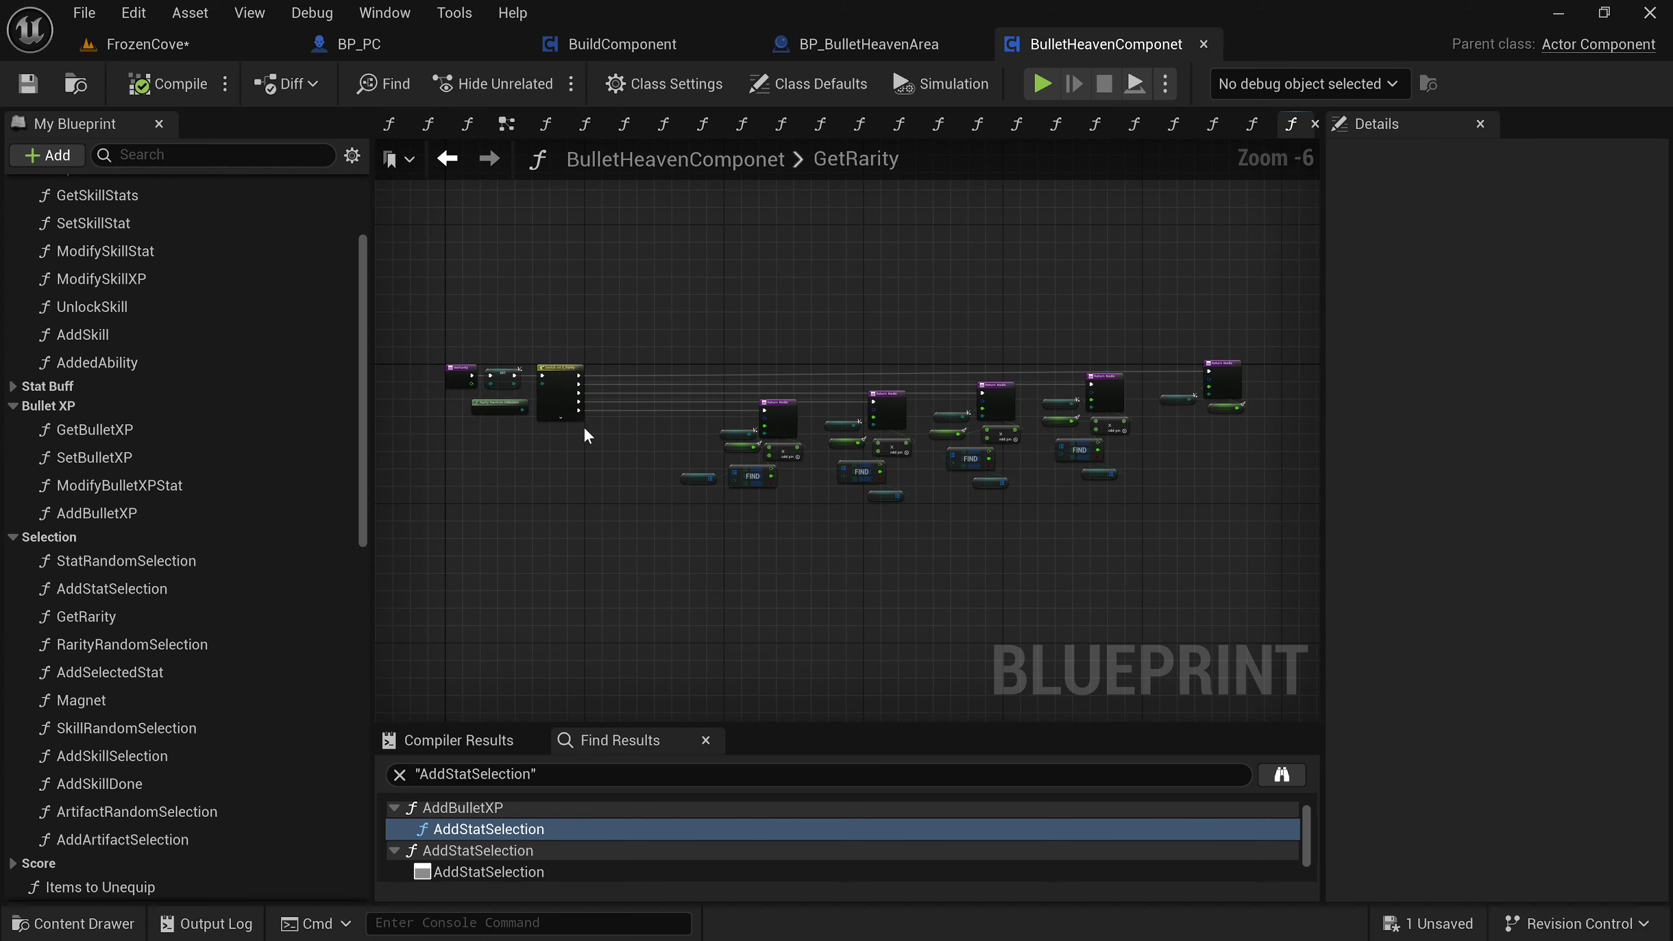
scroll(583, 437, up, 2)
right_drag(613, 548, 652, 548)
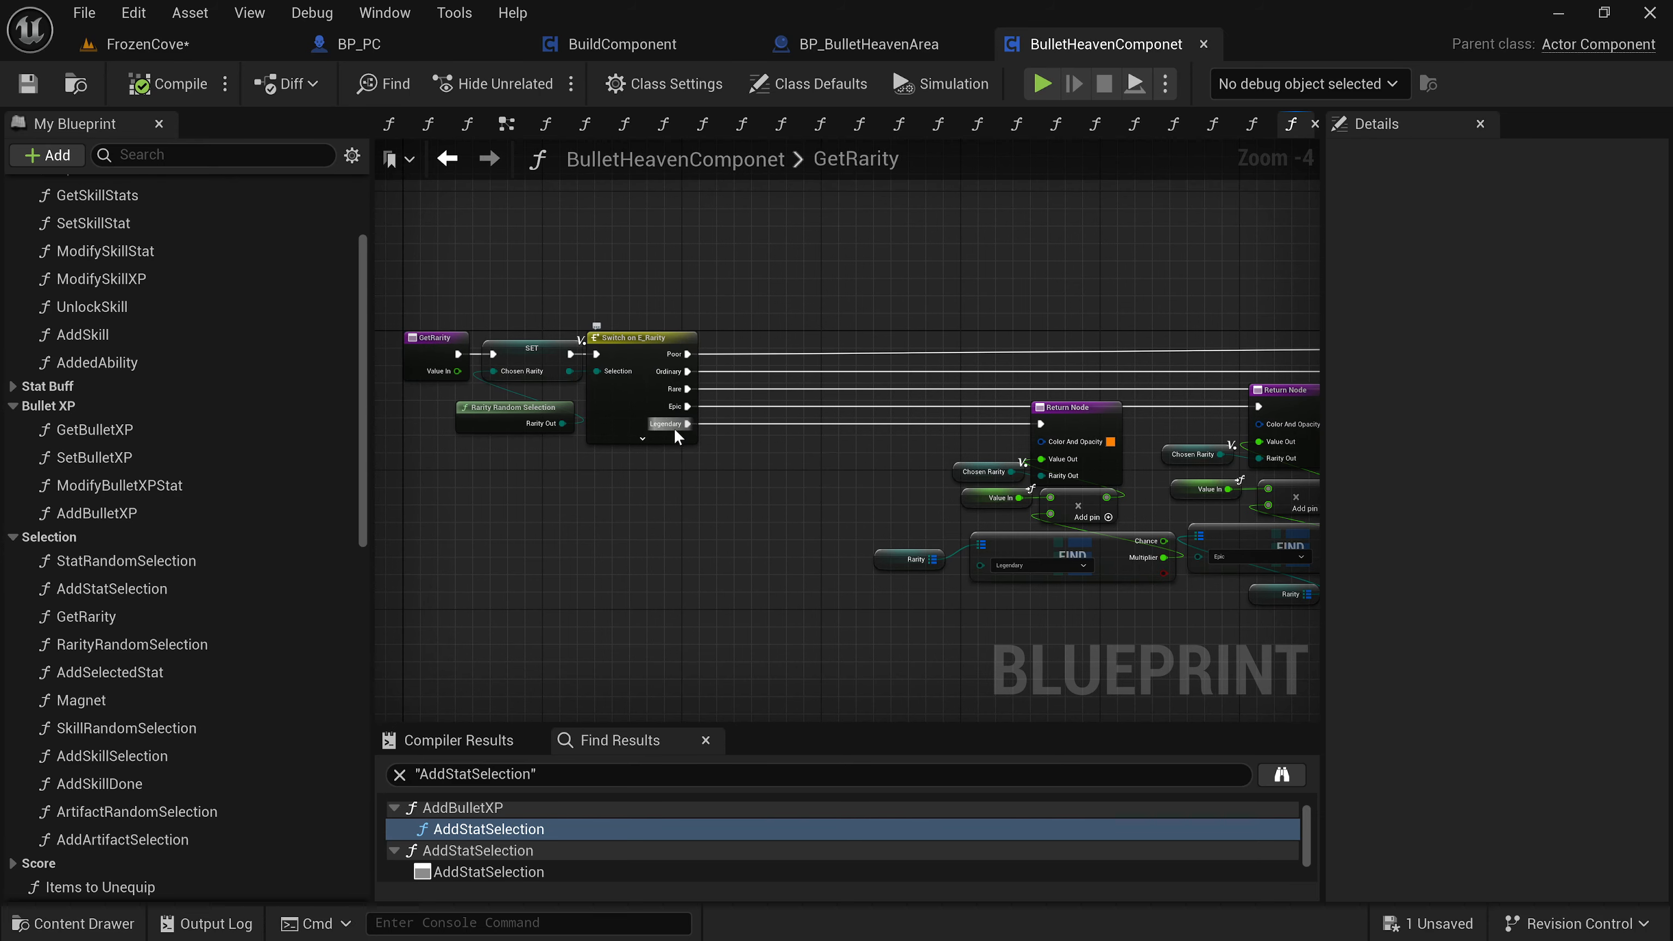
Examine the return nodes for each rarity in GetRarity, including their colours and multiplier lookups.
right_drag(795, 561, 389, 559)
right_drag(1047, 681, 674, 625)
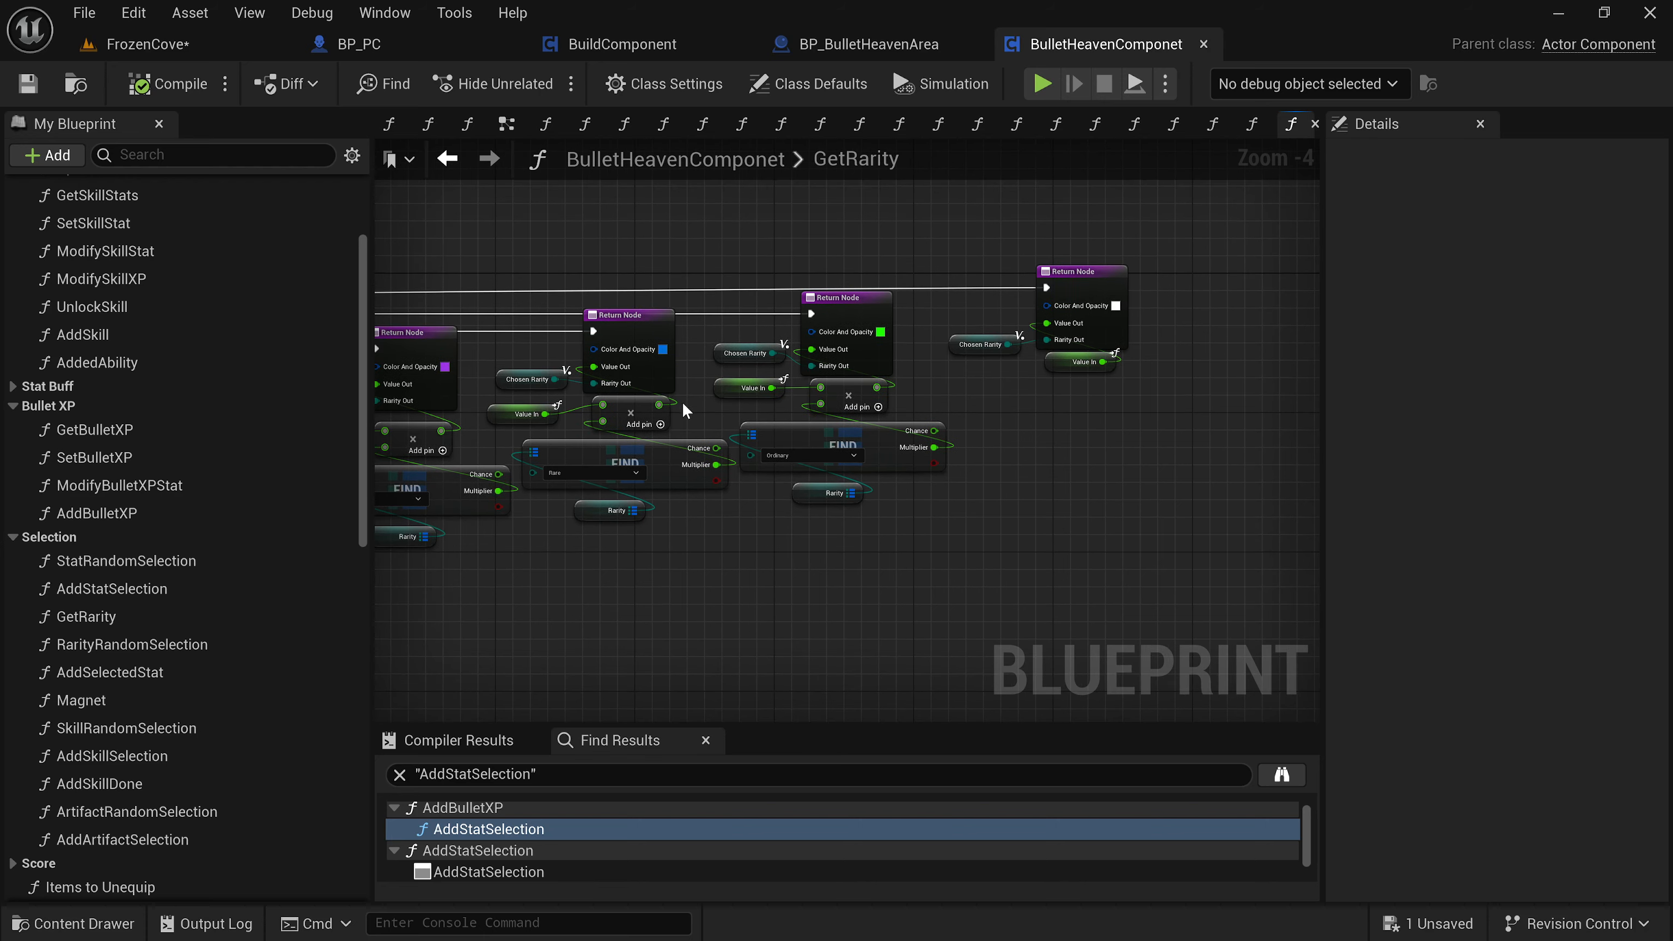
right_drag(684, 410, 825, 417)
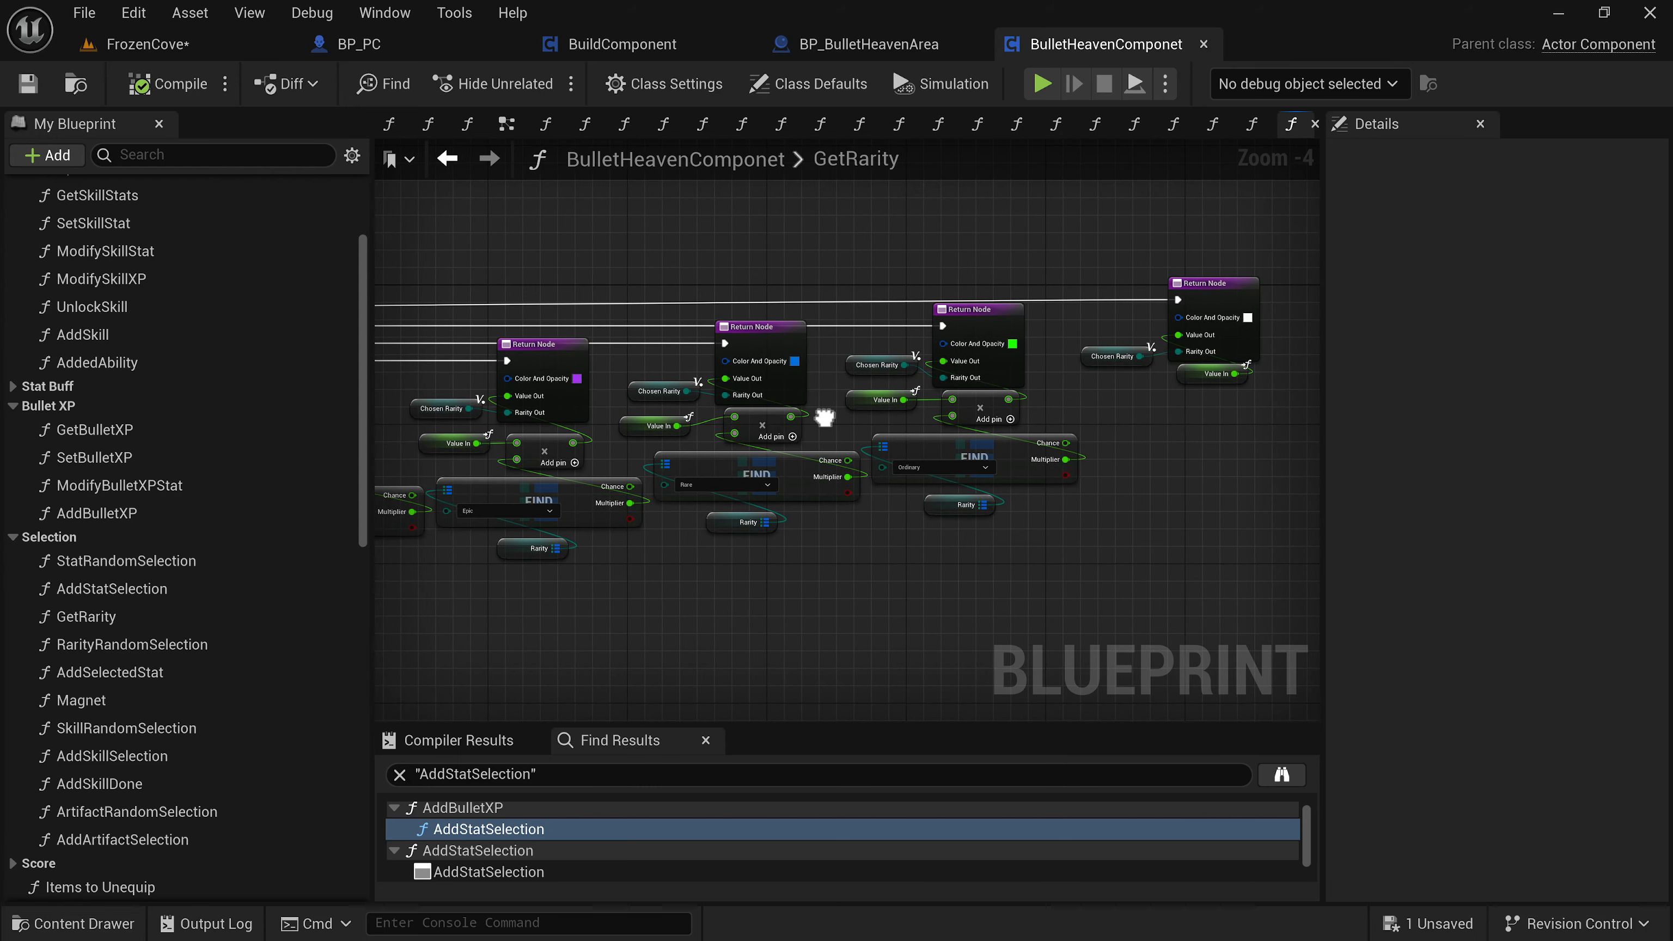
Select the Rarity variable, expand its default map, and inspect the Chance and Multiplier of Poor and Ordinary.
click(933, 509)
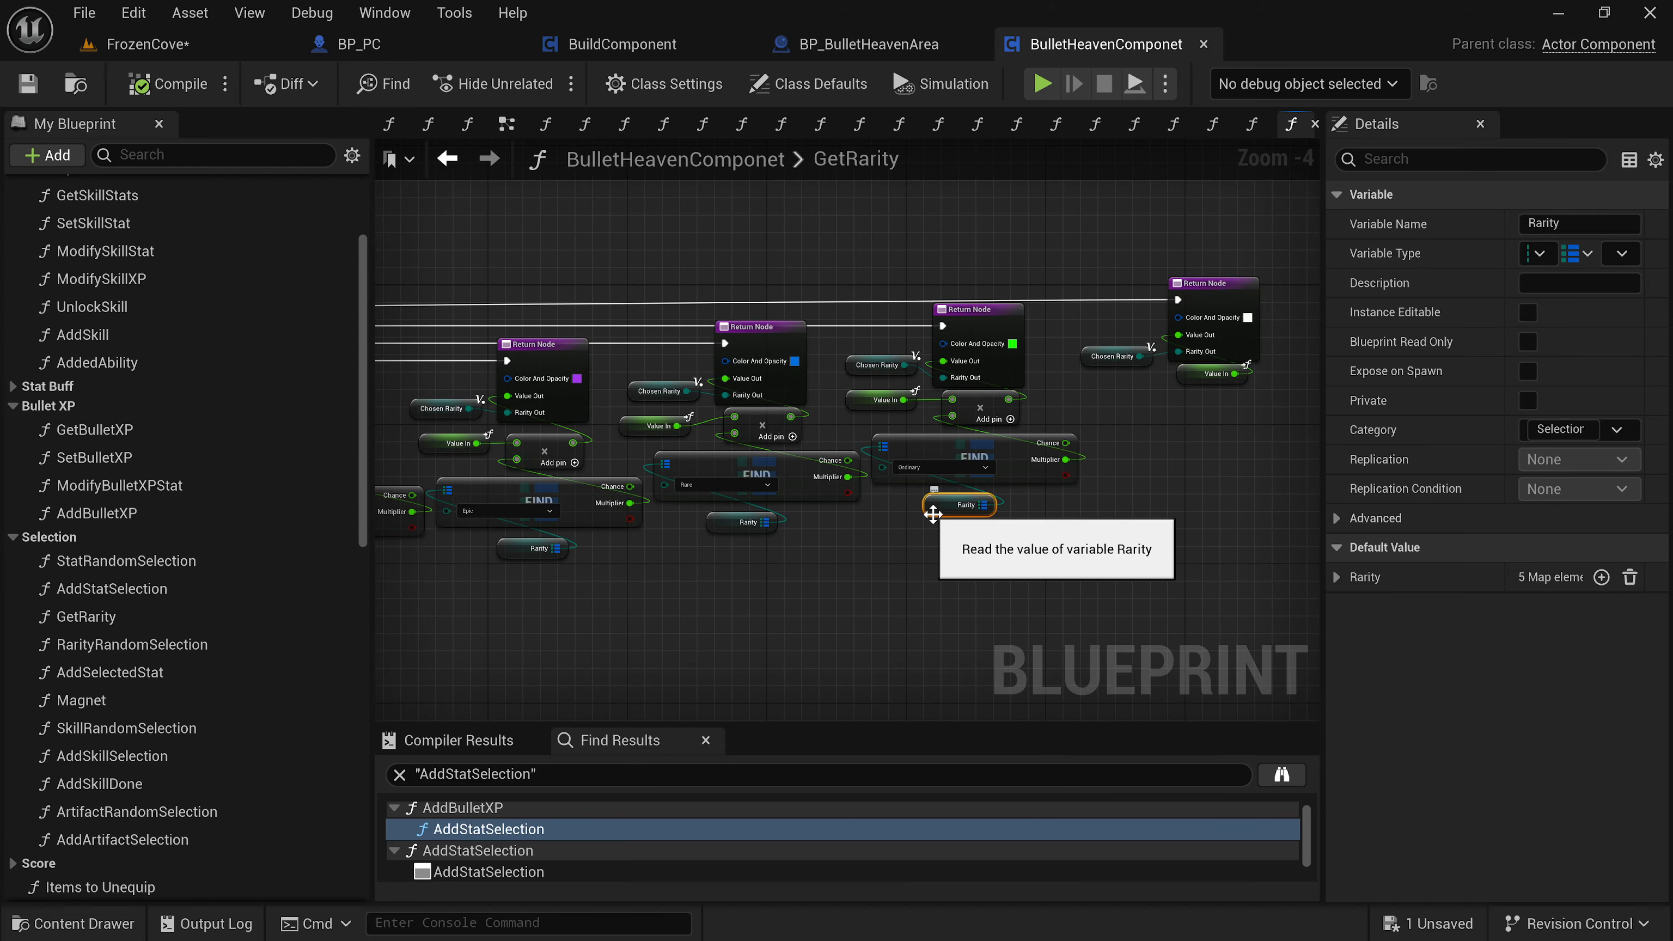
click(1336, 577)
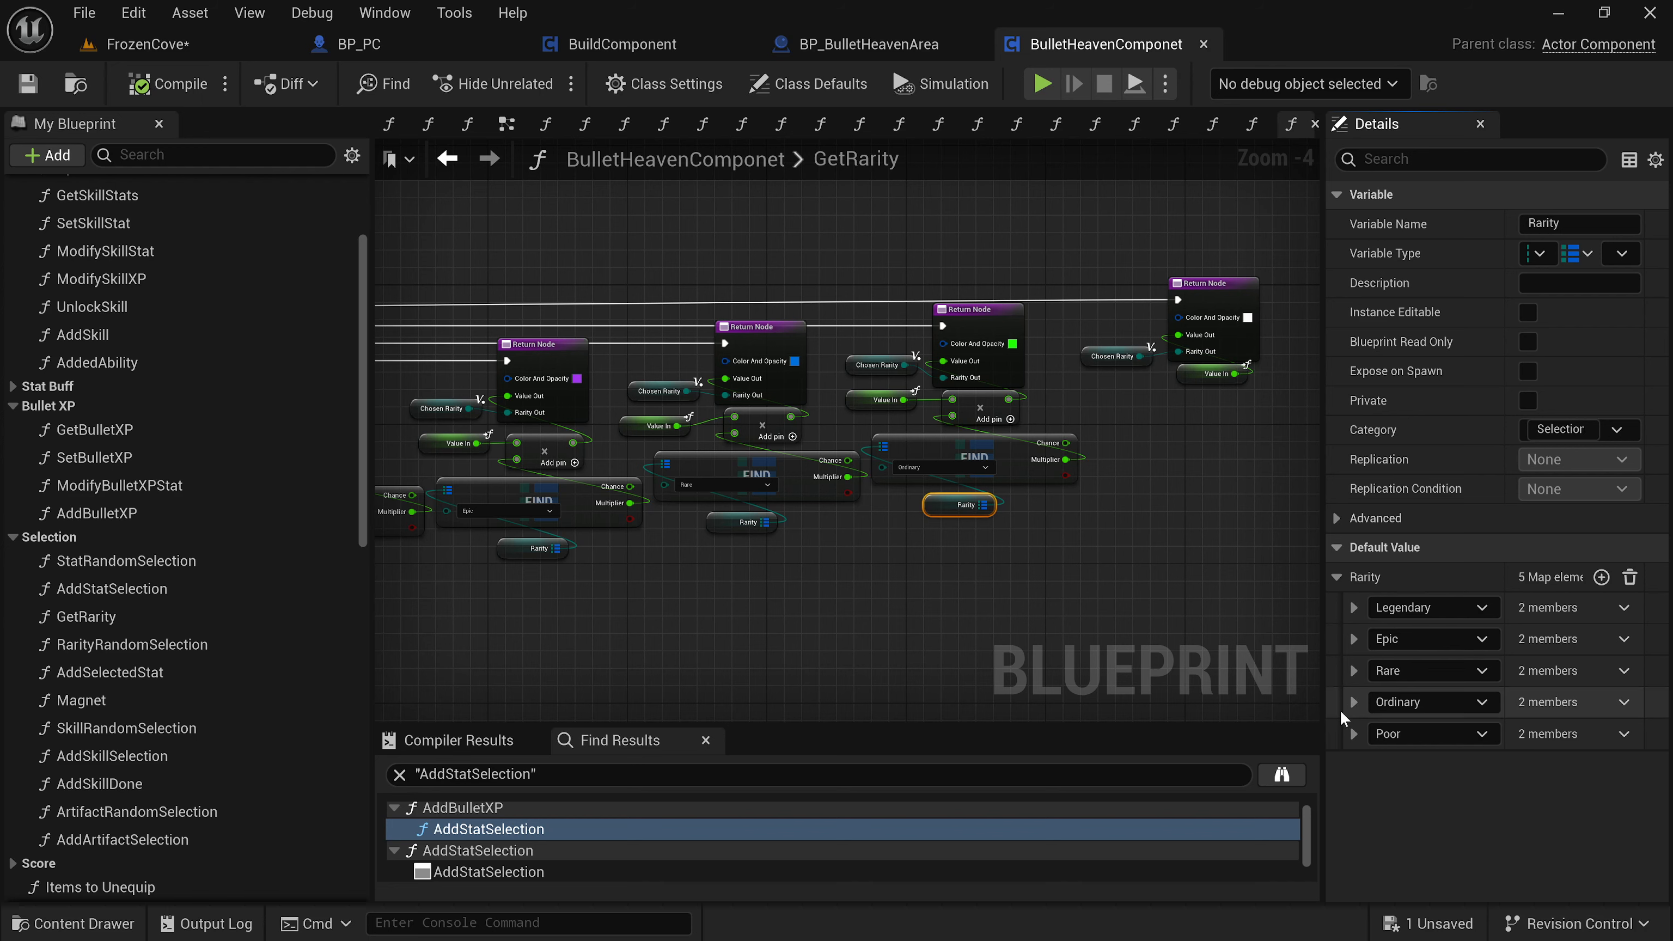
click(1348, 734)
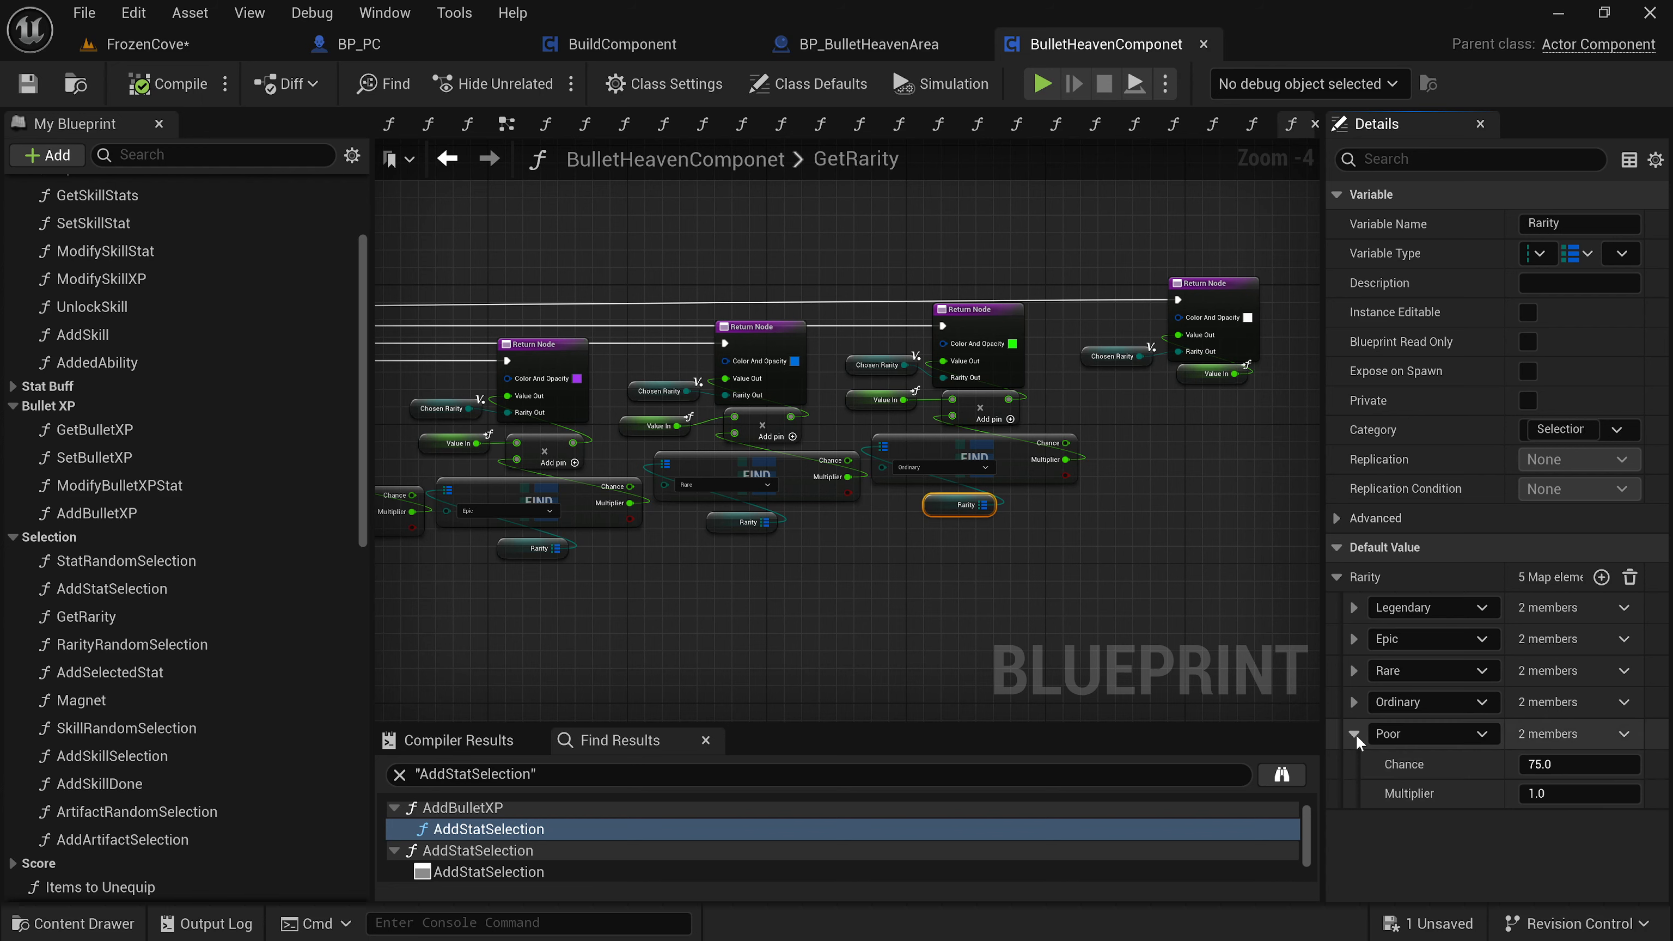
click(1353, 734)
click(1353, 702)
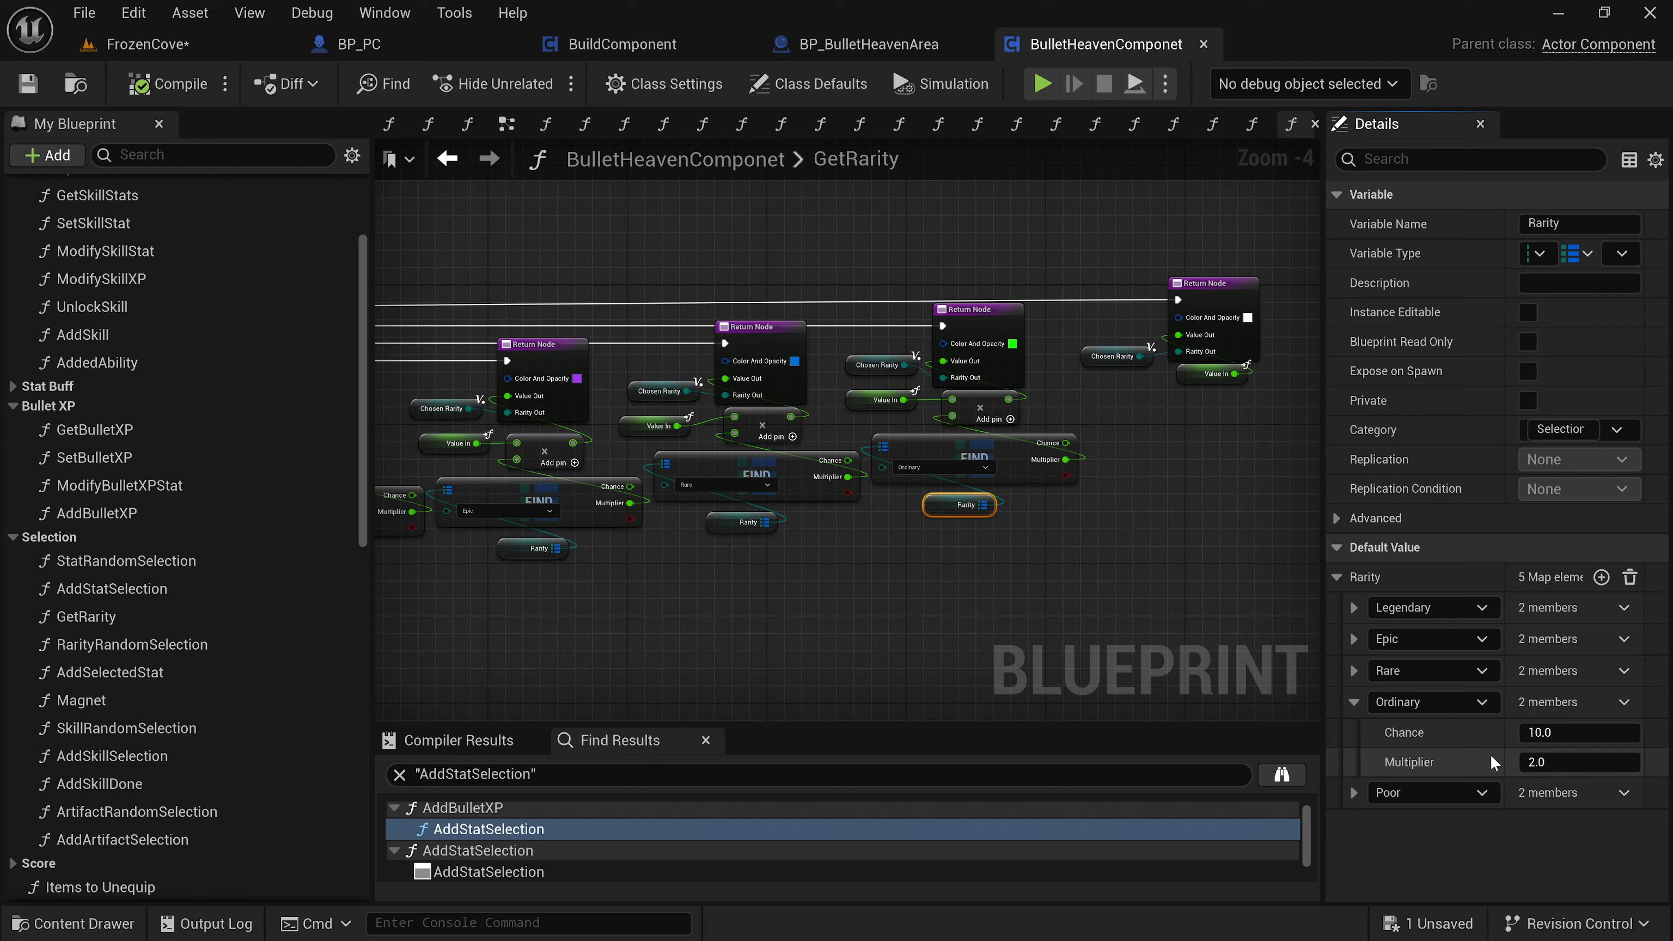
click(1352, 702)
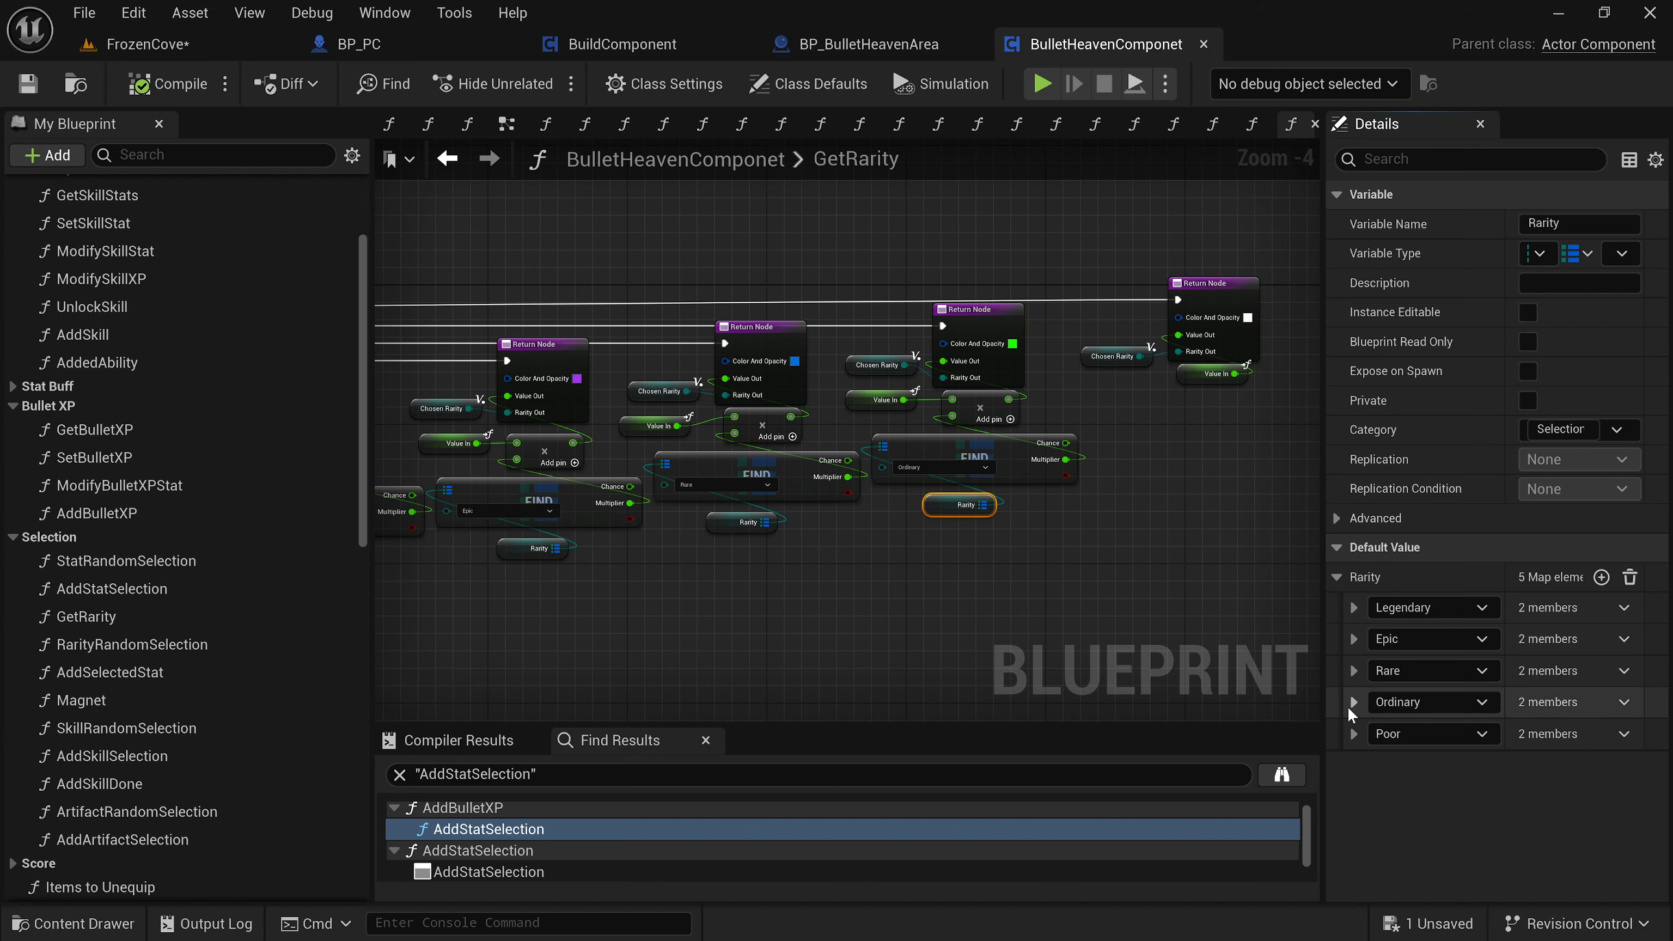
Inspect the Chance and Multiplier of the Rare, Epic and Legendary entries in the Rarity map, and collapse them.
click(1355, 671)
click(1355, 639)
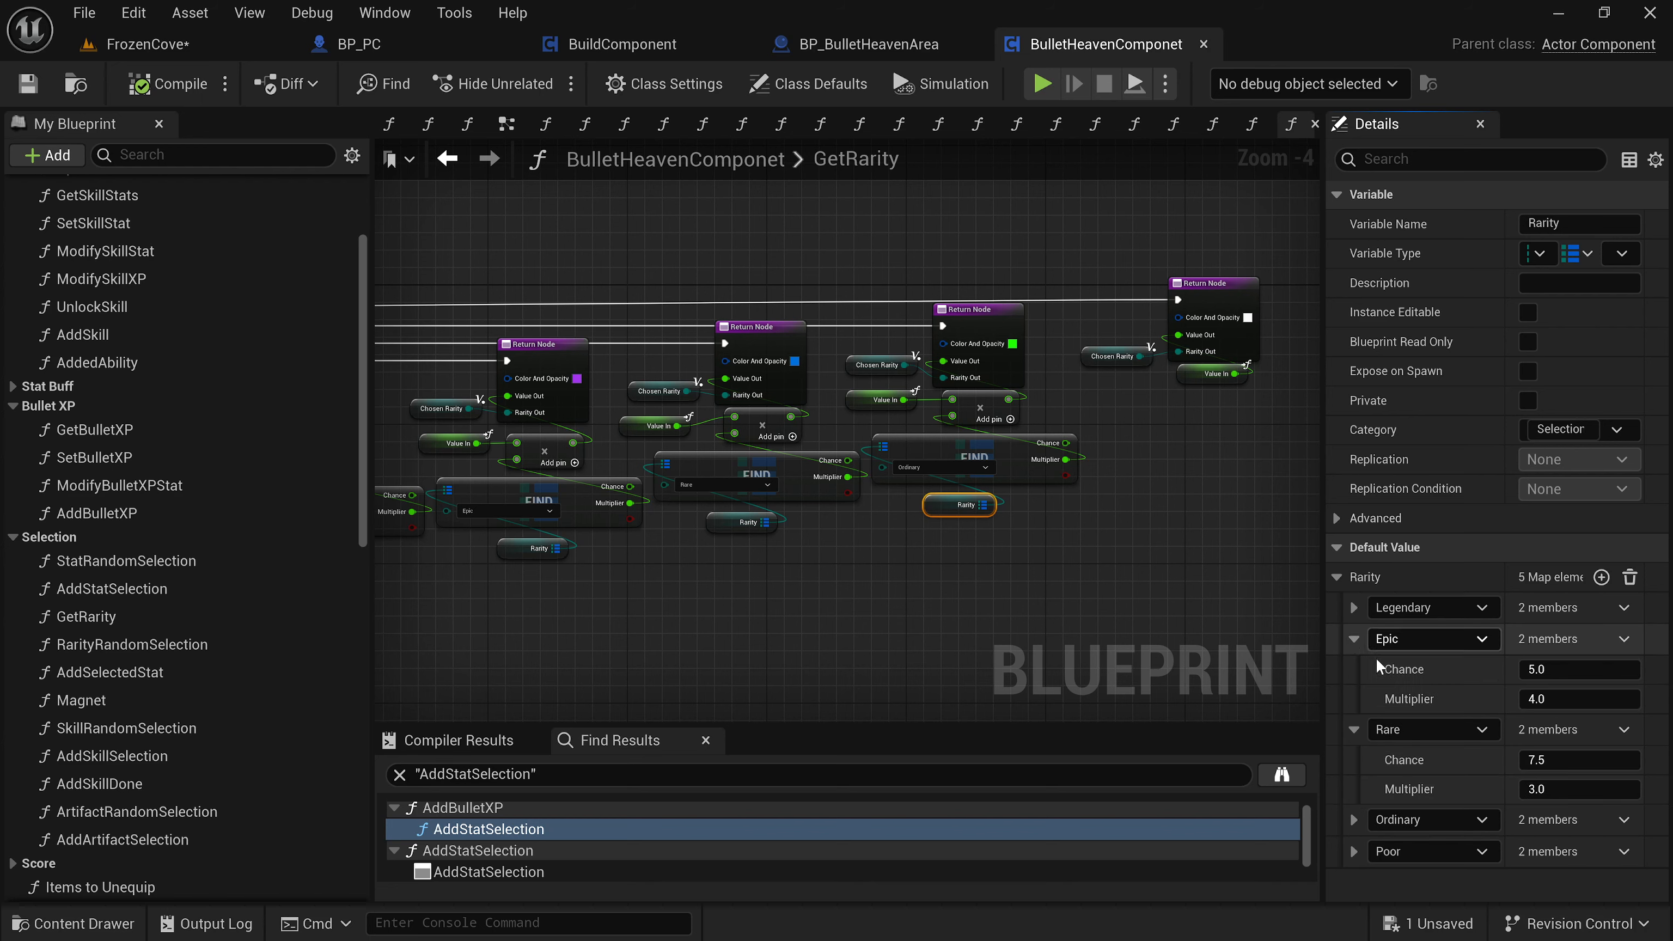
click(1355, 607)
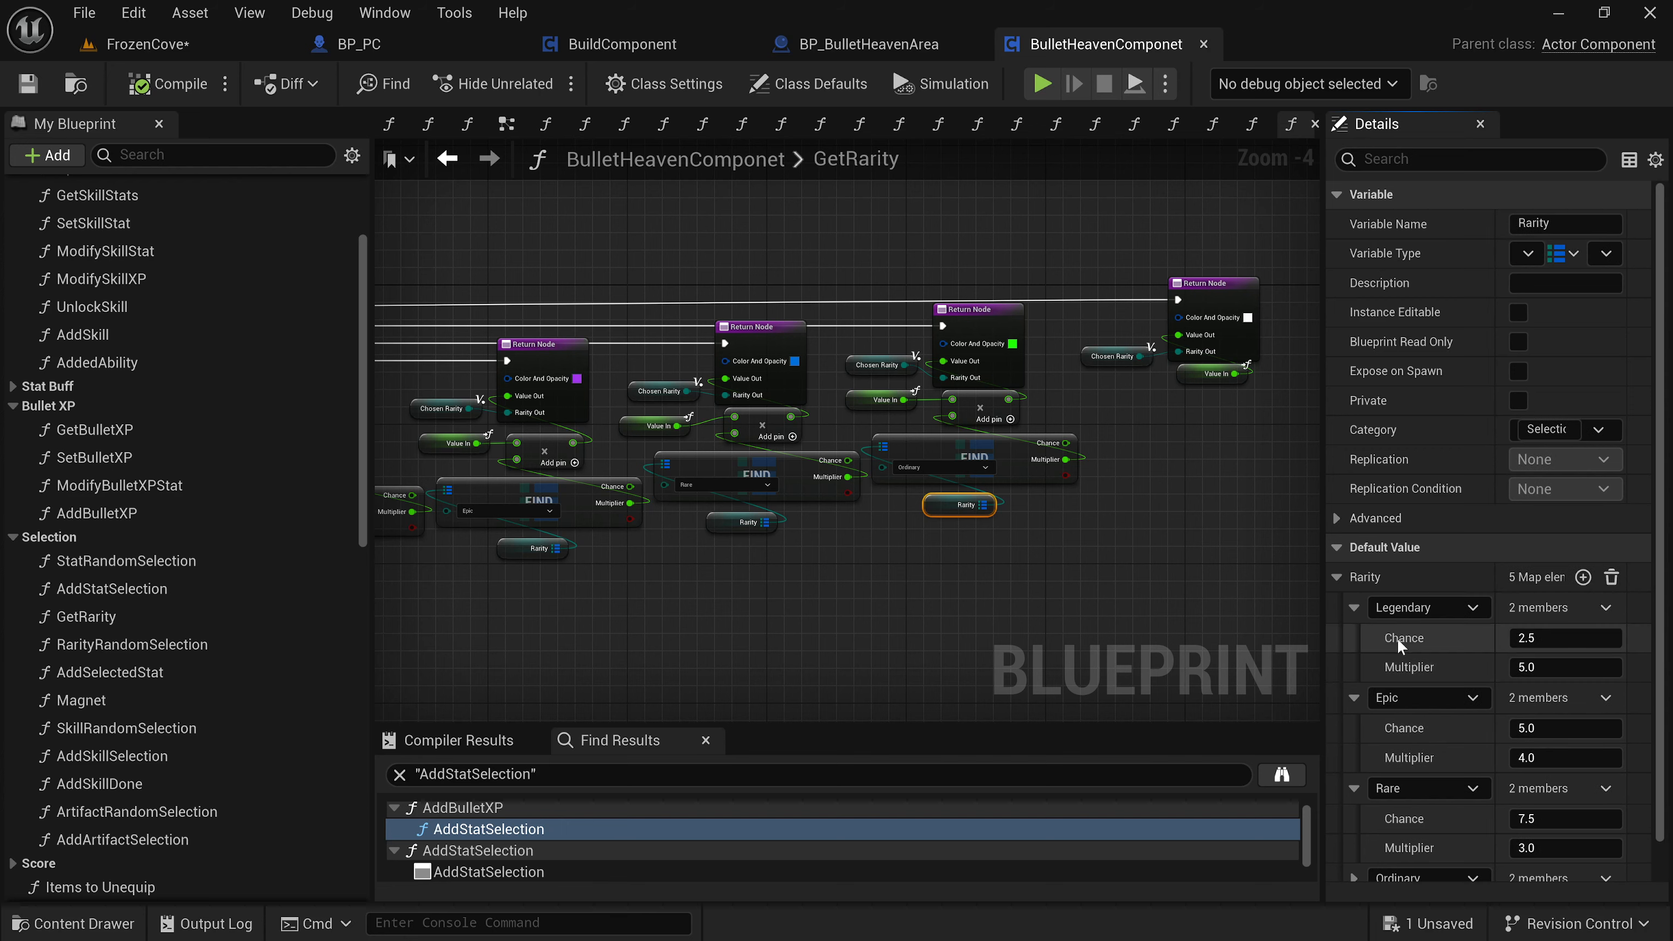
click(1355, 608)
click(1353, 638)
click(1353, 670)
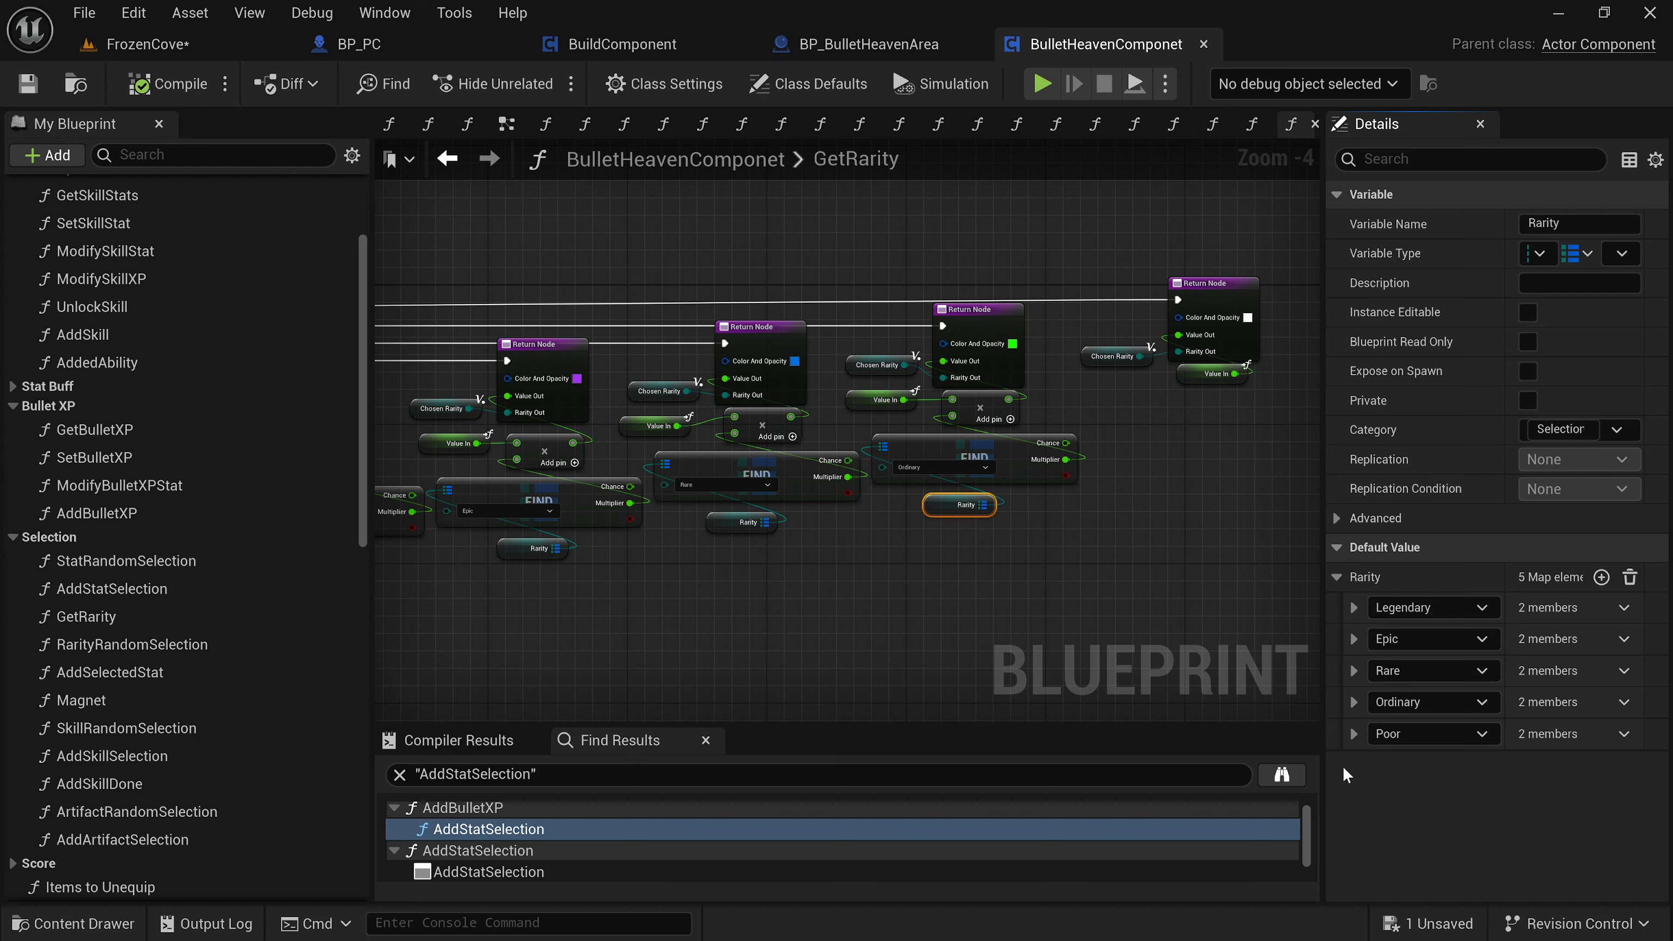
Compare the Chance and Multiplier values across all rarities from Legendary down to Poor, and collapse every entry.
click(1354, 607)
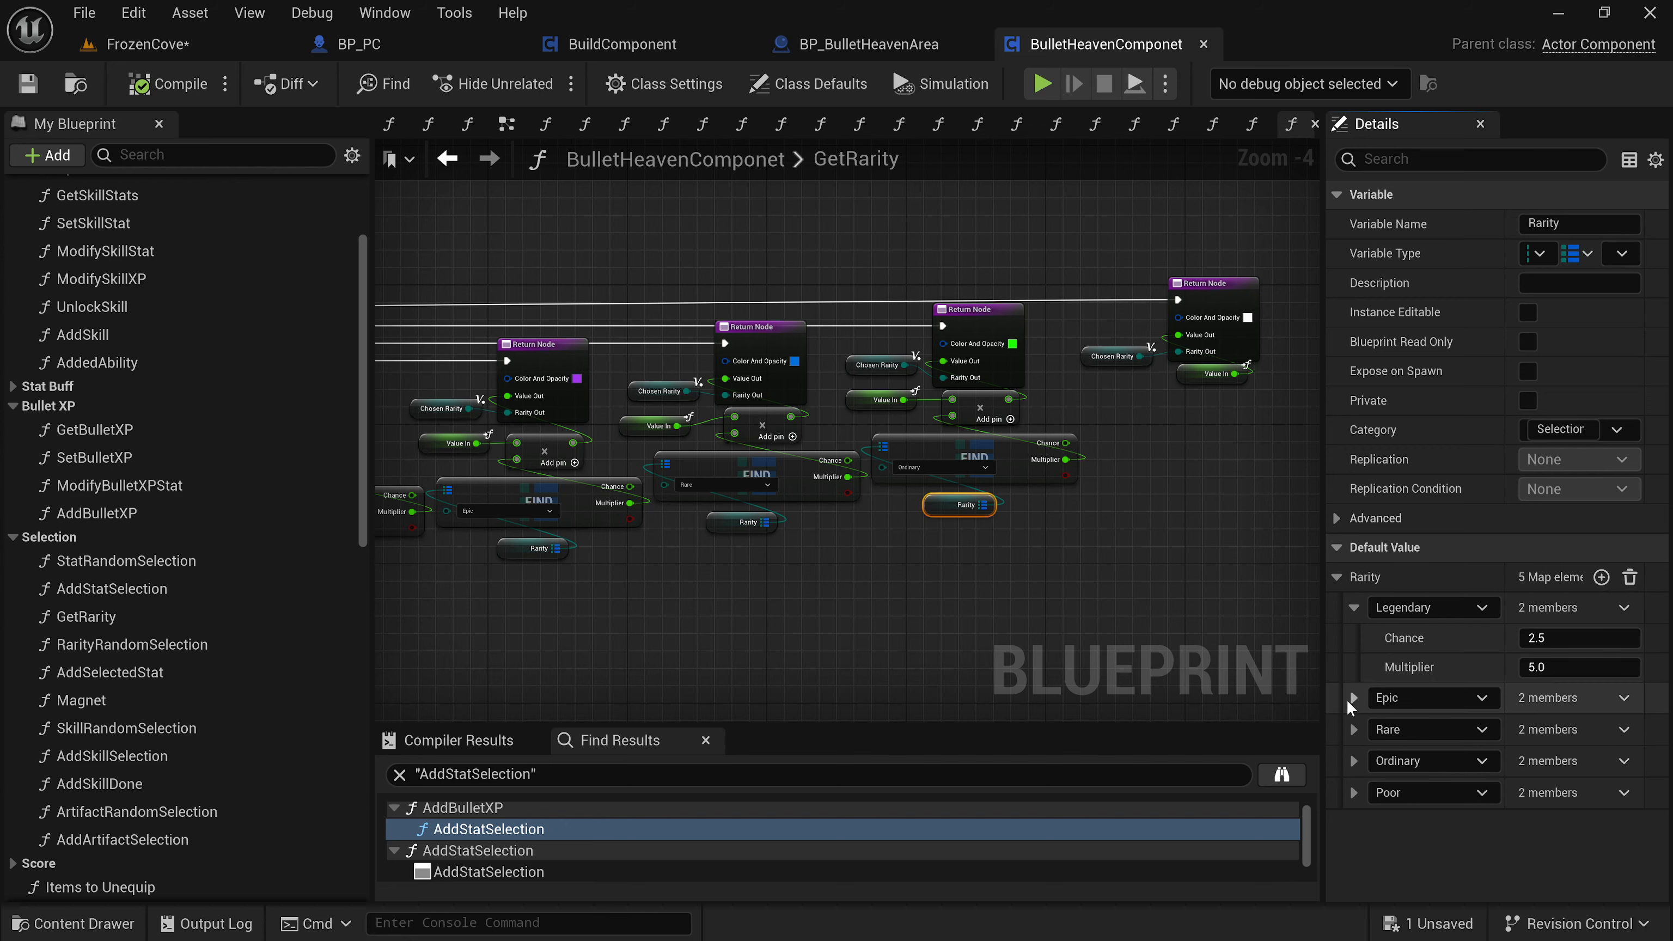
click(1346, 602)
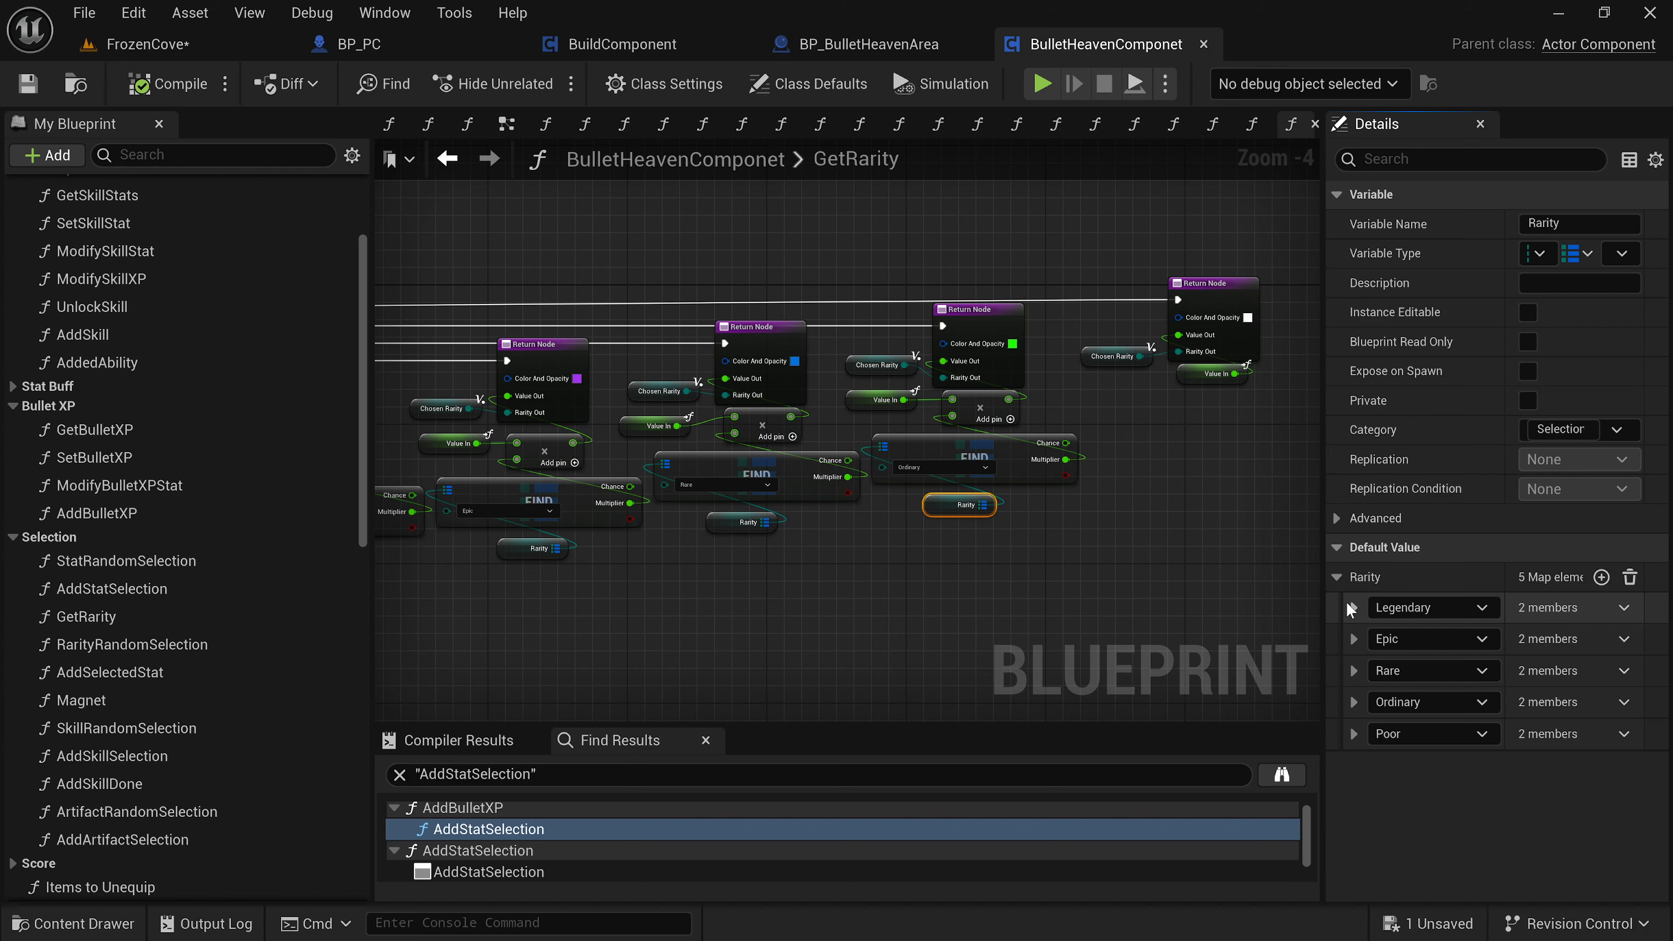
click(1348, 637)
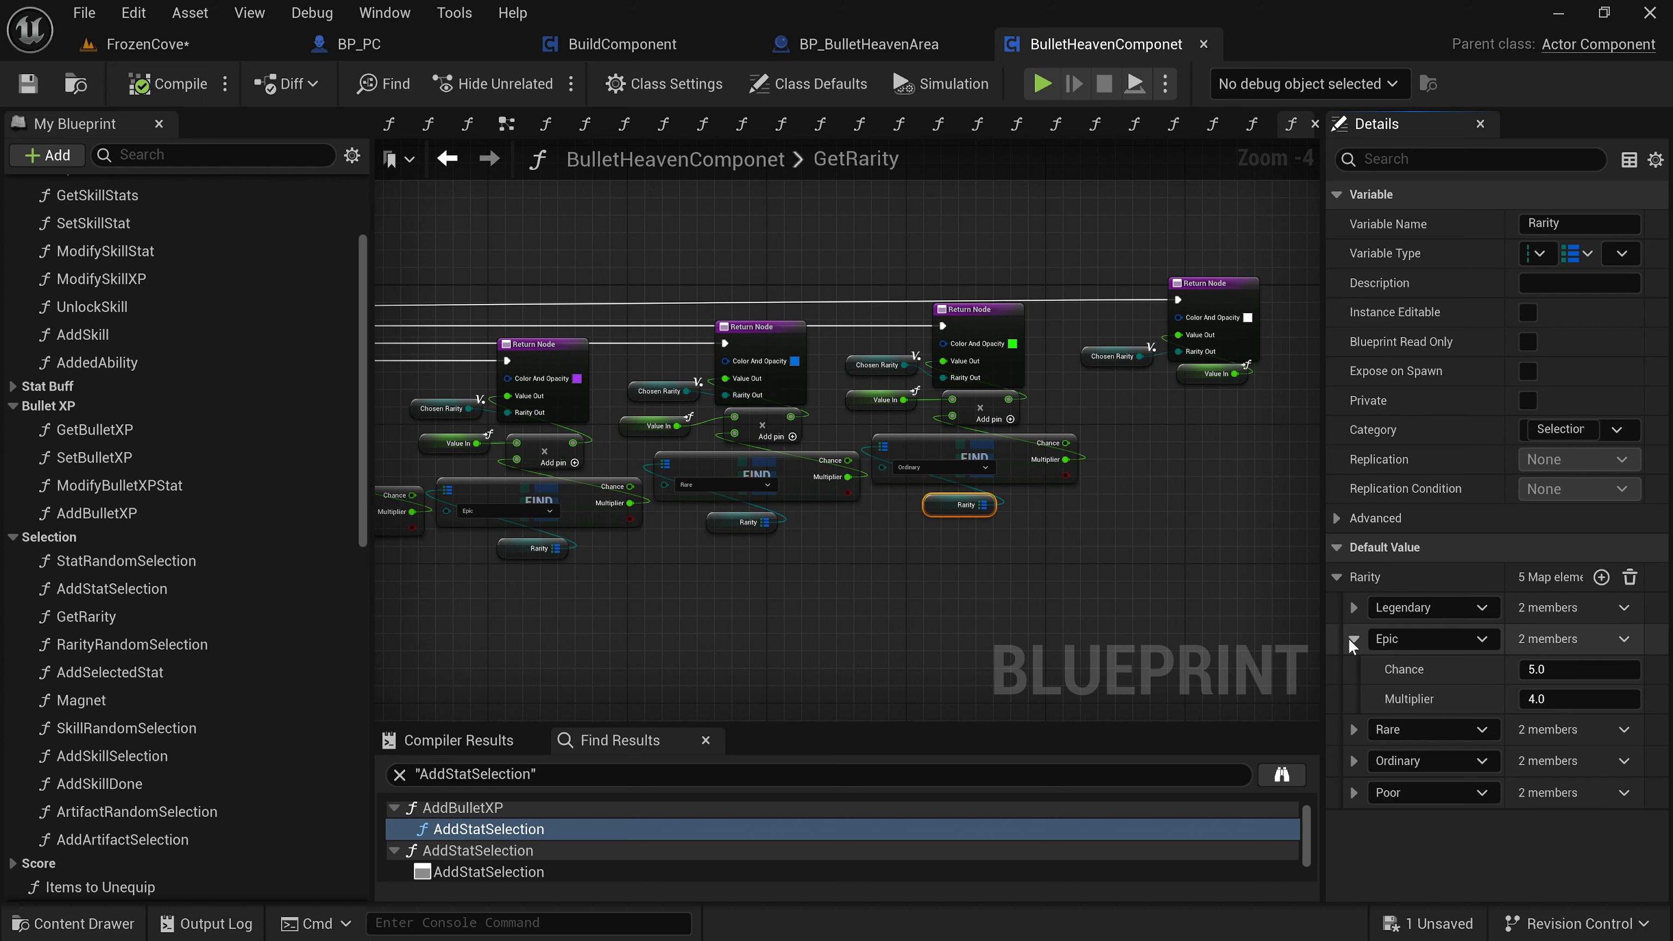
click(1349, 730)
click(1354, 819)
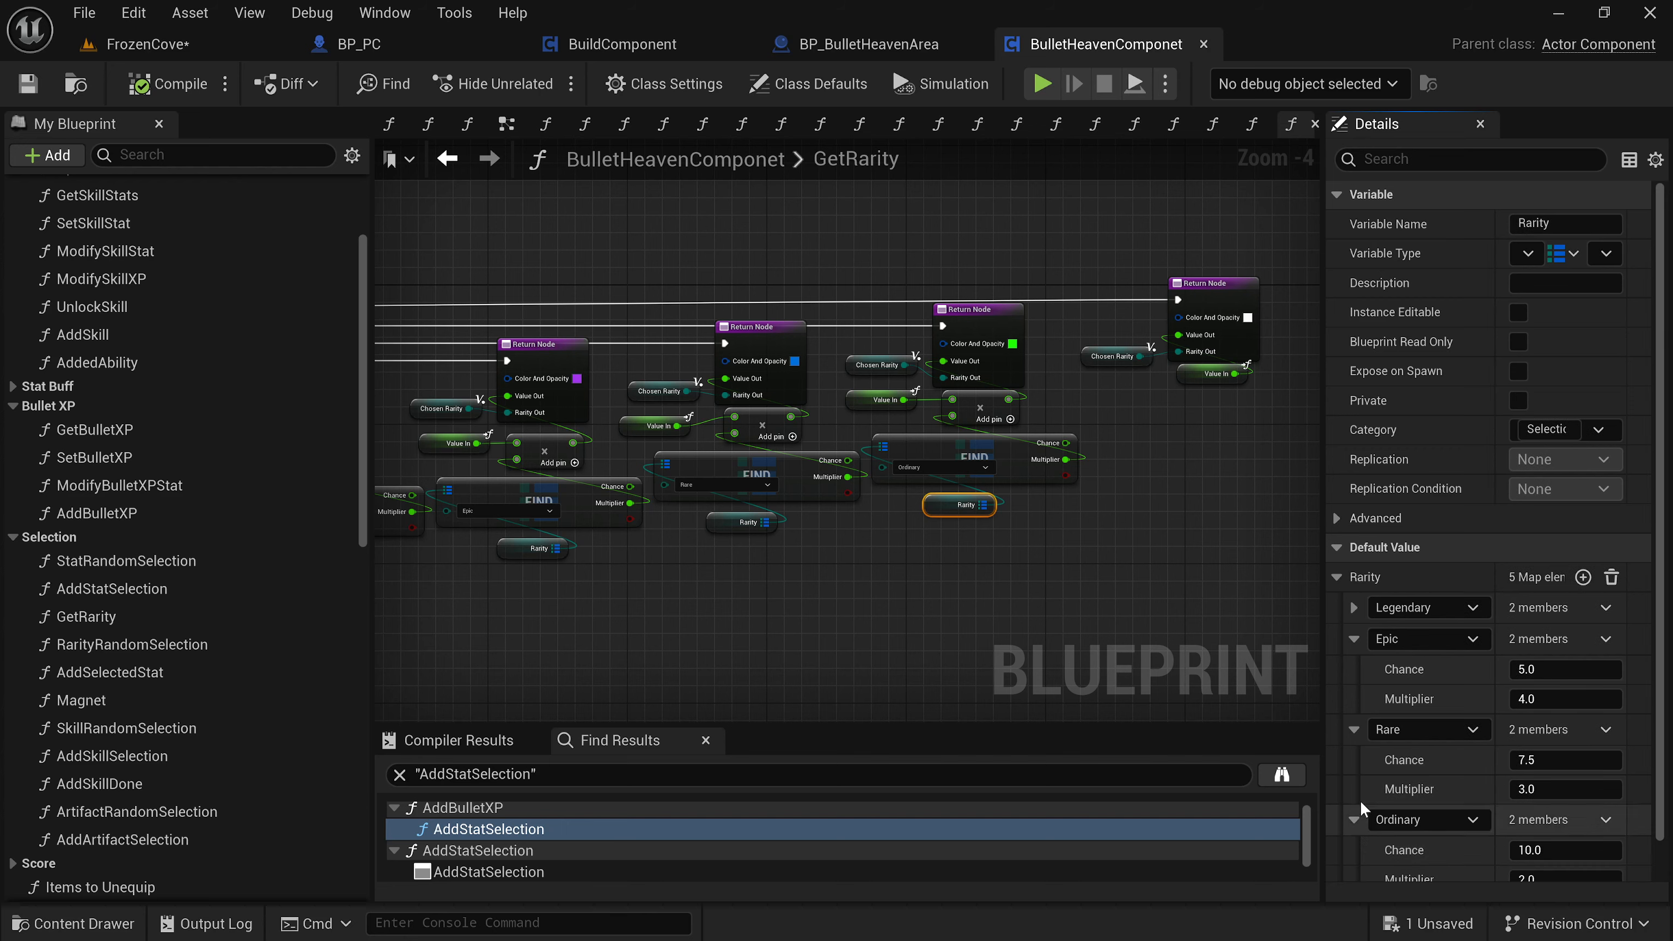
scroll(1359, 796, down, 2)
click(1346, 868)
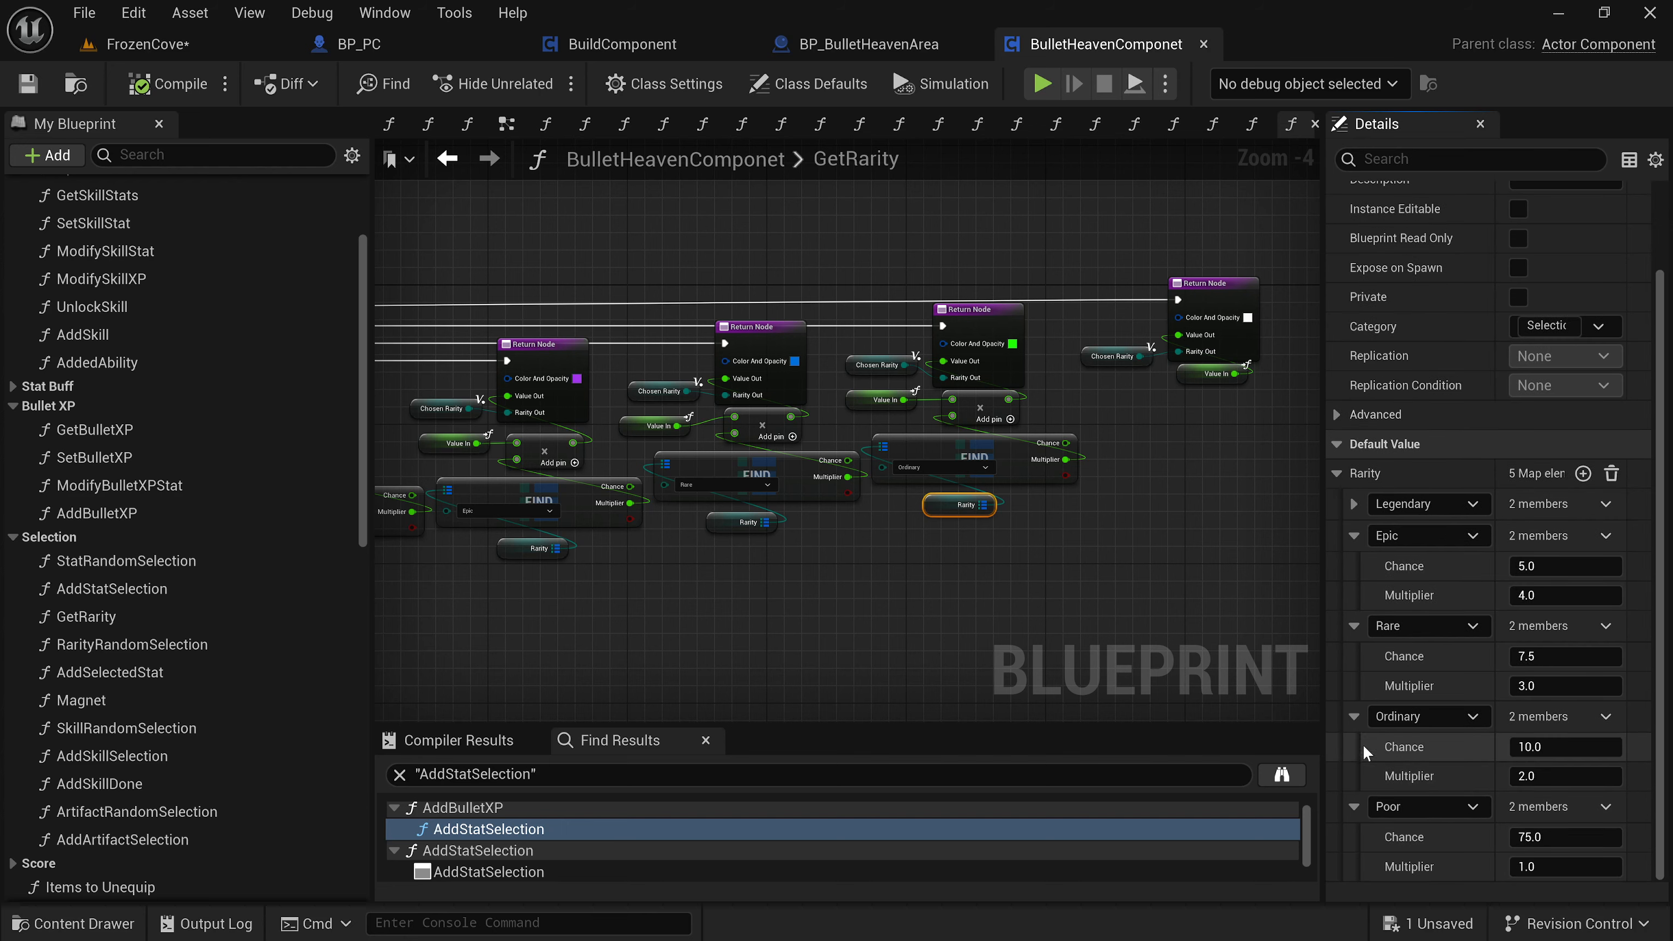
scroll(1446, 577, up, 2)
click(1352, 639)
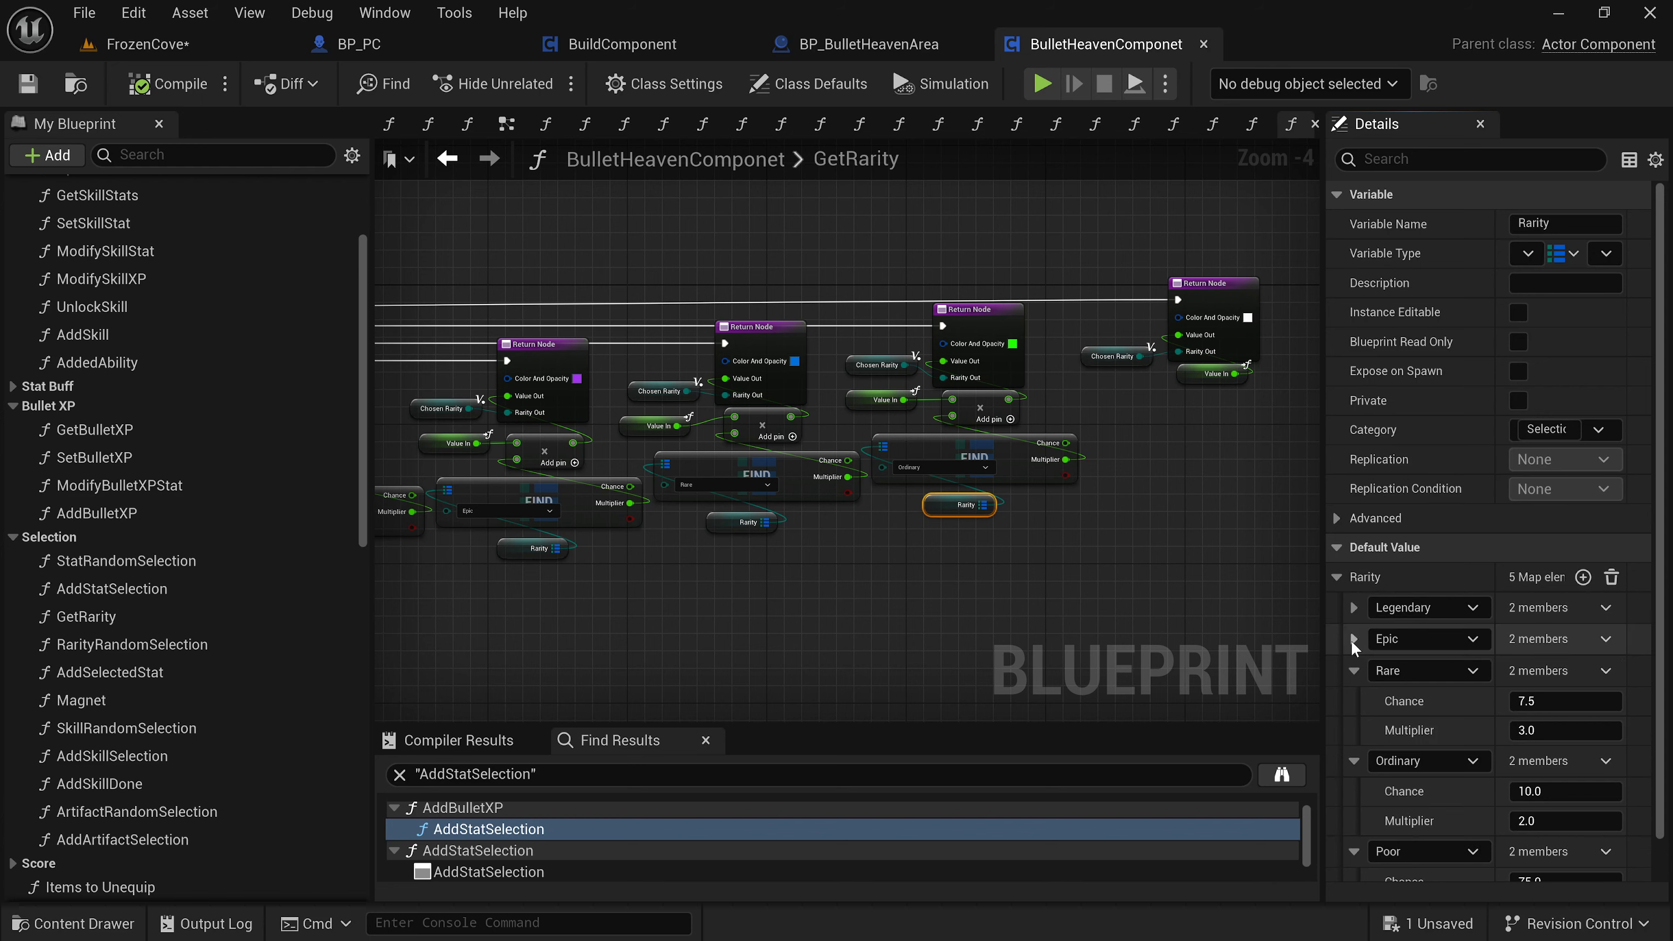
click(1352, 674)
click(1356, 702)
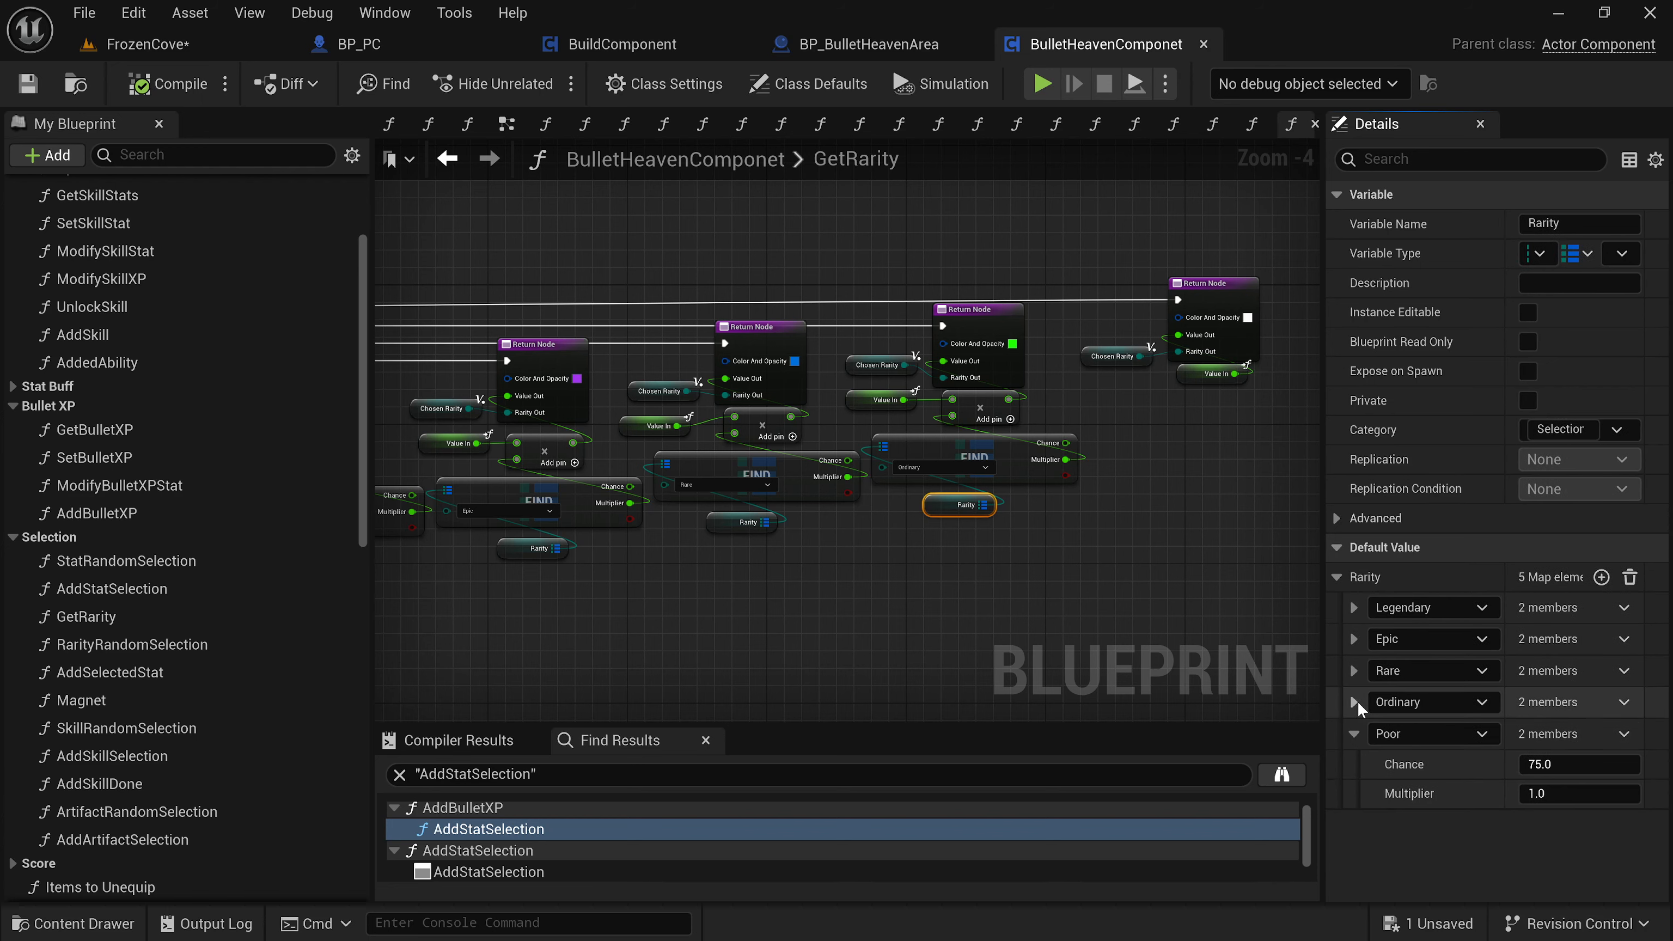
click(1355, 734)
Return to the FrozenCove level and collapse the Strength and Magnet entries of the selected BP_BulletHeavenArea.
click(148, 43)
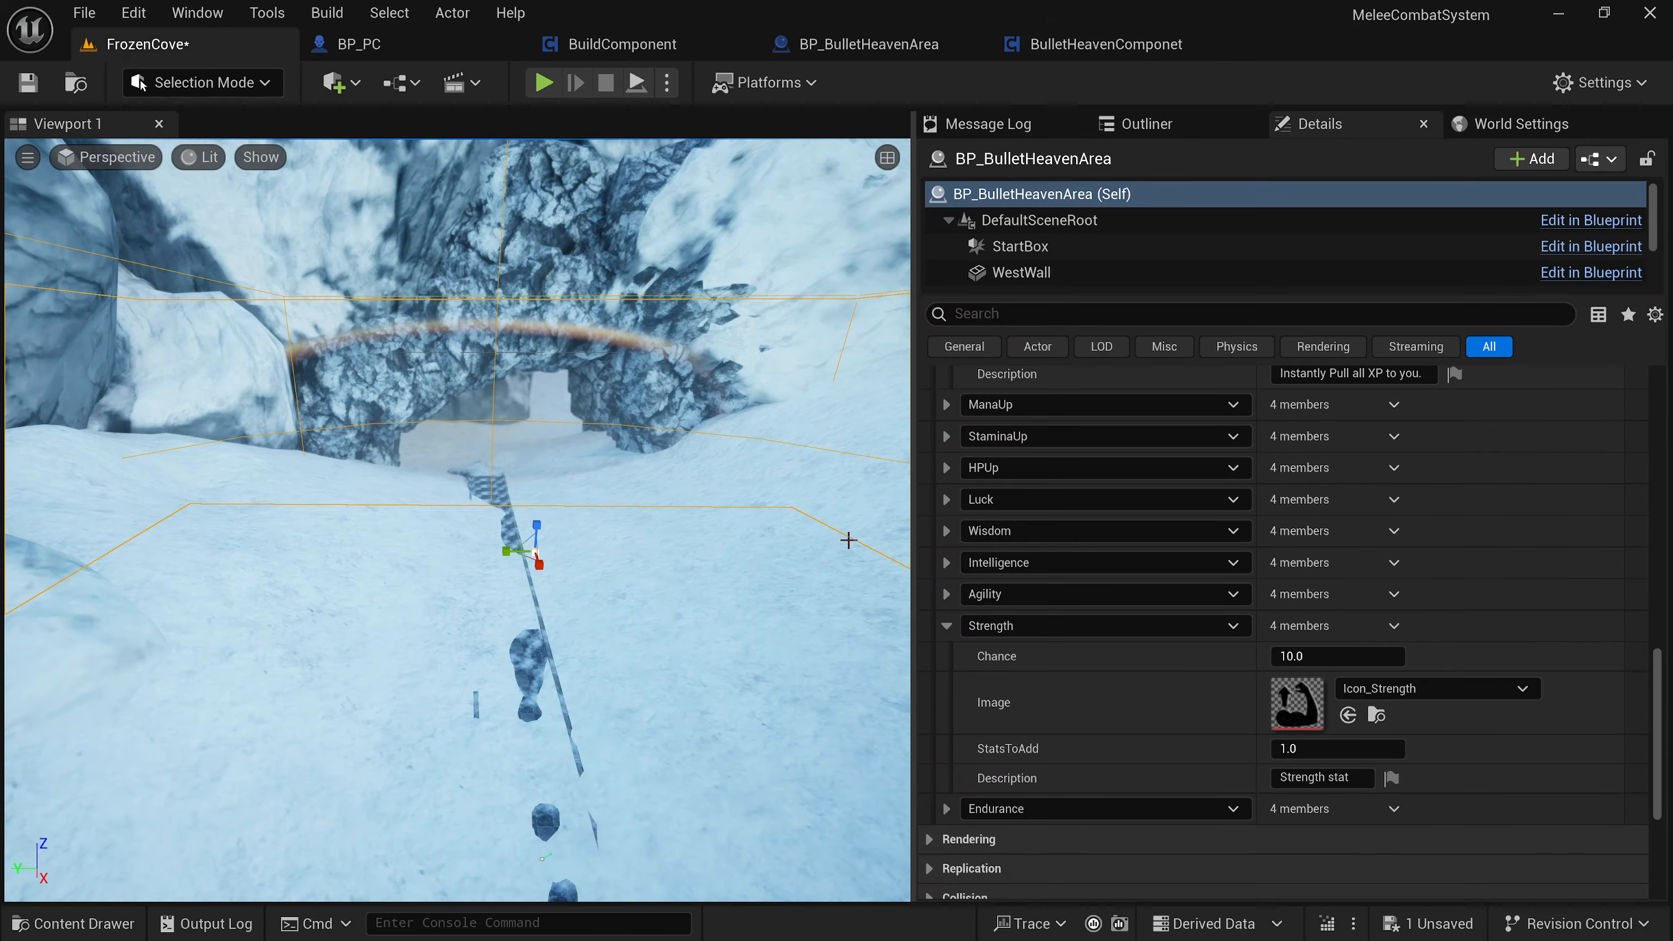
click(946, 625)
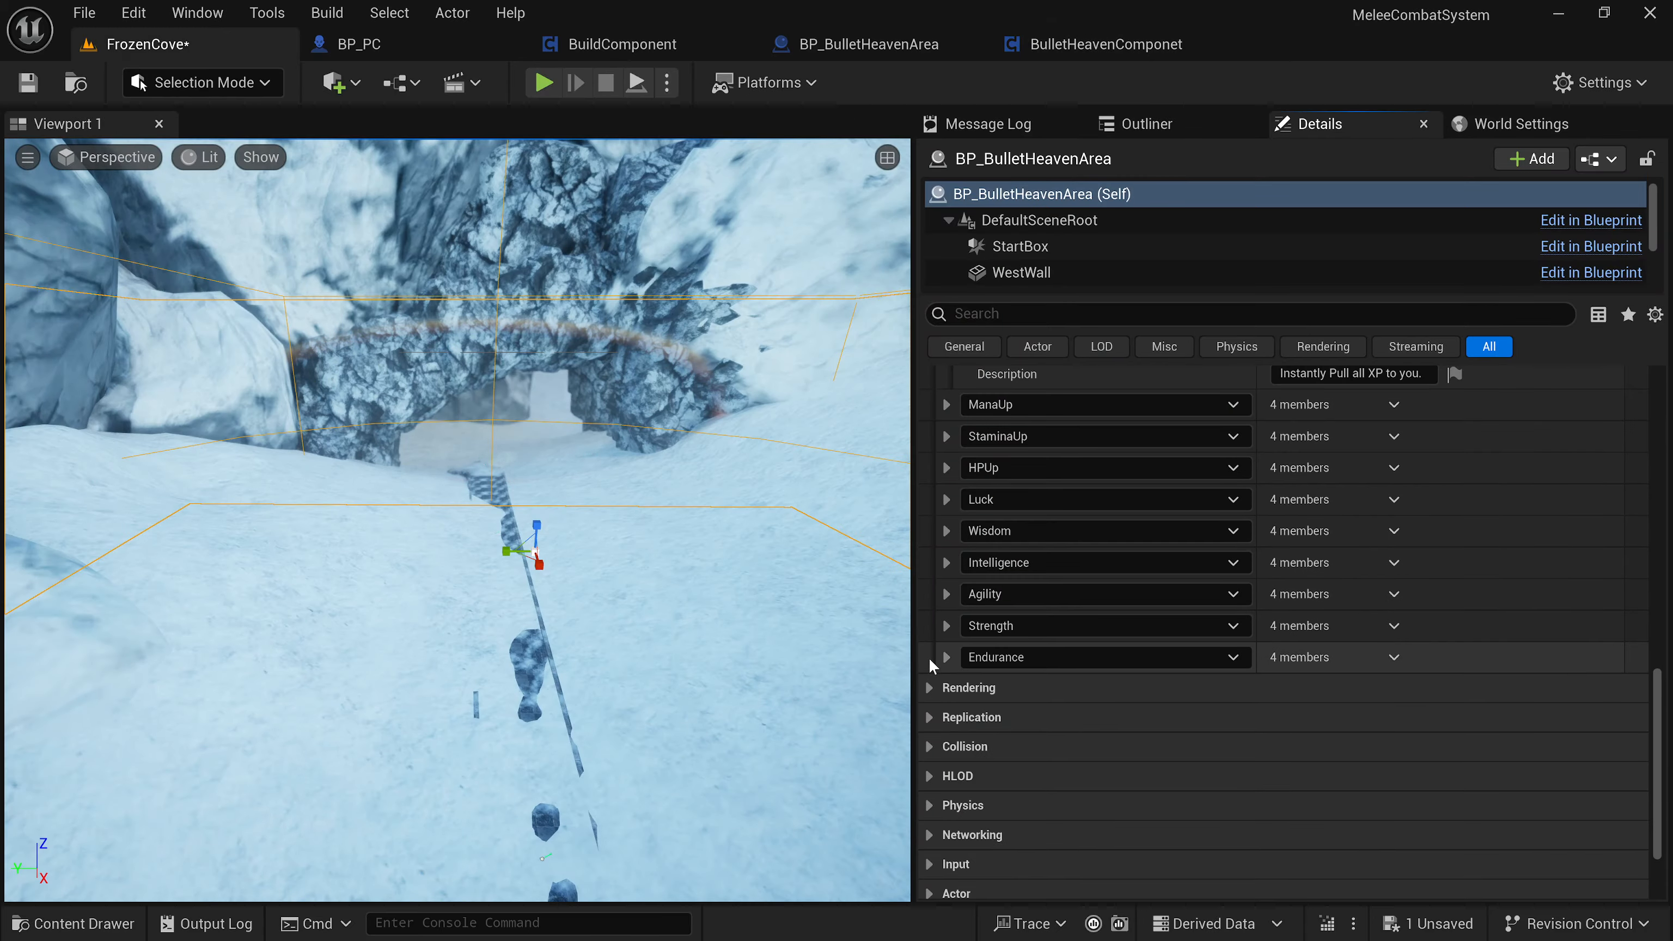
scroll(983, 621, down, 2)
scroll(971, 580, up, 2)
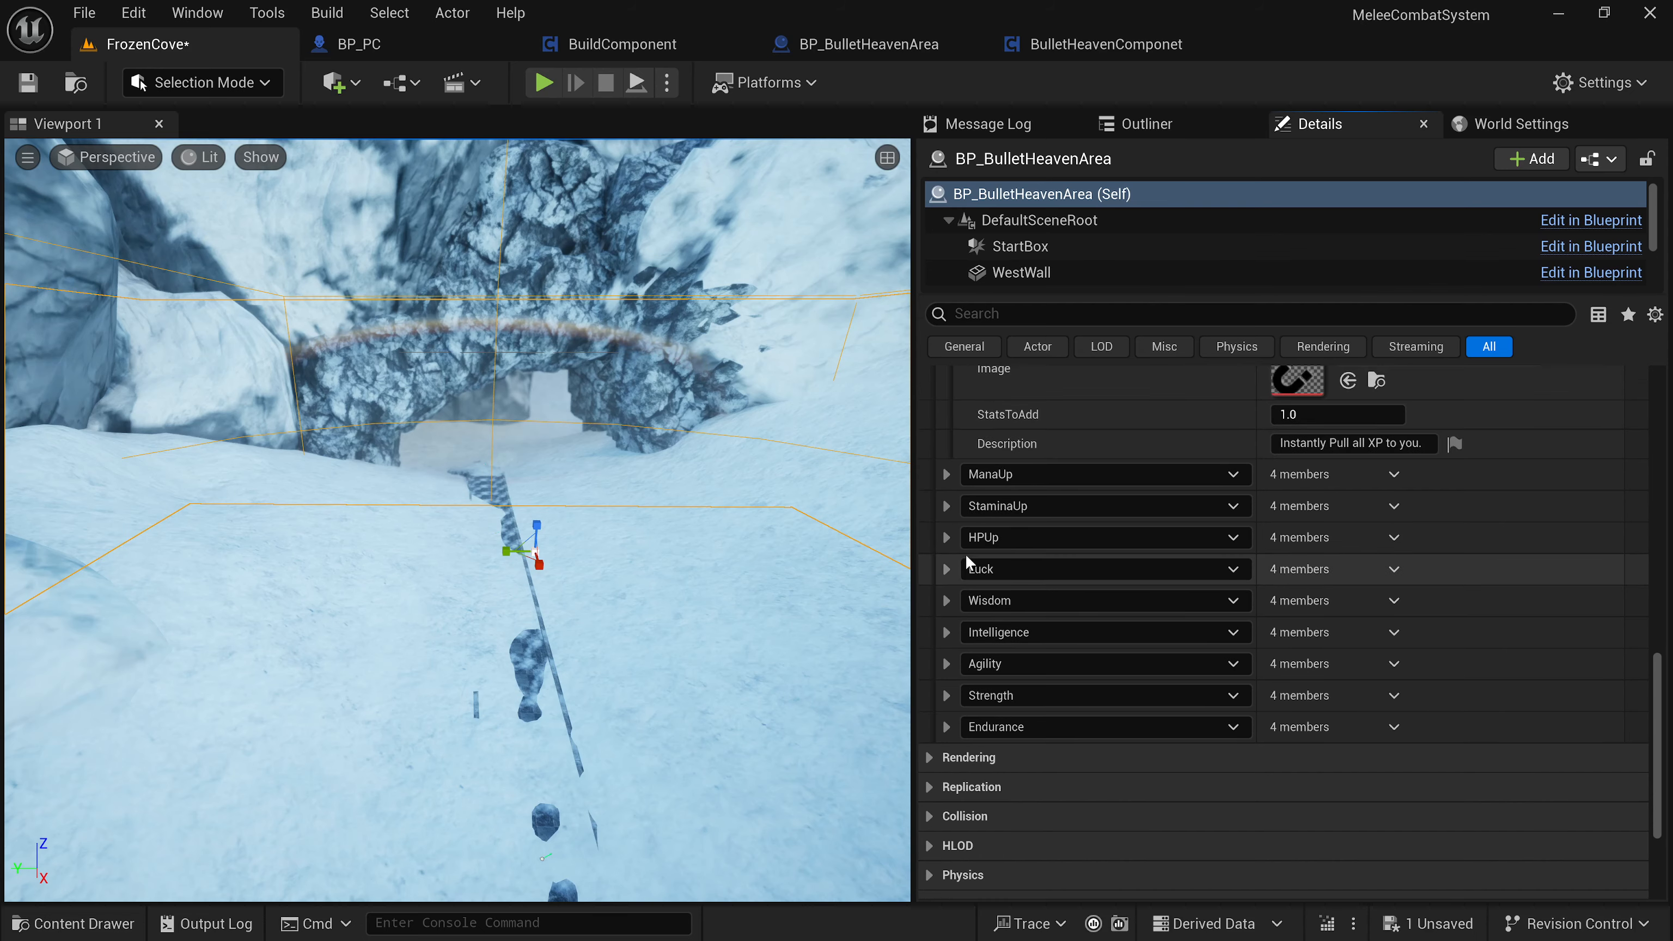
scroll(950, 527, up, 2)
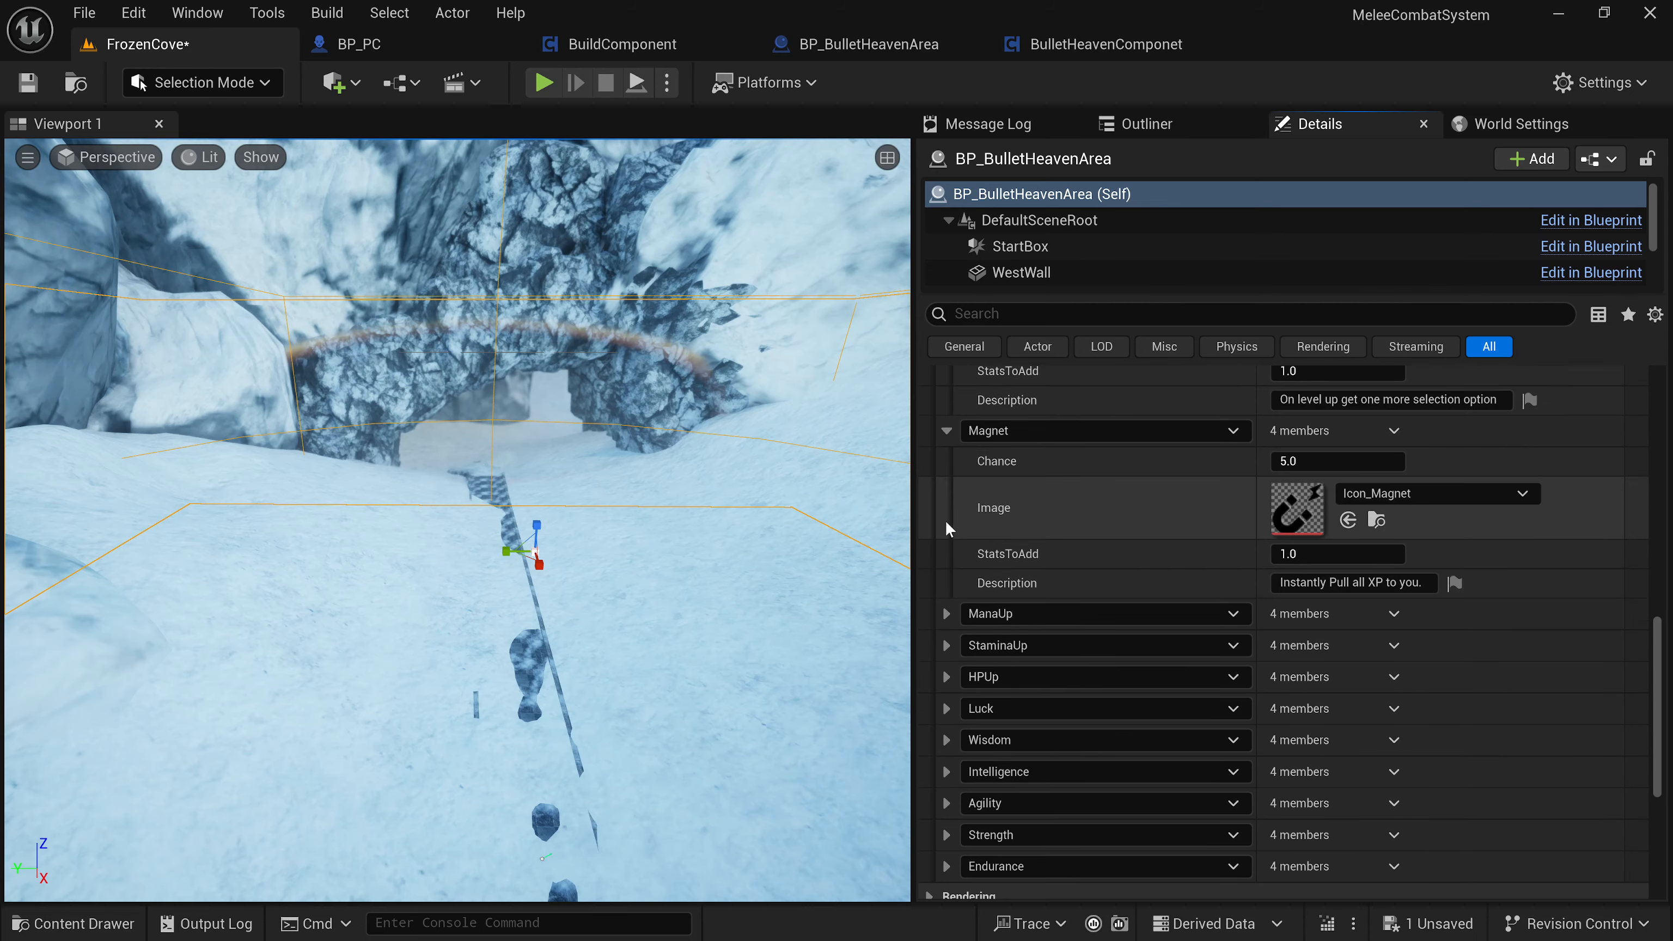
click(947, 430)
Collapse the BHStat Selections and Spawn Enemies List maps of the selected Bullet Heaven area.
scroll(972, 527, up, 5)
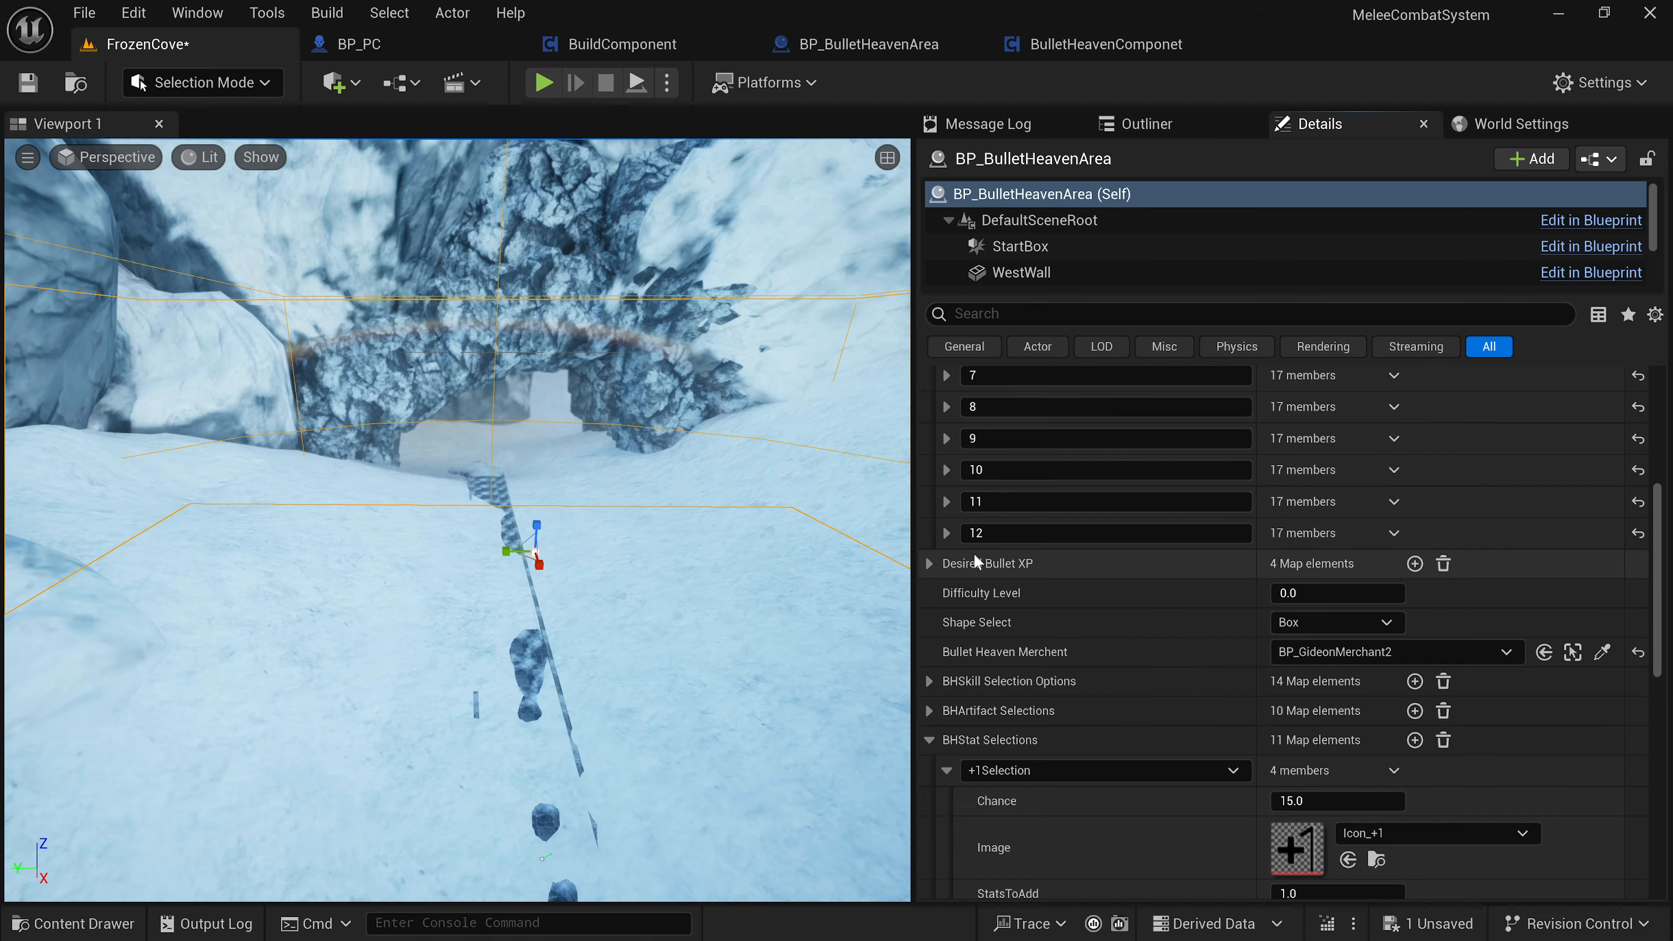
click(921, 744)
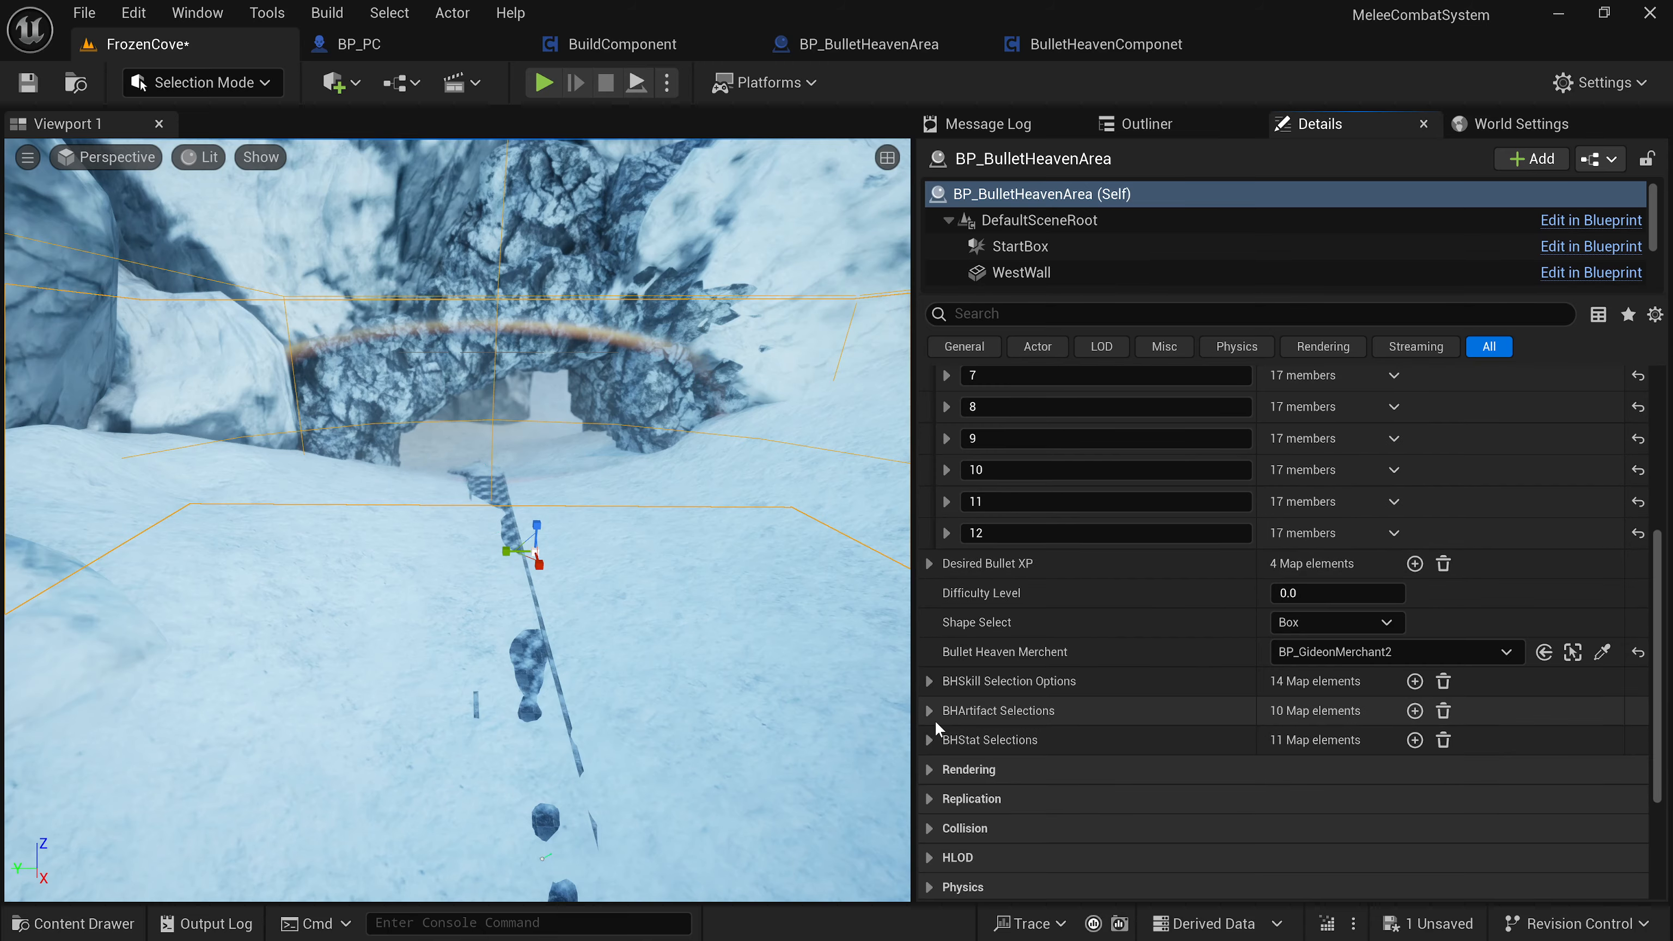
scroll(934, 694, up, 5)
click(928, 526)
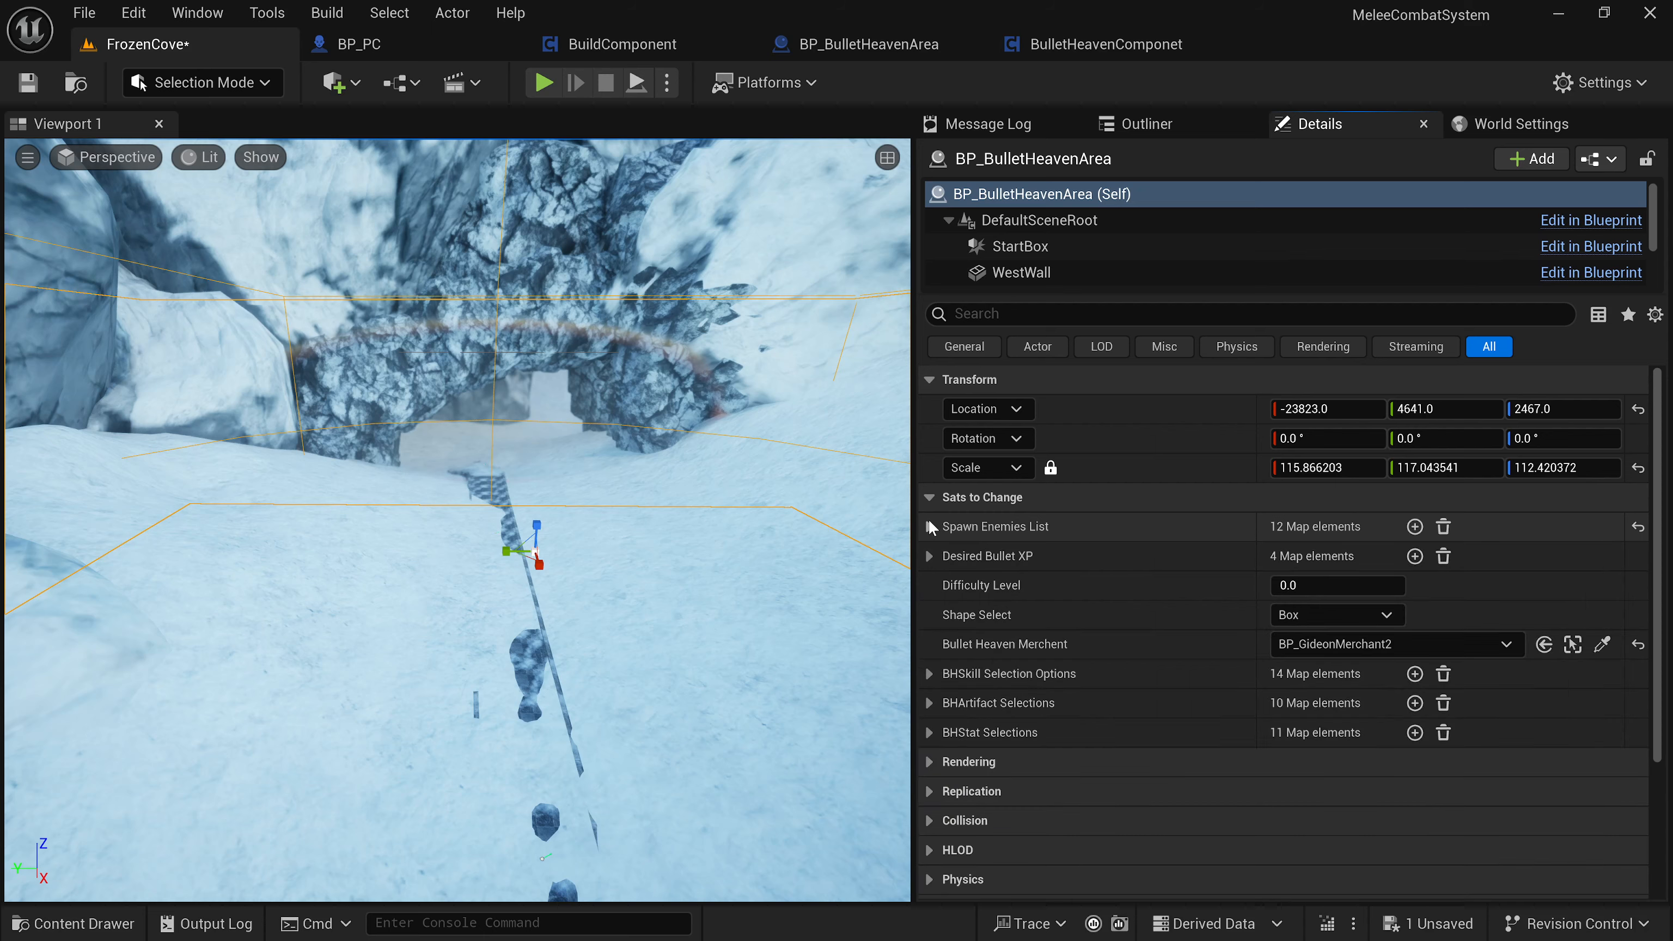
Open the BP_BulletHeavenArea blueprint and widen its event graph by narrowing the Details area.
mouse_move(642, 596)
right_down()
mouse_move(619, 573)
mouse_move(658, 590)
mouse_move(639, 589)
mouse_move(656, 619)
right_up()
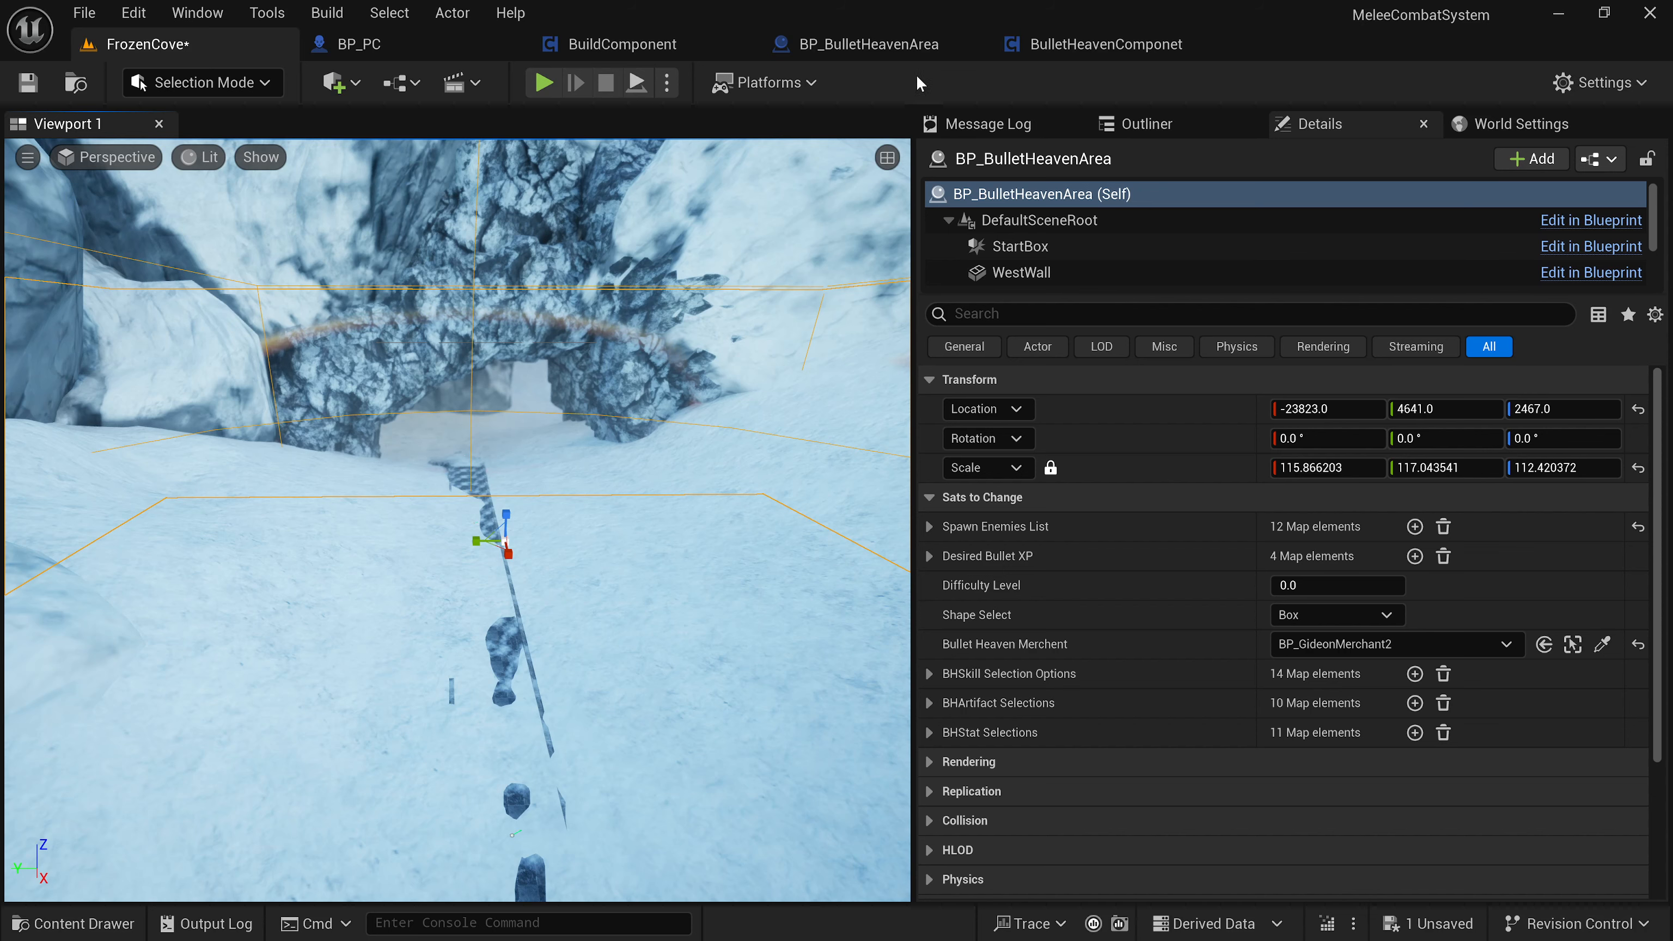
click(962, 45)
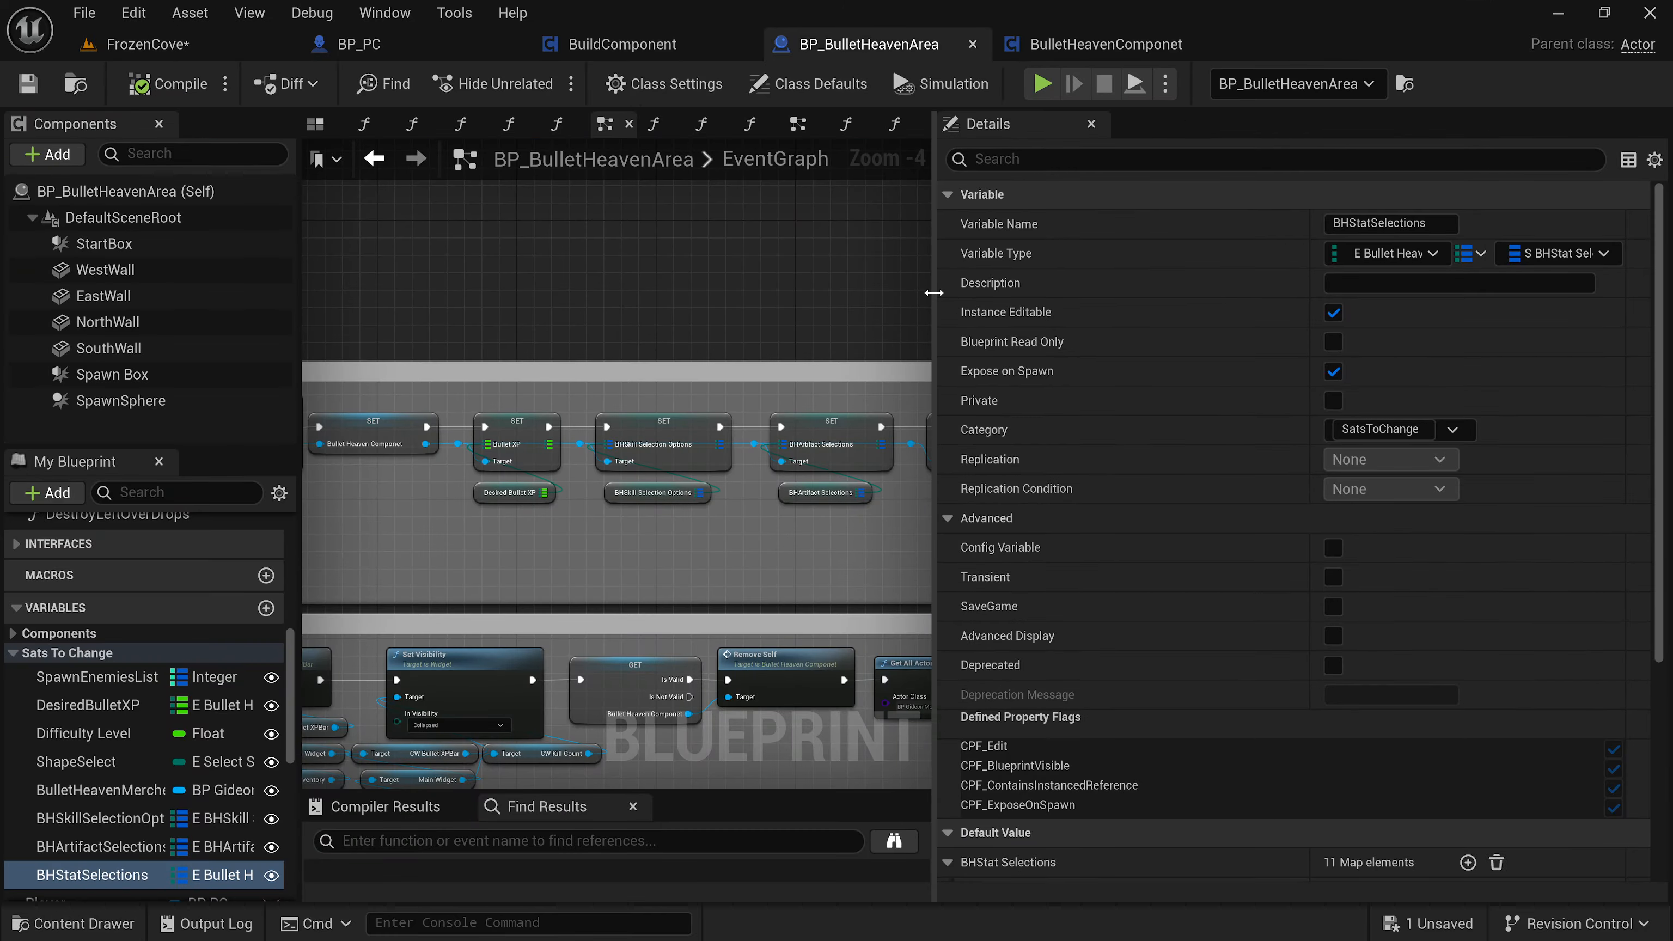
drag(934, 292, 1170, 293)
scroll(734, 481, down, 2)
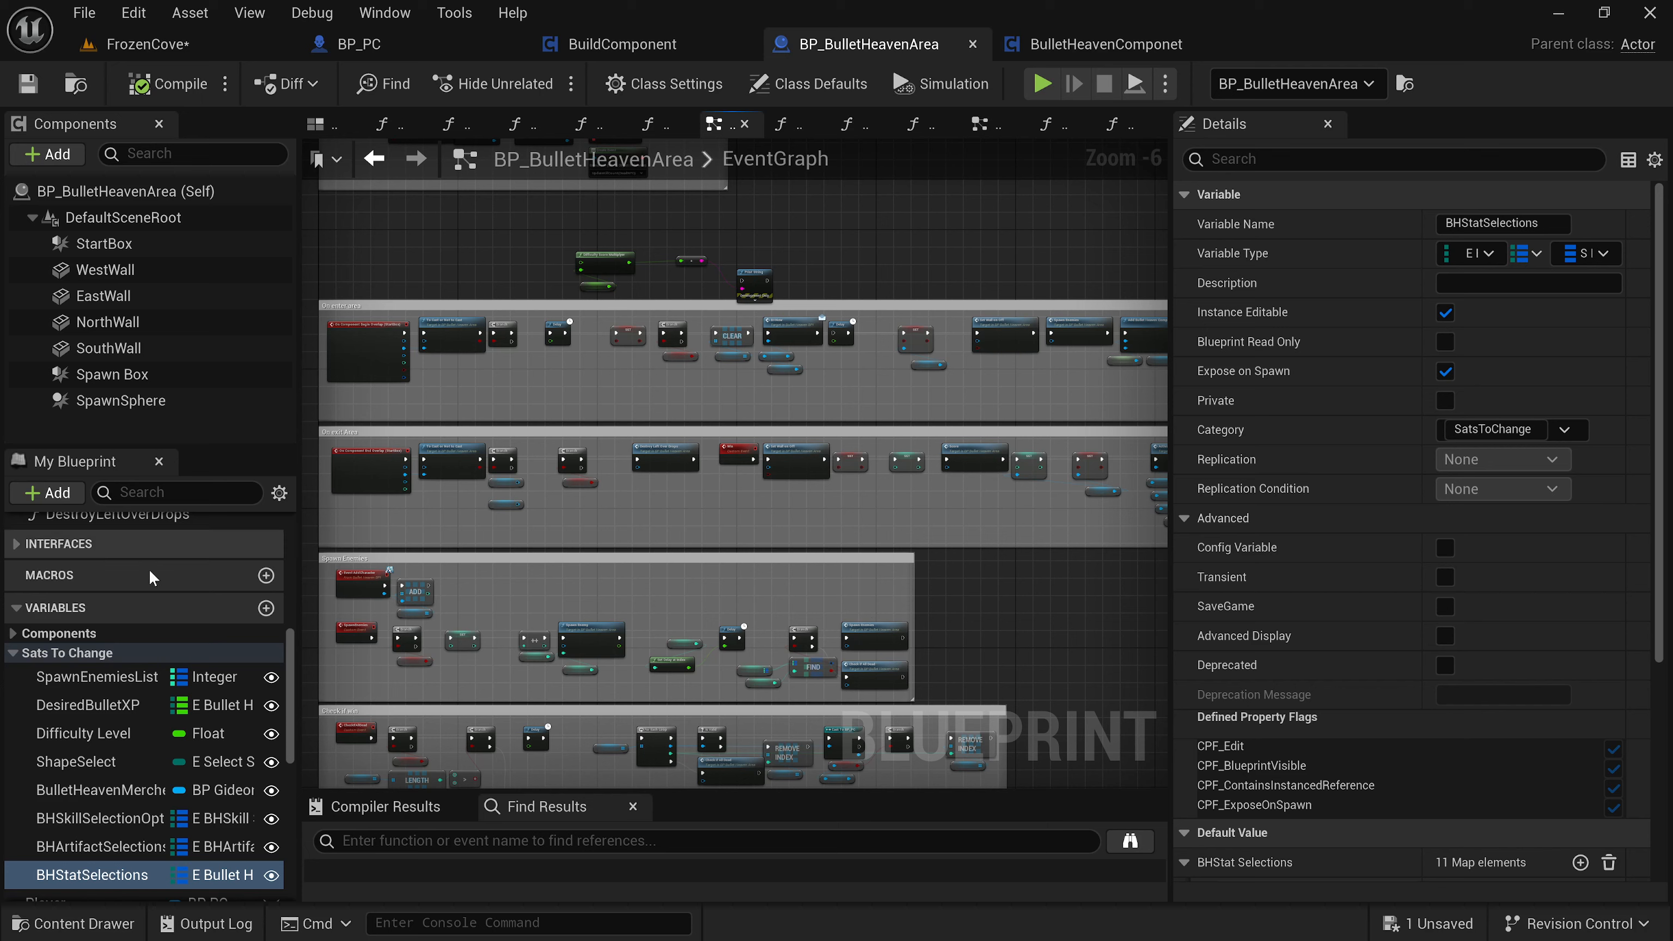
Search the blueprint's members for "sco" and open the Score event in ScoreGraph.
scroll(148, 580, up, 10)
click(150, 499)
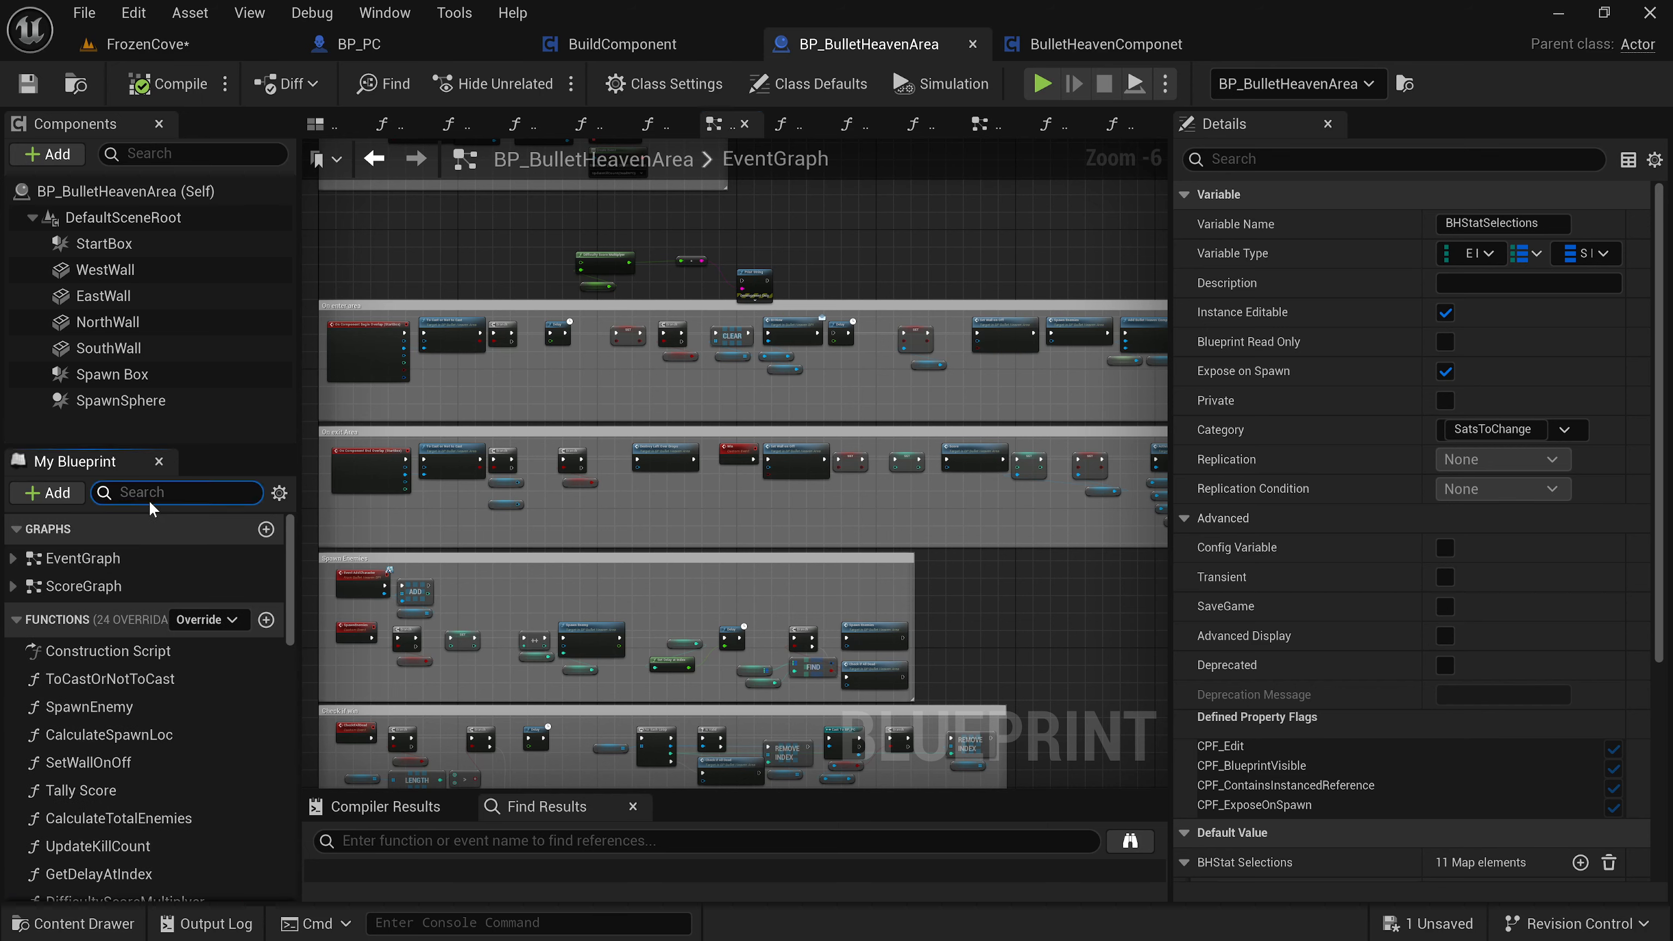
text(sco)
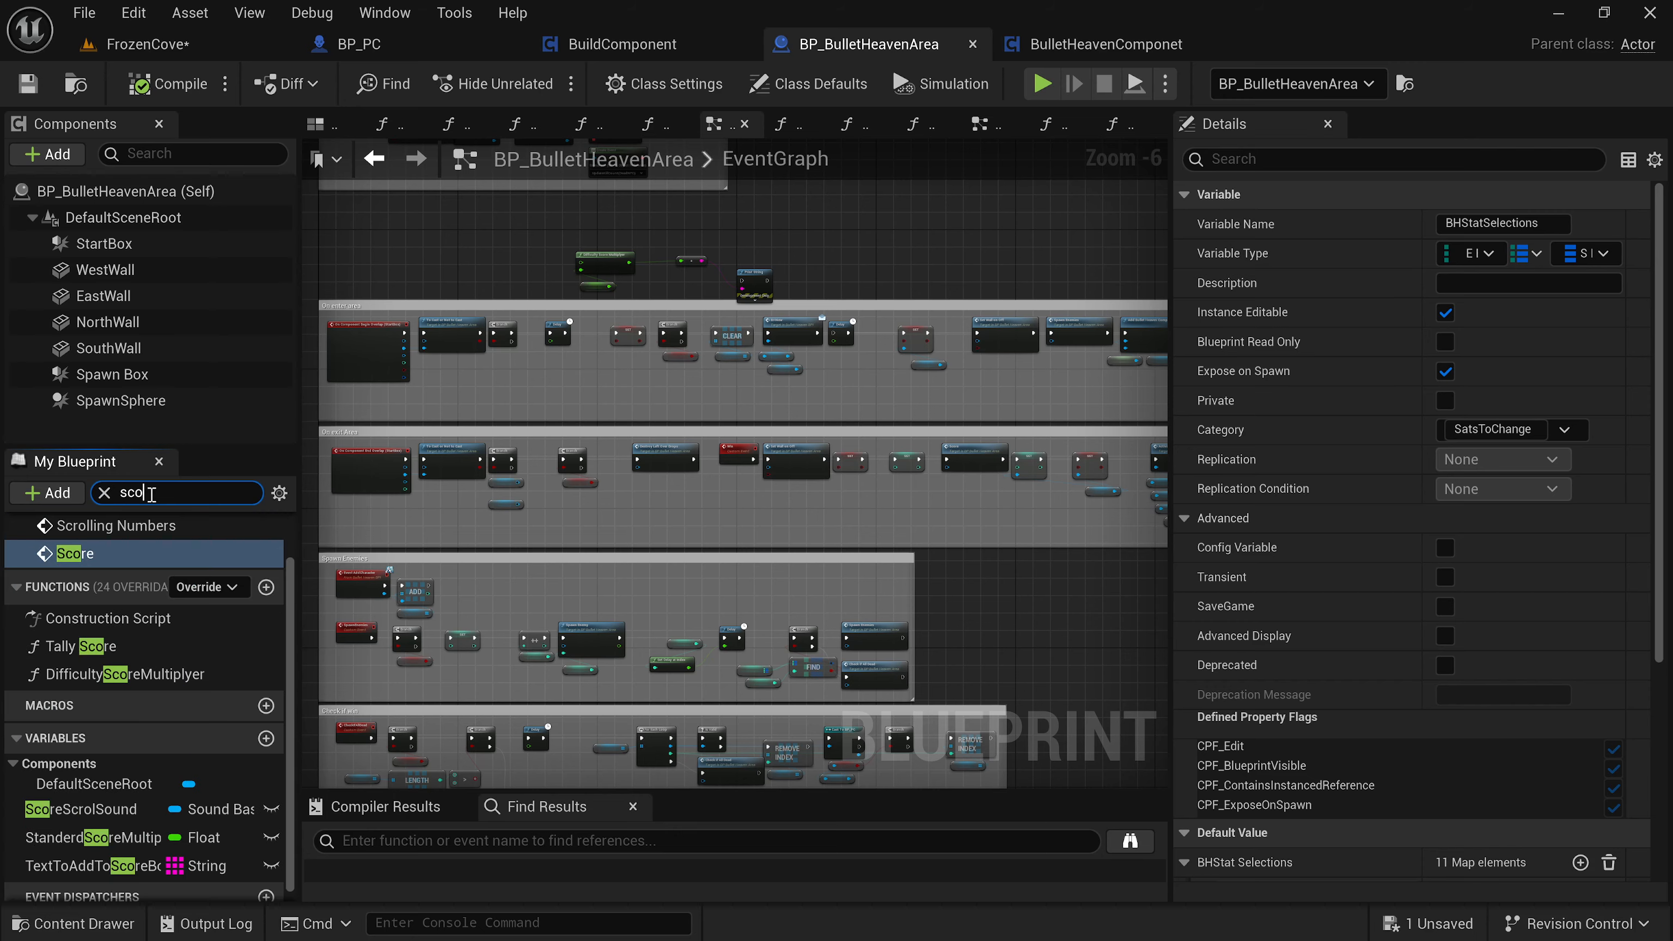
double_click(160, 619)
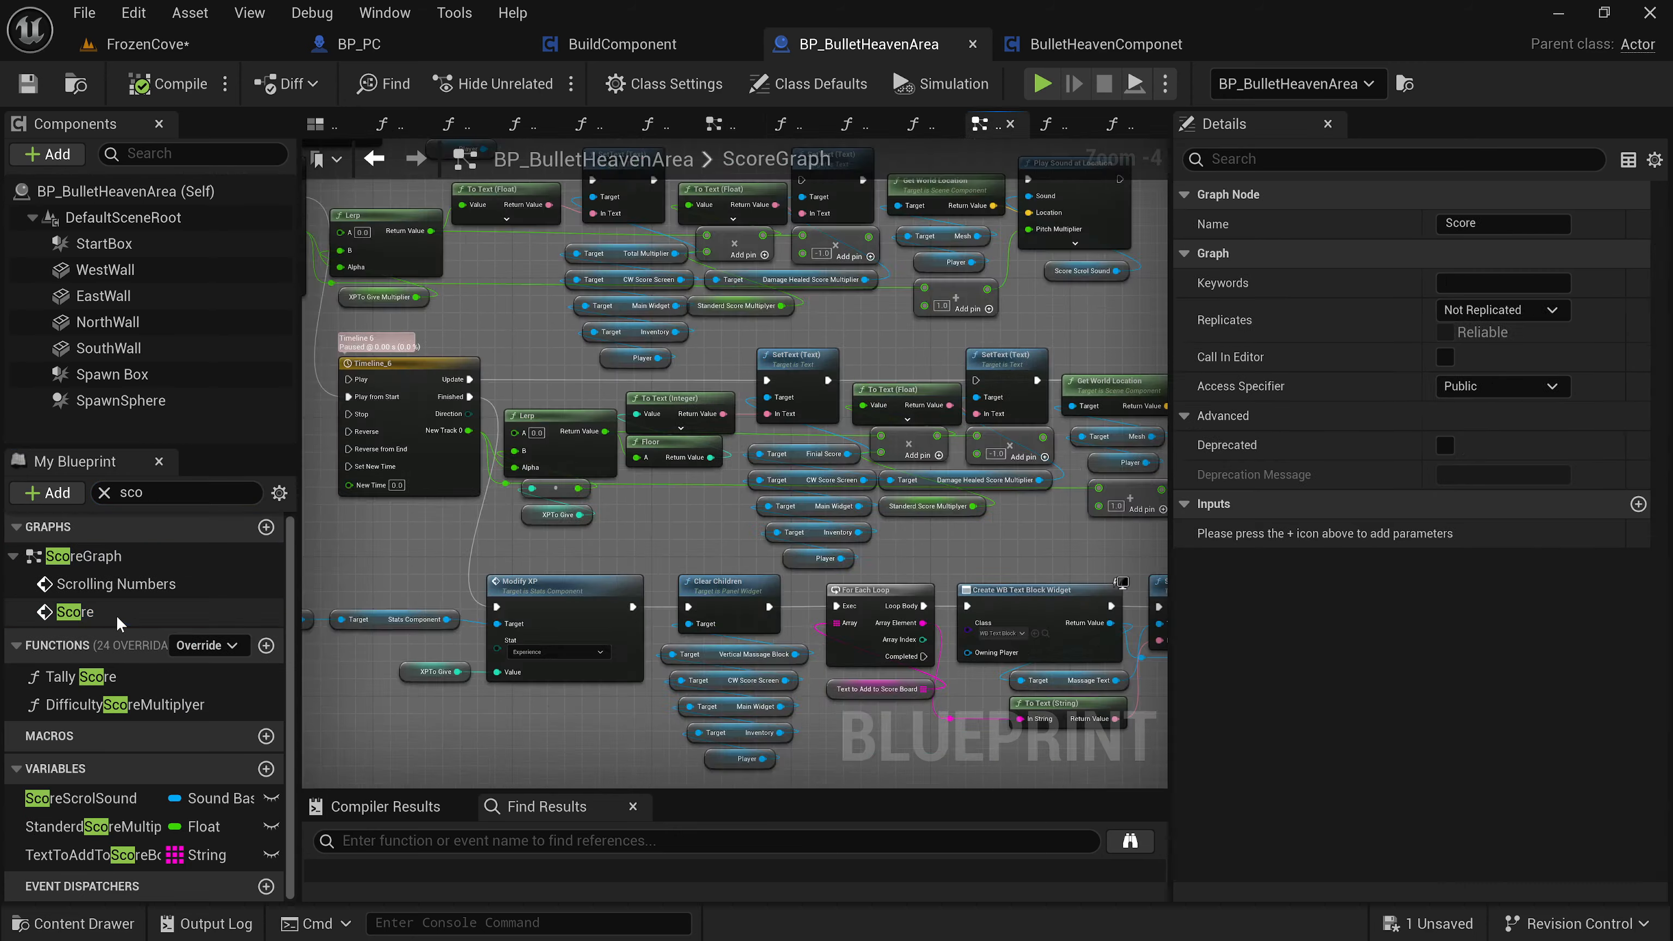
scroll(677, 587, down, 6)
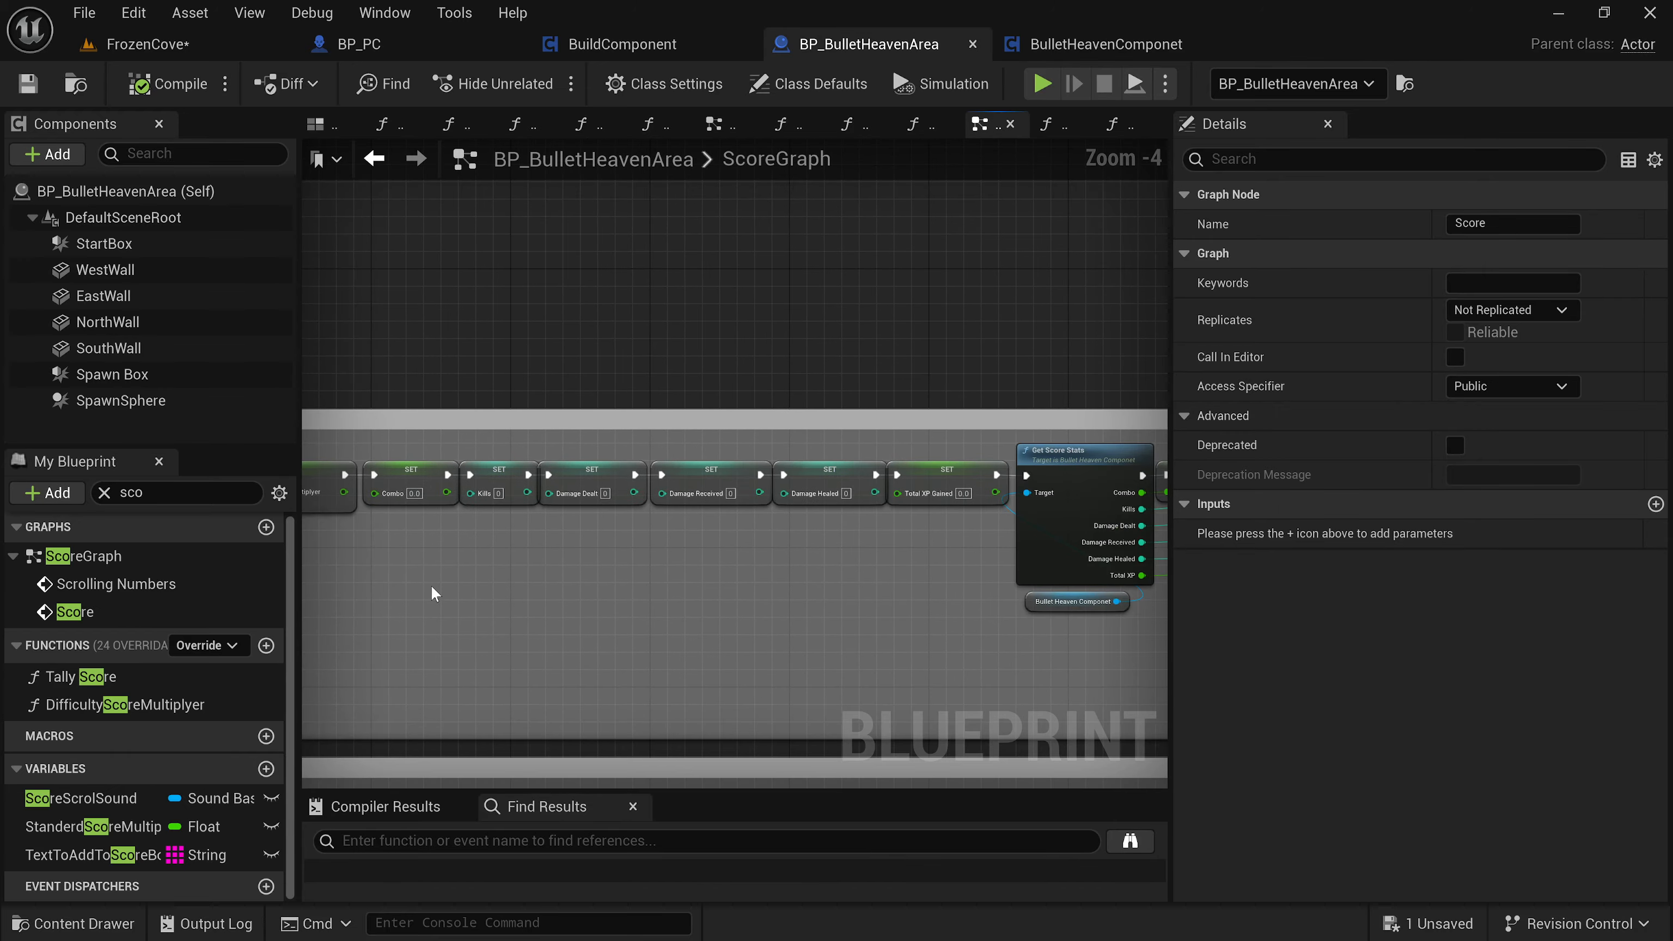
Open the Get Score Stats function called by the Score event and examine how its kills, damage, combo and total XP outputs are calculated.
scroll(922, 574, up, 2)
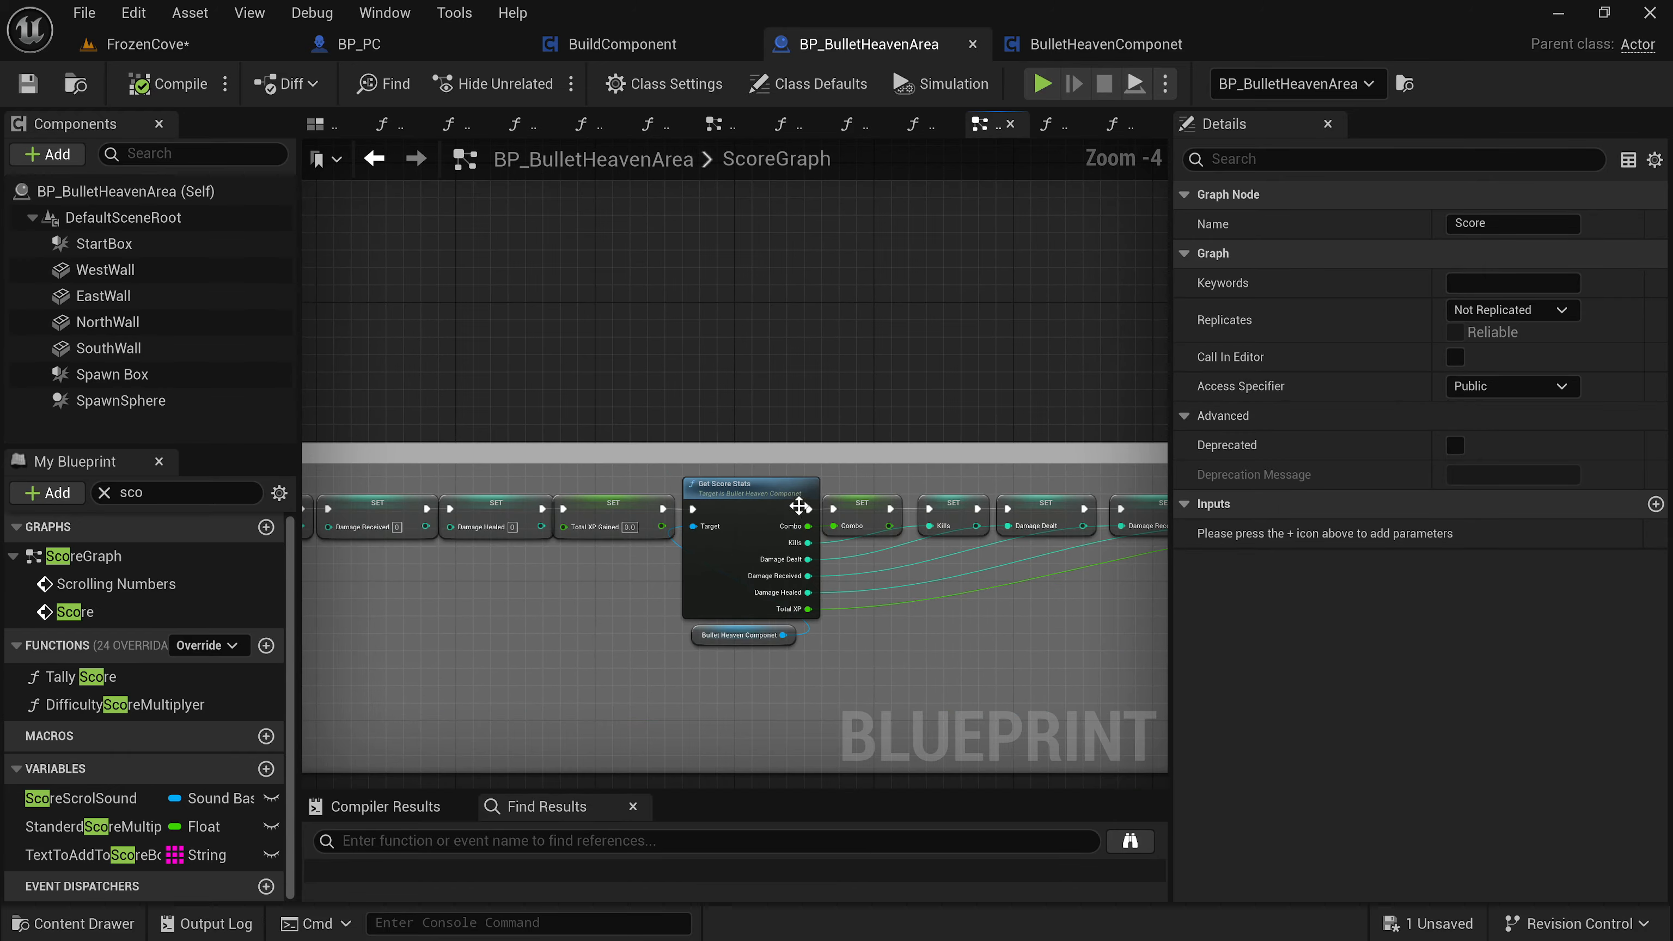
double_click(775, 493)
mouse_move(971, 549)
right_down()
mouse_move(960, 583)
mouse_move(978, 566)
right_up()
right_drag(950, 489, 965, 391)
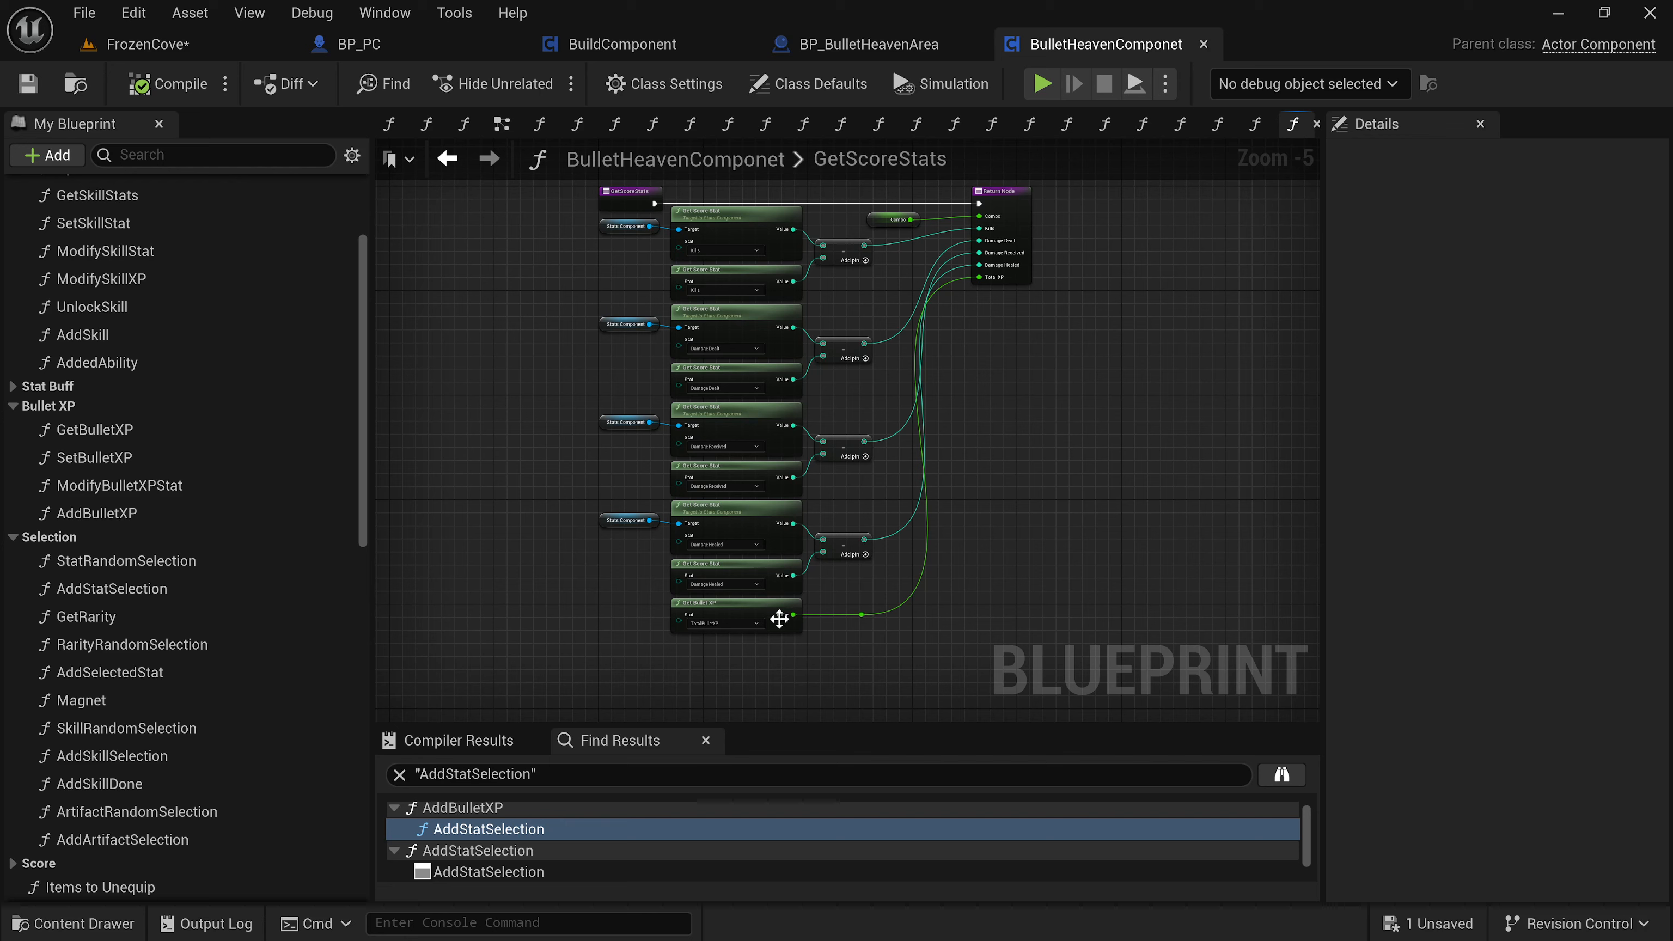
right_drag(1072, 423, 988, 571)
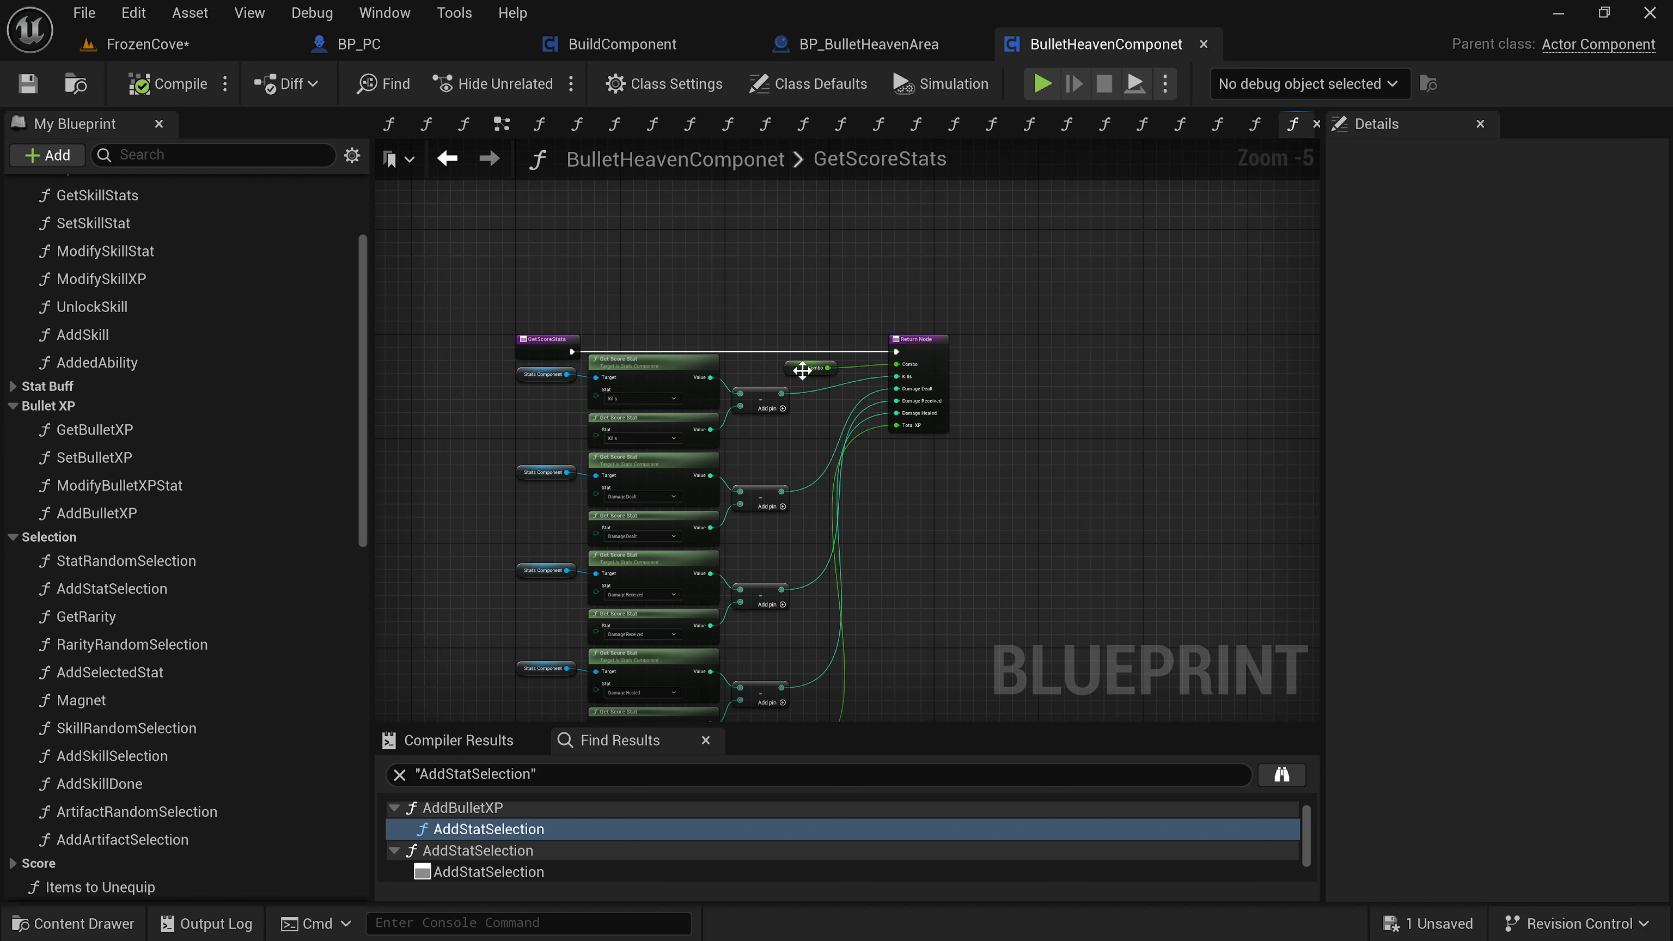
key(alt+Left)
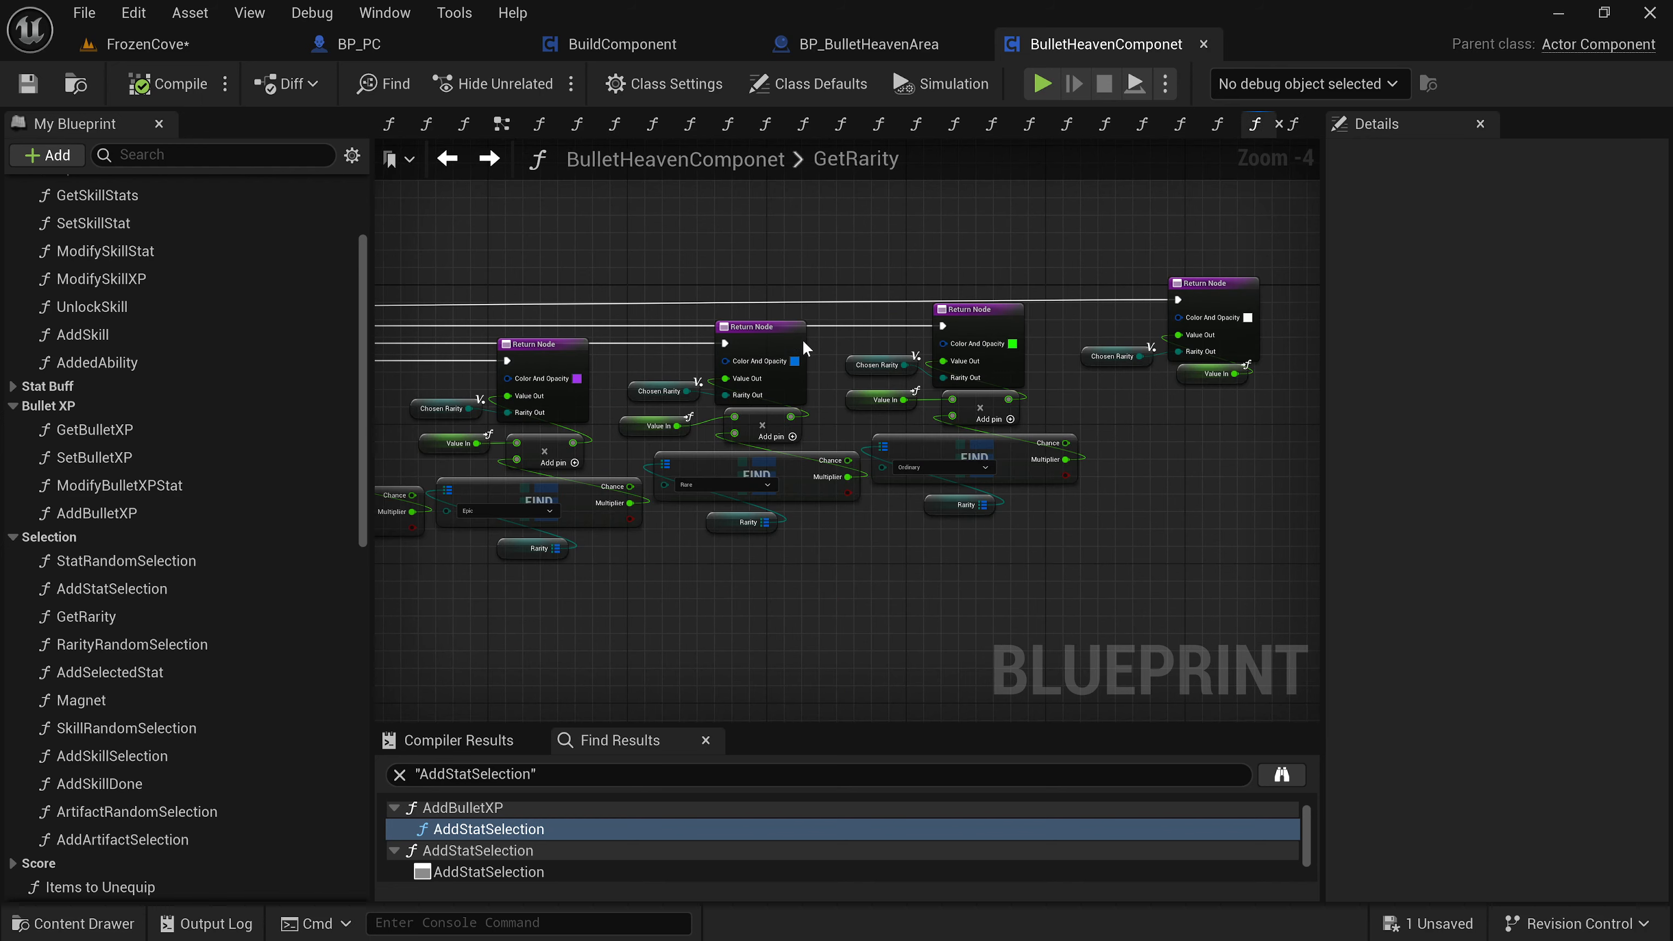
scroll(1053, 553, down, 3)
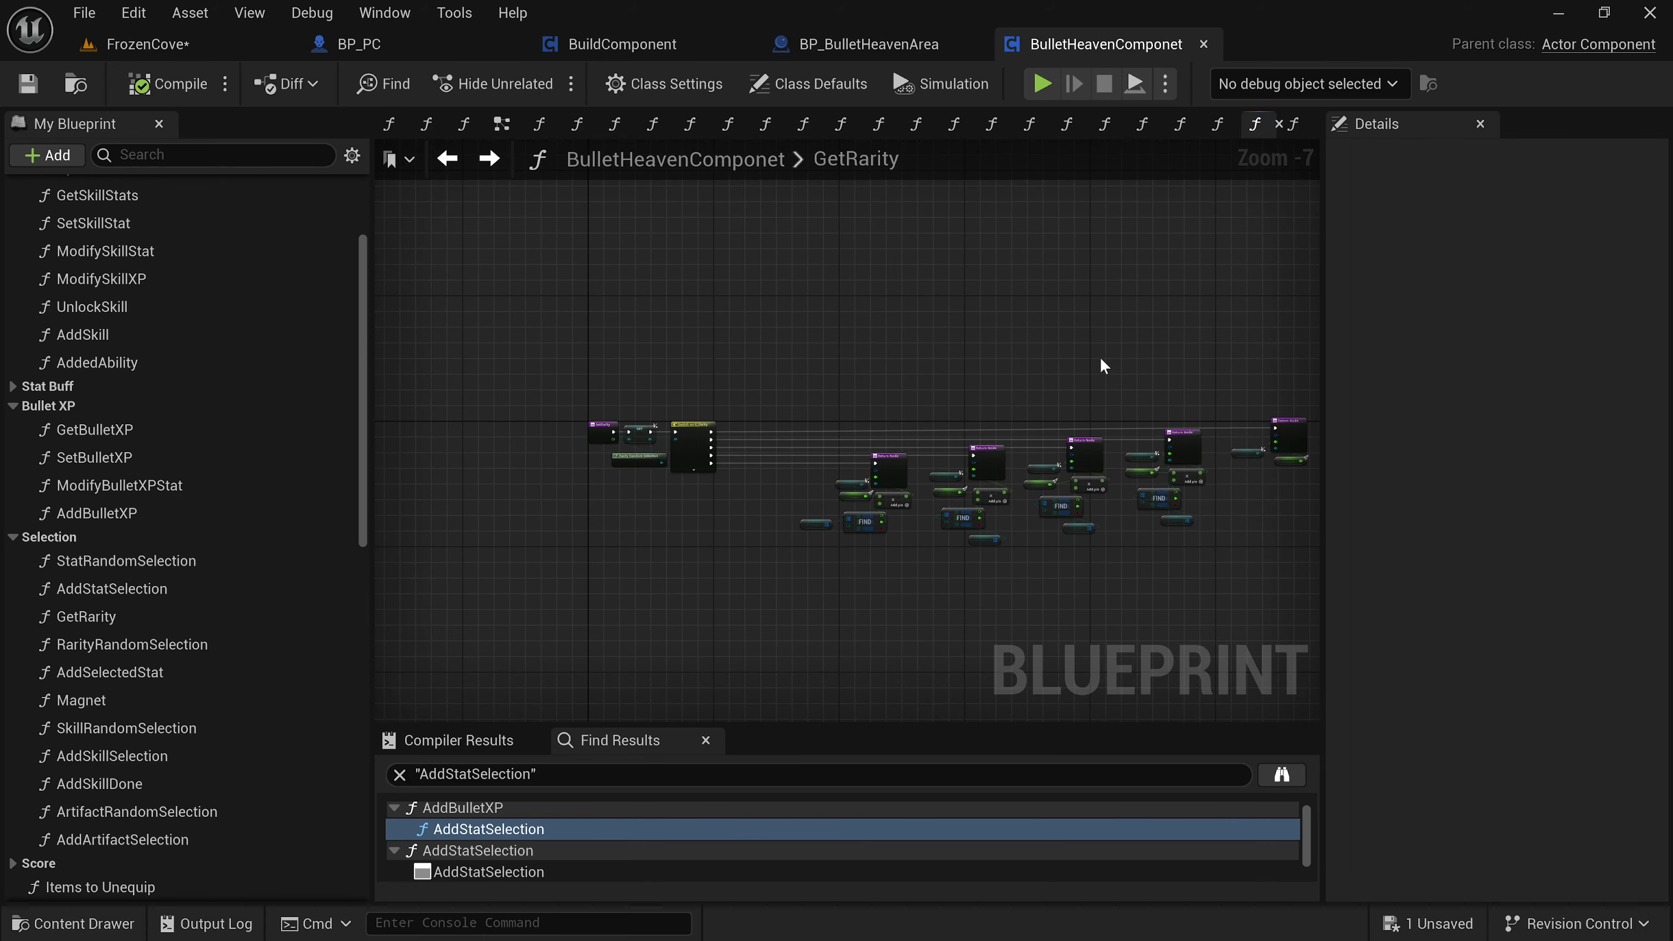
key(alt+Right)
key(alt+Left)
mouse_move(1087, 400)
right_down()
mouse_move(605, 306)
mouse_move(714, 295)
mouse_move(1094, 382)
right_up()
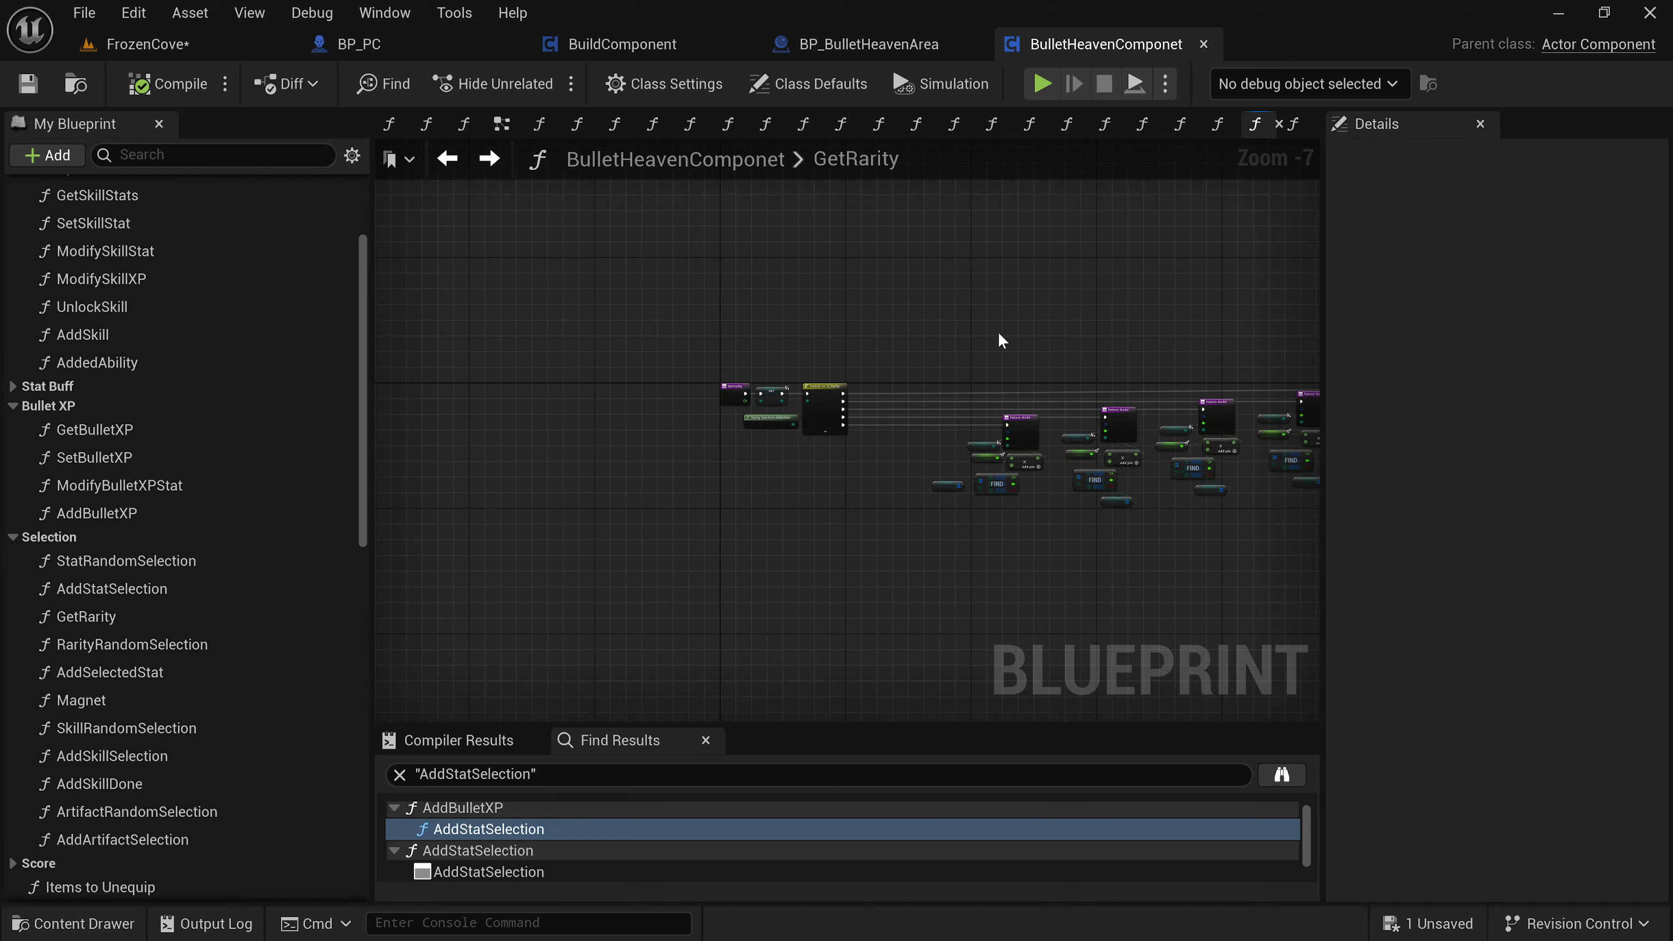
key(alt+Right)
Return to BP_BulletHeavenArea's ScoreGraph and follow the Score event from Get Score Stats through the multiplier and XP calculation to Scrolling Numbers.
click(869, 44)
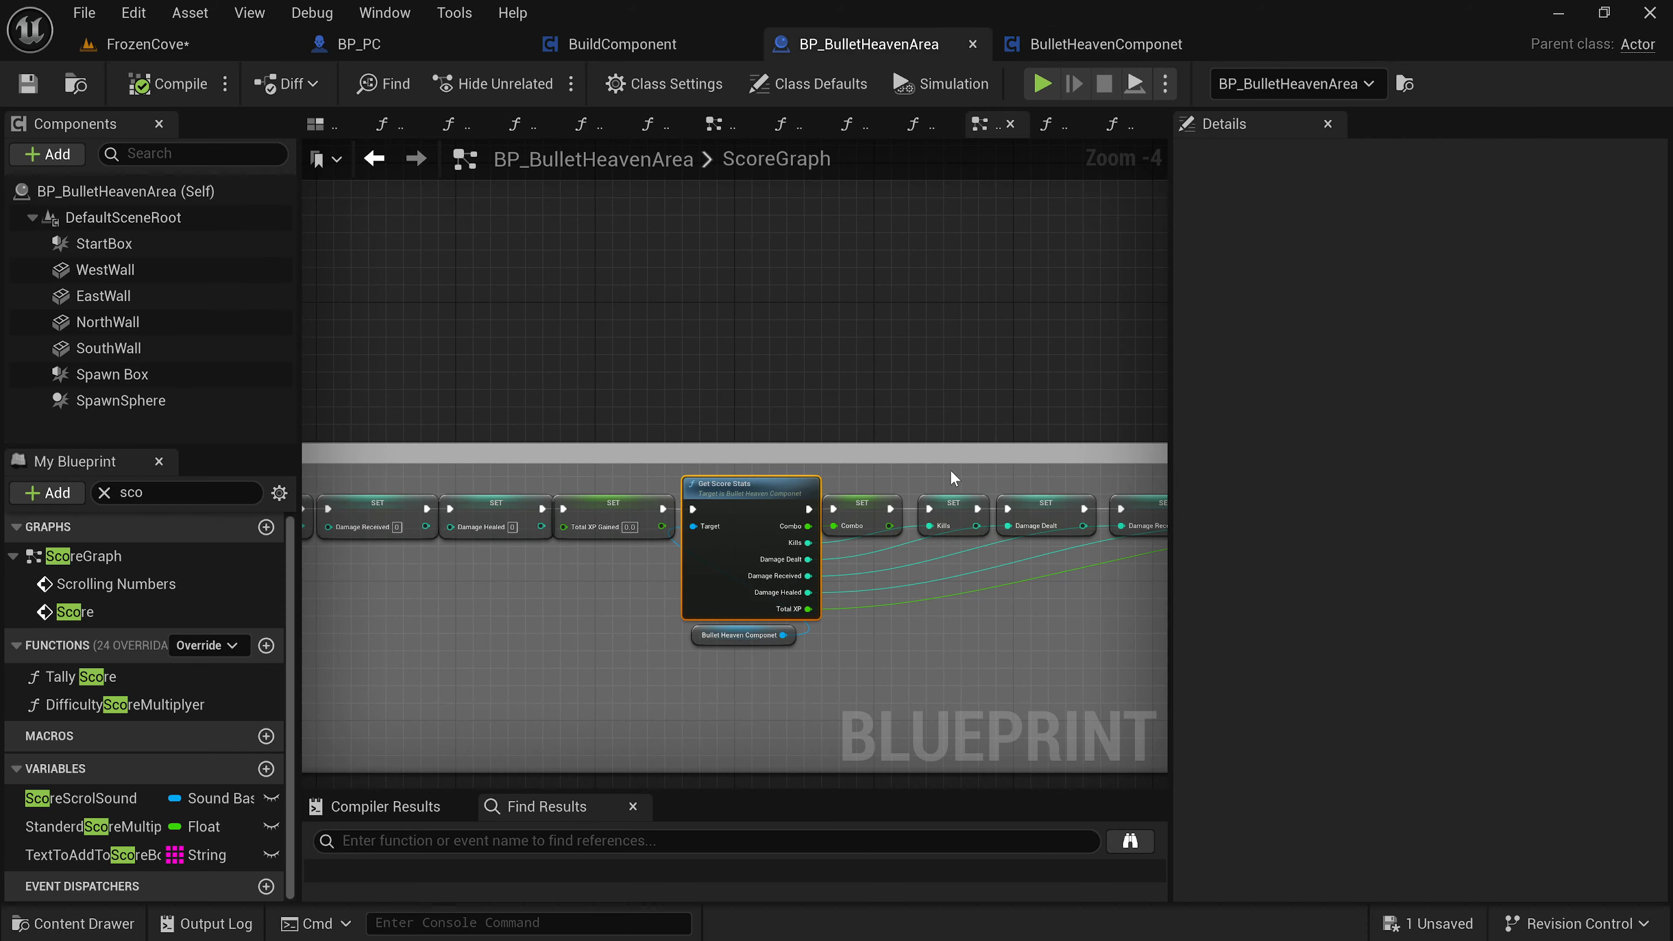
right_drag(954, 477, 817, 410)
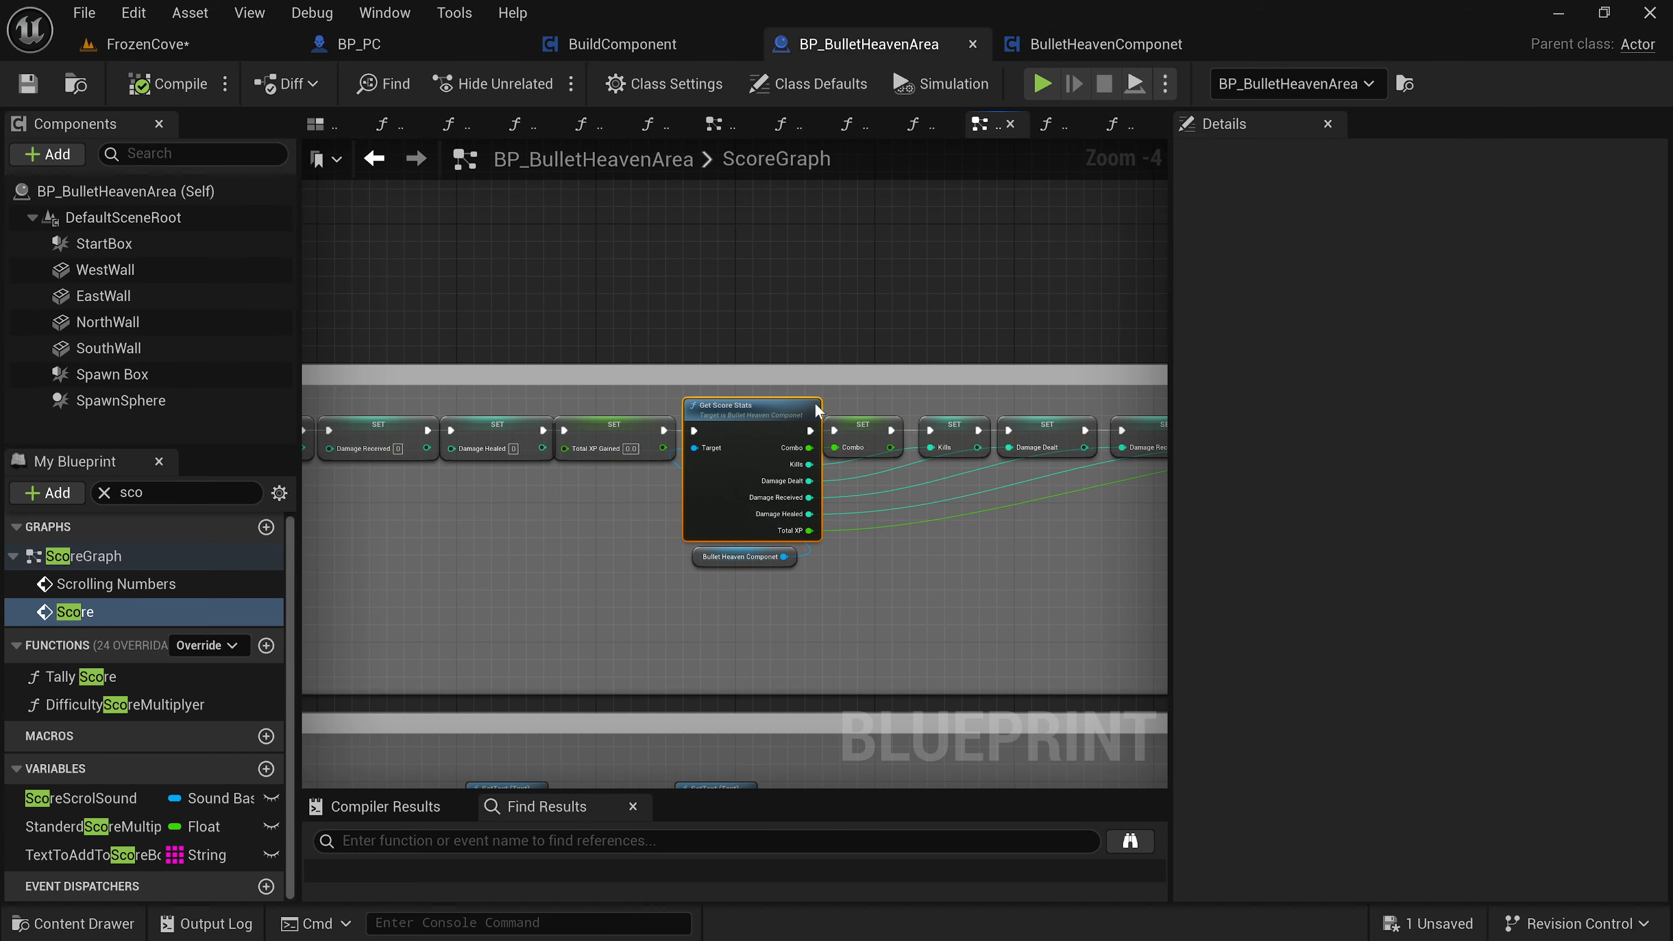
scroll(886, 600, down, 1)
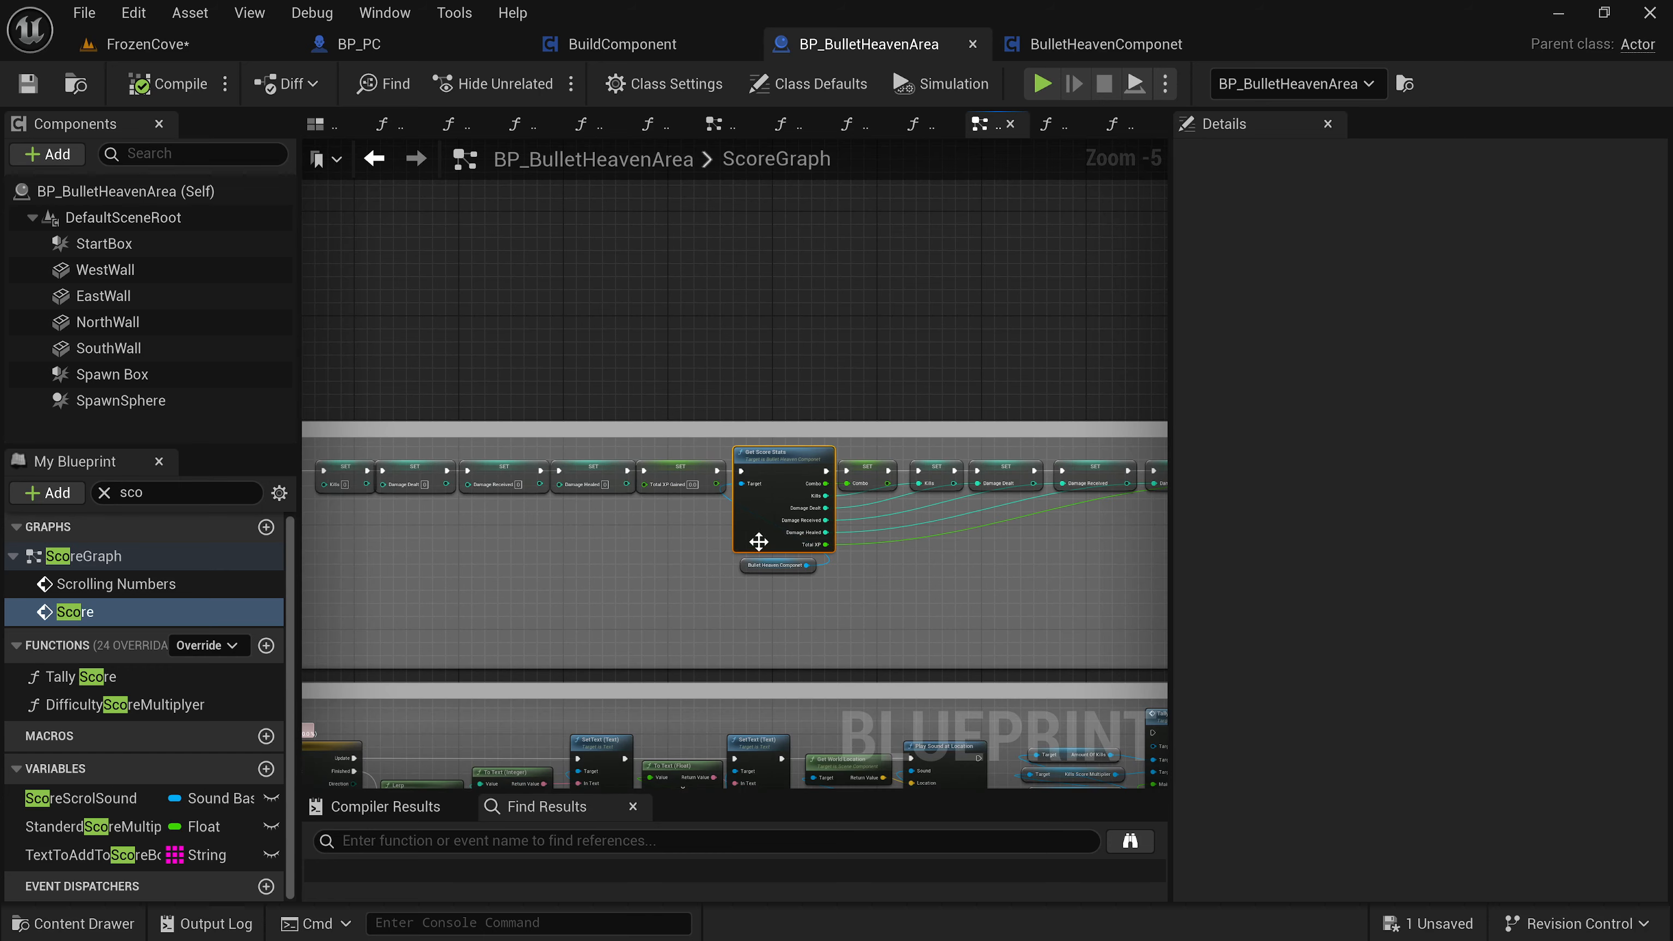
right_drag(850, 596, 175, 548)
right_drag(798, 550, 246, 558)
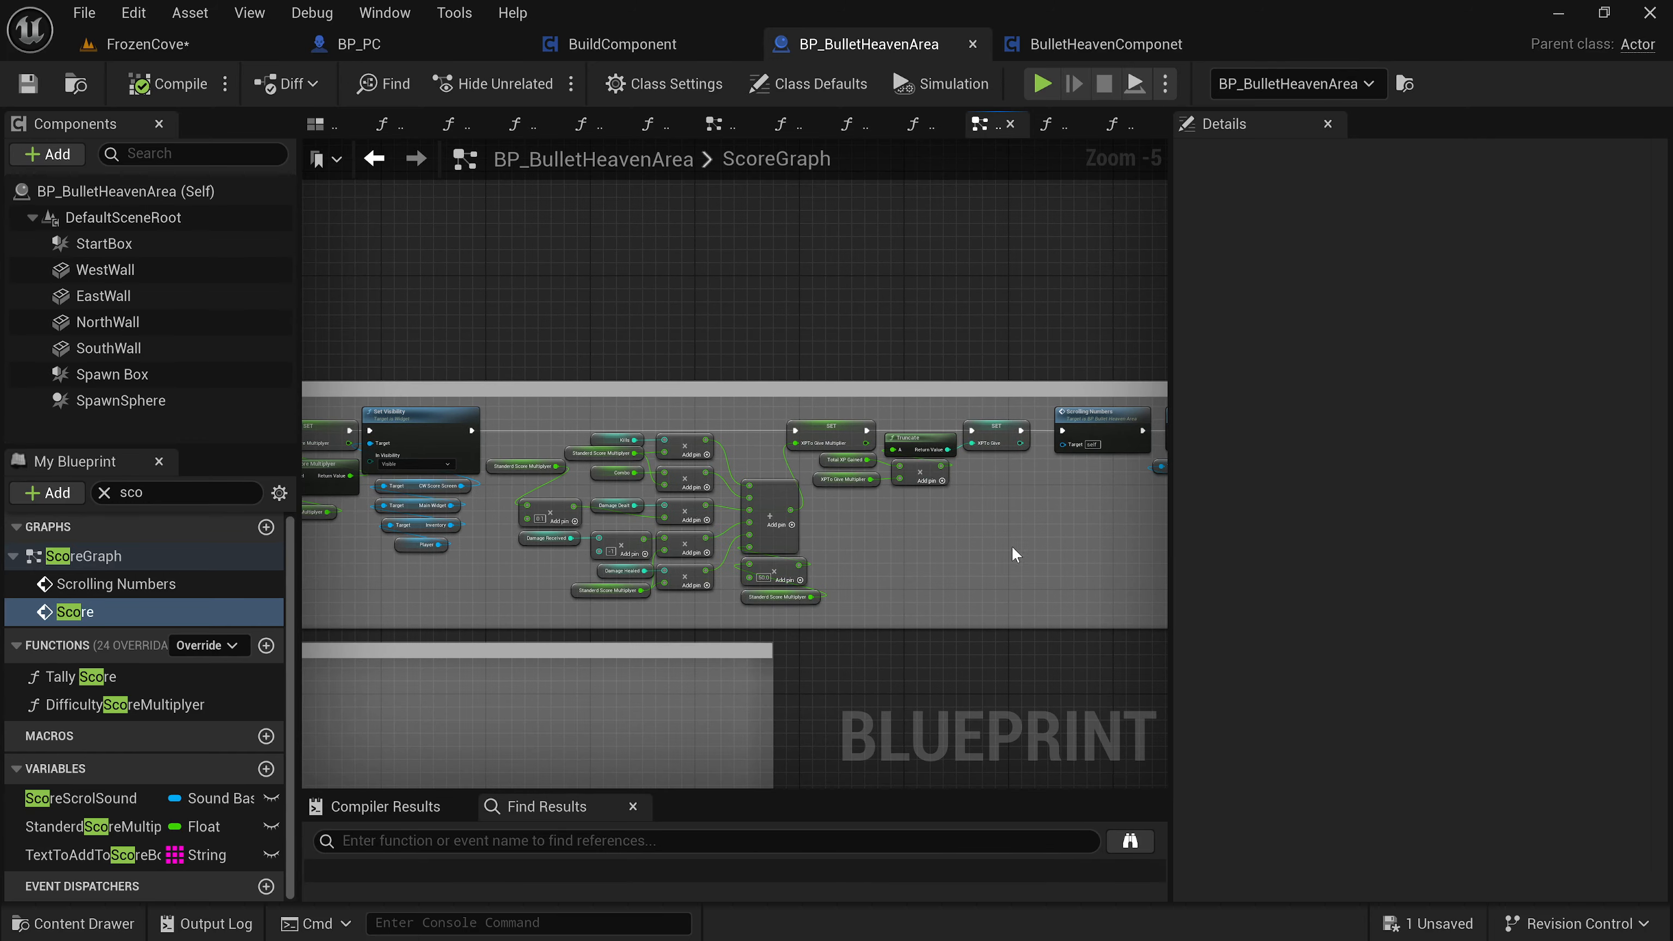
right_drag(1015, 553, 619, 552)
right_drag(805, 425, 1015, 472)
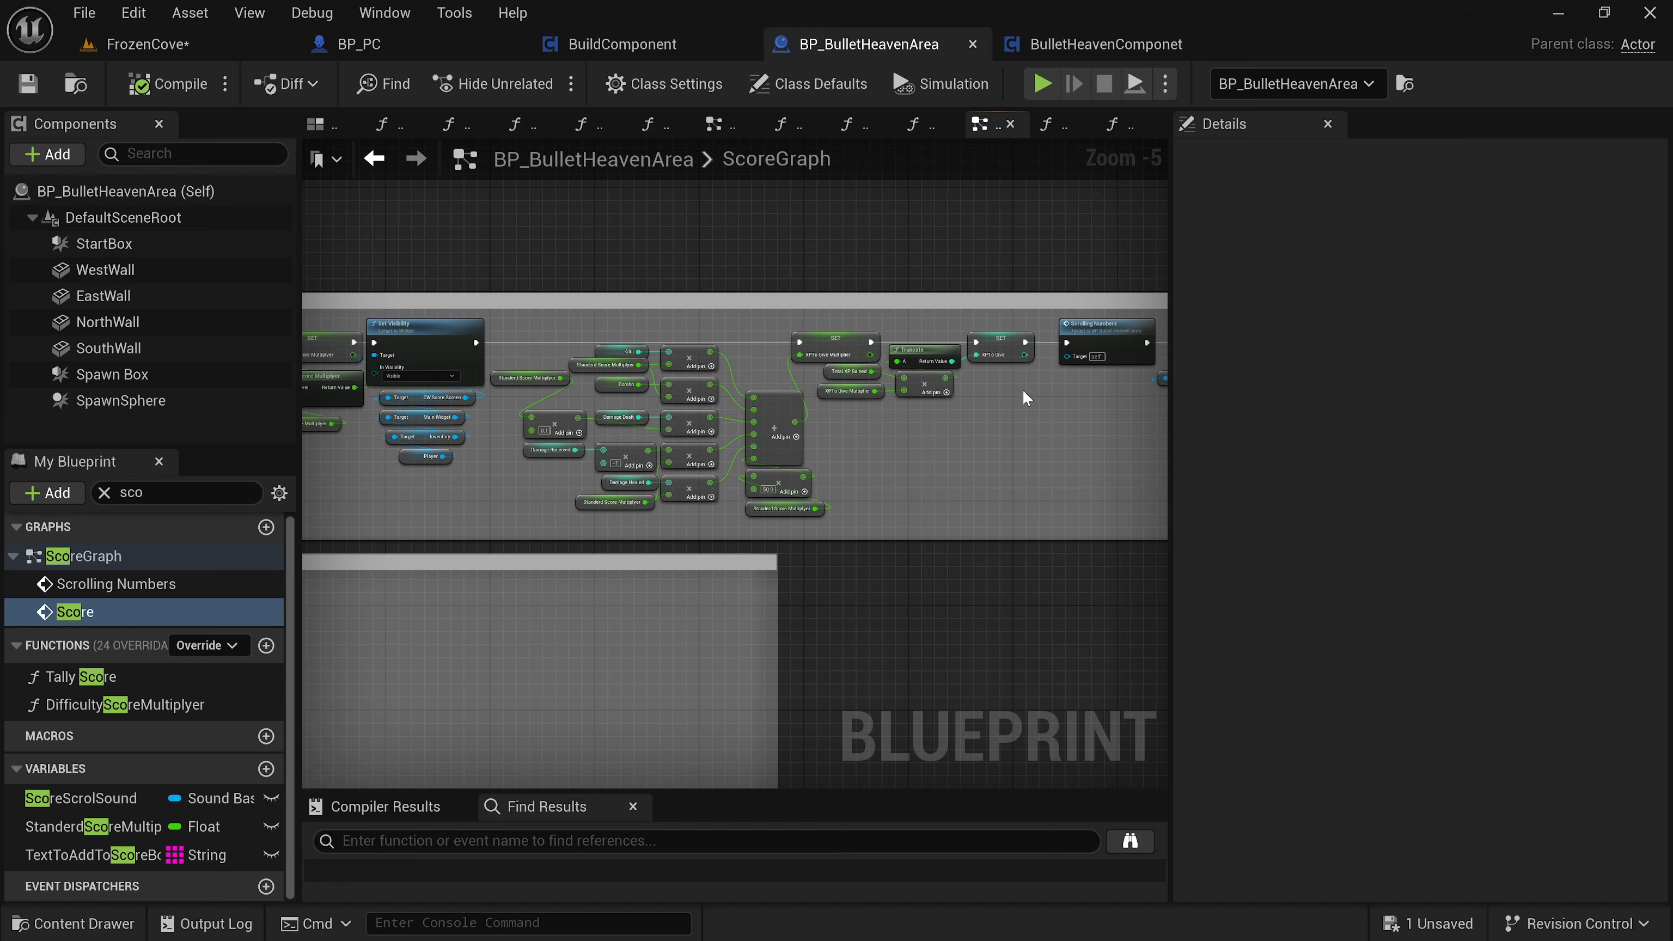
scroll(978, 451, down, 1)
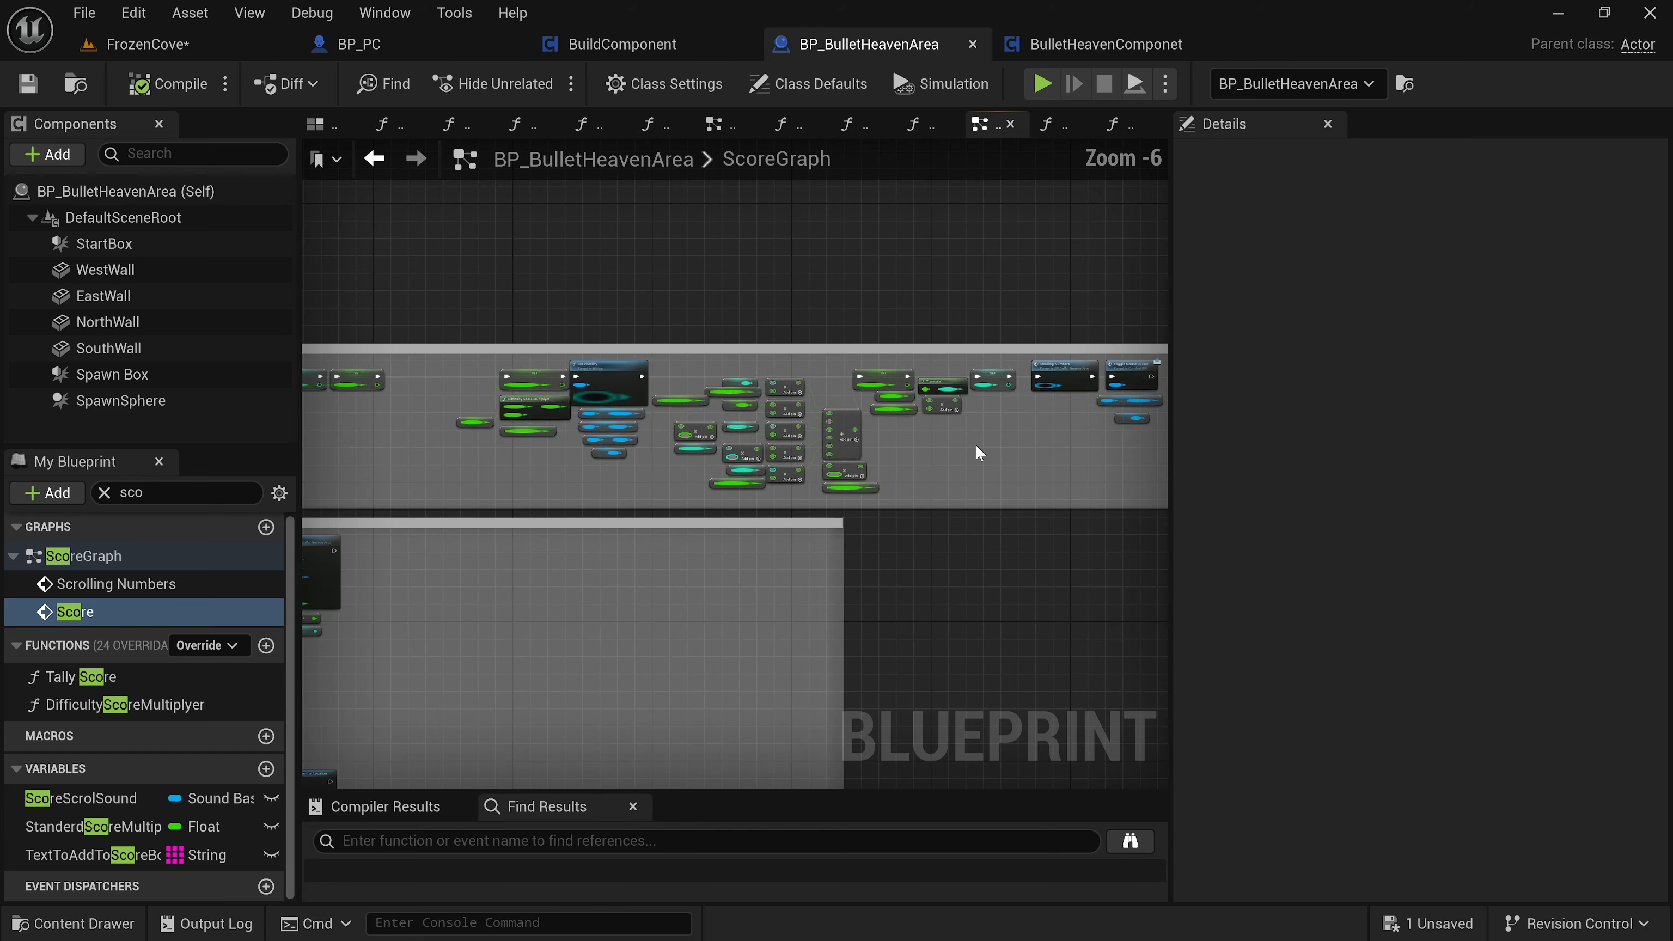
Return to the FrozenCove level and view the selected BP_BulletHeavenArea and its settings.
click(99, 50)
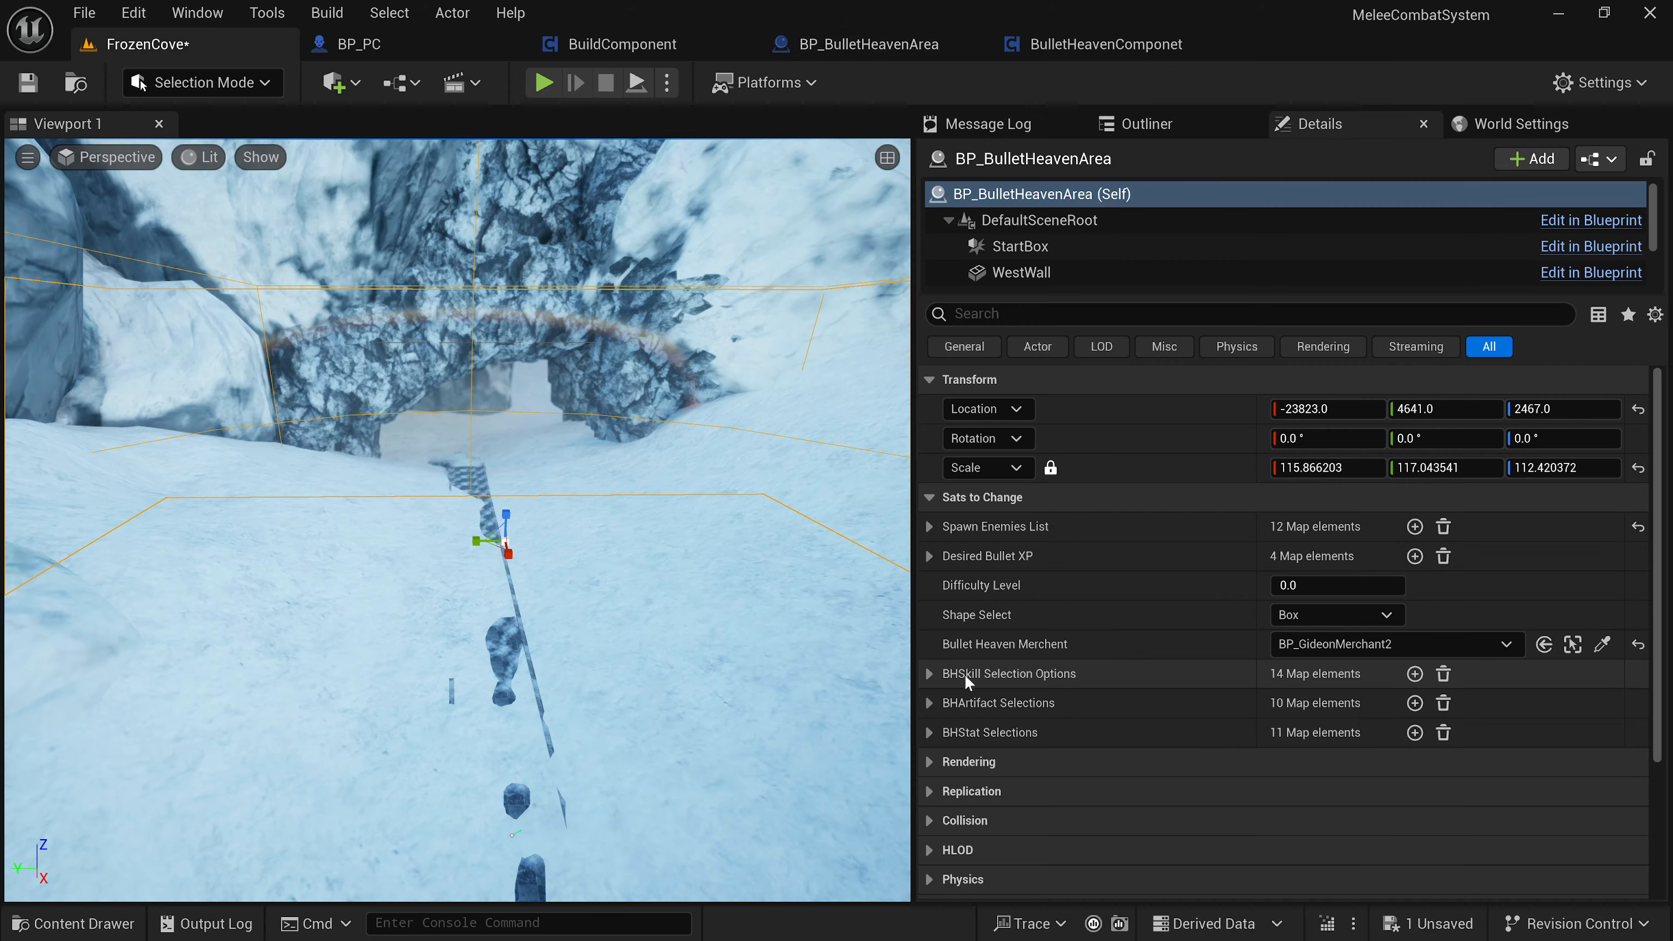
scroll(978, 682, down, 1)
scroll(1004, 661, up, 1)
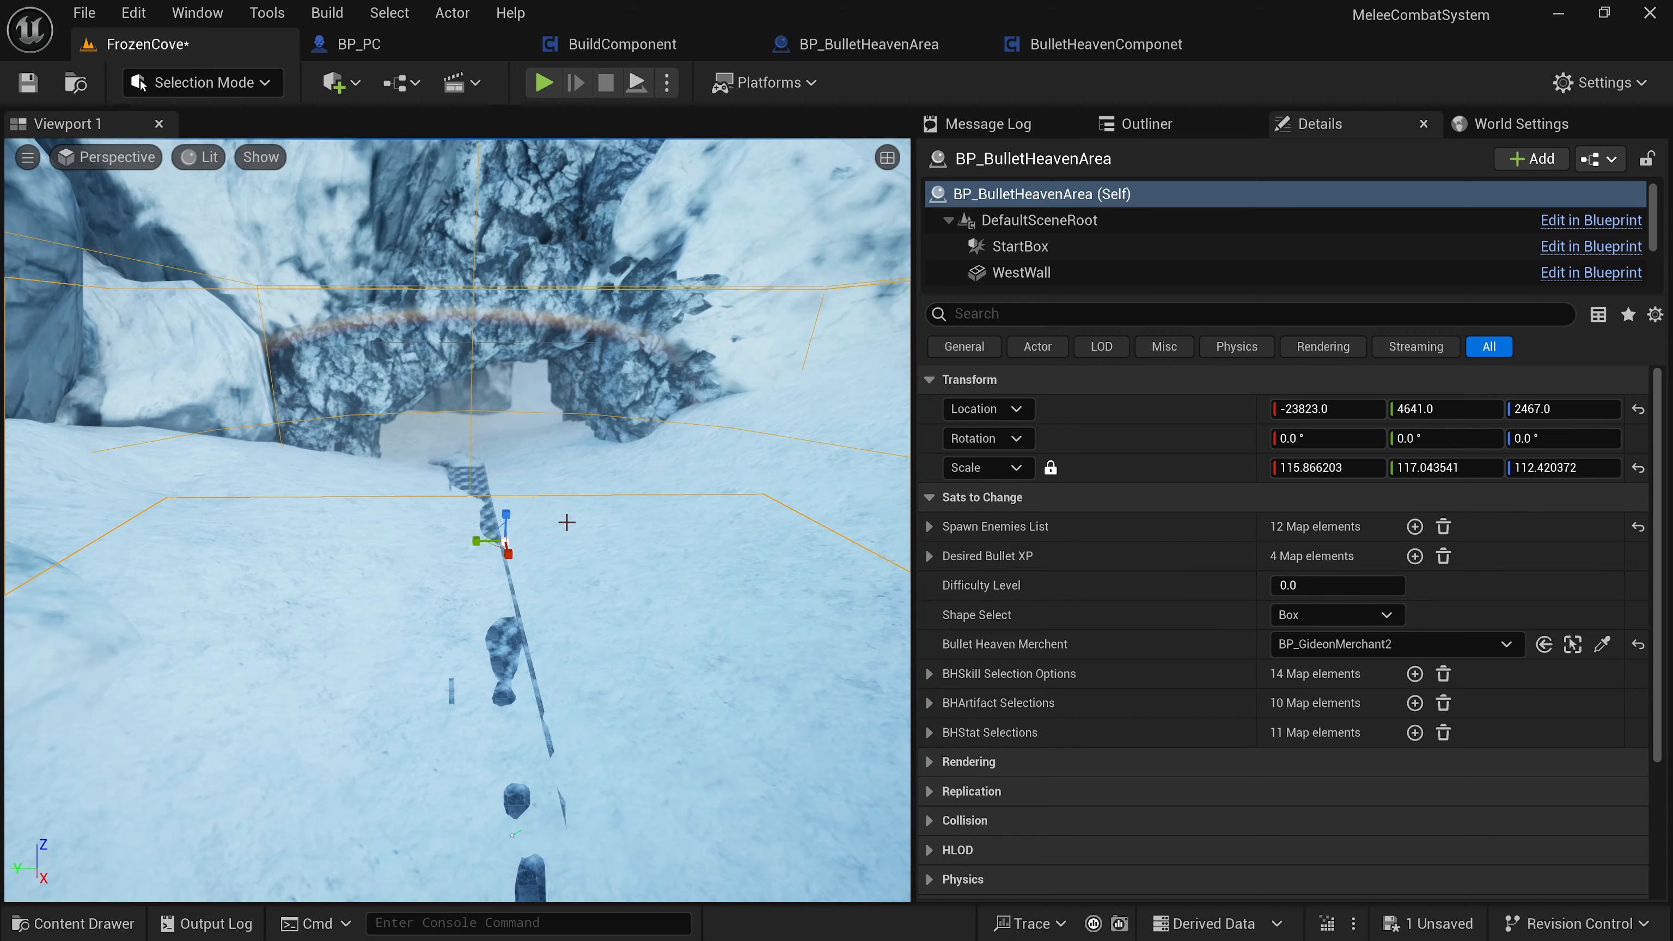
mouse_move(563, 523)
right_down()
mouse_move(616, 560)
mouse_move(667, 547)
mouse_move(610, 525)
mouse_move(625, 508)
mouse_move(517, 504)
mouse_move(566, 521)
right_up()
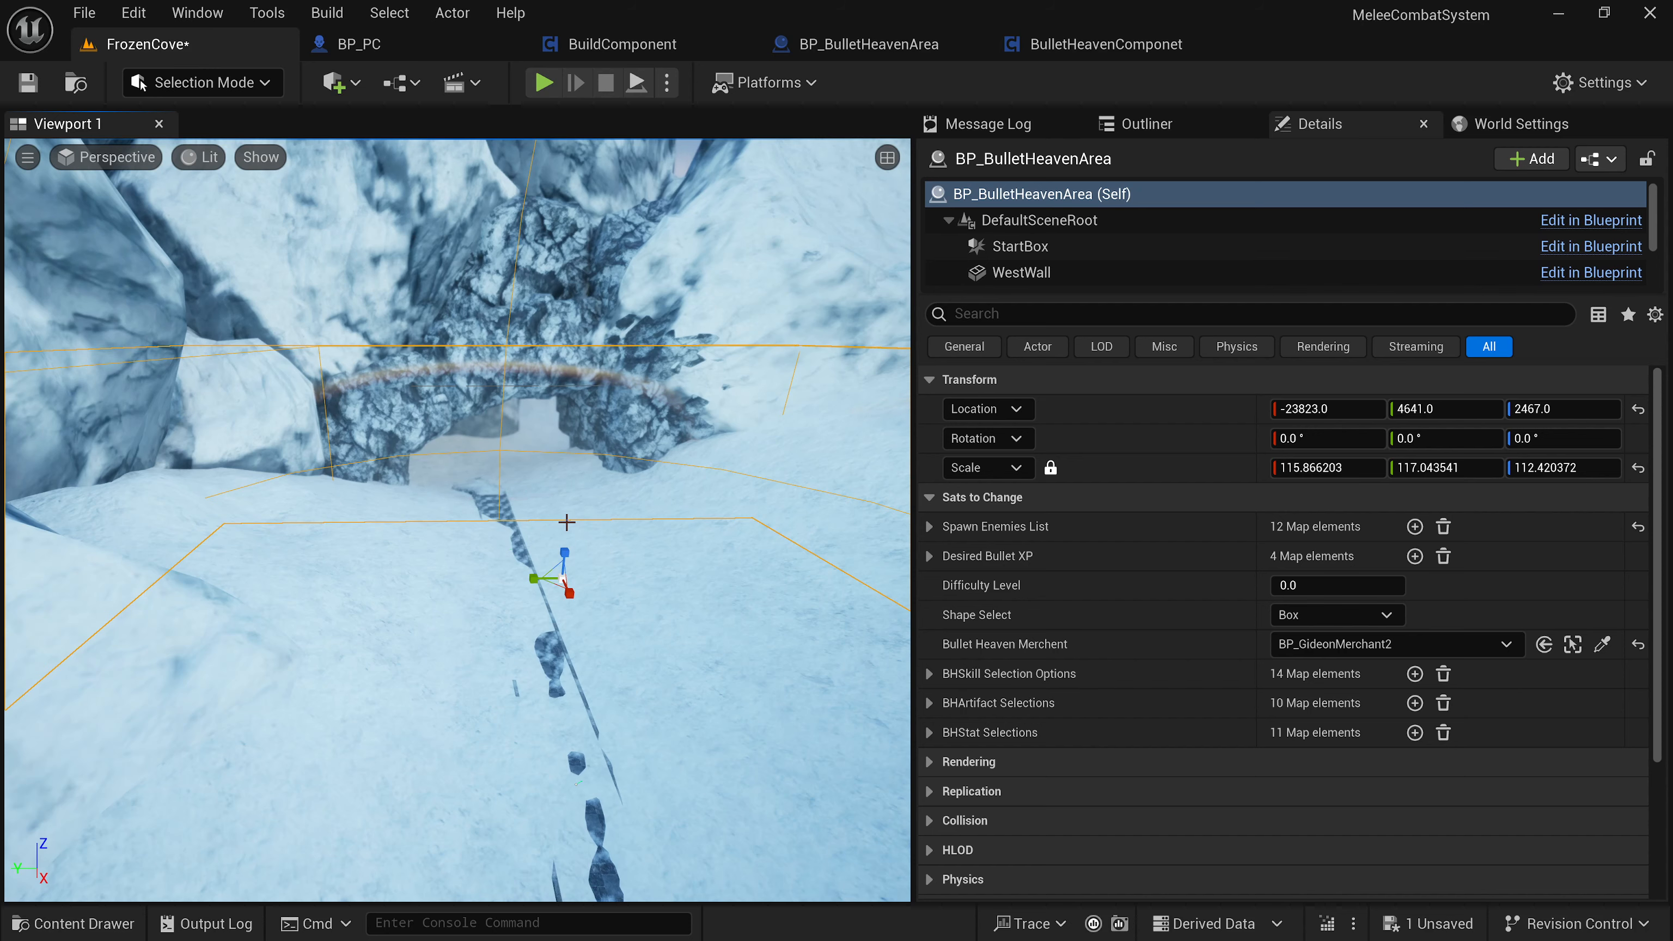
key(alt+Tab)
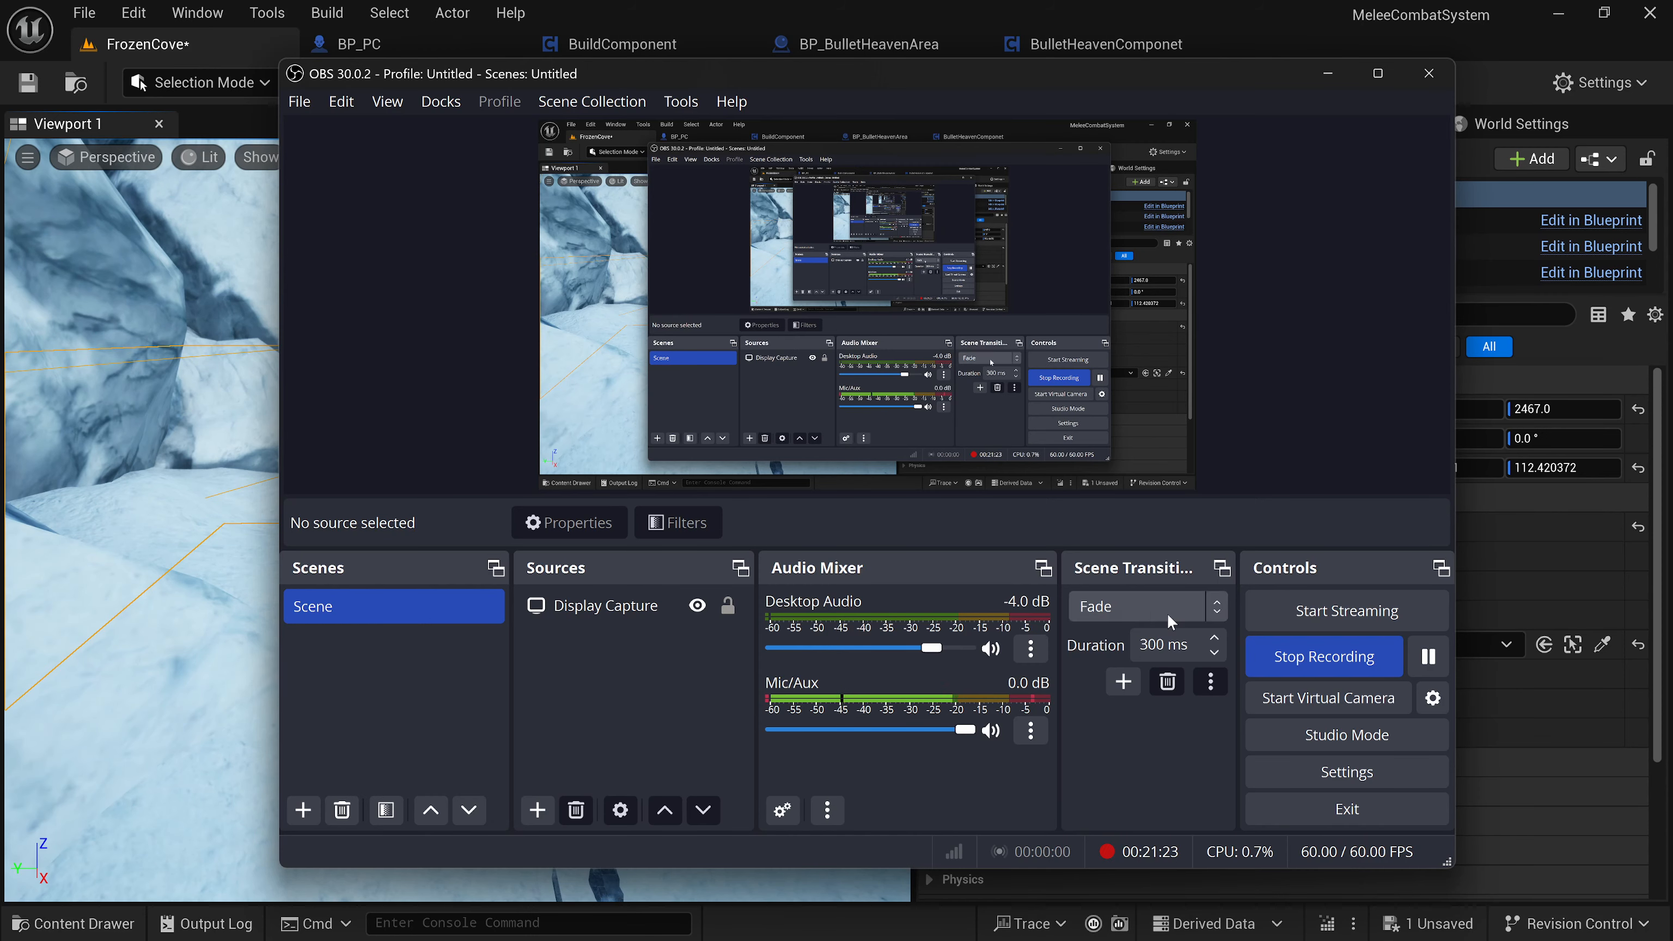